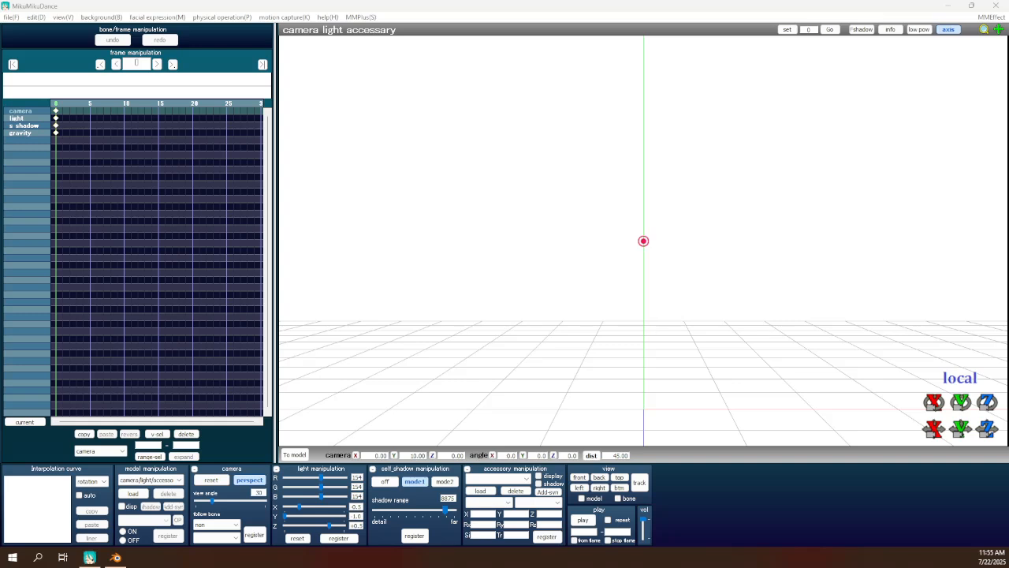
Switch to Blender and delete the default camera, cube and light.
click(116, 557)
click(235, 432)
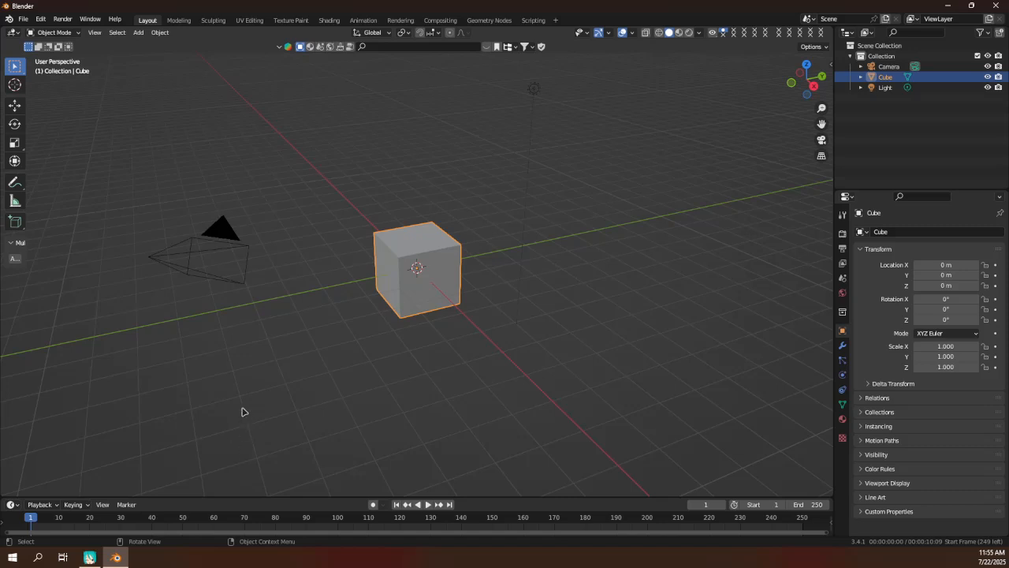
scroll(244, 415, down, 4)
drag(565, 126, 213, 416)
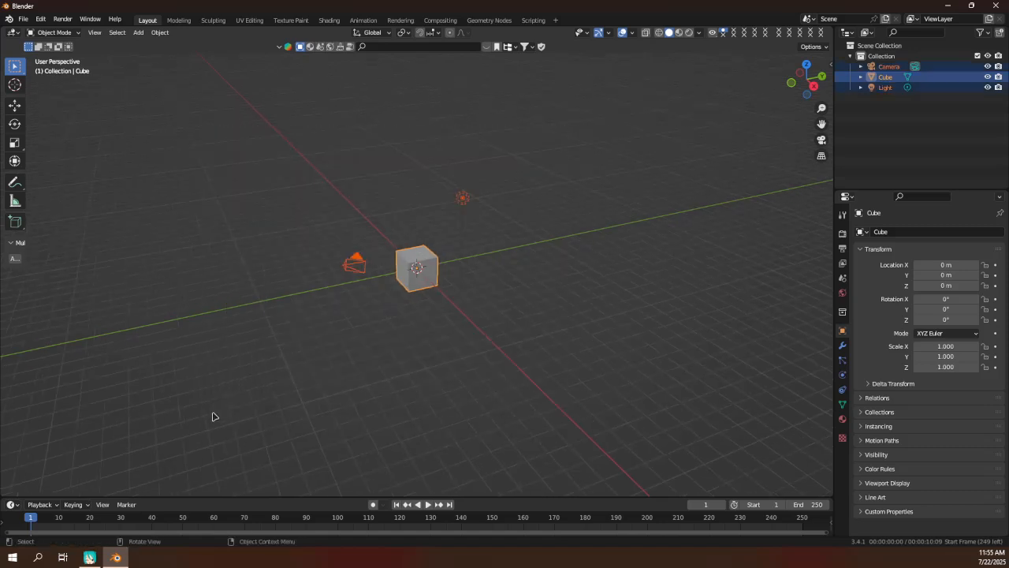
key(Delete)
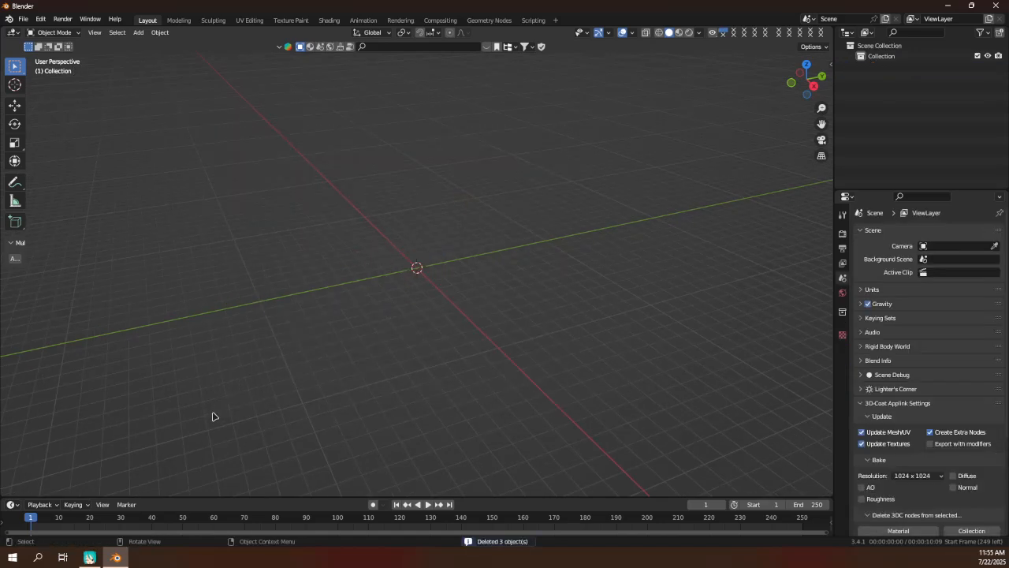
Start importing a MikuMikuDance model and browse to the Models folder of PmxEditor_0254f_EN - 2.0.
click(24, 18)
mouse_move(48, 187)
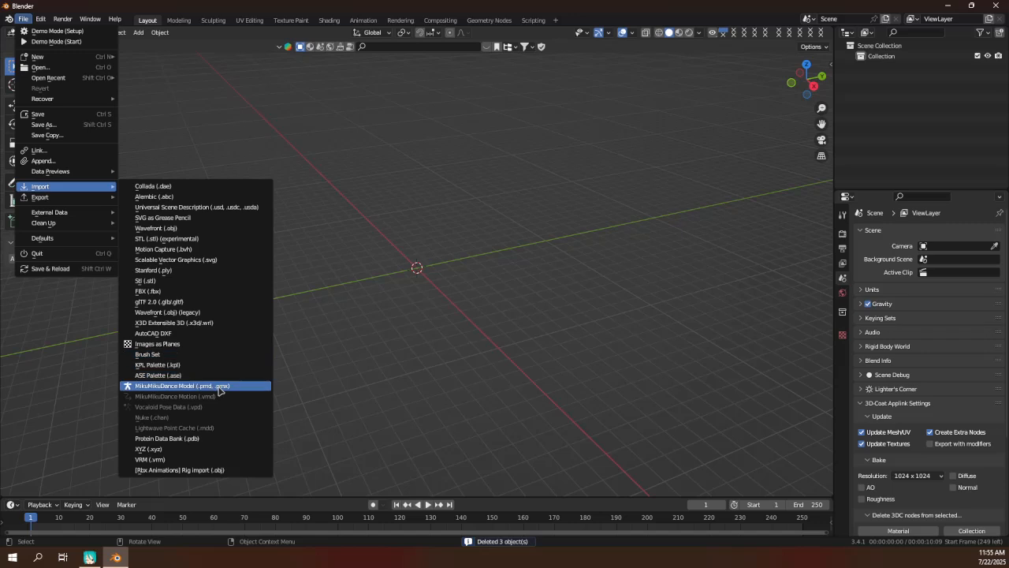
click(227, 387)
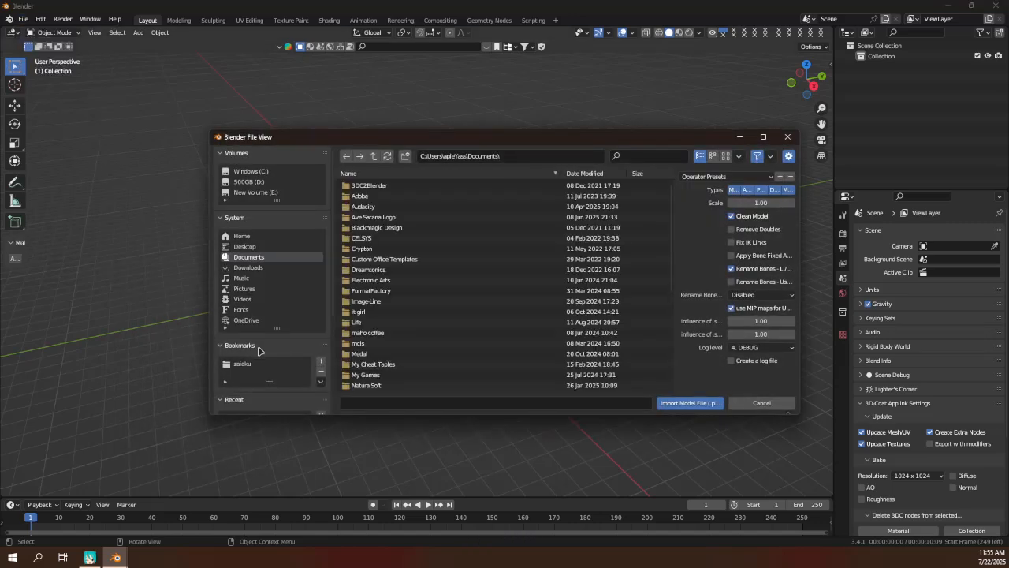
scroll(256, 344, down, 4)
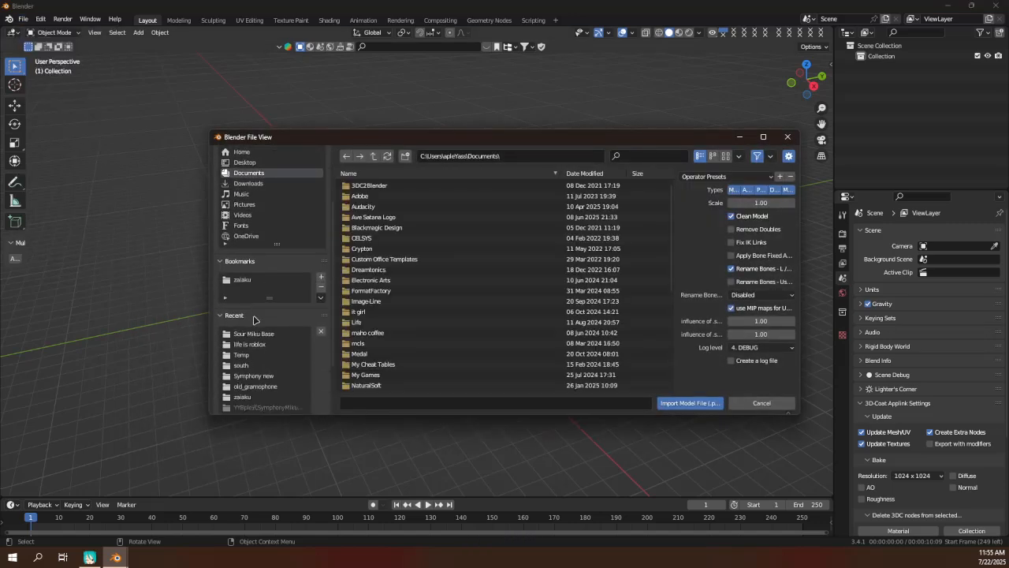
click(255, 378)
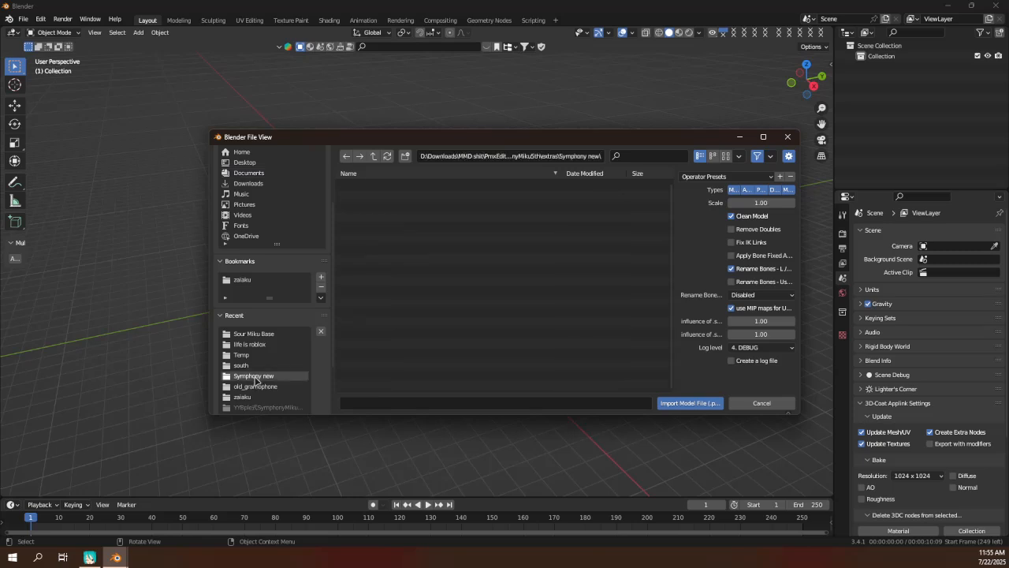
click(375, 156)
click(375, 156)
click(374, 156)
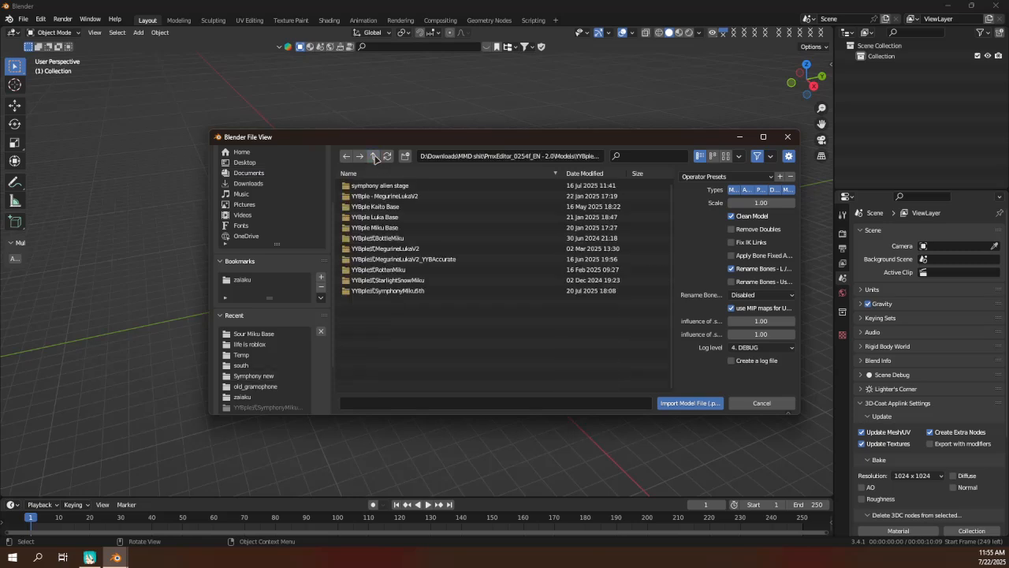
click(375, 156)
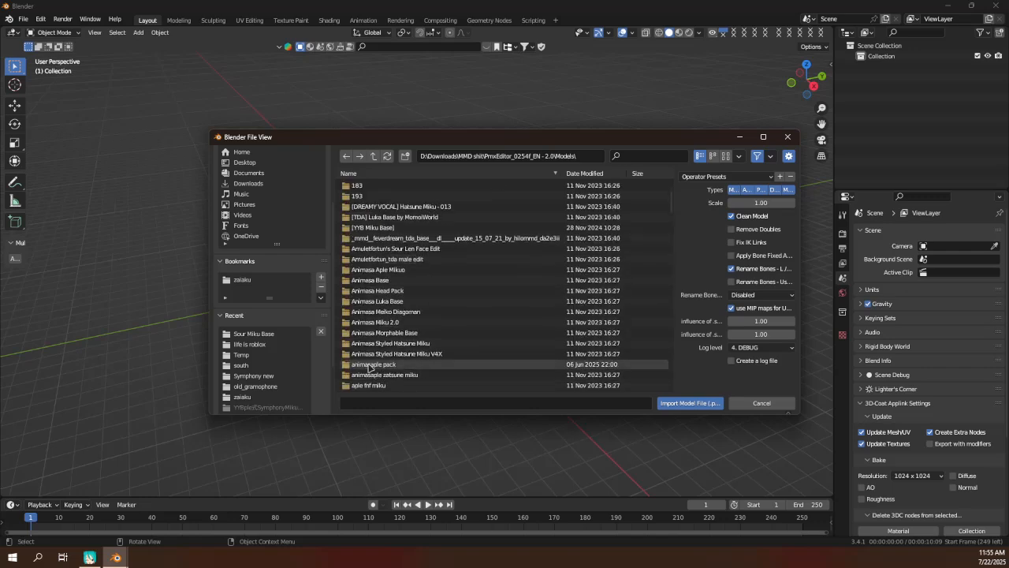
Import rabbit hole mikuo.pmx from the MikuoRabbitHole folder inside the animasaple pack folder.
click(369, 365)
double_click(369, 365)
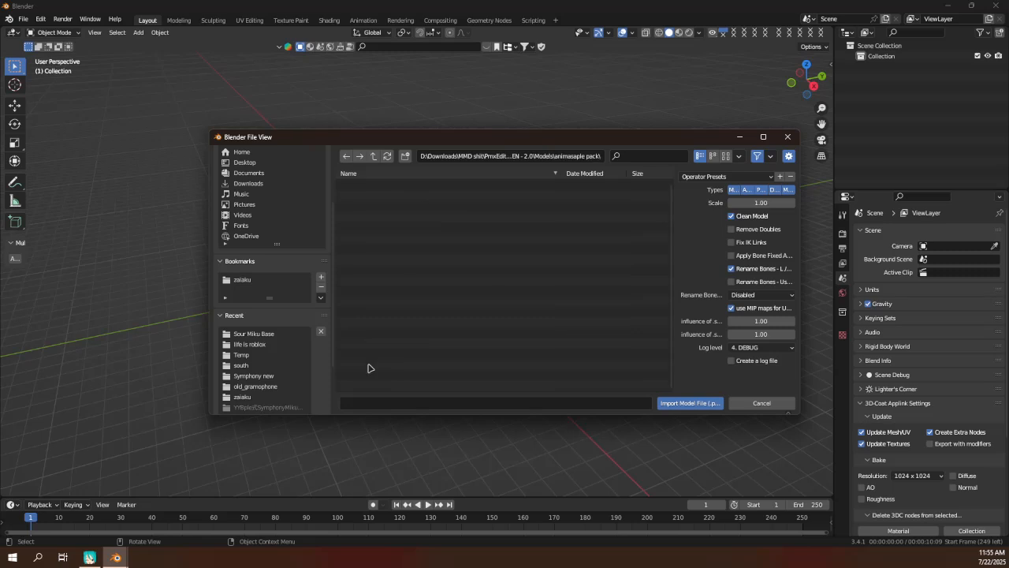
click(422, 228)
double_click(422, 229)
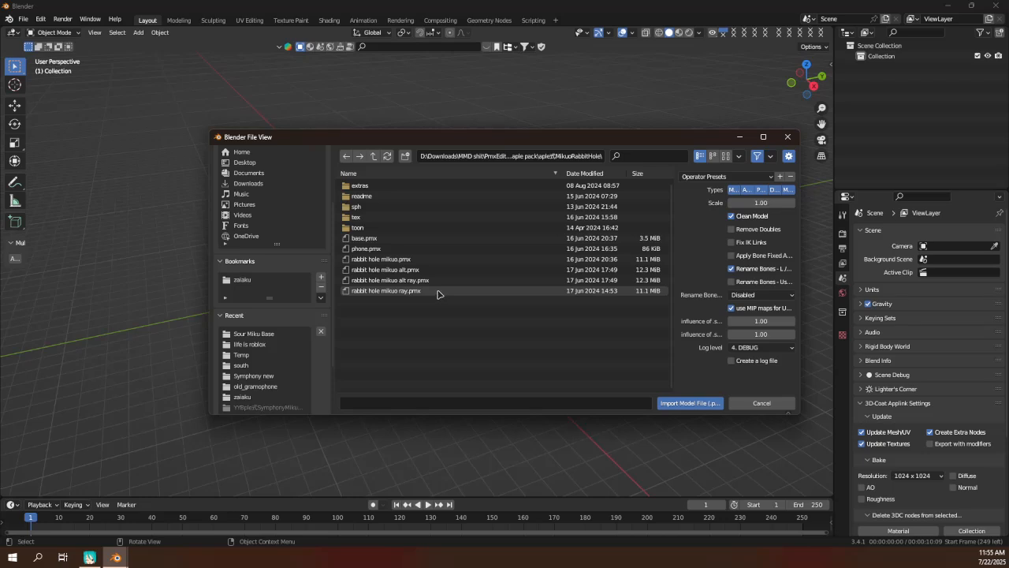
double_click(399, 261)
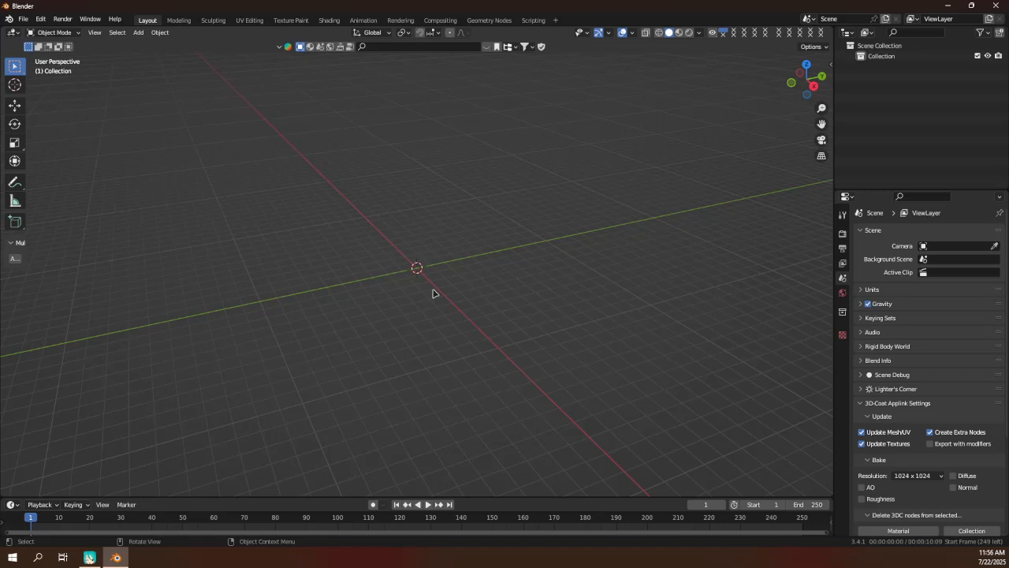
Examine the imported model's face up close from the front view.
middle_drag(434, 293, 476, 294)
key(KP_1)
shift+middle_drag(492, 208, 472, 355)
scroll(471, 355, up, 3)
shift+middle_drag(500, 181, 508, 311)
scroll(547, 338, up, 3)
scroll(504, 307, up, 3)
scroll(482, 255, up, 6)
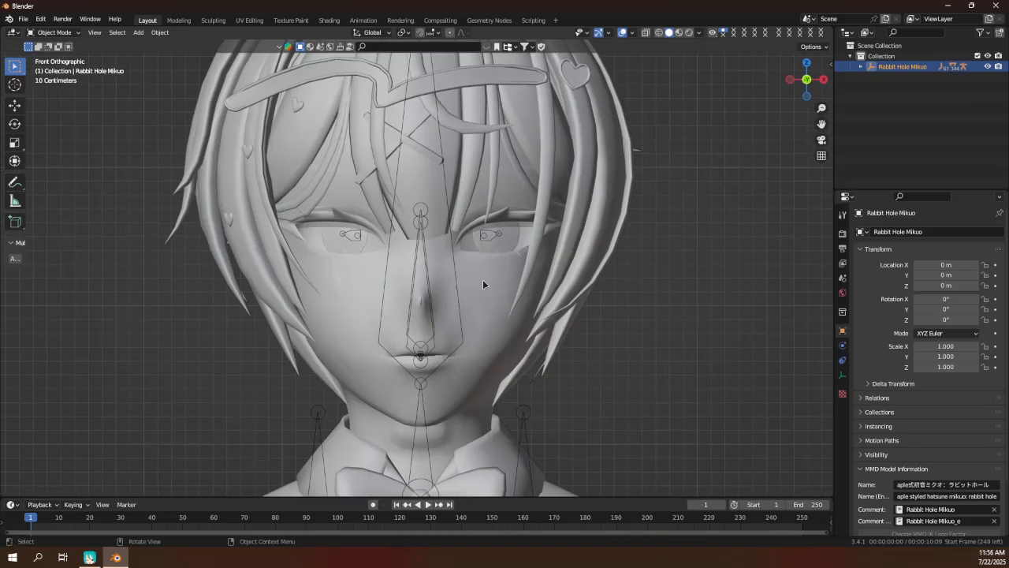
scroll(494, 292, down, 4)
scroll(494, 292, down, 3)
scroll(493, 290, up, 5)
scroll(493, 290, down, 2)
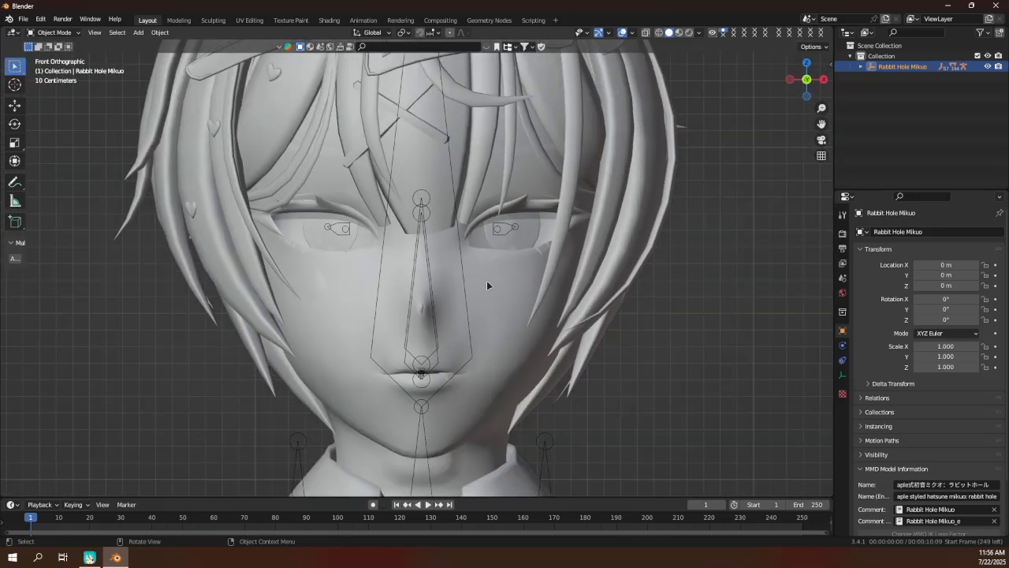
Open the Rabbit Hole Mikuo mesh in Edit Mode and deselect all of its vertices.
click(487, 285)
scroll(487, 285, down, 5)
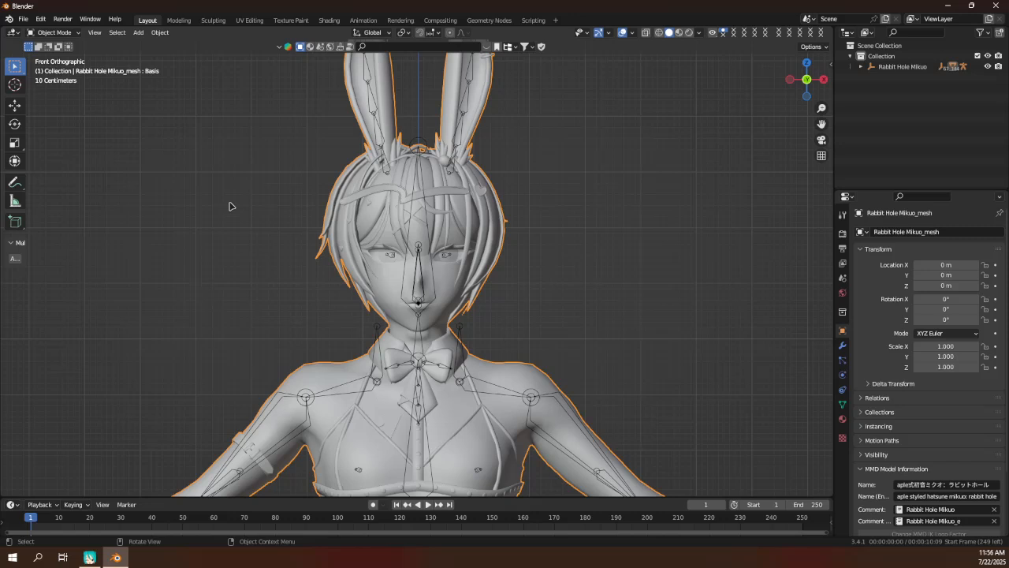
key(Tab)
scroll(268, 268, up, 3)
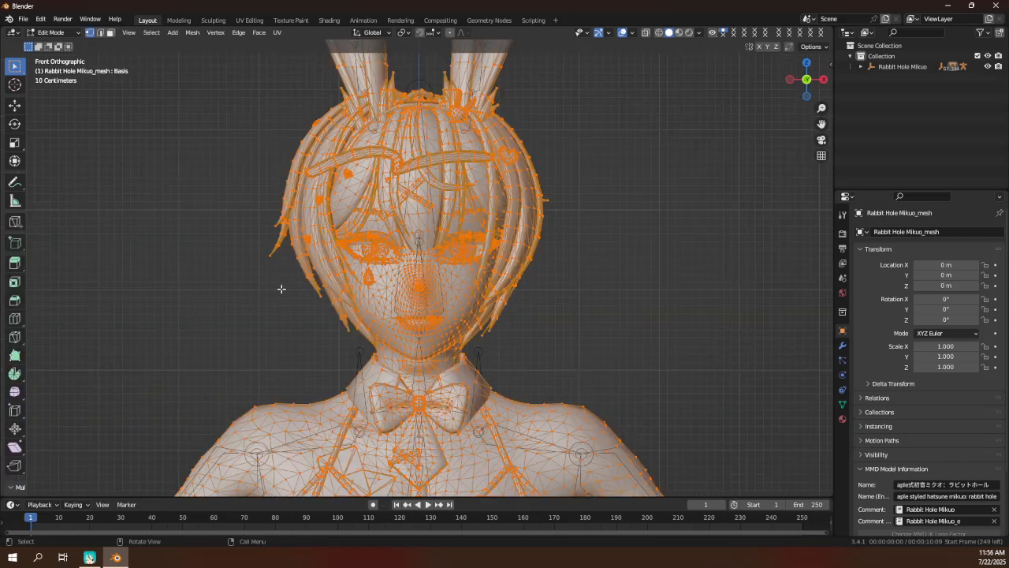
key(alt+a)
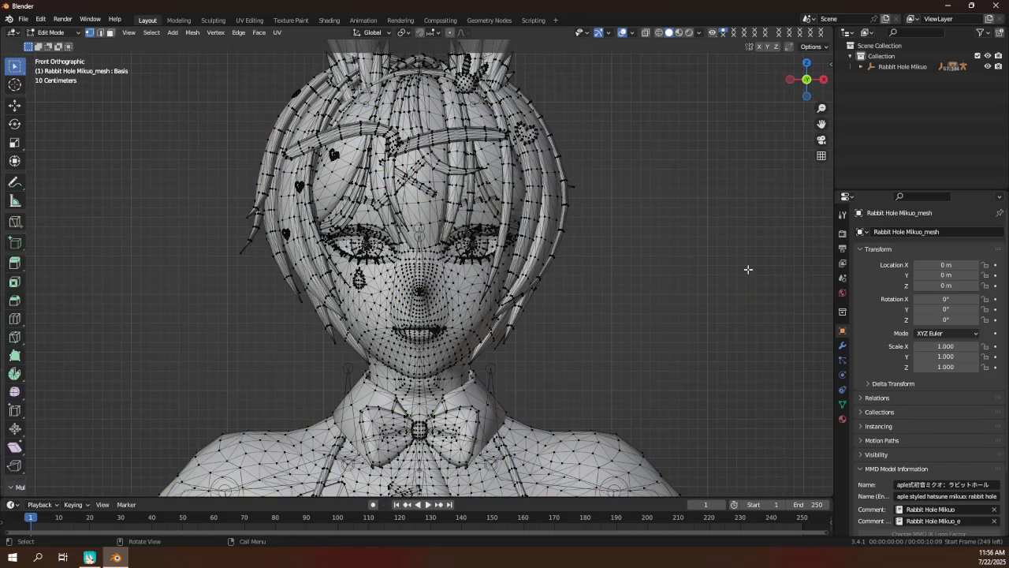
Select the vertices assigned to the body material 体 and the neck material 首.
click(842, 404)
click(841, 418)
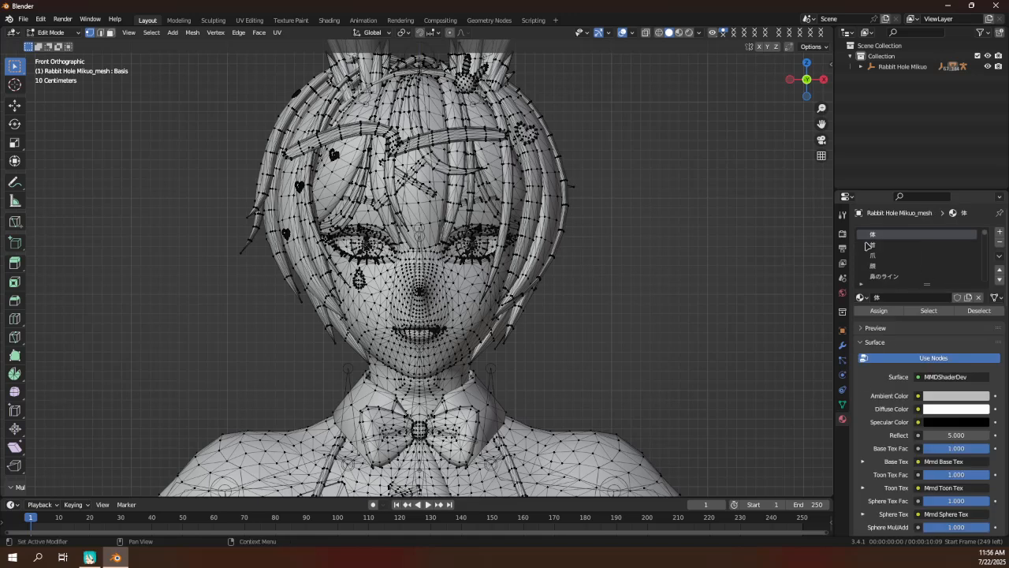
click(920, 311)
scroll(608, 289, down, 4)
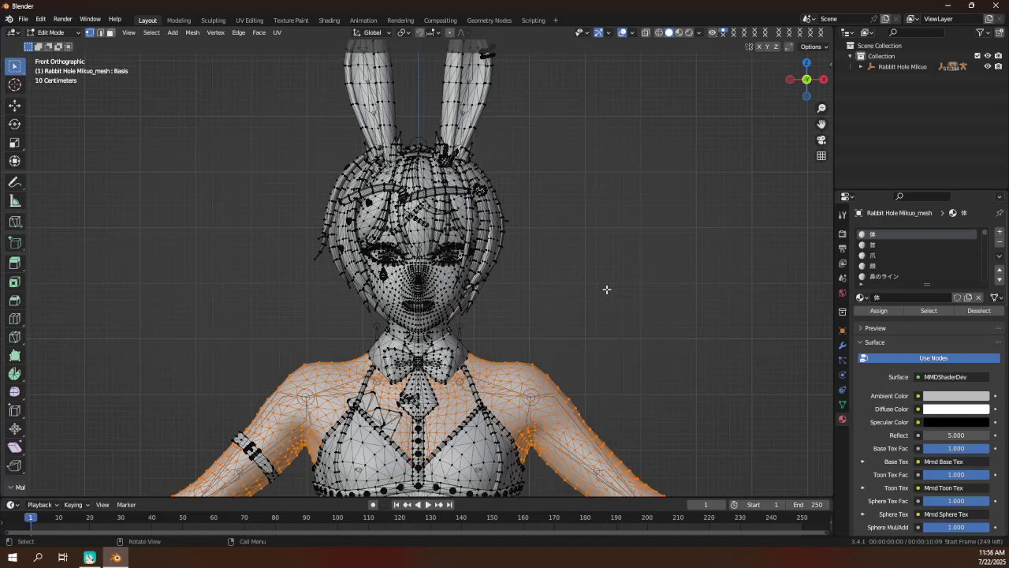
scroll(608, 288, up, 4)
click(899, 245)
click(919, 311)
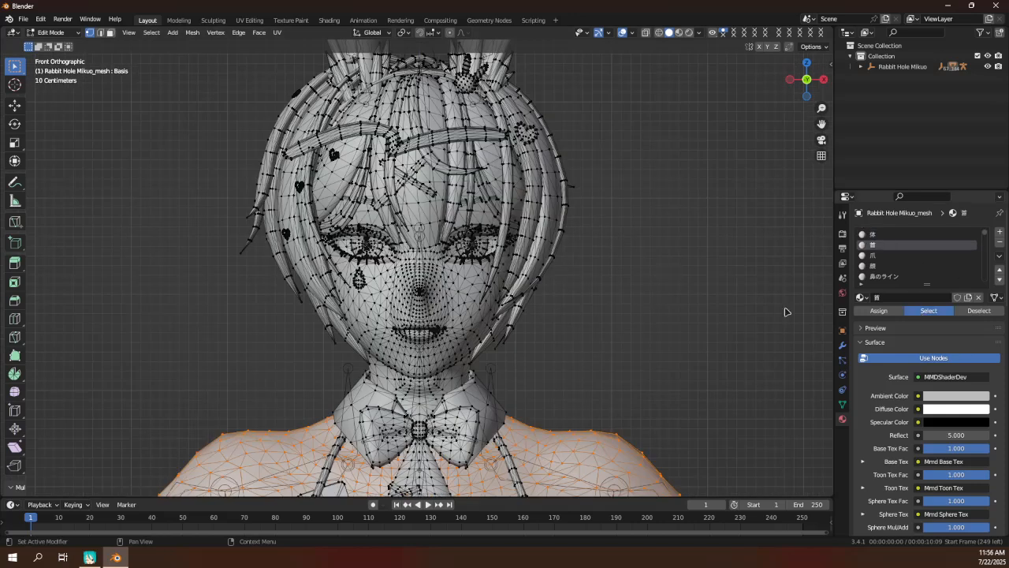
scroll(675, 292, down, 4)
scroll(667, 284, up, 4)
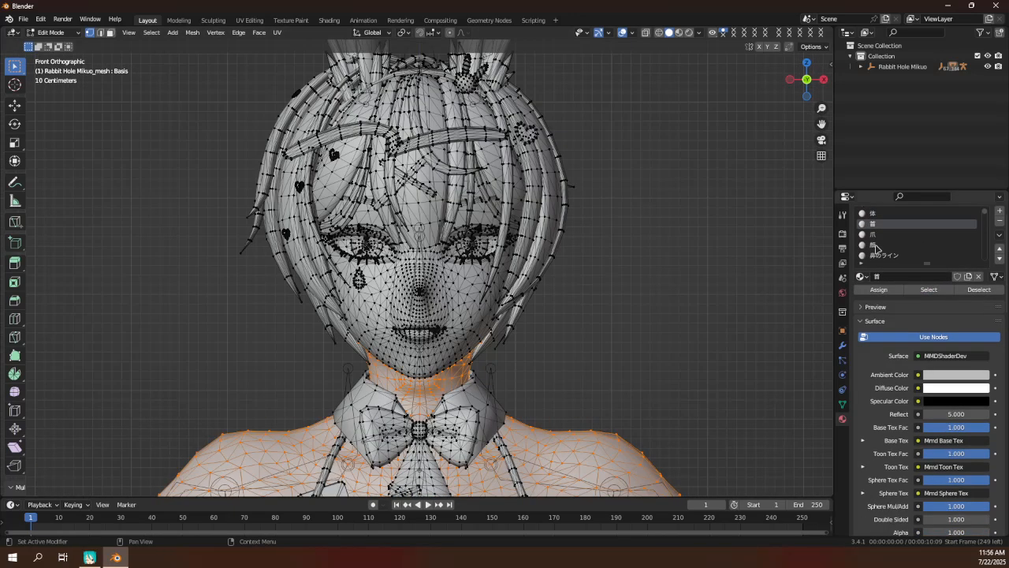
Add the vertices of the face material 顔 to the selection.
click(890, 244)
click(918, 290)
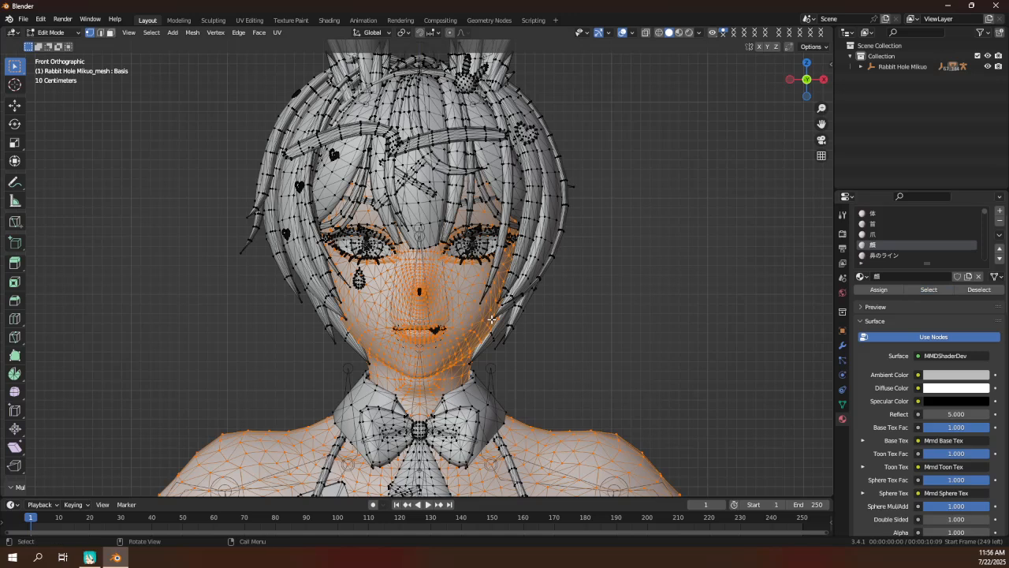
scroll(491, 363, up, 4)
scroll(491, 364, up, 6)
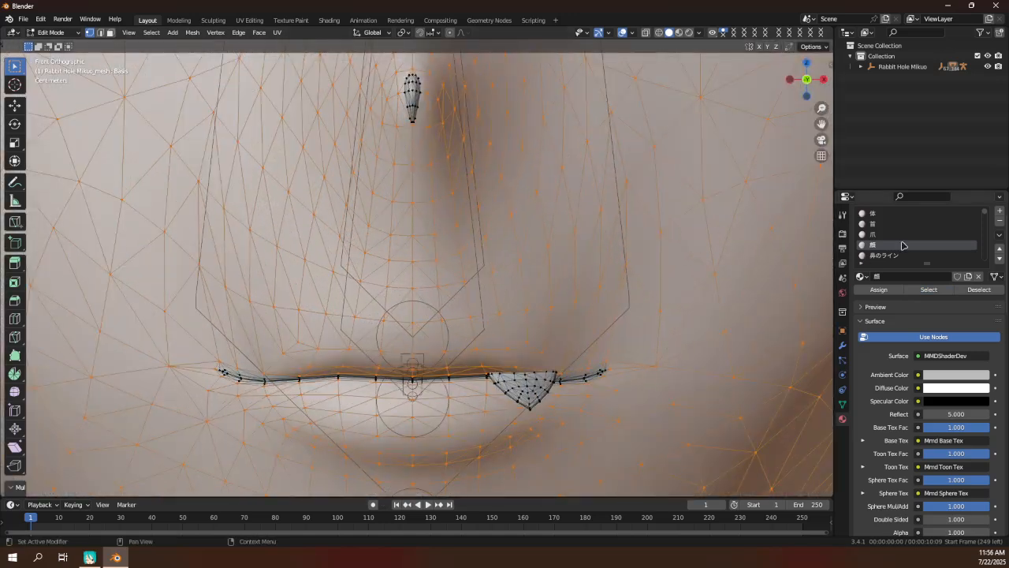
scroll(898, 253, down, 1)
click(896, 248)
click(927, 291)
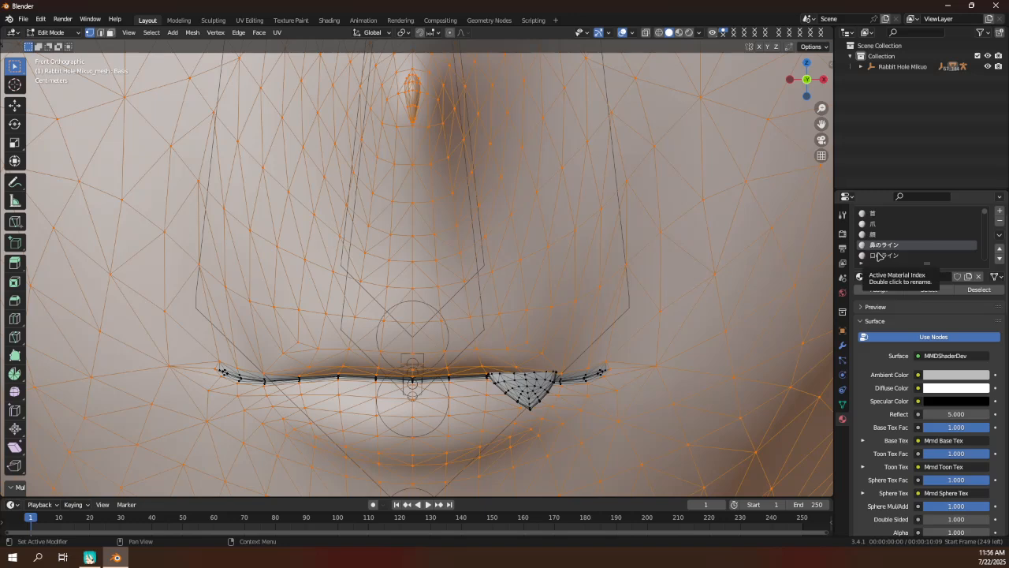
click(880, 255)
click(927, 289)
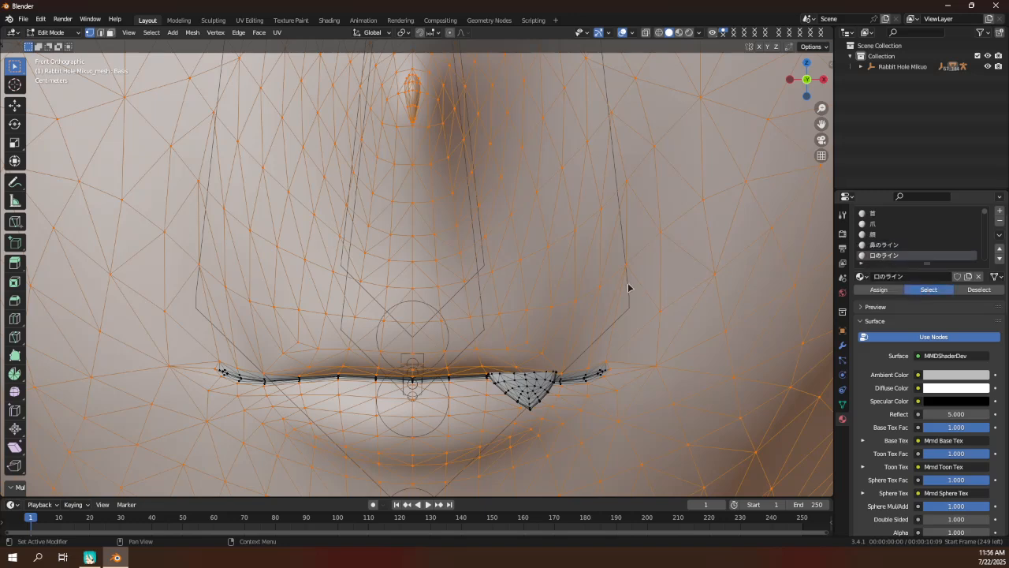
scroll(608, 271, down, 5)
scroll(552, 217, up, 5)
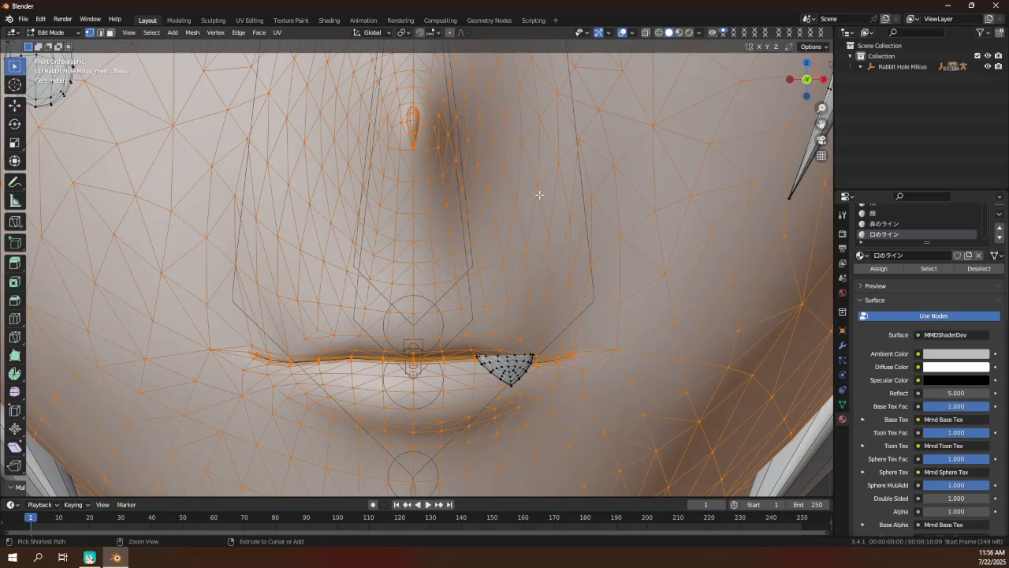
key(ctrl+z)
key(ctrl+z)
Add the vertices of the mouth line 口のライン, tooth 皮膚の歯 and tooth outline 皮膚の歯の輪郭 materials to the selection.
click(917, 270)
scroll(912, 300, up, 1)
scroll(910, 235, down, 1)
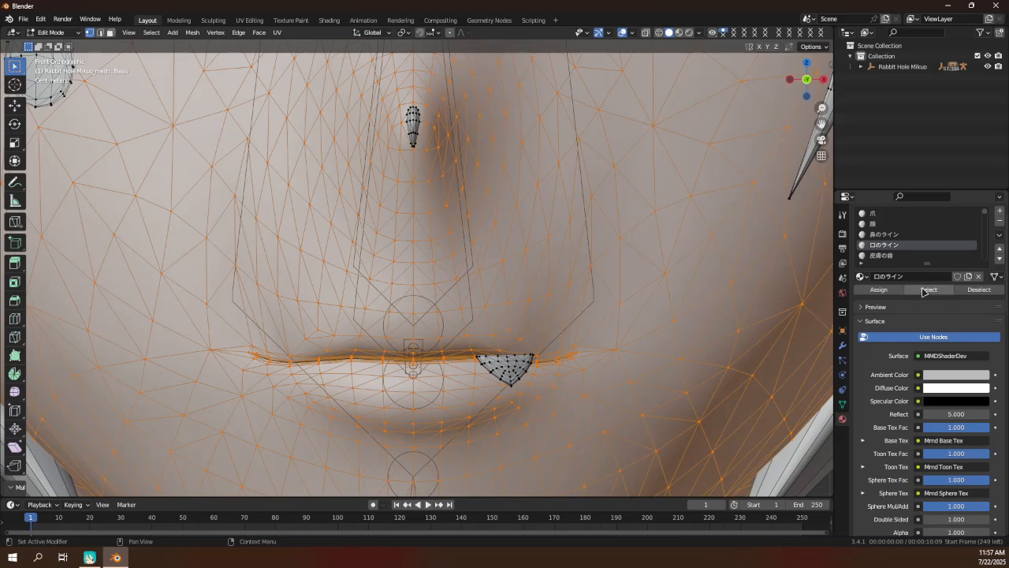
click(896, 256)
click(923, 290)
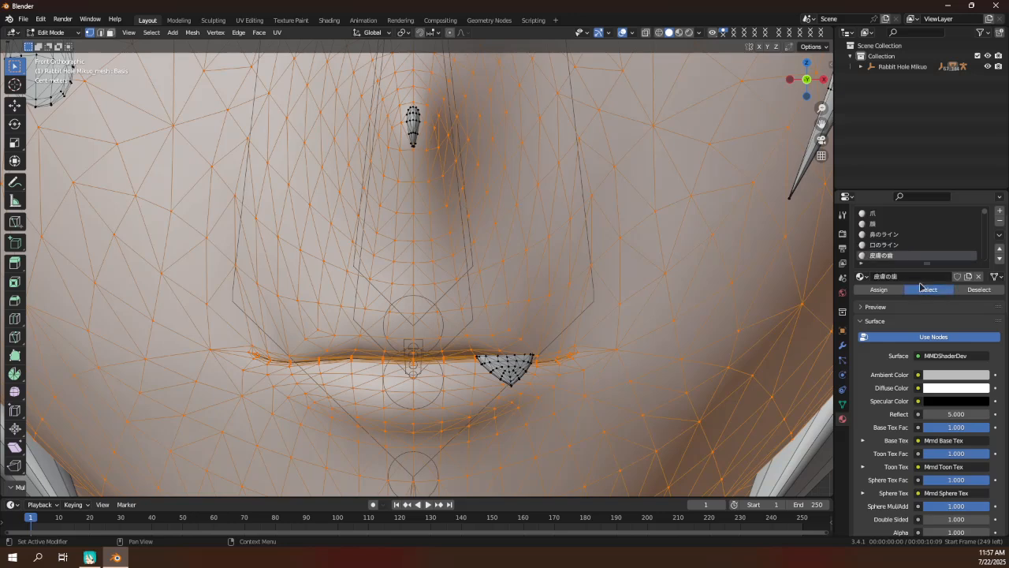
scroll(896, 238, down, 1)
click(894, 255)
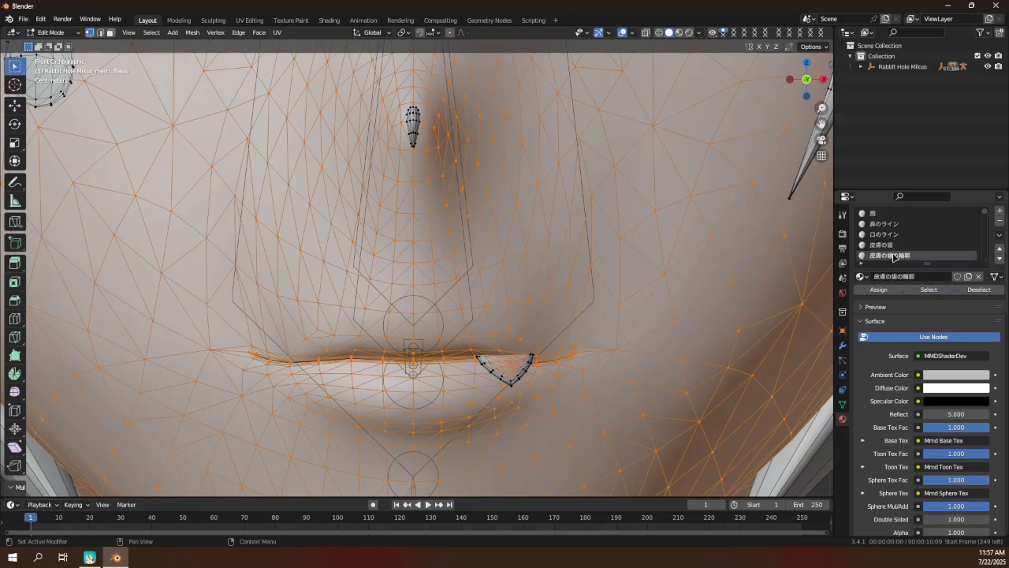
click(919, 294)
scroll(911, 248, down, 2)
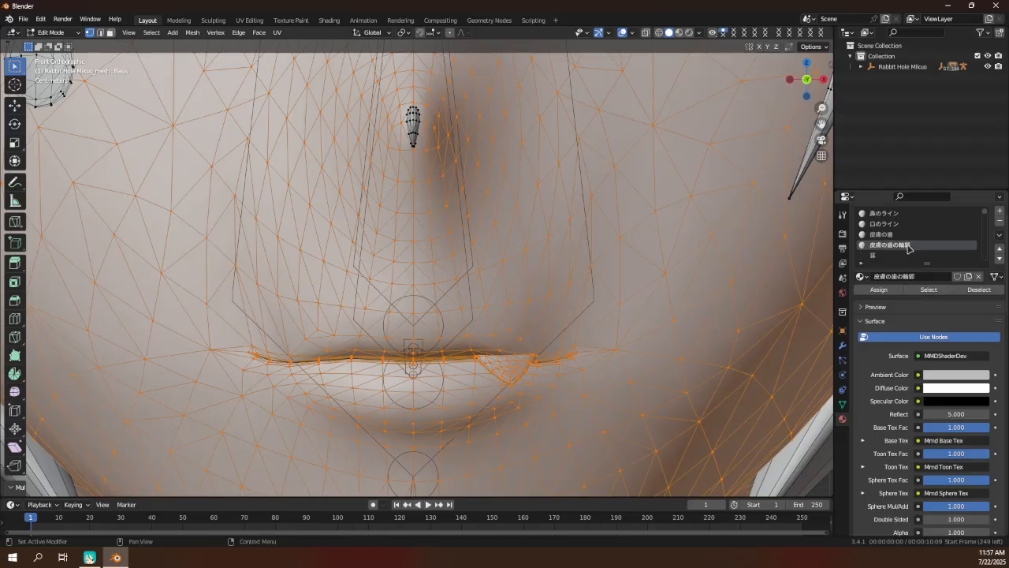
Separate the selected body, neck, face, mouth line and tooth geometry into its own object.
scroll(605, 270, down, 4)
scroll(604, 270, down, 3)
middle_drag(590, 265, 632, 291)
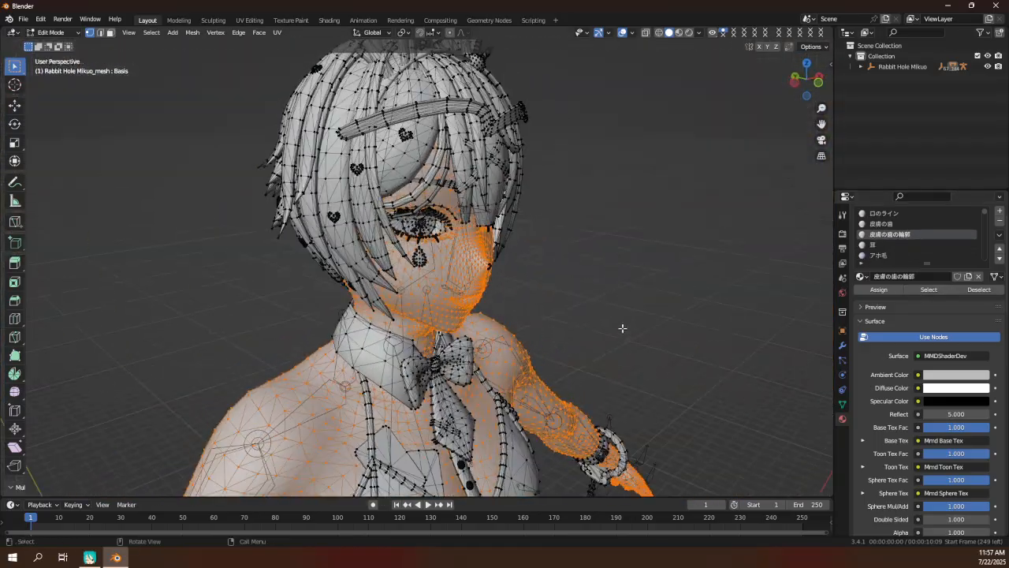
scroll(623, 330, up, 2)
middle_drag(621, 331, 565, 310)
scroll(572, 291, down, 2)
key(p)
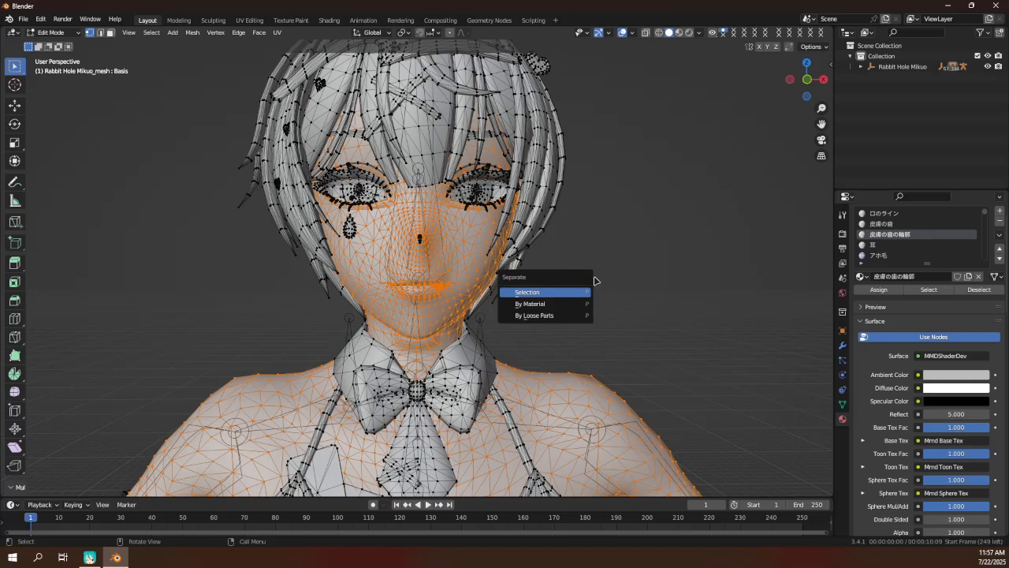
key(Return)
scroll(547, 279, up, 4)
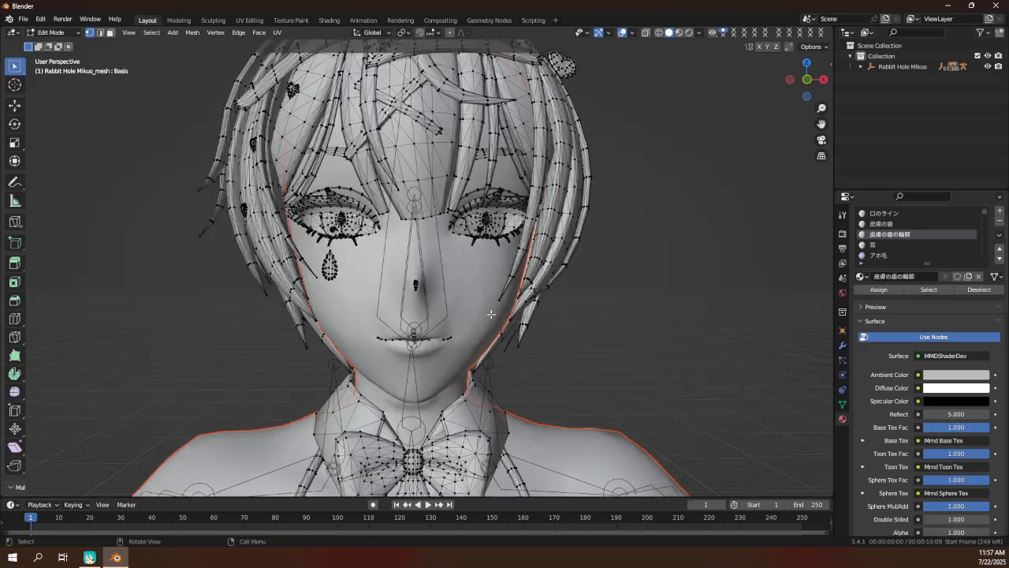
scroll(498, 293, up, 2)
scroll(520, 311, up, 3)
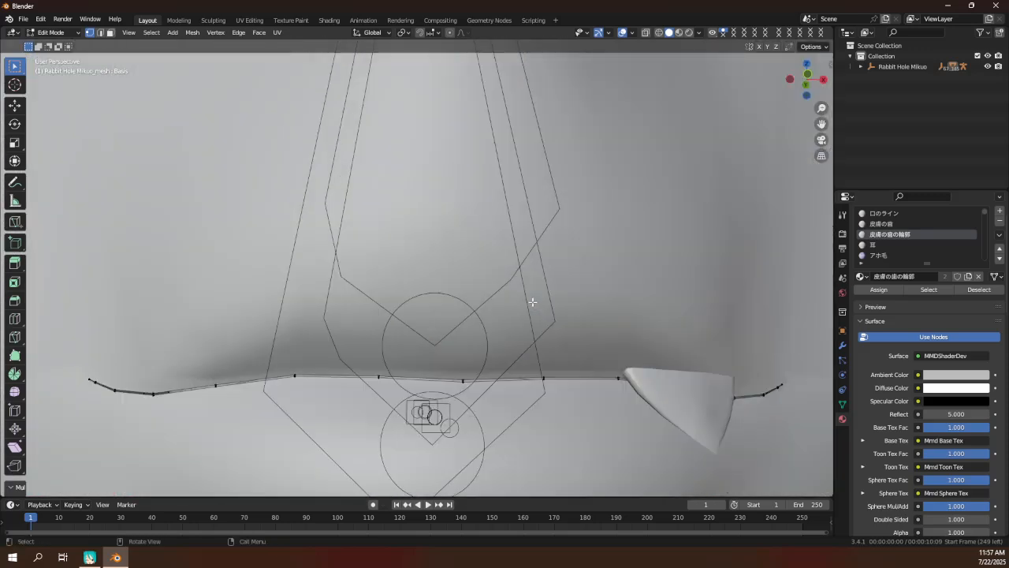
scroll(525, 334, down, 2)
shift+middle_drag(525, 334, 445, 407)
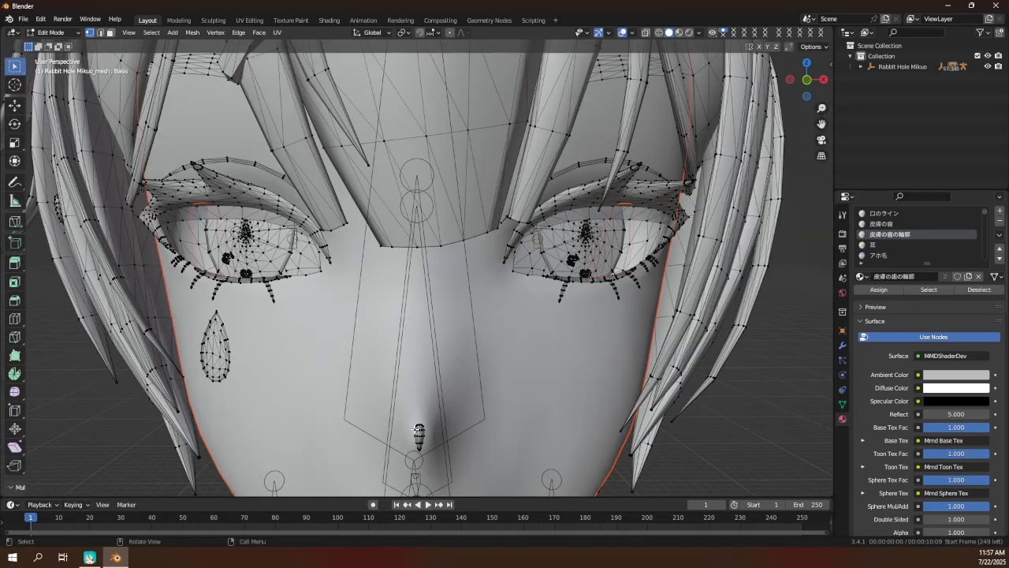
Delete the vertices of the small loose piece on the tip of the nose and return to Object Mode.
key(l)
scroll(435, 421, down, 4)
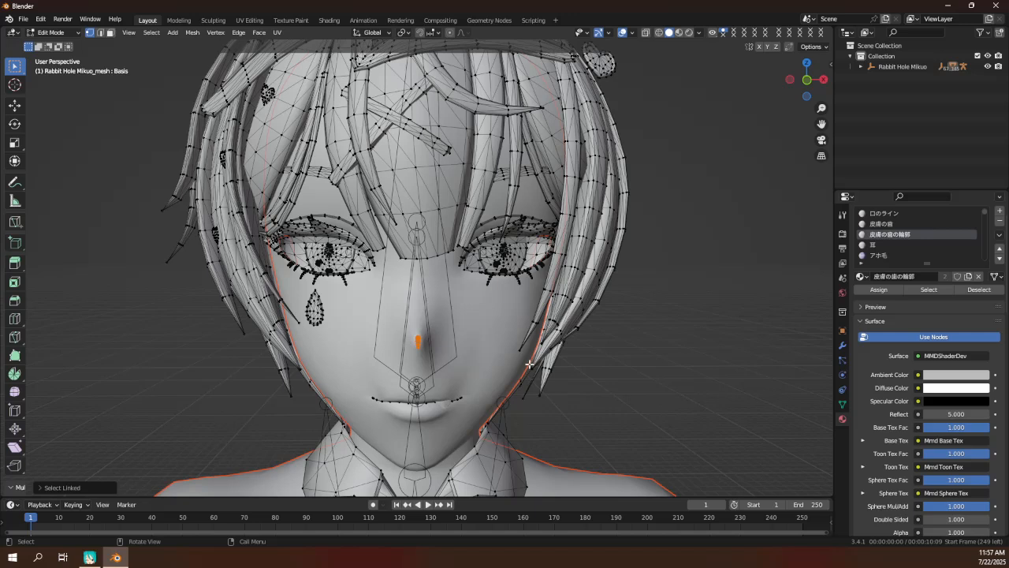
scroll(543, 355, up, 1)
key(x)
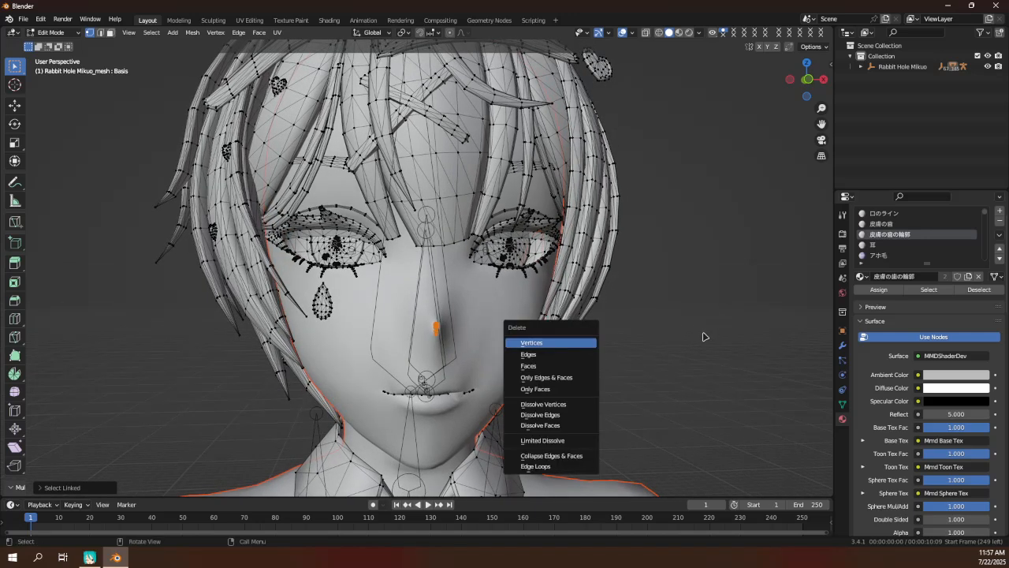
scroll(666, 339, down, 5)
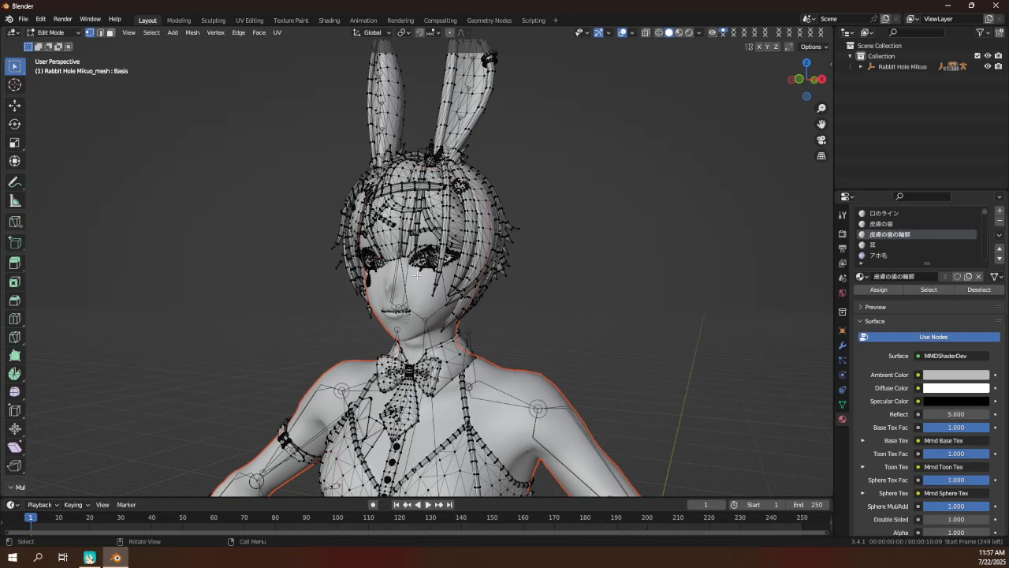
click(52, 33)
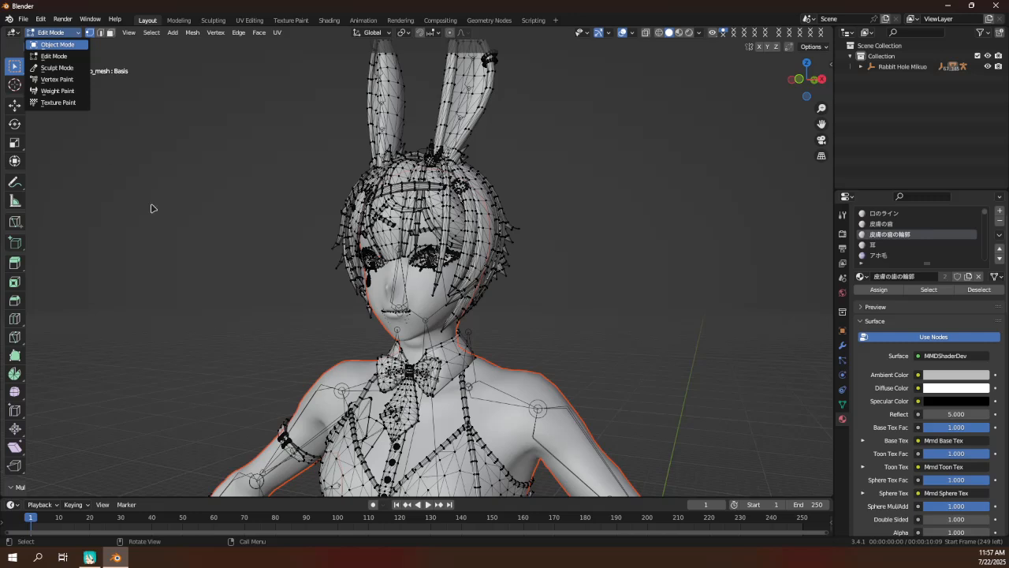
key(Tab)
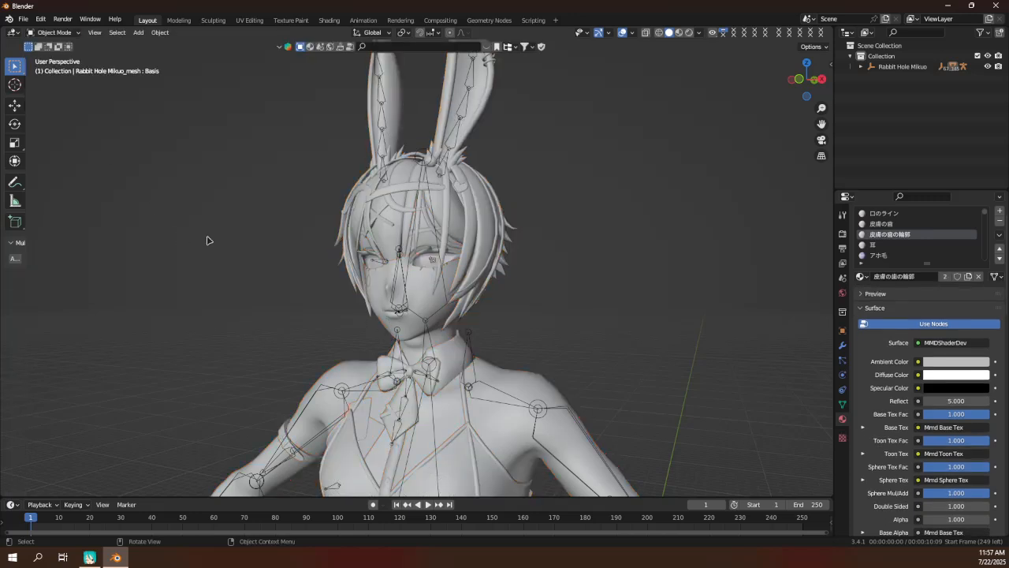
Select the separated body and face object and examine the face from the front.
scroll(207, 241, up, 6)
scroll(239, 240, up, 2)
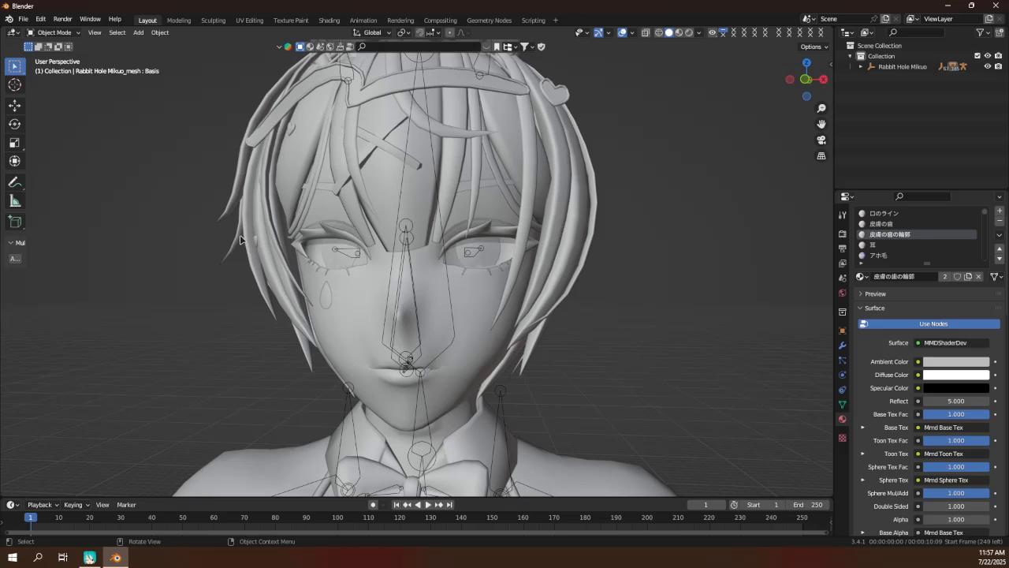
middle_drag(240, 239, 418, 301)
click(367, 320)
scroll(367, 320, down, 3)
scroll(439, 315, up, 3)
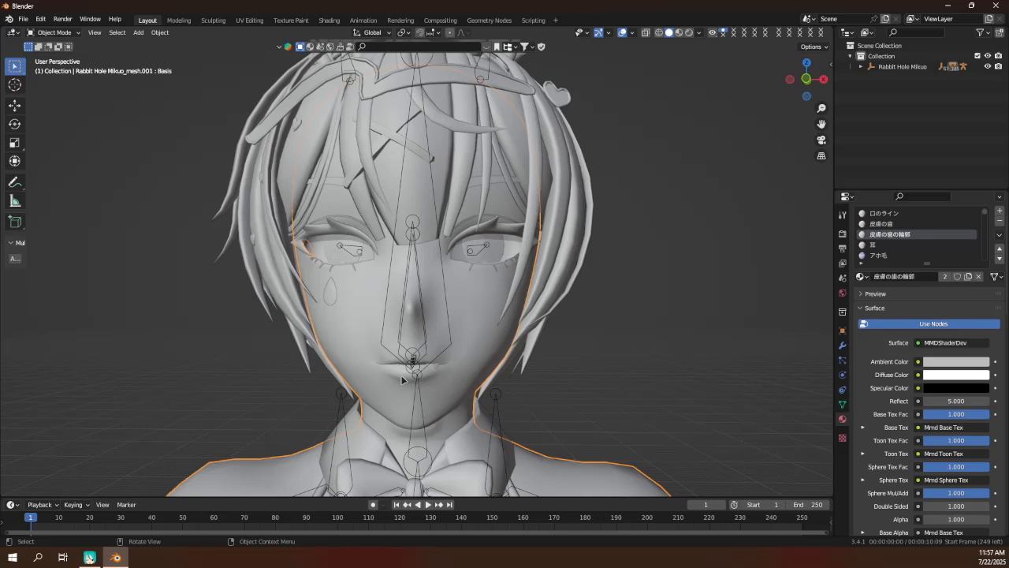
scroll(320, 368, down, 4)
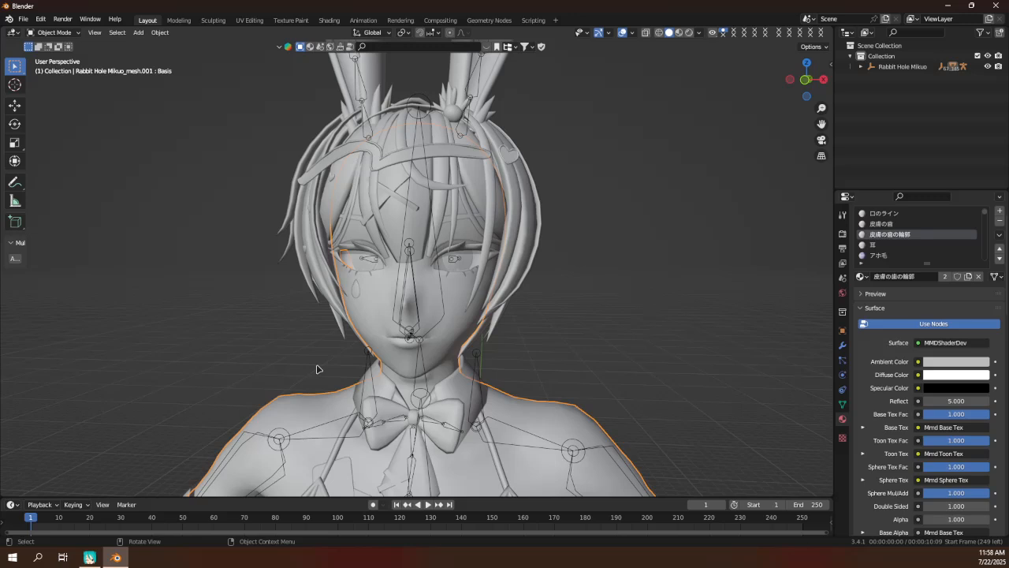
Hide the armature and the remaining hair and clothing mesh, leaving only the separated body on display.
scroll(317, 368, down, 4)
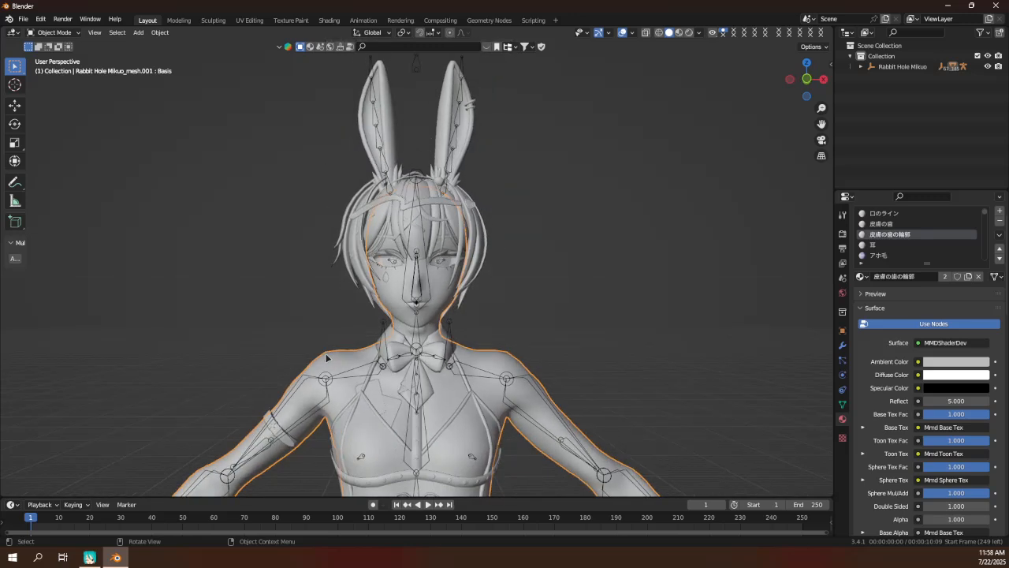
key(KP_1)
scroll(345, 360, up, 5)
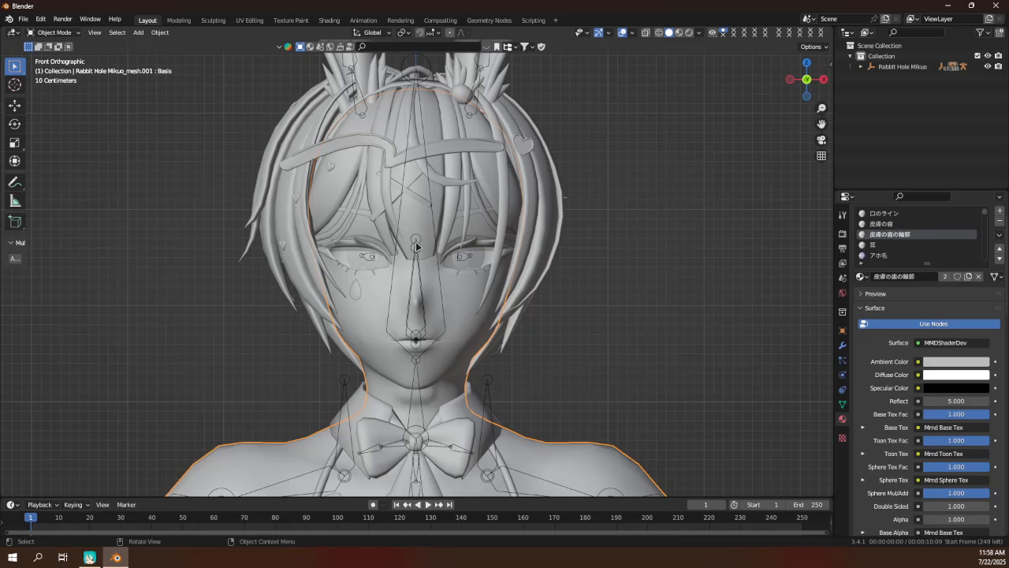
click(416, 246)
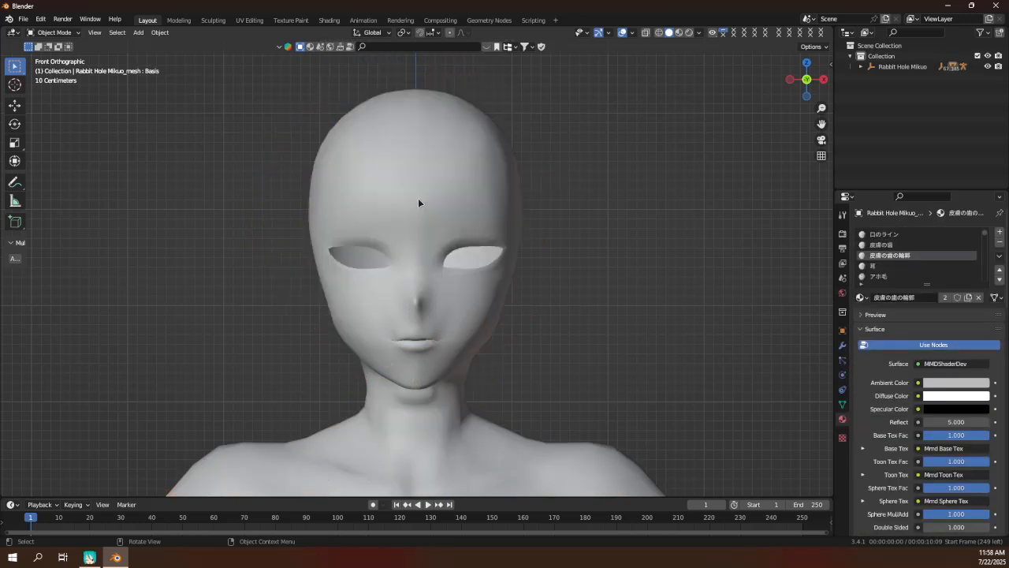
scroll(419, 205, down, 12)
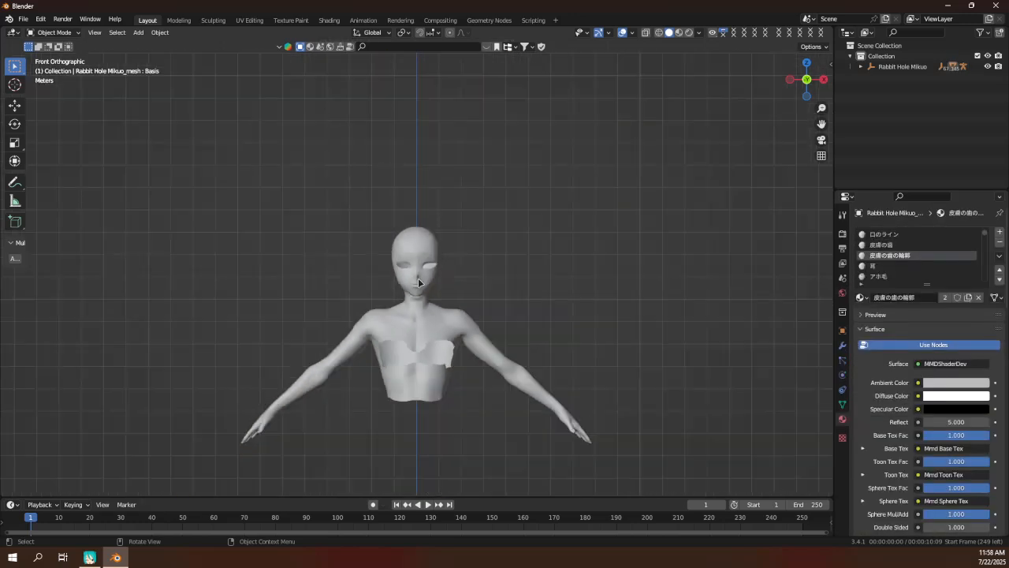
Check in Edit Mode which geometry is linked to the face, and clear the selection after inspecting it.
middle_drag(416, 281, 425, 335)
scroll(473, 310, up, 8)
scroll(417, 302, up, 4)
click(387, 313)
key(Tab)
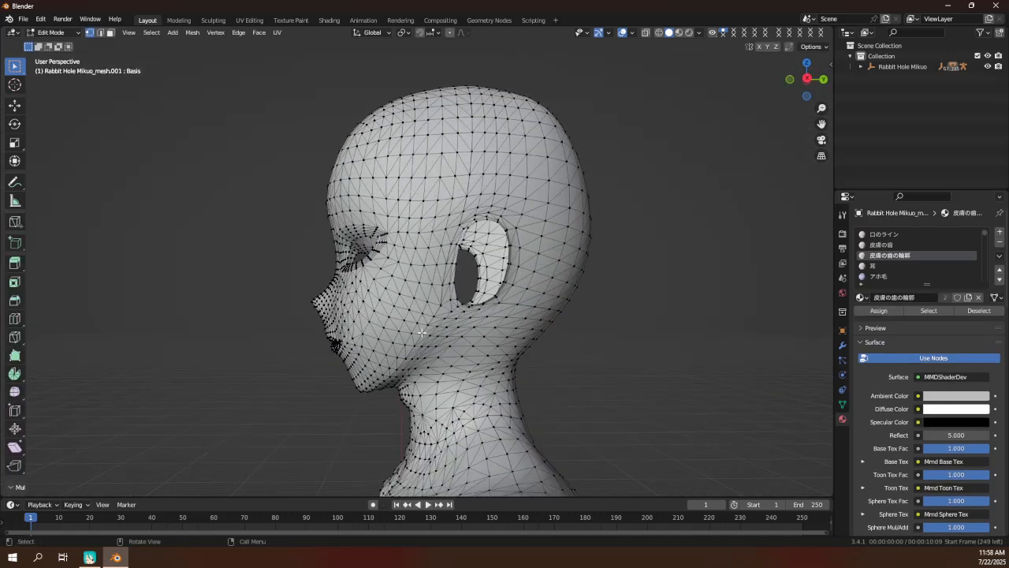
key(KP_3)
scroll(352, 279, up, 2)
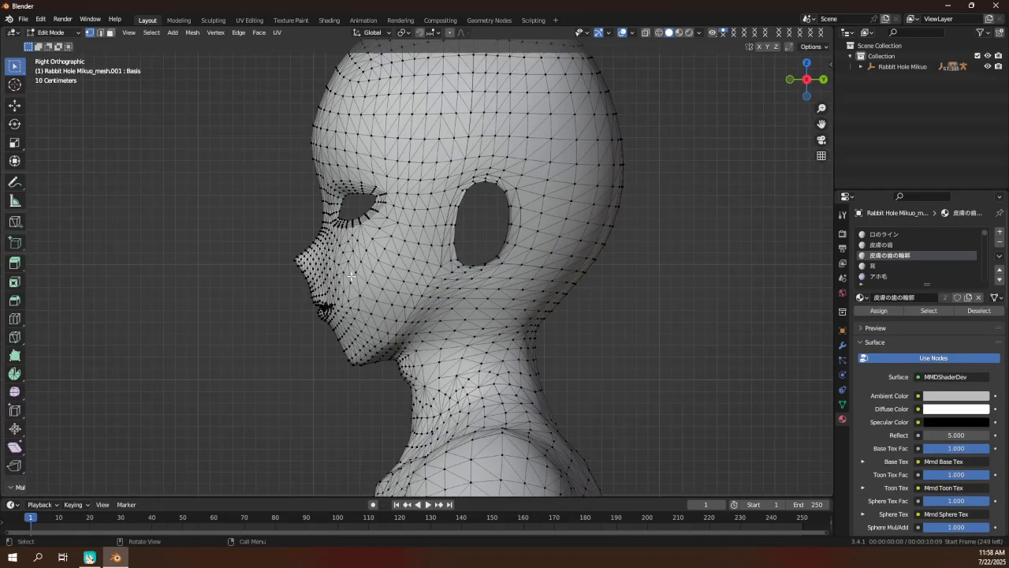
key(l)
middle_drag(351, 275, 380, 306)
scroll(473, 252, up, 4)
key(l)
scroll(448, 277, down, 2)
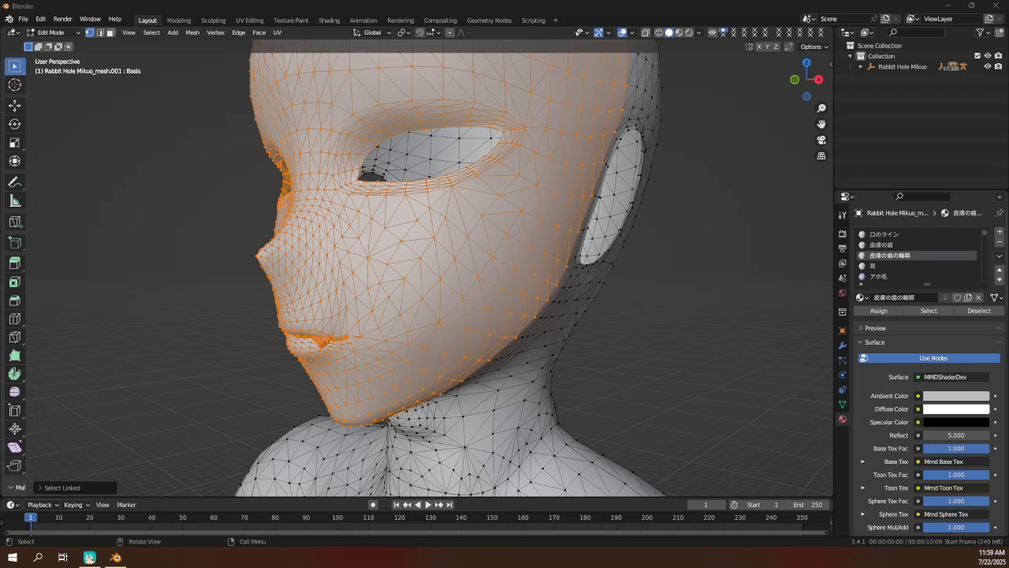
scroll(419, 375, down, 5)
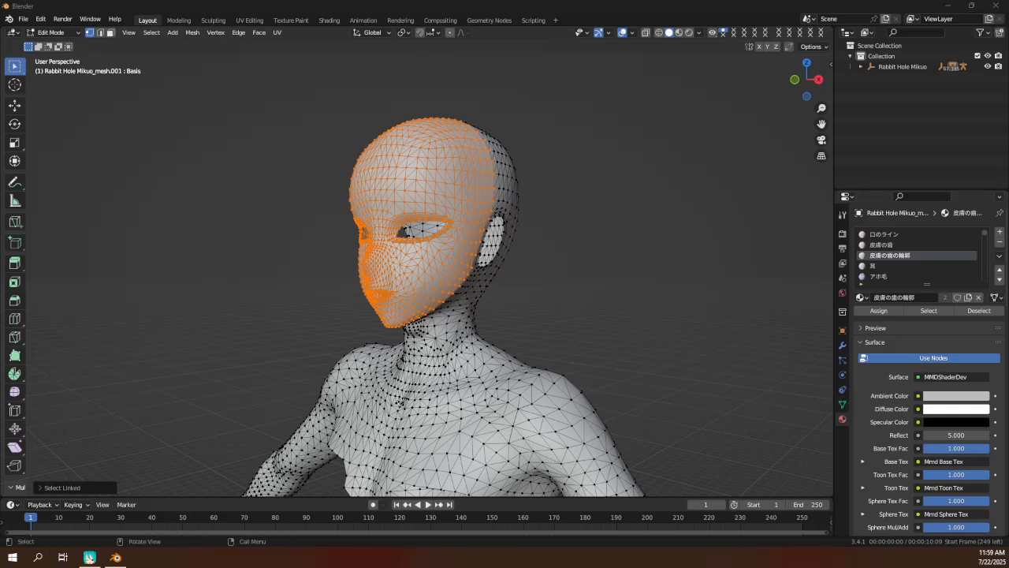
scroll(475, 304, down, 3)
middle_drag(364, 350, 432, 330)
scroll(406, 356, down, 1)
click(568, 263)
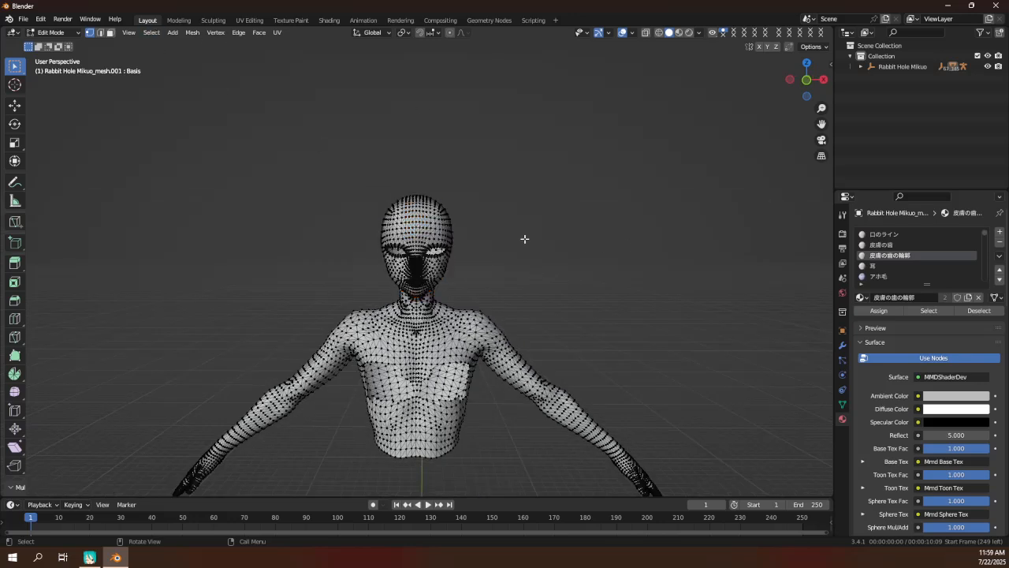
Return to Object Mode and remove the unused material slots from the separated body object.
middle_drag(523, 237, 549, 239)
key(Tab)
click(1000, 255)
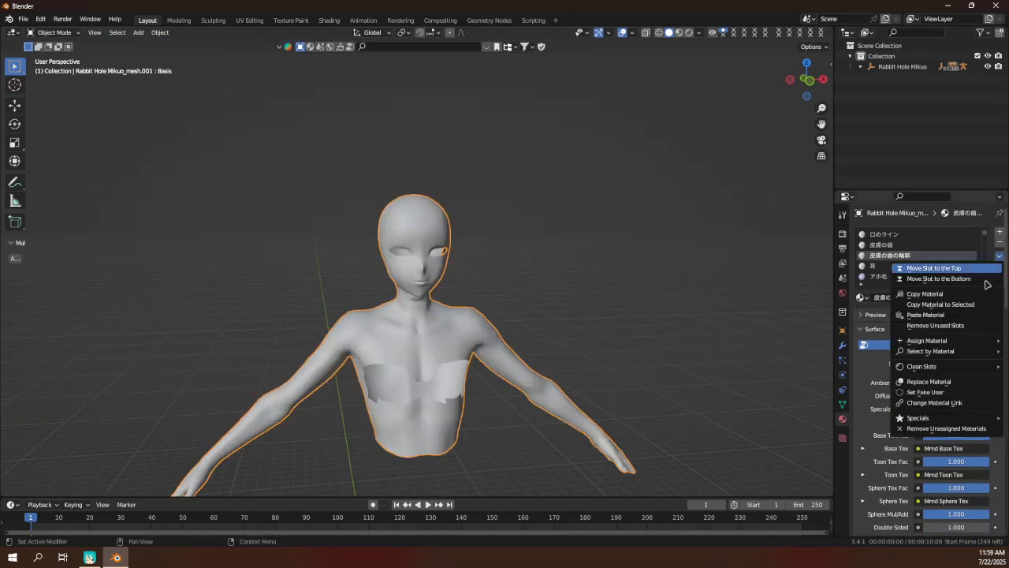
click(945, 327)
Open the body's mesh data properties and select all of its vertices in Edit Mode.
click(842, 404)
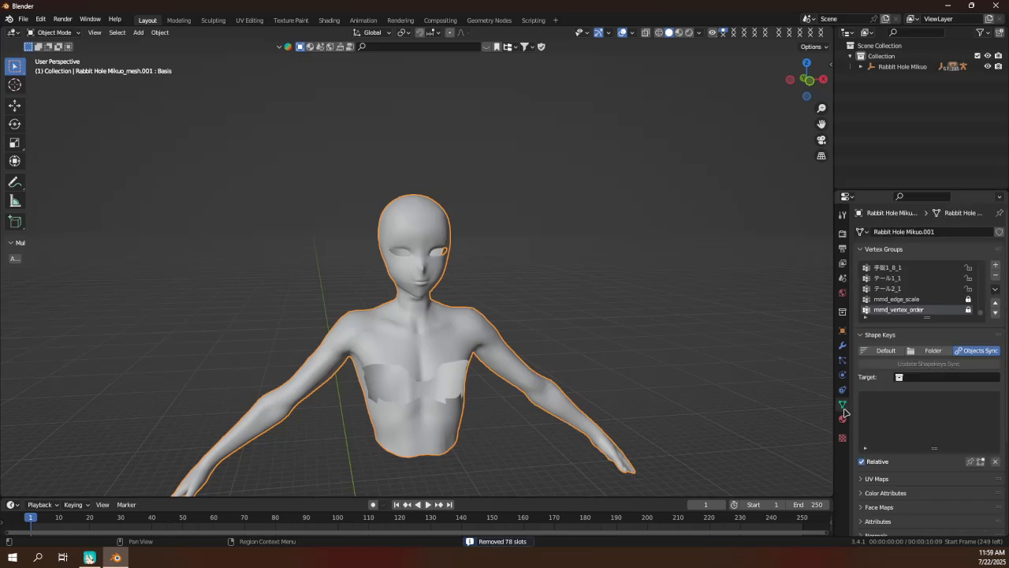
scroll(532, 335, up, 4)
key(Tab)
scroll(515, 290, up, 2)
mouse_move(533, 312)
middle_down()
mouse_move(517, 300)
mouse_move(523, 310)
middle_up()
key(a)
scroll(536, 318, up, 6)
scroll(521, 303, down, 5)
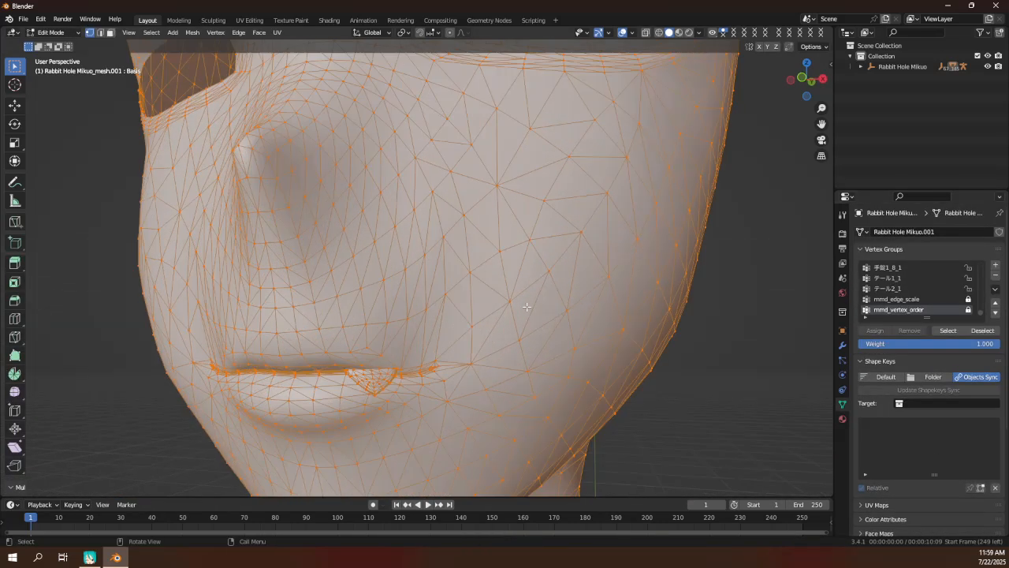
Add a vertex group named final and assign all selected body vertices to it.
click(995, 267)
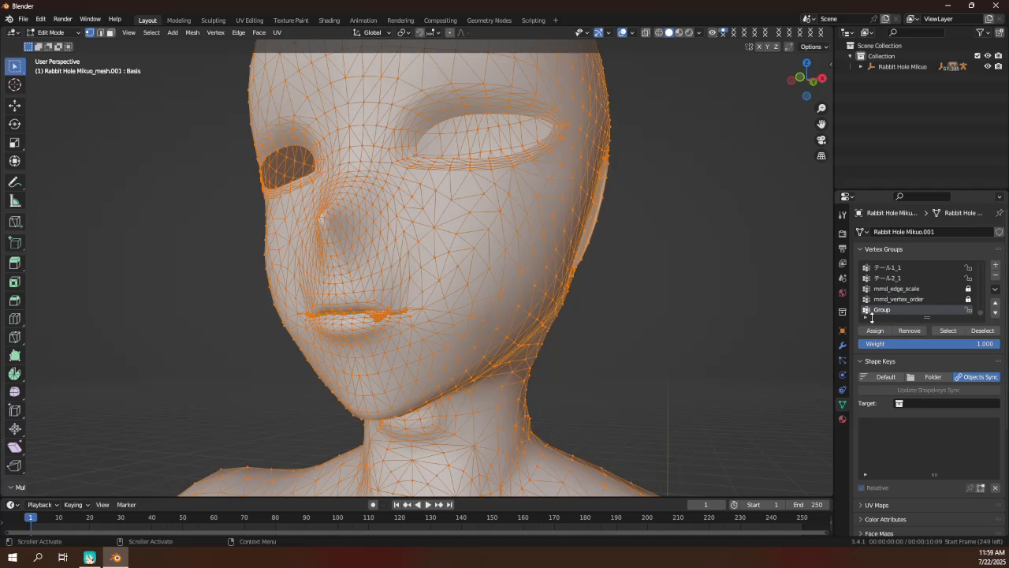
double_click(884, 311)
key(BackSpace)
click(870, 329)
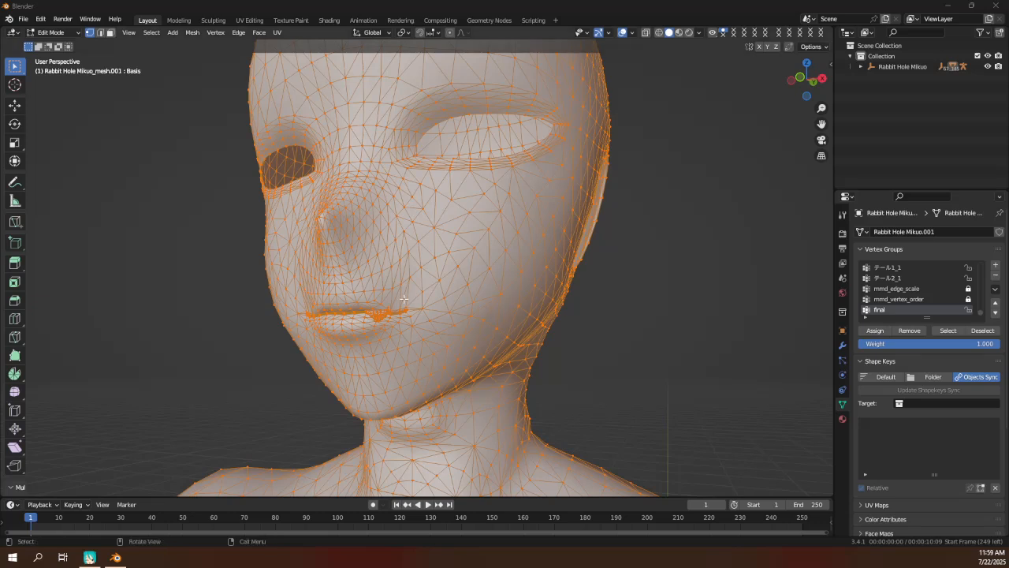
Duplicate the body object in place, and undo the duplicate together with the added final vertex group.
scroll(403, 299, down, 6)
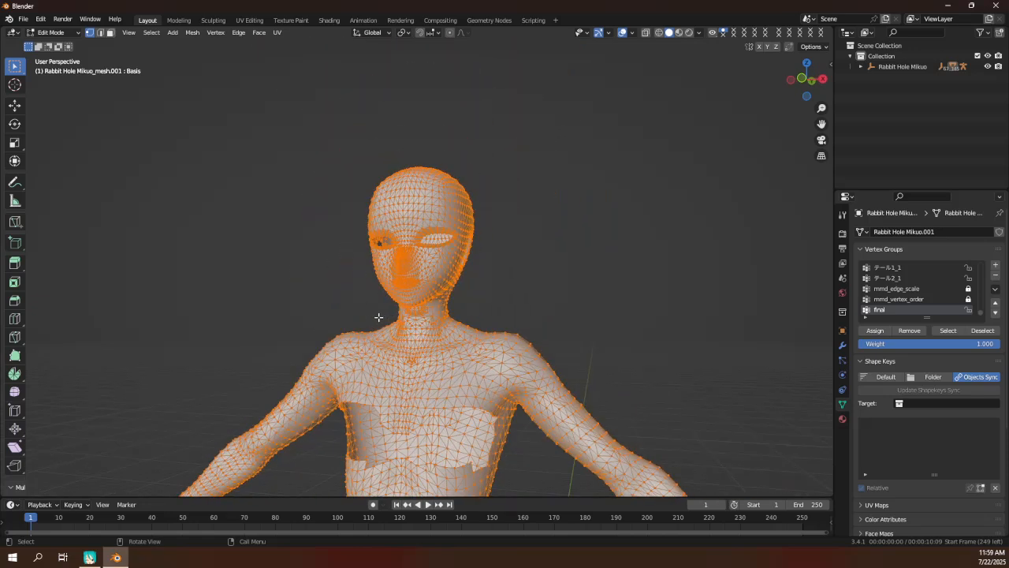
scroll(204, 191, up, 1)
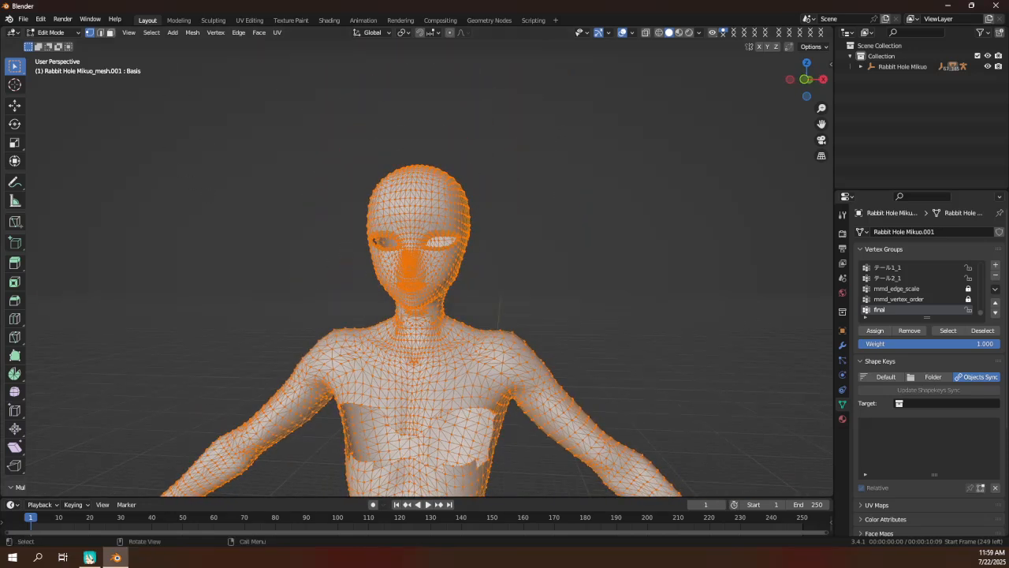
key(Tab)
key(shift+d)
key(Escape)
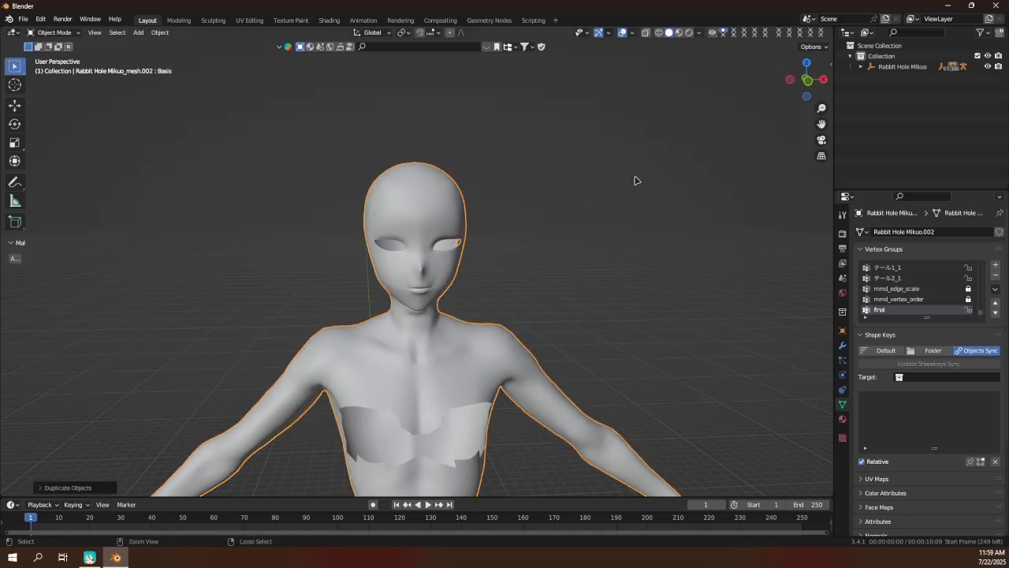
key(ctrl+z)
ctrl+middle_drag(583, 210, 573, 204)
Merge all the body's vertices by distance in Edit Mode, with a merge distance of 0.000001 m.
key(Tab)
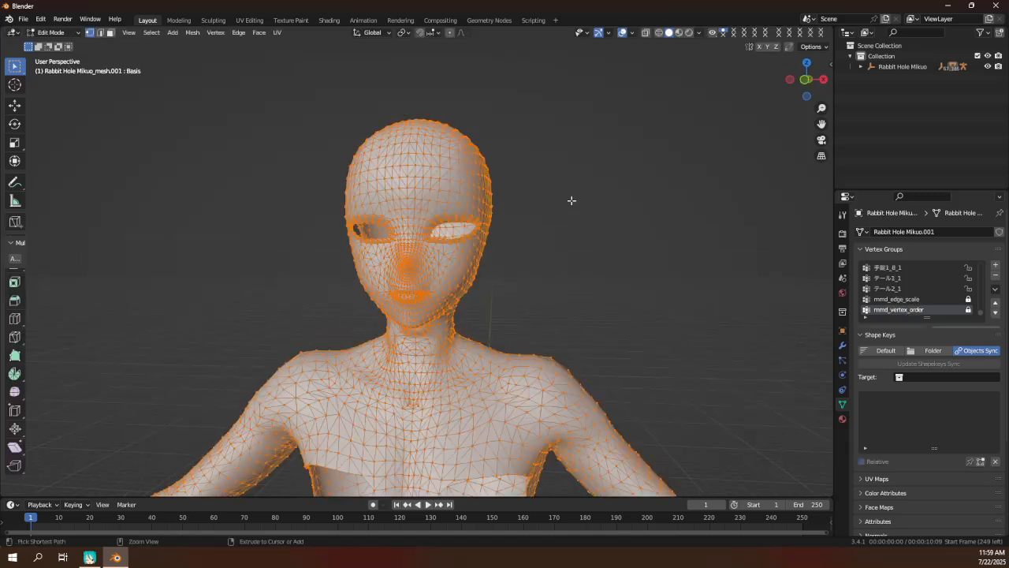
key(m)
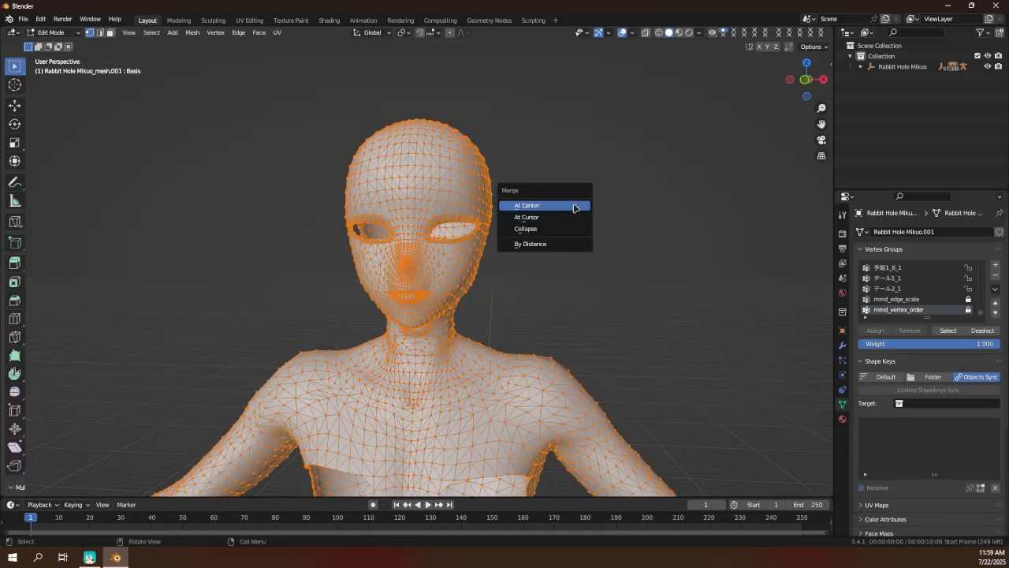
click(533, 244)
click(93, 490)
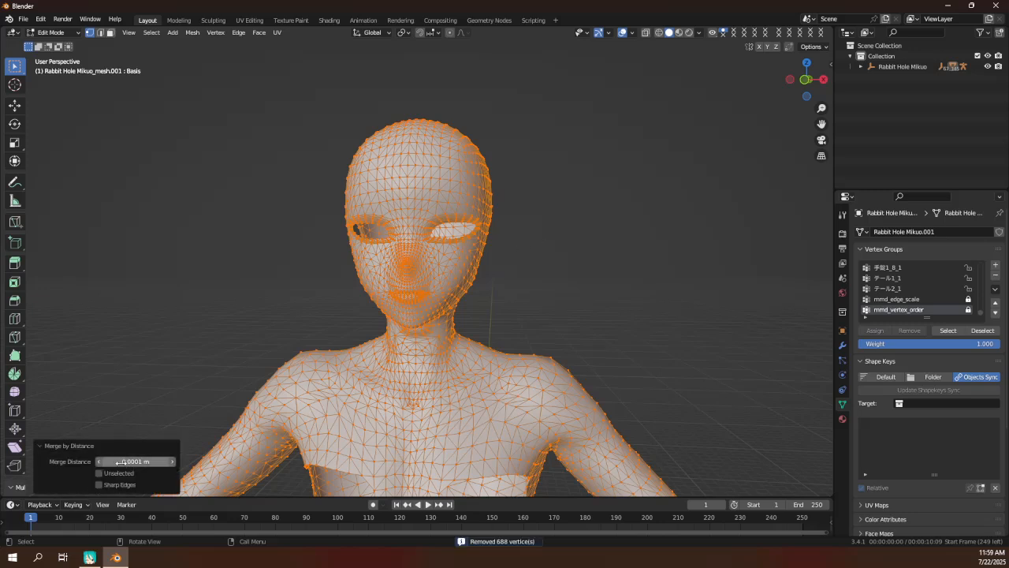
click(121, 461)
click(111, 461)
text(000000)
key(Return)
Return to Object Mode and examine the merged head, jaw, neck and shoulders from several angles.
middle_drag(305, 369, 354, 373)
scroll(361, 347, up, 4)
middle_drag(371, 308, 441, 329)
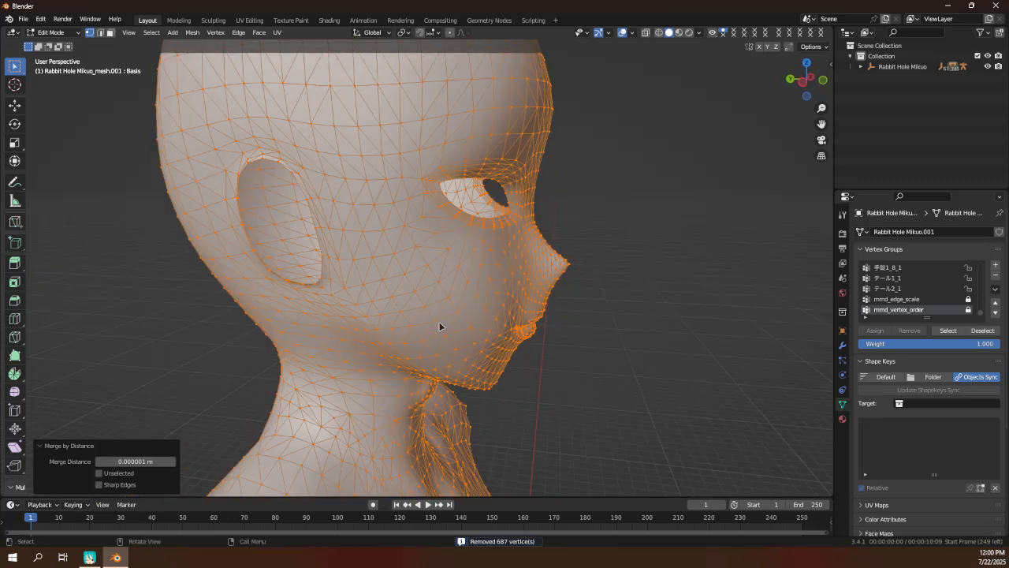
scroll(444, 300, up, 3)
key(Tab)
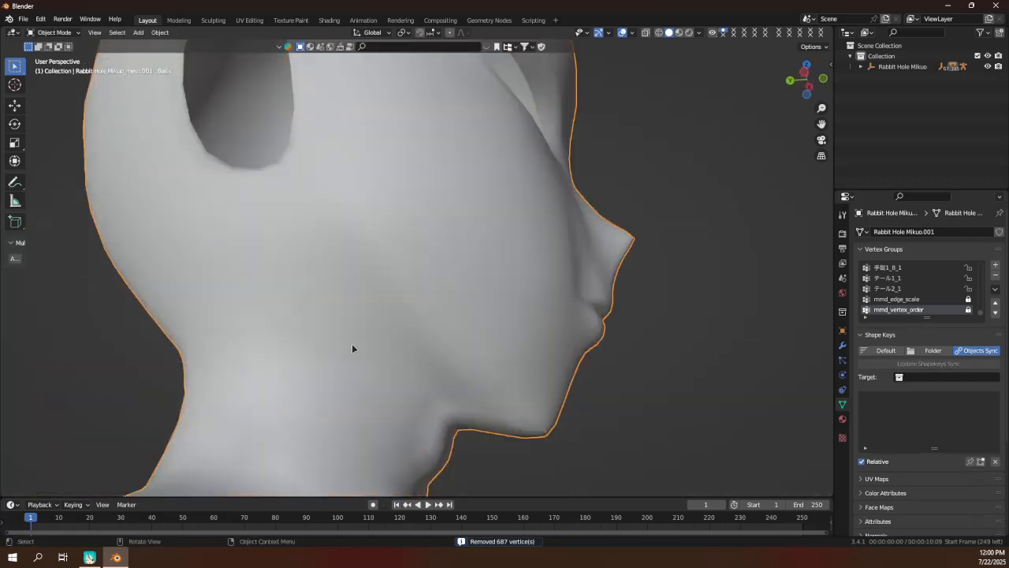
scroll(443, 345, down, 3)
middle_drag(452, 351, 434, 426)
scroll(438, 418, down, 3)
middle_drag(472, 285, 331, 269)
scroll(450, 278, up, 3)
scroll(473, 291, down, 3)
middle_drag(558, 303, 523, 320)
scroll(578, 292, up, 3)
scroll(518, 295, down, 4)
scroll(489, 307, down, 2)
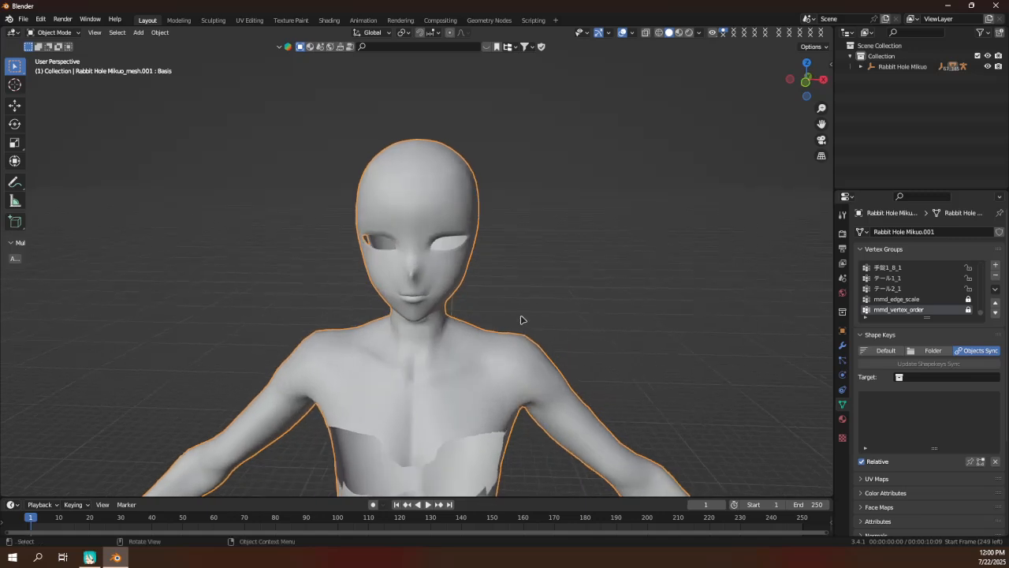
scroll(523, 320, down, 2)
mouse_move(544, 214)
middle_down()
mouse_move(551, 204)
mouse_move(494, 203)
middle_up()
scroll(494, 202, up, 4)
Expand the Rabbit Hole Mikuo hierarchy and its armature, and unhide the original Rabbit Hole Mikuo_mesh object.
click(861, 66)
click(871, 87)
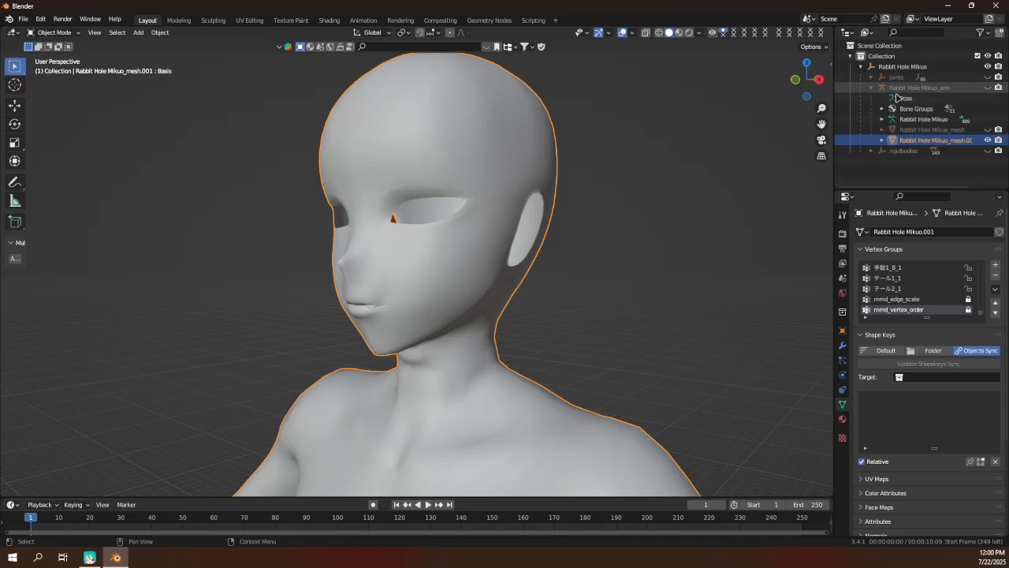
click(987, 151)
click(988, 151)
click(988, 130)
Turn off specular lighting and the outline in the viewport's solid shading.
middle_drag(597, 270, 482, 260)
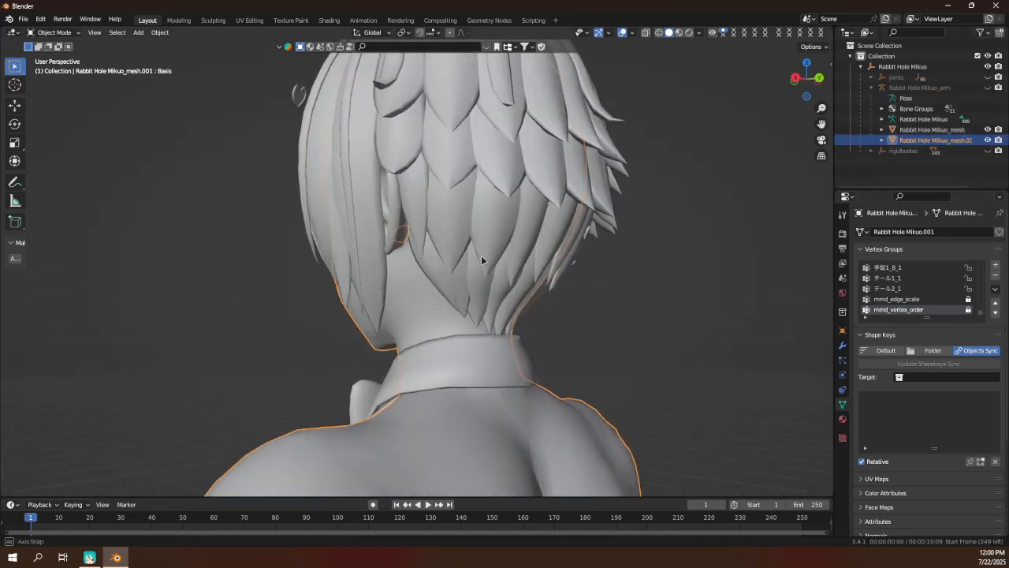
scroll(482, 261, up, 10)
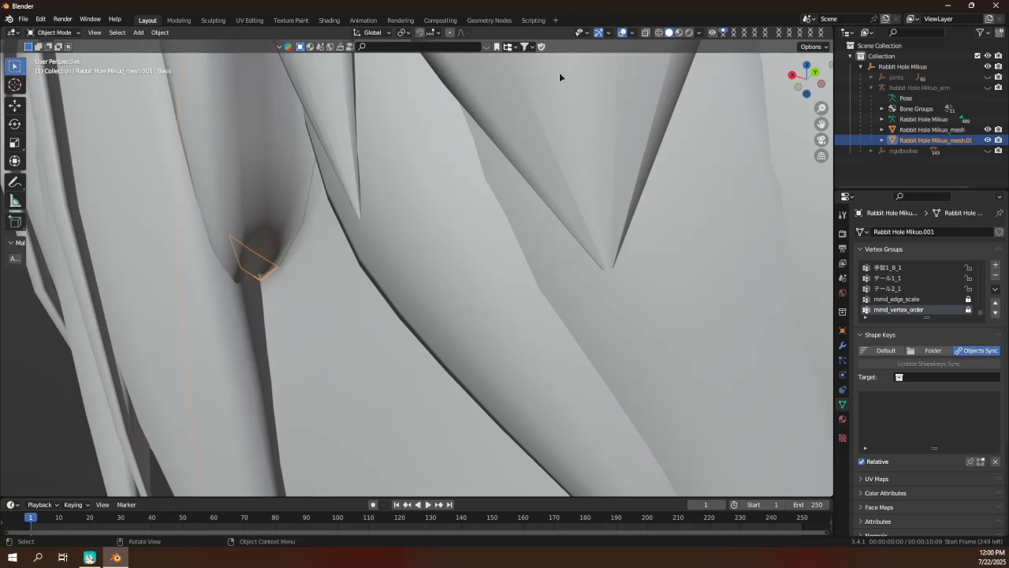
click(698, 33)
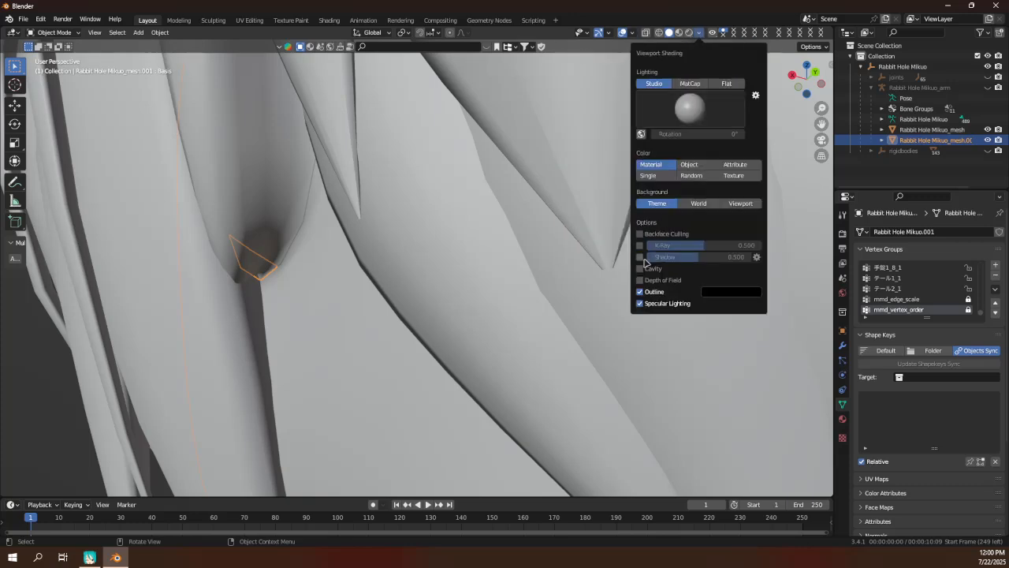
click(640, 303)
click(640, 292)
Duplicate the merged body object in place, and hide both the original mesh and the source body.
scroll(275, 304, down, 12)
mouse_move(275, 304)
middle_down()
mouse_move(484, 369)
mouse_move(489, 331)
mouse_move(517, 284)
middle_up()
scroll(505, 311, up, 2)
key(shift+d)
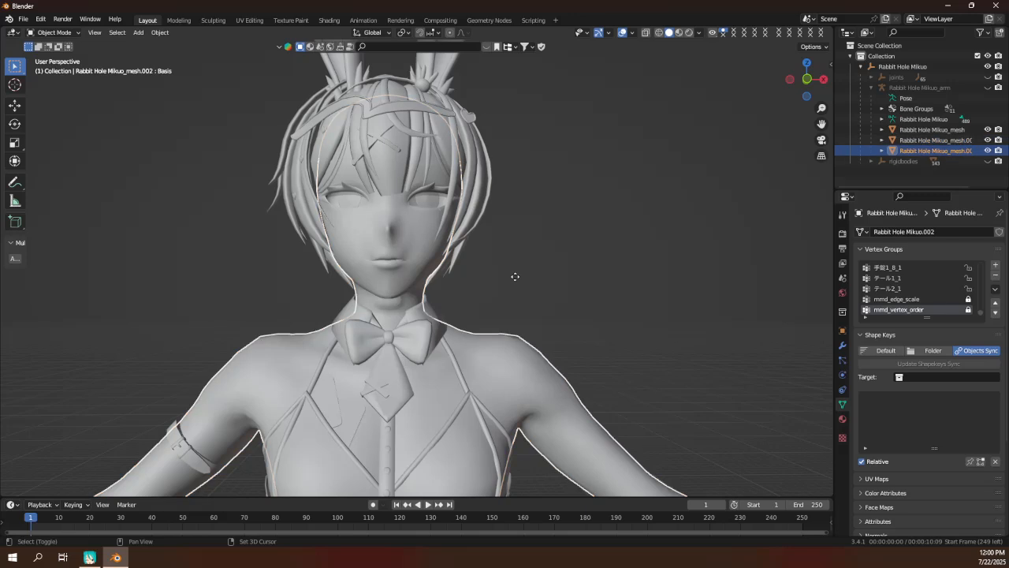
right_click(516, 281)
click(988, 130)
click(989, 140)
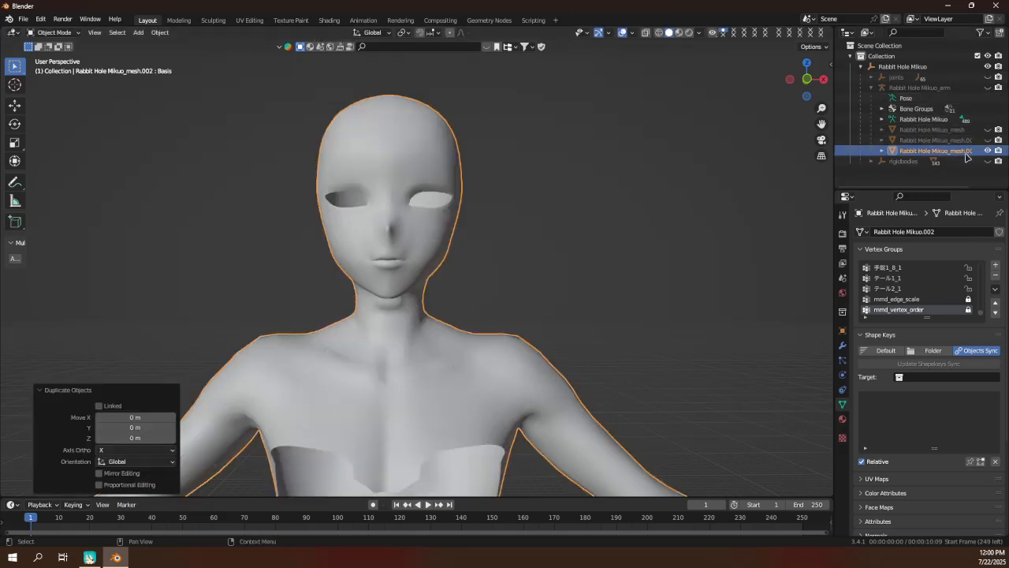
Clear the custom split normals data from the duplicated body mesh.
middle_drag(613, 214, 610, 231)
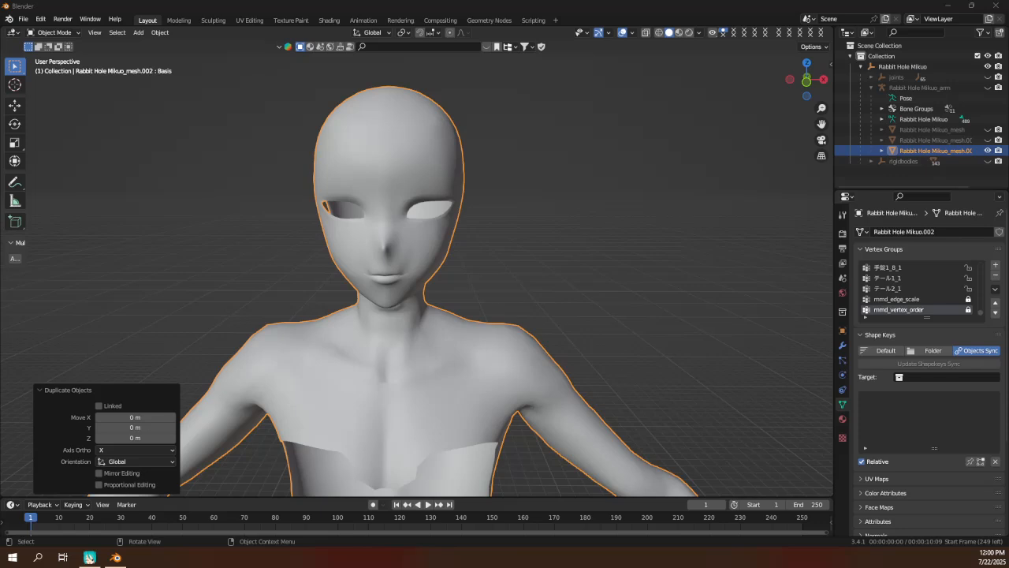
click(570, 4)
shift+middle_drag(565, 226, 535, 279)
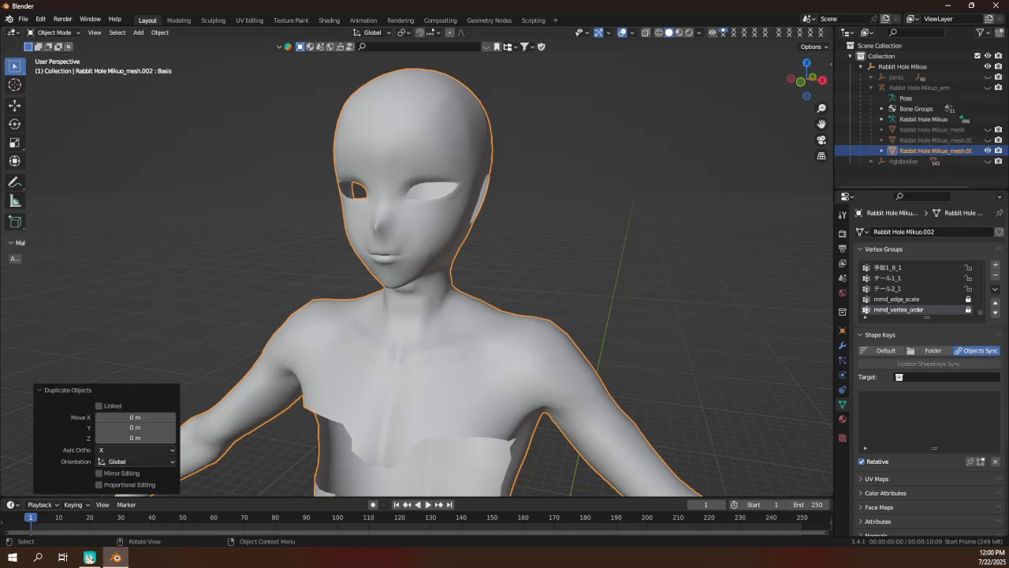
scroll(900, 445, down, 4)
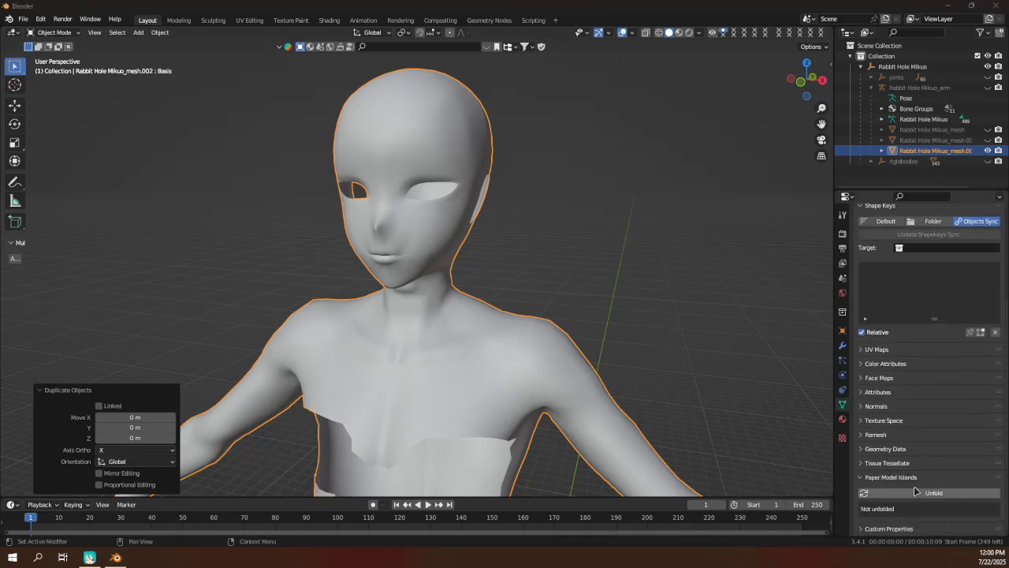
click(899, 448)
scroll(901, 430, down, 2)
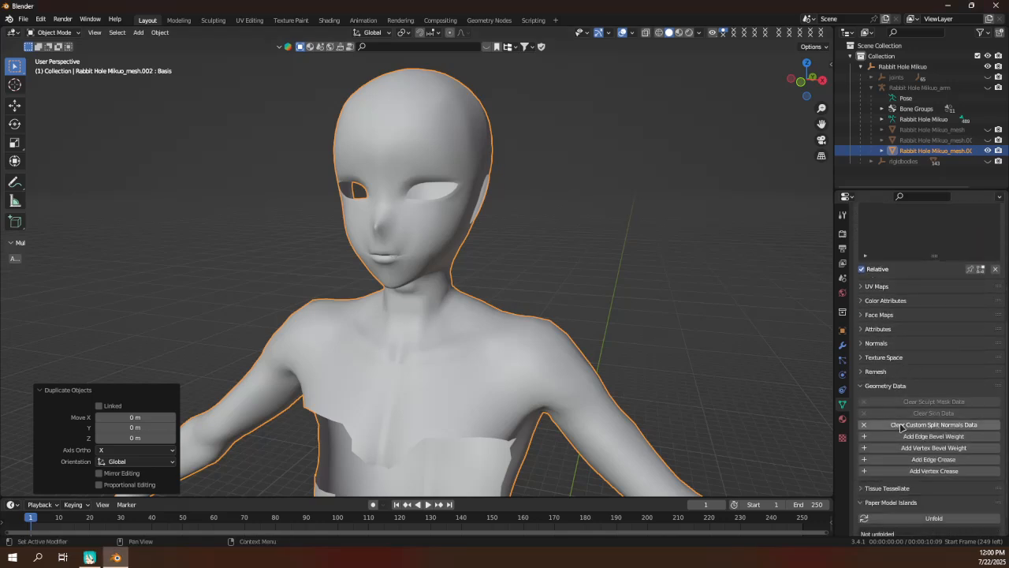
click(901, 425)
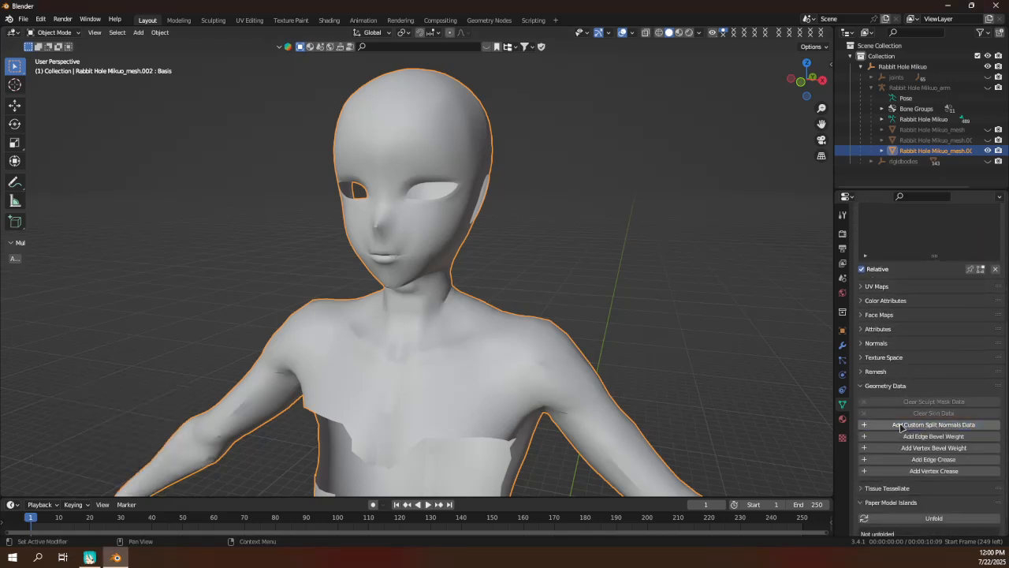
Set the body's Auto Smooth angle to 180° and add custom split normals data to the mesh.
click(877, 345)
drag(956, 359, 986, 359)
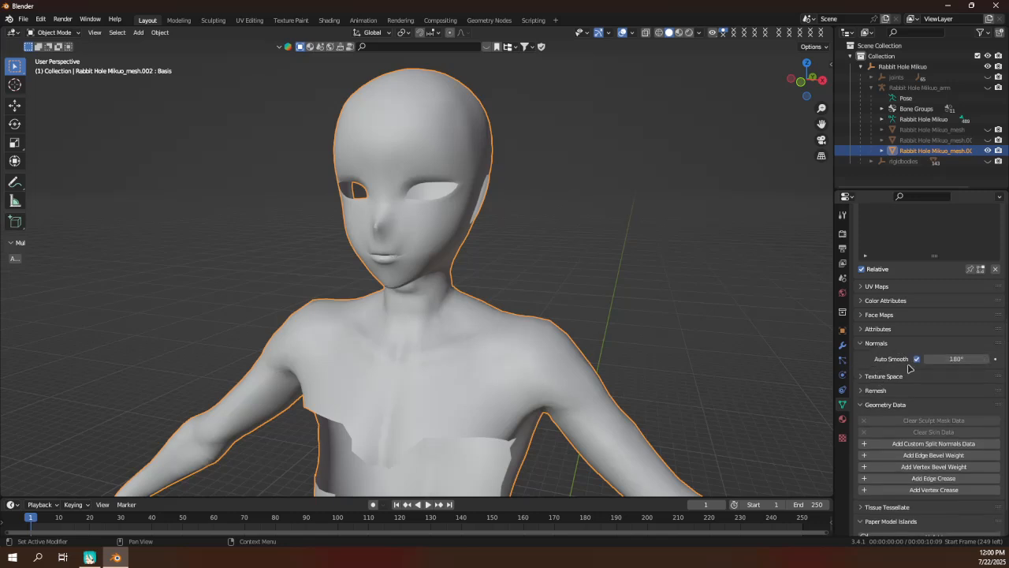
click(933, 444)
Duplicate the smoothed body in place as a hidden backup, and reselect the object it was copied from.
scroll(404, 362, up, 3)
middle_drag(403, 362, 426, 406)
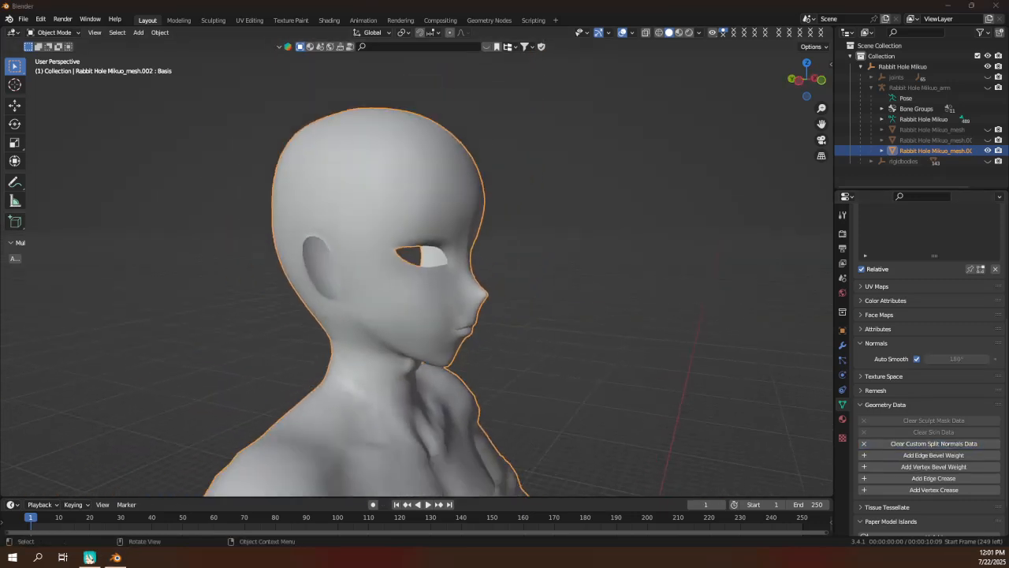
middle_drag(563, 306, 468, 321)
scroll(489, 307, down, 4)
scroll(466, 321, up, 4)
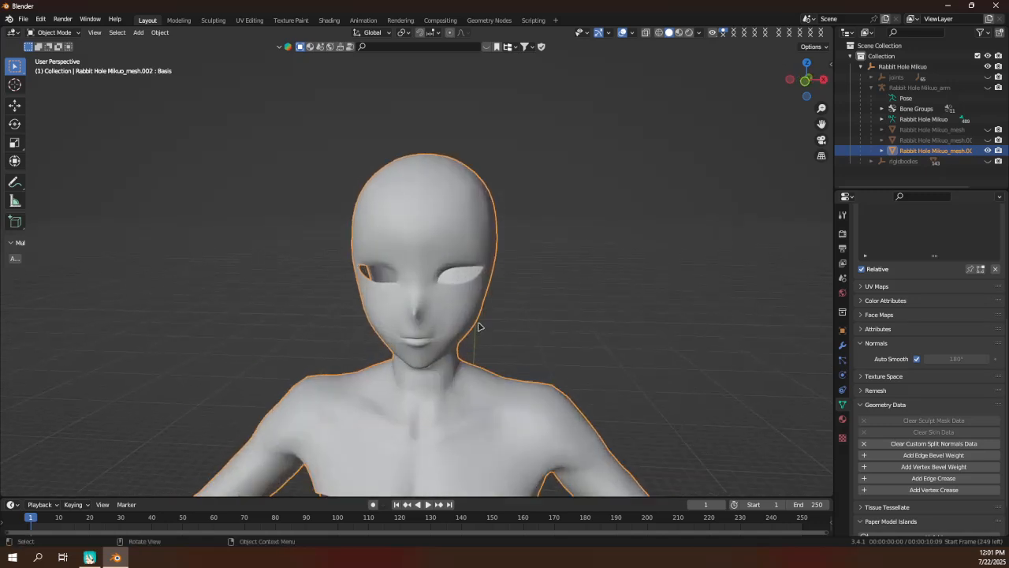
key(shift+d)
right_click(539, 322)
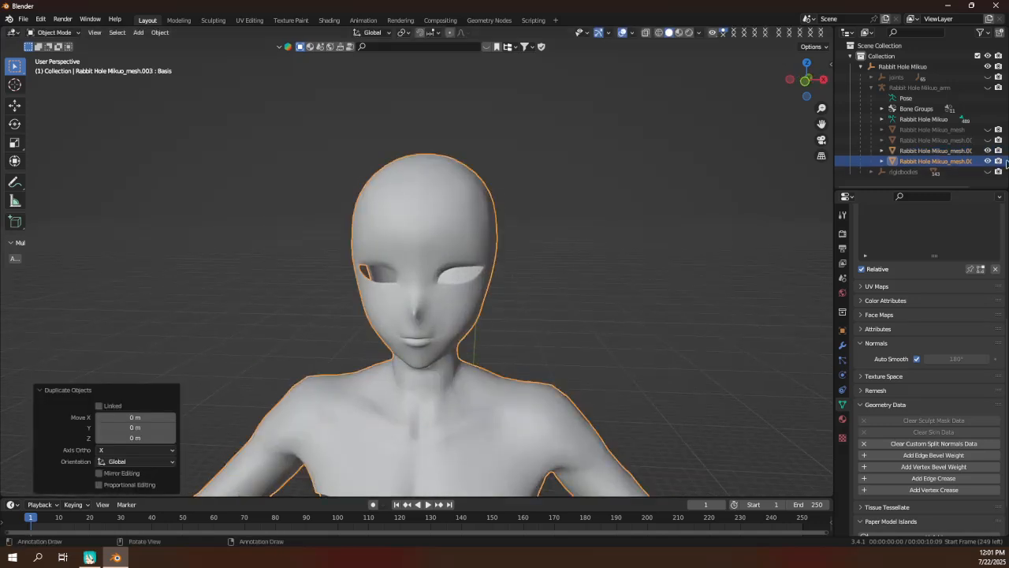
click(954, 151)
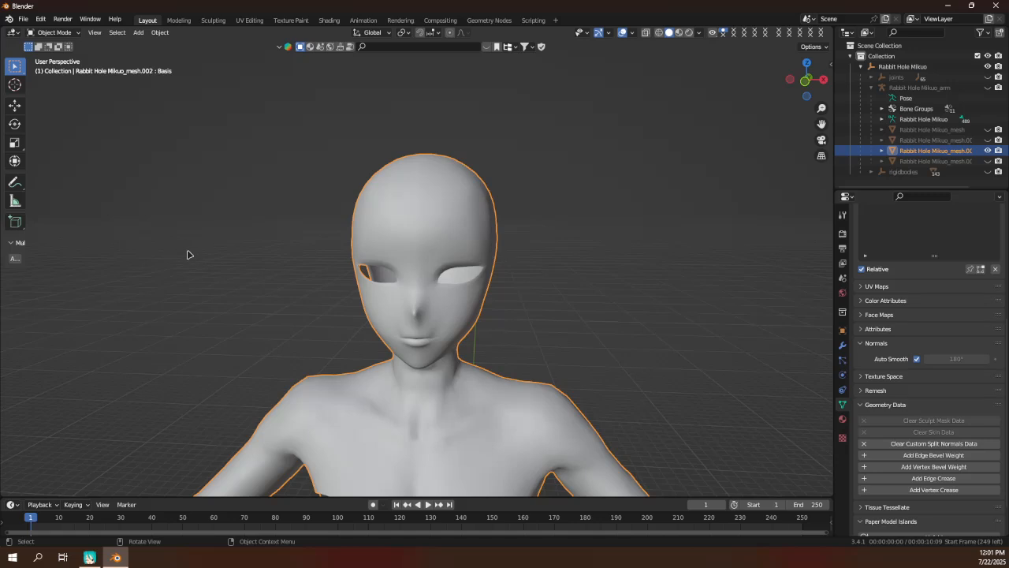
Put the body in Edit Mode in Right Orthographic view and deselect all its vertices.
middle_drag(428, 223, 328, 199)
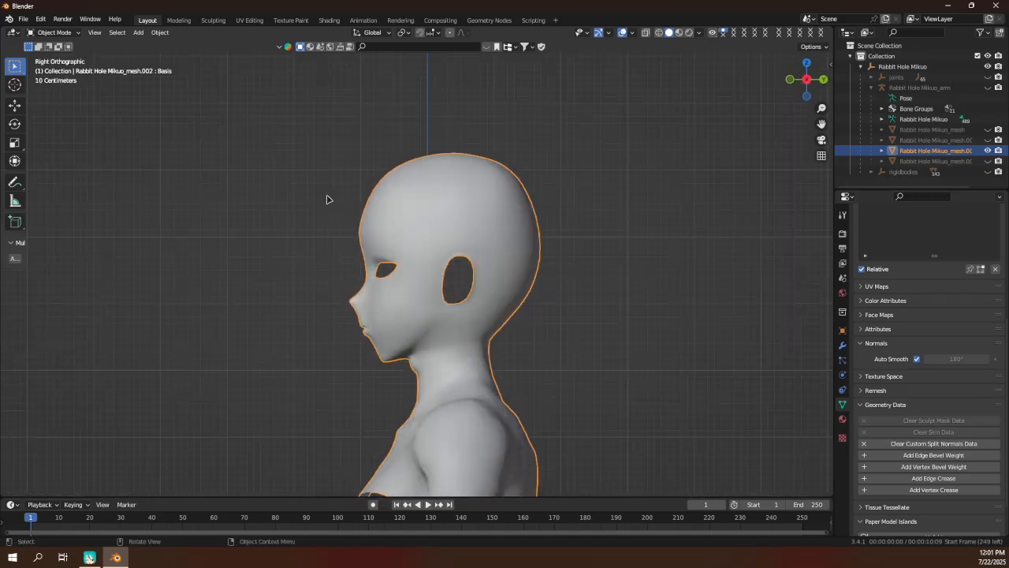
key(Tab)
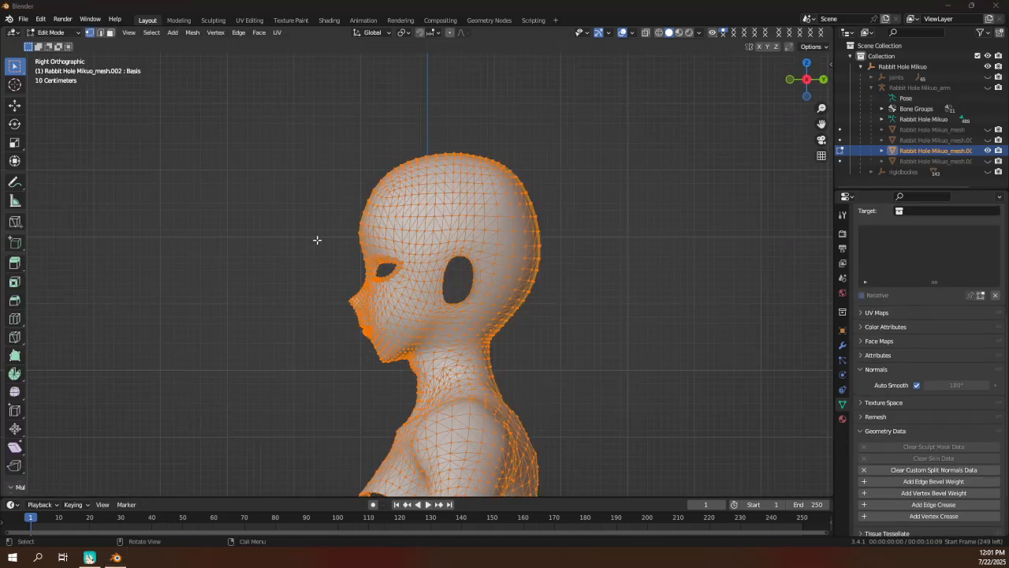
scroll(315, 238, up, 4)
scroll(316, 241, down, 2)
shift+middle_drag(339, 247, 341, 212)
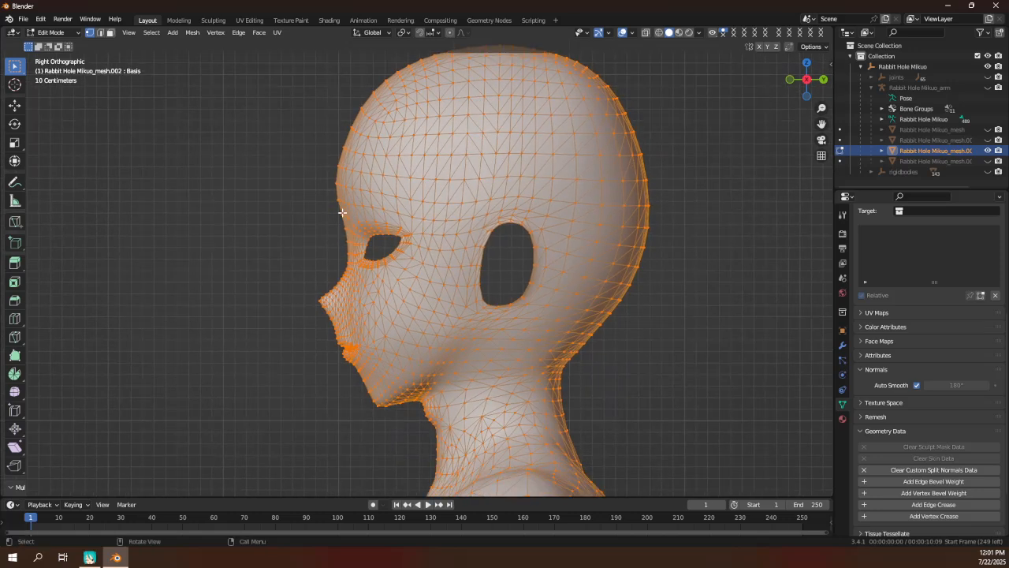
click(645, 33)
key(alt+a)
click(645, 33)
Select the face region of the head through its 顔 material slot.
click(842, 418)
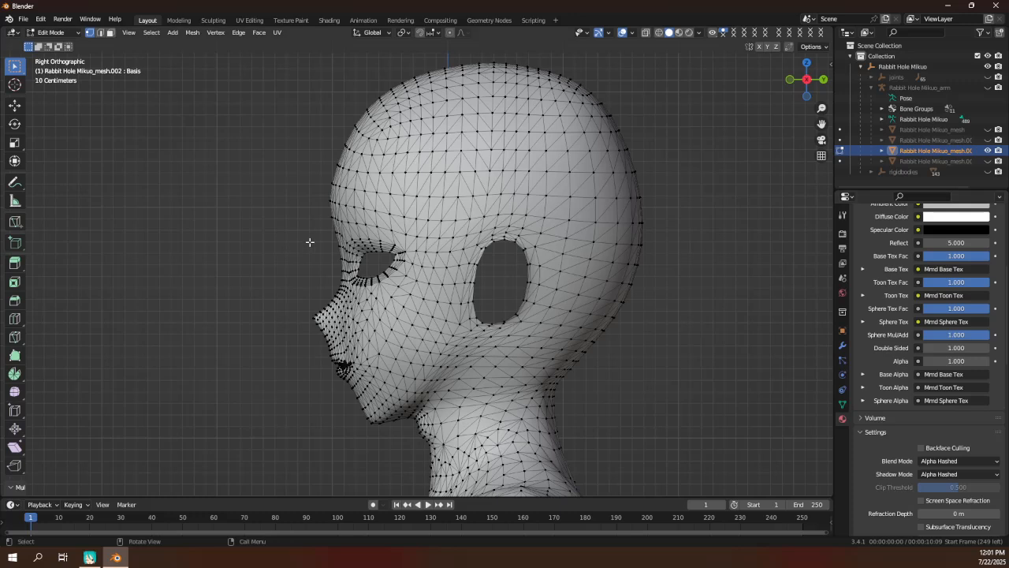
scroll(385, 276, up, 2)
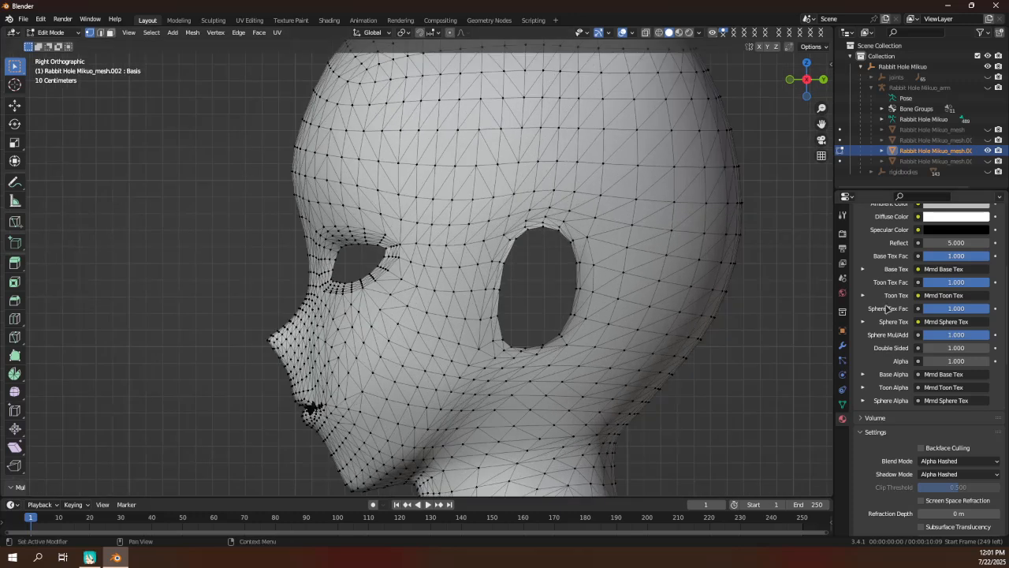
scroll(886, 310, up, 6)
scroll(892, 265, up, 2)
click(889, 246)
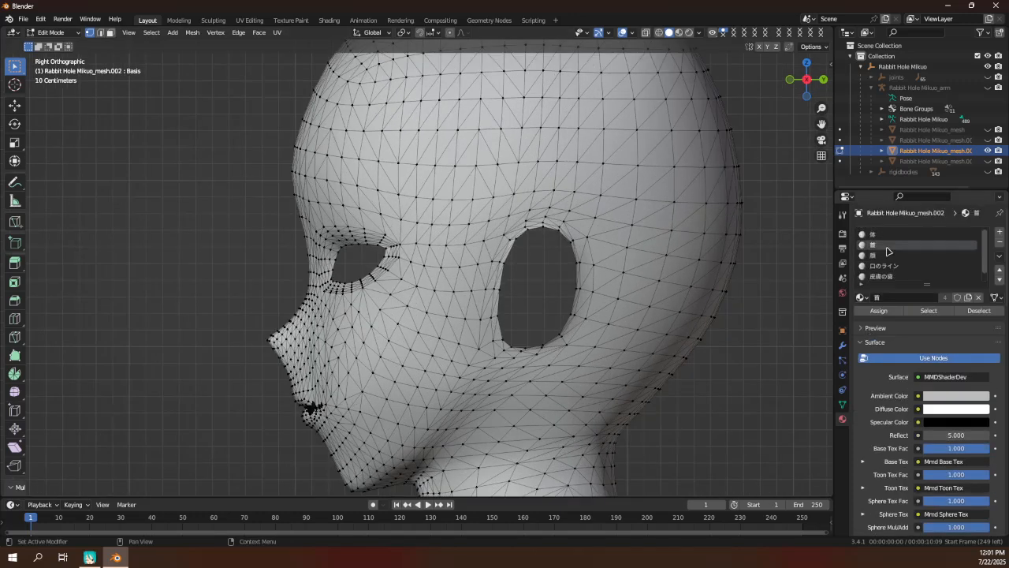
click(919, 312)
click(830, 296)
click(890, 237)
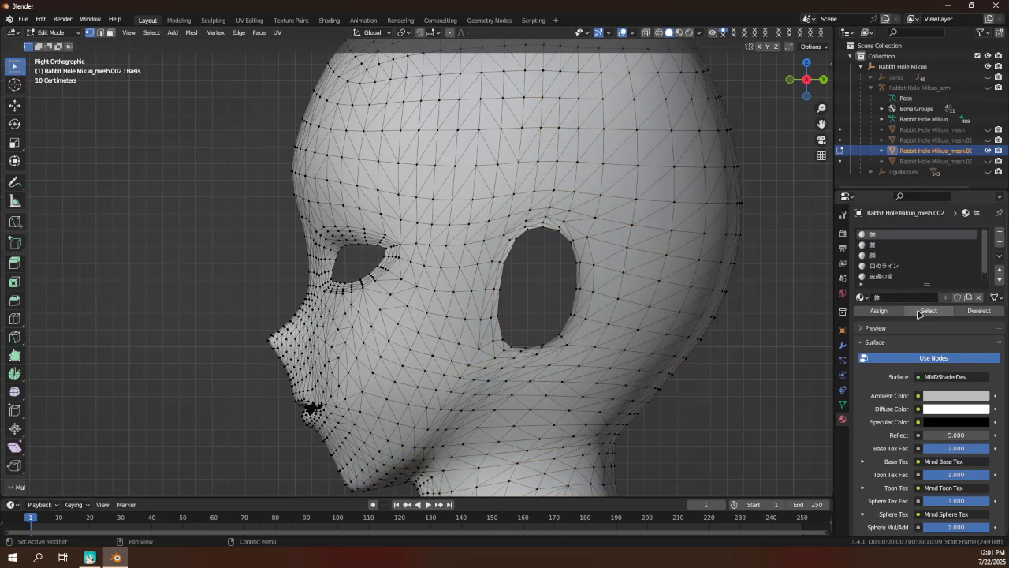
click(877, 256)
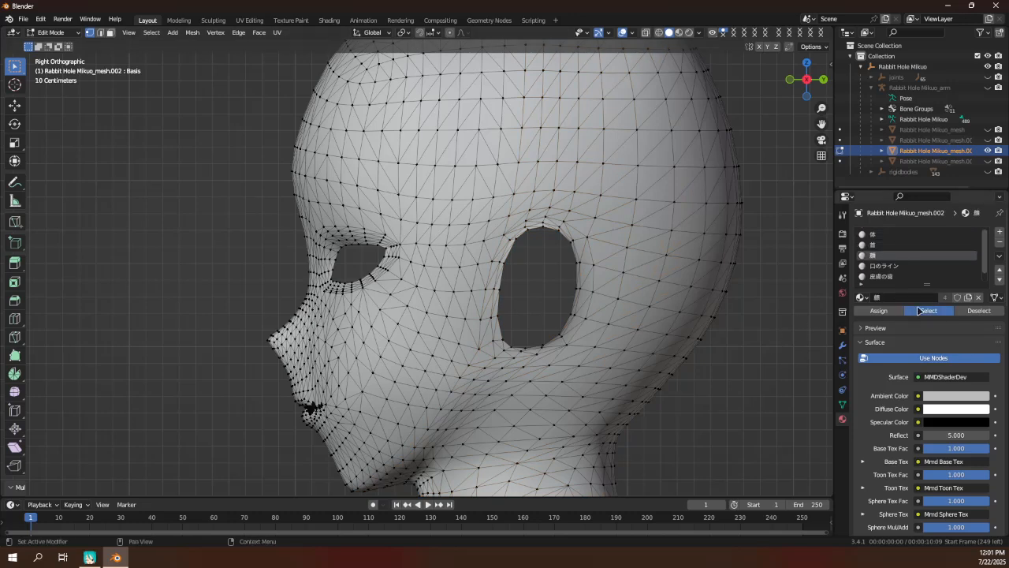
click(929, 311)
With X-ray on, use Select Circle to deselect the face selection's rear border vertices from the crown down to the jaw.
scroll(332, 329, down, 4)
scroll(346, 280, up, 6)
scroll(347, 280, up, 2)
shift+middle_drag(349, 342, 309, 384)
scroll(363, 284, up, 1)
scroll(363, 279, down, 2)
scroll(412, 295, down, 2)
shift+middle_drag(448, 216, 414, 368)
scroll(413, 347, down, 3)
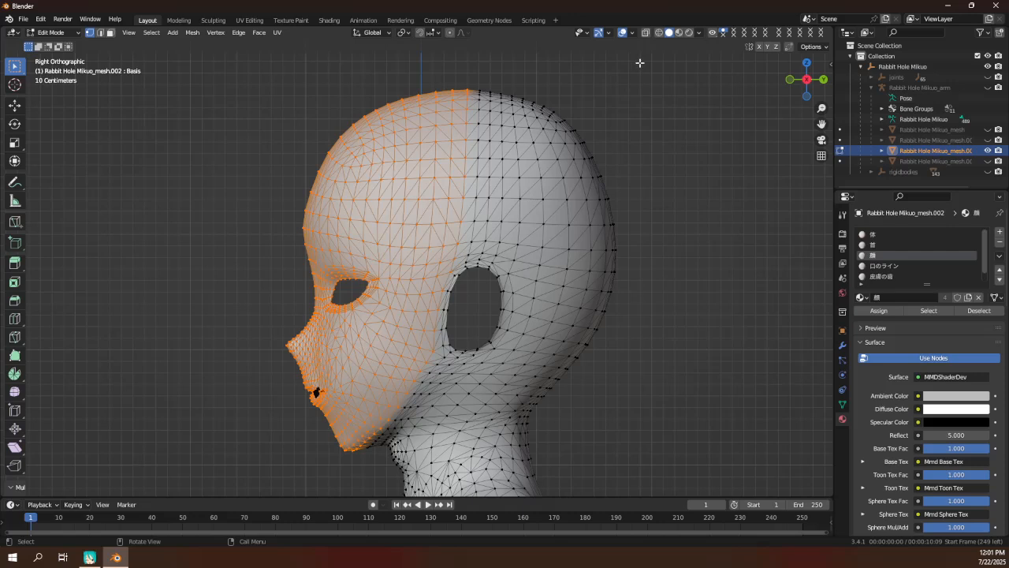
click(645, 34)
click(14, 66)
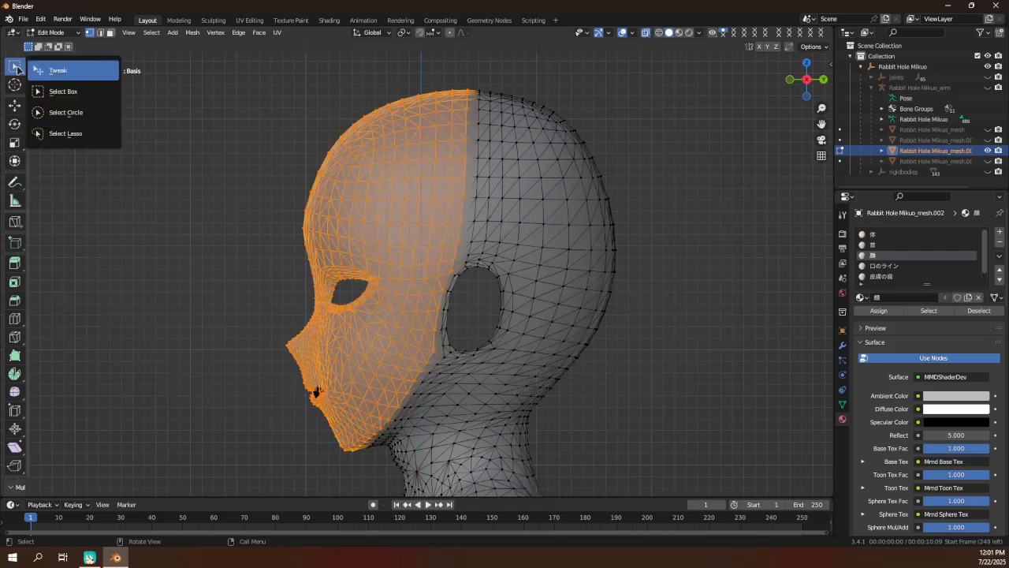
click(57, 111)
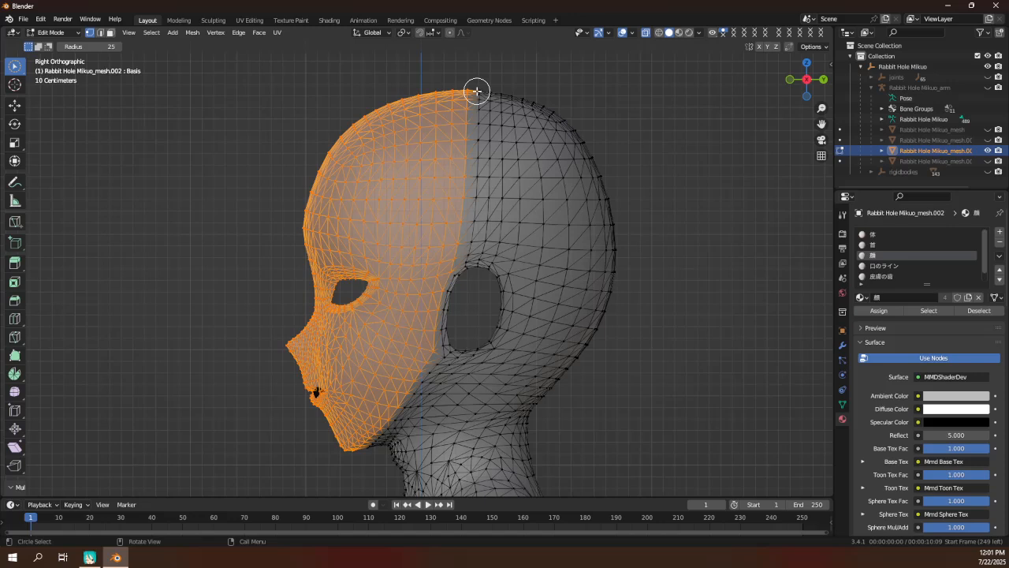
drag(476, 92, 472, 162)
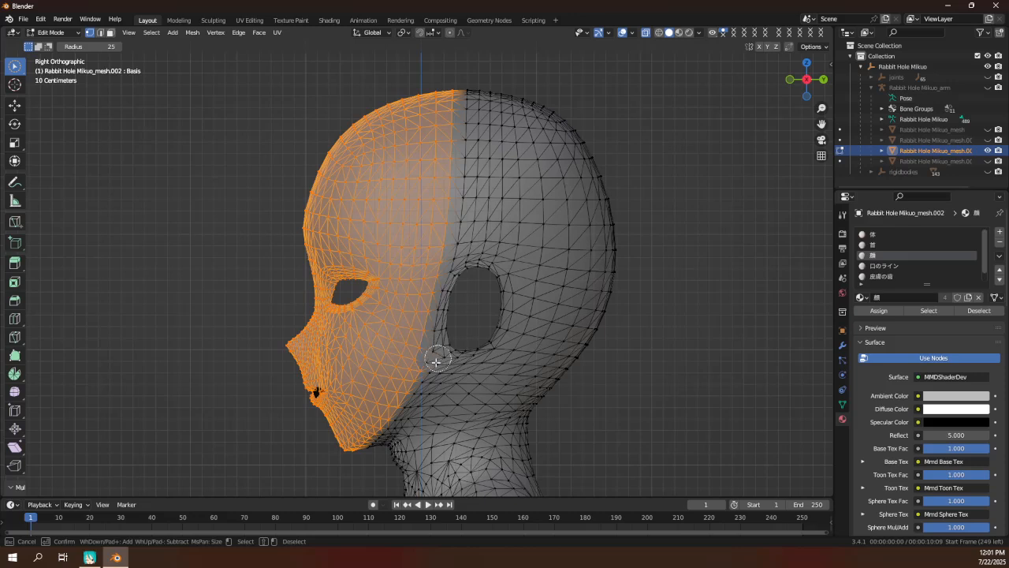
mouse_move(381, 442)
mouse_down()
mouse_move(355, 458)
mouse_move(360, 450)
mouse_up()
Add the unselected mouth vertices to the face selection with Select Circle.
scroll(361, 450, up, 1)
mouse_move(279, 410)
shift+mouse_down()
mouse_move(286, 415)
mouse_move(269, 417)
shift+mouse_up()
scroll(374, 347, down, 2)
Examine the face selection's border along the forehead, ear and jaw, in profile and from the opposite side of the head.
shift+middle_drag(373, 346, 389, 279)
scroll(389, 279, up, 1)
scroll(389, 279, up, 1)
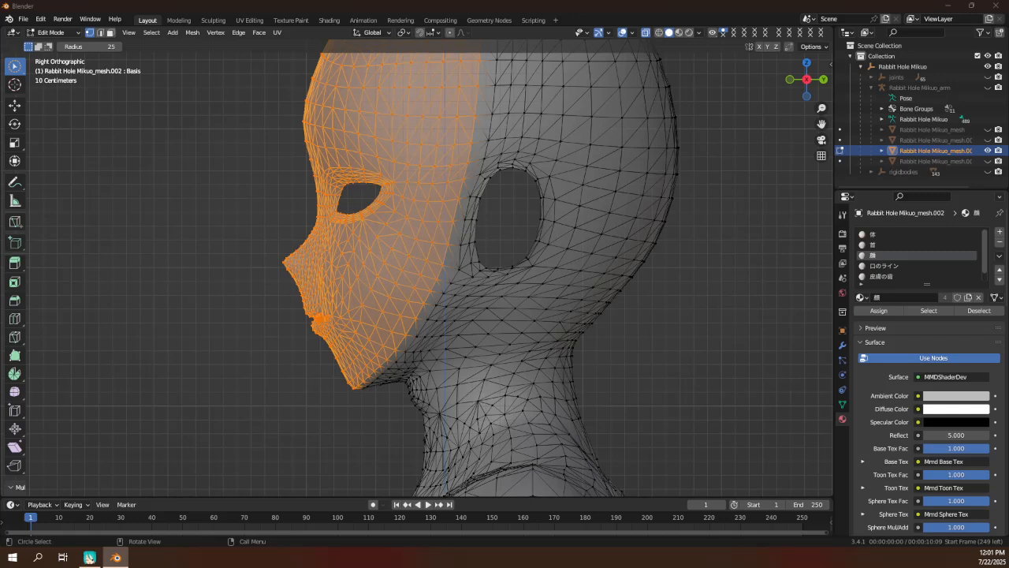
scroll(338, 282, down, 2)
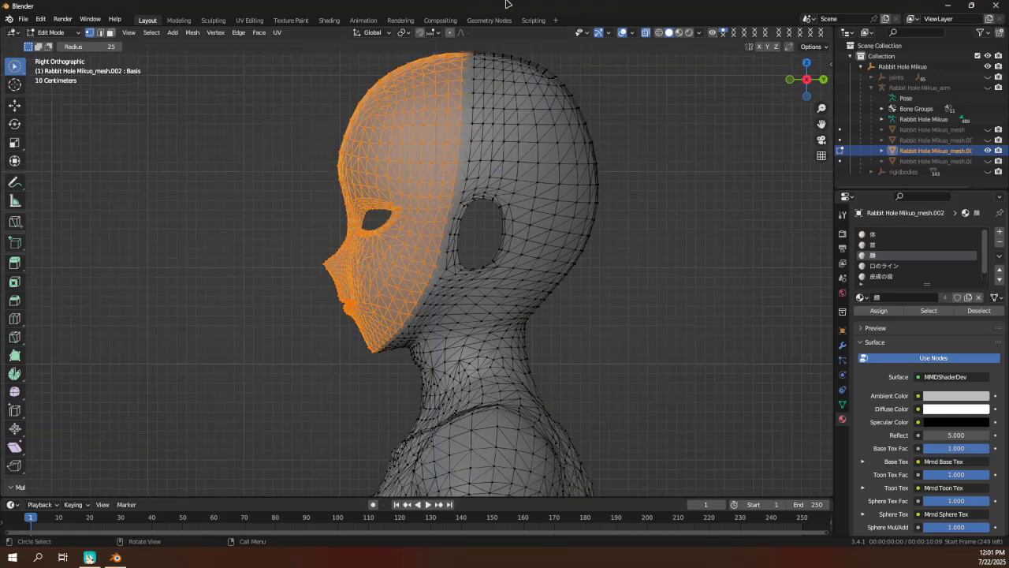
scroll(462, 206, up, 2)
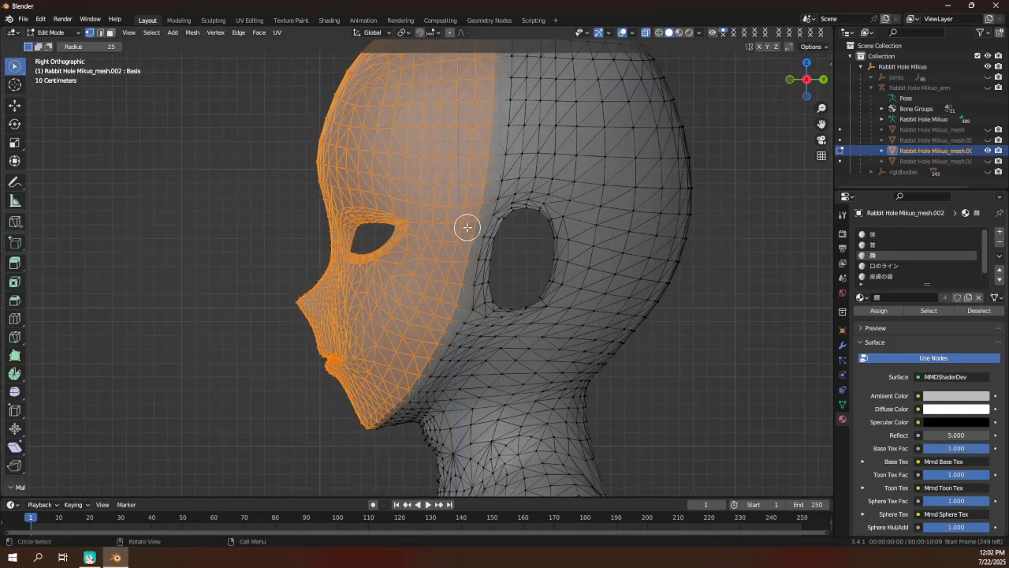
scroll(454, 273, up, 2)
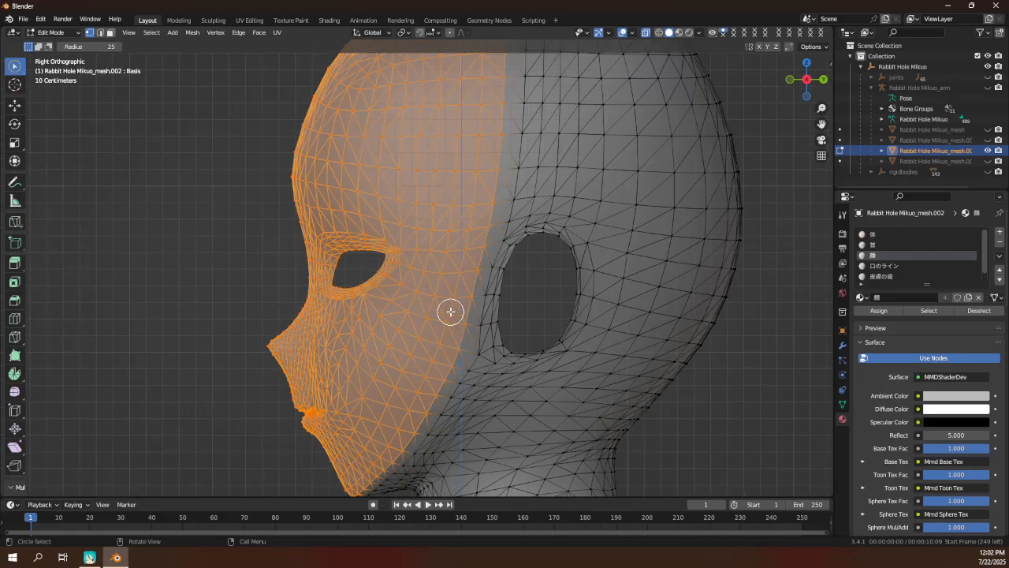
scroll(432, 265, down, 1)
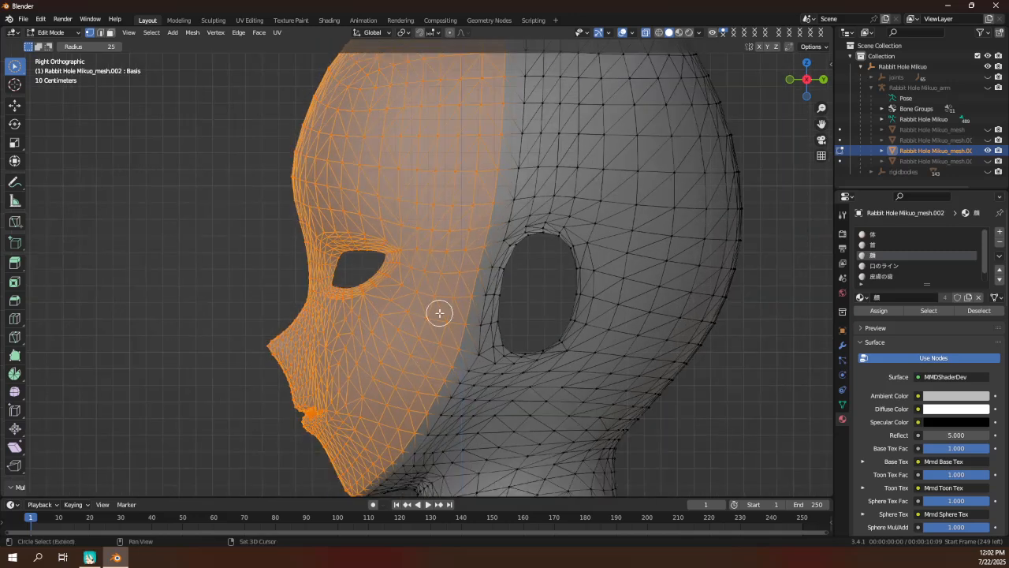
scroll(458, 237, down, 5)
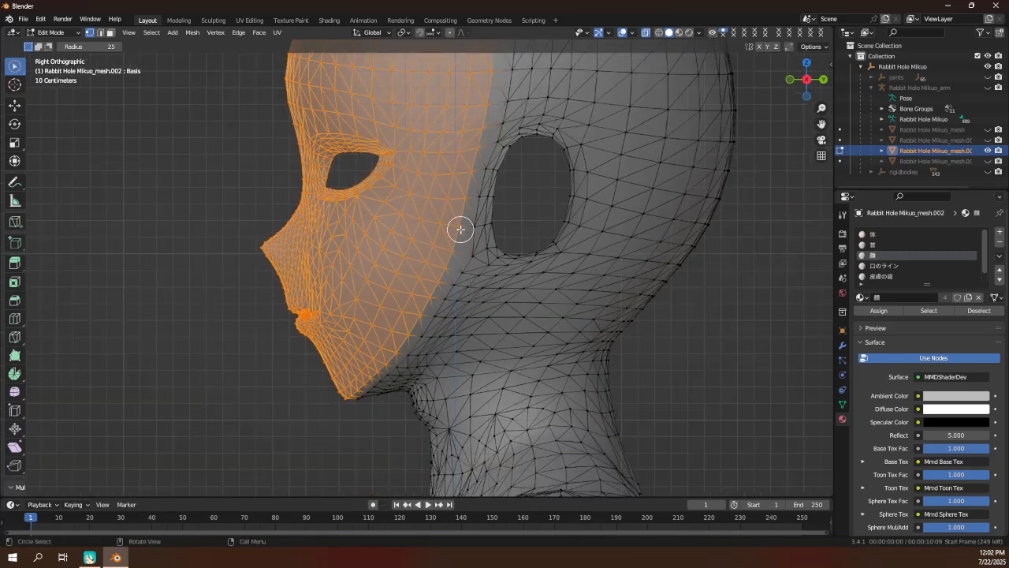
scroll(449, 279, up, 2)
scroll(410, 334, up, 3)
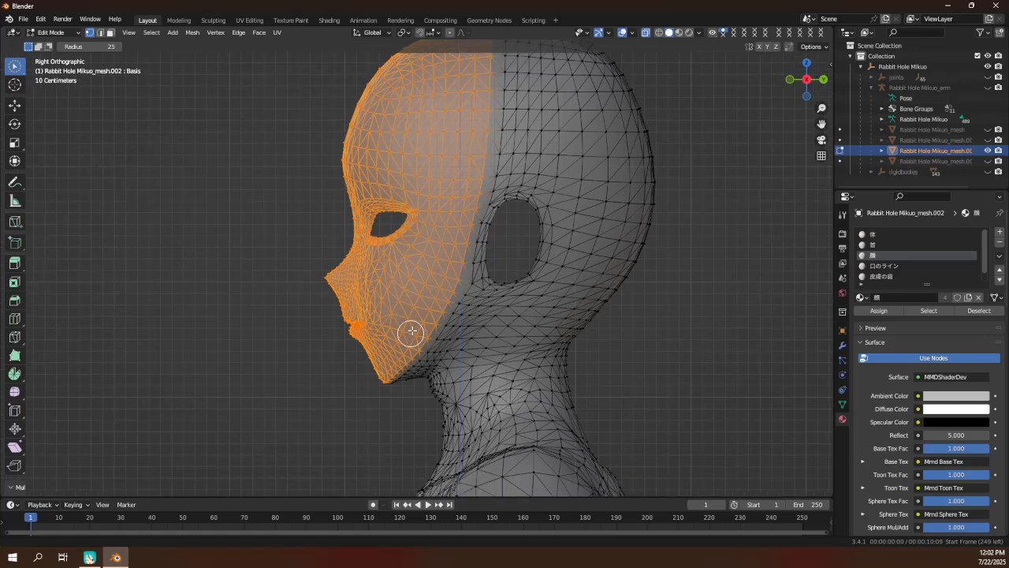
middle_drag(412, 331, 557, 119)
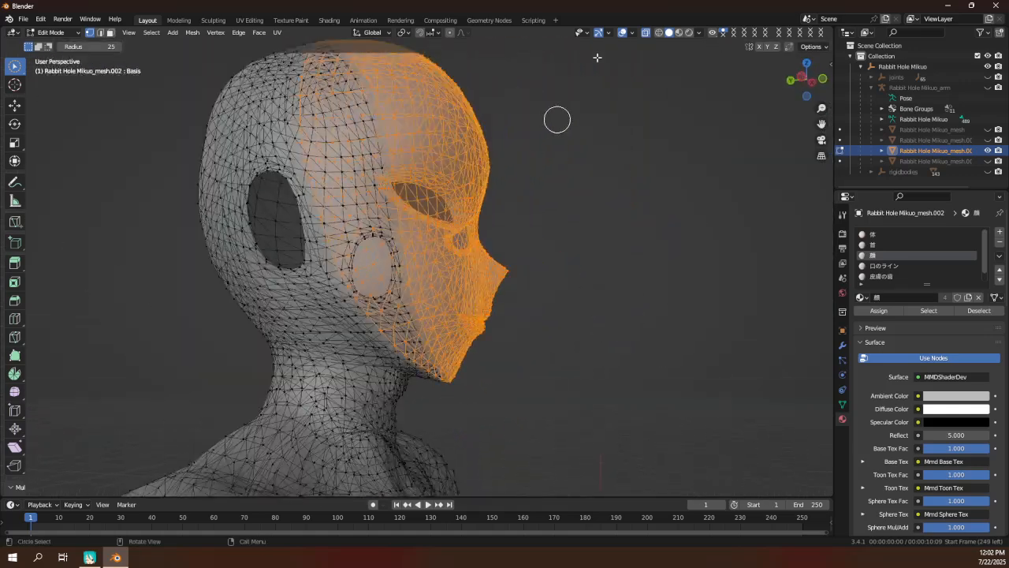
Turn off X-ray and return the head mesh to Object Mode.
click(645, 33)
middle_drag(556, 237, 313, 250)
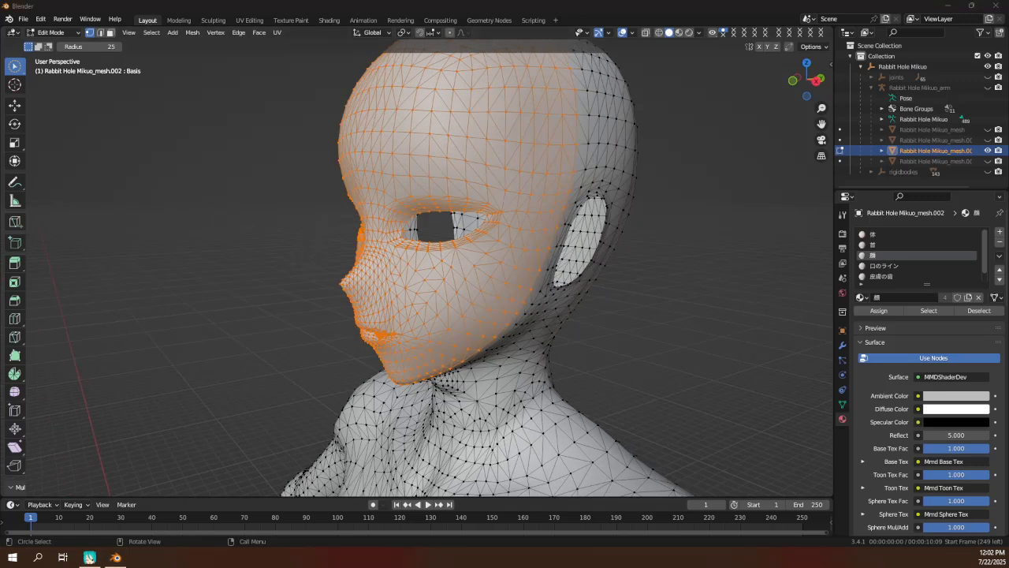
click(51, 32)
click(45, 44)
Add a mesh cylinder with 32 vertices, 1 m radius and 2 m depth, with its cap fill type set to Nothing.
middle_drag(204, 147, 268, 185)
click(223, 187)
key(shift+a)
mouse_move(268, 183)
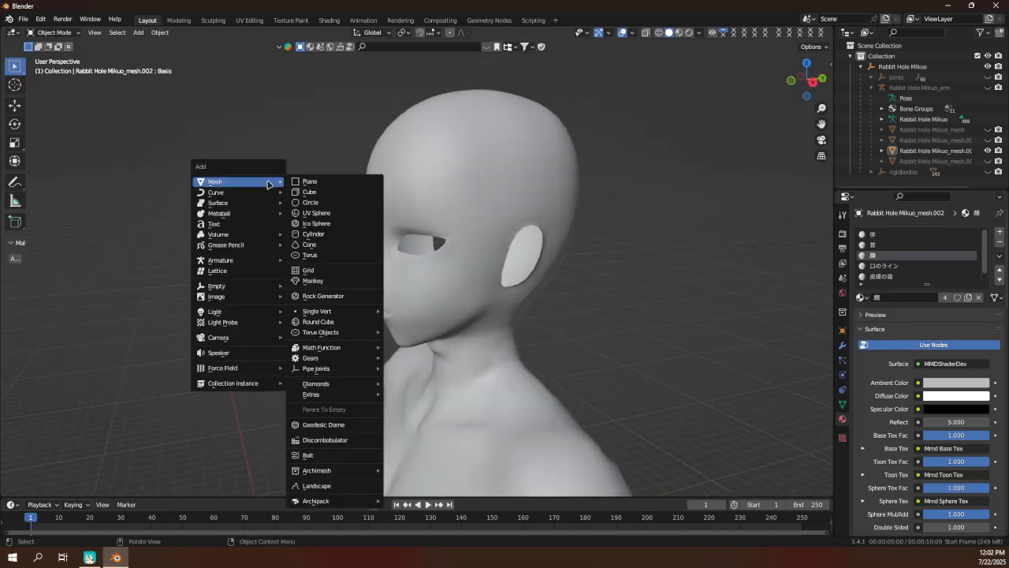
click(312, 233)
scroll(347, 253, down, 4)
click(135, 396)
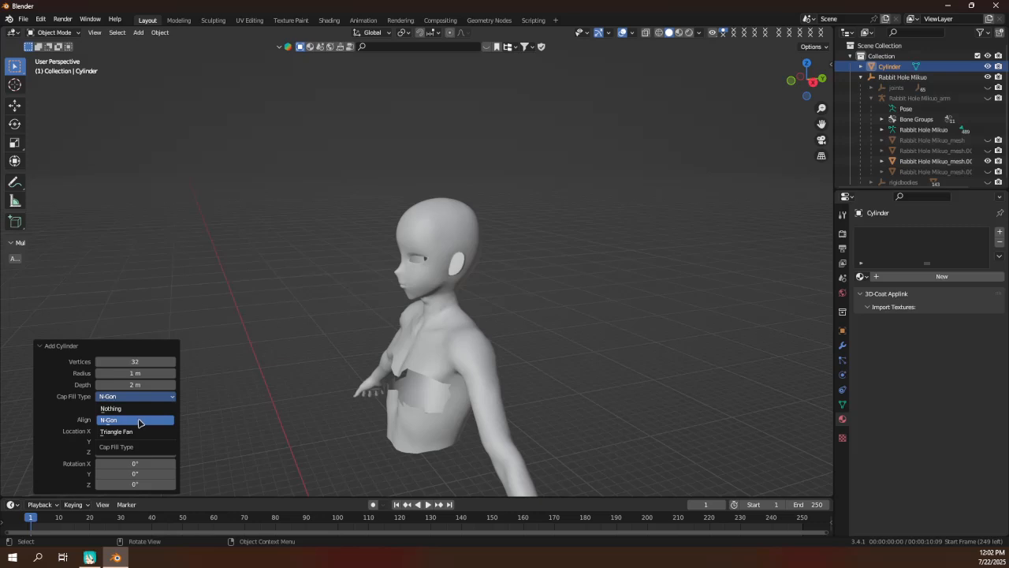
click(135, 407)
In the Modeling workspace's right orthographic view, move the cylinder's geometry up along Z to the height of the model's head.
scroll(383, 361, down, 2)
shift+middle_drag(382, 326, 377, 201)
scroll(377, 277, down, 5)
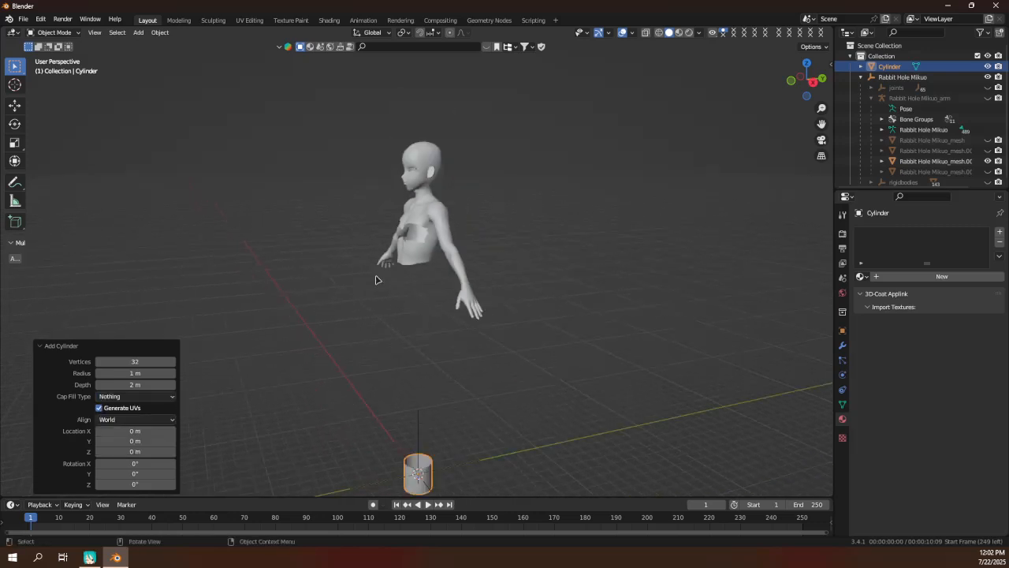
click(178, 19)
scroll(388, 263, down, 2)
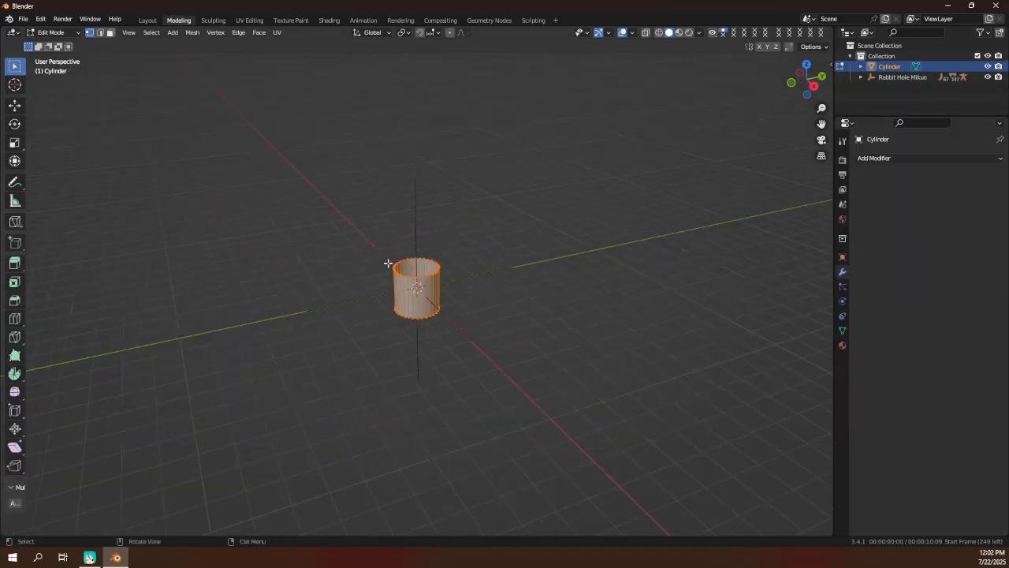
key(KP_3)
scroll(388, 263, down, 6)
shift+middle_drag(445, 280, 452, 351)
scroll(363, 312, up, 3)
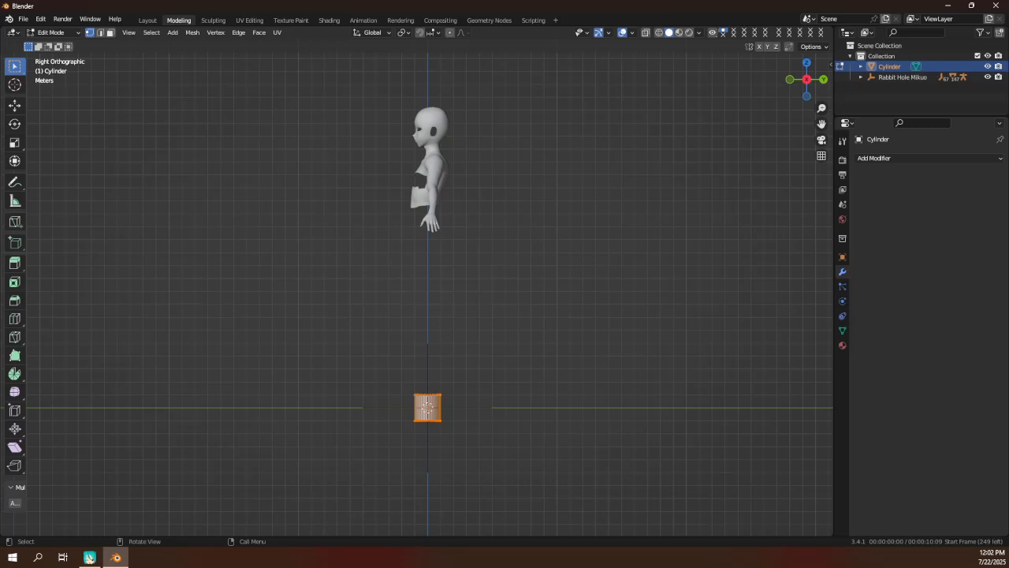
click(17, 105)
drag(428, 371, 446, 102)
Scale the cylinder up to about twice its size so it encloses the head, and turn on X-ray.
scroll(440, 268, up, 3)
scroll(440, 268, up, 3)
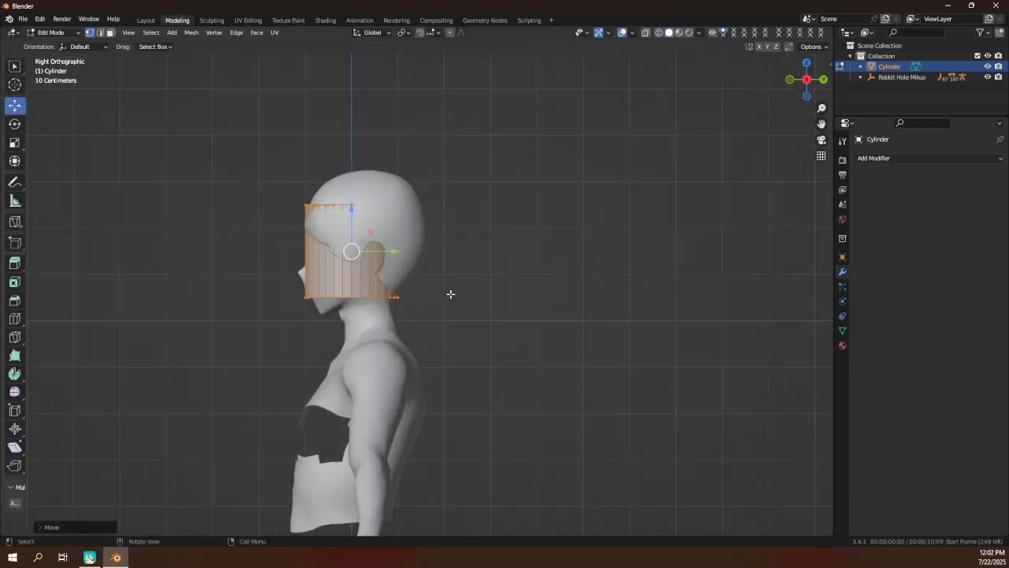
key(s)
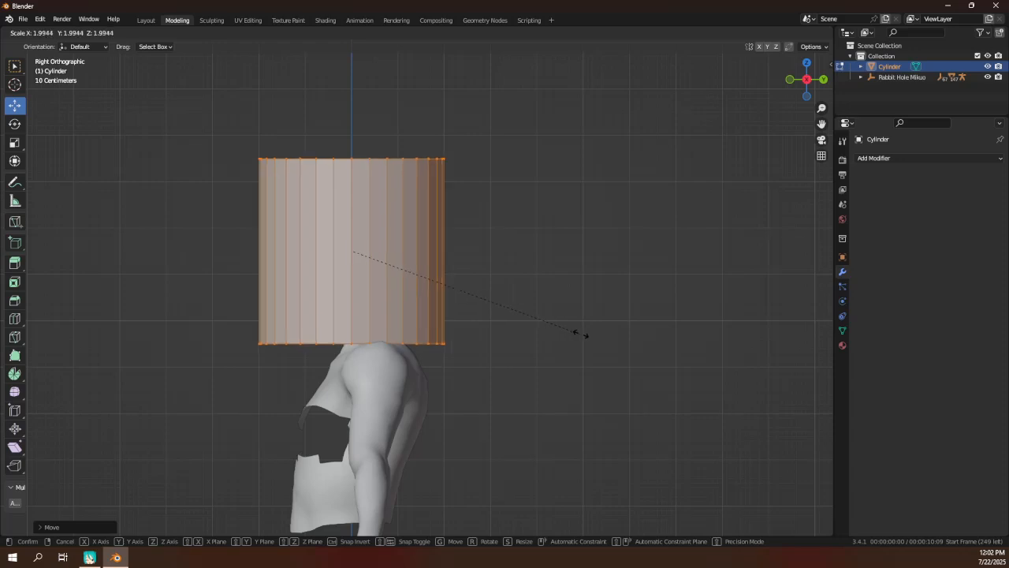
click(599, 339)
click(646, 33)
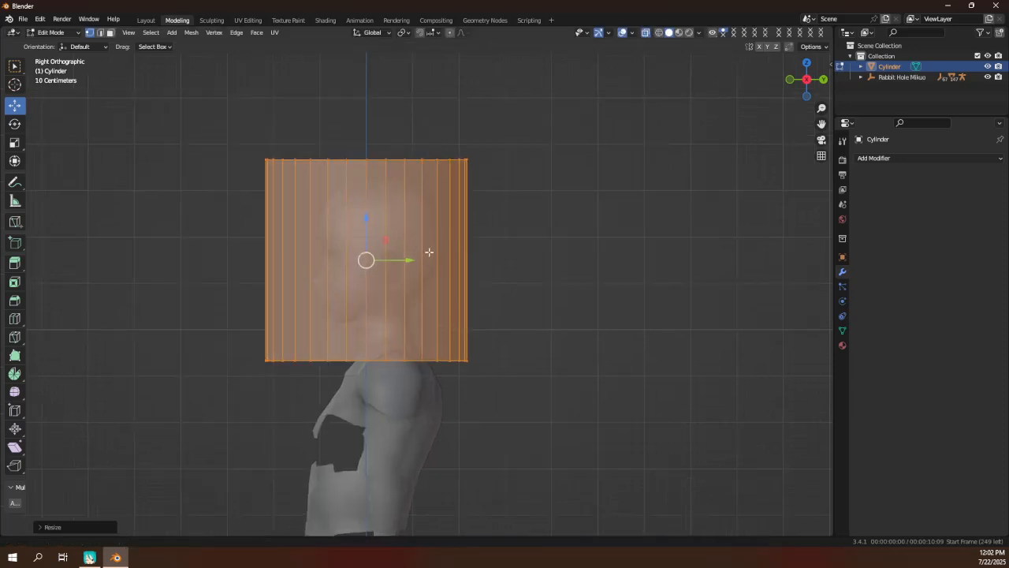
scroll(405, 292, up, 3)
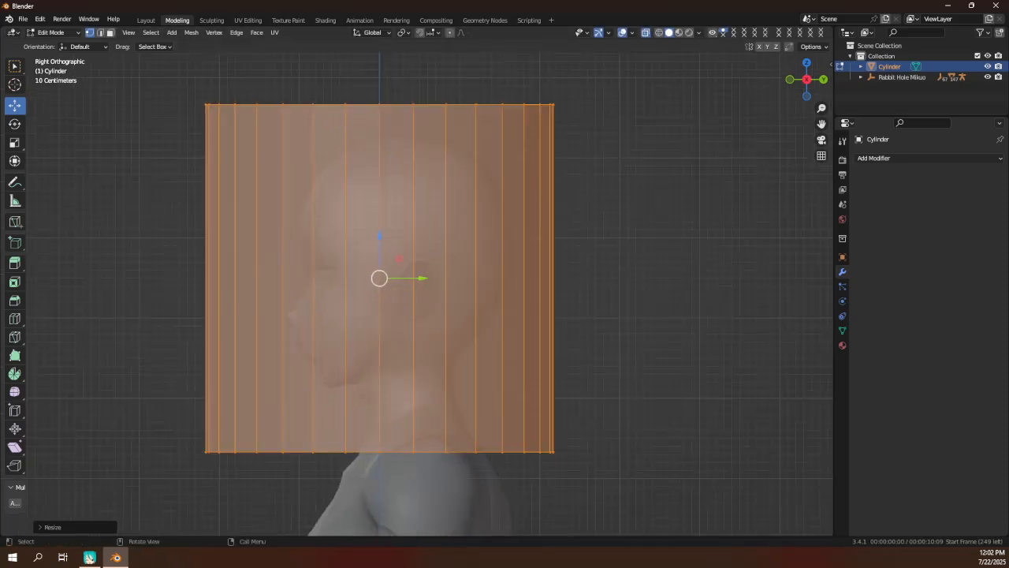
Enlarge the cylinder further around the head and move it about 0.49 m backward along Y.
click(89, 556)
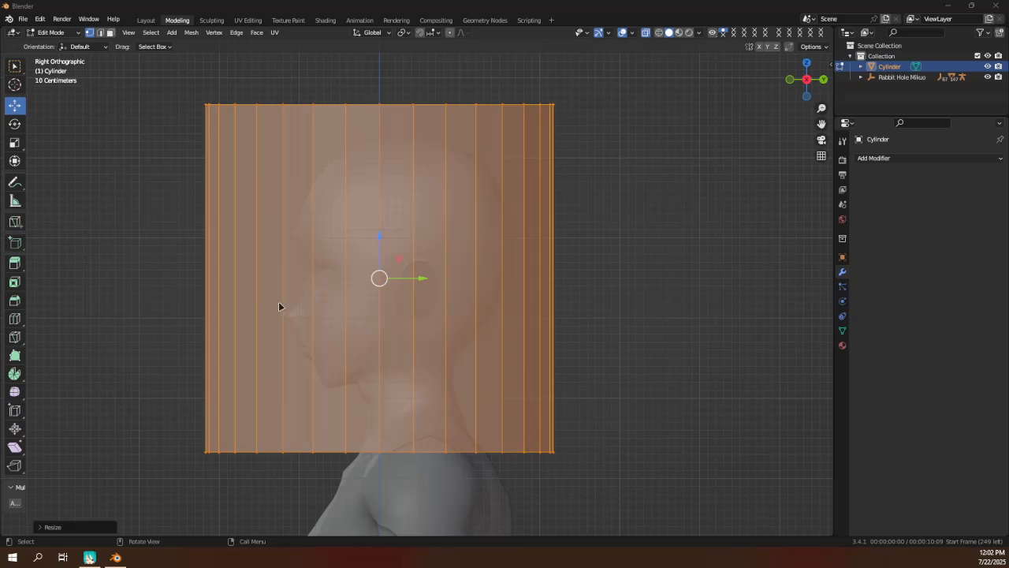
click(469, 4)
scroll(243, 320, up, 4)
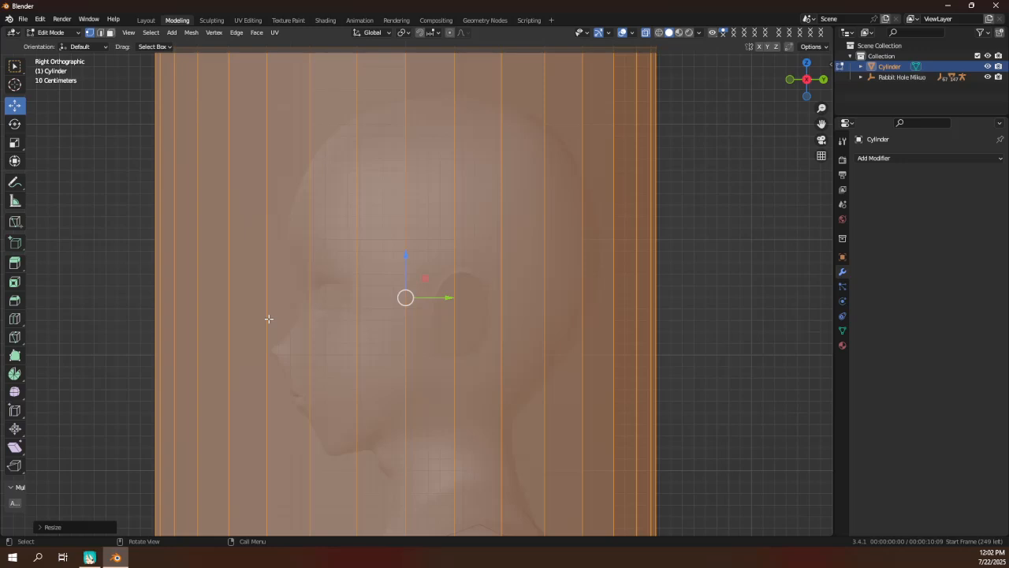
shift+middle_drag(266, 354, 279, 329)
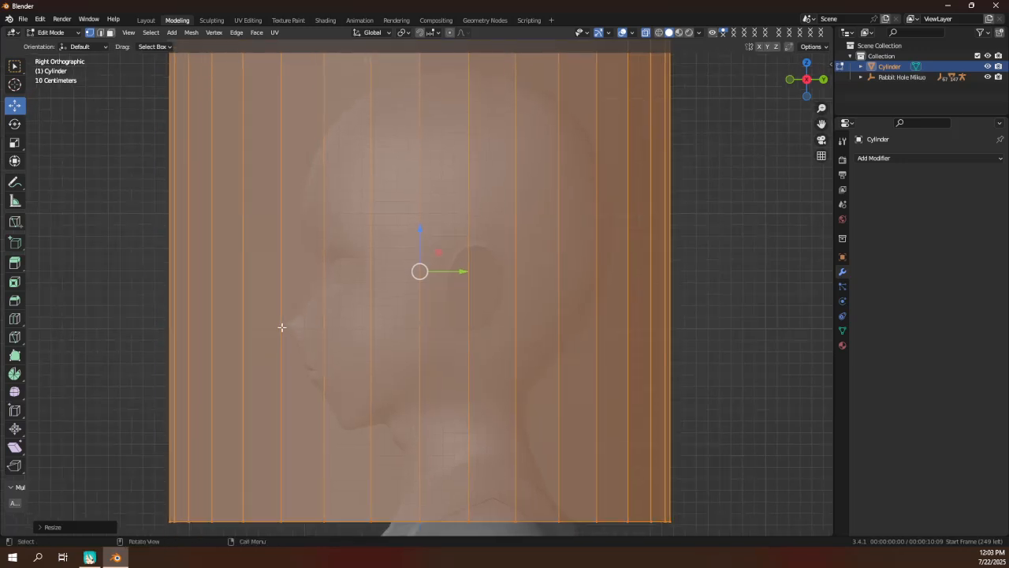
key(s)
click(252, 349)
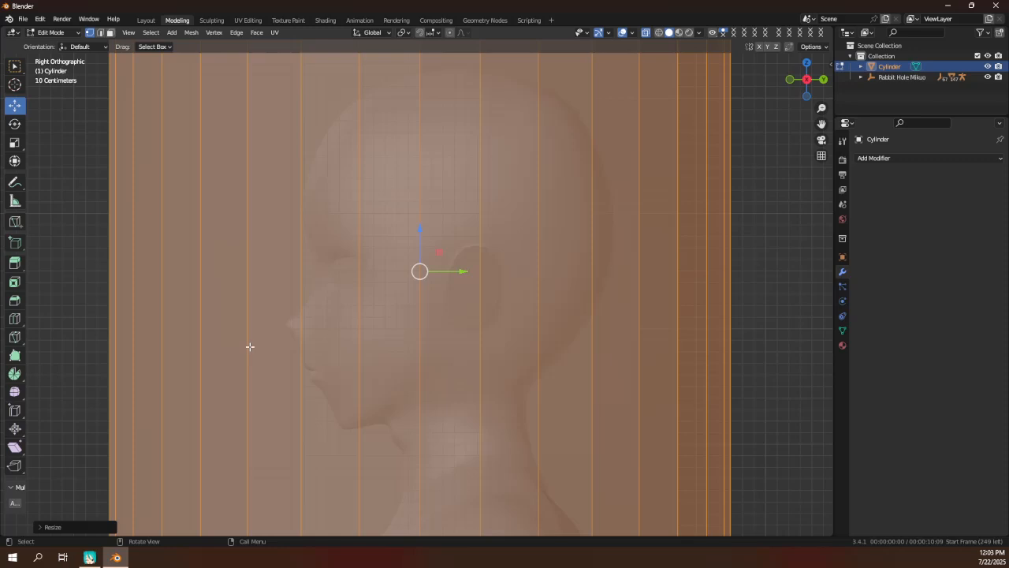
key(g)
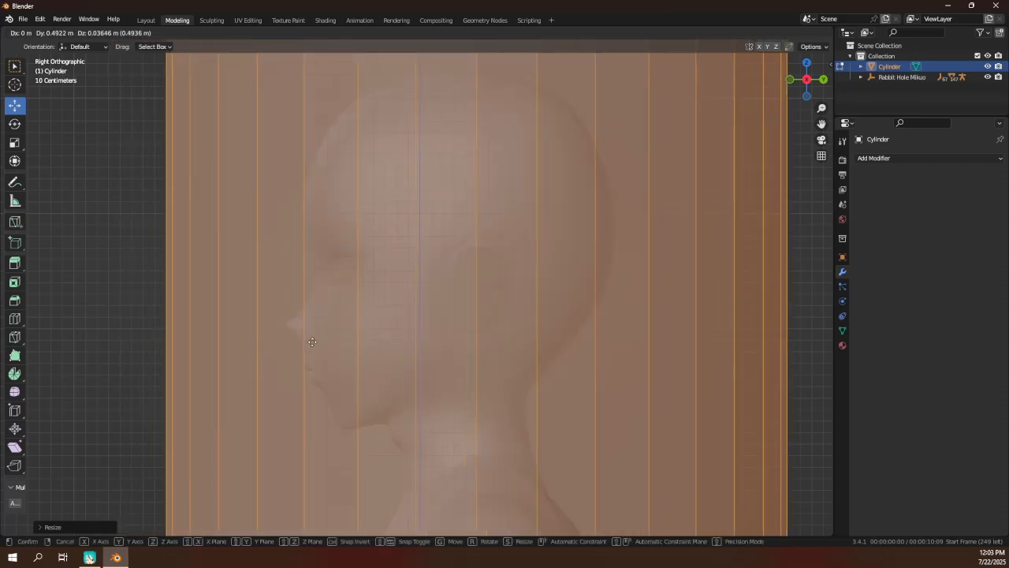
click(310, 342)
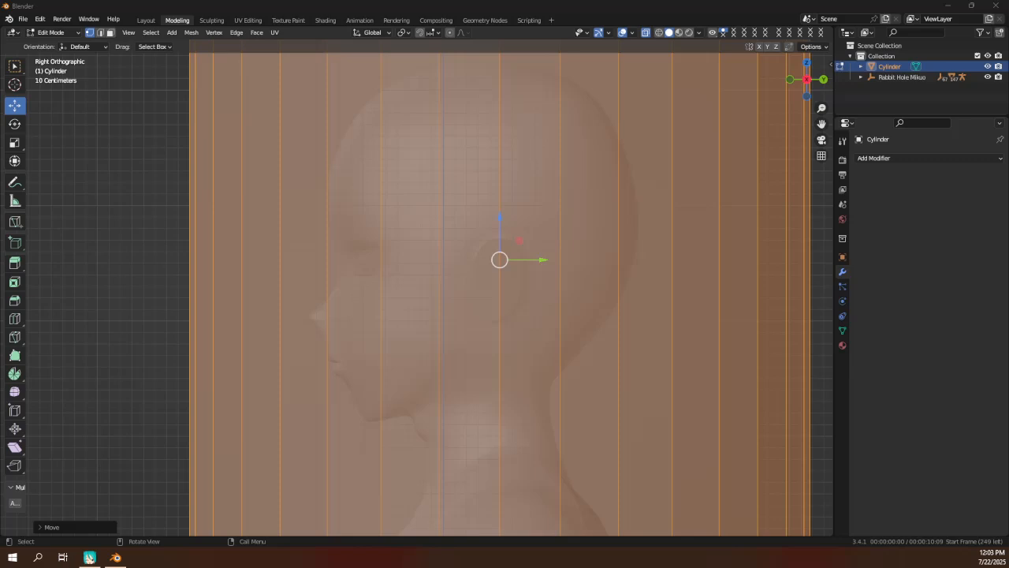
Shift the cylinder slightly further back along Y, lining up one of its vertical edges with the face profile.
scroll(368, 323, up, 3)
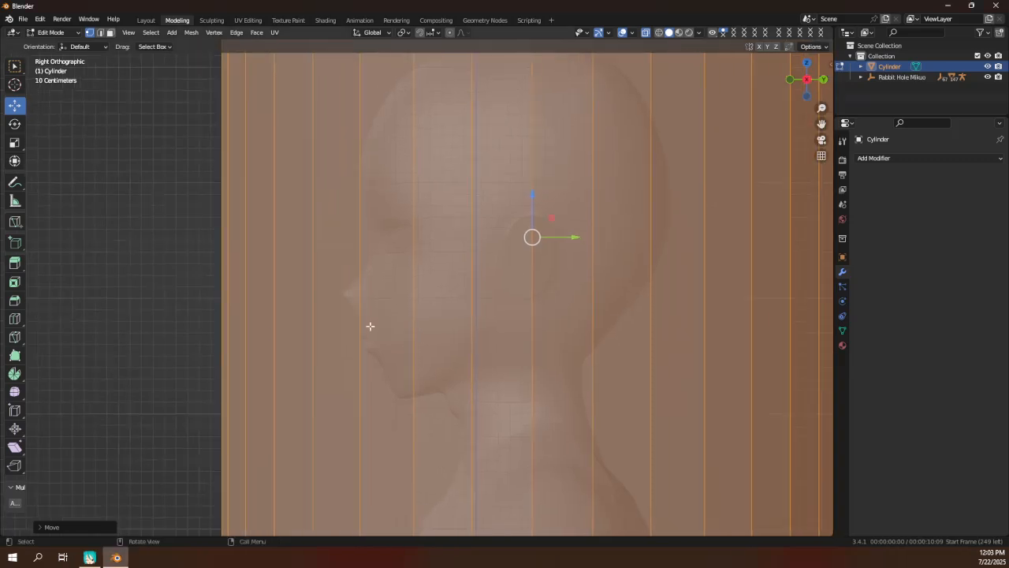
scroll(346, 376, up, 1)
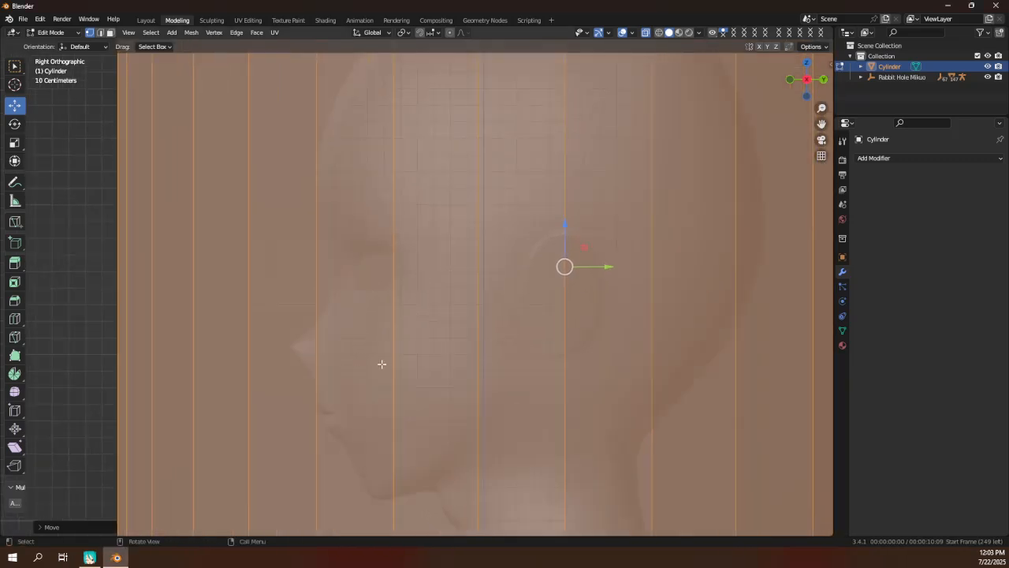
key(s)
key(Escape)
scroll(359, 363, up, 1)
shift+middle_drag(517, 315, 454, 343)
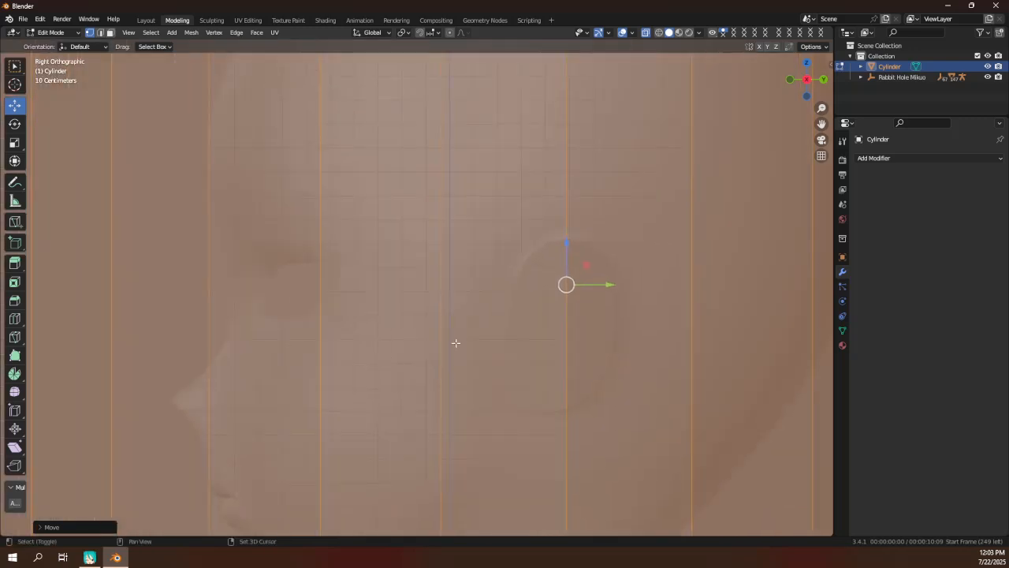
mouse_move(605, 290)
mouse_down()
mouse_move(635, 293)
mouse_move(623, 297)
mouse_up()
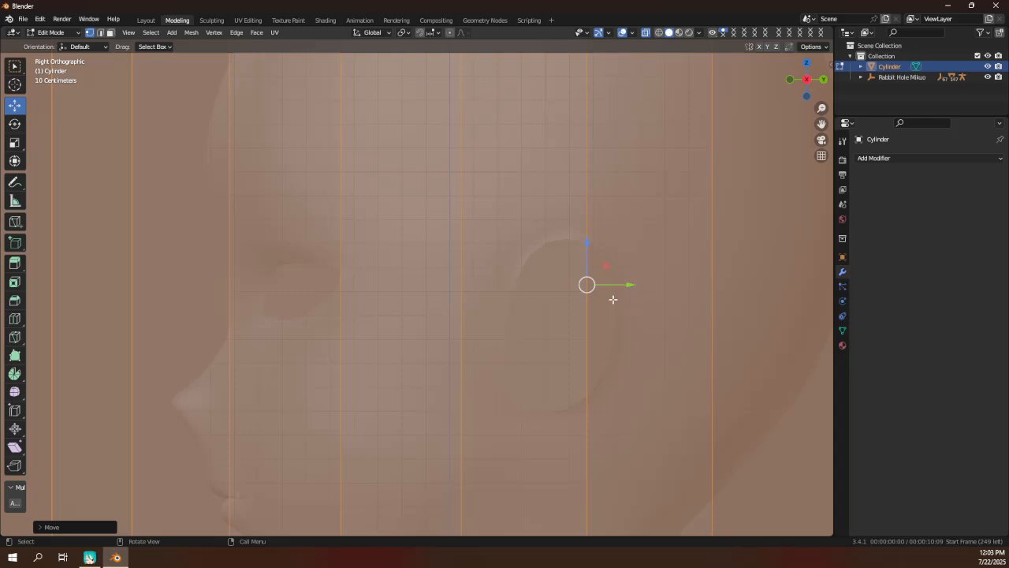
scroll(318, 318, down, 4)
scroll(318, 320, down, 1)
scroll(318, 319, up, 4)
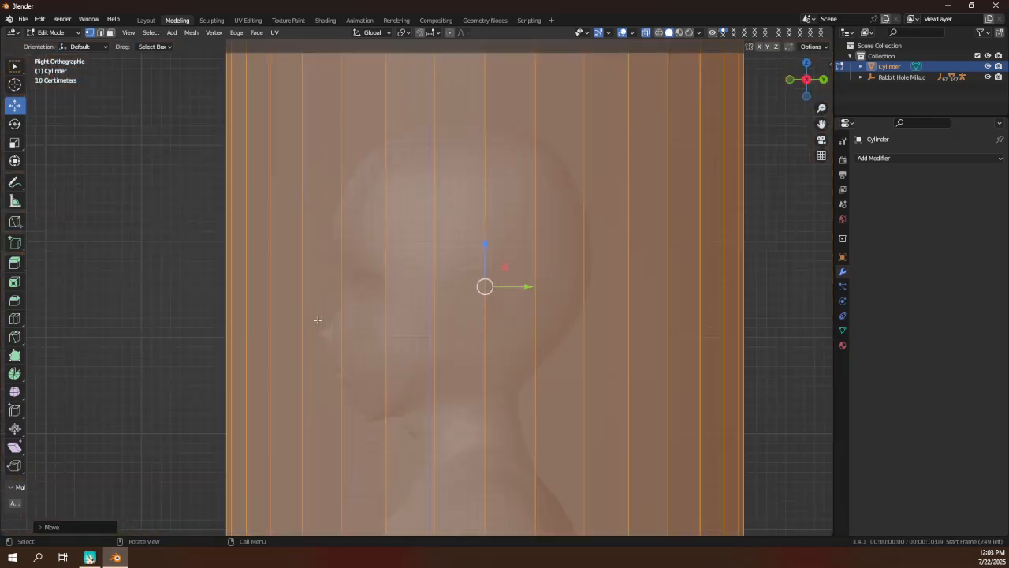
Turn off X-ray and return to the Layout workspace with the cylinder in Object Mode.
scroll(318, 319, down, 3)
middle_drag(317, 319, 445, 319)
click(646, 32)
middle_drag(583, 139, 478, 202)
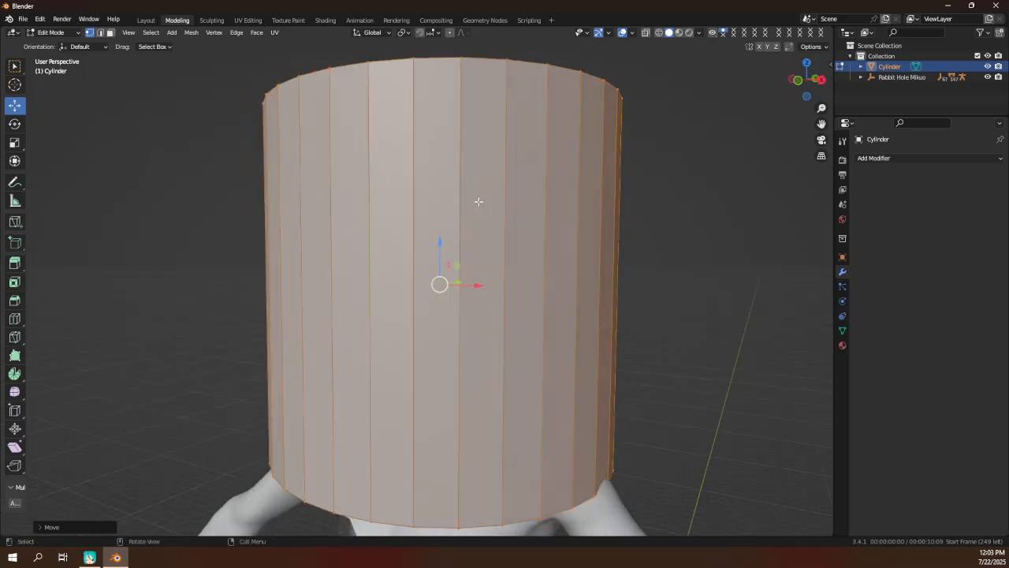
click(145, 19)
scroll(380, 343, up, 5)
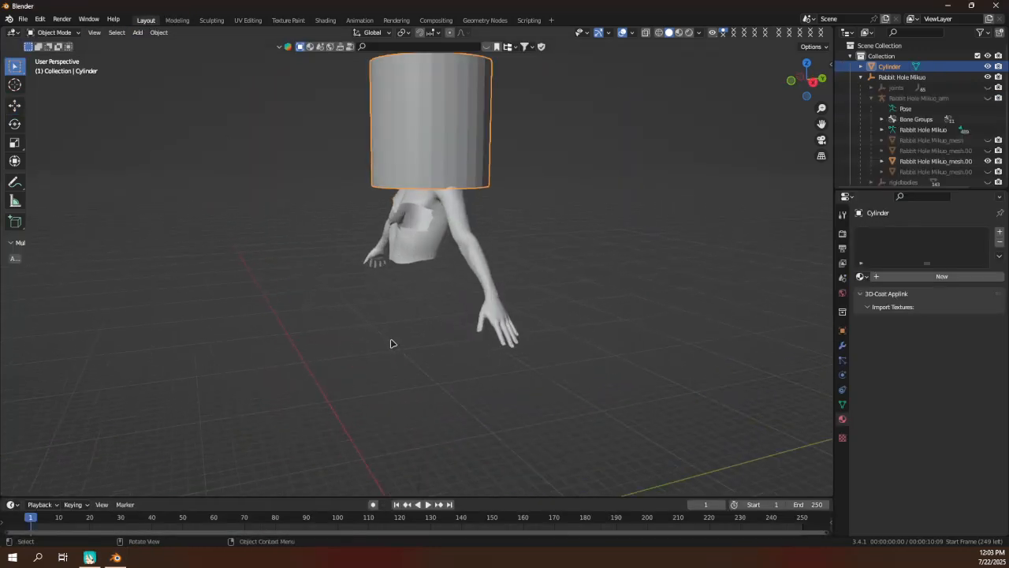
Add a Subdivision Surface modifier to the cylinder and shade it smooth.
key(KP_1)
scroll(365, 343, up, 3)
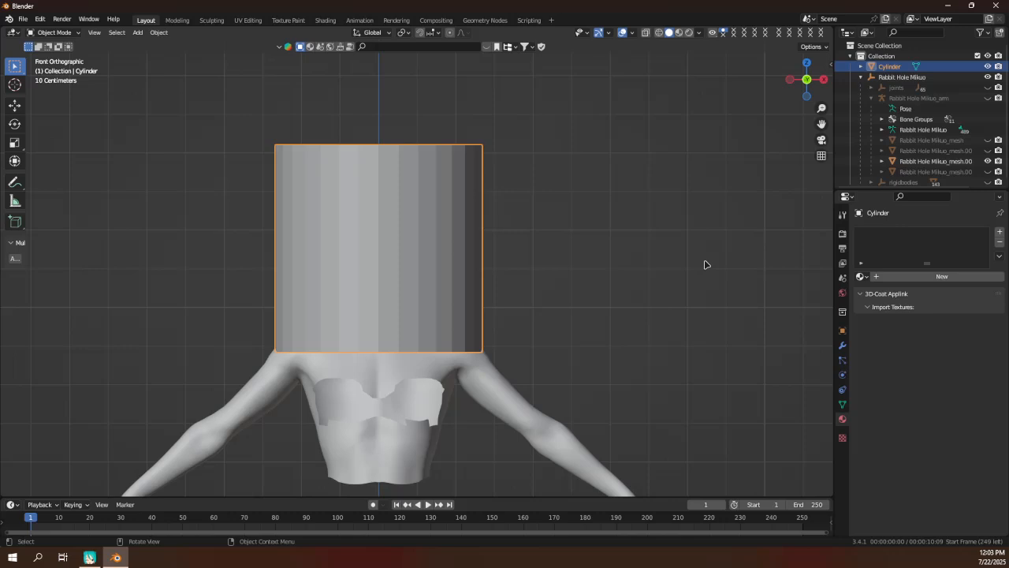
click(842, 344)
click(880, 233)
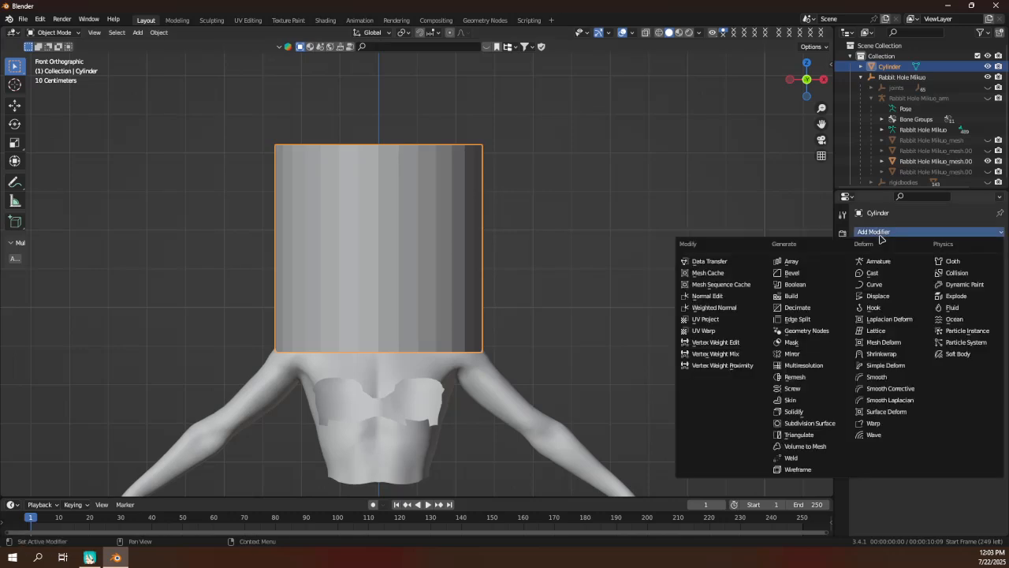
click(778, 423)
scroll(477, 266, up, 4)
right_click(458, 220)
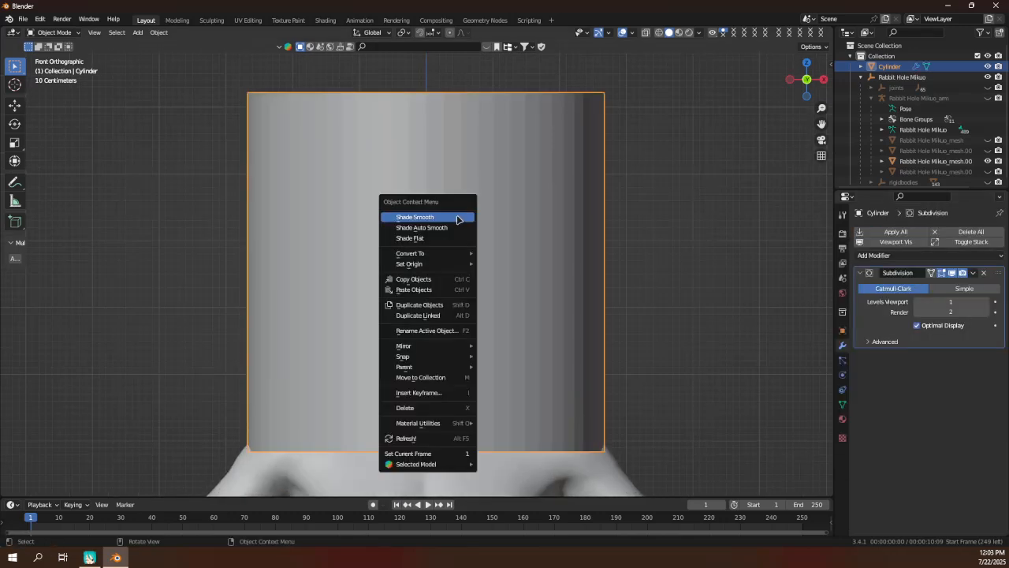
click(457, 218)
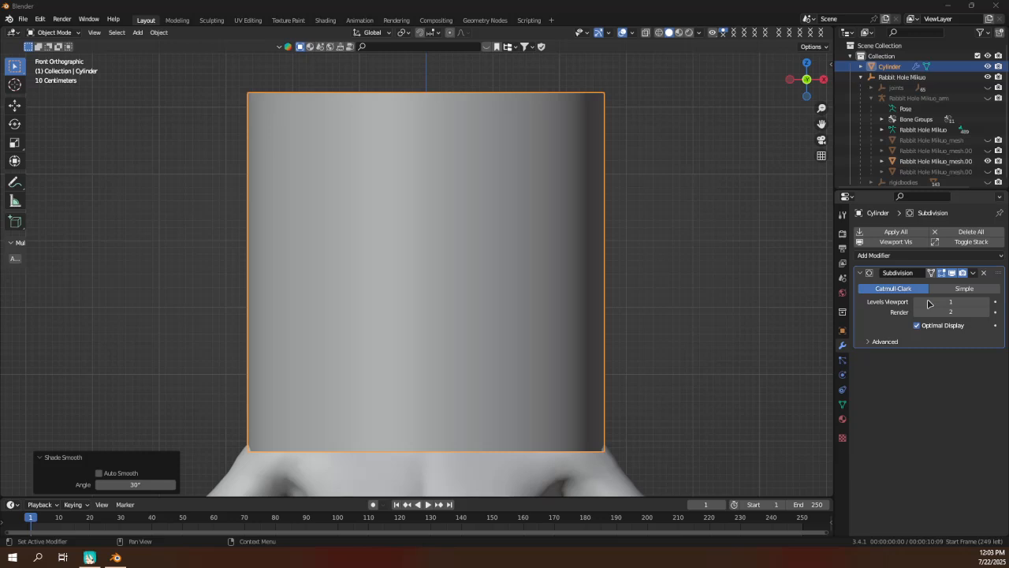
Raise the cylinder's subdivision viewport level to 6.
click(987, 301)
click(986, 301)
click(986, 301)
click(986, 301)
click(986, 302)
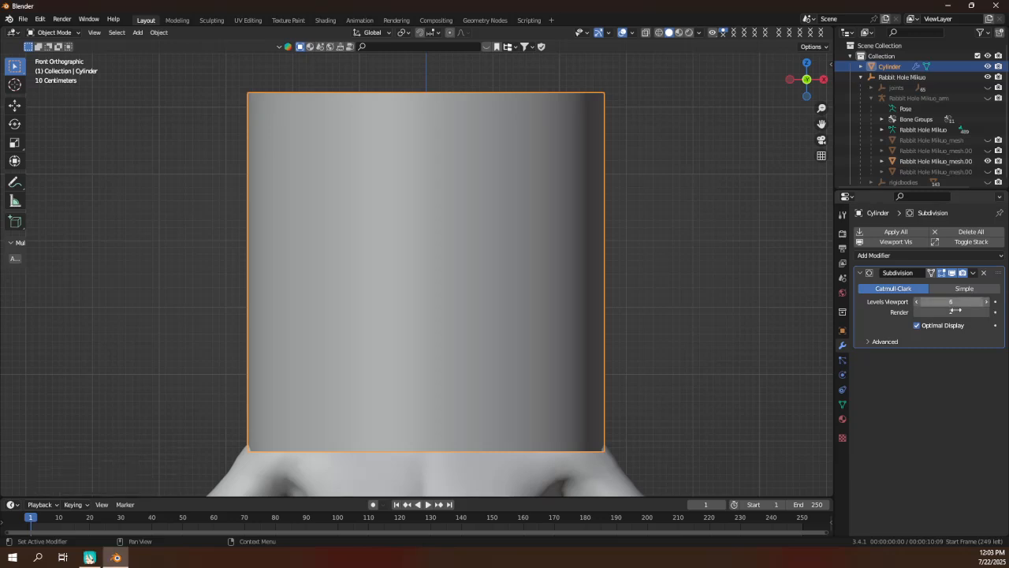
Hide the cylinder and select the body and head mesh.
middle_drag(532, 364, 428, 383)
key(h)
click(427, 390)
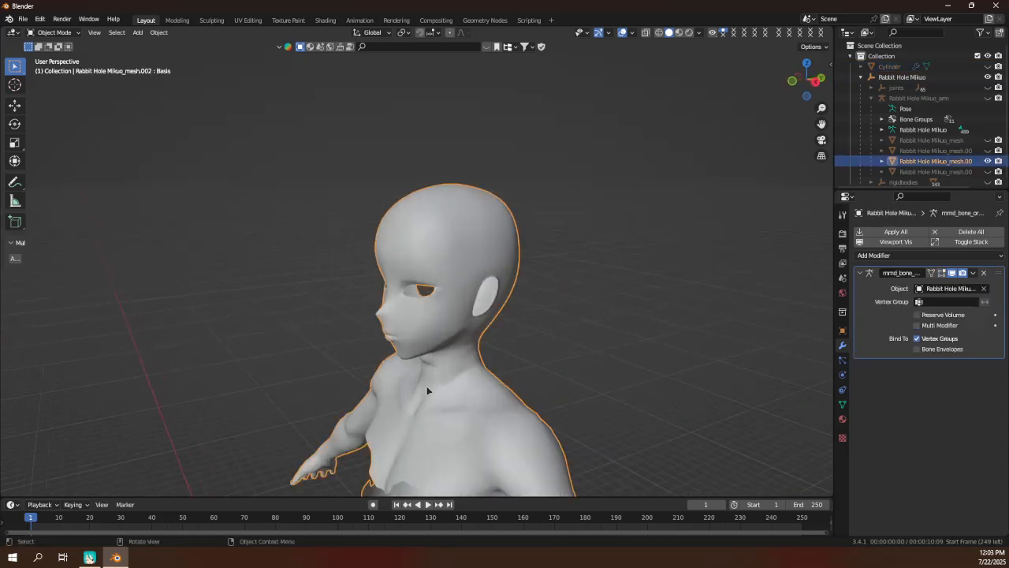
Add a new vertex group named face to the Rabbit Hole Mikuo_mesh.002 object.
click(842, 419)
click(842, 404)
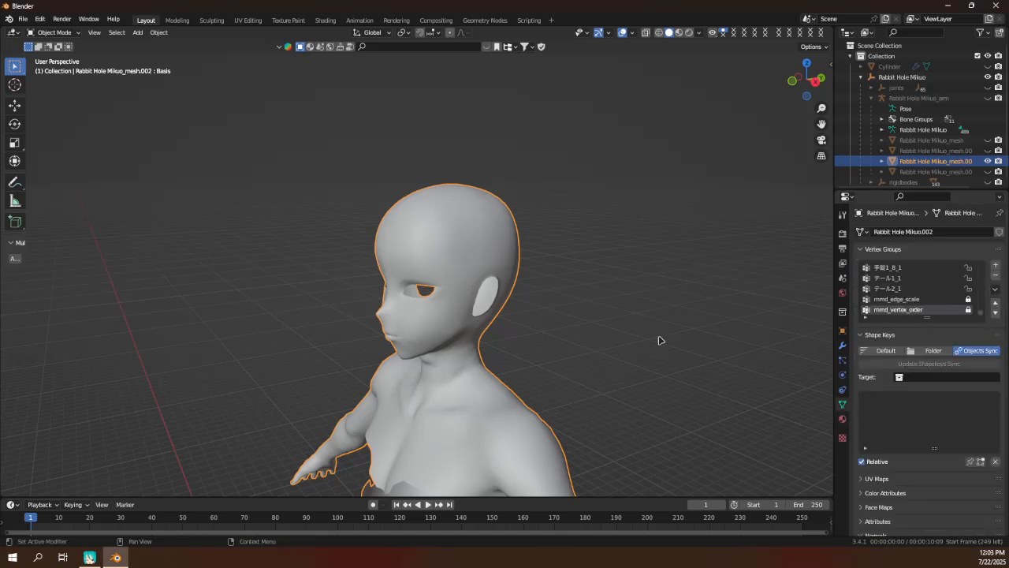
middle_drag(658, 340, 599, 331)
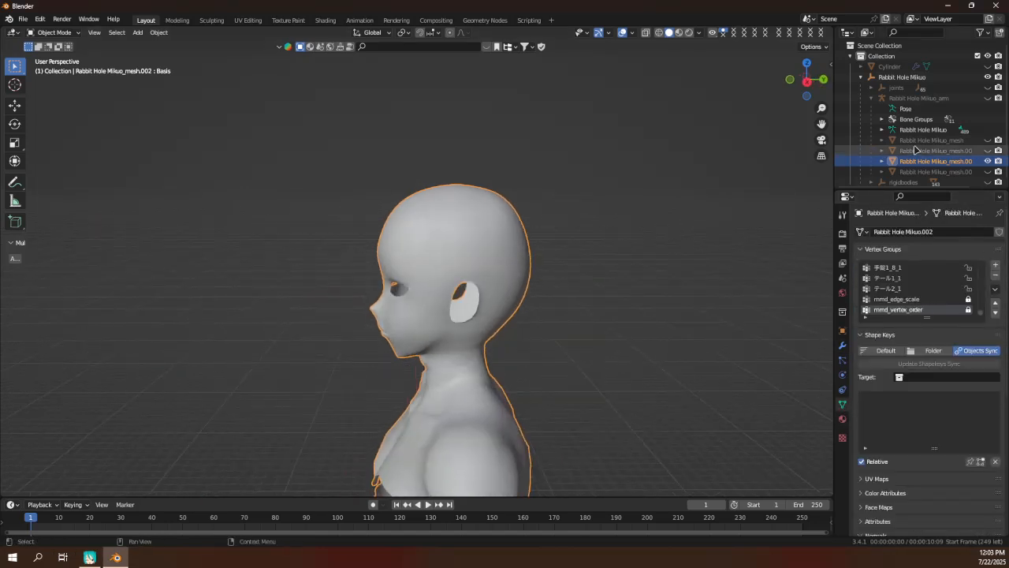
click(915, 150)
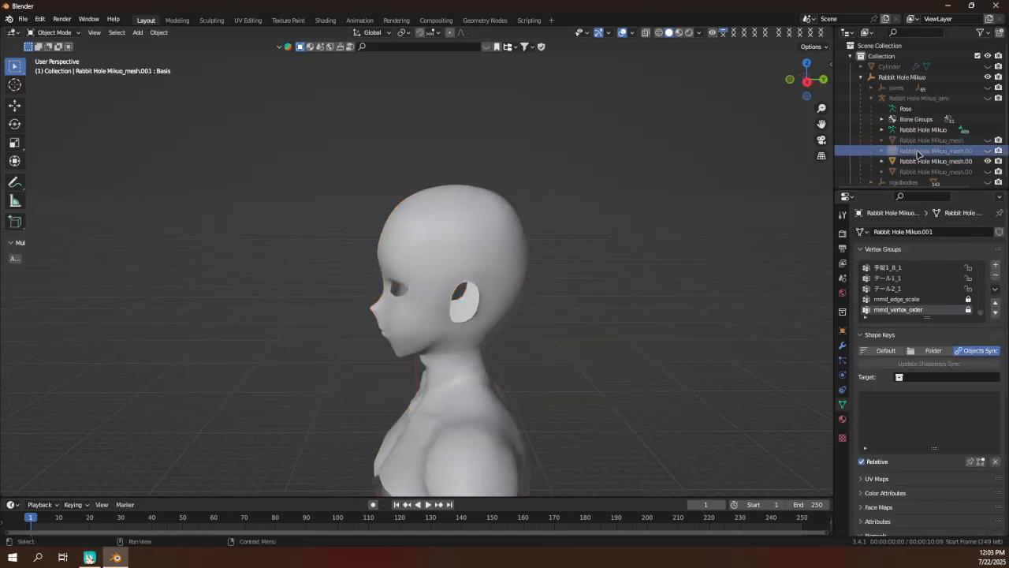
click(918, 161)
click(995, 266)
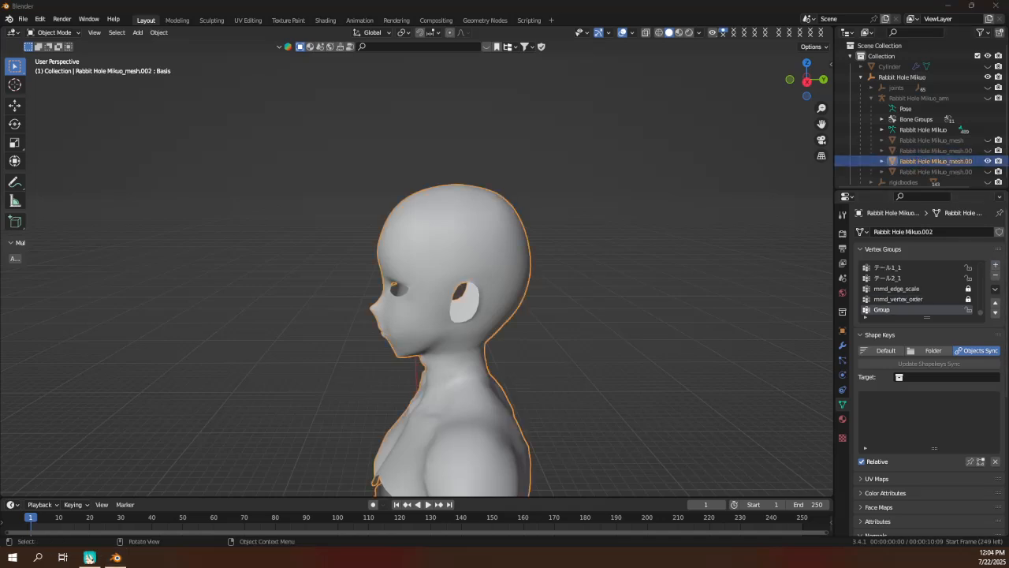
double_click(880, 310)
key(Return)
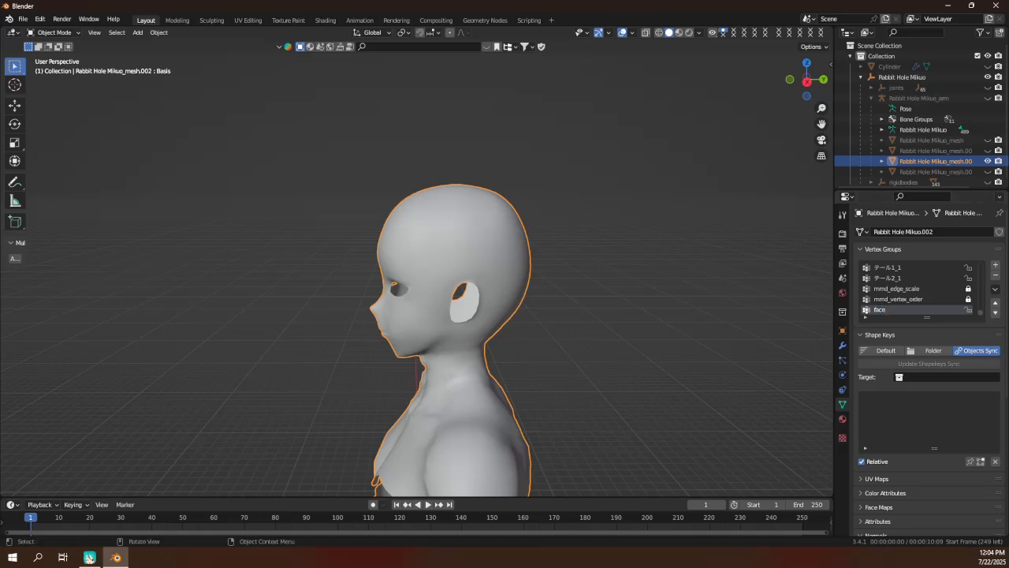
Switch the selected body and head mesh to Weight Paint mode.
click(52, 32)
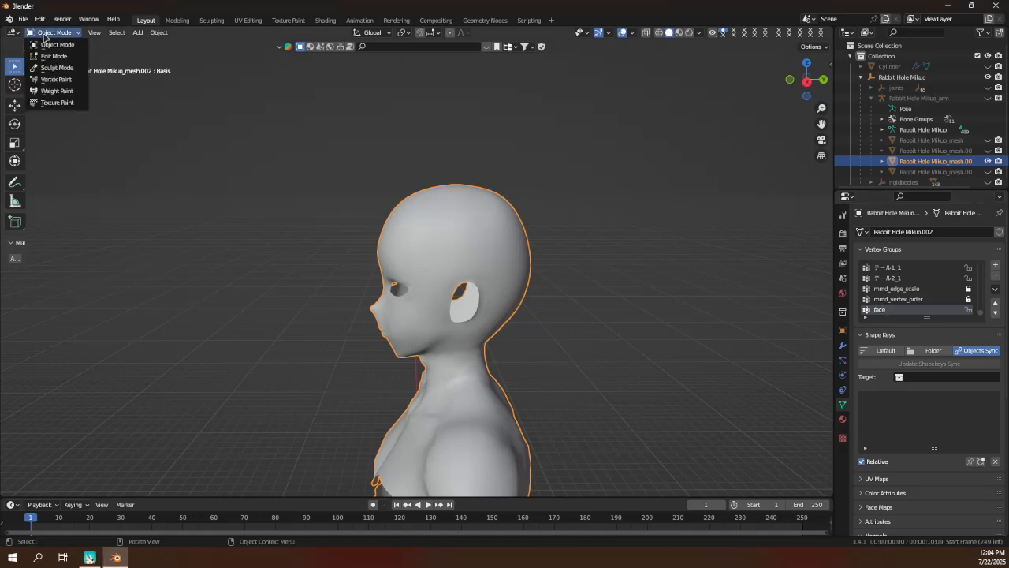
click(55, 92)
middle_drag(476, 327, 462, 278)
key(KP_3)
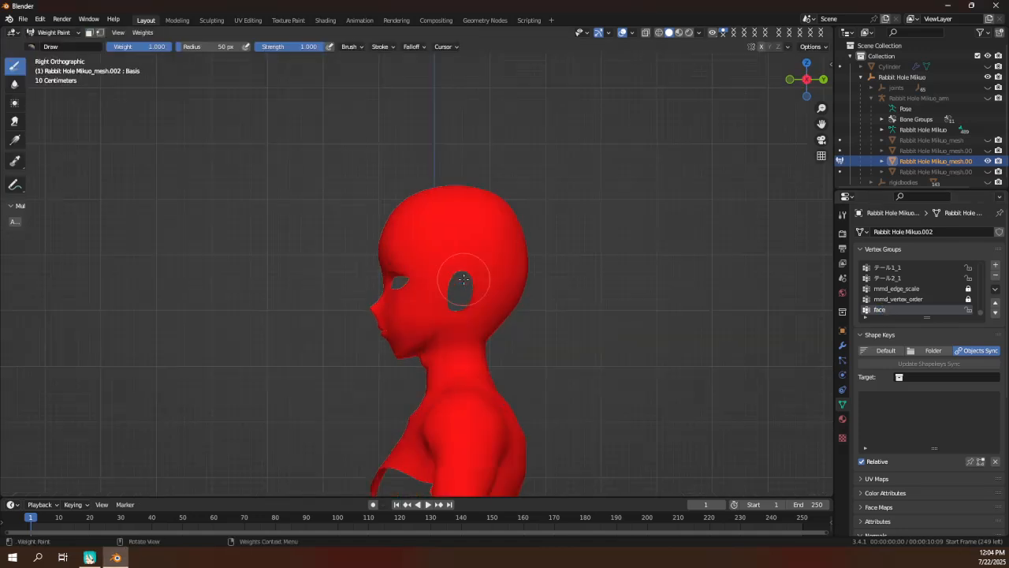
scroll(473, 300, up, 2)
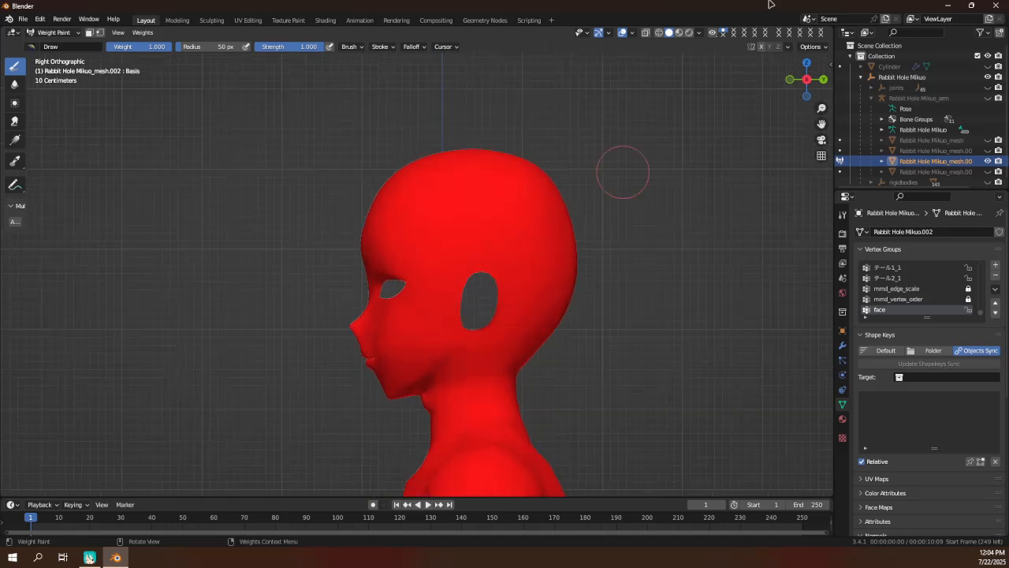
click(786, 47)
mouse_move(812, 48)
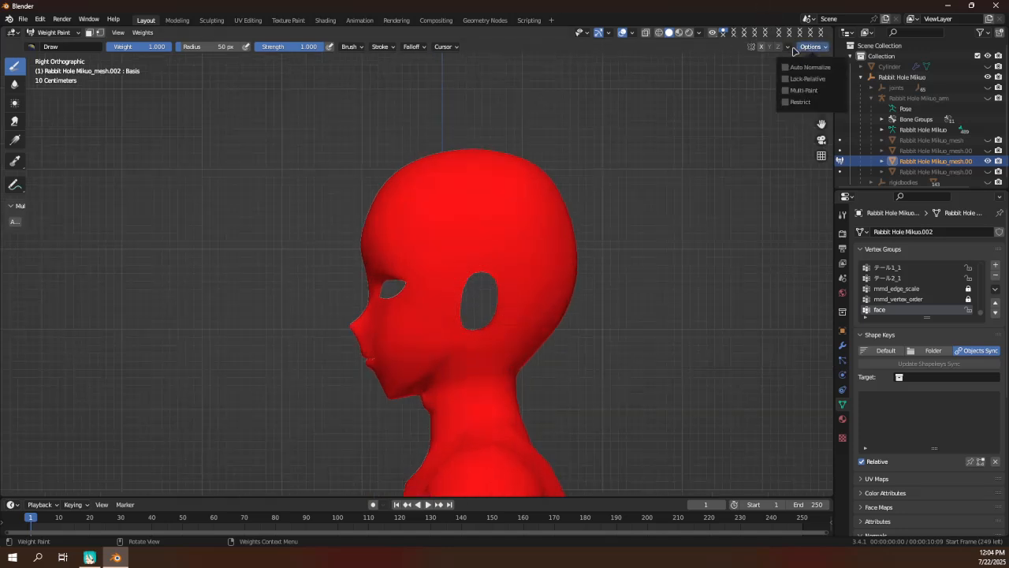
click(631, 33)
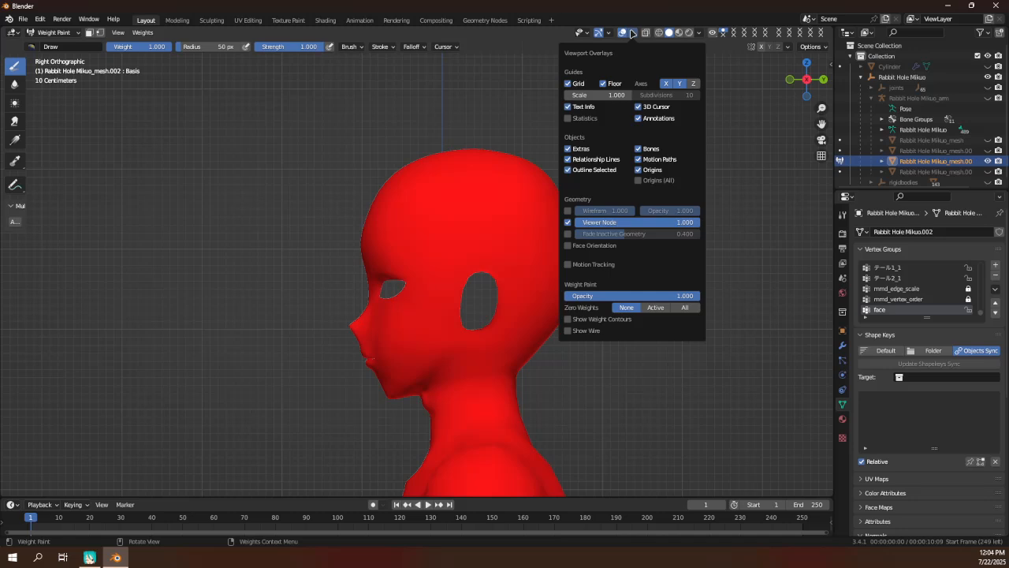
click(682, 309)
click(656, 307)
click(626, 308)
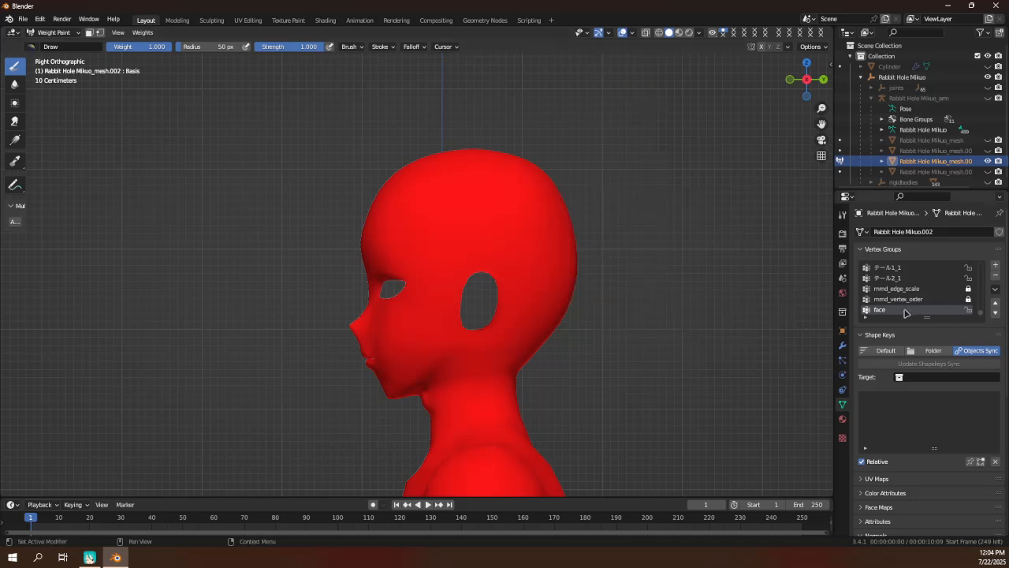
Compare the painted weights of the mmd_edge_scale and mmd_vertex_order vertex groups with those of the face group.
middle_drag(512, 288, 678, 268)
click(916, 278)
click(905, 289)
click(903, 302)
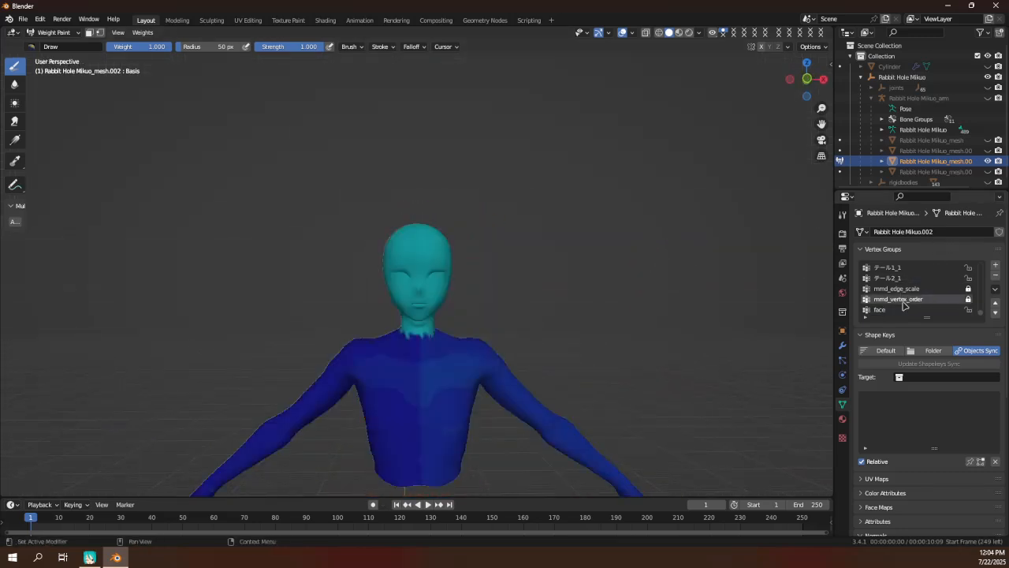
scroll(718, 113, up, 3)
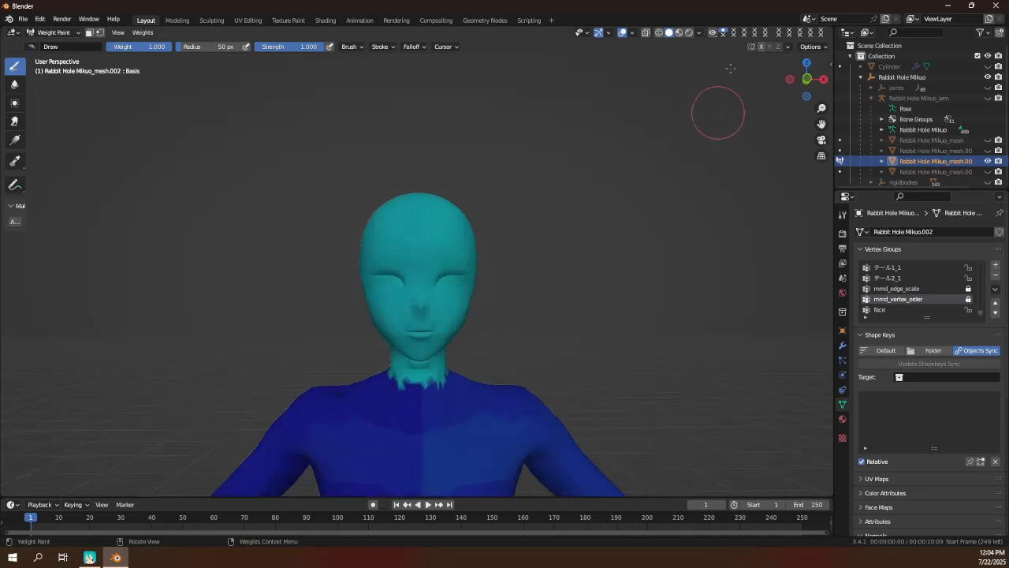
click(632, 33)
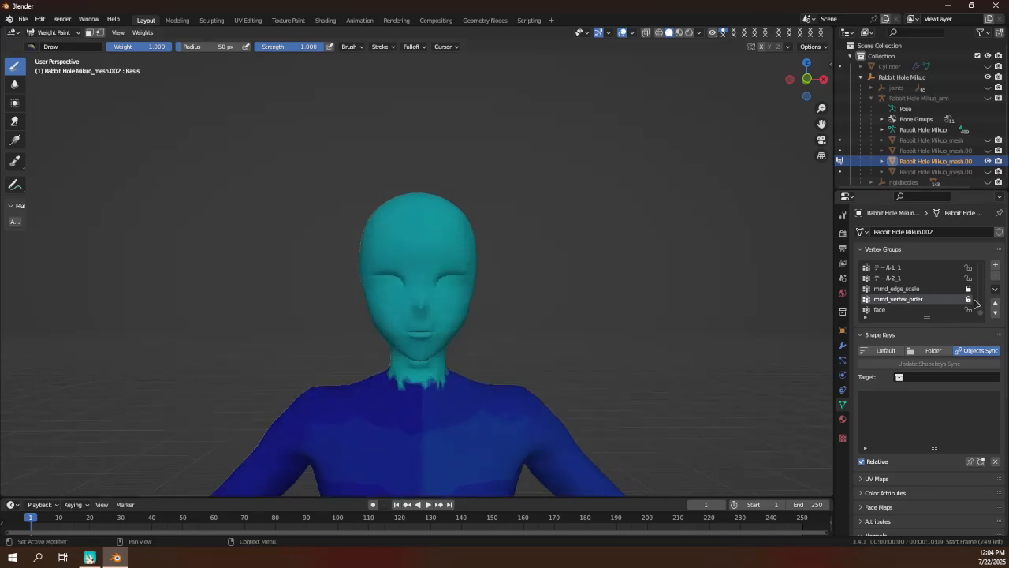
click(918, 310)
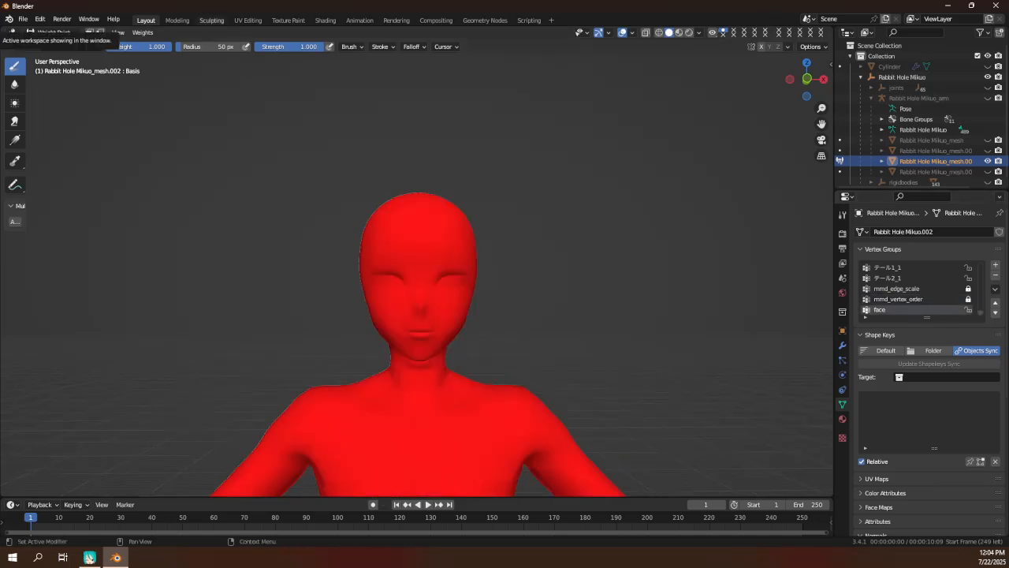
Replace the existing face vertex group with a newly added empty group named face.
click(995, 266)
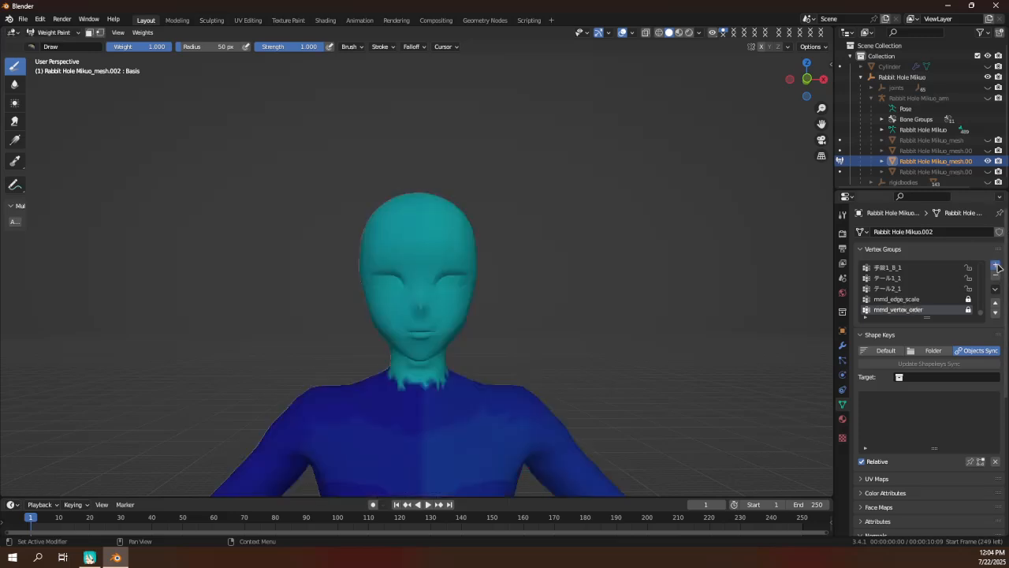
double_click(891, 310)
text(face)
key(Return)
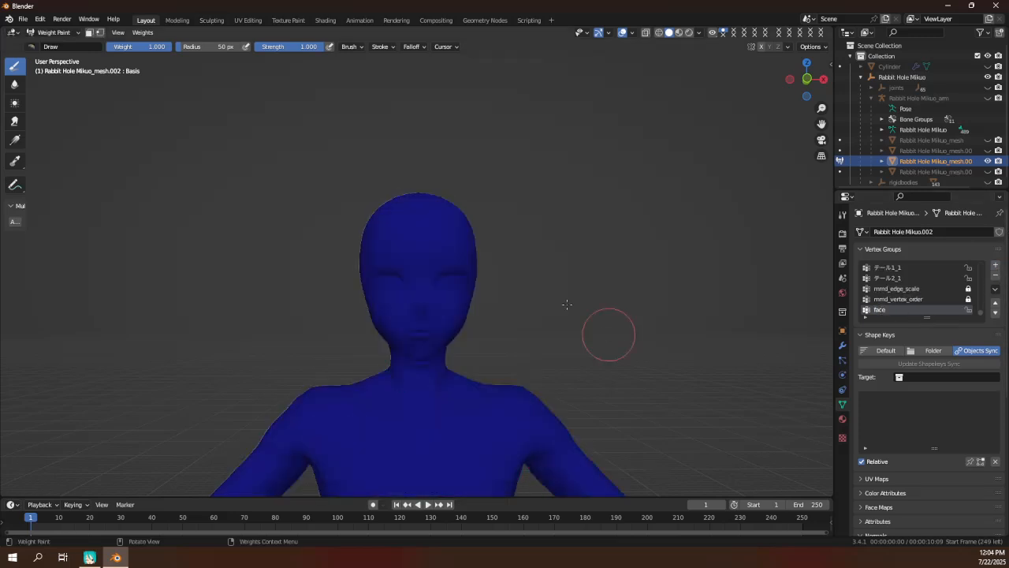
Set the weight paint Zero Weights overlay to Active and enable vertex selection masking on the mesh.
click(630, 34)
click(656, 309)
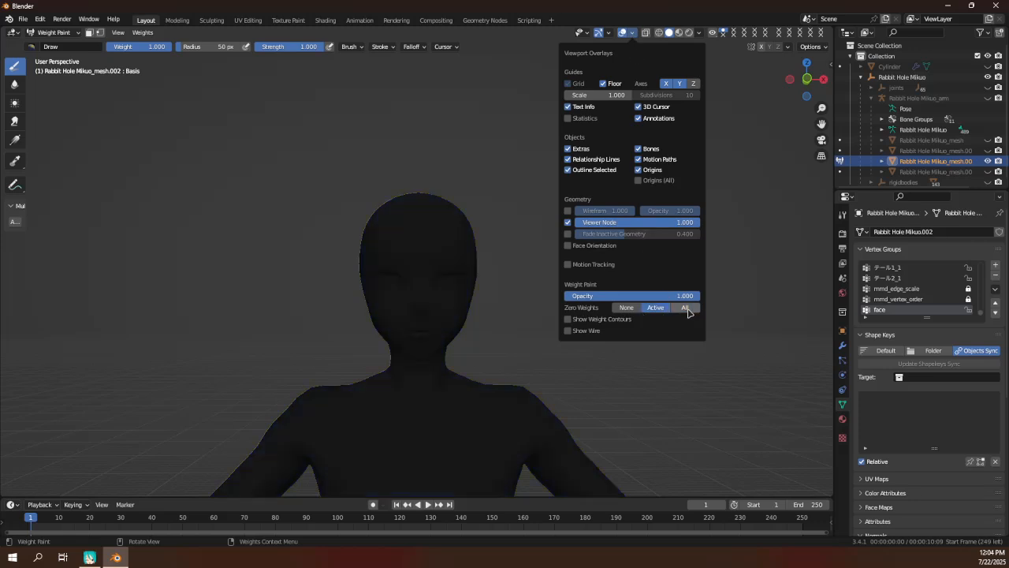
middle_drag(401, 279, 299, 279)
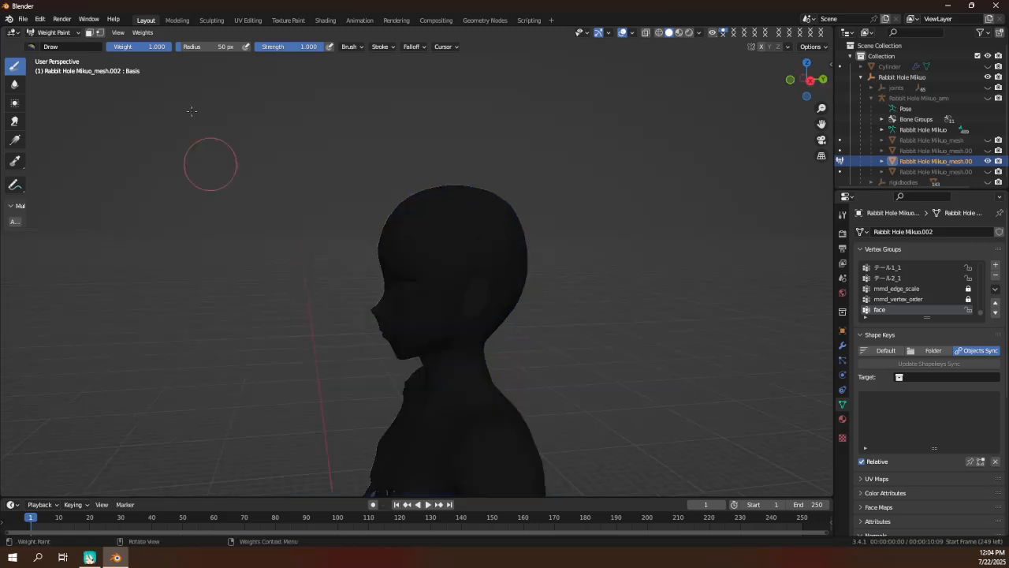
click(99, 33)
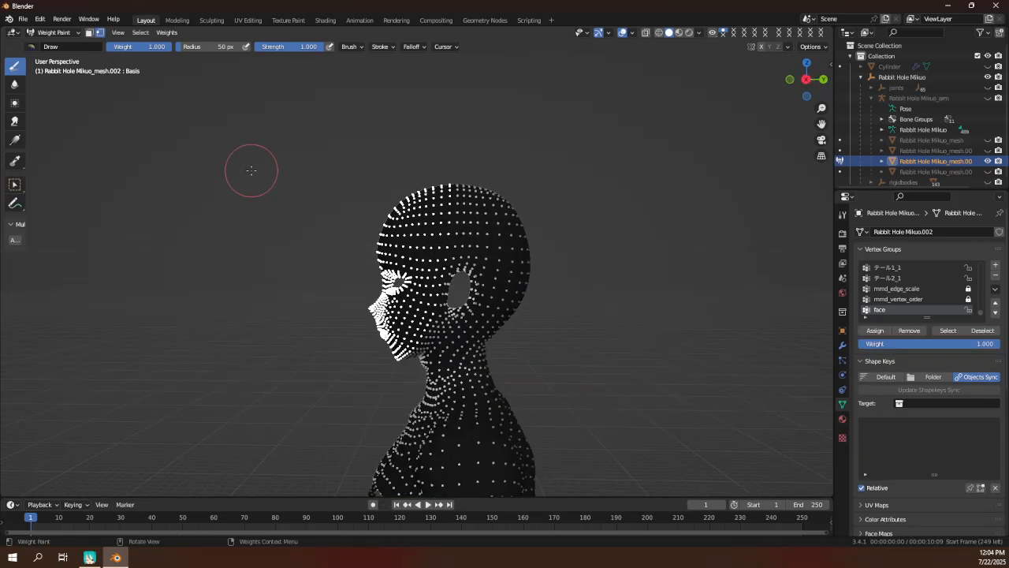
With the Gradient tool at weight 1.000, draw a horizontal linear gradient from just behind the nose tip to just in front of the ear.
key(KP_3)
scroll(349, 130, up, 2)
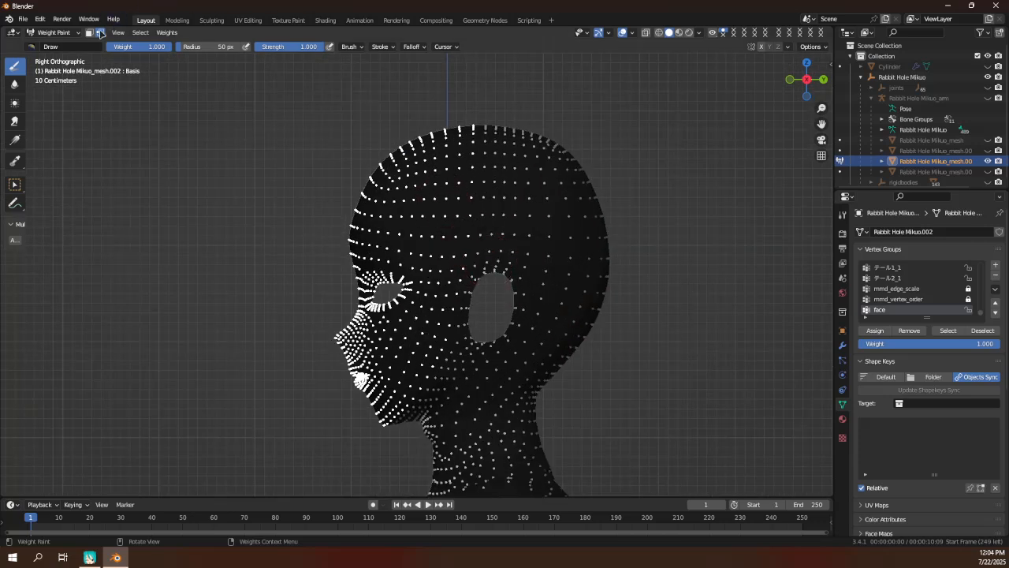
scroll(327, 309, up, 2)
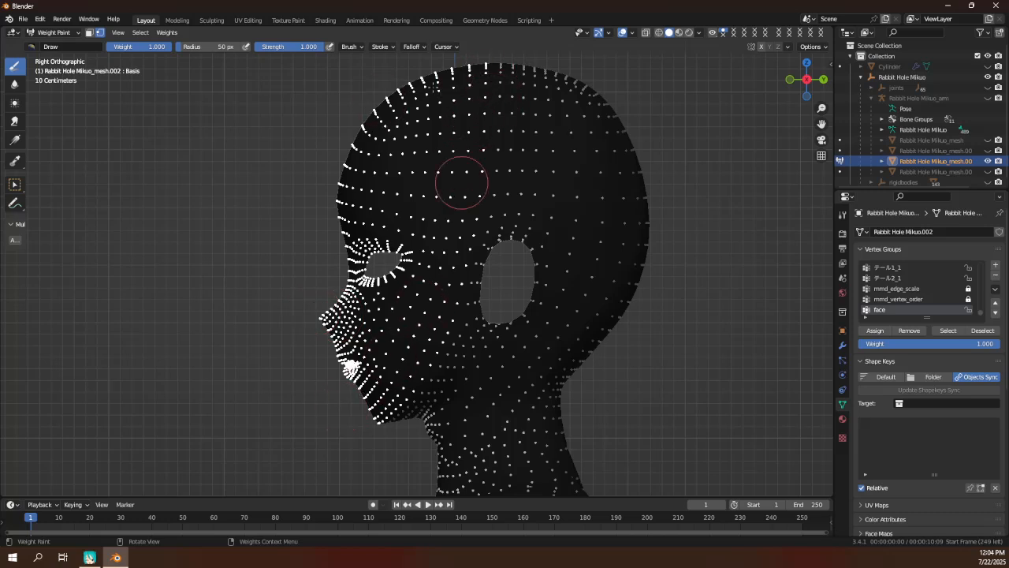
click(14, 139)
click(90, 556)
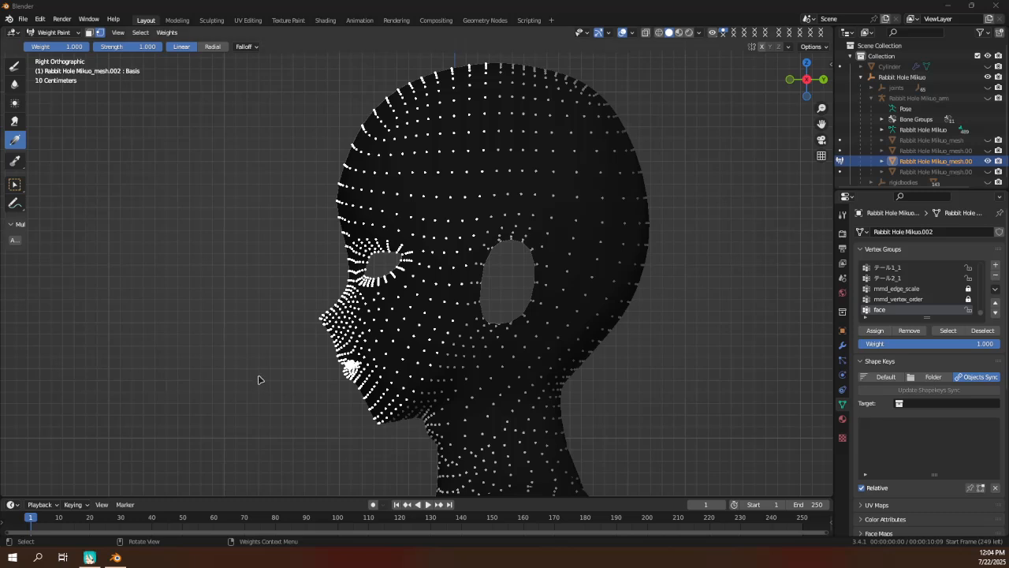
scroll(431, 320, up, 2)
scroll(313, 329, up, 2)
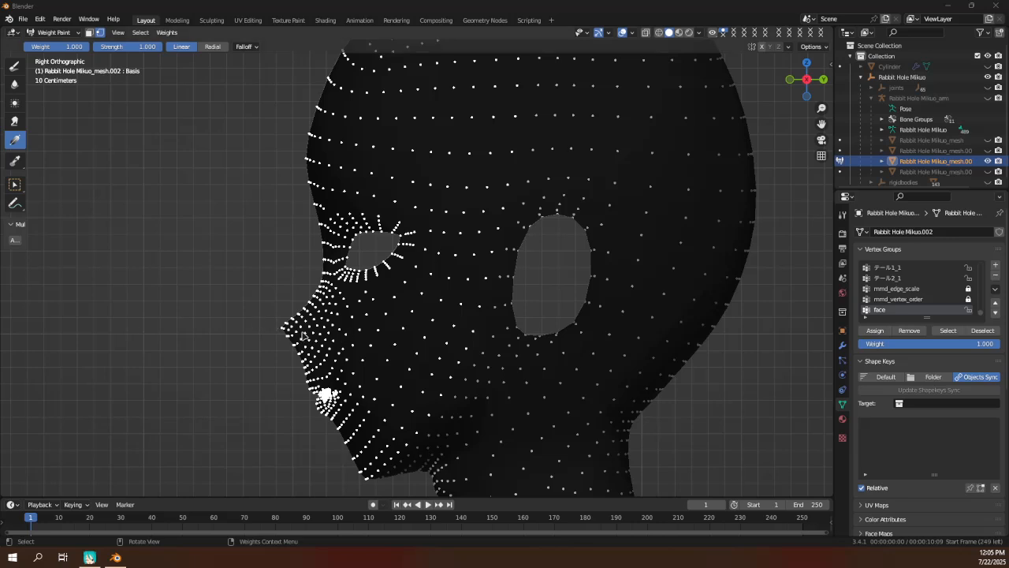
drag(304, 333, 469, 334)
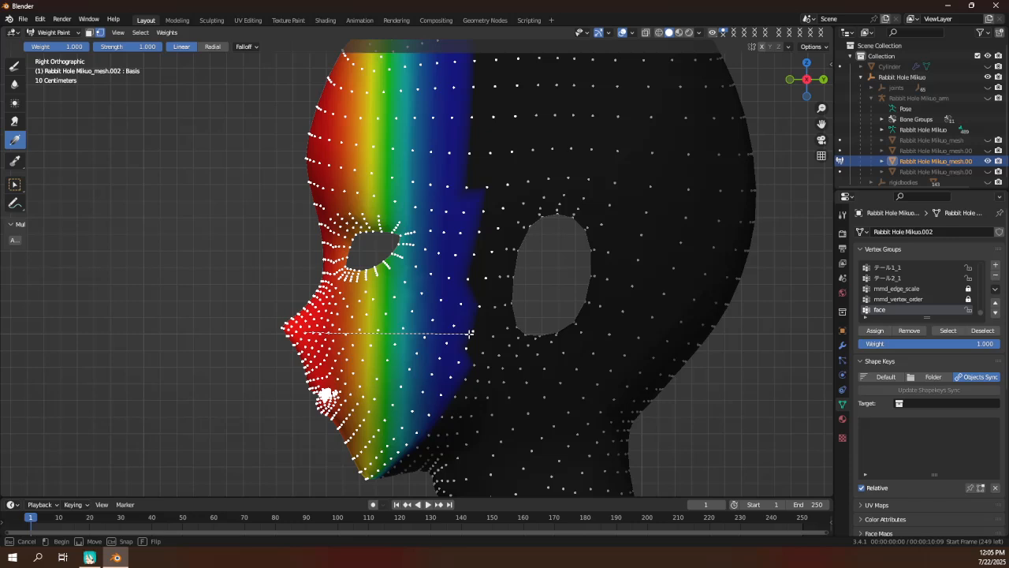
mouse_move(467, 335)
mouse_down()
mouse_move(467, 351)
mouse_move(455, 347)
mouse_up()
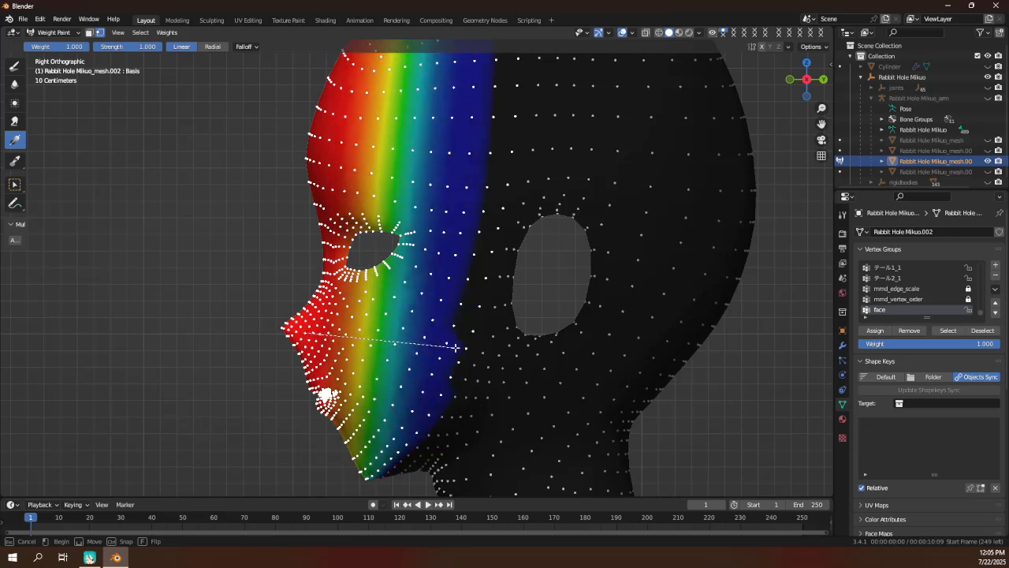
mouse_move(455, 346)
mouse_down()
mouse_move(481, 336)
mouse_move(465, 334)
mouse_up()
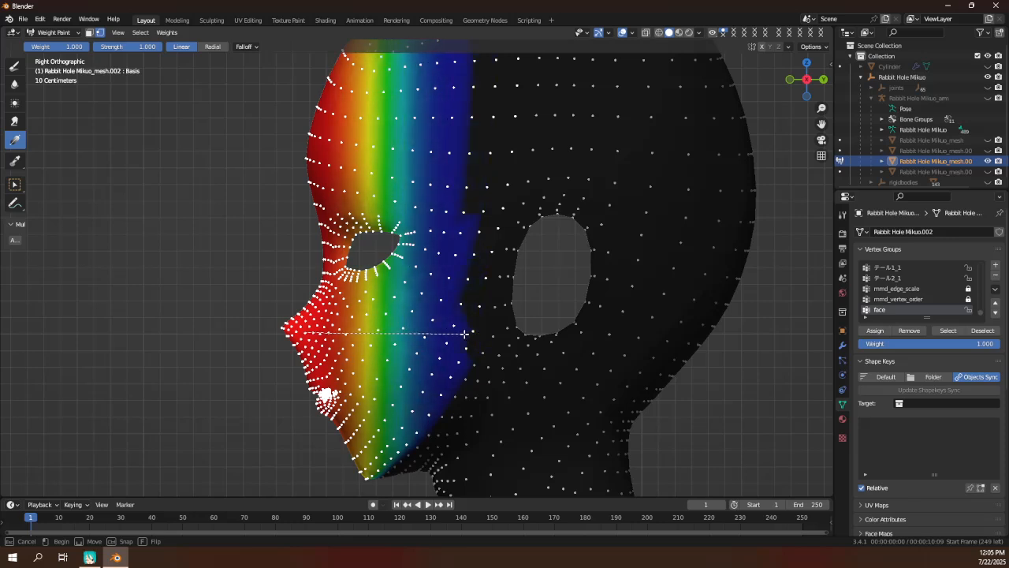
mouse_move(467, 333)
mouse_down()
mouse_move(481, 336)
mouse_move(450, 336)
mouse_up()
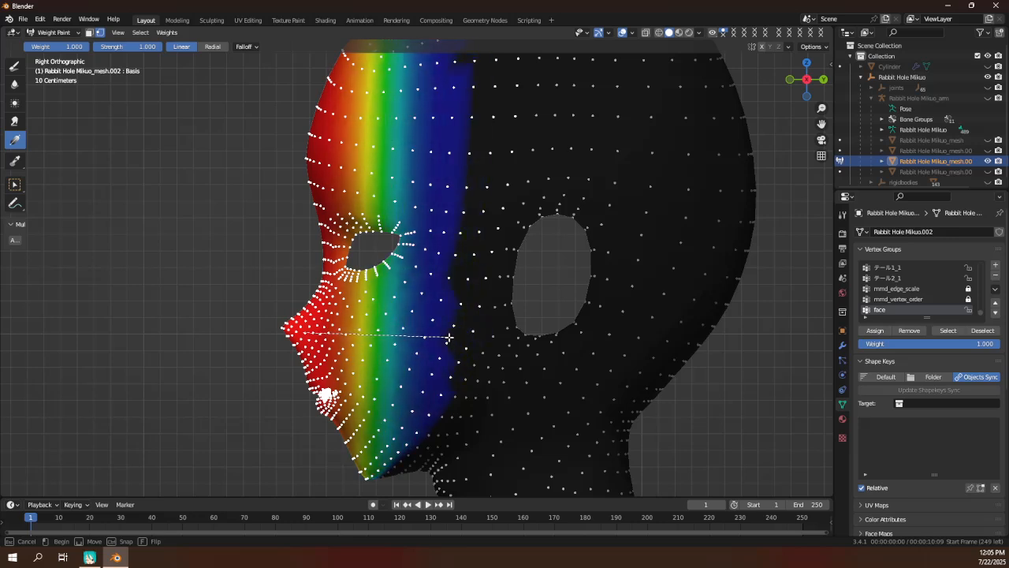
mouse_move(447, 338)
mouse_down()
mouse_move(754, 334)
mouse_move(473, 341)
mouse_move(760, 344)
mouse_move(645, 349)
mouse_move(462, 324)
mouse_move(550, 327)
mouse_move(466, 331)
mouse_move(490, 332)
mouse_up()
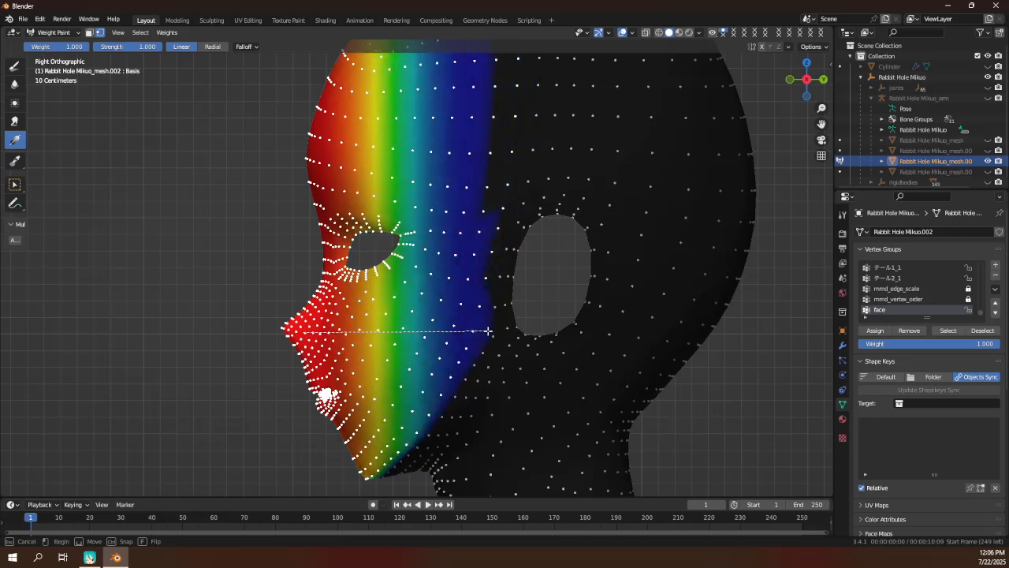
drag(488, 331, 490, 332)
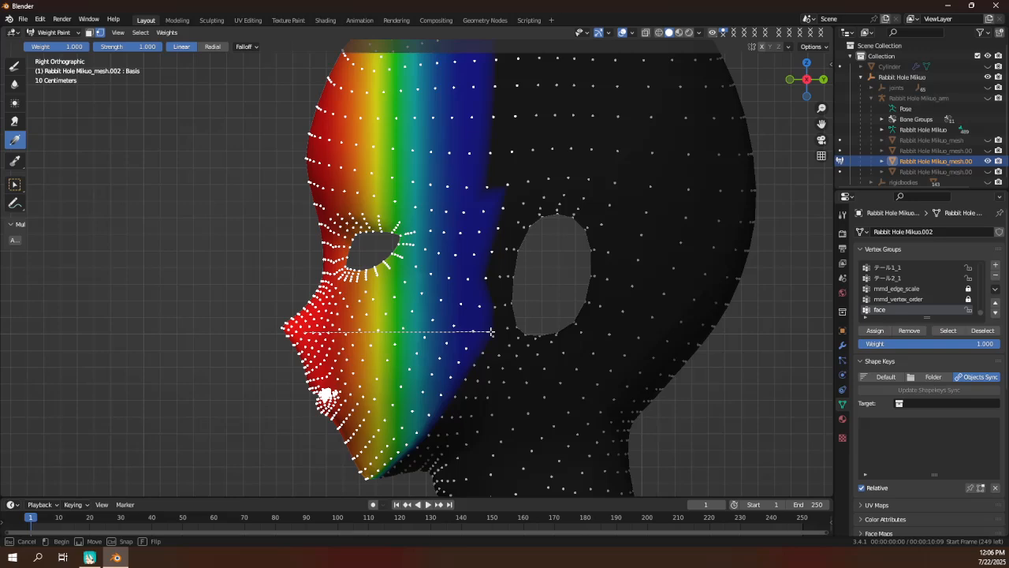
drag(490, 332, 490, 332)
Turn off vertex selection masking and smooth the painted vertex weights on the head.
middle_drag(491, 332, 548, 456)
scroll(544, 441, down, 2)
middle_drag(555, 418, 350, 405)
scroll(350, 406, down, 3)
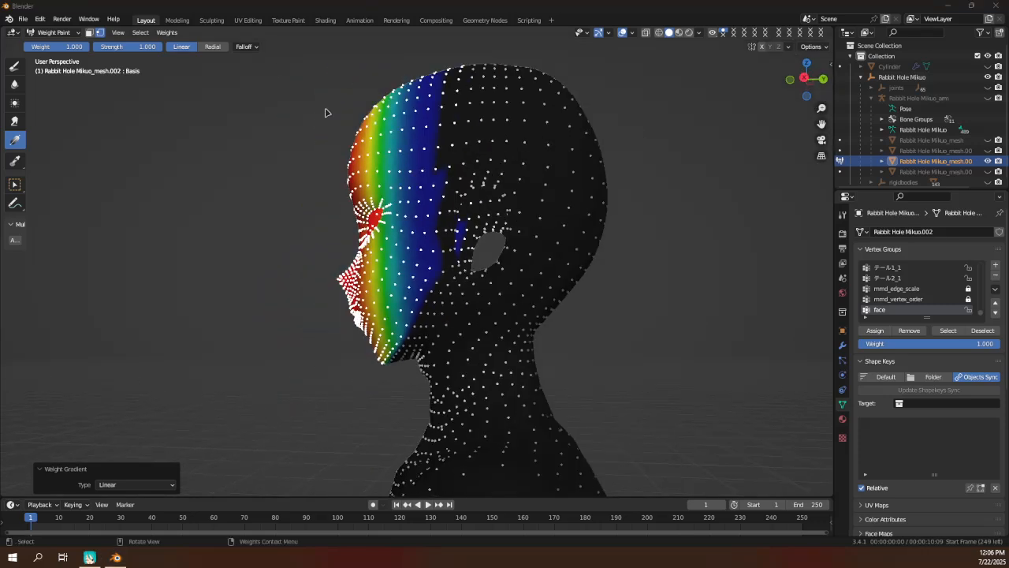
click(99, 33)
middle_drag(423, 281, 370, 268)
click(143, 32)
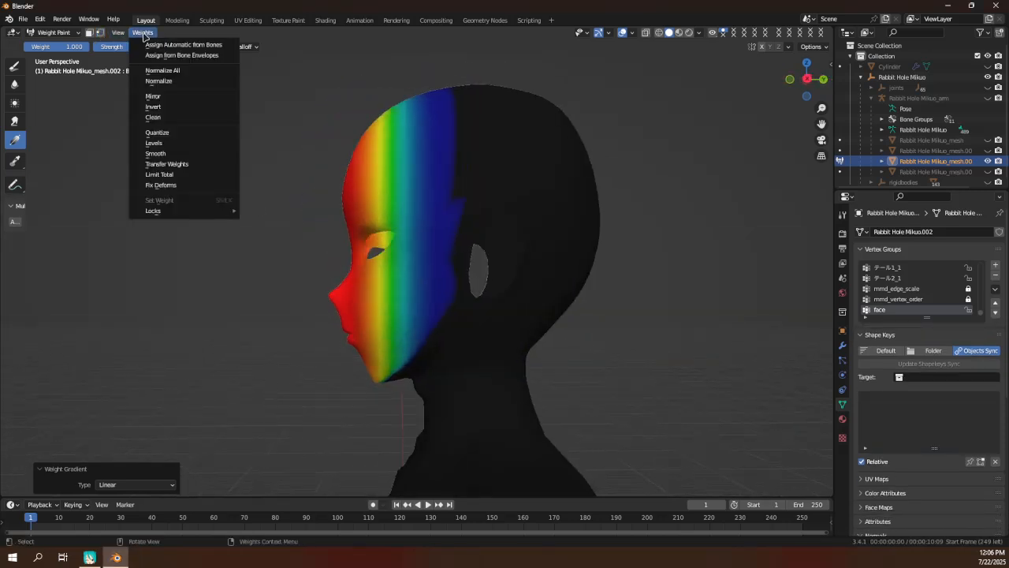
click(158, 154)
Restrict the weight smoothing to the Active Group subset.
scroll(432, 268, up, 2)
mouse_move(434, 234)
middle_down()
mouse_move(433, 268)
mouse_move(520, 252)
middle_up()
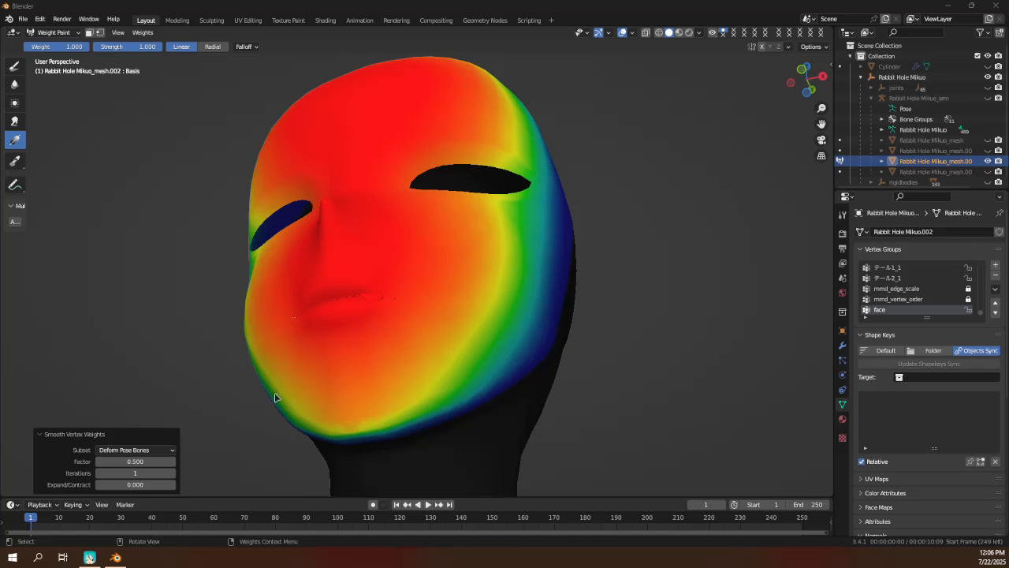
click(134, 450)
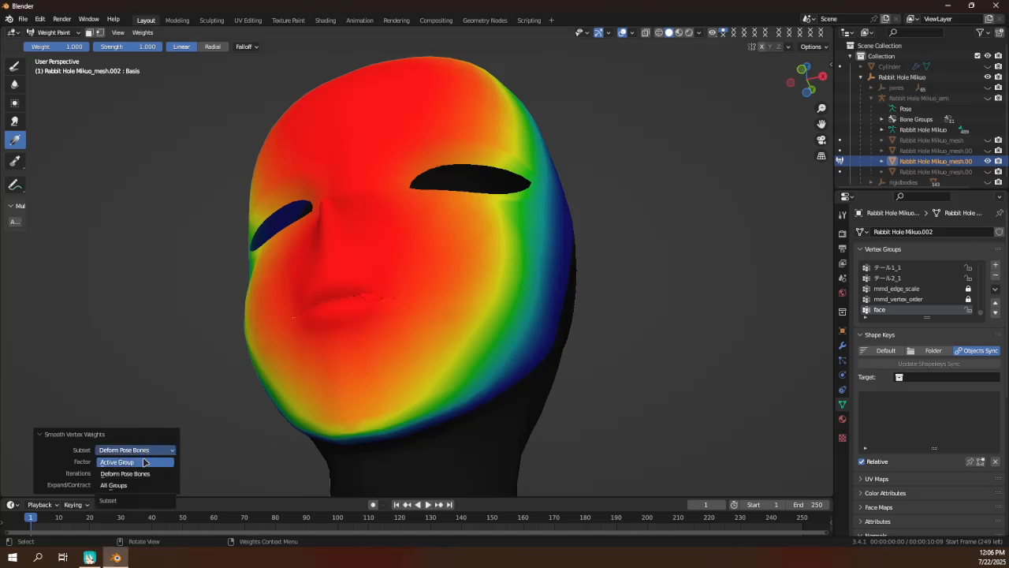
click(144, 463)
click(99, 33)
middle_drag(207, 304, 235, 264)
scroll(234, 268, up, 2)
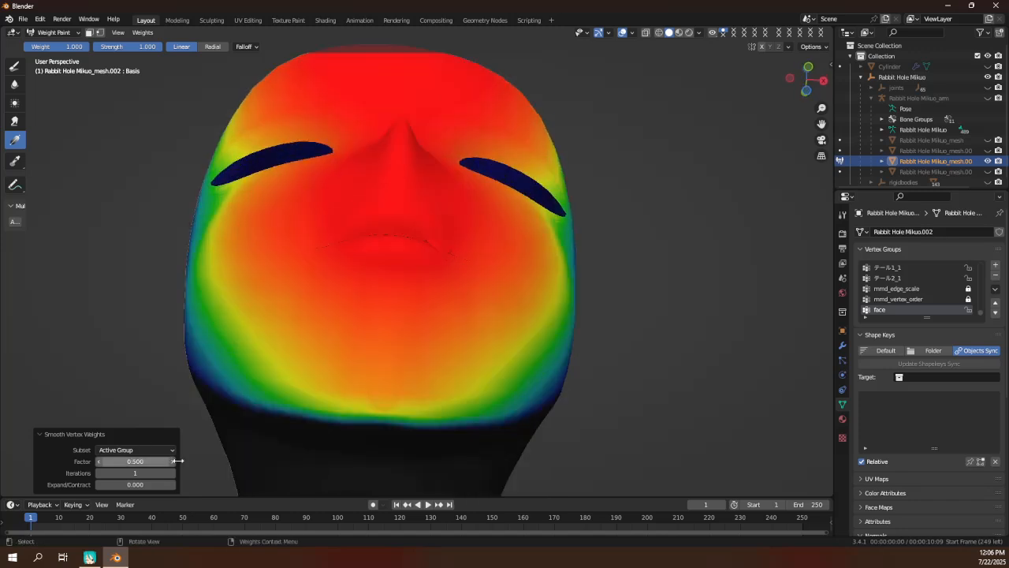
Try a weight smoothing factor of 1.000 on the face group and restore the factor to 0.500.
drag(142, 461, 339, 458)
middle_drag(367, 300, 460, 362)
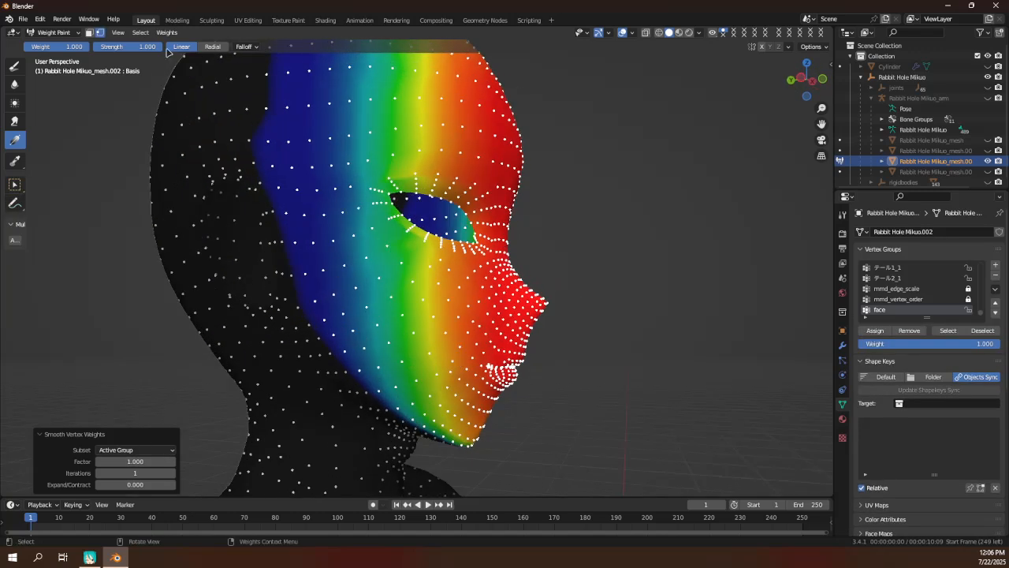
click(100, 32)
middle_drag(260, 233, 141, 272)
click(125, 461)
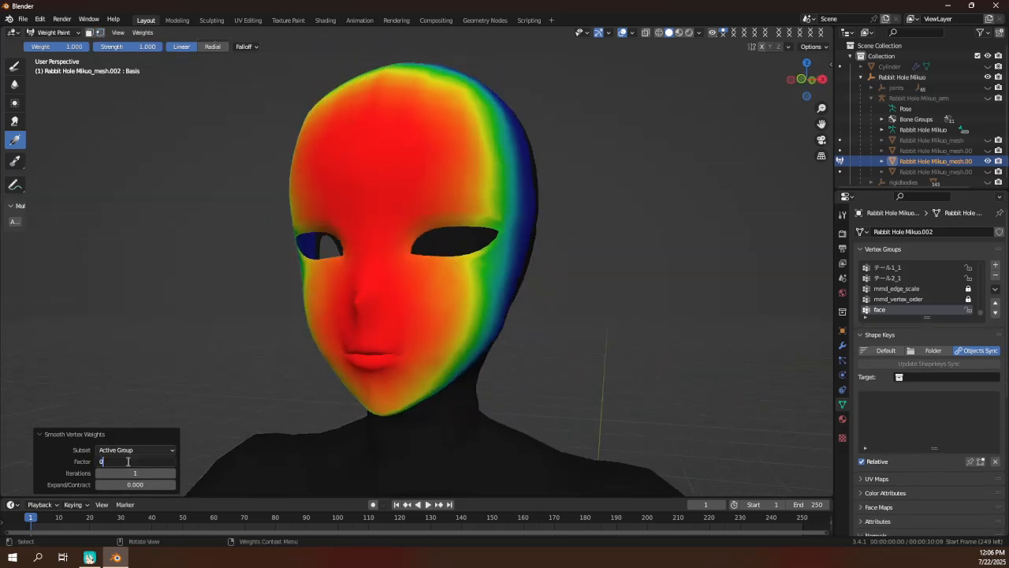
key(Return)
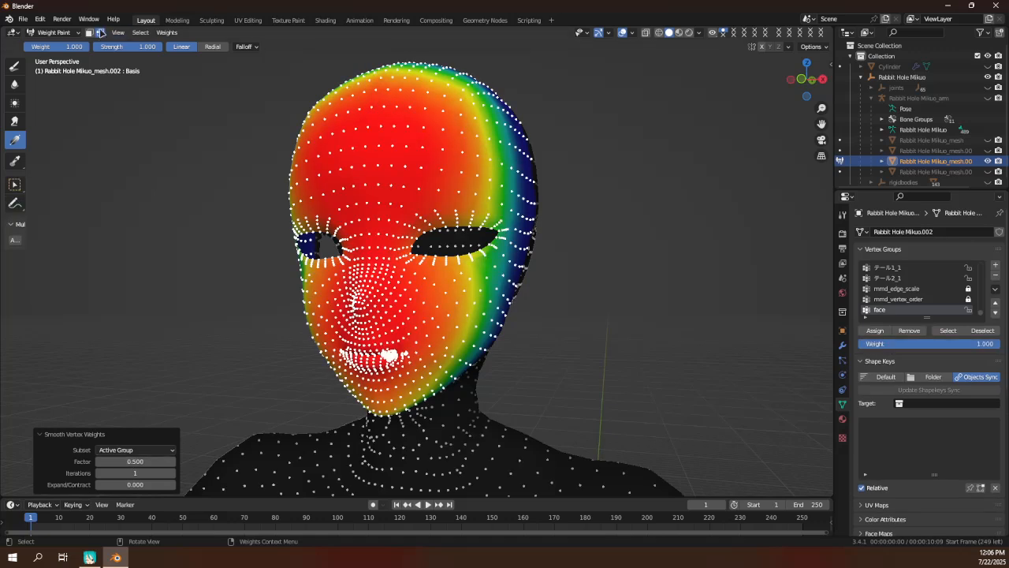
Turn on the wireframe overlay to show the head's topology over the painted face weights.
middle_drag(168, 191, 590, 53)
scroll(326, 288, up, 6)
scroll(347, 288, down, 8)
scroll(397, 261, up, 2)
scroll(476, 365, down, 3)
click(630, 33)
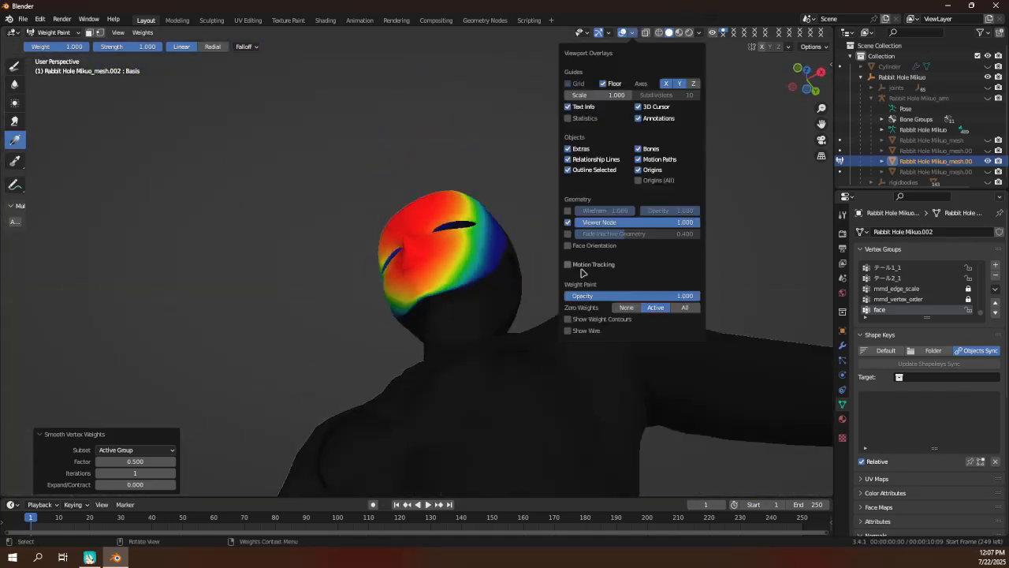
click(567, 210)
scroll(484, 331, up, 6)
middle_drag(484, 331, 413, 395)
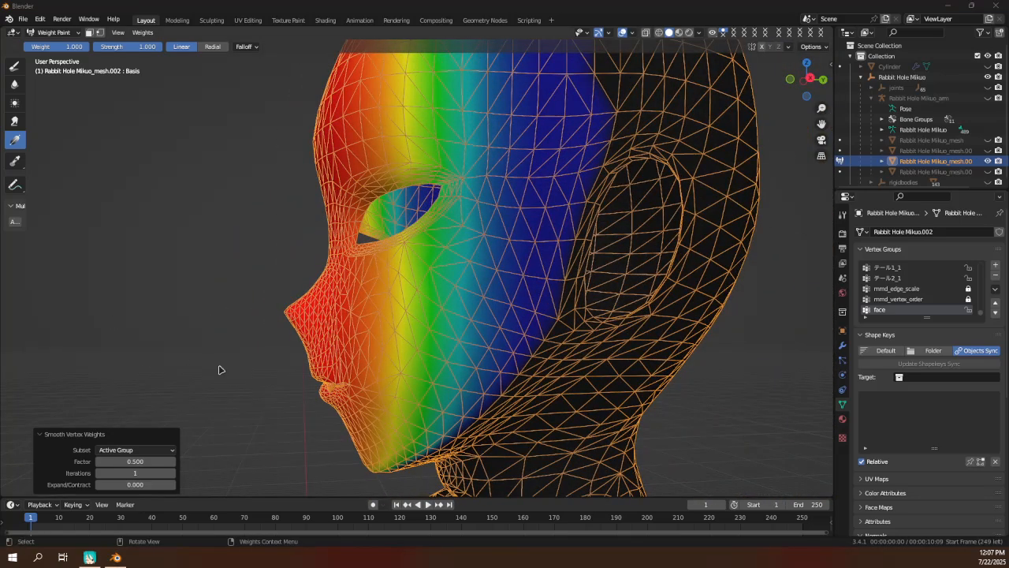
Sample the weight at the back edge of the blue band above the ear on the side of the head.
middle_drag(403, 347, 453, 347)
scroll(516, 281, up, 5)
scroll(349, 307, down, 2)
middle_drag(555, 292, 597, 76)
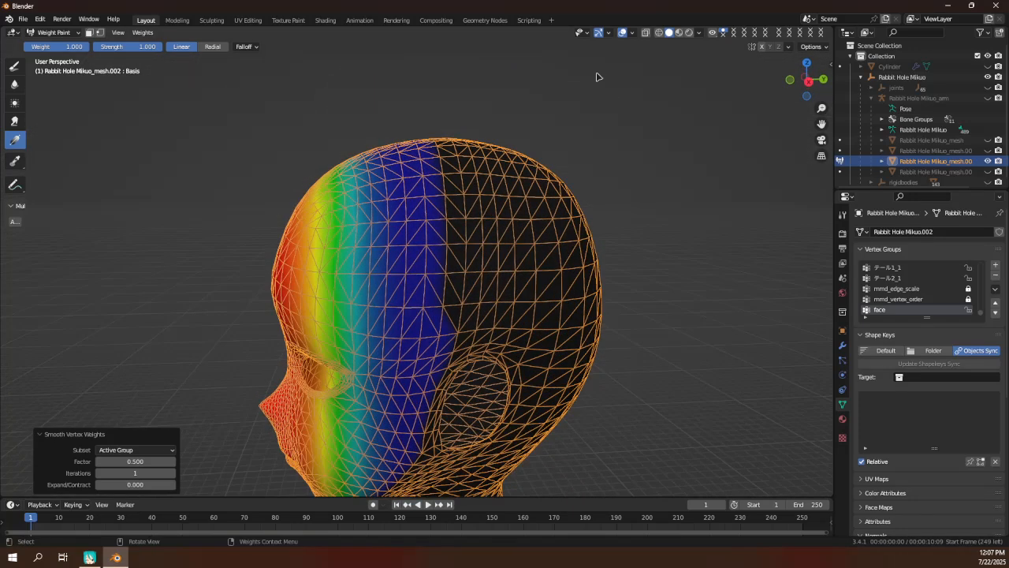
click(14, 161)
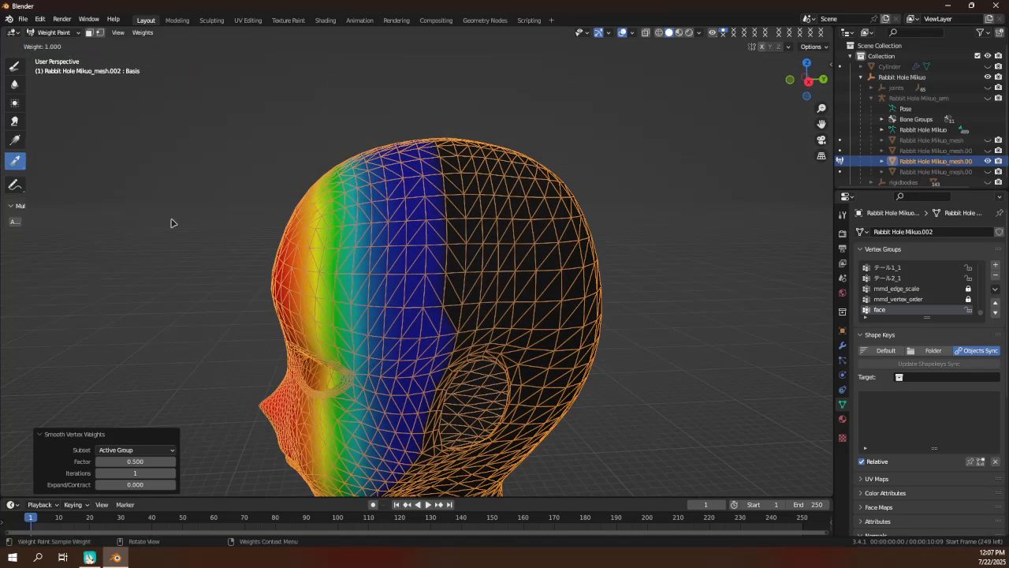
click(443, 332)
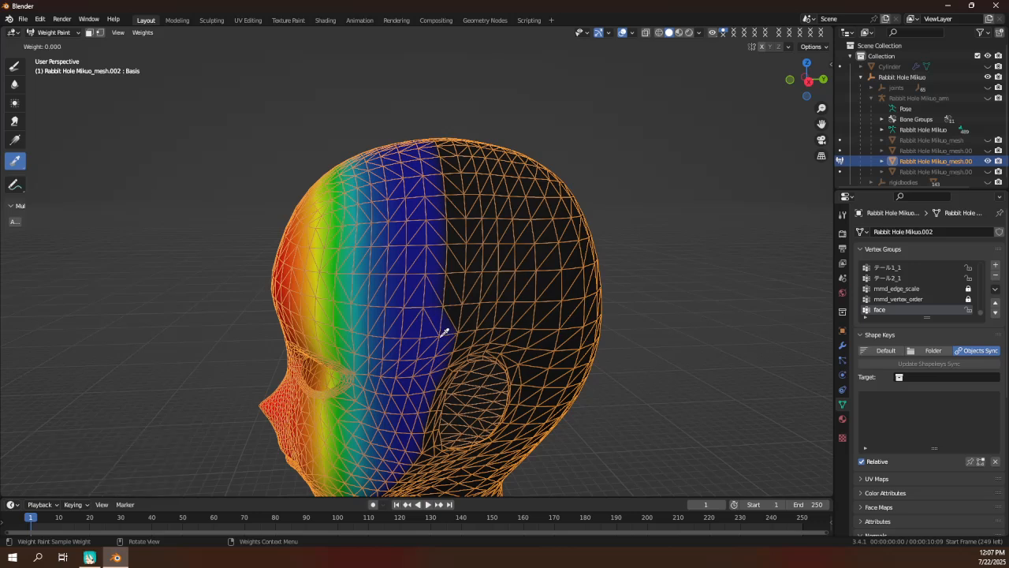
Paint the sampled zero weight along the back edge of the blue band with the Draw brush.
click(15, 66)
scroll(512, 234, up, 2)
mouse_move(454, 337)
mouse_down()
mouse_move(466, 239)
mouse_move(454, 118)
mouse_up()
key(f)
click(459, 335)
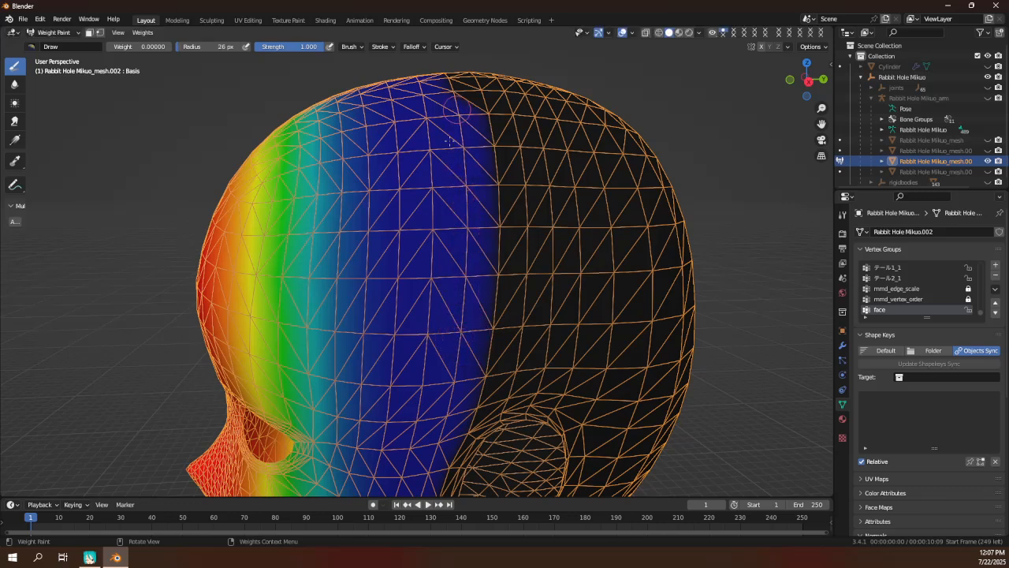
Examine the weight border over the top, far side and front of the head.
middle_drag(454, 119, 433, 169)
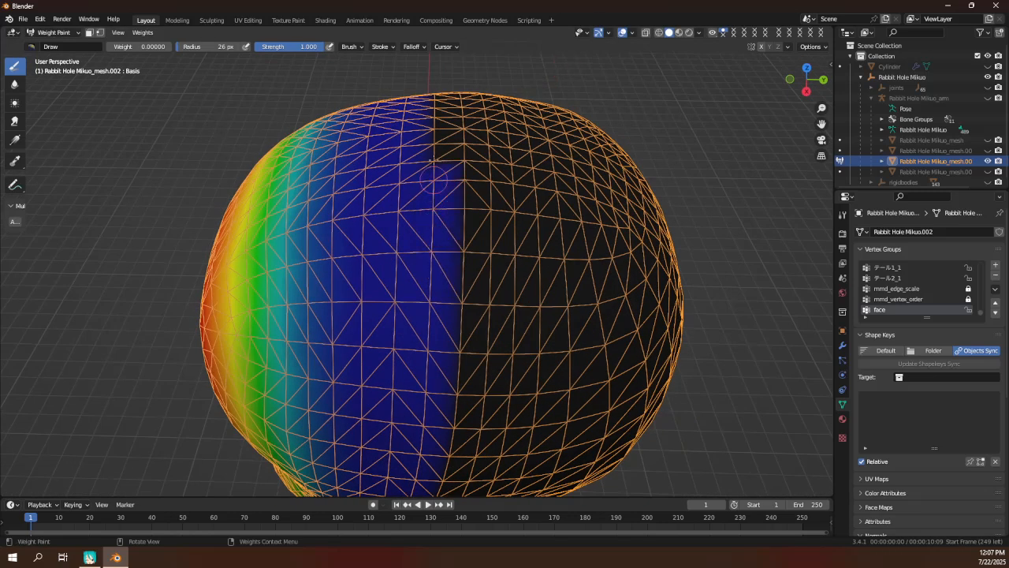
middle_drag(433, 165, 405, 236)
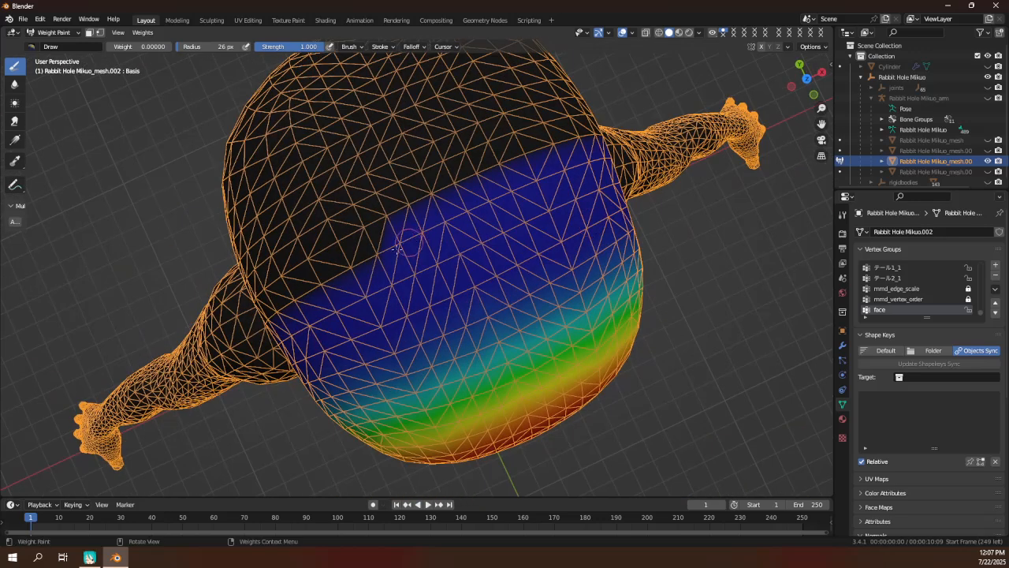
middle_drag(312, 291, 408, 202)
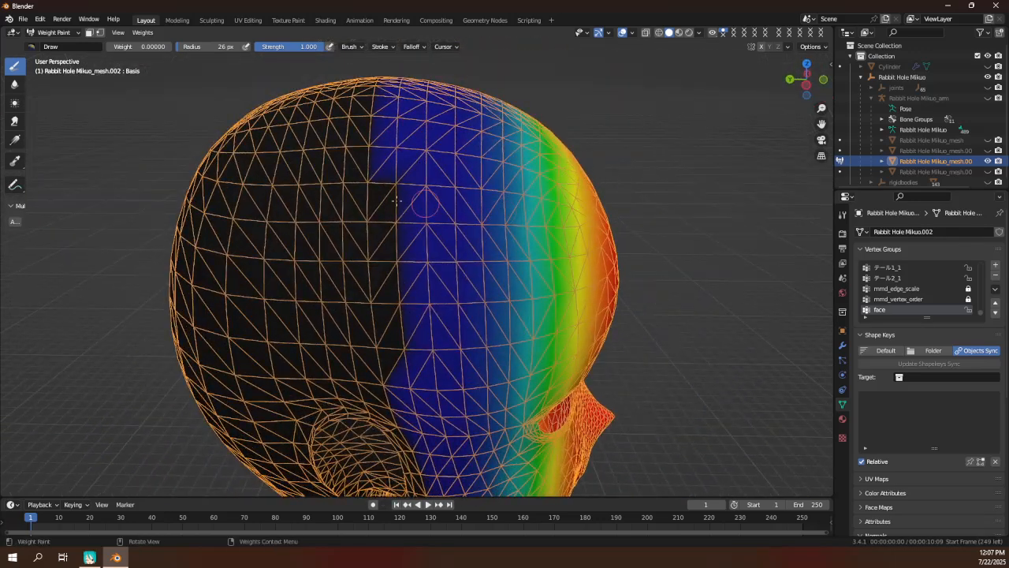
middle_drag(402, 351, 466, 294)
shift+middle_drag(464, 197, 450, 335)
scroll(442, 303, down, 3)
middle_drag(434, 292, 299, 329)
scroll(316, 327, down, 3)
middle_drag(468, 324, 422, 277)
scroll(422, 278, up, 3)
click(90, 558)
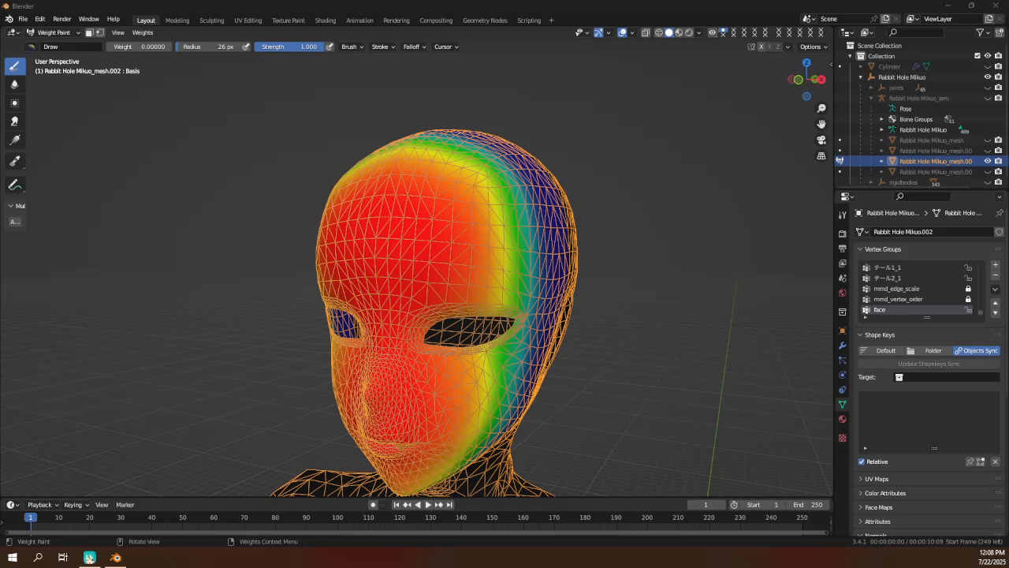
In the right orthographic view, apply a linear weight gradient at weight 0.000 from below the ear toward the front of the face.
scroll(486, 334, down, 2)
middle_drag(434, 322, 413, 320)
key(KP_3)
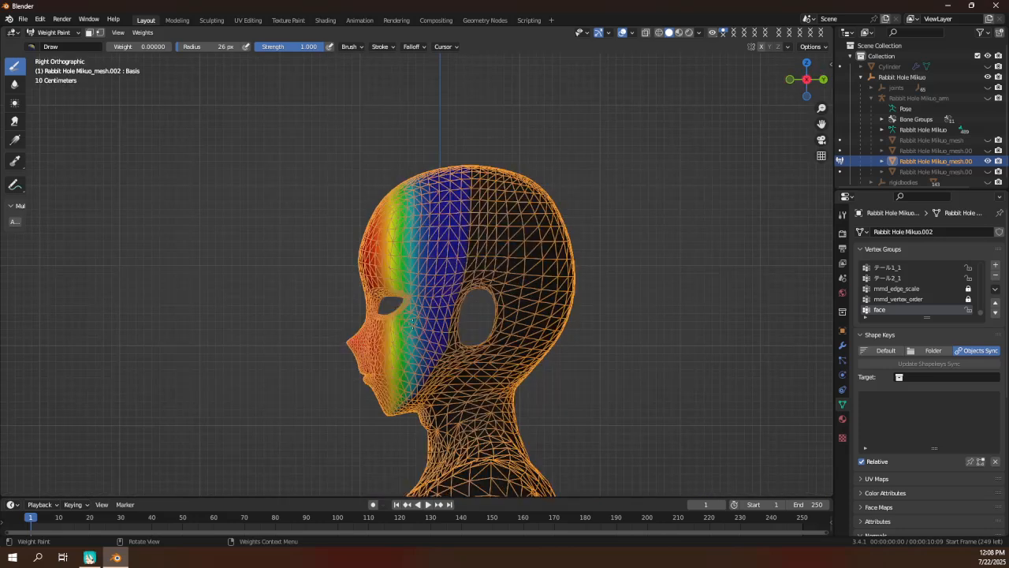
click(15, 141)
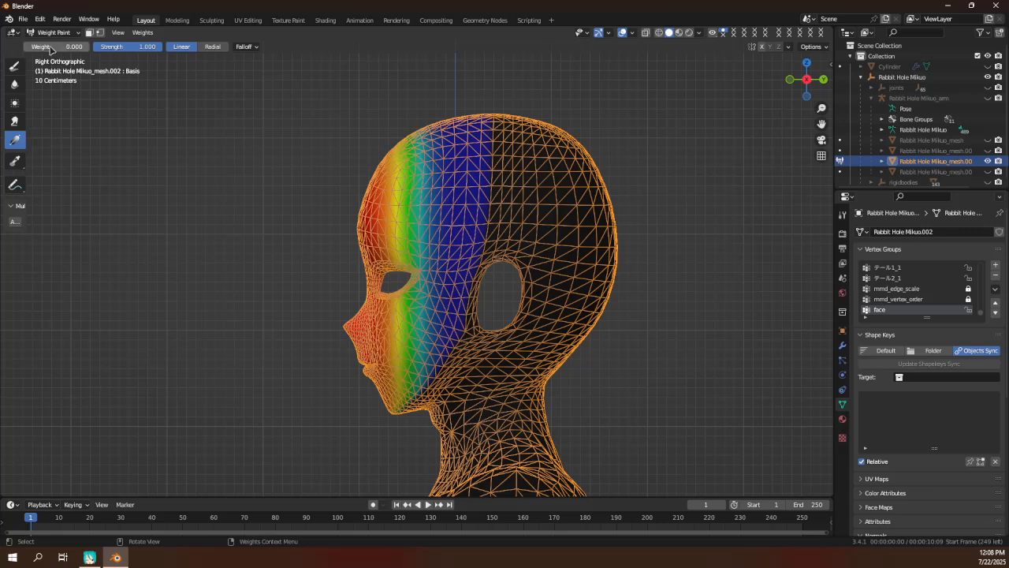
scroll(453, 311, up, 3)
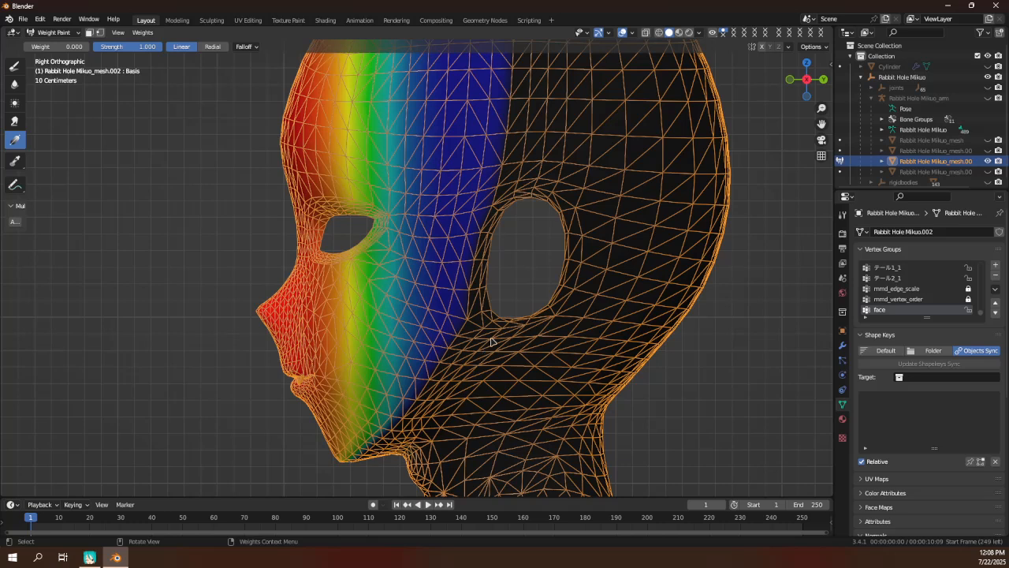
drag(492, 336, 291, 334)
drag(284, 330, 313, 331)
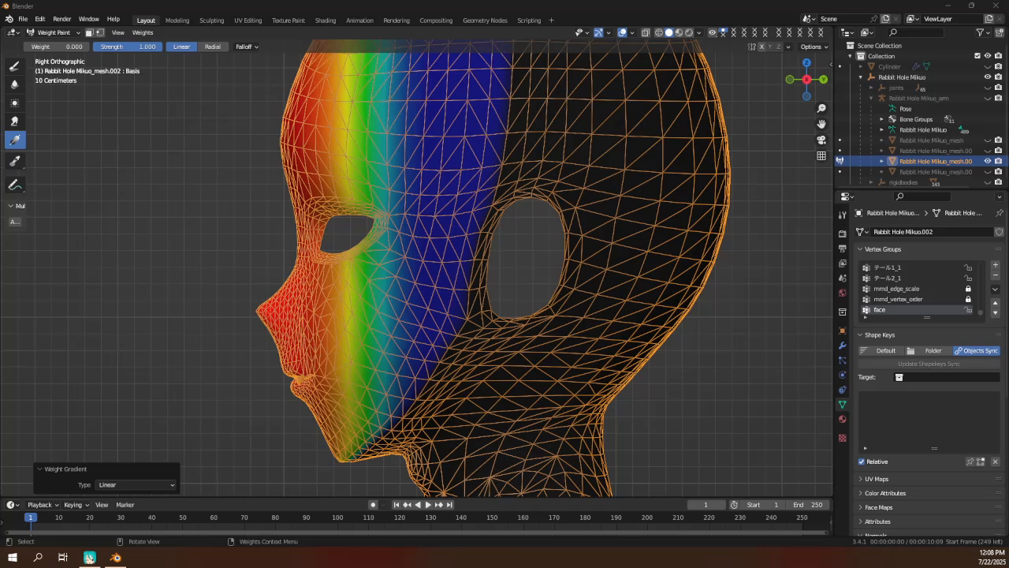
scroll(442, 335, down, 2)
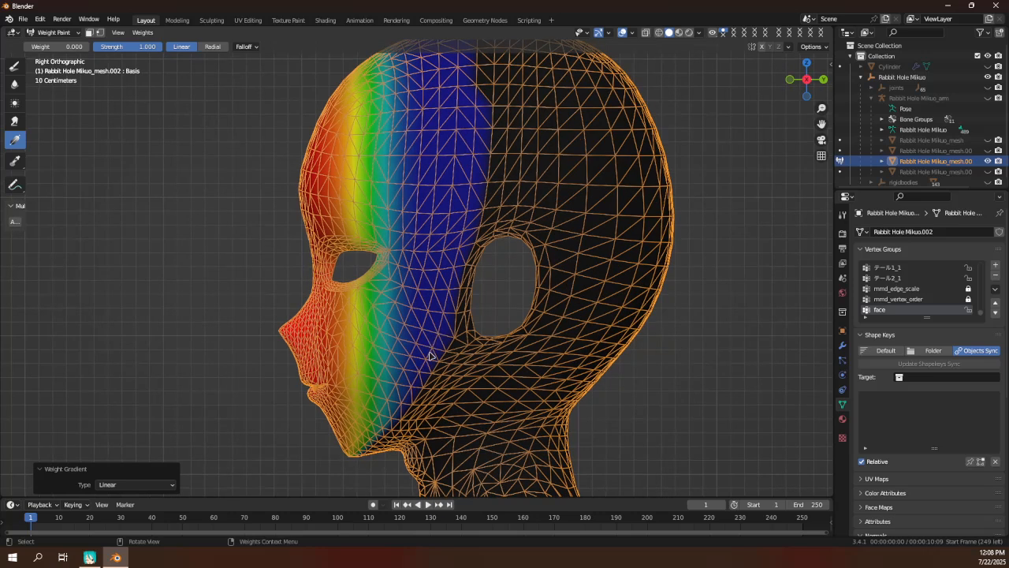
drag(441, 368, 298, 366)
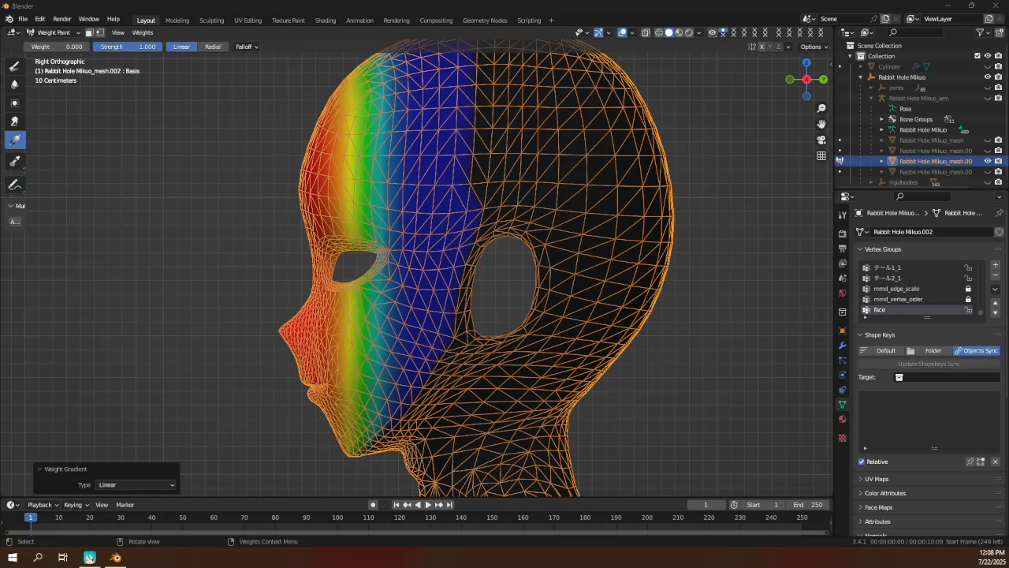
Reapply the linear weight gradient from underneath the head, running from behind the chin toward the nose.
middle_drag(385, 347, 495, 284)
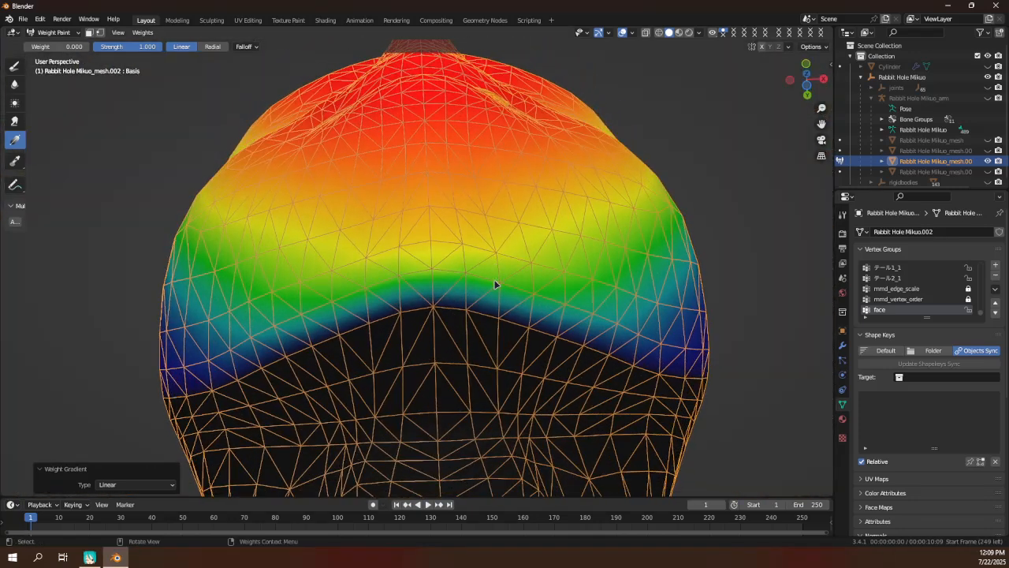
mouse_move(437, 240)
middle_down()
mouse_move(427, 231)
mouse_move(408, 281)
mouse_move(419, 266)
mouse_move(419, 280)
middle_up()
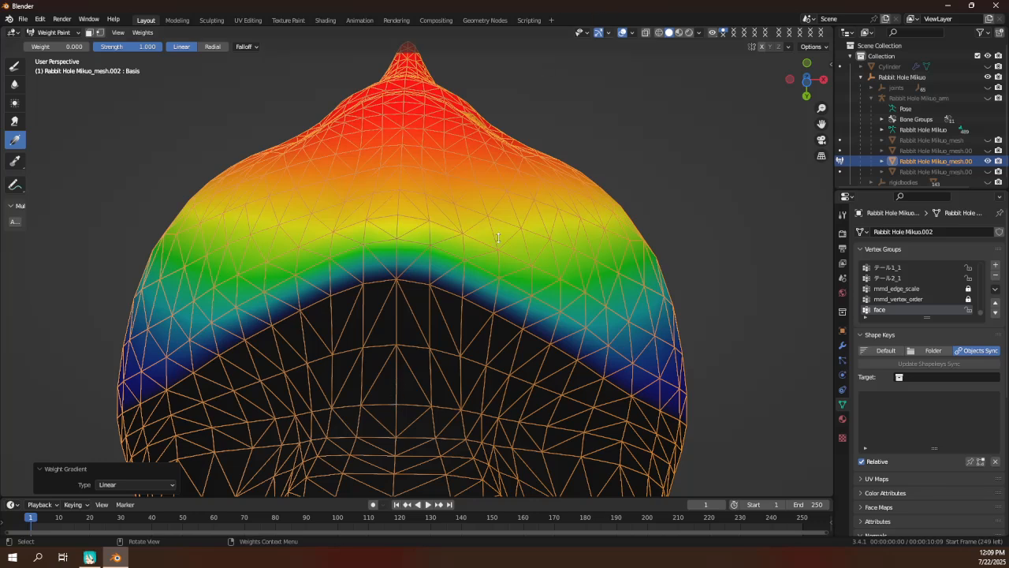
drag(392, 344, 397, 168)
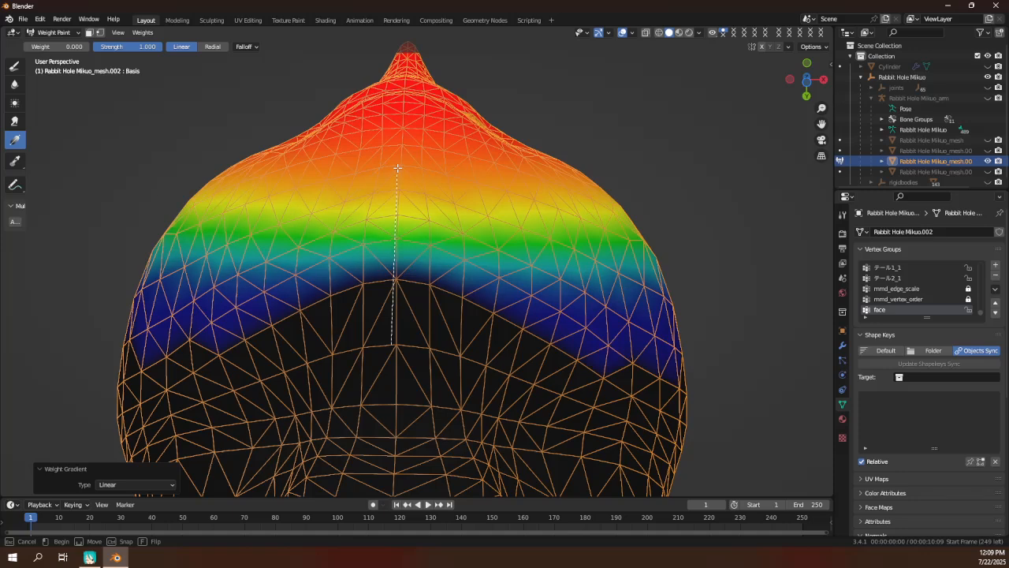
drag(396, 167, 405, 163)
middle_drag(376, 227, 374, 332)
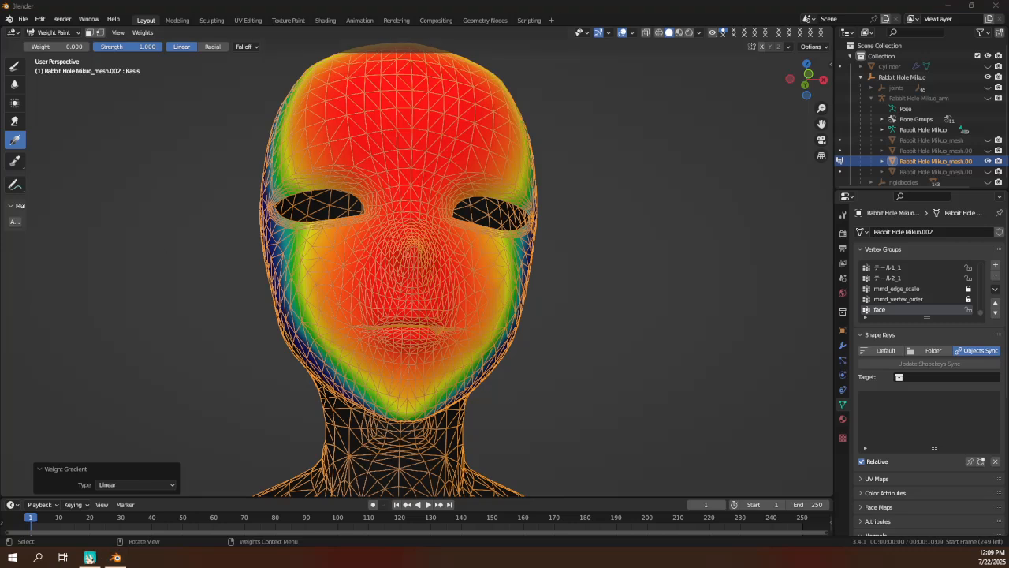
scroll(278, 334, down, 5)
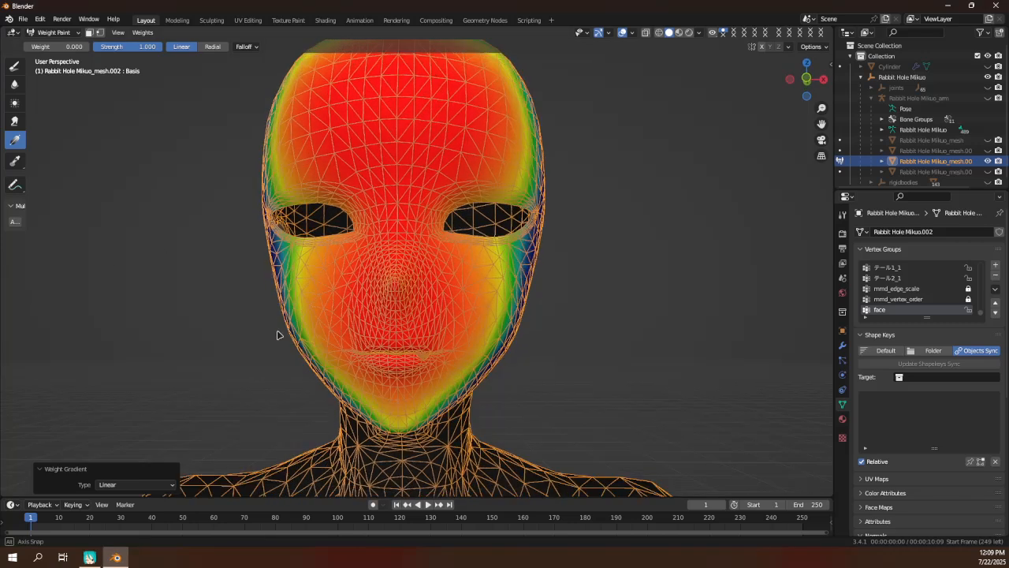
Enter Edit Mode and select the edge loop along the inner crease between the lips.
click(49, 32)
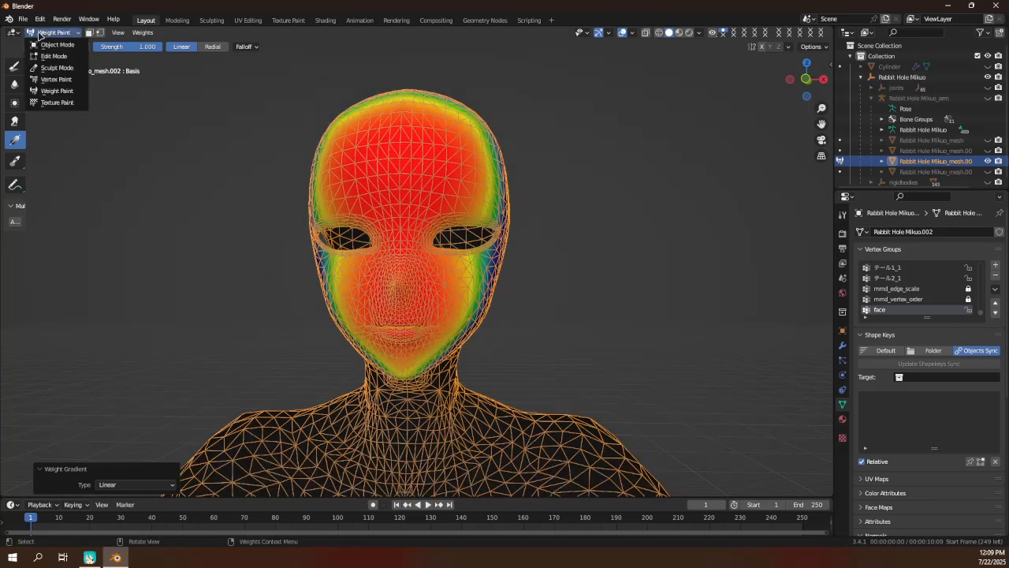
click(44, 57)
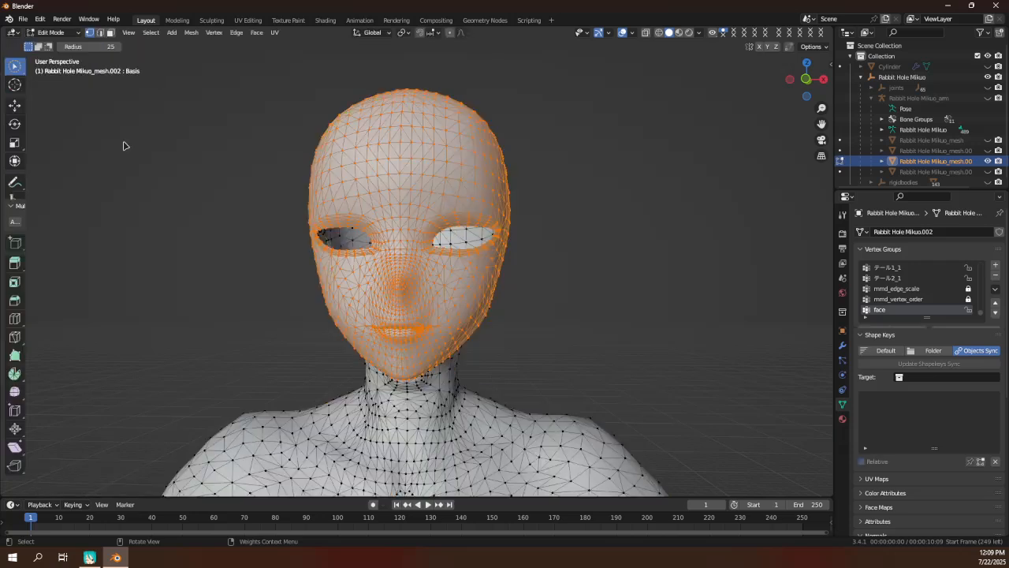
scroll(124, 147, up, 4)
scroll(444, 295, up, 6)
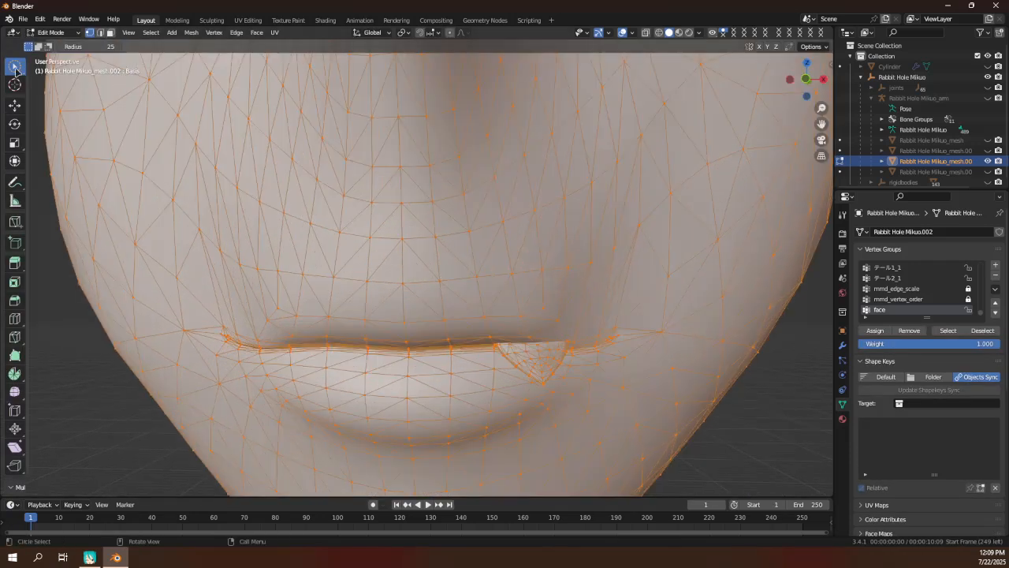
drag(16, 71, 37, 74)
middle_drag(395, 373, 469, 345)
scroll(466, 335, up, 5)
middle_drag(449, 237, 463, 252)
scroll(167, 292, up, 4)
scroll(211, 318, down, 6)
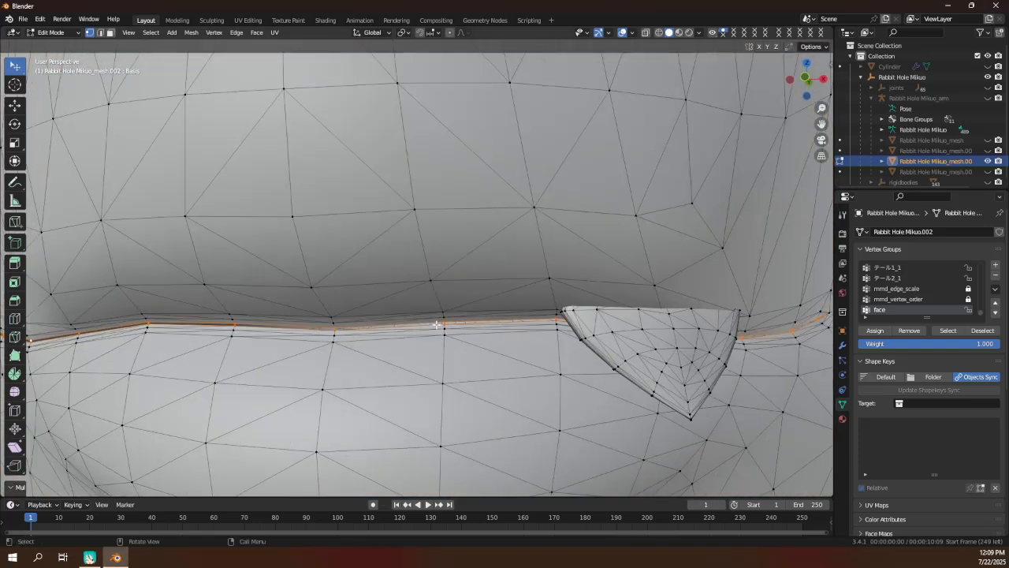
Include the lip crease vertices behind the fang in the selection and remove the loop from the face vertex group.
middle_drag(436, 324, 496, 325)
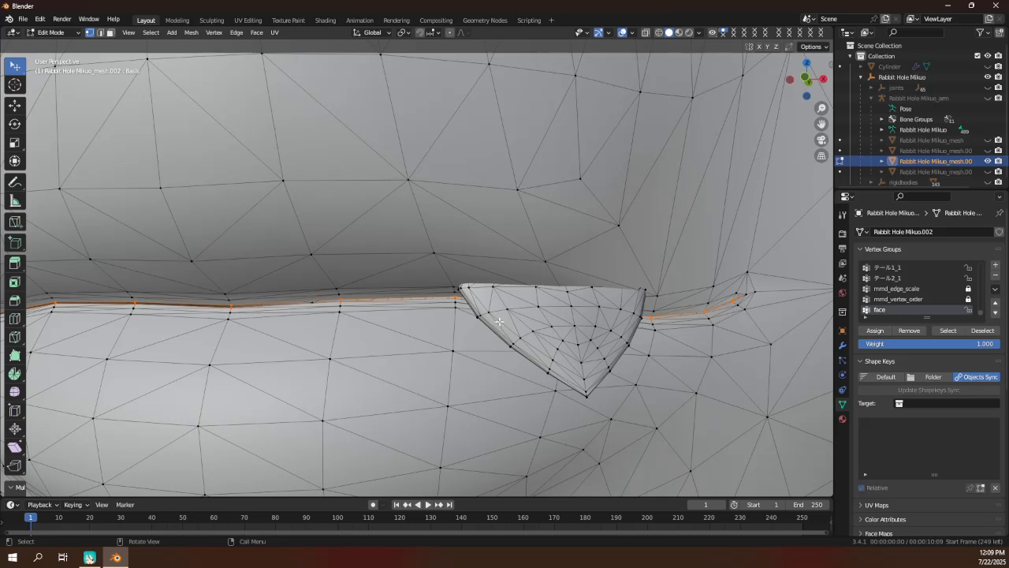
middle_drag(499, 310, 327, 245)
scroll(439, 320, down, 3)
scroll(455, 319, up, 3)
middle_drag(425, 174, 342, 288)
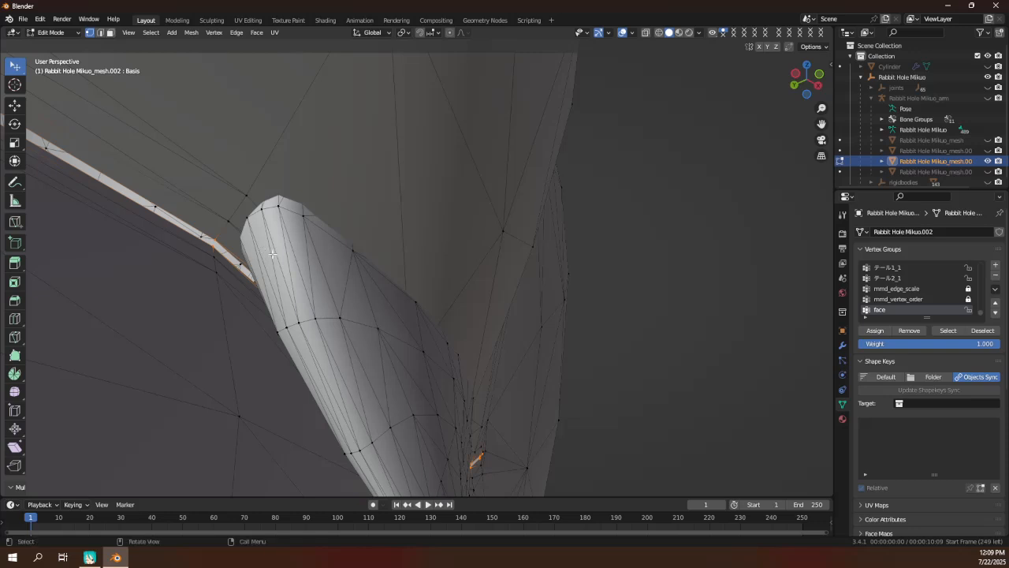
alt+click(298, 356)
shift+click(351, 451)
middle_drag(352, 451, 320, 327)
click(916, 333)
Check the face group's weights along the mouth line in Weight Paint mode.
scroll(501, 311, down, 5)
scroll(501, 311, down, 1)
middle_drag(501, 311, 563, 318)
scroll(522, 311, up, 4)
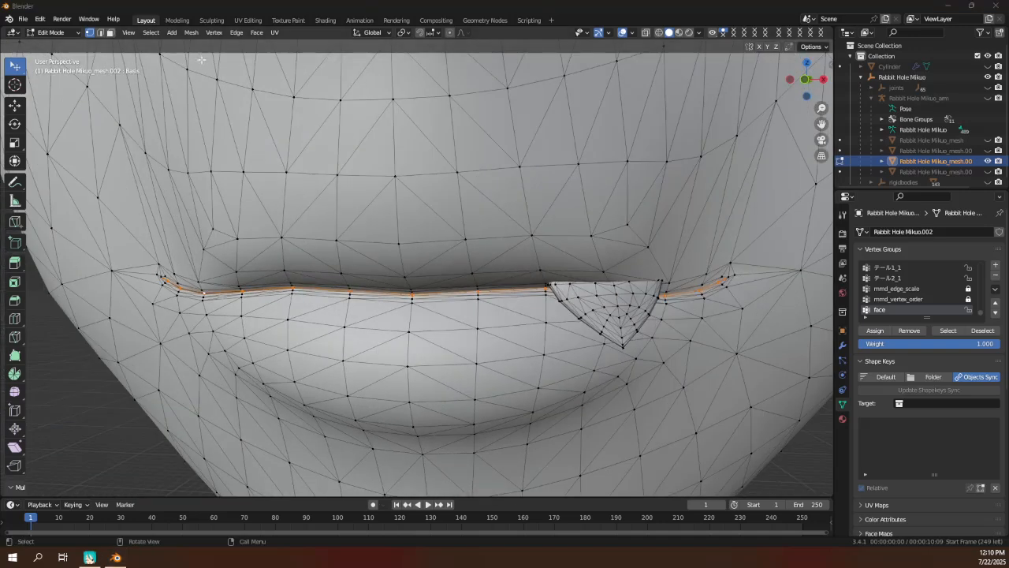
click(51, 32)
click(55, 92)
middle_drag(354, 229, 293, 253)
scroll(424, 271, up, 5)
scroll(389, 267, down, 2)
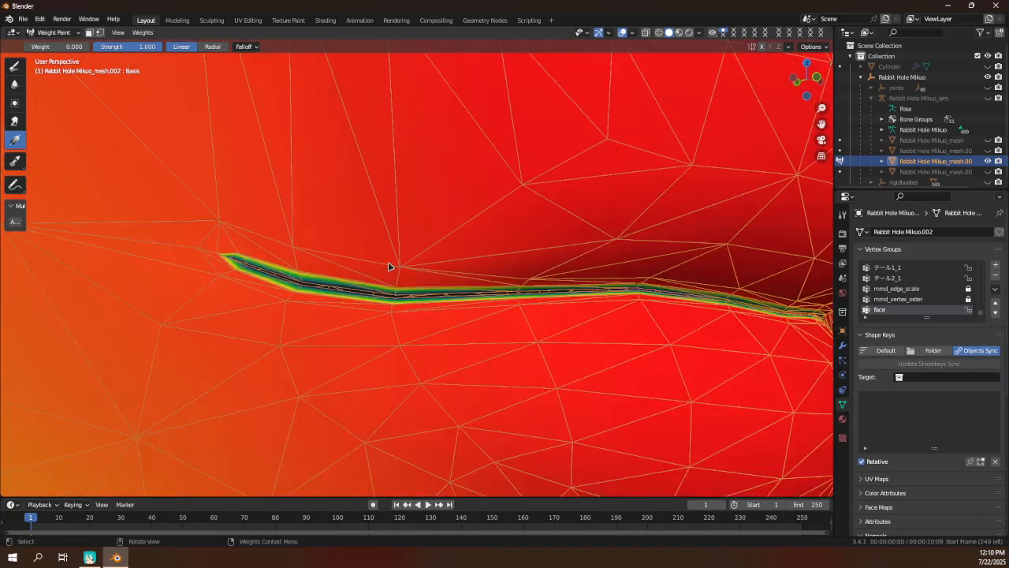
scroll(389, 267, down, 8)
Return to Object Mode and turn off the wireframe overlay.
click(51, 32)
click(54, 46)
scroll(232, 282, down, 4)
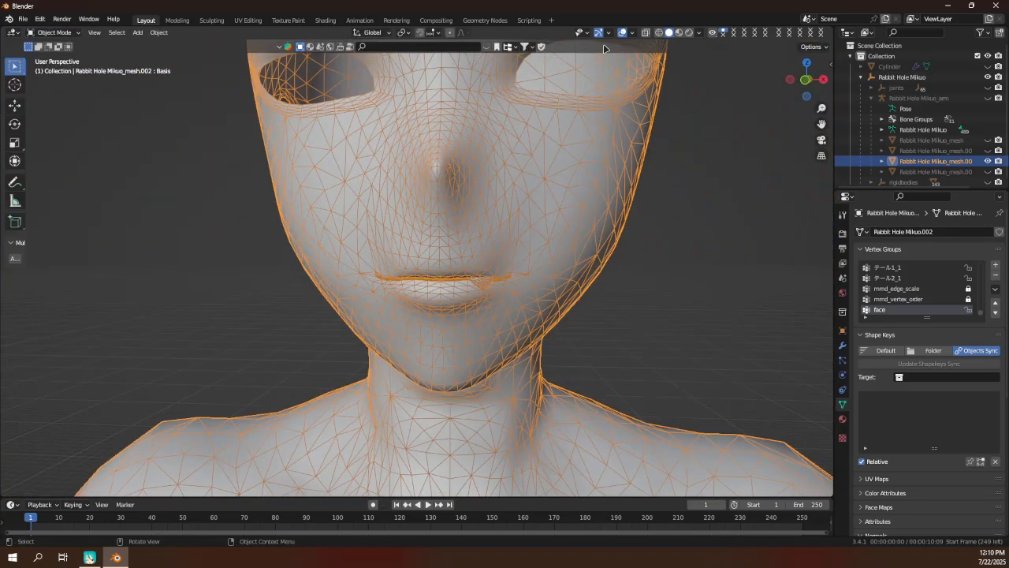
click(631, 33)
click(572, 212)
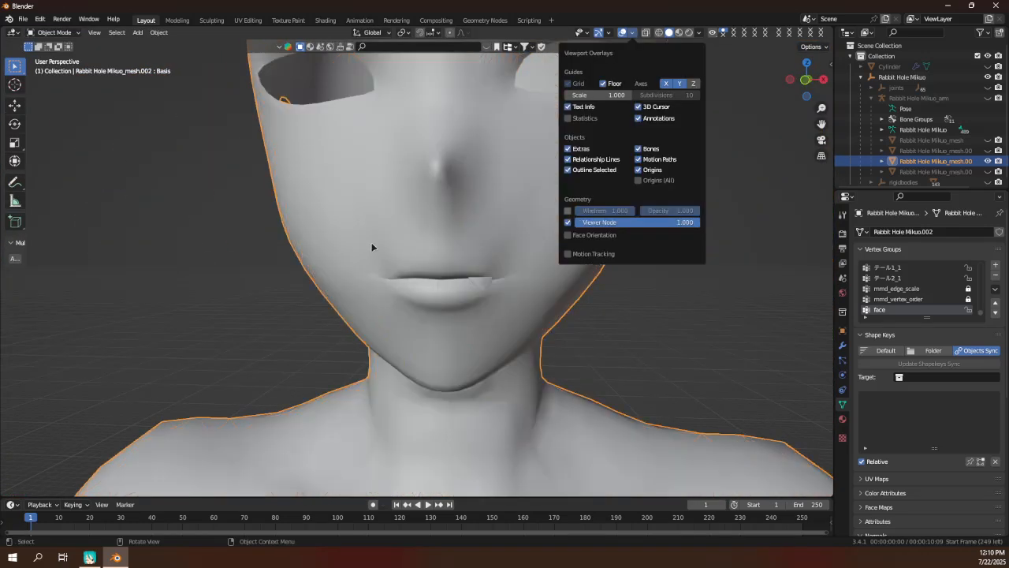
Add a Data Transfer modifier to the face mesh and limit it to the face vertex group.
key(KP_1)
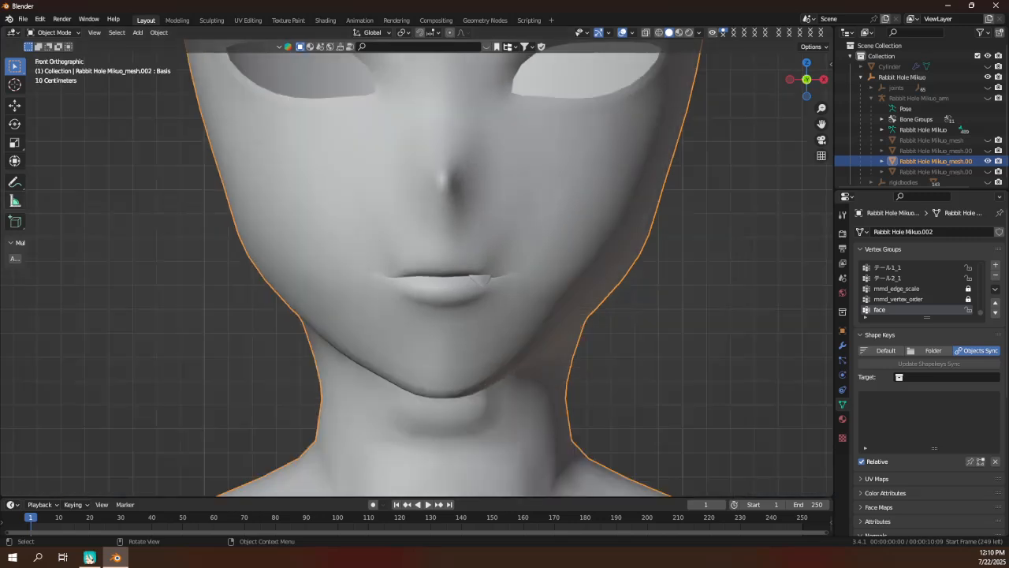
scroll(393, 276, down, 1)
shift+scroll(380, 236, up, 3)
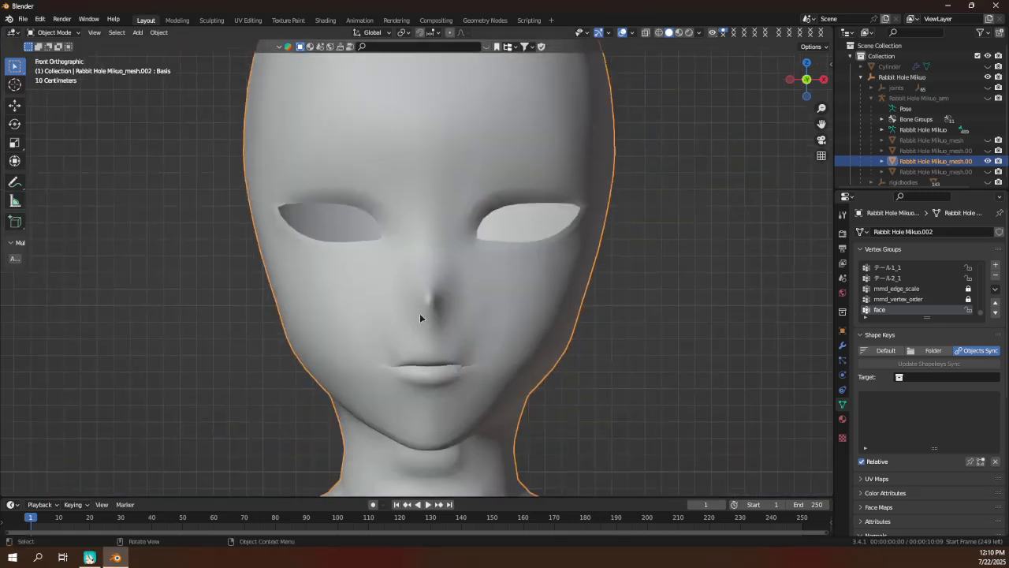
click(842, 345)
click(913, 256)
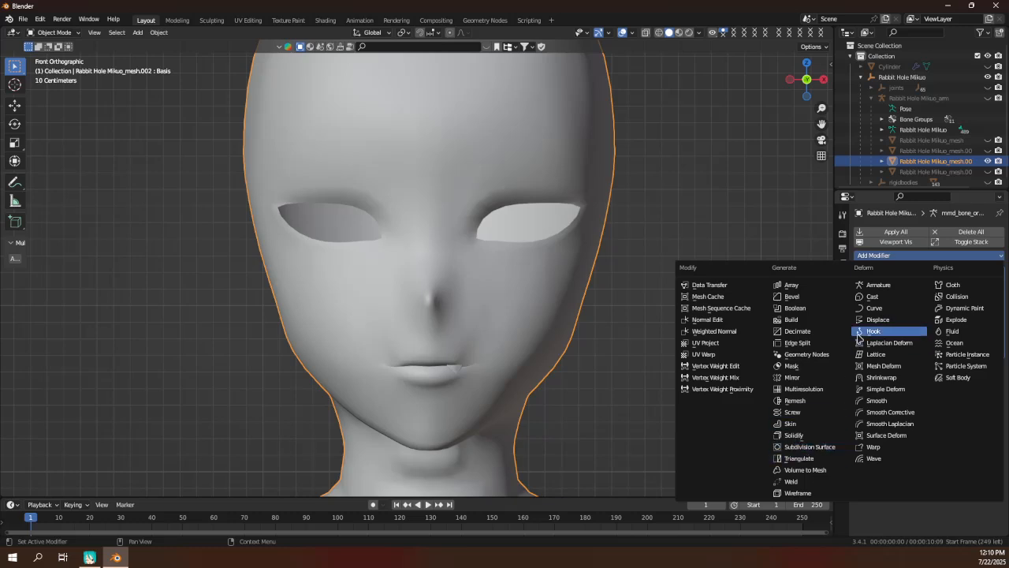
click(709, 287)
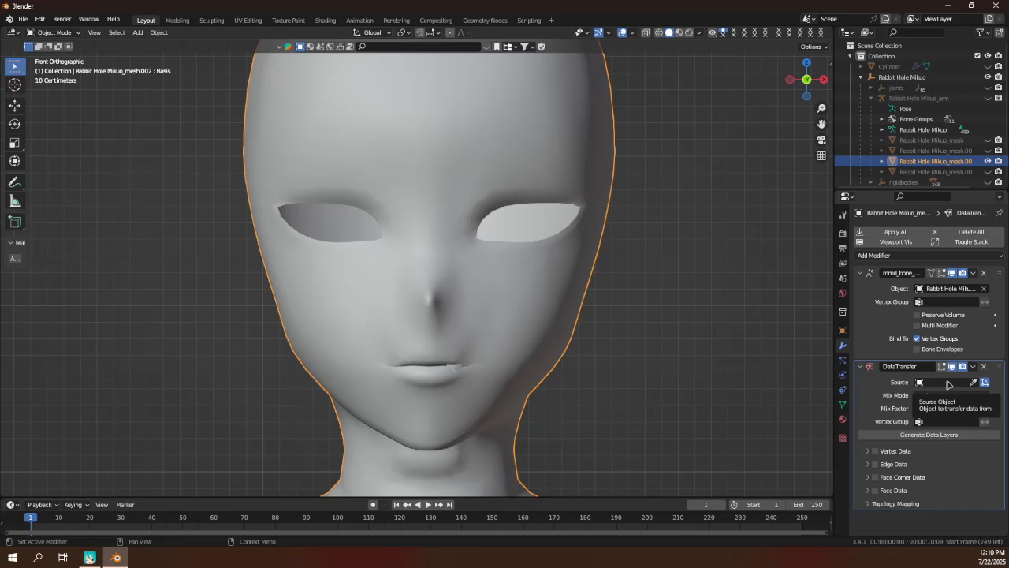
click(939, 422)
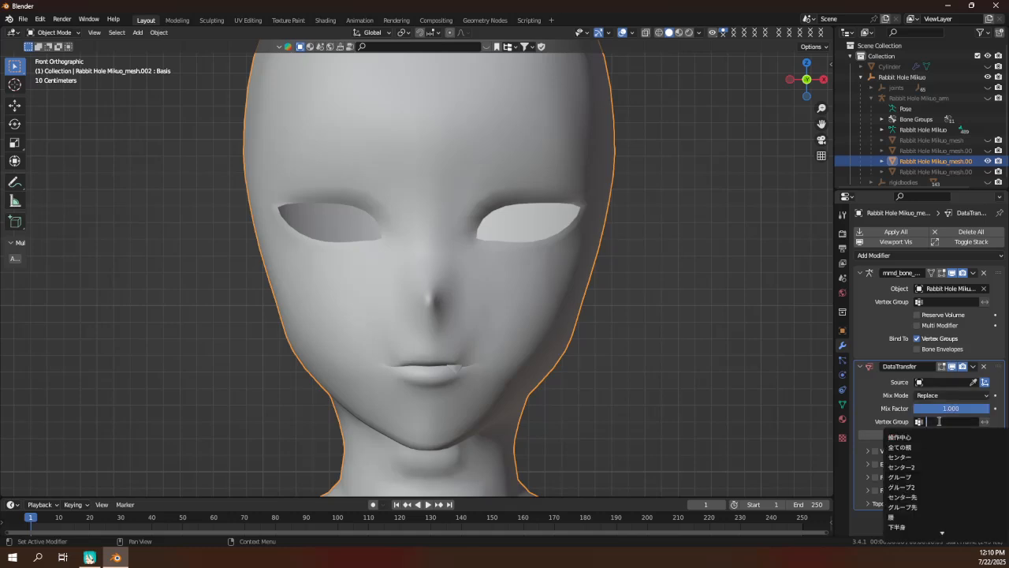
scroll(938, 465, down, 10)
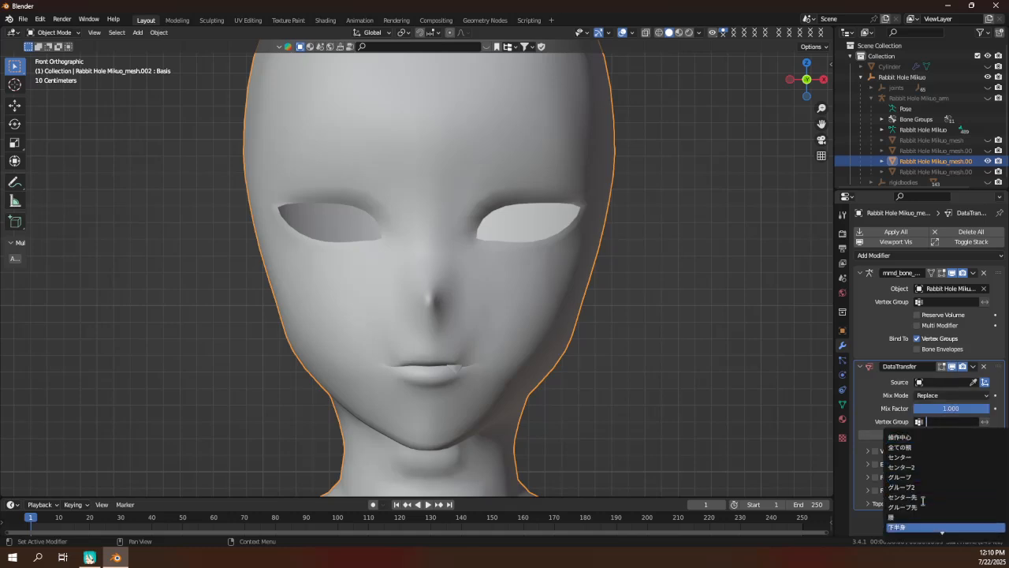
text(fa)
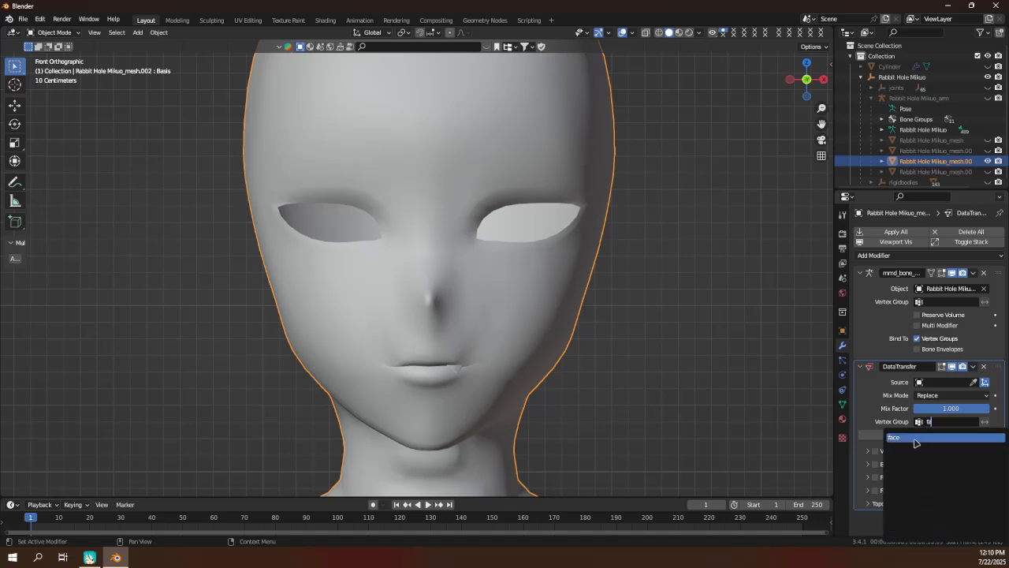
click(914, 438)
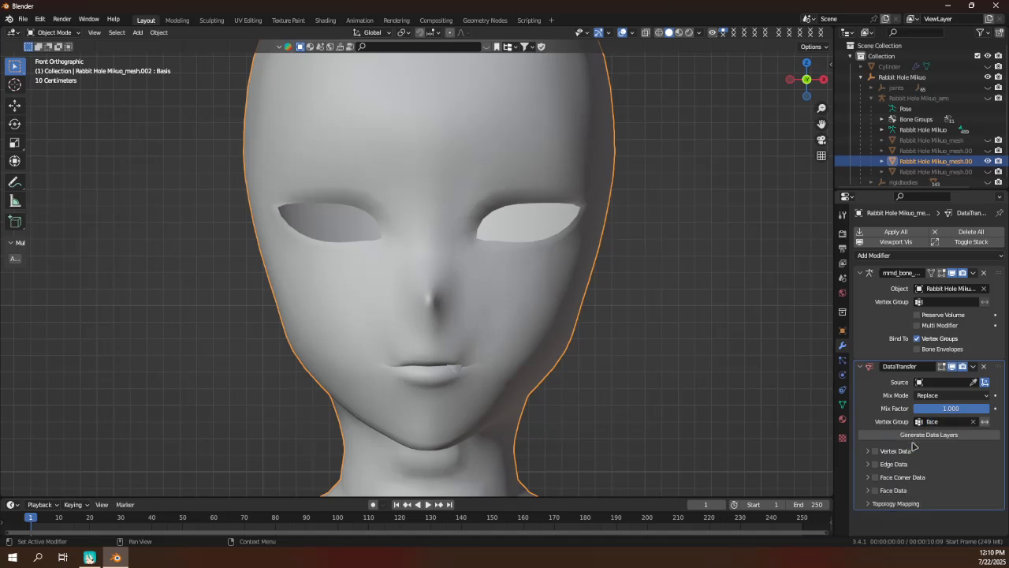
Enable the face corner data transfer with Custom Normals and set the Cylinder as the modifier's source object.
click(874, 477)
click(868, 477)
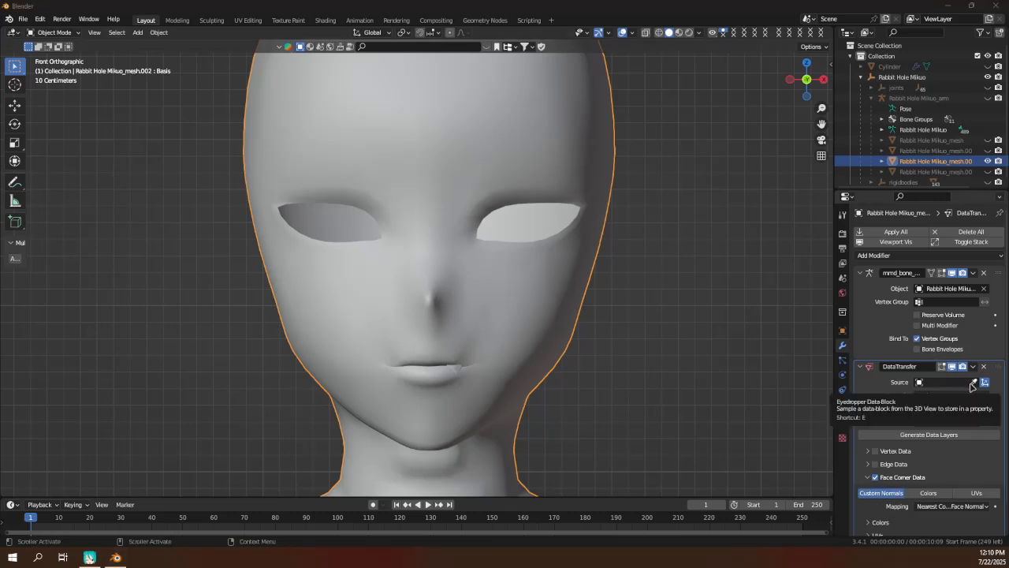
click(974, 381)
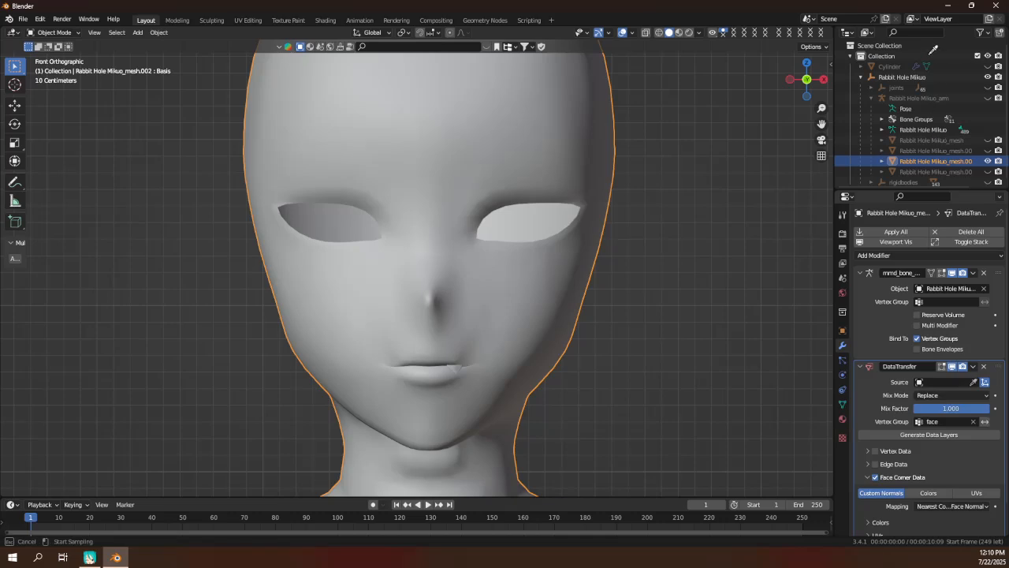
click(887, 61)
Check the face shading from the front and apply the Data Transfer modifier.
scroll(600, 284, down, 4)
mouse_move(599, 285)
middle_down()
mouse_move(534, 292)
mouse_move(477, 284)
mouse_move(591, 289)
middle_up()
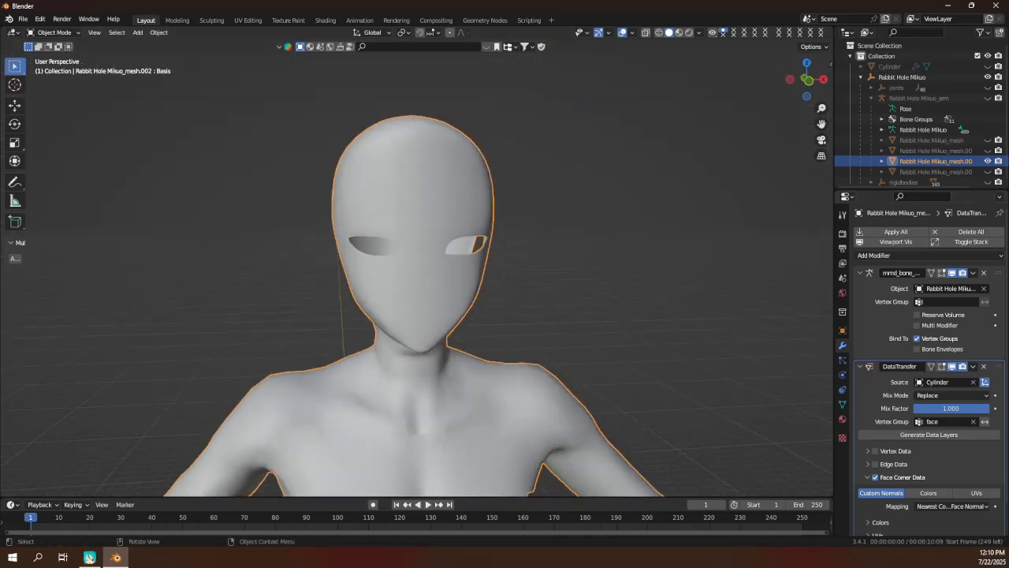
middle_drag(453, 336, 397, 323)
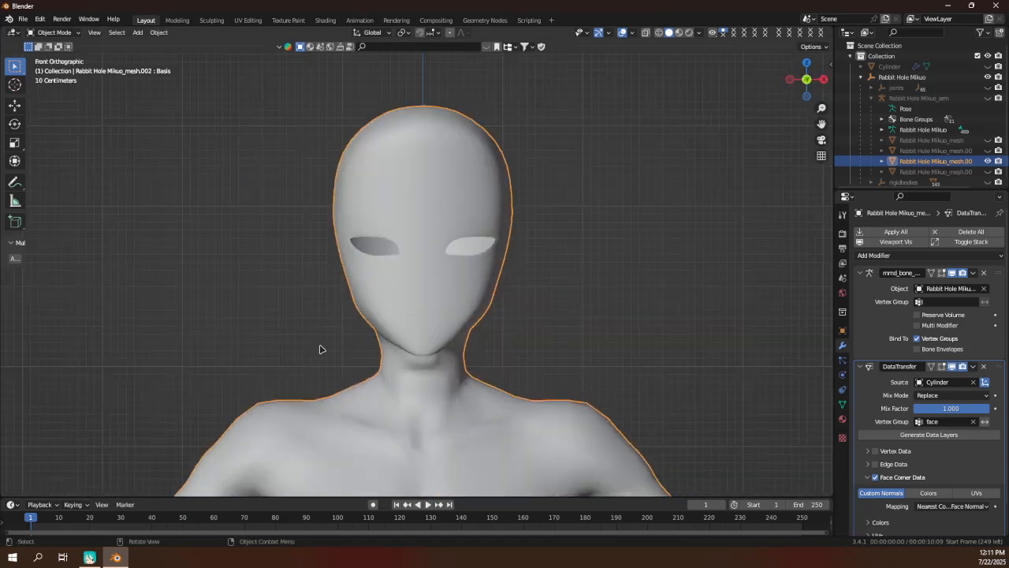
click(972, 366)
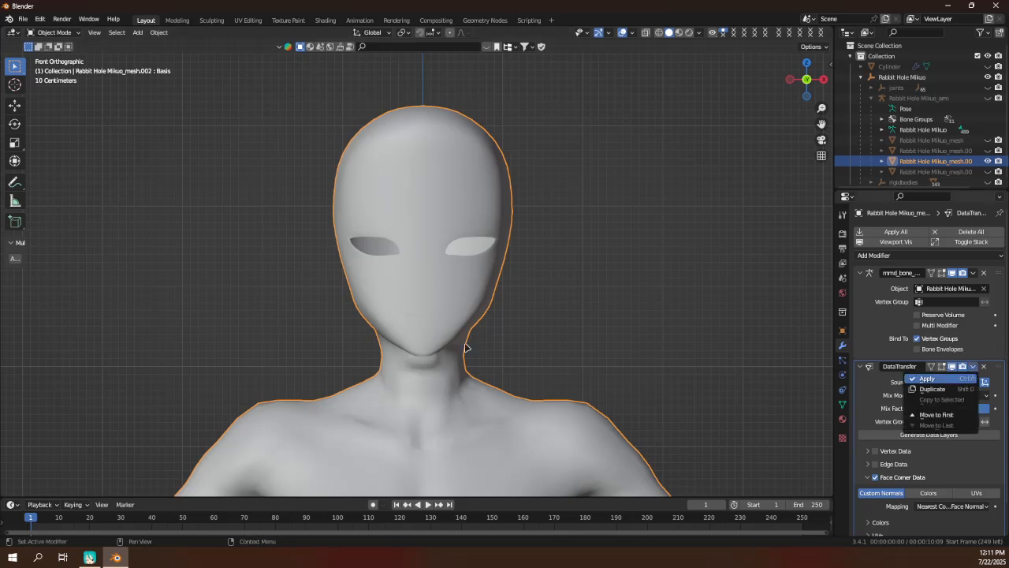
key(Return)
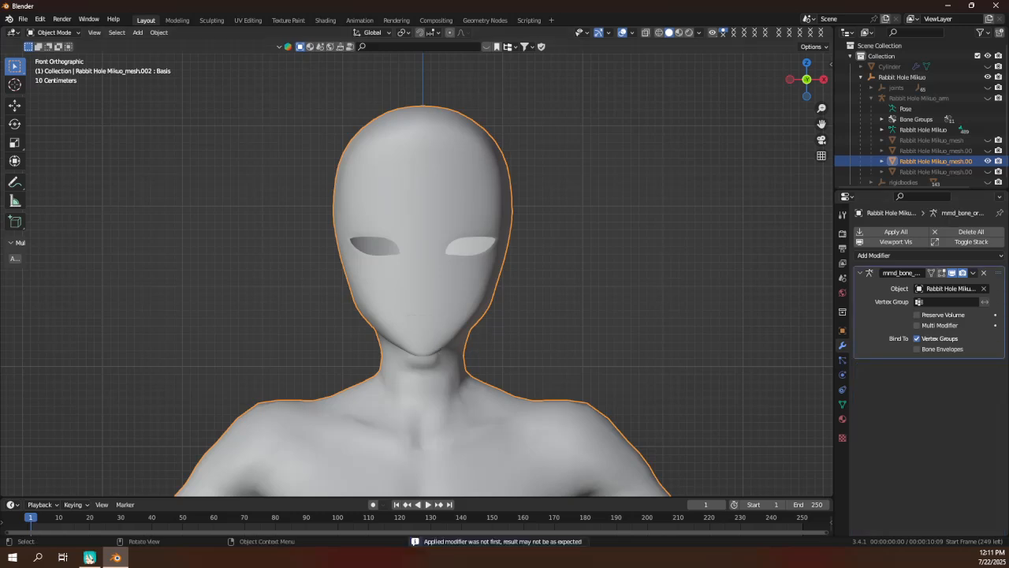
Switch to the Modeling workspace in right side view and add a new vertex group named nose.
middle_drag(46, 254, 245, 210)
click(172, 22)
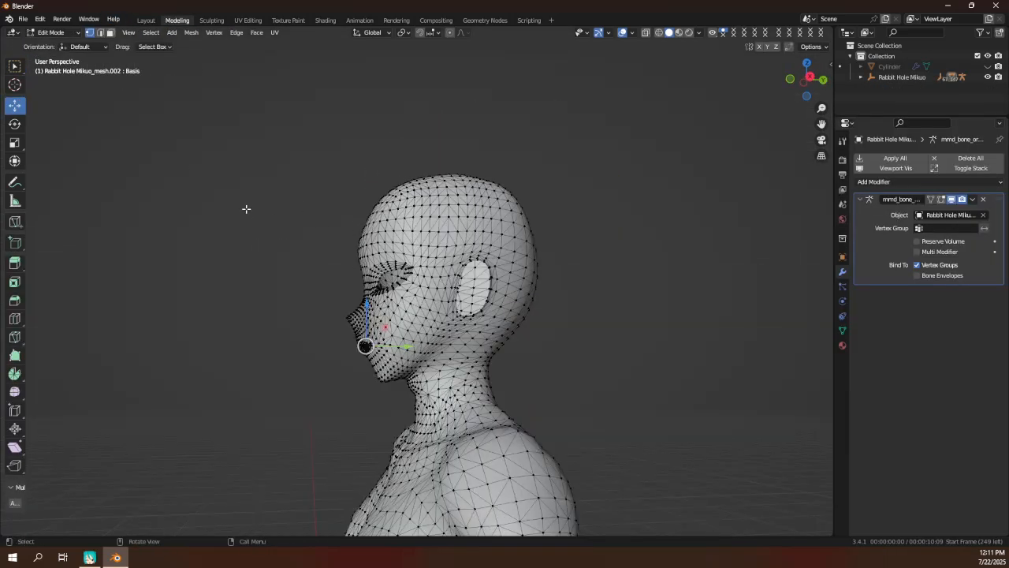
key(KP_3)
scroll(367, 379, up, 4)
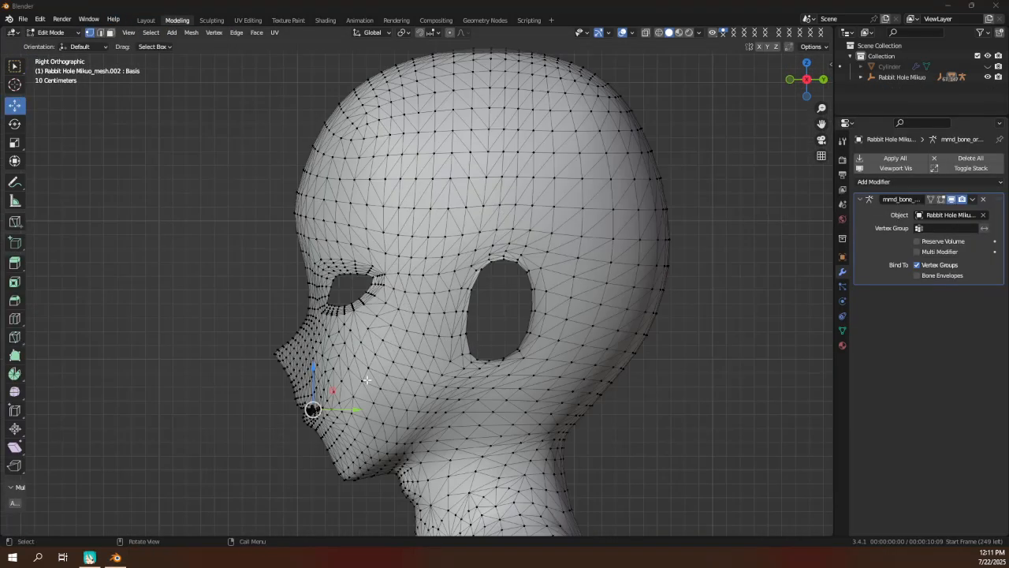
click(842, 330)
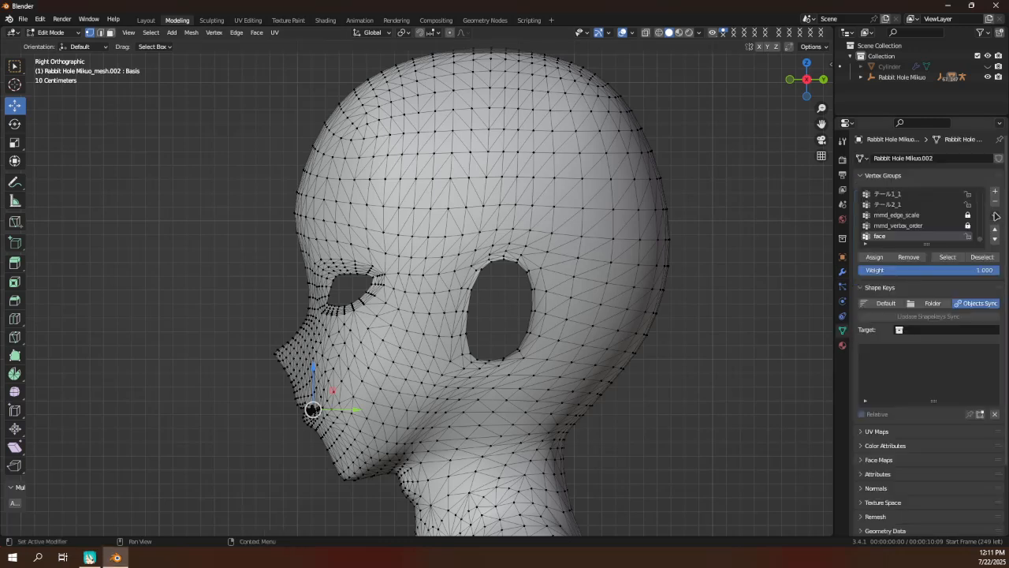
click(995, 190)
double_click(881, 236)
text(nd)
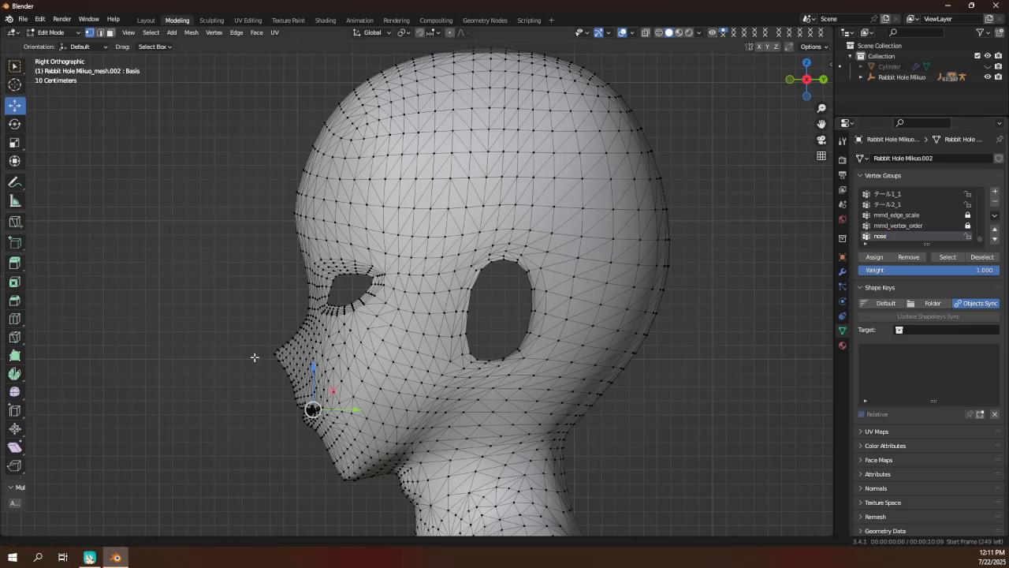
Set up circle selection with a radius of 41 and turn on X-ray to select through the mesh.
scroll(236, 363, up, 6)
drag(14, 66, 68, 107)
scroll(344, 223, down, 3)
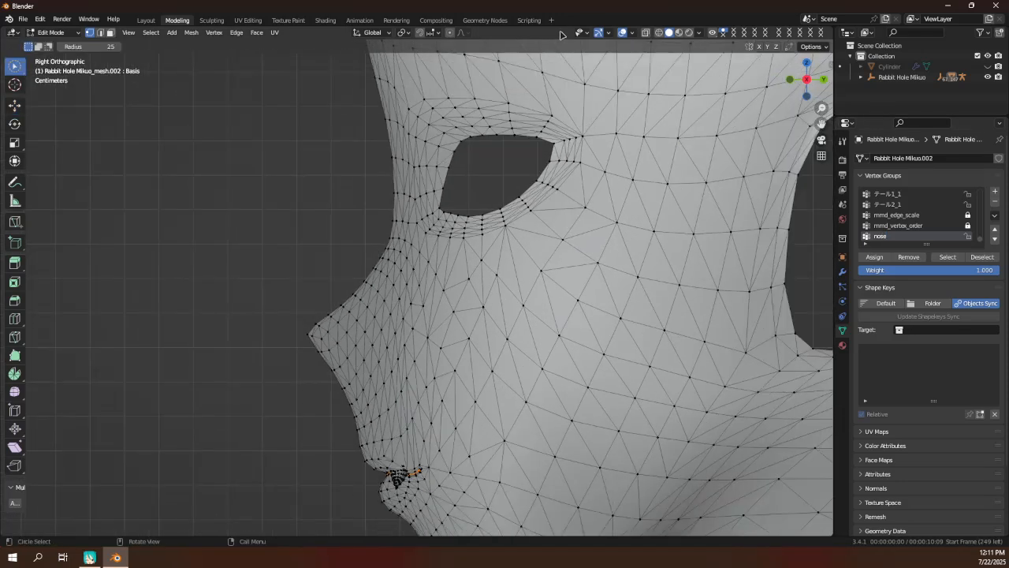
click(644, 32)
scroll(353, 324, up, 2)
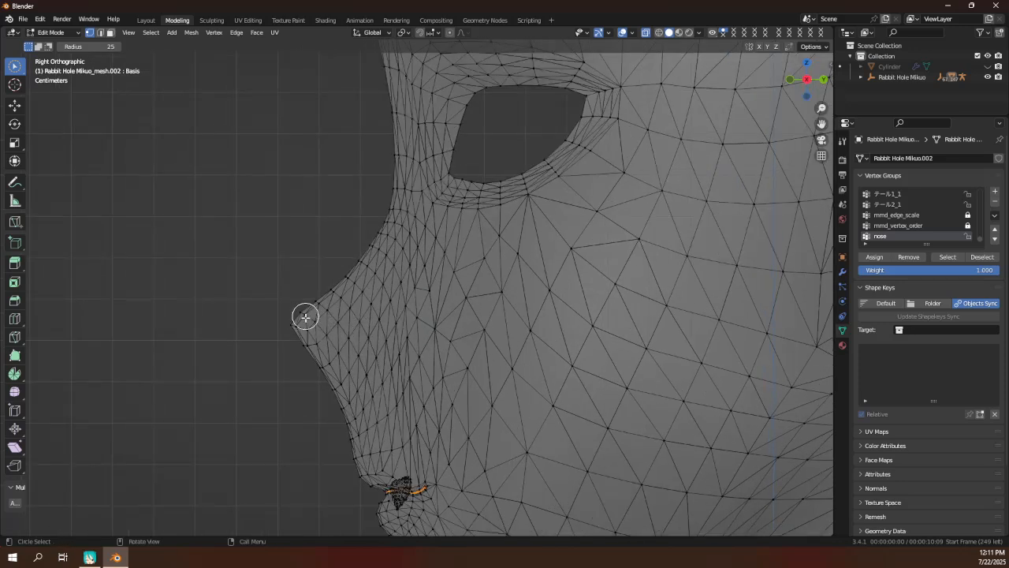
scroll(300, 320, down, 1)
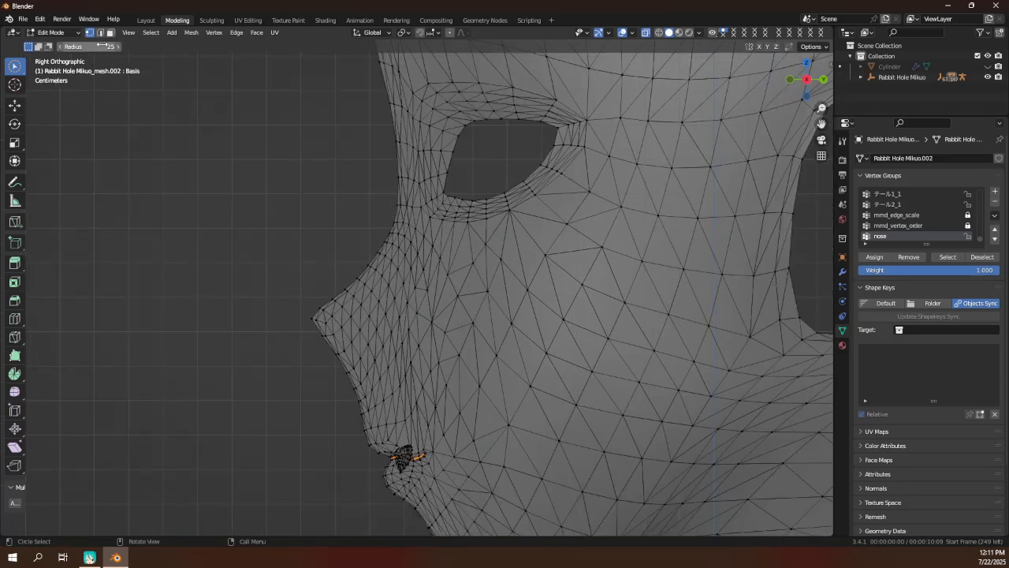
drag(109, 46, 117, 46)
Select the nose vertices in side view, from the tip up to the bridge and along the underside.
mouse_move(301, 327)
mouse_down()
mouse_move(334, 298)
mouse_move(318, 345)
mouse_move(327, 352)
mouse_move(365, 332)
mouse_move(368, 306)
mouse_move(349, 288)
mouse_move(383, 233)
mouse_move(398, 239)
mouse_up()
drag(403, 244, 383, 288)
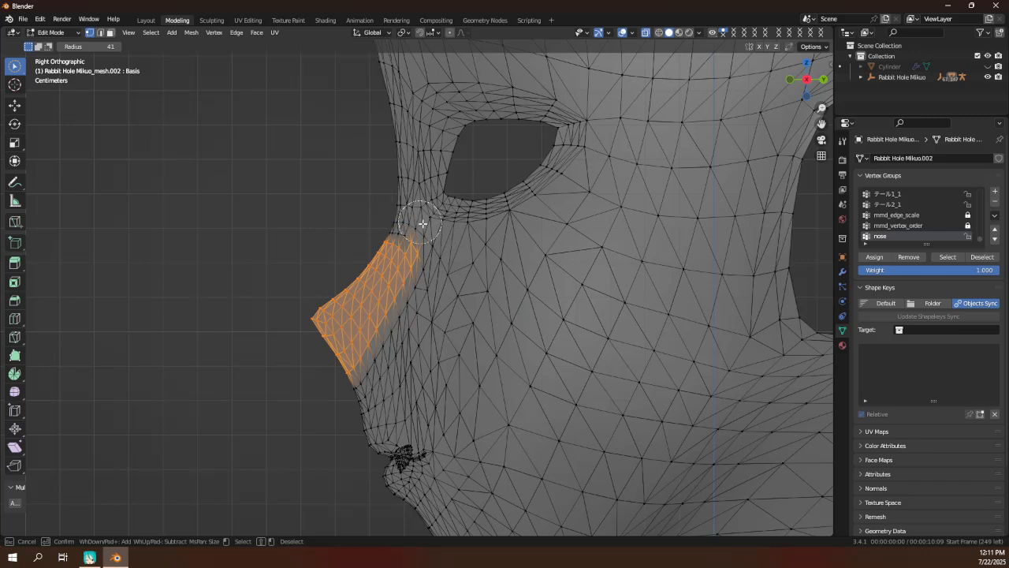
right_click(442, 241)
scroll(487, 262, down, 3)
scroll(481, 276, up, 3)
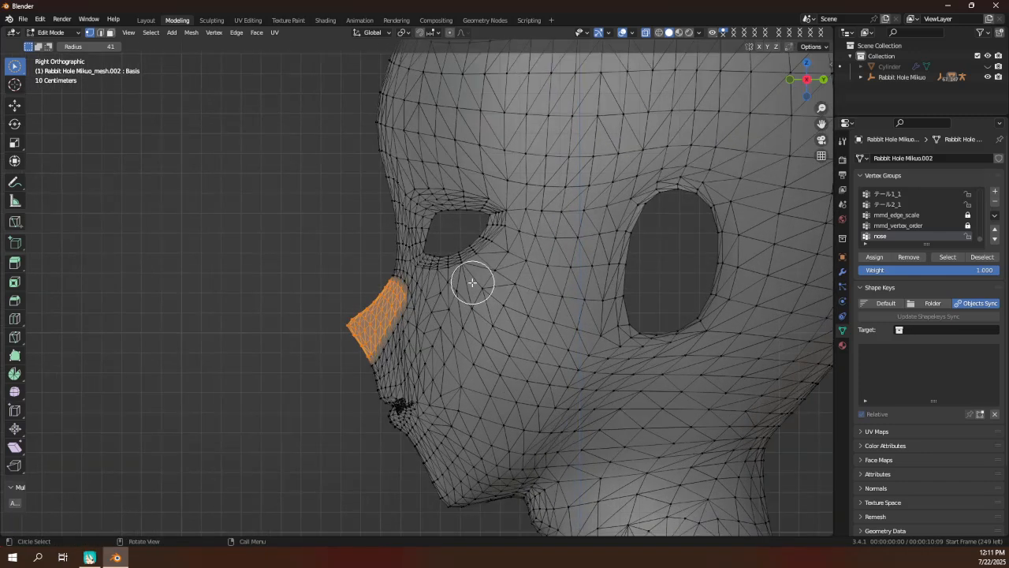
scroll(439, 293, up, 3)
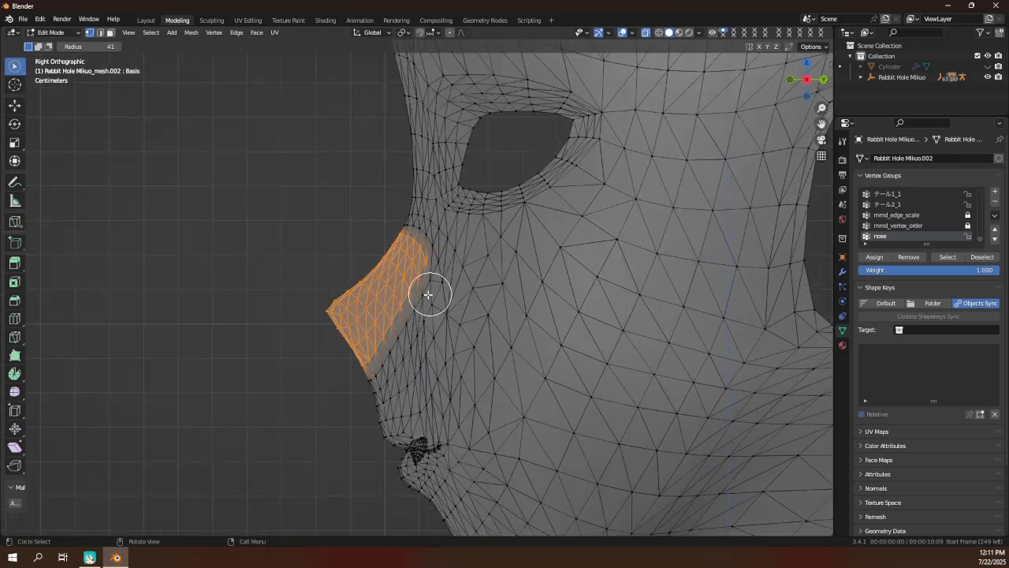
scroll(378, 331, up, 1)
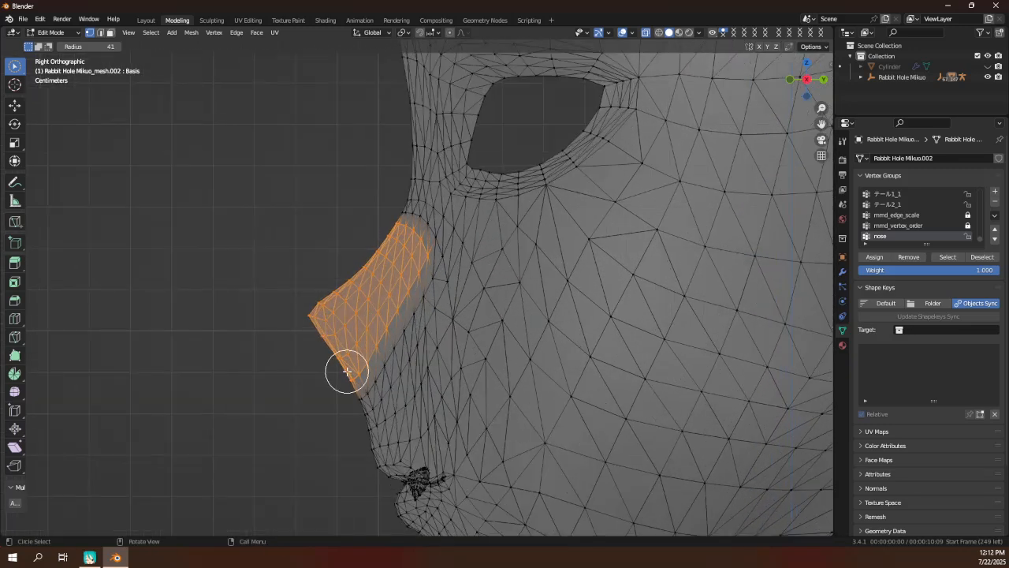
mouse_move(349, 372)
mouse_down()
mouse_move(355, 382)
mouse_move(425, 276)
mouse_move(398, 303)
mouse_up()
scroll(368, 322, down, 5)
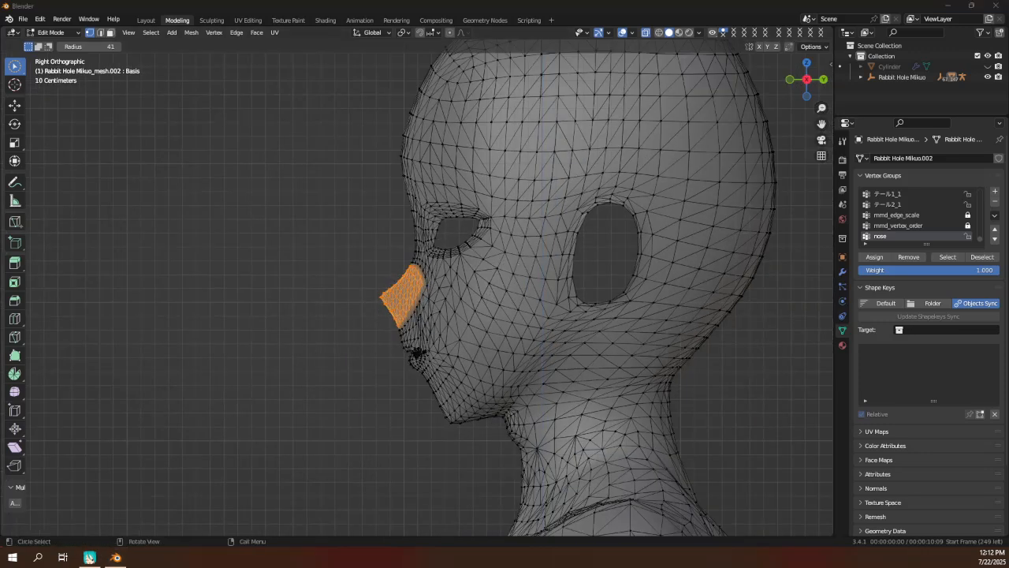
scroll(414, 291, up, 3)
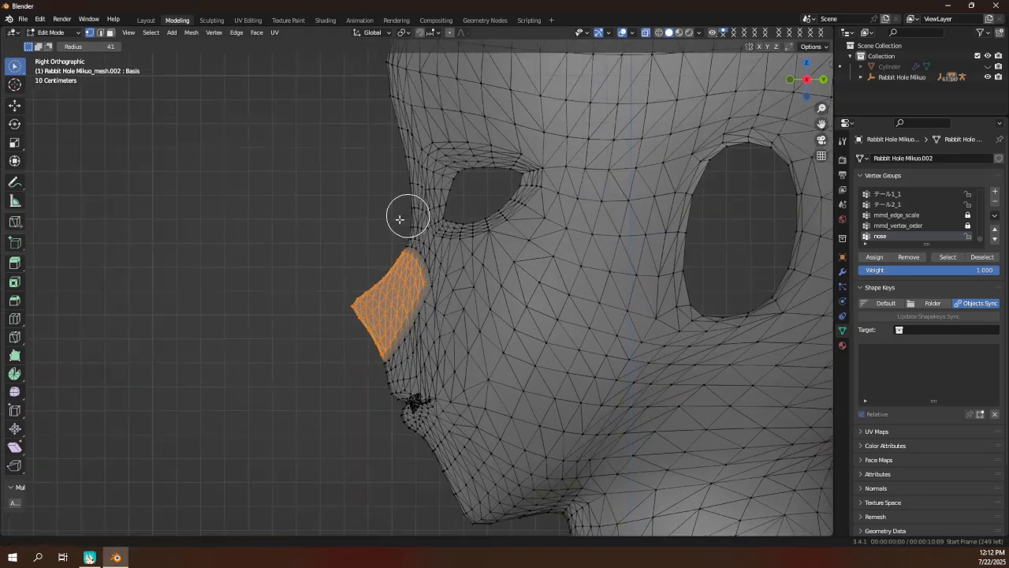
shift+middle_drag(406, 216, 368, 227)
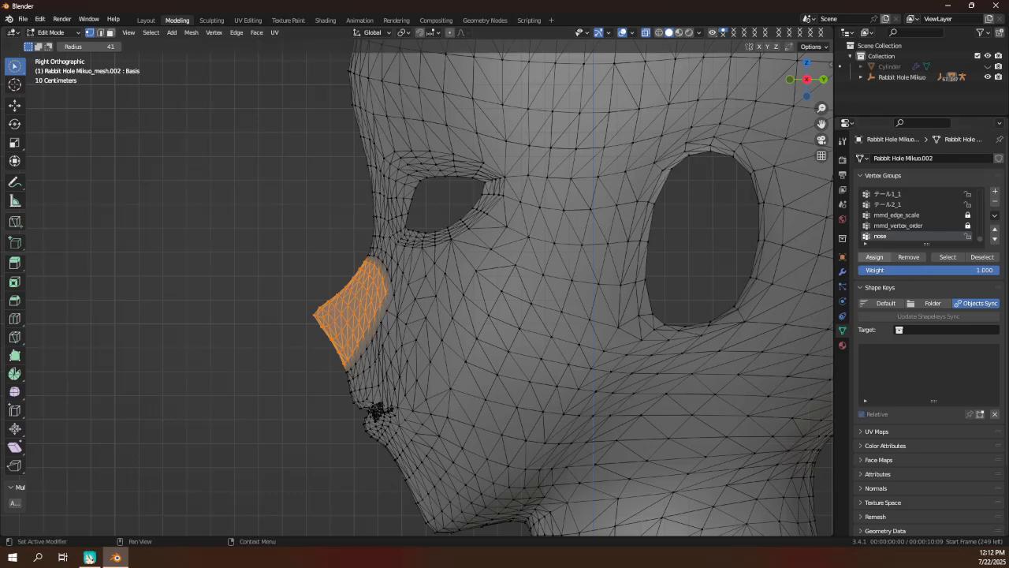
Enter Weight Paint mode with the nose group active and turn on the wireframe overlay.
click(58, 37)
click(52, 93)
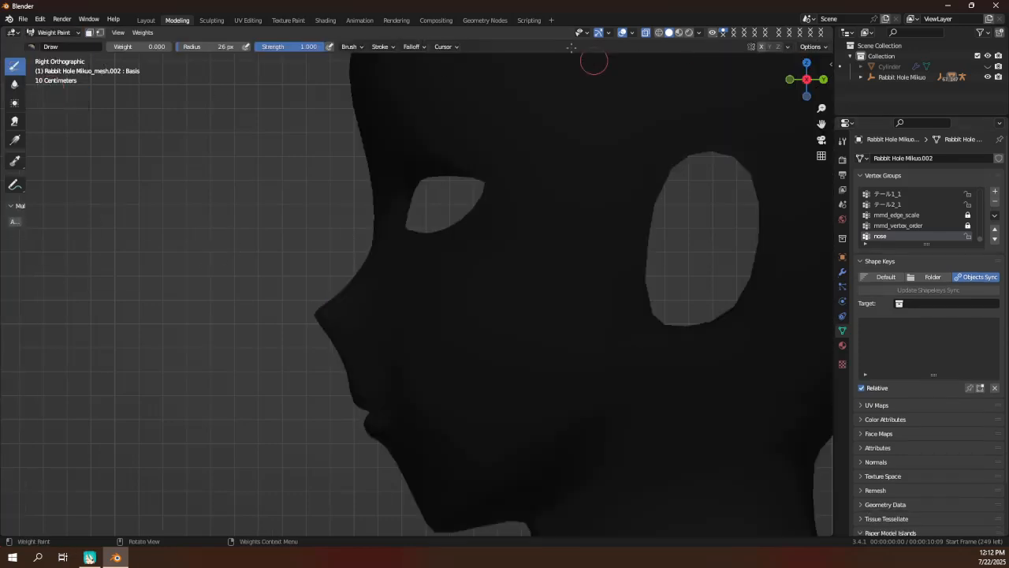
click(632, 33)
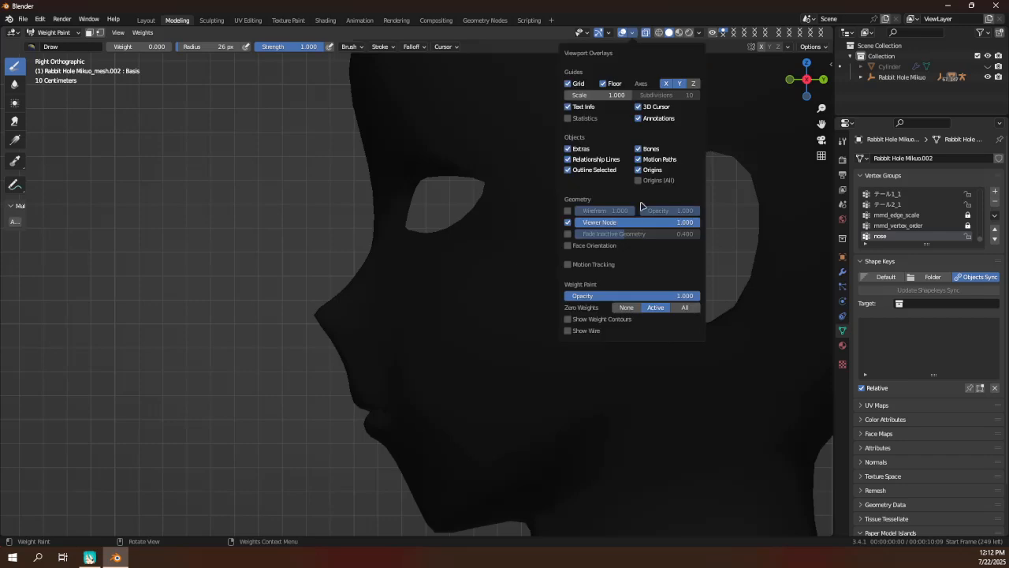
click(568, 210)
Choose the Gradient tool and restrict painting to the selected nose vertices with vertex selection masking.
click(14, 139)
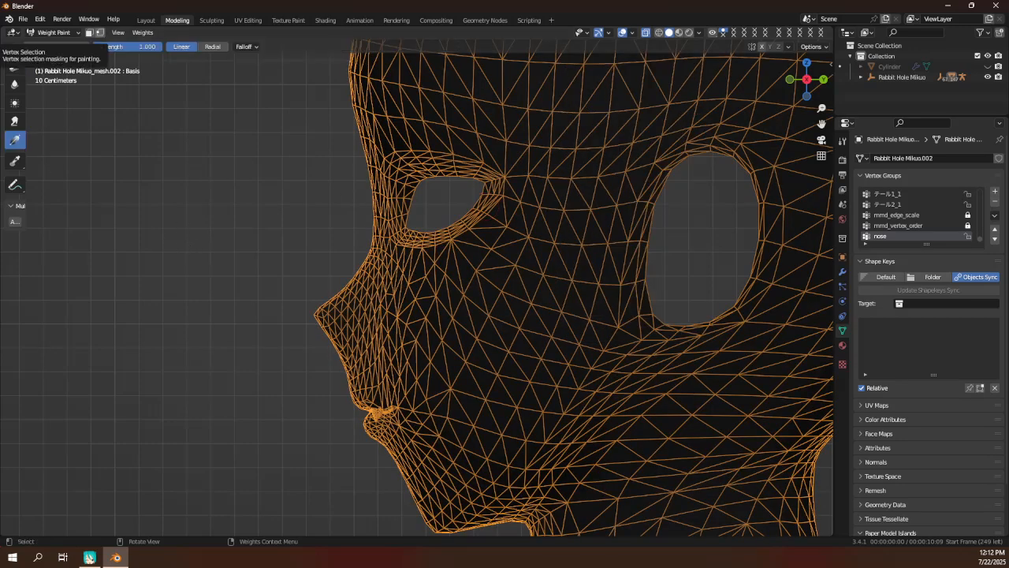
click(100, 33)
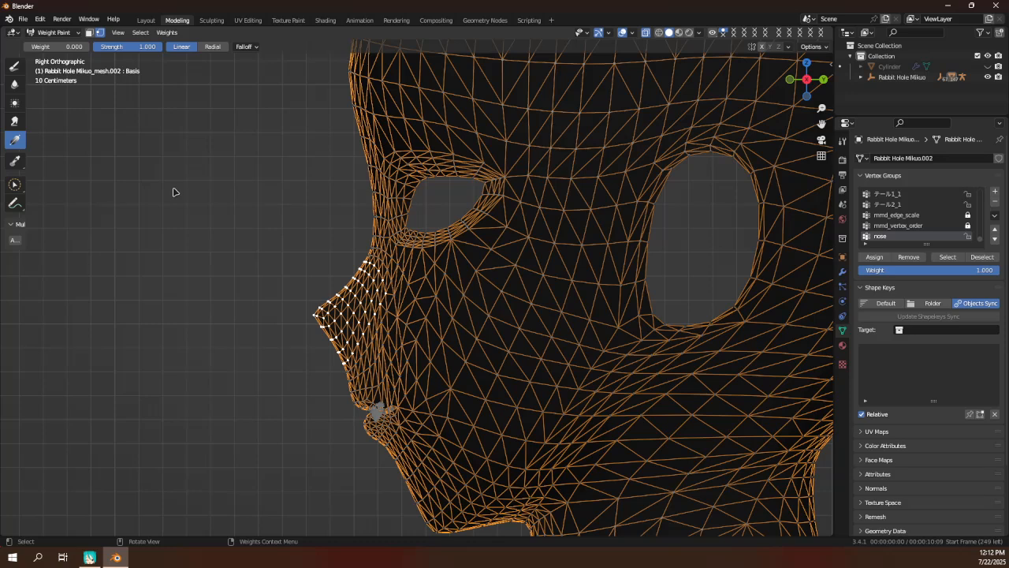
scroll(334, 304, up, 3)
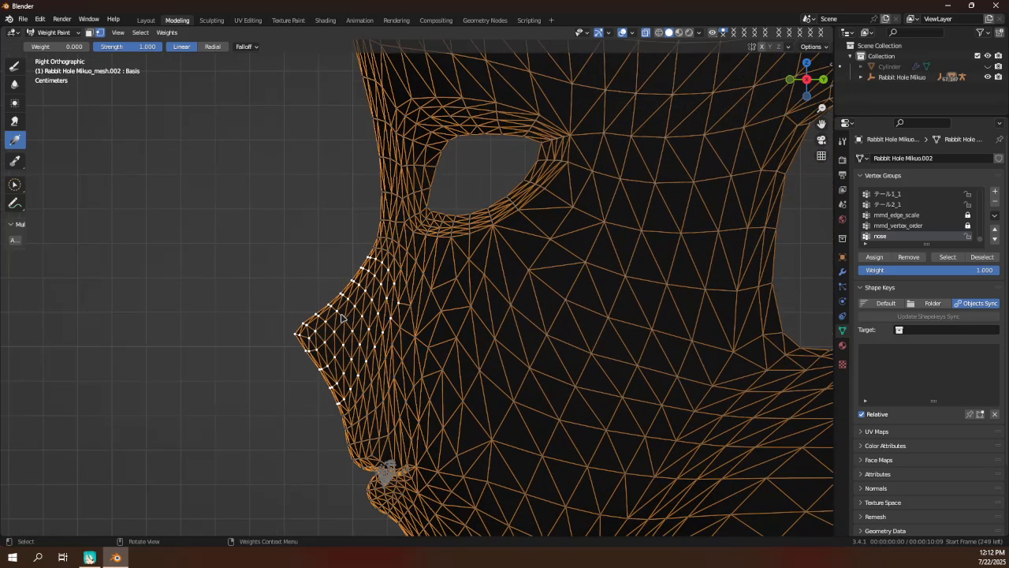
Draw a linear weight gradient of strength 1 across the nose, running from weight 1 at the tip back toward the cheek.
click(66, 48)
text(1)
key(Return)
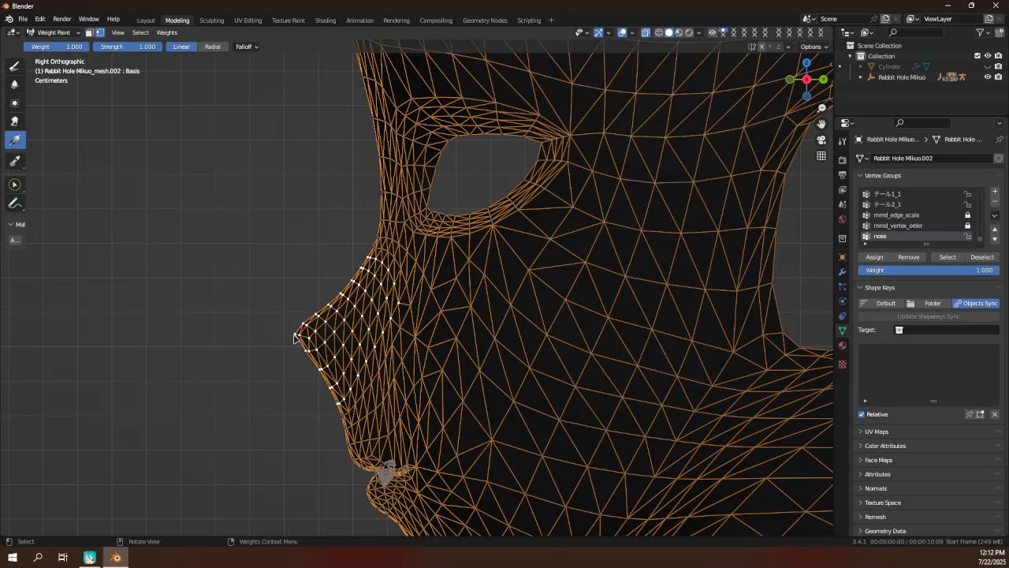
drag(295, 337, 479, 372)
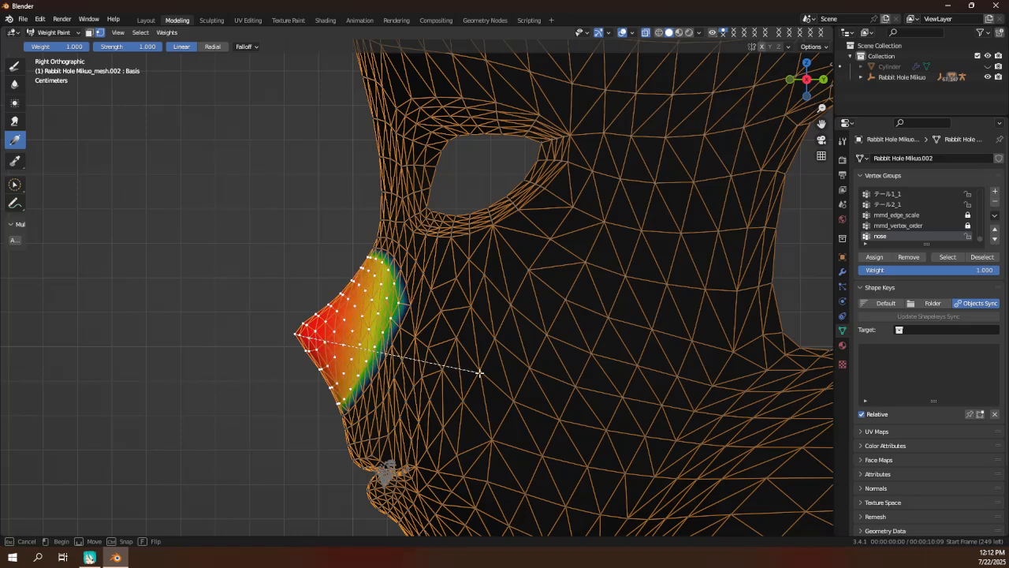
drag(471, 371, 420, 369)
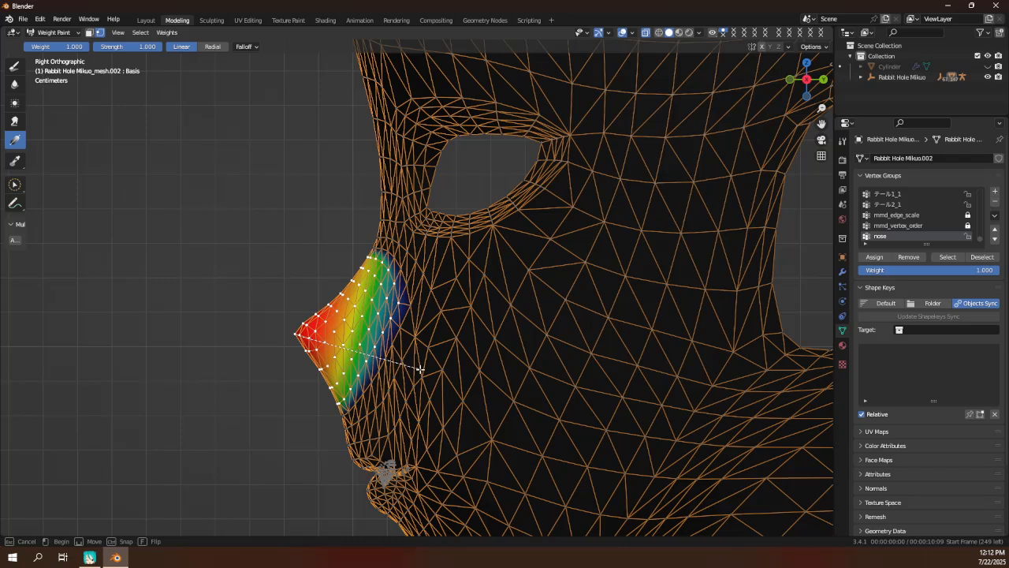
drag(421, 368, 427, 376)
middle_drag(426, 376, 556, 371)
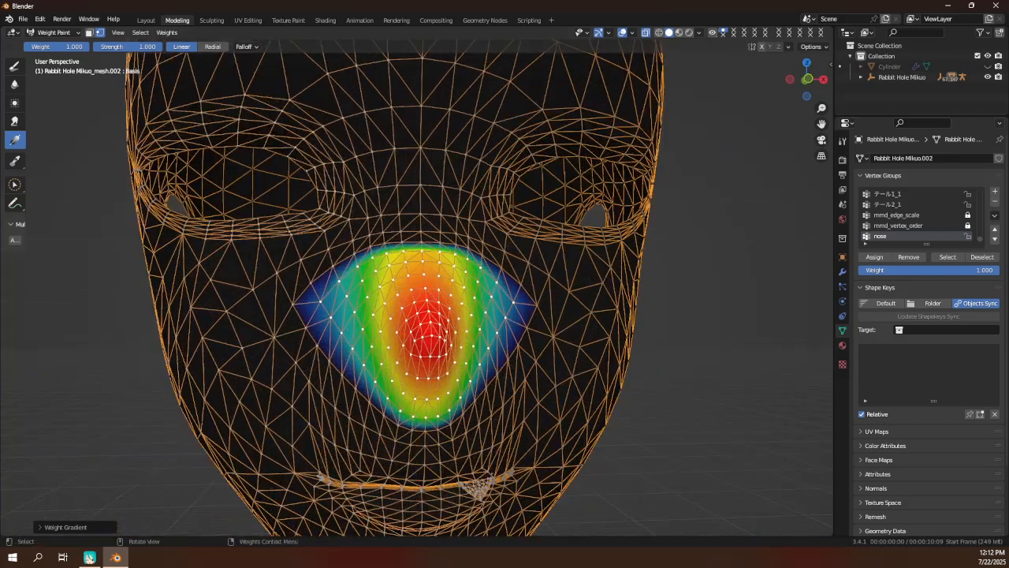
middle_drag(517, 266, 498, 280)
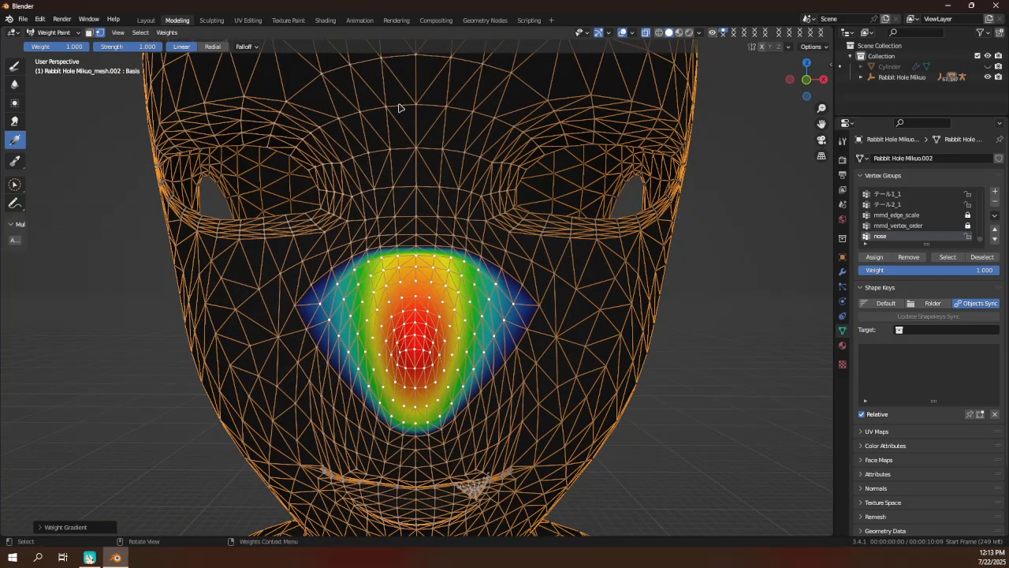
Turn off vertex selection masking and smooth the nose group's weights twice.
click(99, 32)
click(142, 32)
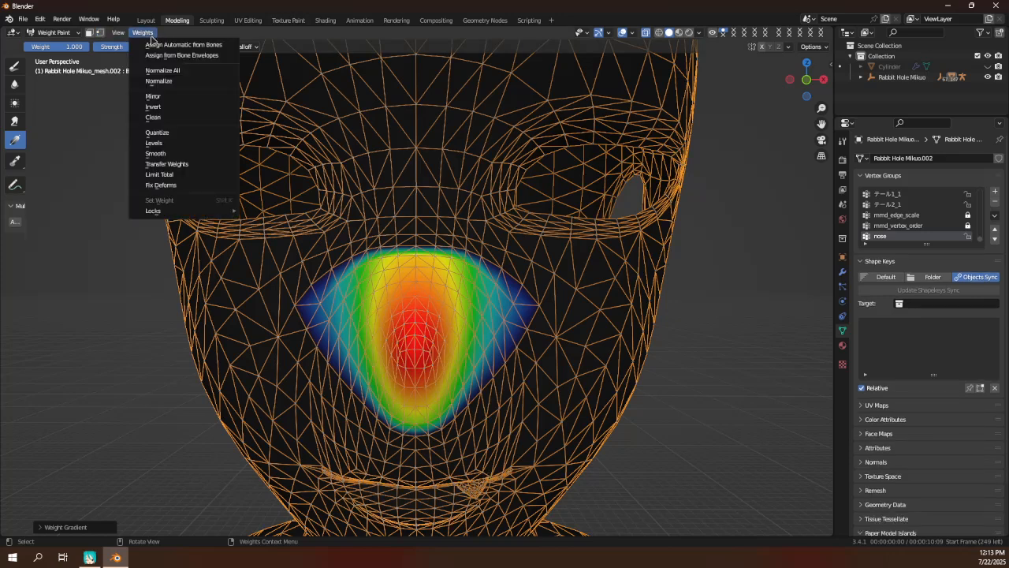
click(165, 154)
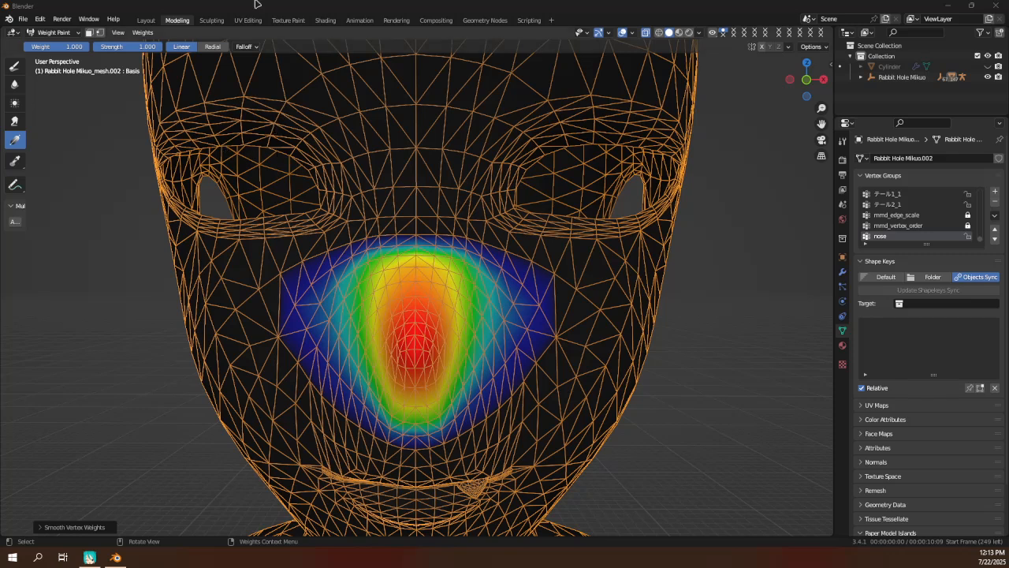
click(142, 33)
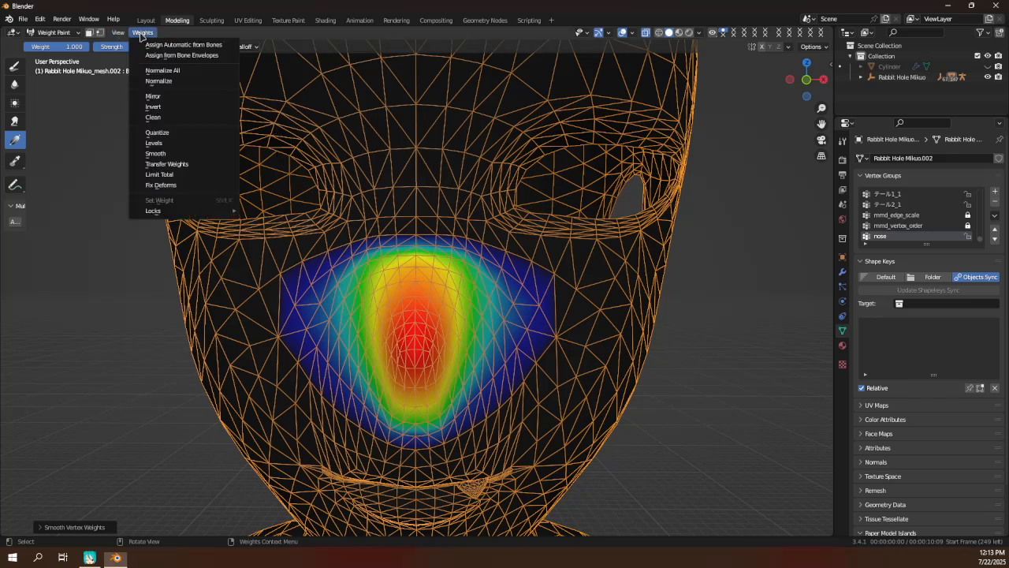
click(169, 154)
mouse_move(396, 215)
middle_down()
mouse_move(354, 240)
mouse_move(518, 239)
mouse_move(439, 232)
mouse_move(337, 245)
mouse_move(342, 218)
middle_up()
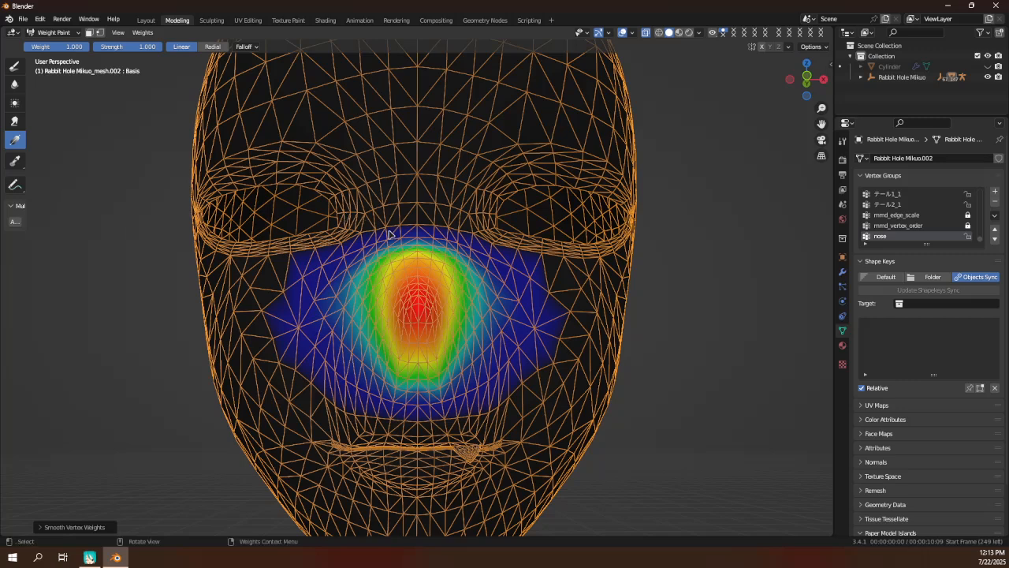
scroll(390, 235, down, 3)
mouse_move(390, 235)
middle_down()
mouse_move(312, 263)
mouse_move(334, 267)
middle_up()
scroll(312, 263, up, 4)
Return to Object Mode with X-ray off and switch to the Layout workspace.
click(53, 32)
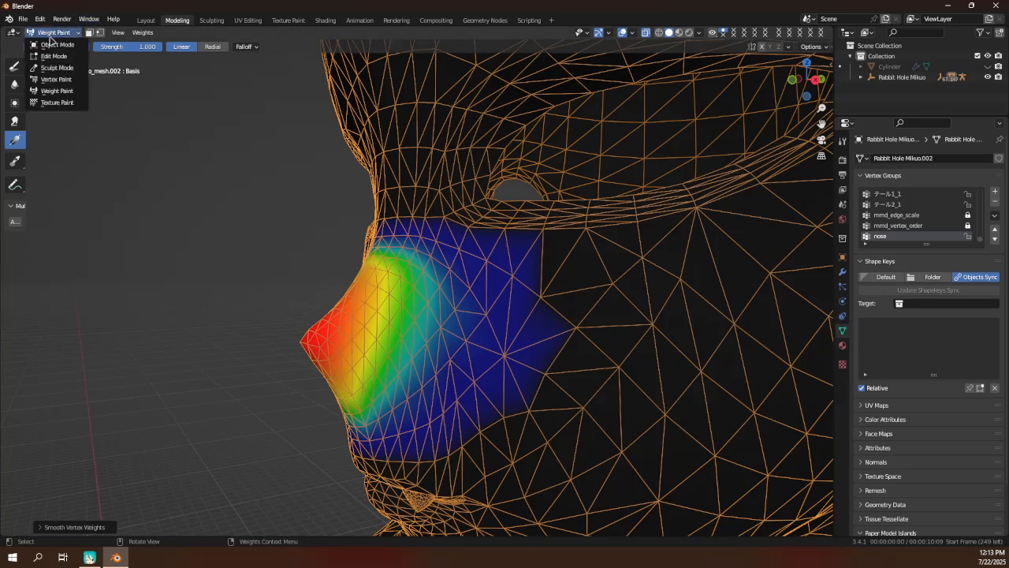
click(52, 45)
middle_drag(378, 241, 544, 252)
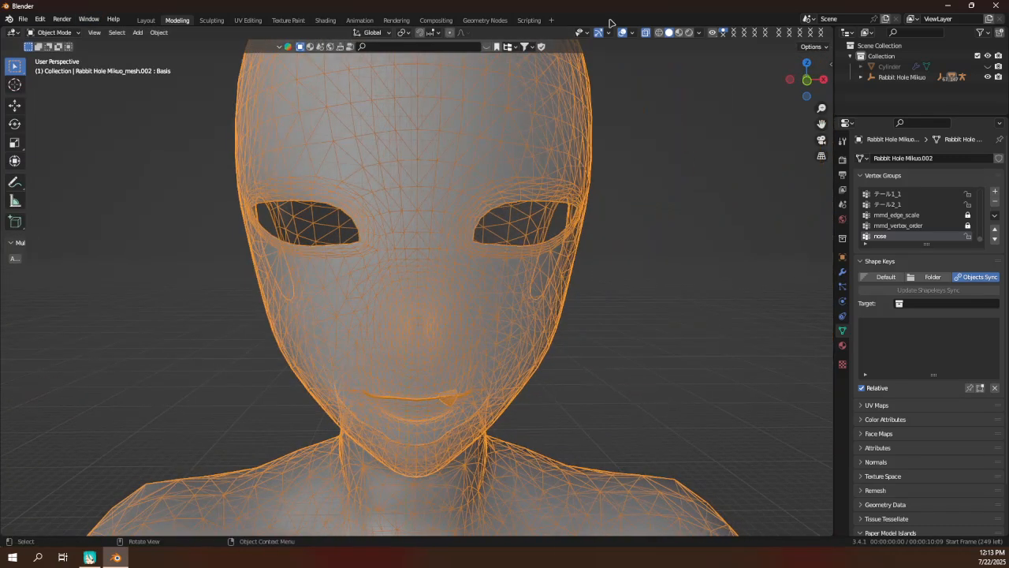
click(645, 32)
click(146, 20)
middle_drag(456, 222, 537, 213)
Add a Data Transfer modifier to the face mesh and limit it to the nose vertex group.
click(864, 255)
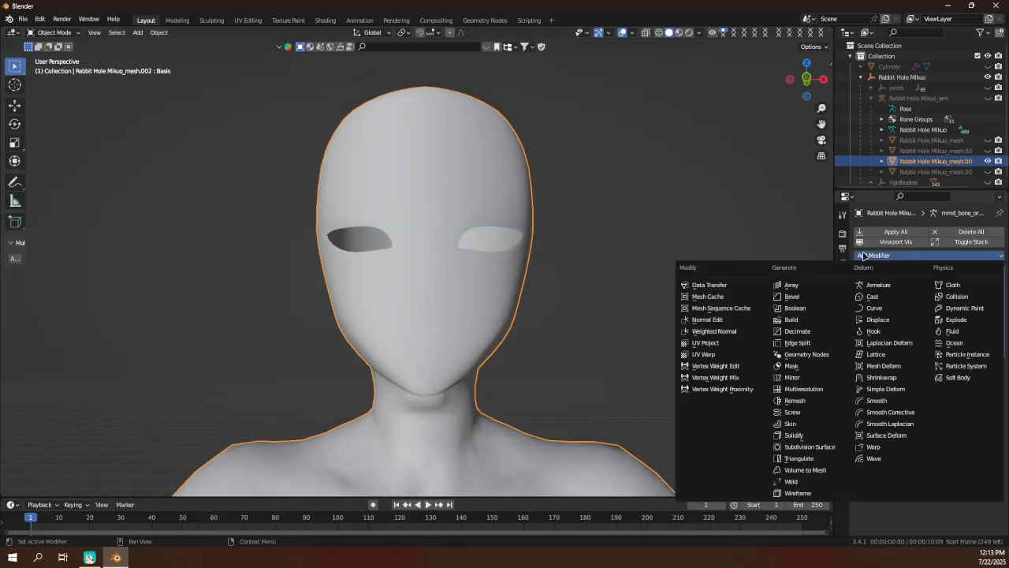
click(710, 285)
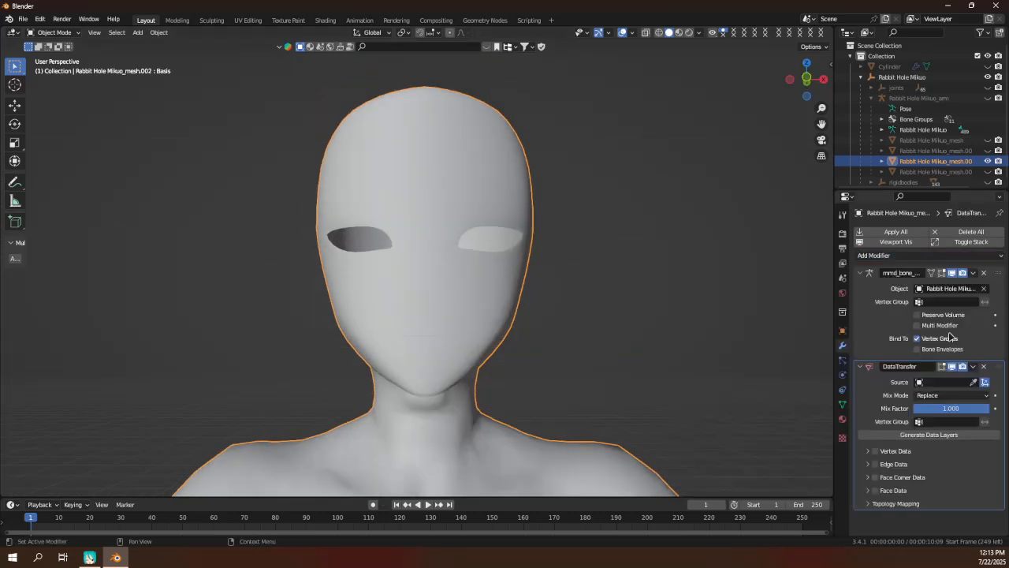
click(950, 423)
text(nose)
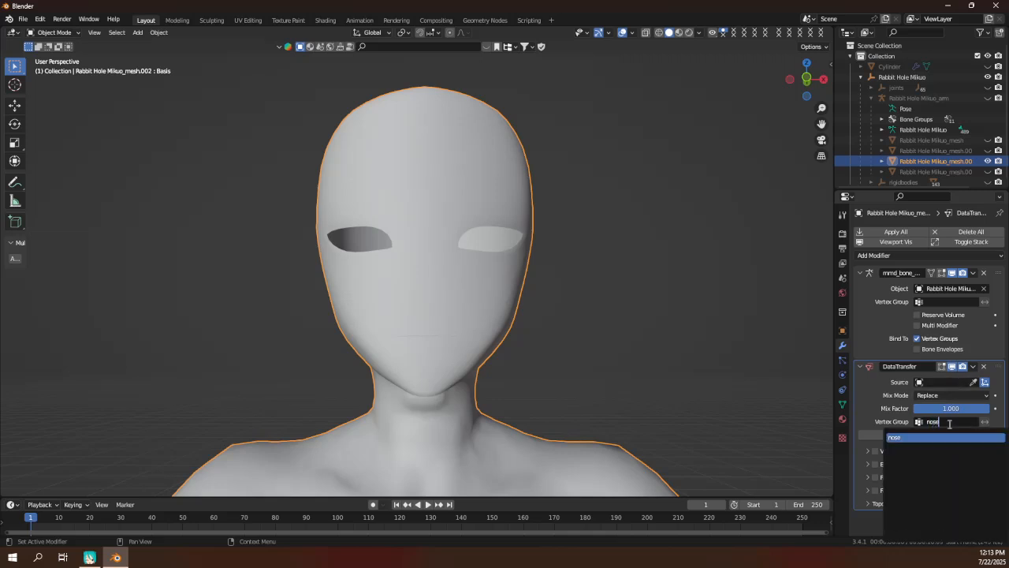
click(929, 438)
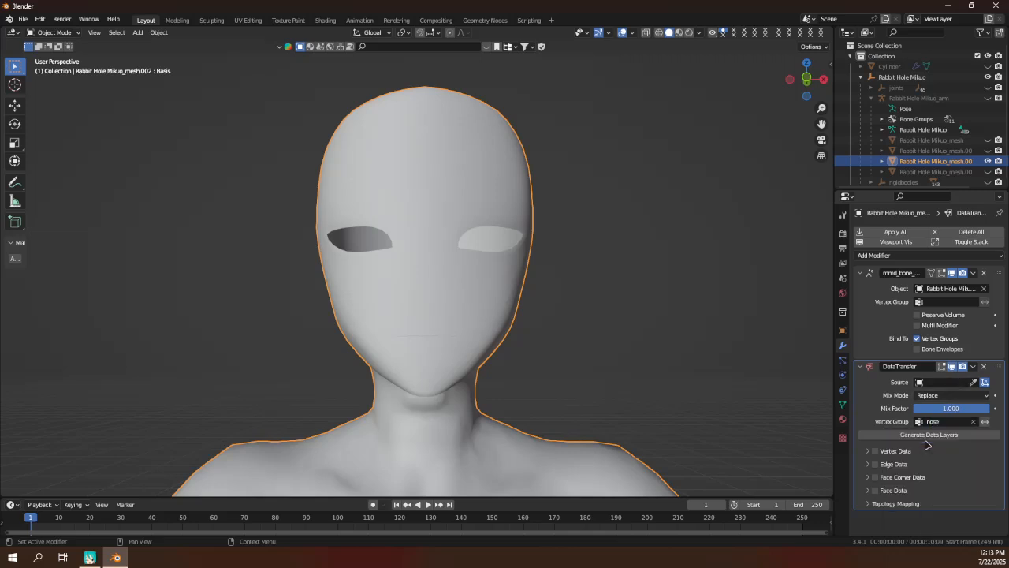
Make the modifier transfer face corner custom normals, with the other Rabbit Hole Mikuo mesh as the source.
click(867, 477)
click(882, 492)
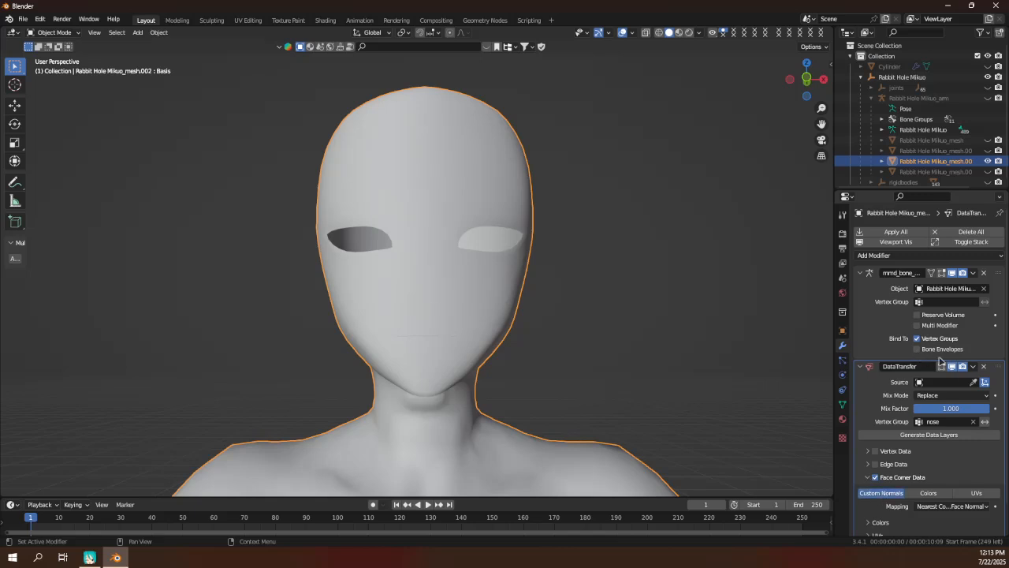
click(973, 381)
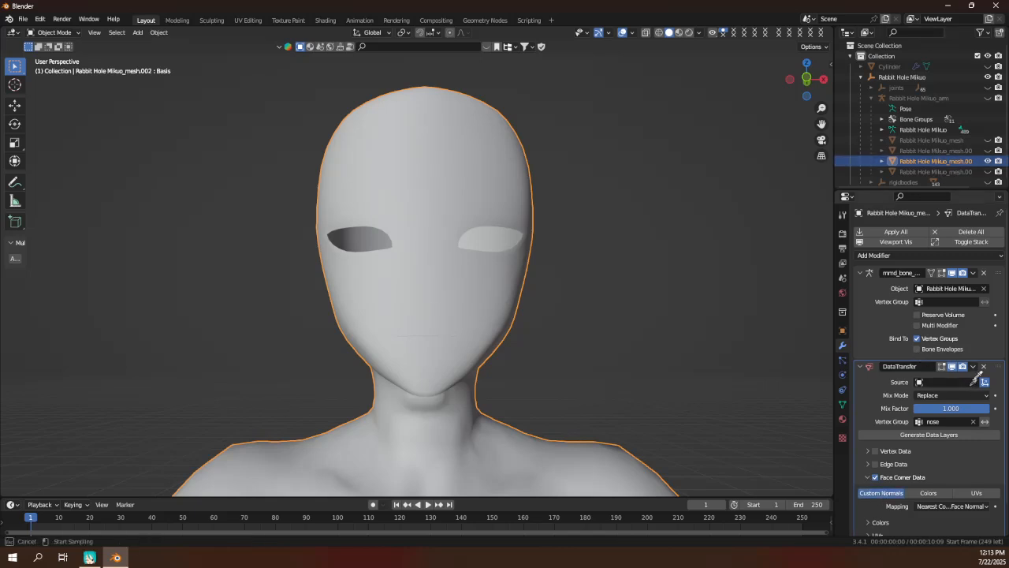
click(951, 161)
middle_drag(552, 359, 563, 327)
click(89, 556)
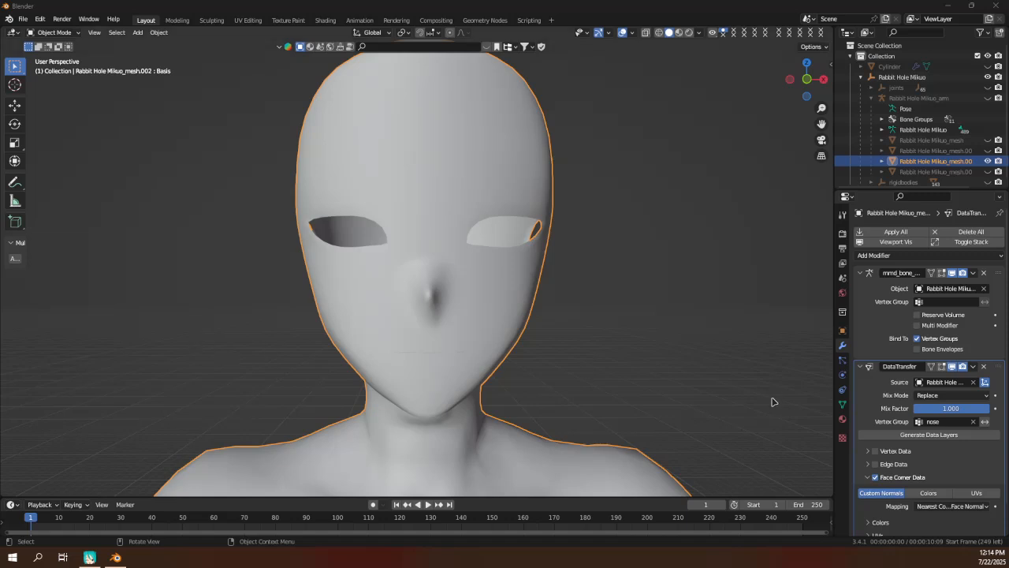
Set the nose Data Transfer modifier's mix factor to 0.8.
click(926, 411)
mouse_move(888, 407)
mouse_down()
mouse_move(820, 406)
mouse_move(865, 407)
mouse_up()
mouse_move(966, 409)
mouse_down()
mouse_move(918, 409)
mouse_move(976, 408)
mouse_move(956, 408)
mouse_up()
click(958, 409)
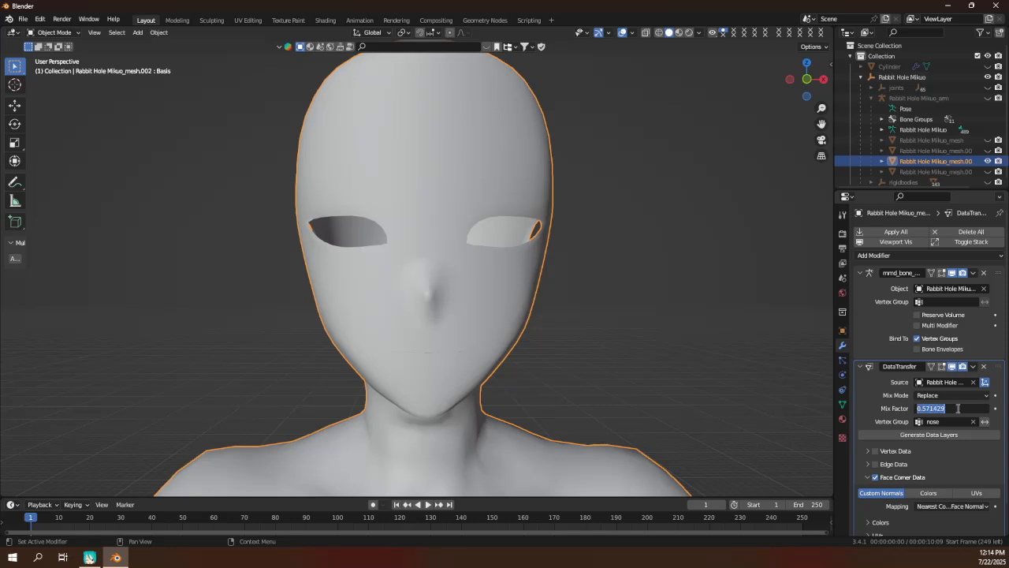
text(0.8)
key(Return)
Check the nose shading from the front and apply the nose Data Transfer modifier.
middle_drag(659, 304, 464, 373)
scroll(593, 317, down, 3)
scroll(557, 305, up, 6)
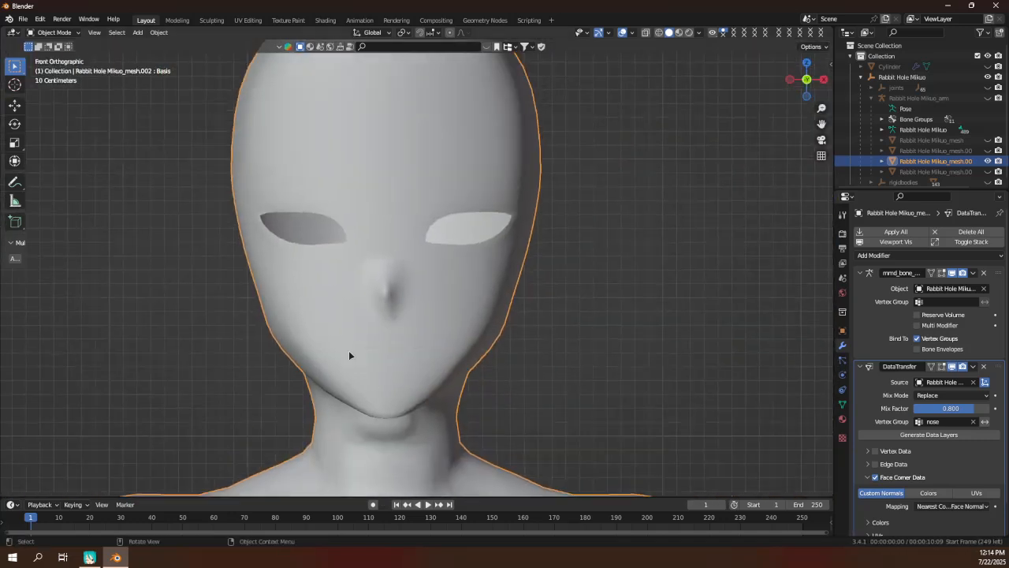
click(89, 557)
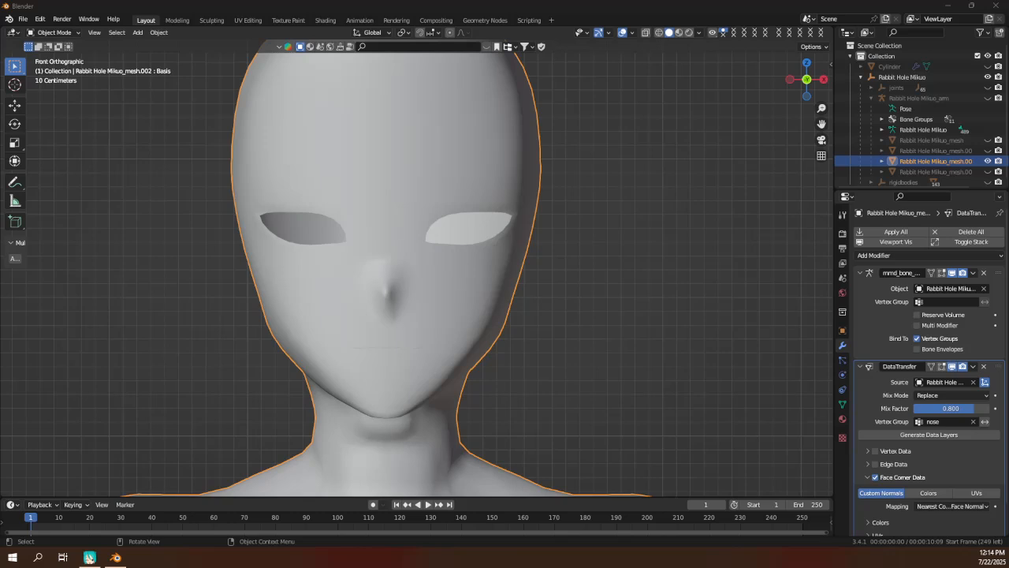
click(973, 366)
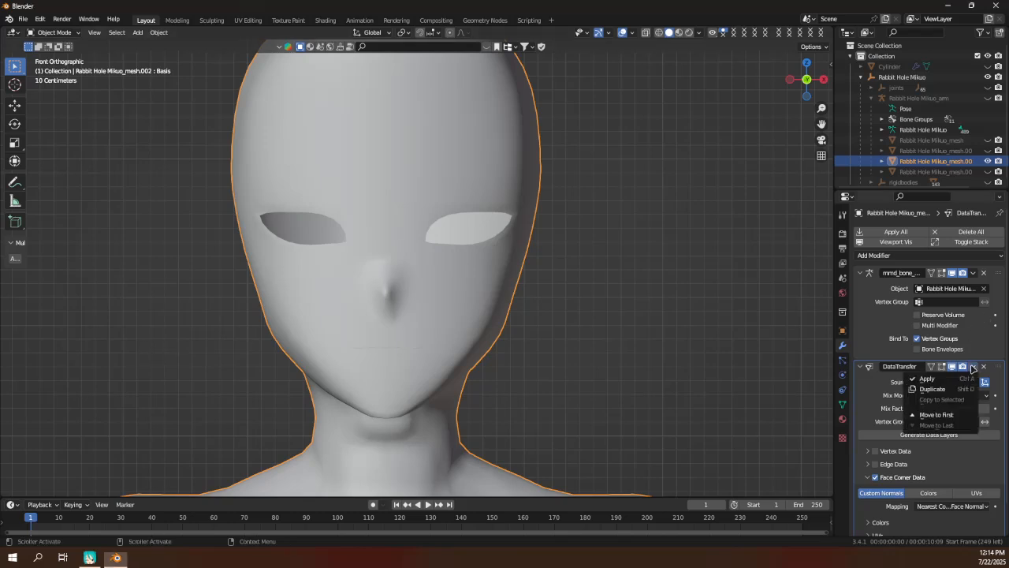
click(960, 380)
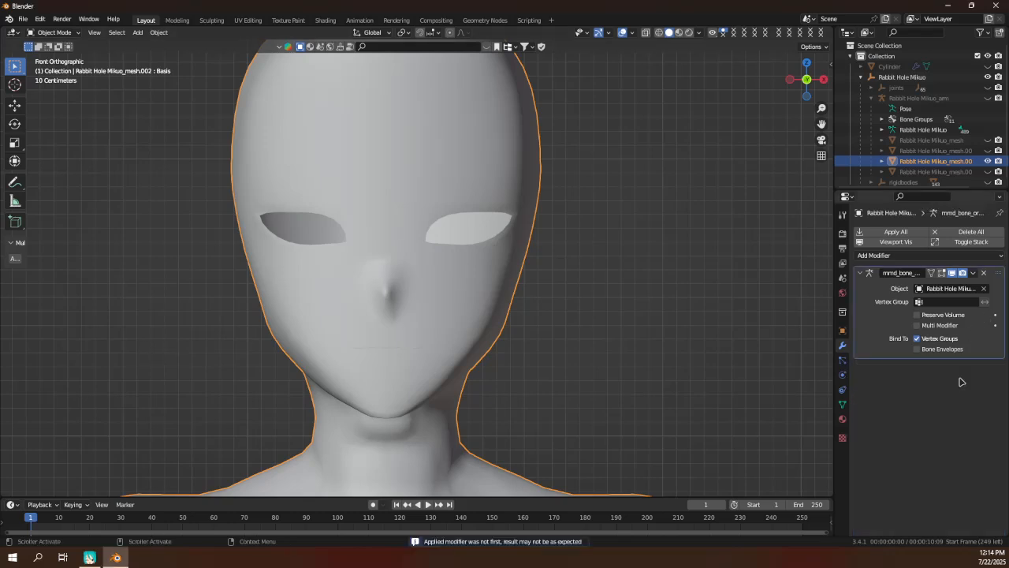
Add a second Data Transfer modifier without a vertex group, transferring face corner custom normals from the other Rabbit Hole Mikuo mesh.
click(891, 256)
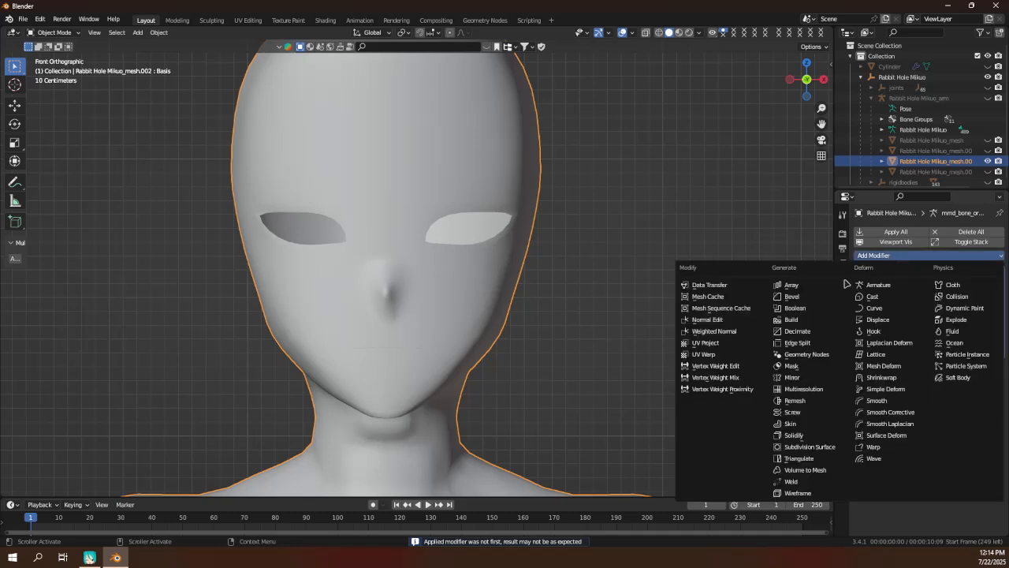
click(737, 286)
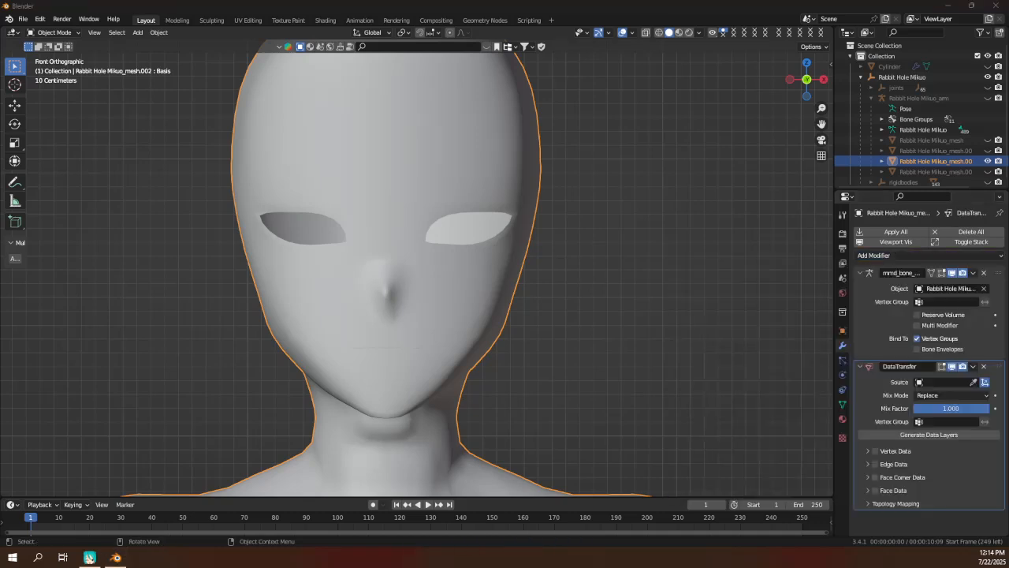
click(973, 382)
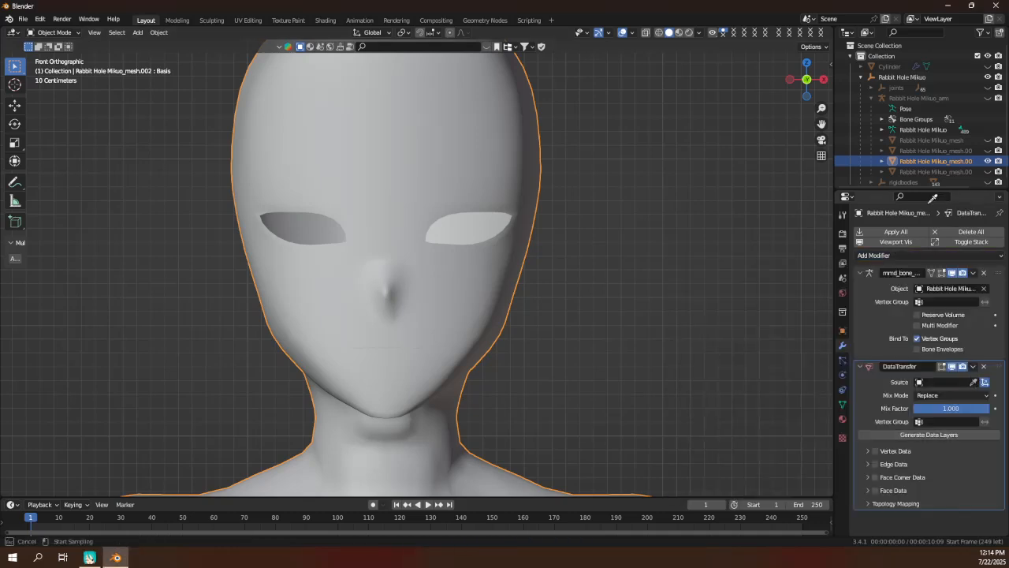
click(927, 168)
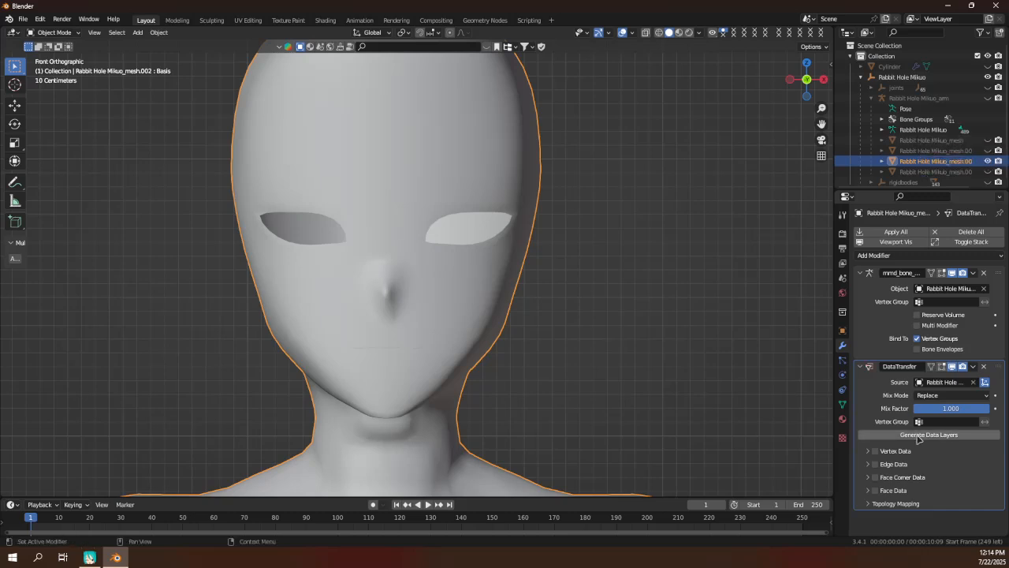
click(874, 477)
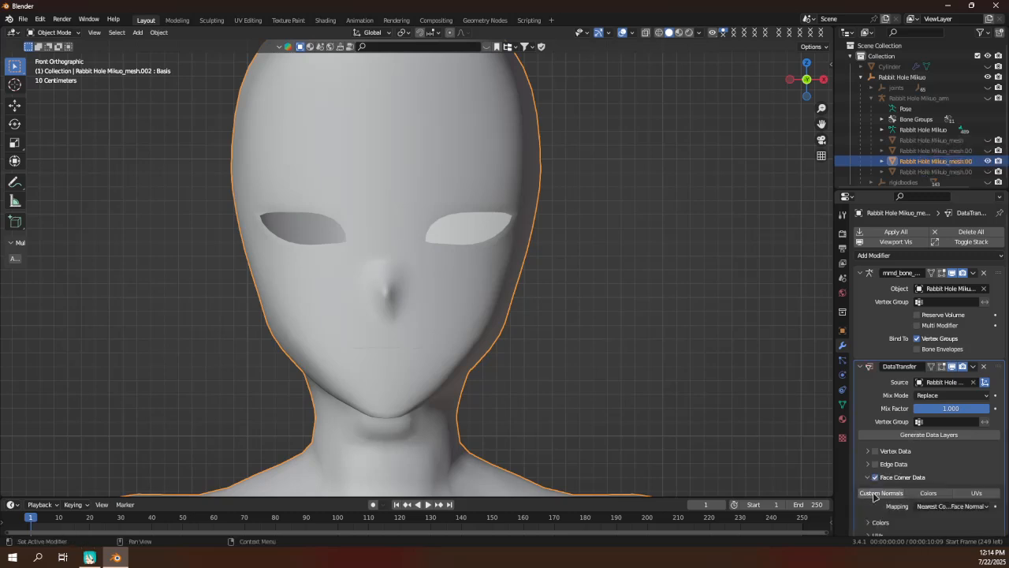
click(877, 493)
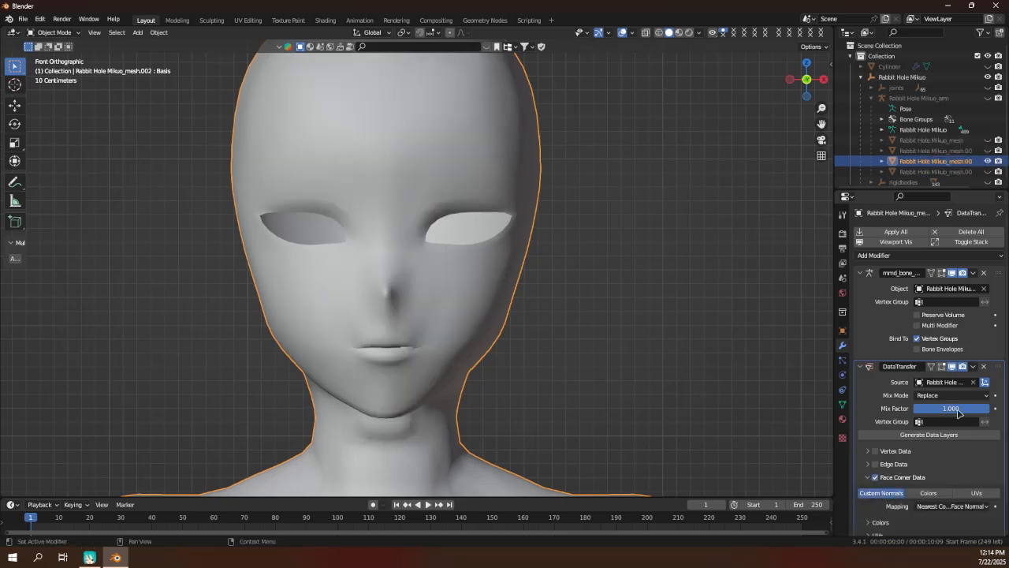
Set the second Data Transfer modifier's mix factor to 0.55.
mouse_move(939, 409)
mouse_down()
mouse_move(867, 409)
mouse_move(970, 409)
mouse_move(898, 409)
mouse_move(915, 409)
mouse_up()
click(89, 558)
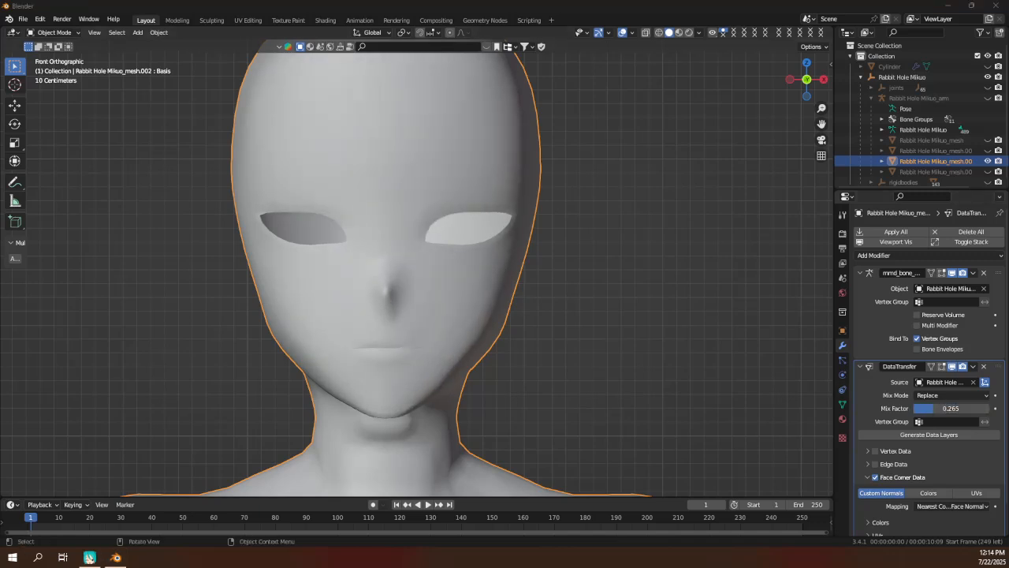
drag(927, 410, 924, 411)
double_click(924, 411)
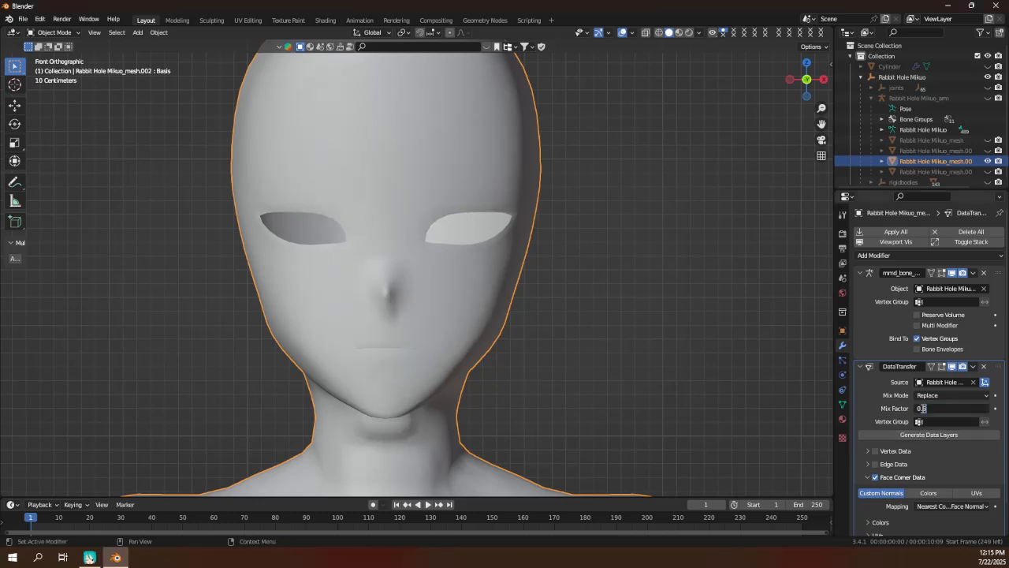
text(0.55)
key(Return)
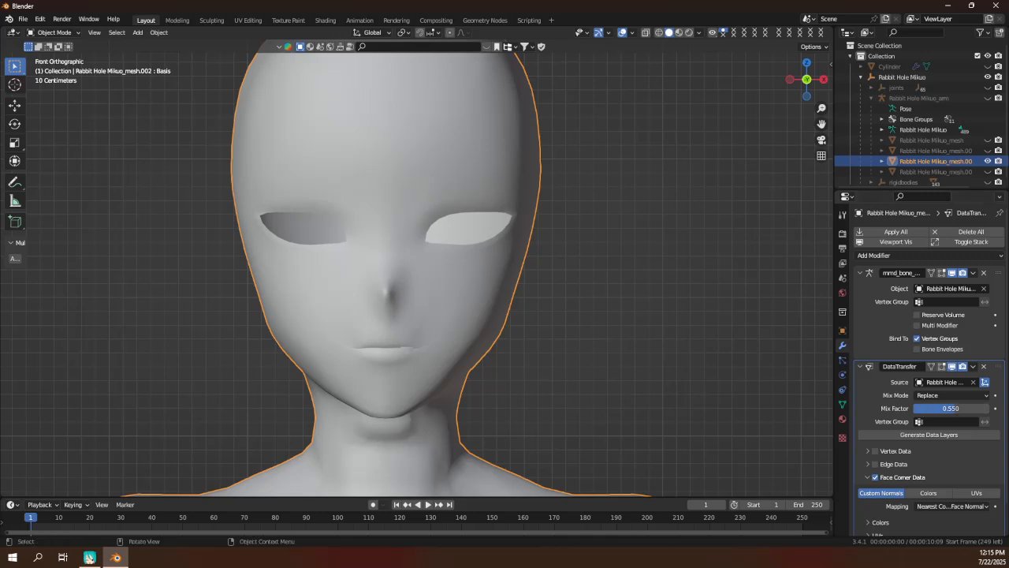
Compare the face shading with and without the second Data Transfer modifier, and apply that modifier.
middle_drag(489, 251, 503, 351)
middle_drag(433, 351, 468, 324)
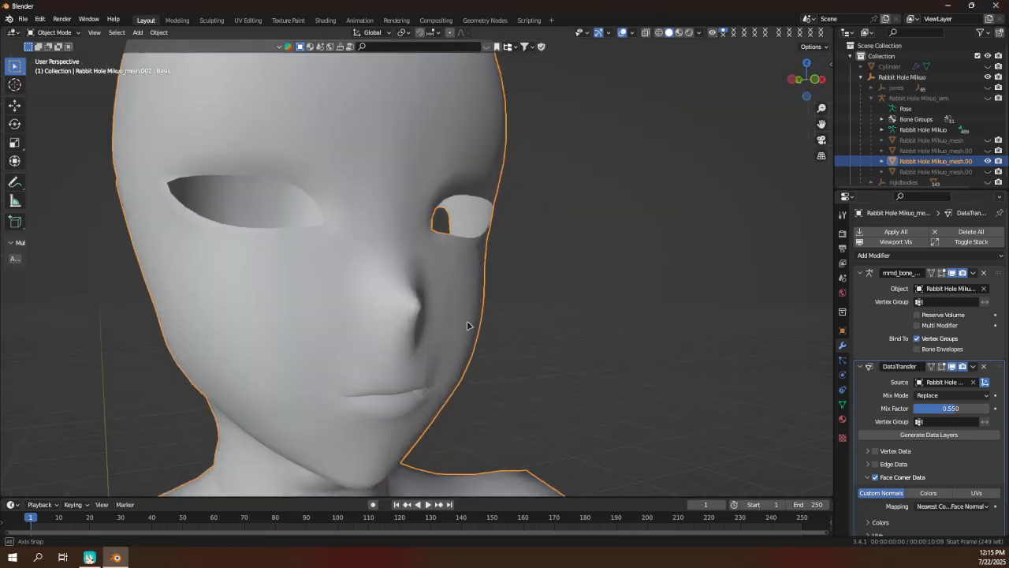
click(951, 367)
click(951, 366)
click(951, 367)
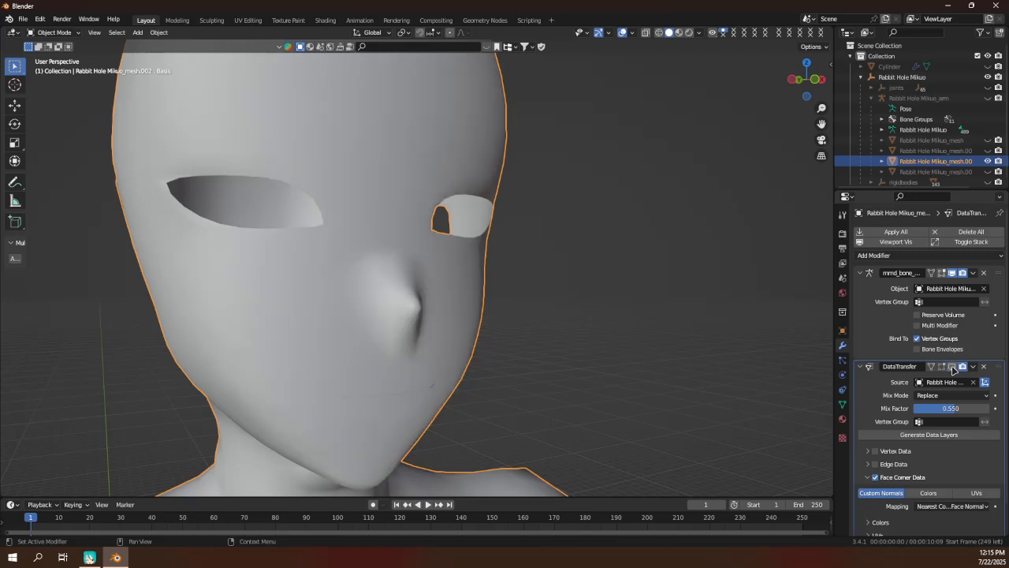
click(952, 367)
middle_drag(587, 384, 567, 379)
click(973, 366)
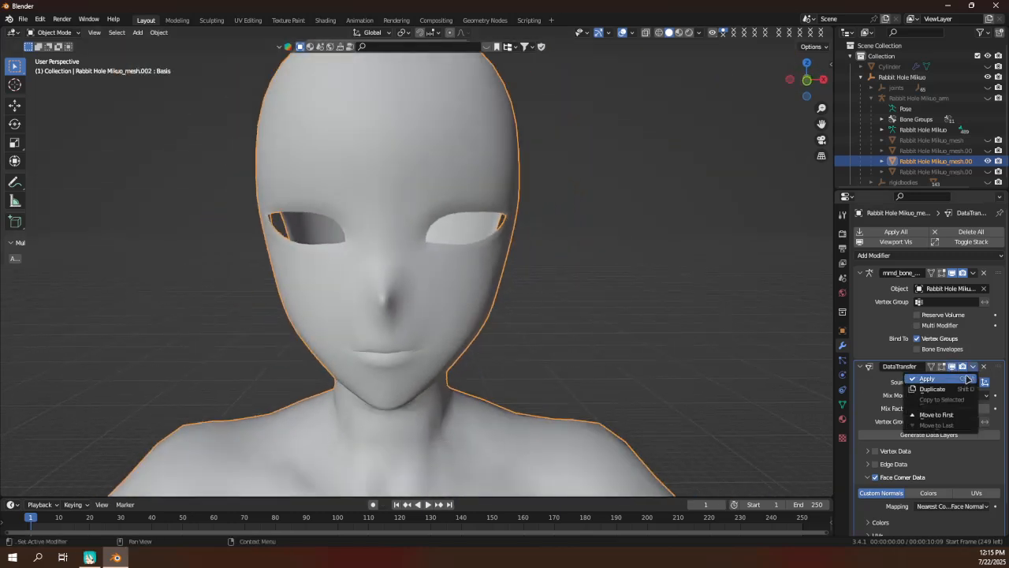
click(968, 380)
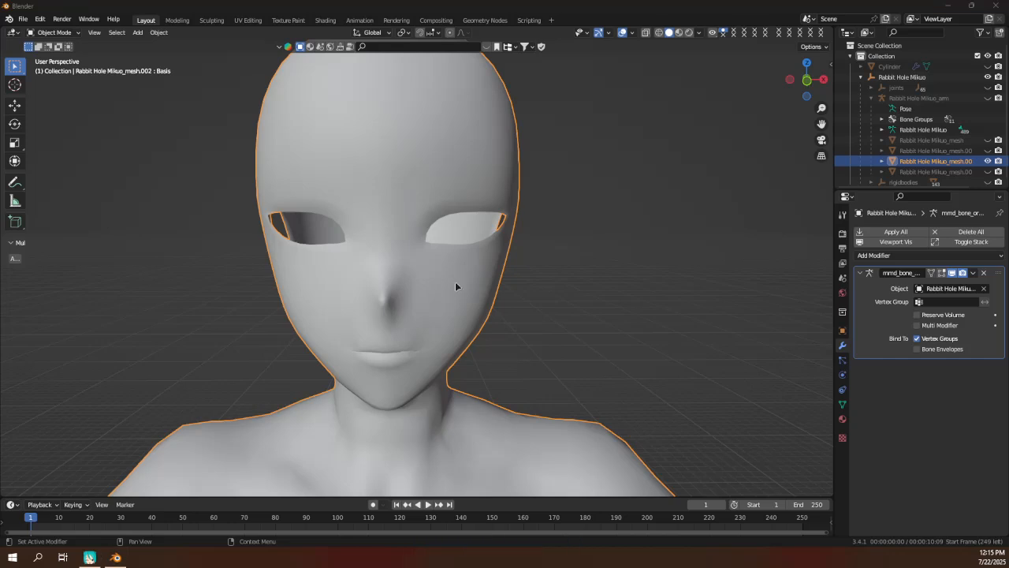
Unhide the Rabbit Hole Mikuo_mesh object with the hair and outfit, and check the face shading together with it.
scroll(821, 214, down, 2)
click(988, 139)
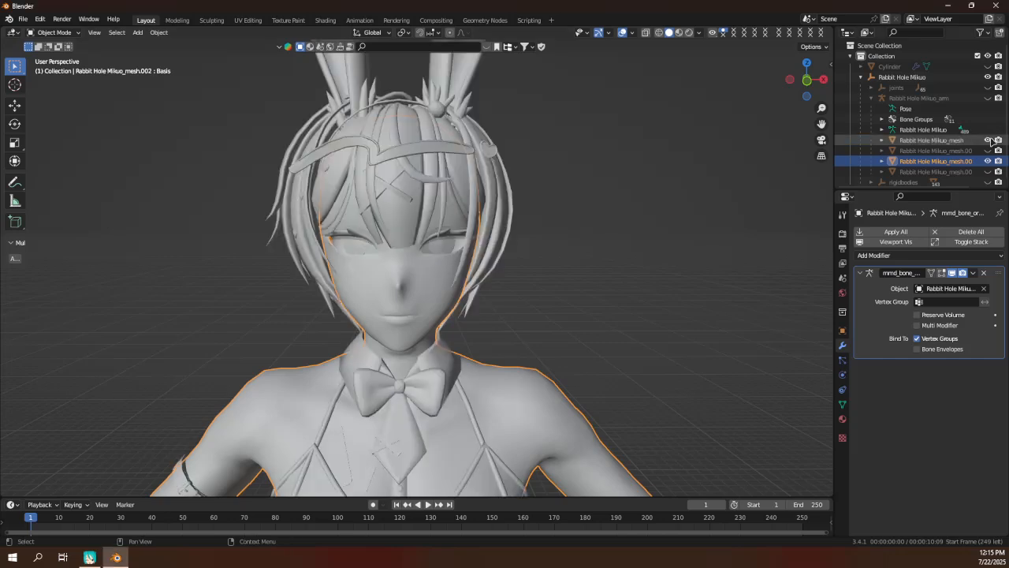
middle_drag(405, 292, 330, 279)
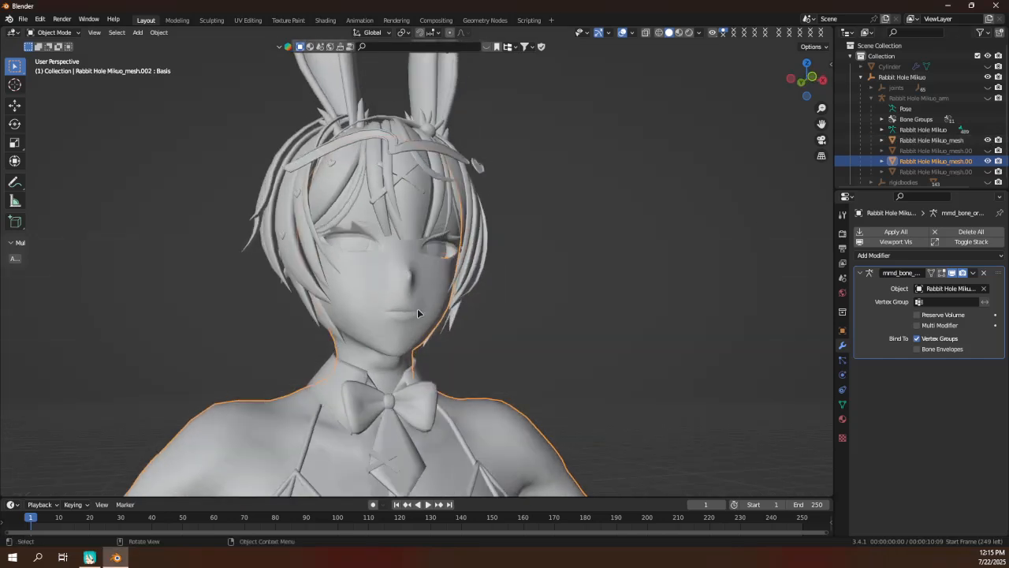
middle_drag(432, 313, 480, 315)
Delete the two hidden duplicate Rabbit Hole Mikuo meshes, keeping the corrected face mesh.
click(934, 150)
key(Delete)
click(929, 151)
middle_drag(635, 248, 457, 290)
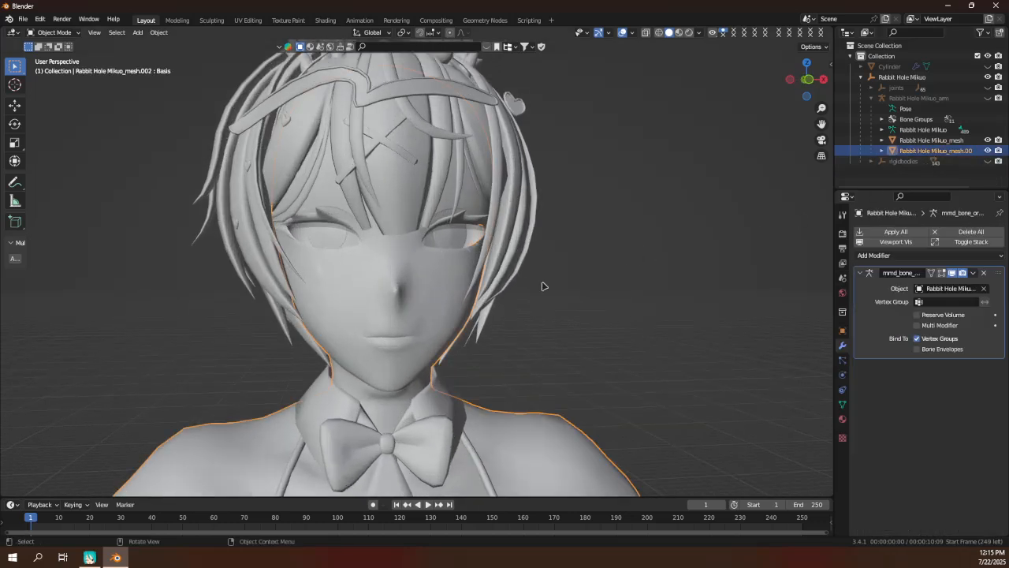
Set Collection as the Objects Sync target for the face mesh's shape keys and view the model from the front.
click(841, 419)
click(842, 405)
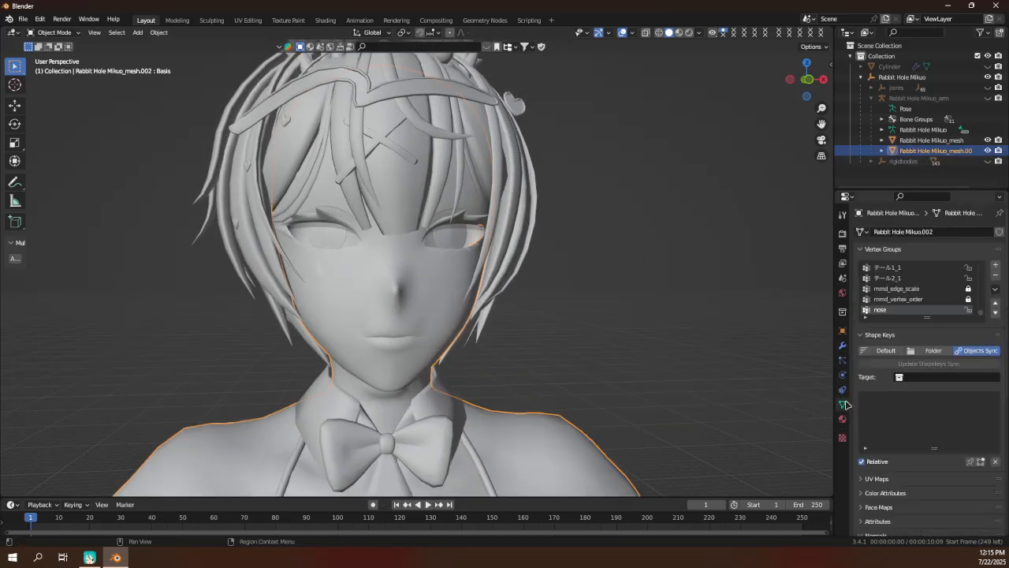
click(930, 377)
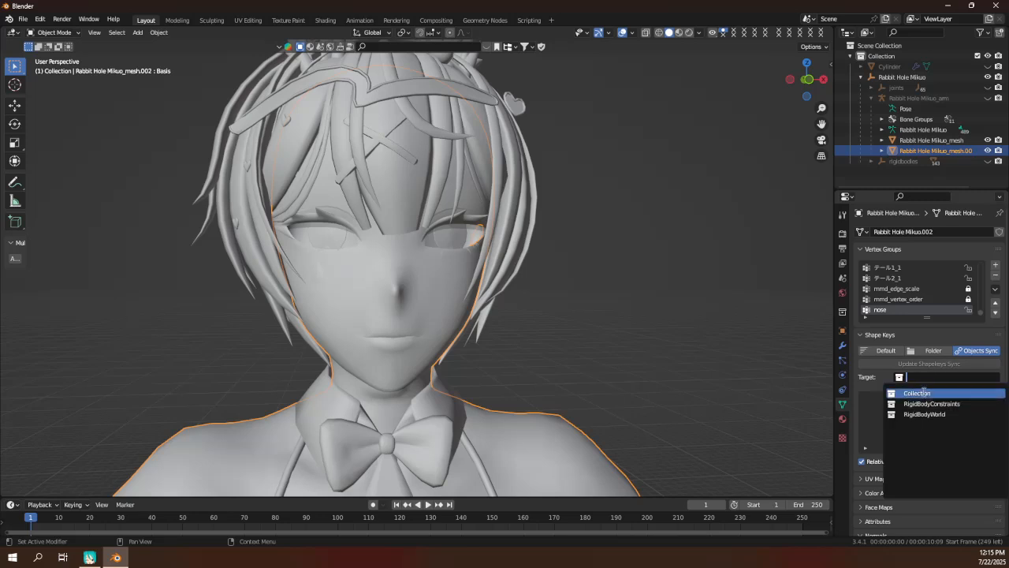
click(921, 392)
scroll(599, 353, down, 3)
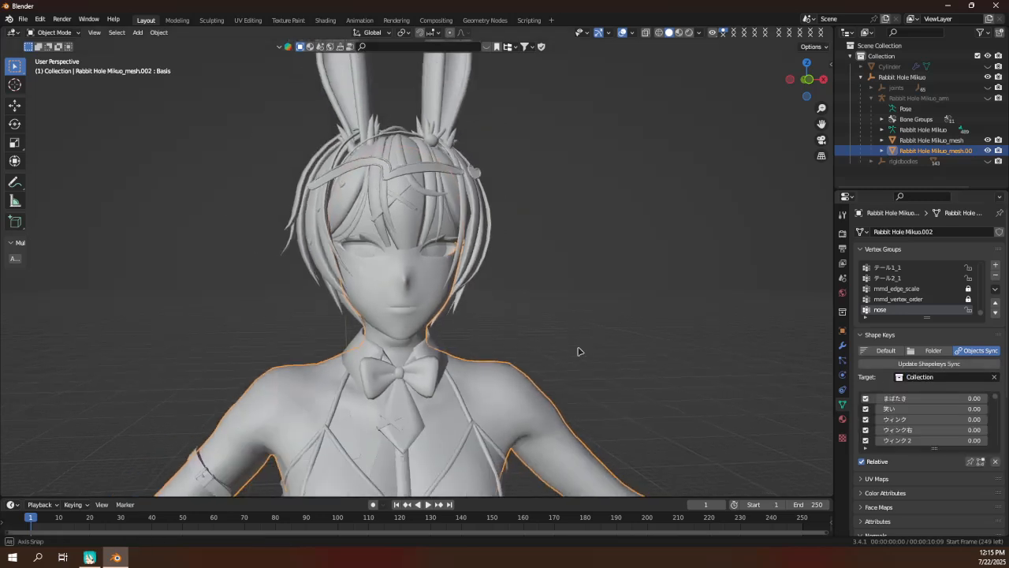
middle_drag(583, 349, 572, 349)
key(KP_1)
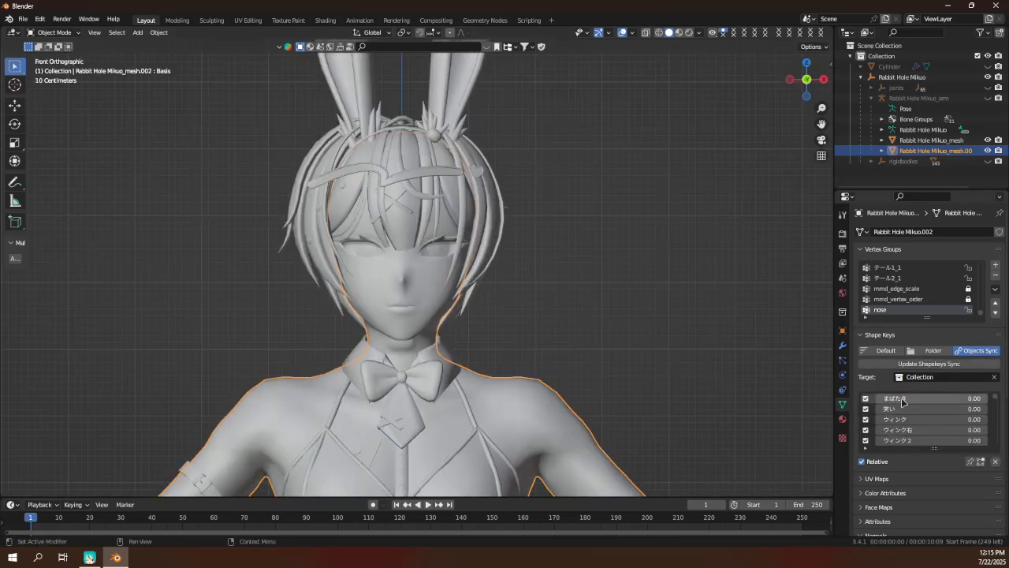
Set the synced あ mouth shape key to 1.00 and inspect the mouth up close.
drag(916, 400, 877, 400)
scroll(897, 430, down, 18)
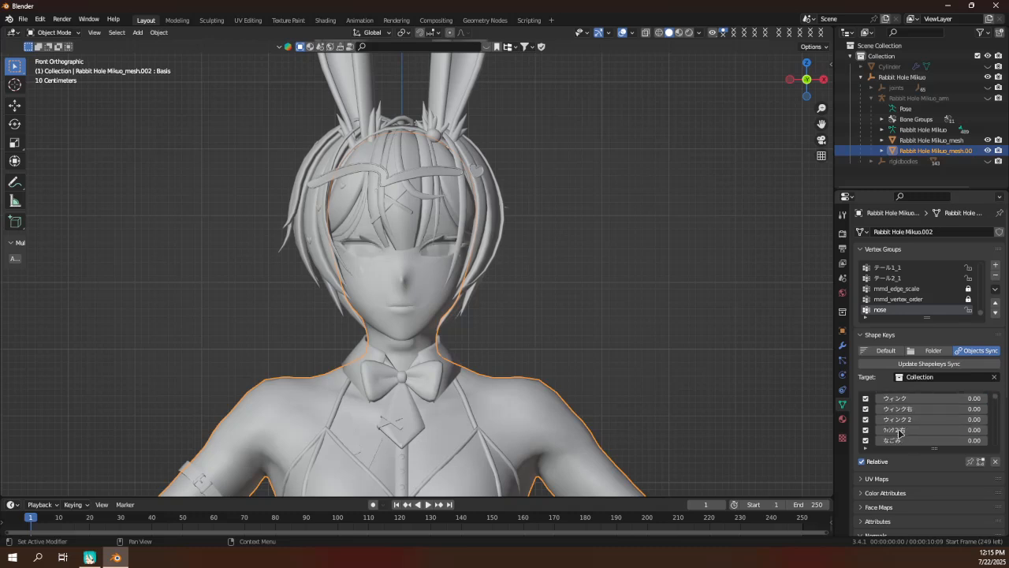
scroll(906, 422, down, 15)
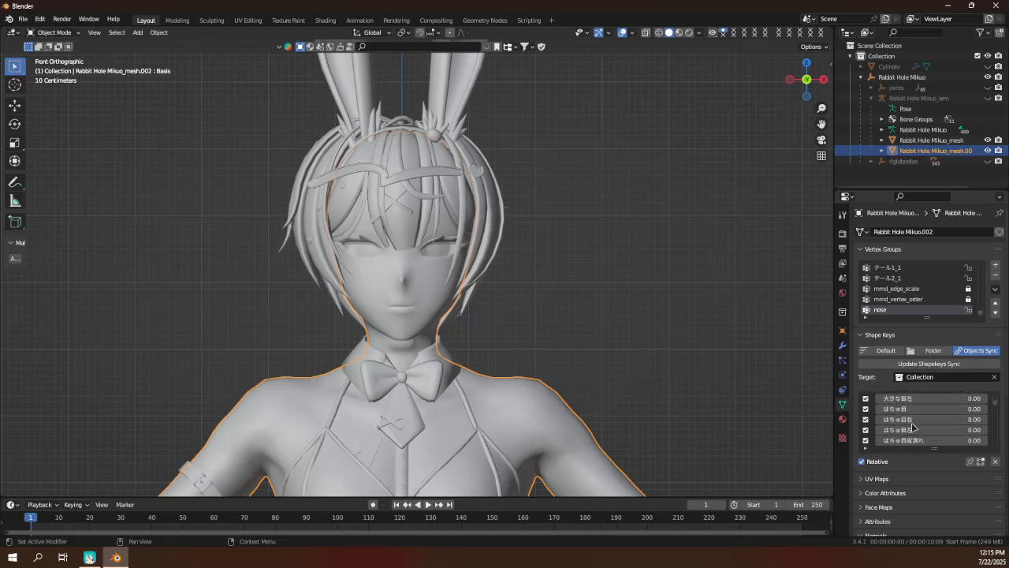
drag(897, 410, 987, 409)
scroll(465, 308, up, 10)
middle_drag(463, 293, 357, 295)
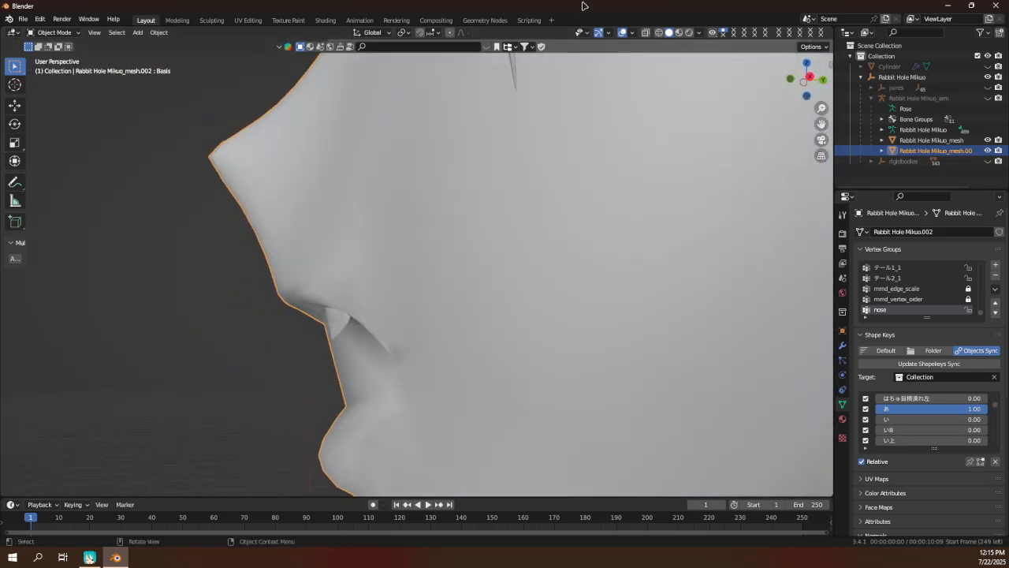
middle_drag(403, 233, 267, 103)
Enter Edit Mode on the face mesh and make あ the active shape key in the Default list.
key(Tab)
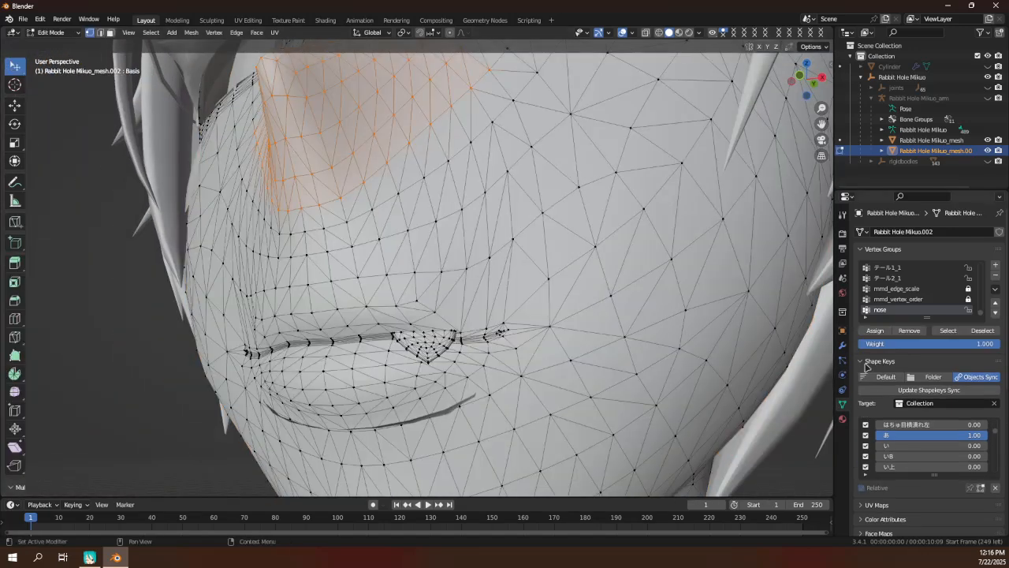
click(883, 379)
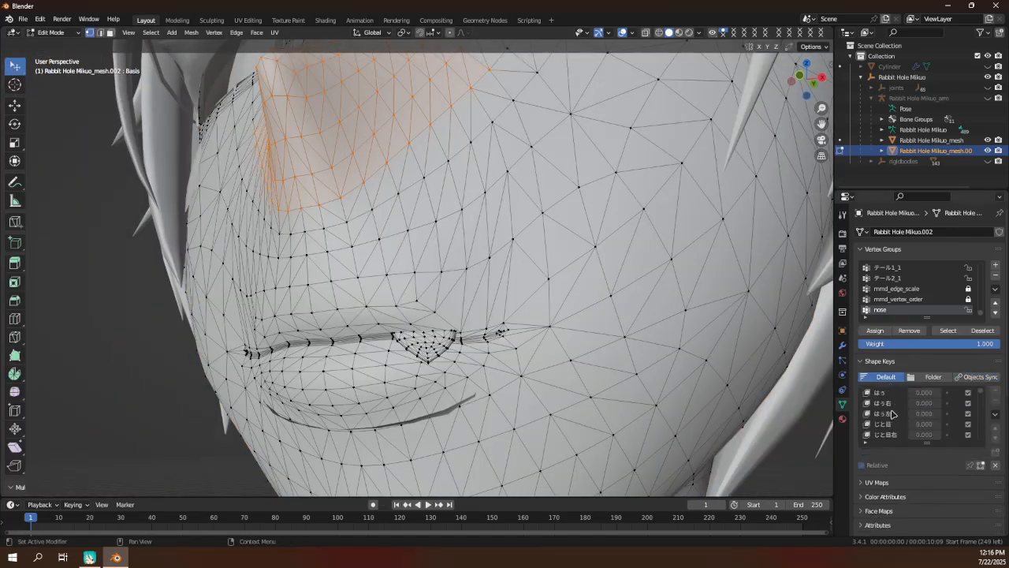
scroll(893, 417, down, 5)
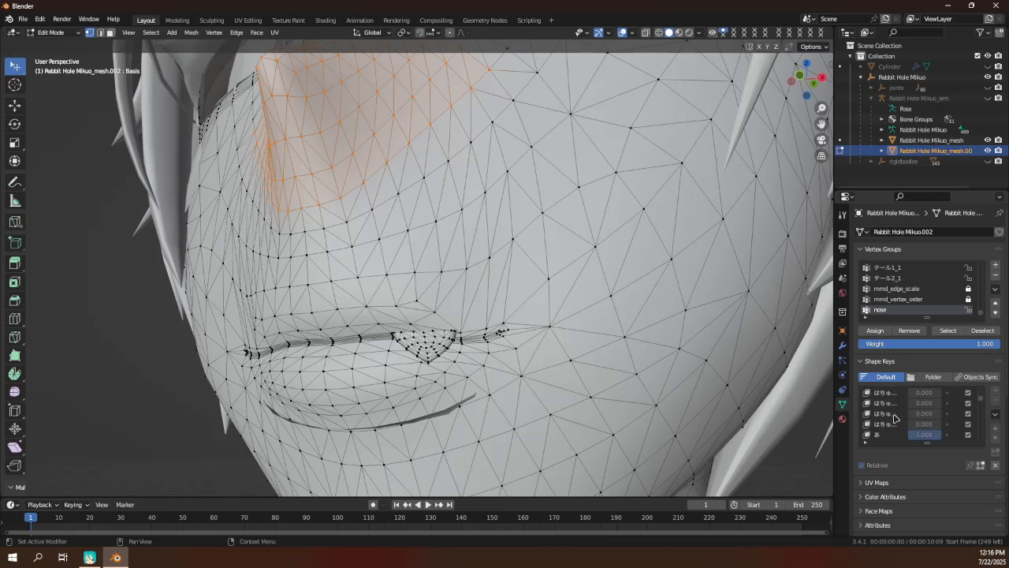
click(881, 392)
middle_drag(170, 378, 213, 356)
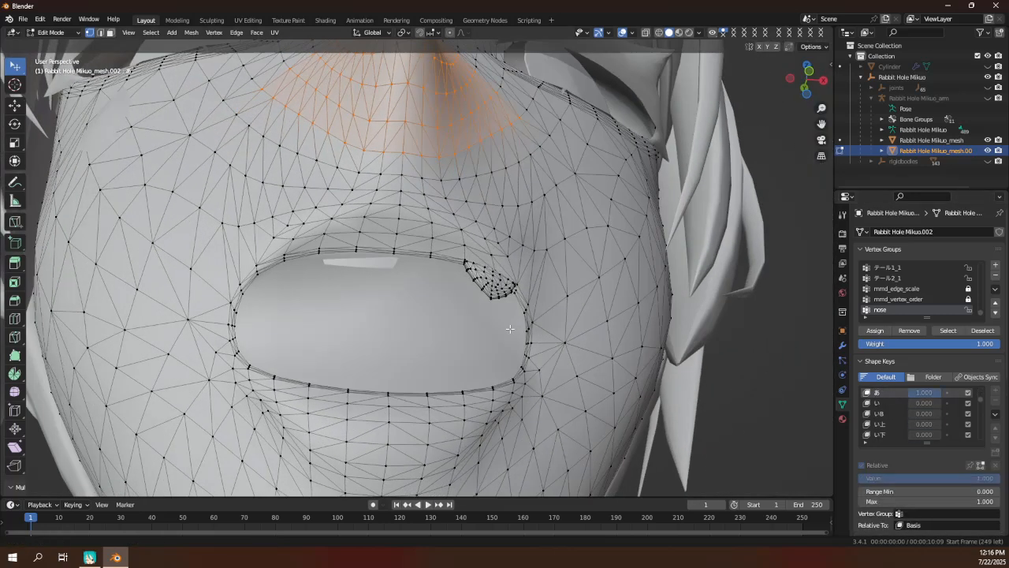
Switch to face selection and select the faces covering the open mouth.
scroll(213, 356, up, 4)
click(110, 32)
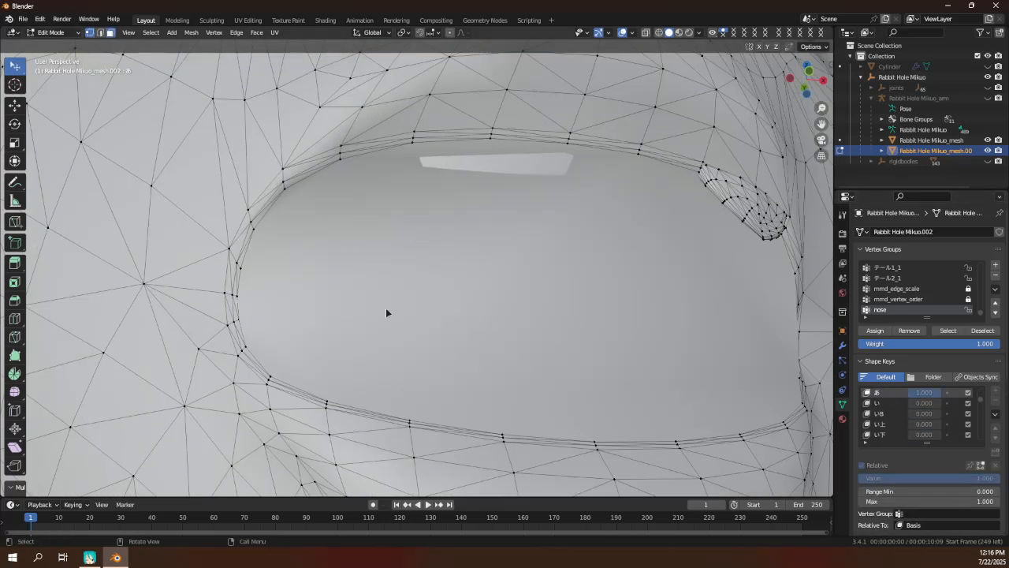
scroll(390, 280, down, 3)
middle_drag(391, 279, 336, 293)
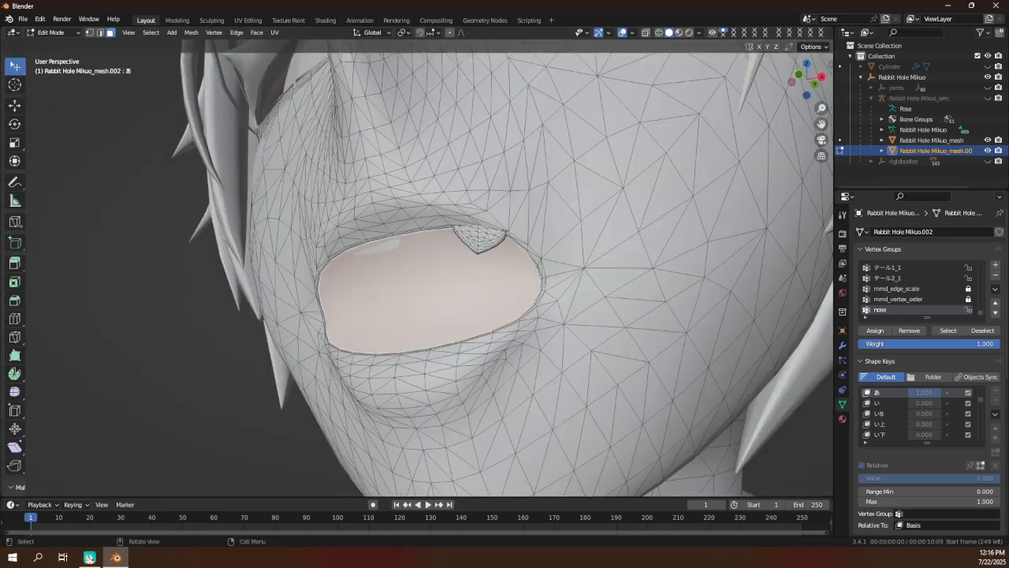
Make Basis the active shape key and examine the selected faces along the closed mouth line.
scroll(885, 409, down, 5)
scroll(885, 410, up, 5)
click(881, 391)
middle_drag(624, 335, 419, 334)
scroll(492, 308, up, 8)
scroll(506, 306, down, 3)
scroll(503, 325, up, 4)
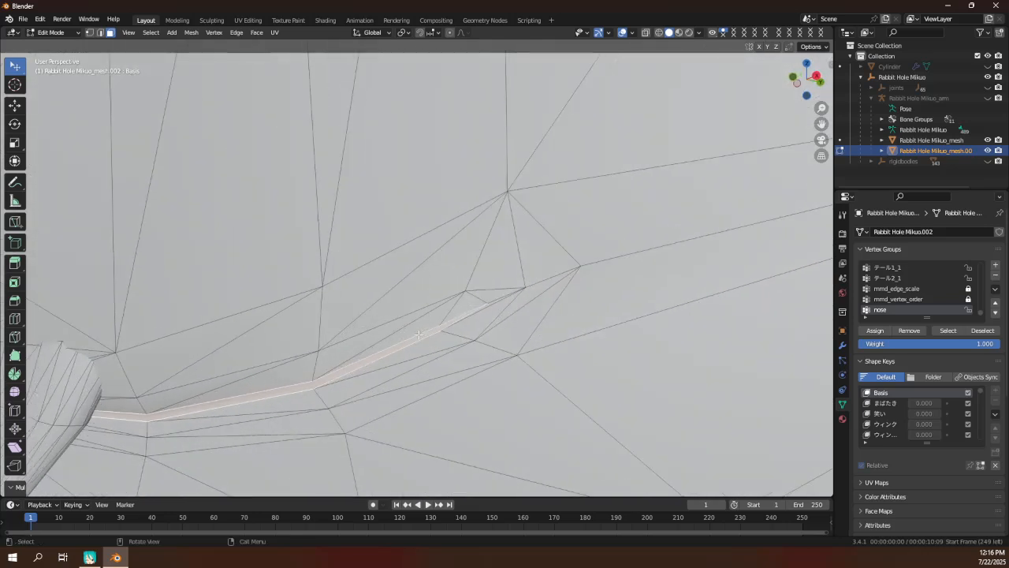
Set the viewport shading to Flat lighting with Texture color and view the selected mouth faces against the texture.
click(699, 33)
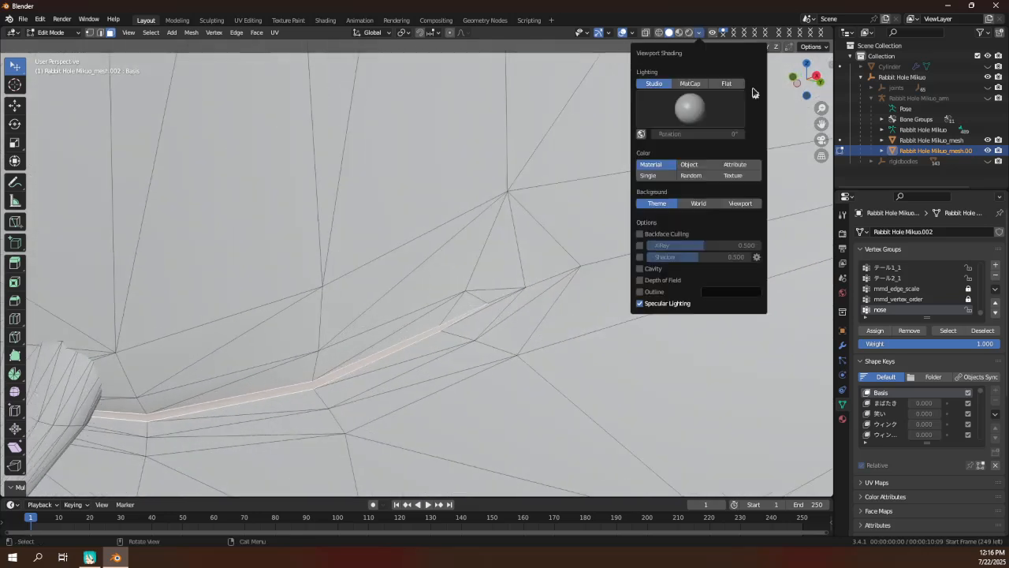
click(726, 84)
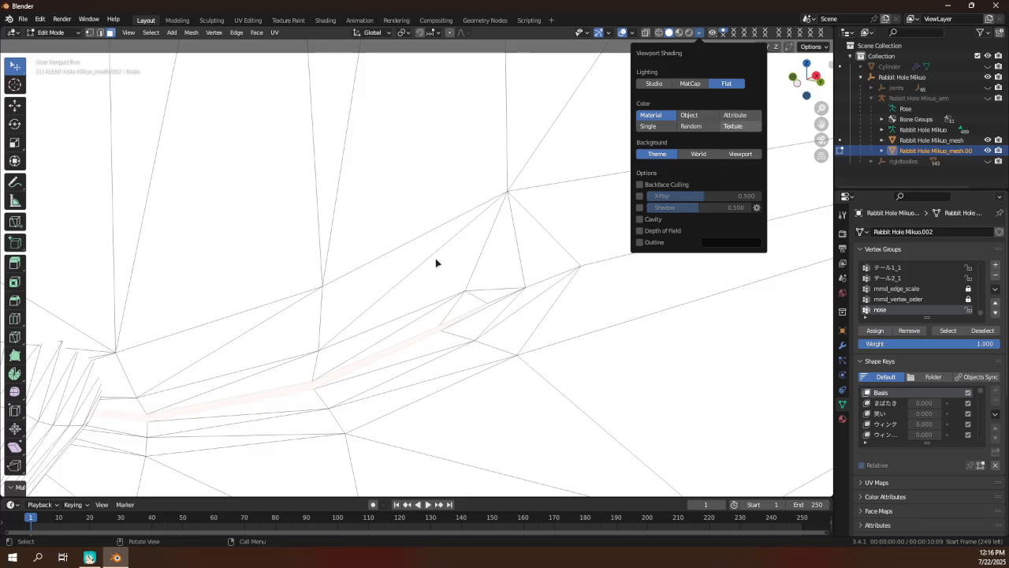
click(733, 126)
scroll(669, 171, down, 4)
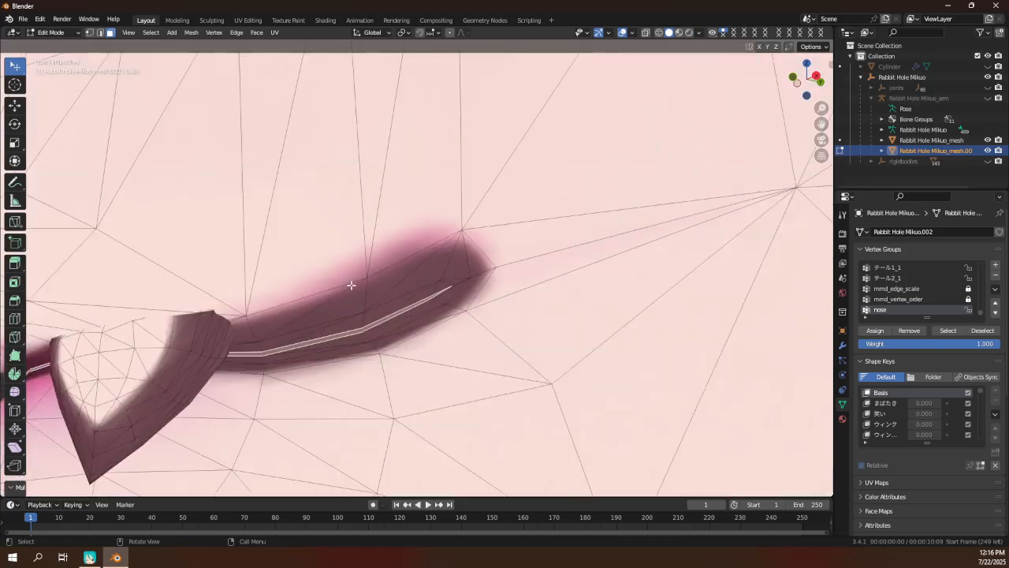
scroll(350, 284, down, 6)
middle_drag(351, 285, 450, 305)
scroll(450, 305, down, 4)
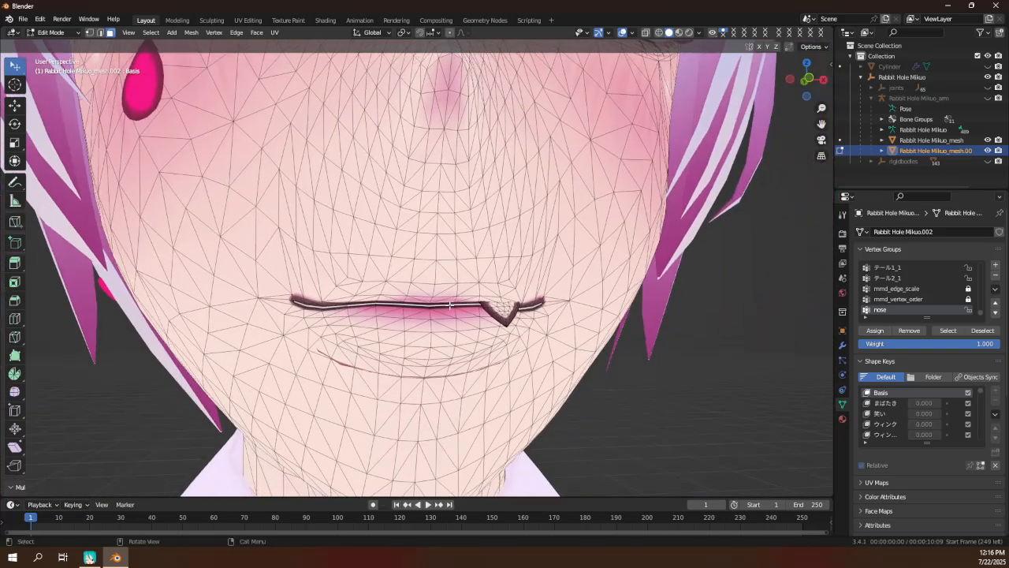
Delete the selected faces that seal the mouth opening.
scroll(449, 305, up, 5)
key(x)
key(Escape)
key(x)
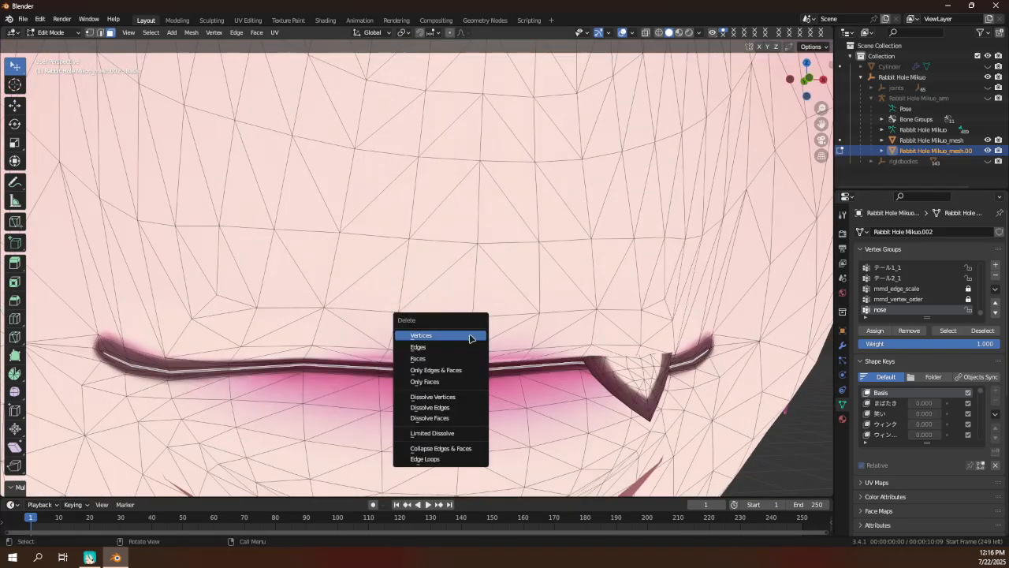
click(466, 358)
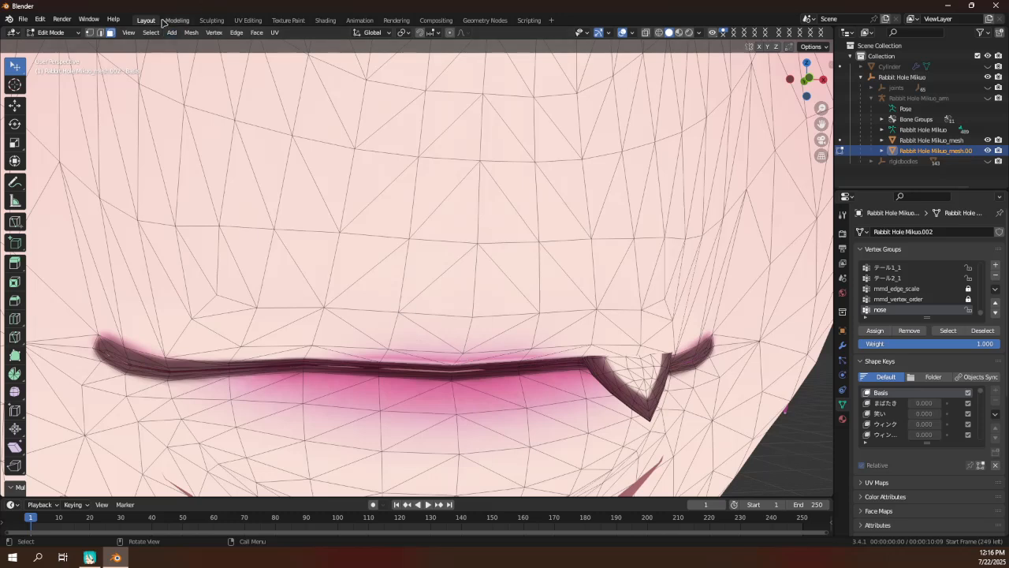
Return to Object Mode and check the textured open mouth up close and from the front.
click(50, 33)
click(50, 37)
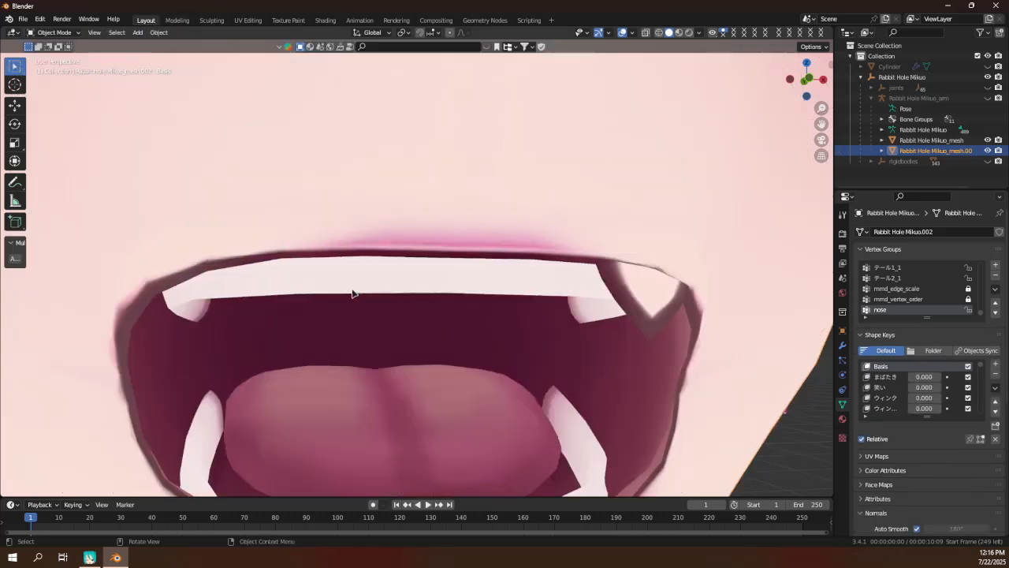
scroll(352, 293, down, 12)
key(KP_1)
shift+middle_drag(517, 224, 537, 250)
scroll(518, 271, up, 4)
scroll(439, 253, up, 3)
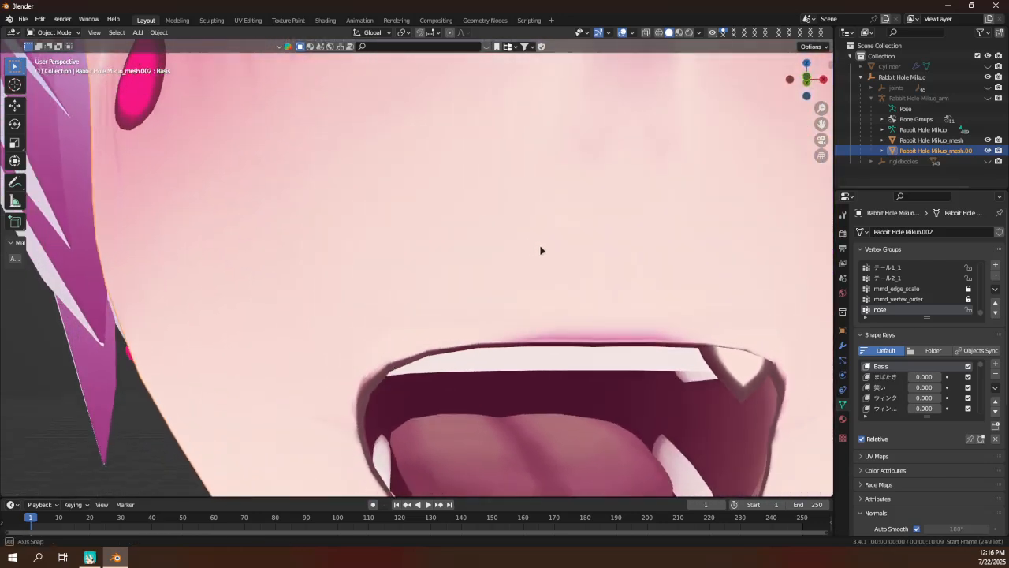
scroll(537, 252, down, 8)
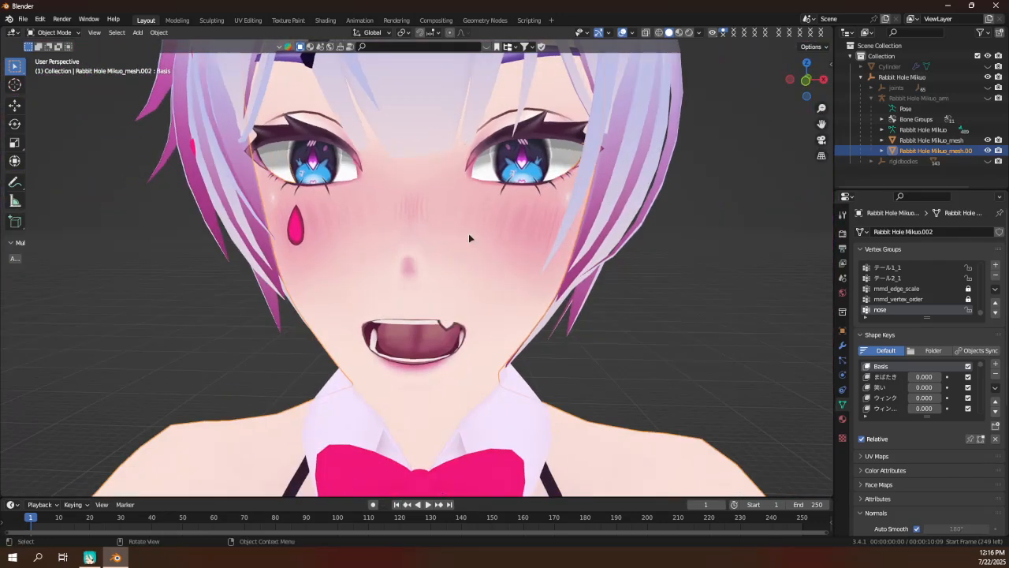
key(KP_1)
shift+middle_drag(468, 235, 464, 299)
scroll(464, 299, down, 4)
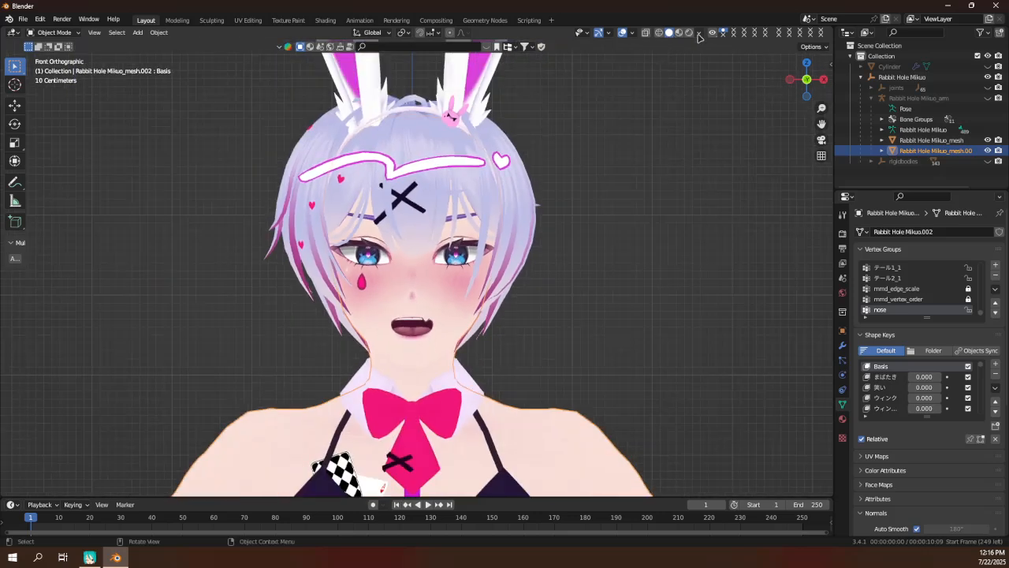
Switch the shape keys back to Objects Sync and reset the あ shape key to 0.00.
click(697, 34)
scroll(603, 351, up, 3)
scroll(881, 390, down, 5)
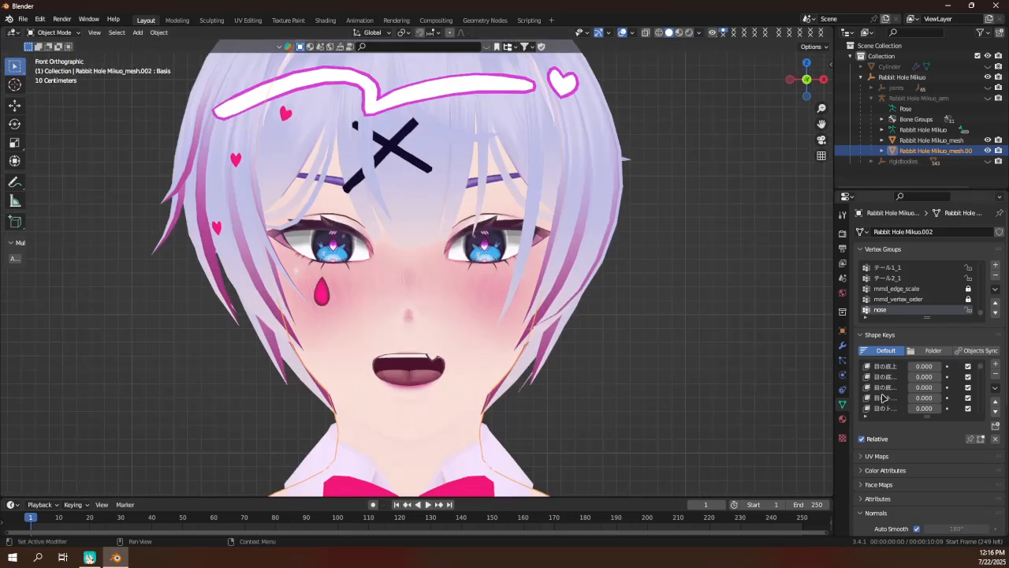
click(977, 350)
drag(976, 409, 874, 418)
scroll(489, 363, down, 3)
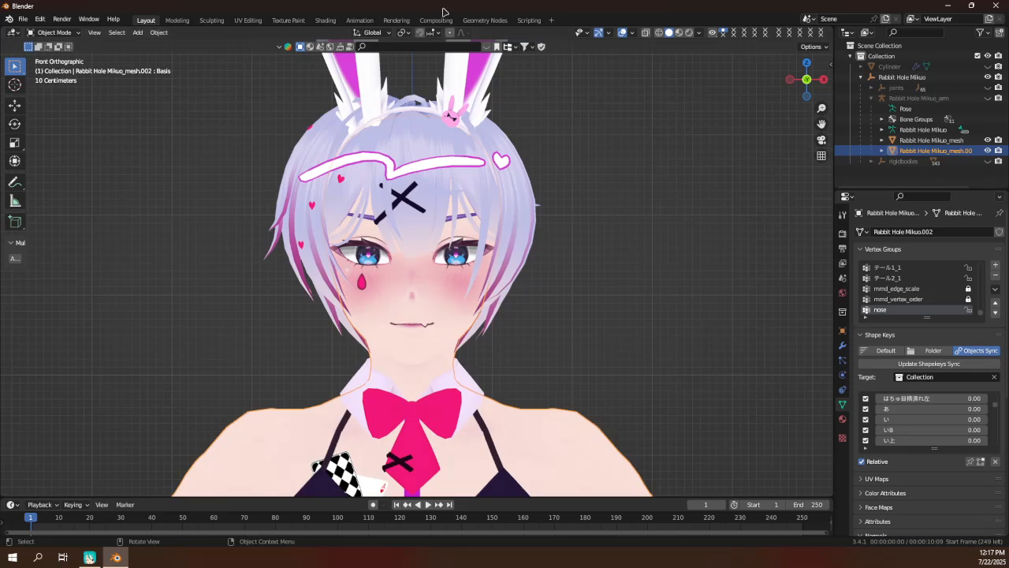
Delete the hidden Cylinder object from the collection.
click(900, 77)
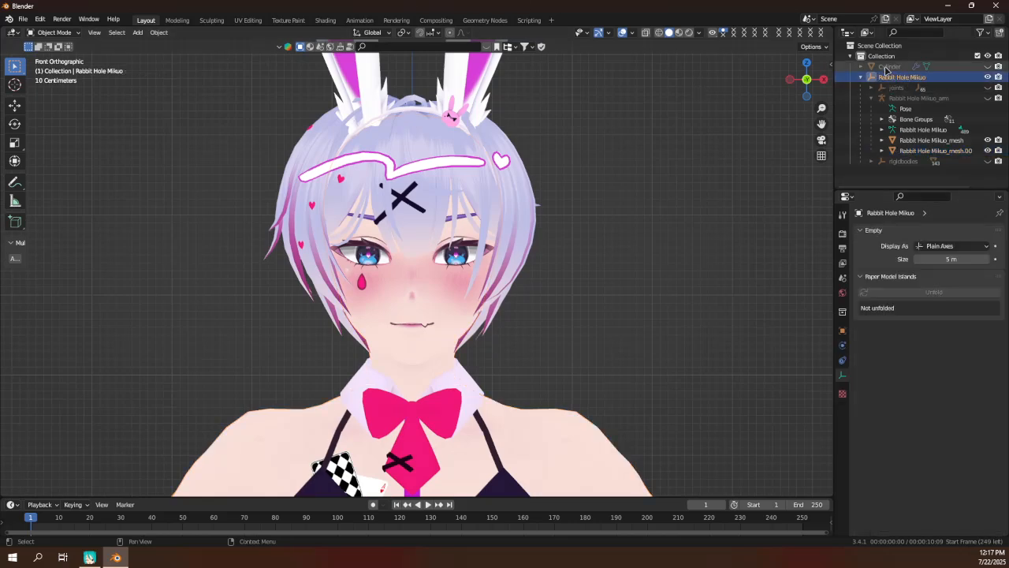
click(885, 69)
key(Delete)
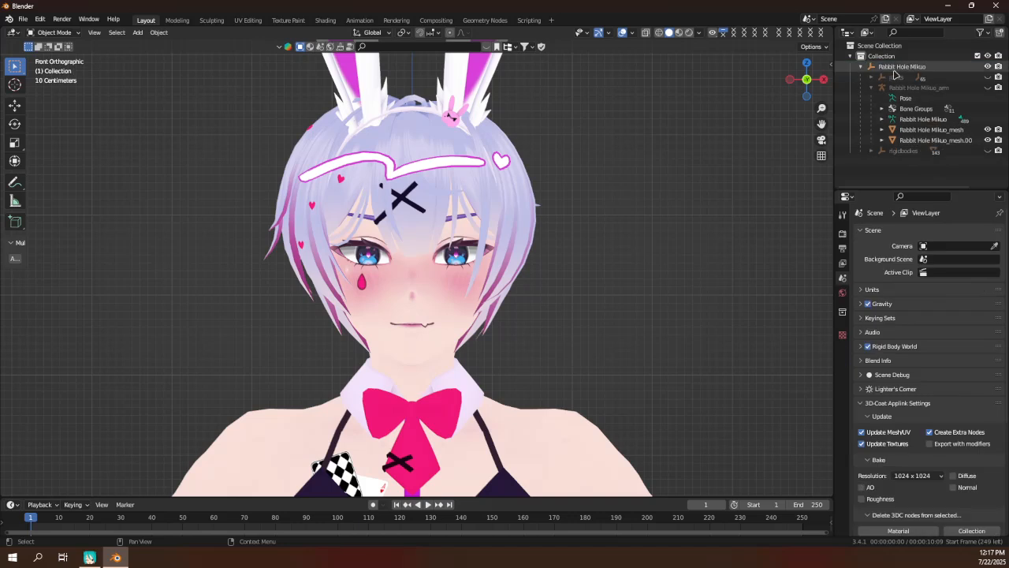
Select the Rabbit Hole Mikuo root object and open a PMX export in the recently used MikuoRabbitHole folder.
click(886, 70)
click(23, 19)
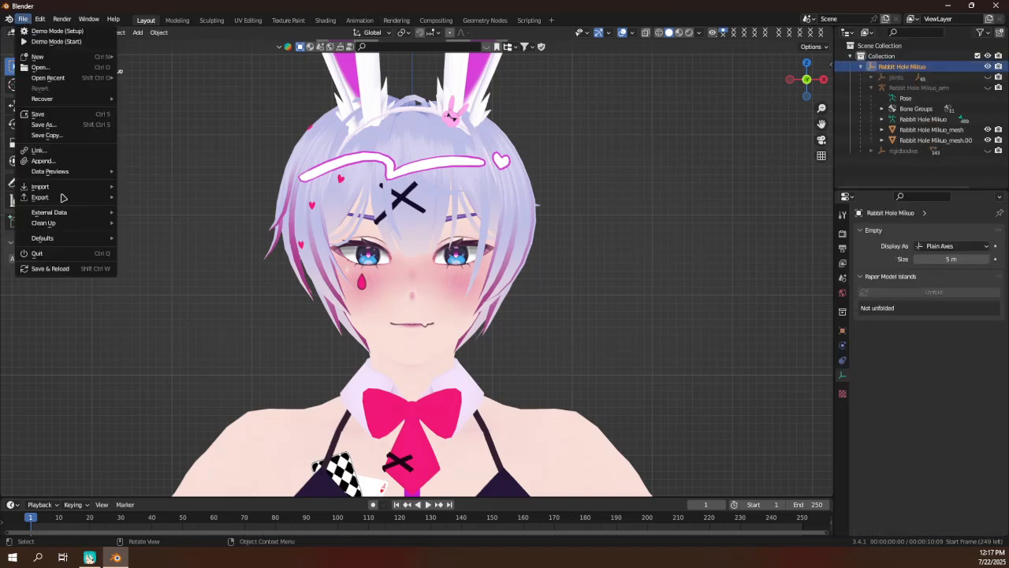
mouse_move(63, 197)
click(228, 377)
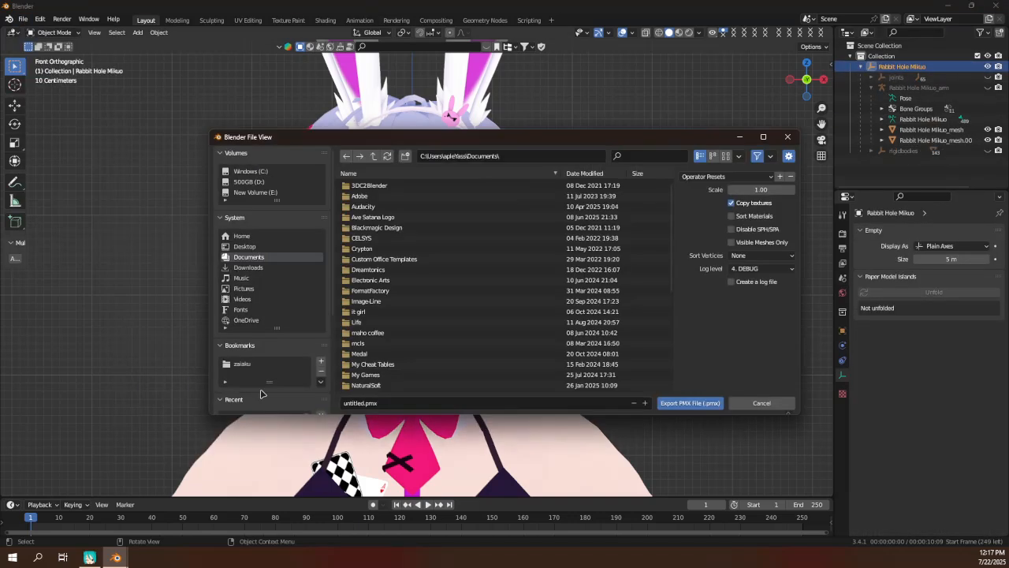
scroll(260, 363, down, 3)
click(253, 356)
Export the model as a PMX file with a name starting with "ray tutorial" and Copy textures turned off.
click(353, 403)
text(ra)
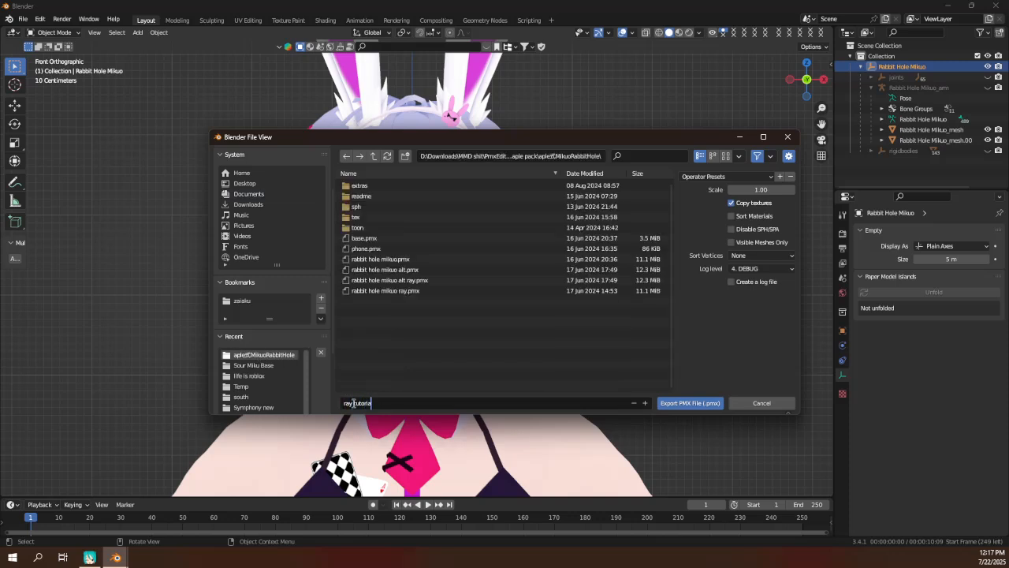
text(y tutorial fuck you penis pussy boobs)
click(746, 206)
click(691, 401)
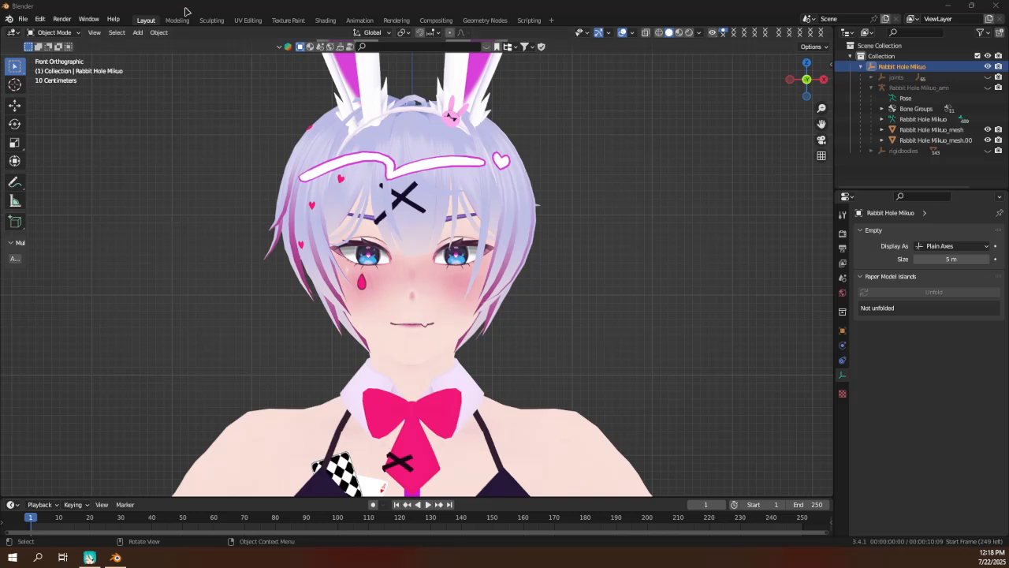
Select the separated body mesh and move it sideways and up, away from the rest of the model.
click(384, 279)
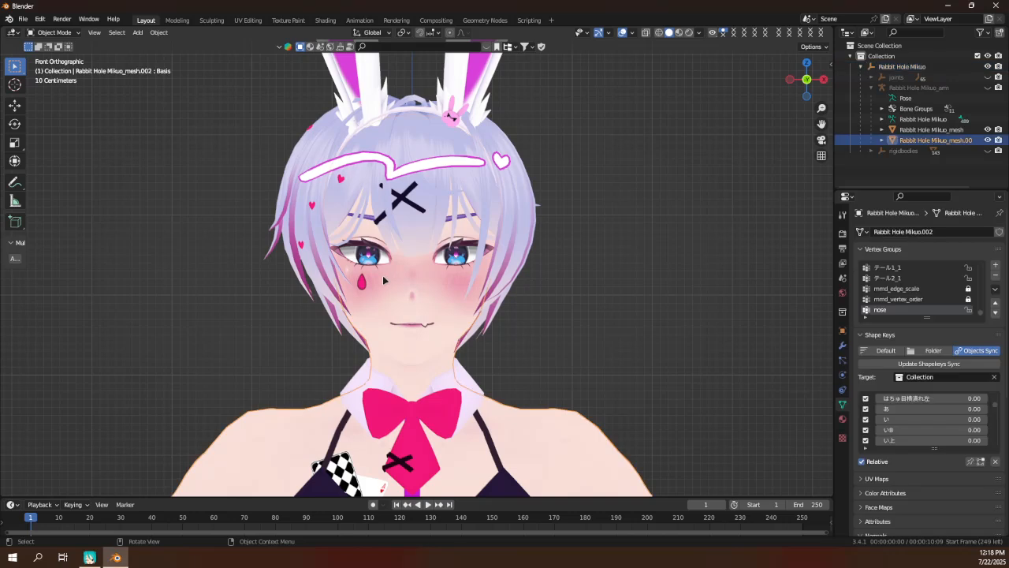
scroll(384, 279, down, 4)
click(622, 264)
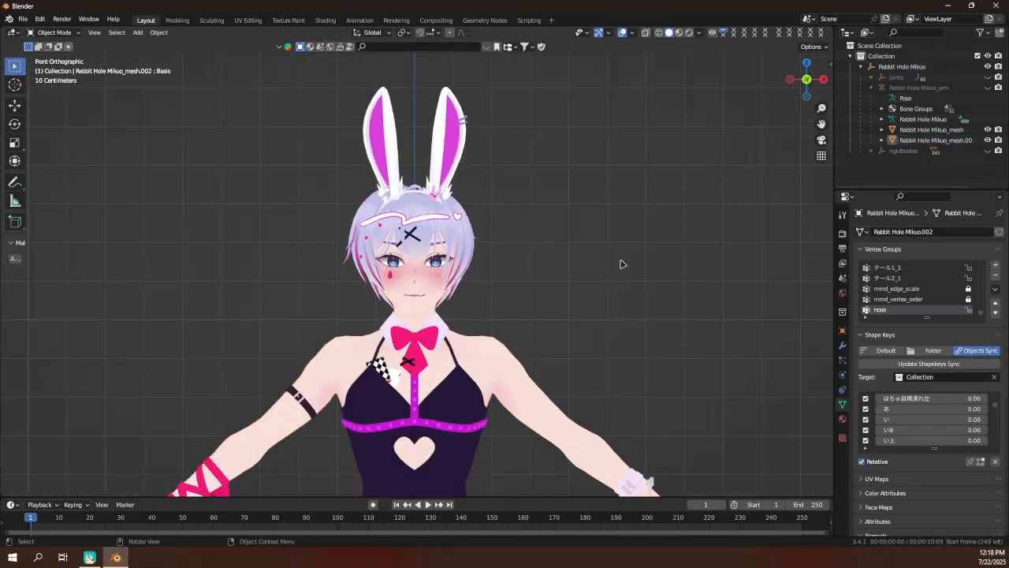
scroll(622, 264, up, 3)
scroll(622, 264, down, 6)
click(486, 342)
scroll(488, 342, down, 1)
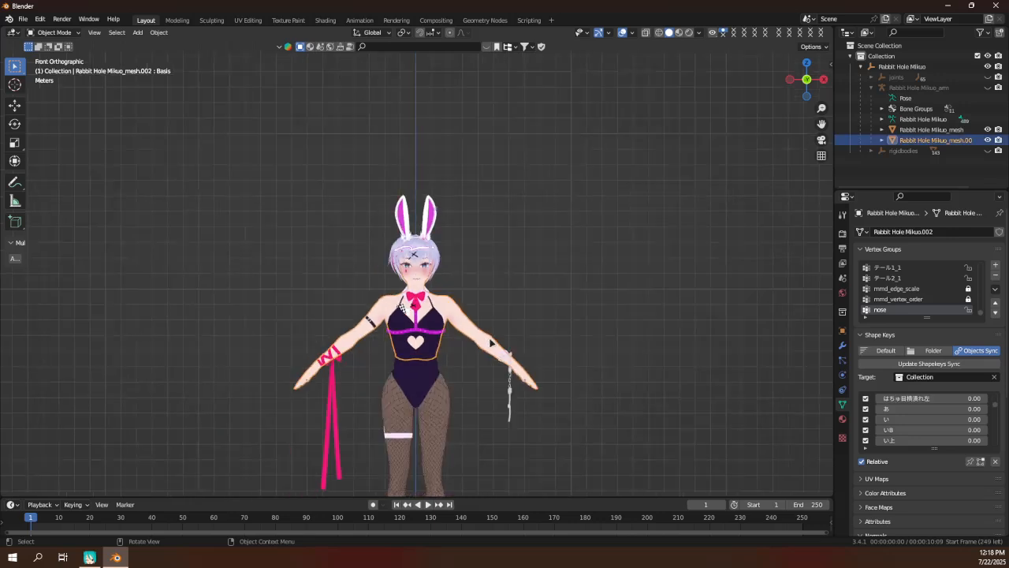
scroll(486, 301, down, 2)
key(g)
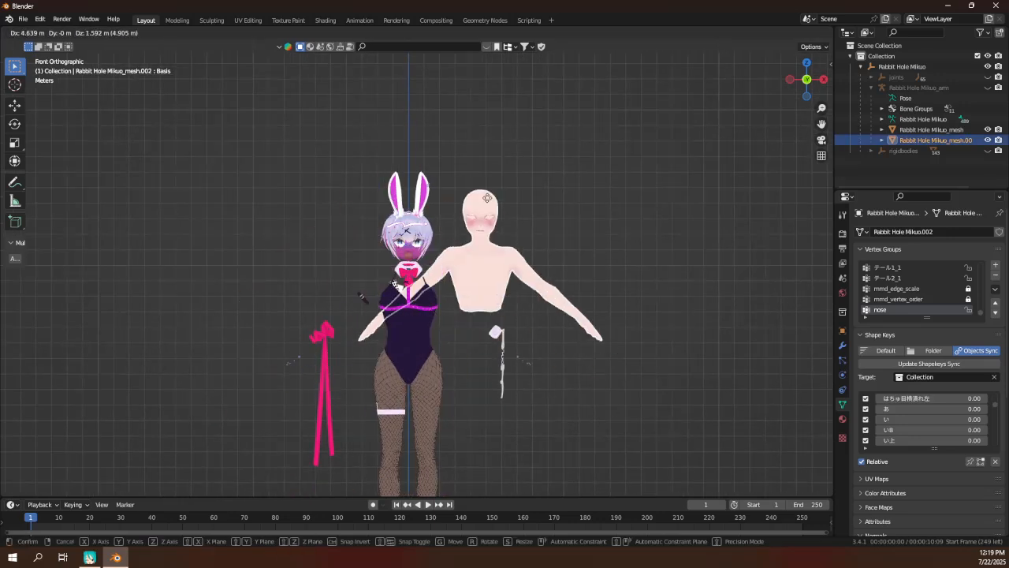
Cancel the pending move of the separated body mesh and check the head and upper body from the front.
key(Escape)
scroll(504, 268, up, 8)
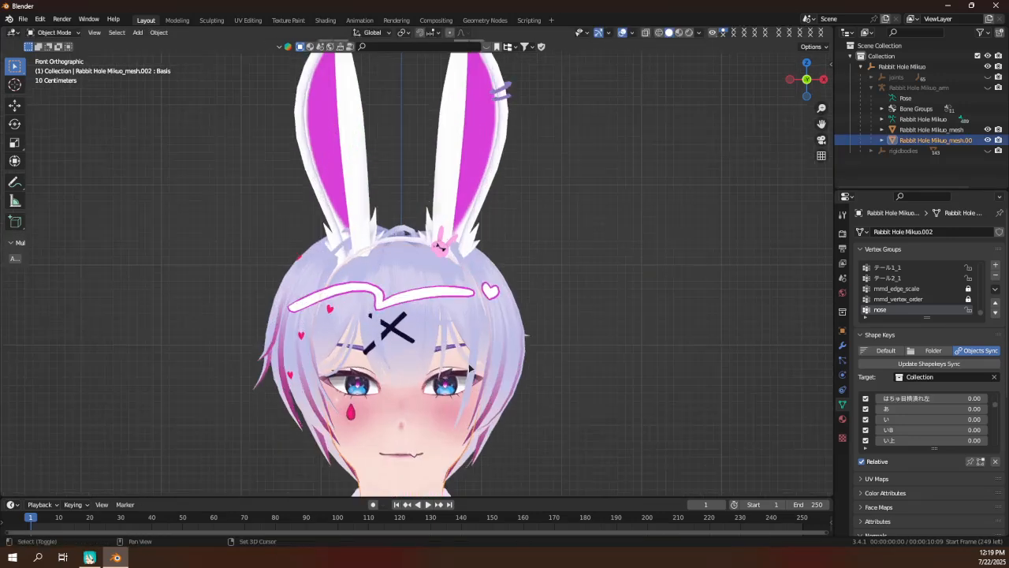
scroll(431, 289, down, 3)
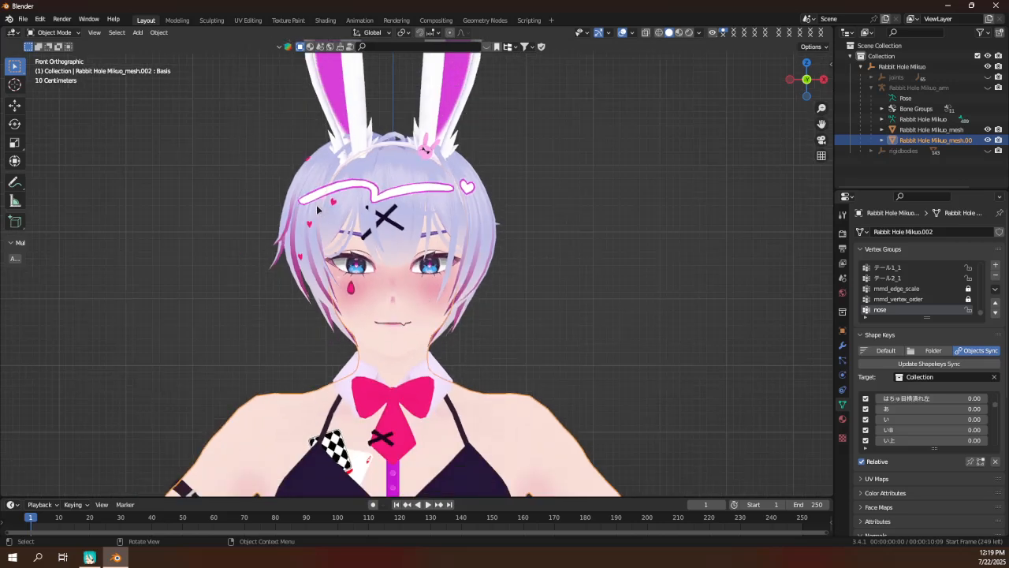
scroll(311, 214, down, 5)
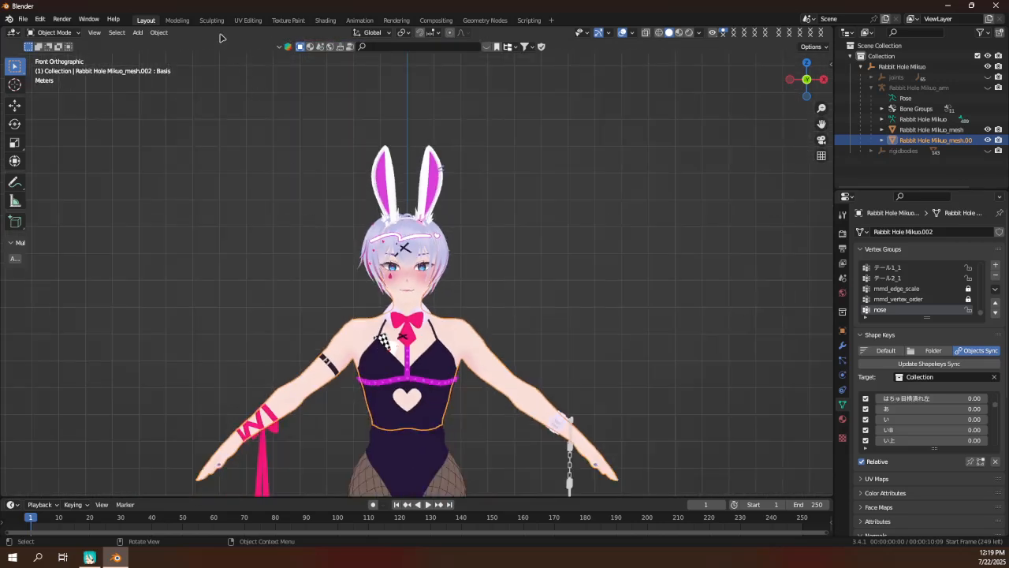
Show the UV layout of the entire body mesh by selecting all its geometry in the UV Editing workspace.
click(247, 21)
key(Tab)
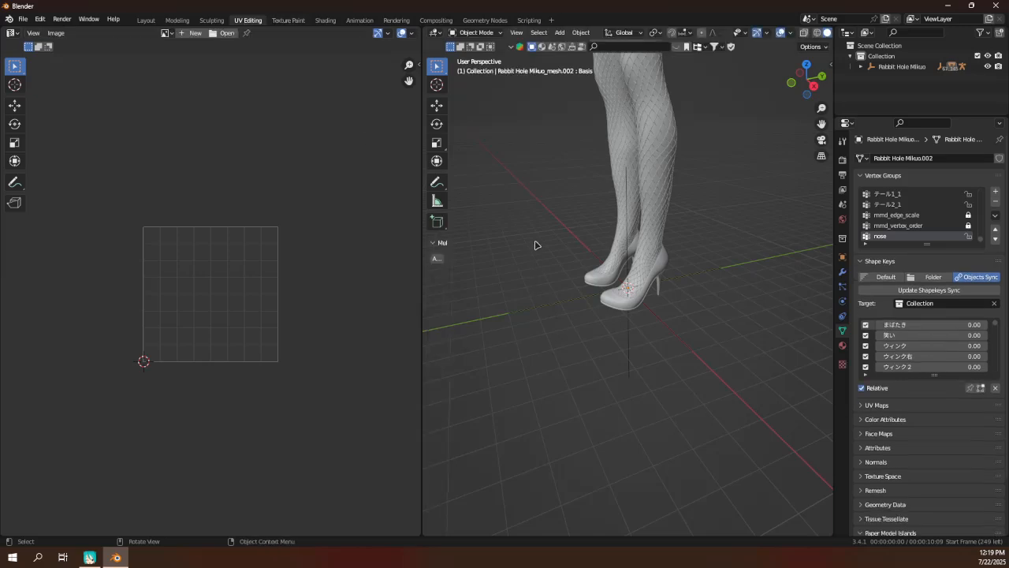
key(Tab)
key(a)
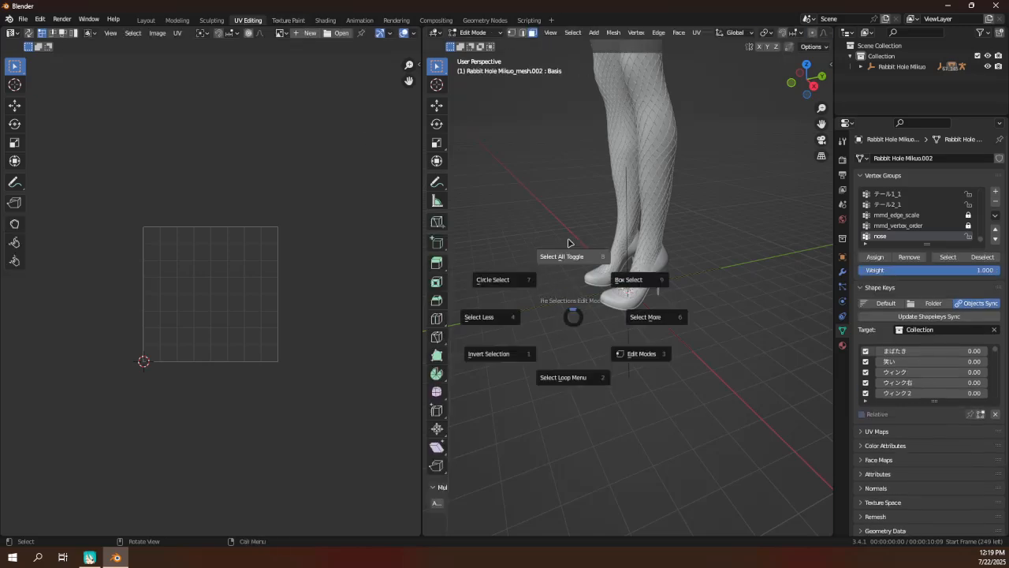
click(571, 241)
Examine the body mesh's UV islands over the body.png texture, including the head, torso, arms and hands.
scroll(184, 338, down, 5)
scroll(157, 376, up, 5)
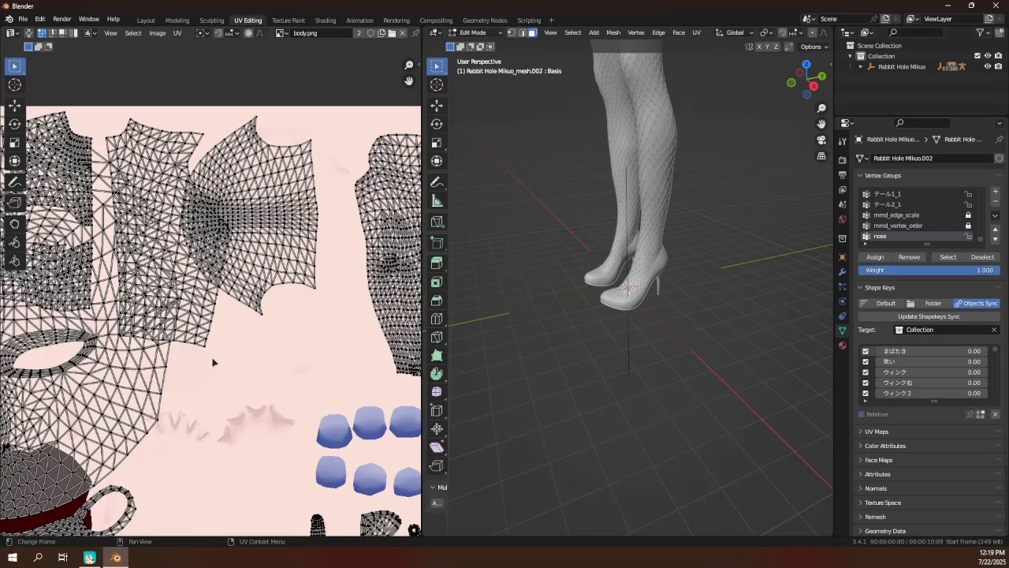
middle_drag(158, 376, 96, 287)
middle_drag(185, 428, 180, 292)
middle_drag(173, 398, 284, 435)
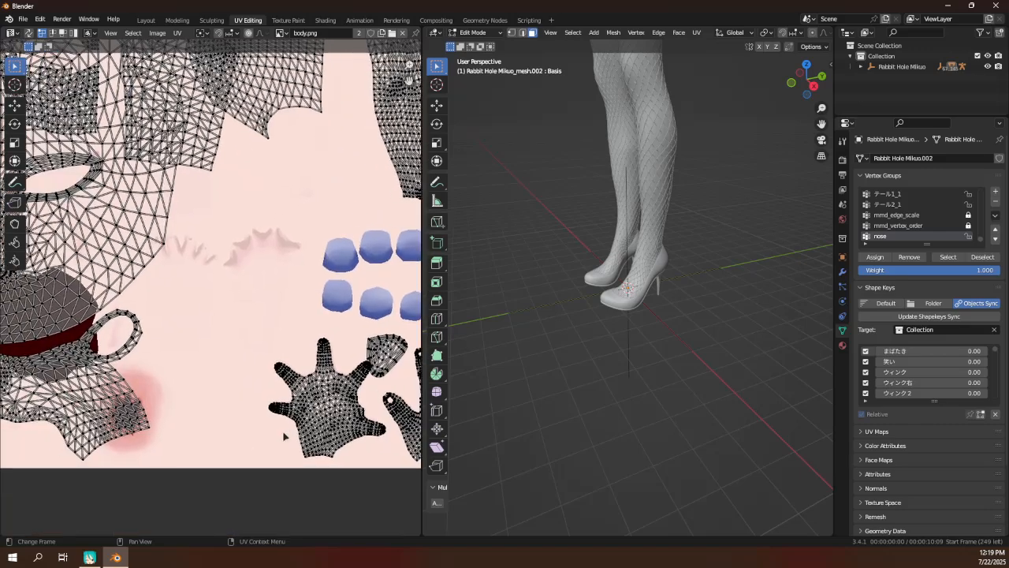
middle_drag(152, 430, 235, 482)
scroll(220, 315, up, 1)
mouse_move(229, 276)
middle_down()
mouse_move(198, 446)
mouse_move(205, 472)
middle_up()
scroll(205, 474, down, 6)
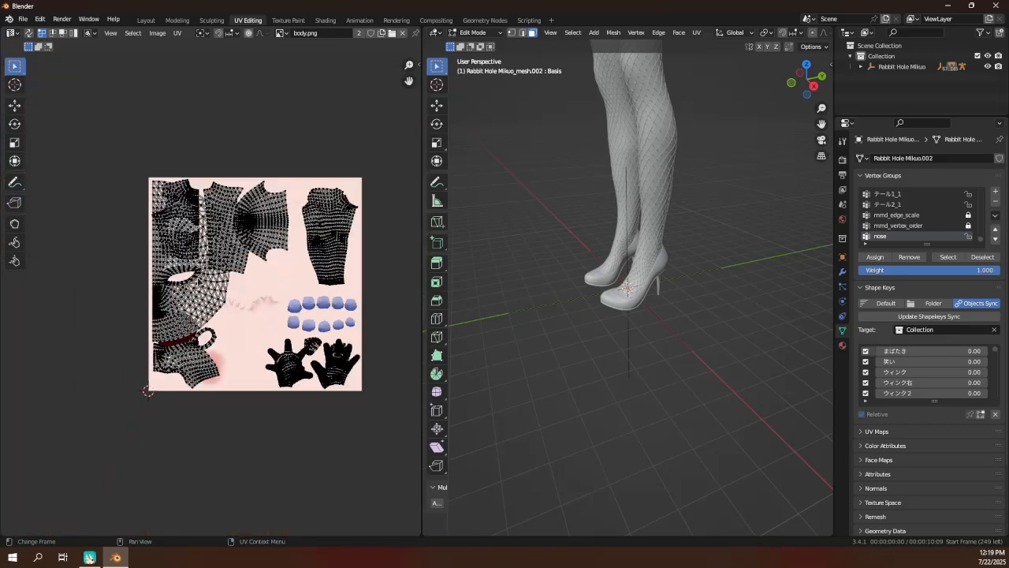
middle_drag(147, 391, 140, 419)
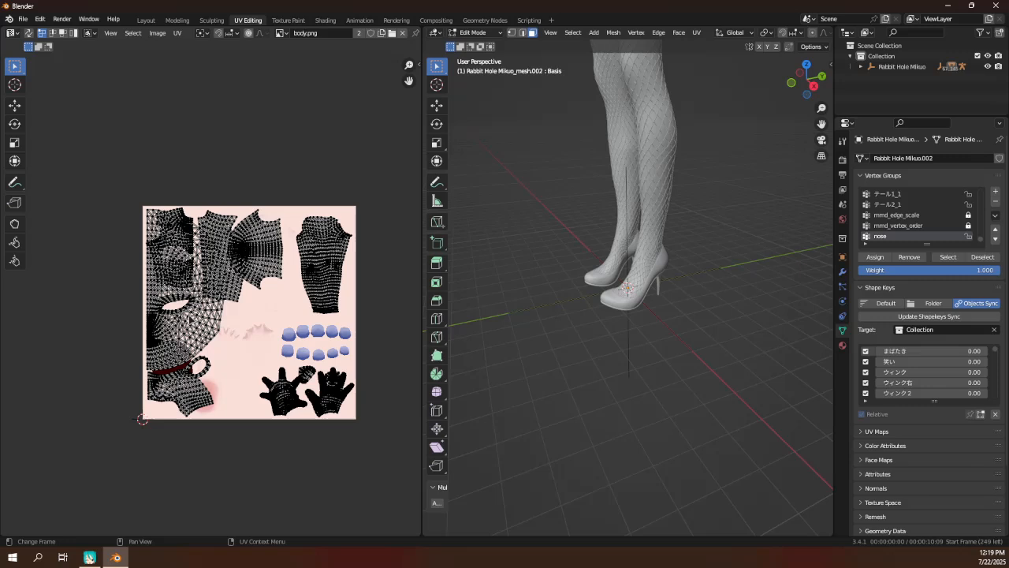
Return to the Layout workspace and close Blender without saving the changes.
click(146, 20)
scroll(279, 329, up, 7)
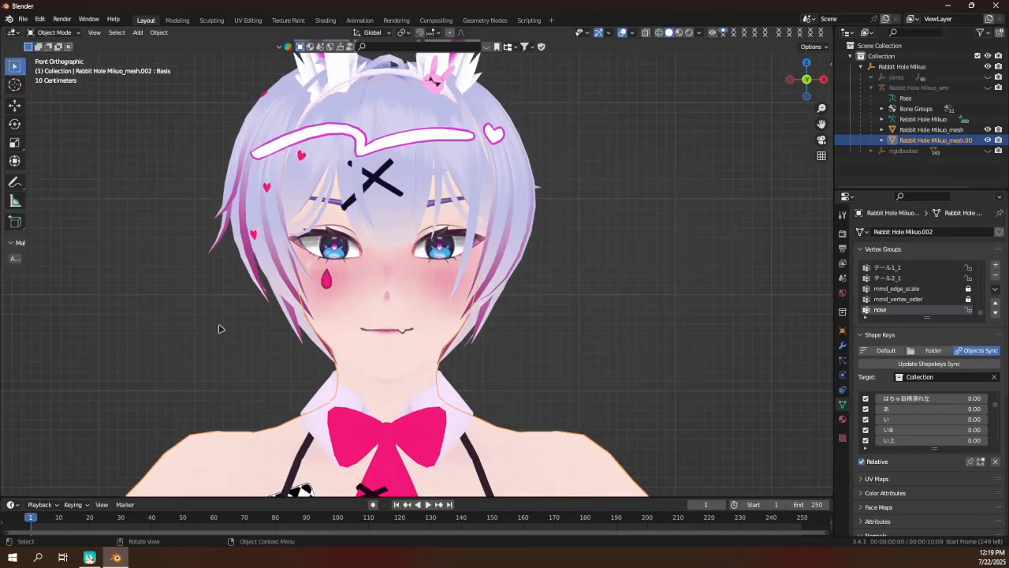
click(997, 6)
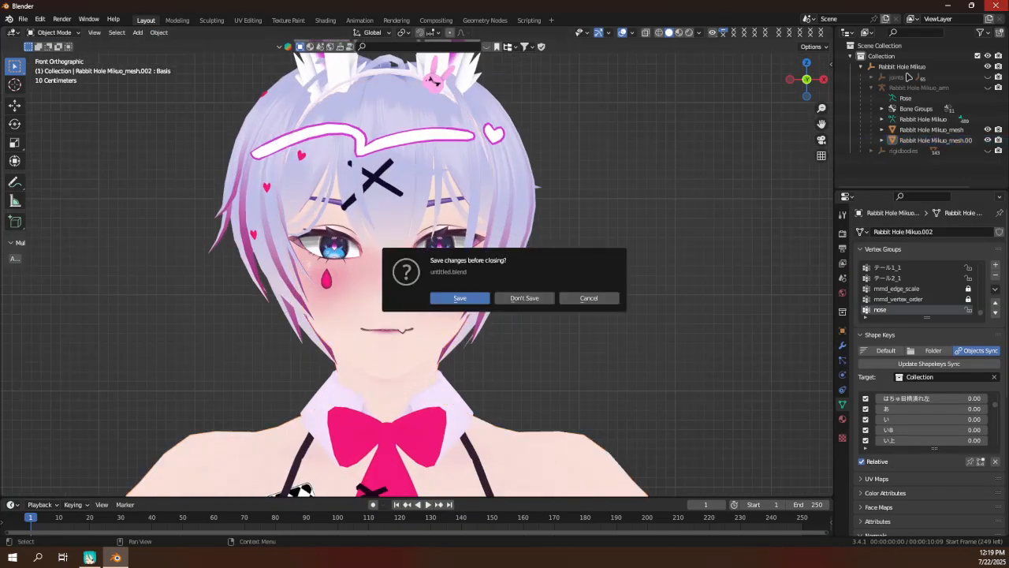
click(517, 298)
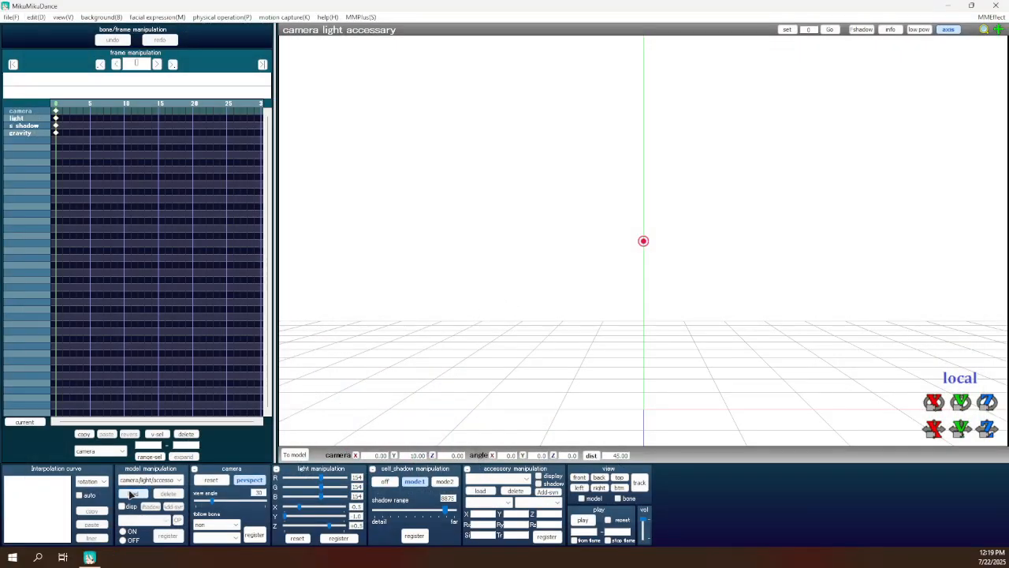
Start loading a model in MikuMikuDance and browse to the animasaple pack folder inside Models.
click(131, 494)
click(131, 494)
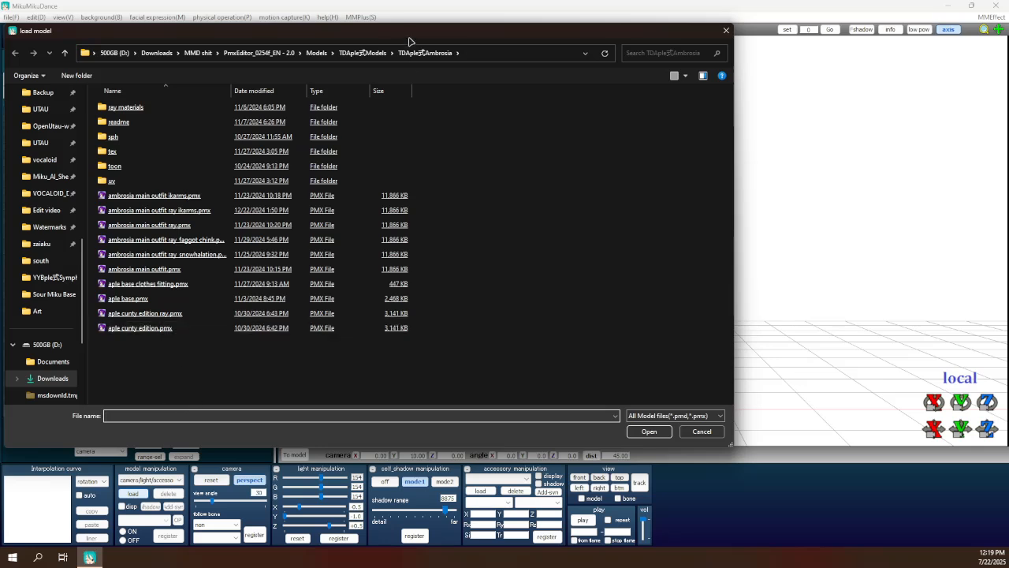
click(350, 54)
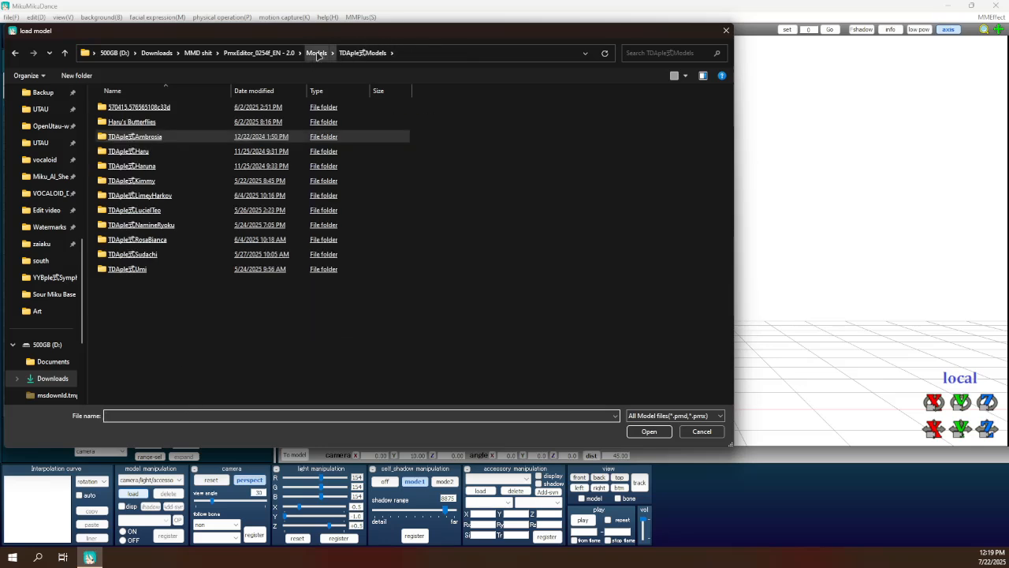
click(316, 53)
scroll(340, 158, up, 10)
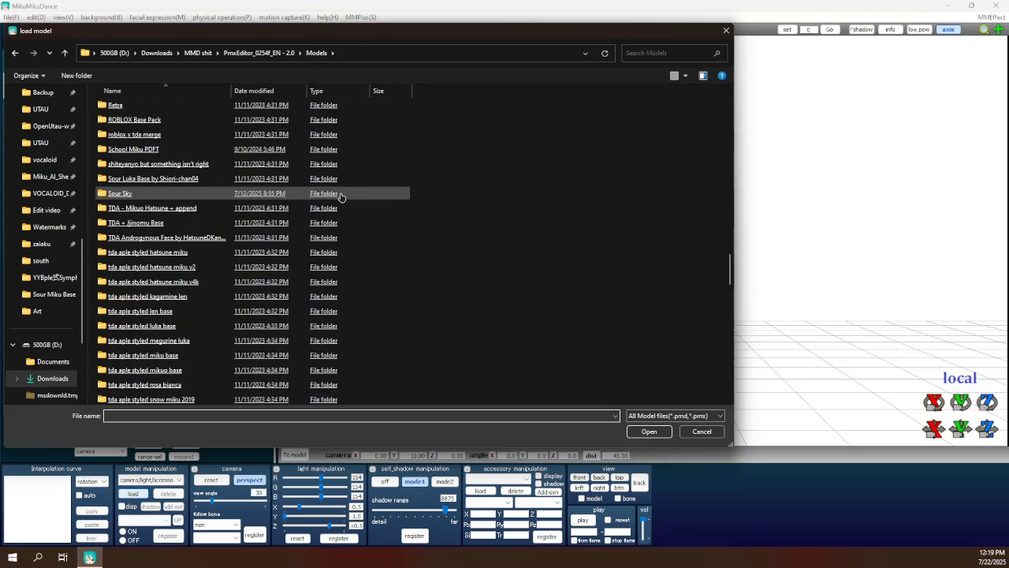
scroll(341, 195, up, 12)
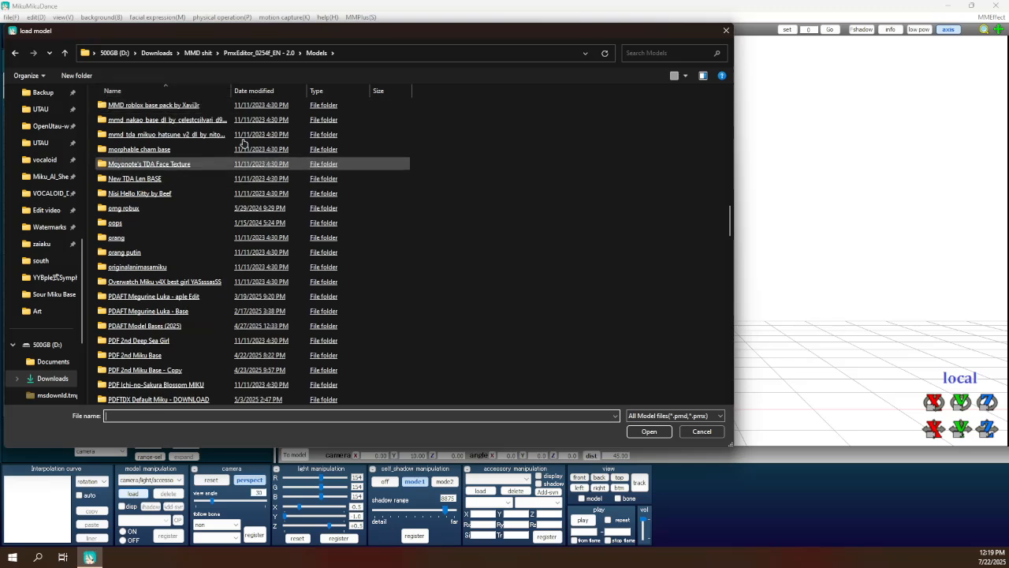
scroll(214, 188, up, 15)
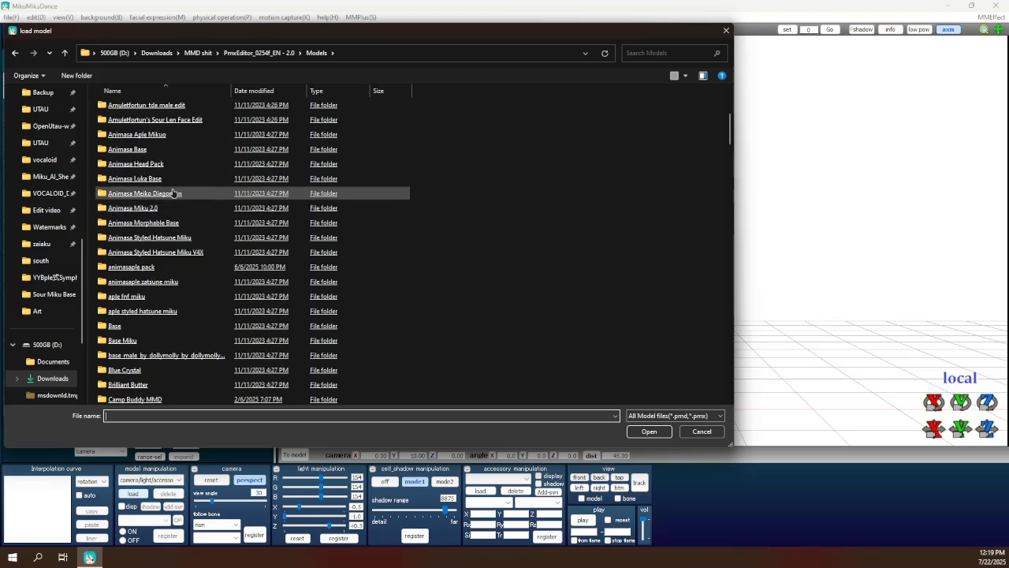
double_click(170, 267)
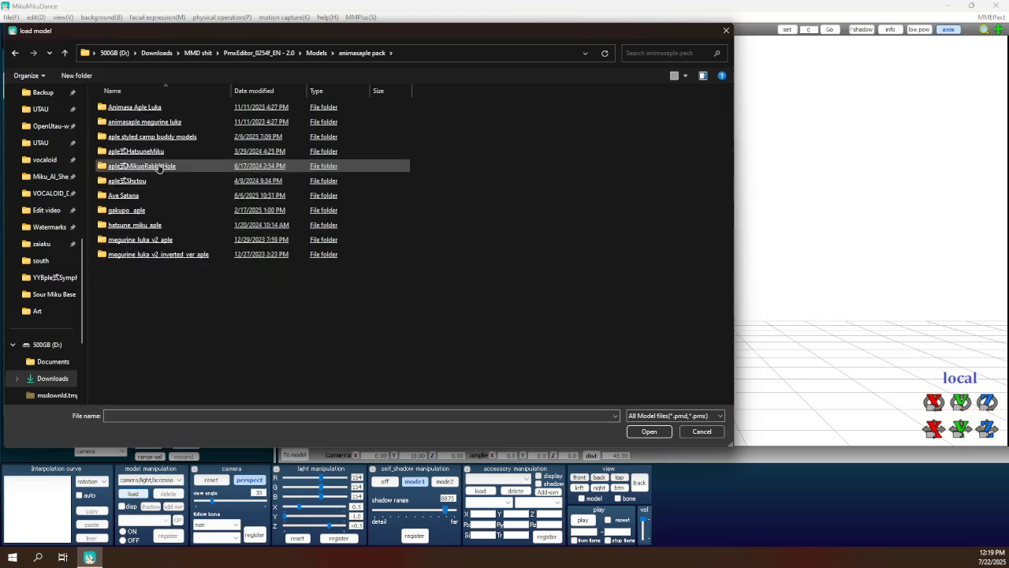
Load the Rabbit Hole Mikuo model from the aple式MikuoRabbitHole folder and accept its model information.
double_click(158, 166)
click(170, 269)
double_click(170, 269)
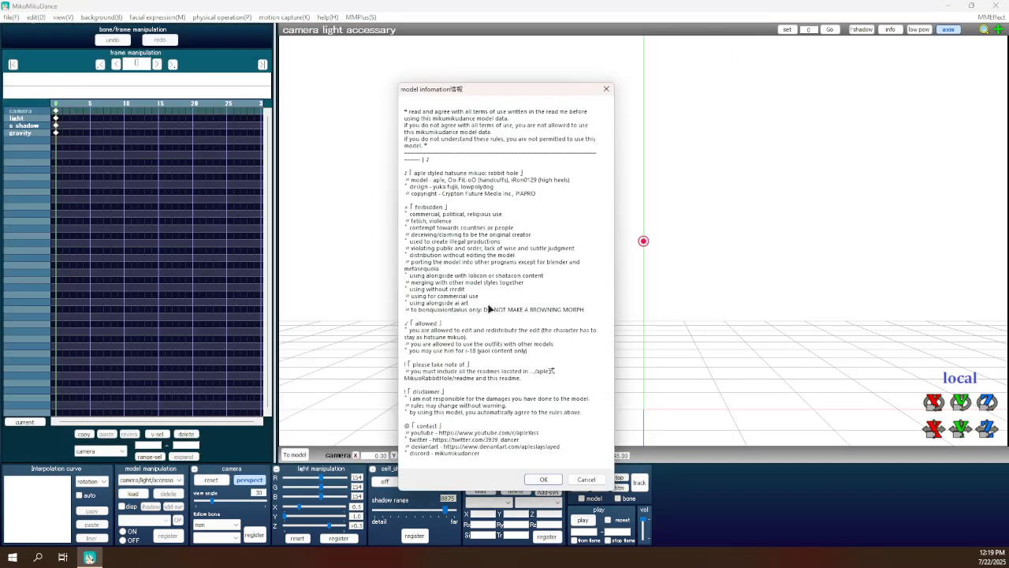
click(543, 480)
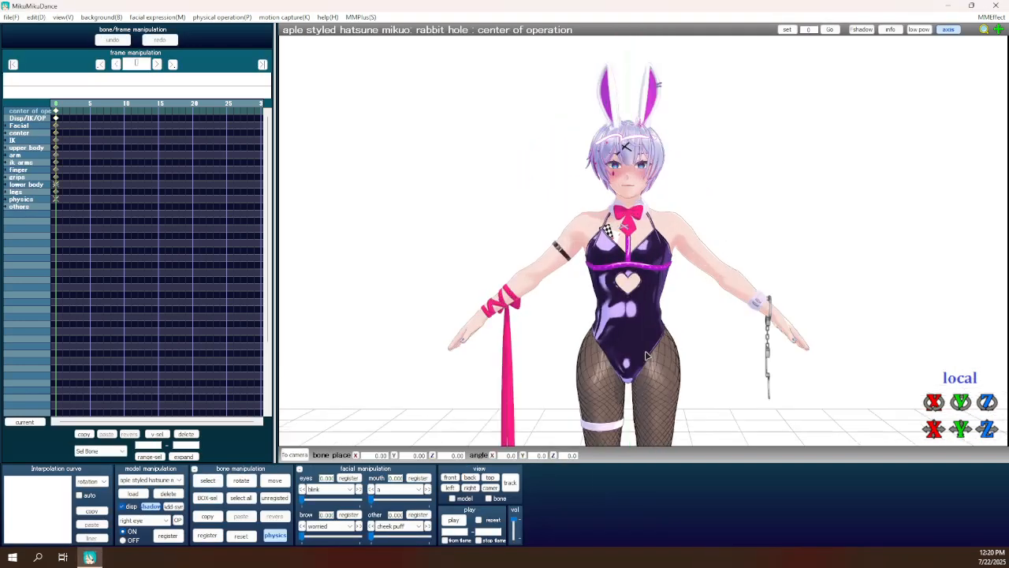
Set the thickness of the edge line to 0 with the model's face in close view.
scroll(646, 355, up, 3)
middle_drag(646, 356, 654, 322)
scroll(654, 322, up, 4)
right_drag(653, 322, 653, 341)
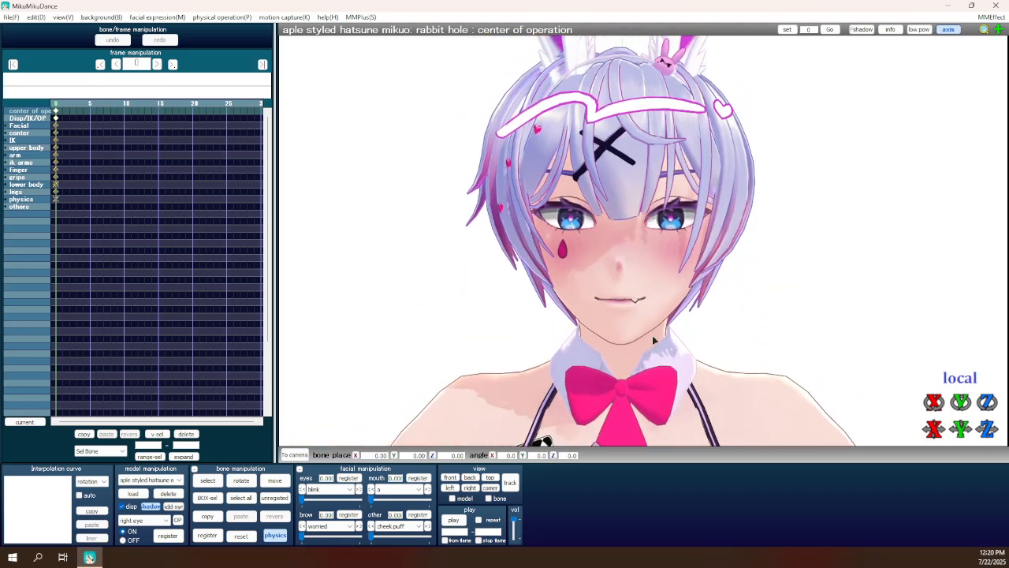
click(63, 18)
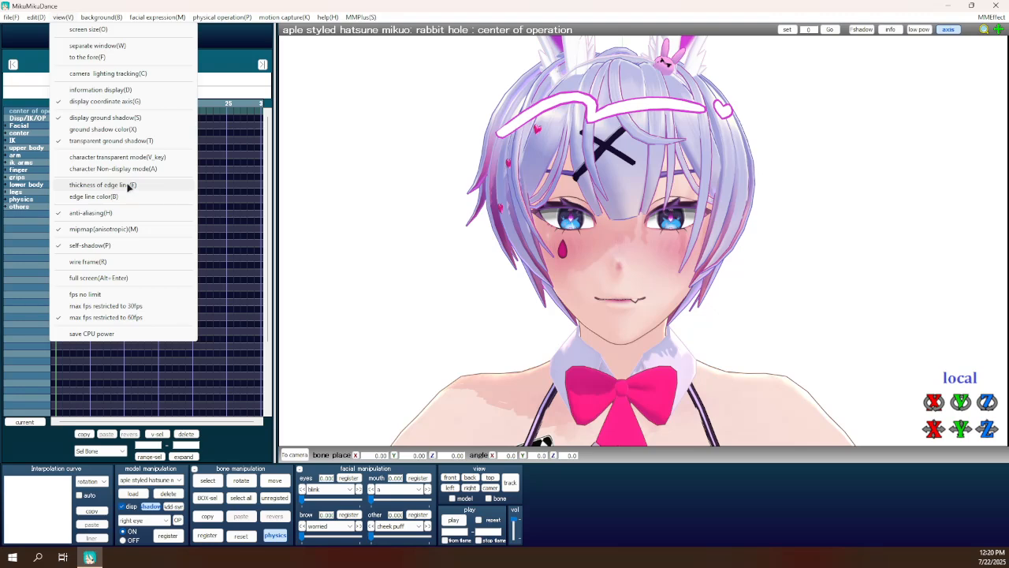
click(103, 184)
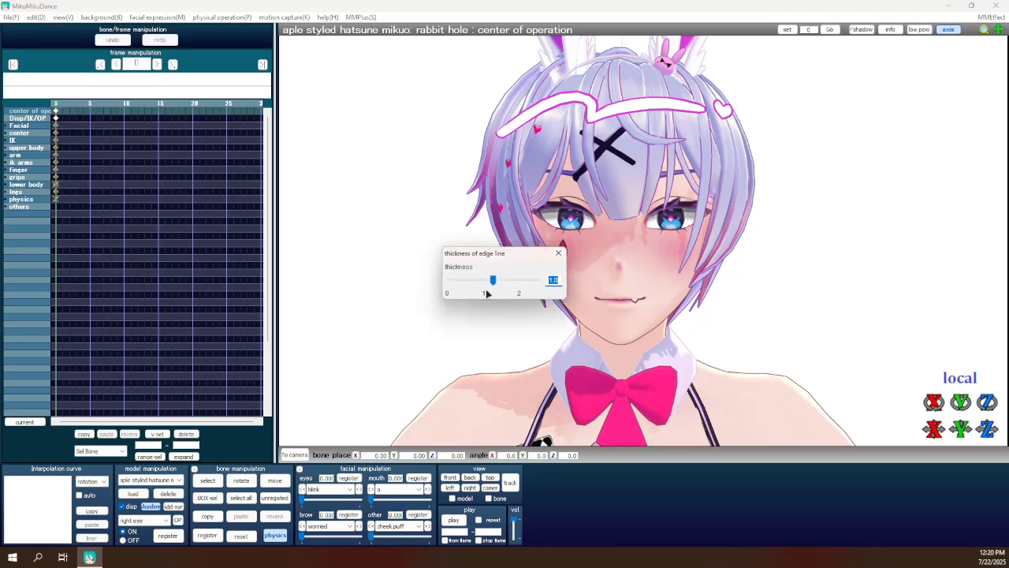
drag(486, 282, 449, 281)
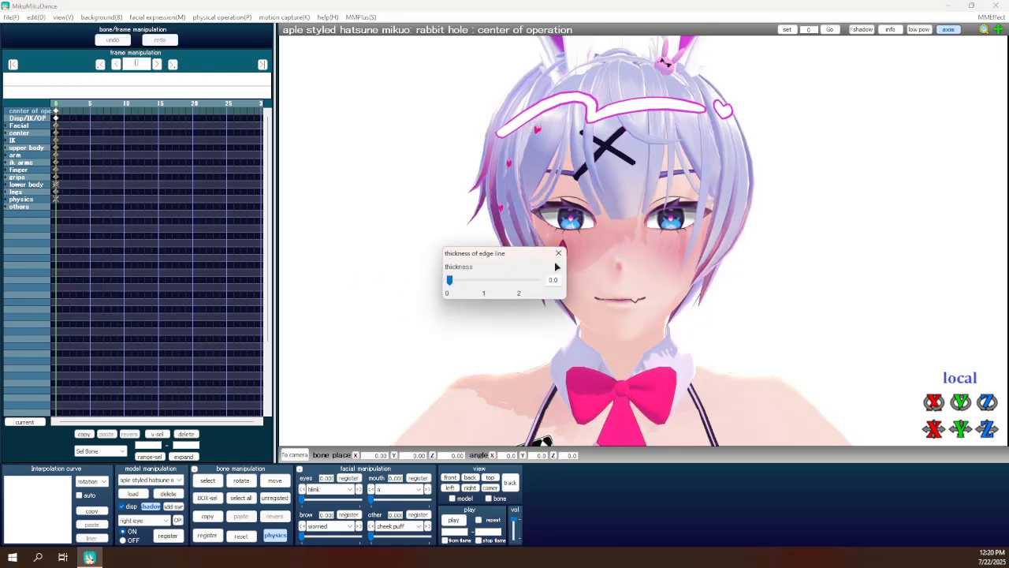
click(558, 253)
Switch to camera mode, advance the timeline to frame 1 and select the aple styled Hatsune Mikuo model again.
scroll(530, 293, down, 5)
right_drag(529, 293, 546, 298)
scroll(501, 332, up, 5)
click(294, 455)
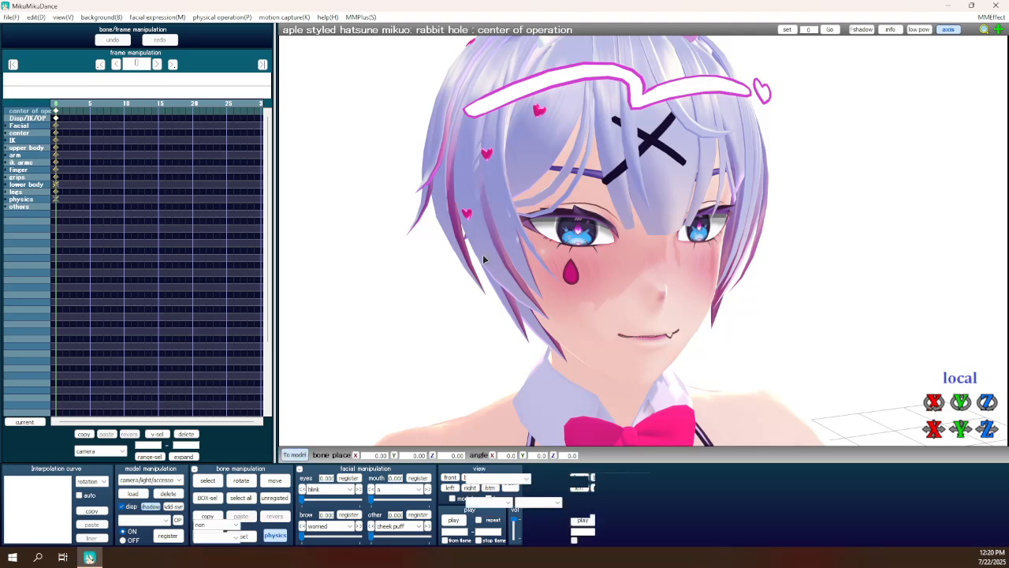
click(157, 65)
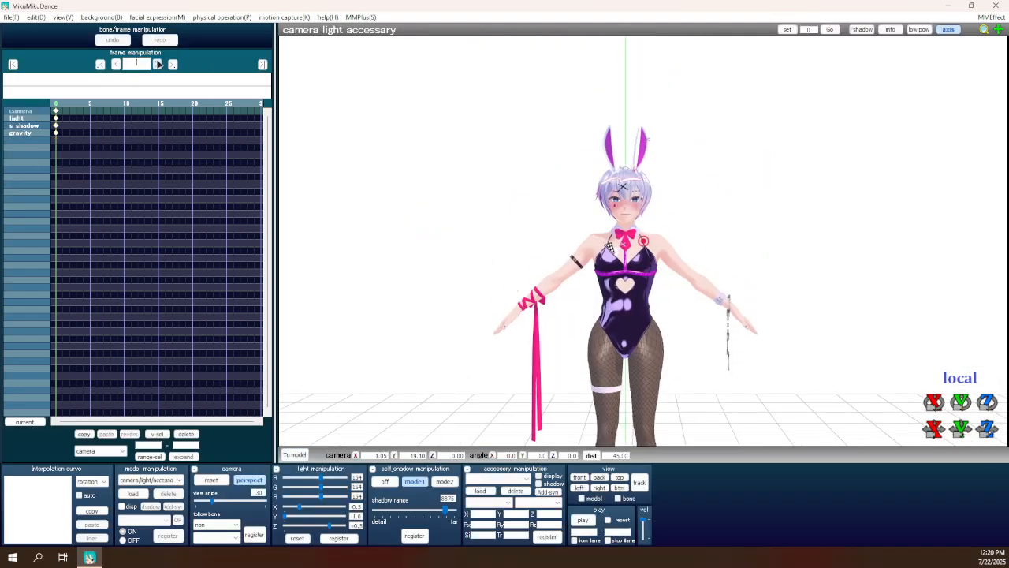
click(142, 480)
click(146, 495)
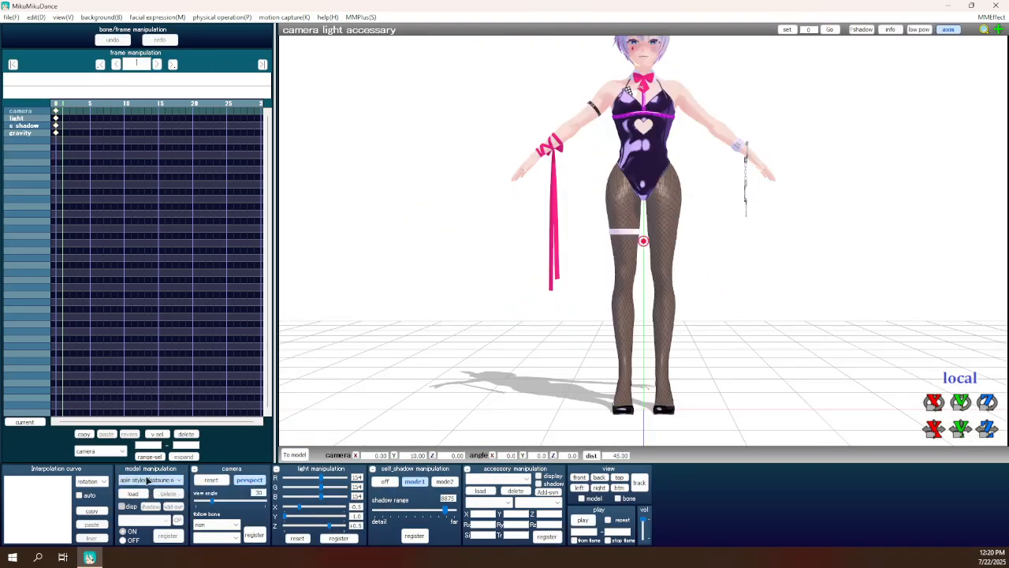
Choose a physical operation option and step the timeline back and forward to frame 1.
click(14, 20)
click(52, 138)
click(200, 18)
click(214, 64)
scroll(591, 176, up, 3)
middle_drag(591, 177, 577, 281)
scroll(583, 363, up, 2)
click(116, 65)
click(158, 65)
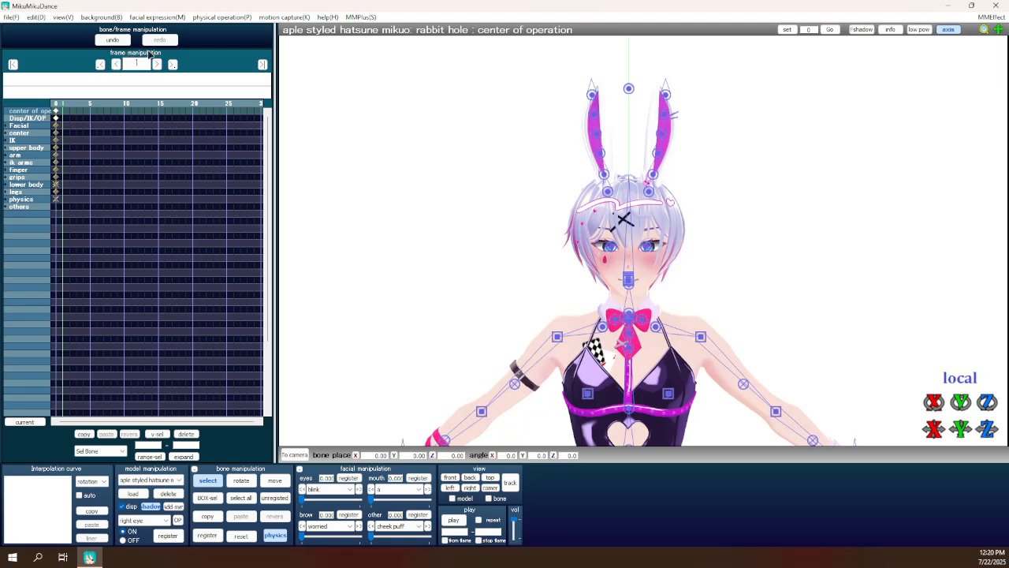
Start loading motion data for the Mikuo model and browse to the Motion folder inside UserFile.
click(11, 17)
click(85, 136)
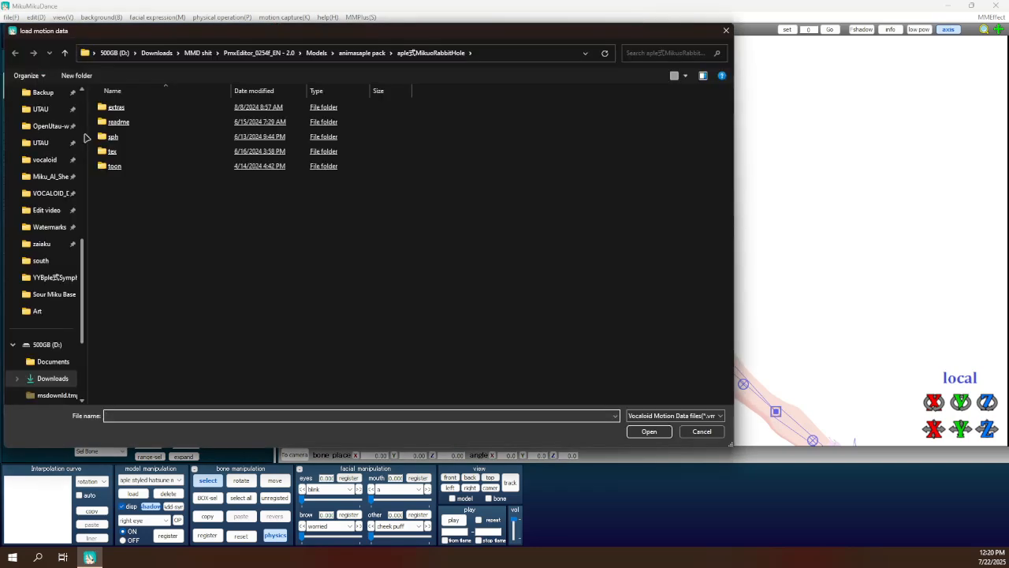
scroll(49, 230, up, 1)
scroll(48, 231, up, 5)
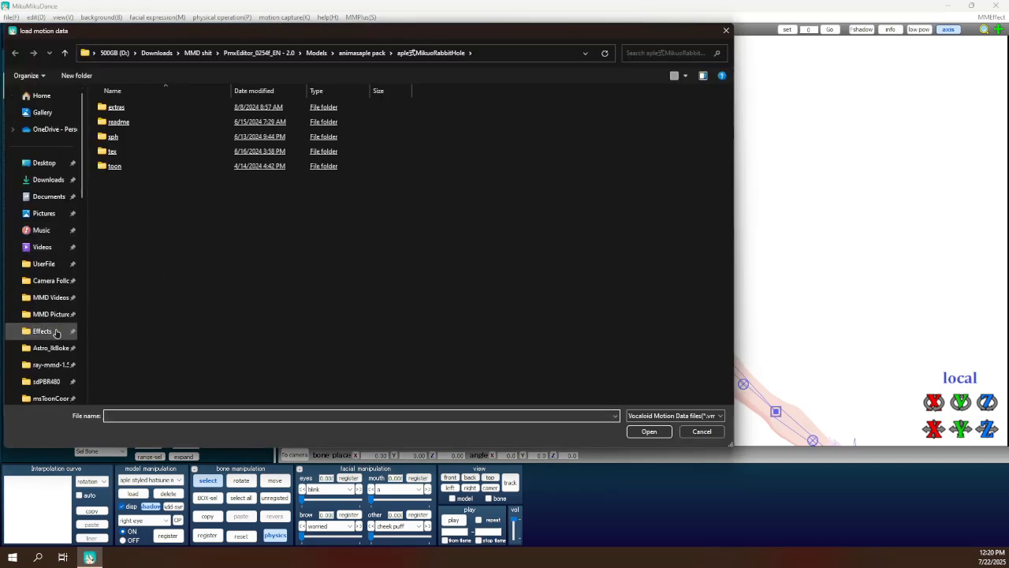
click(43, 263)
scroll(152, 324, down, 8)
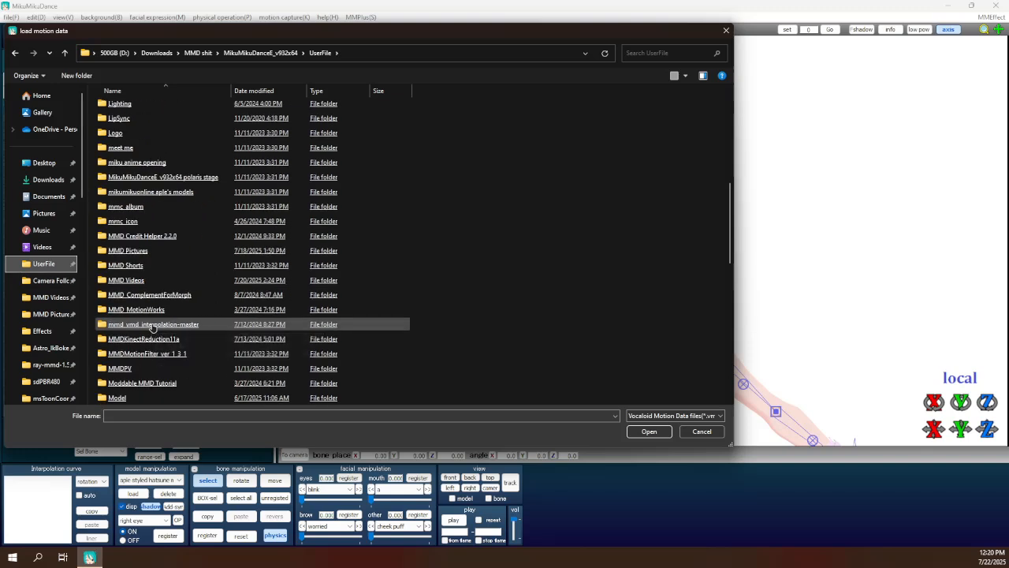
scroll(152, 324, down, 3)
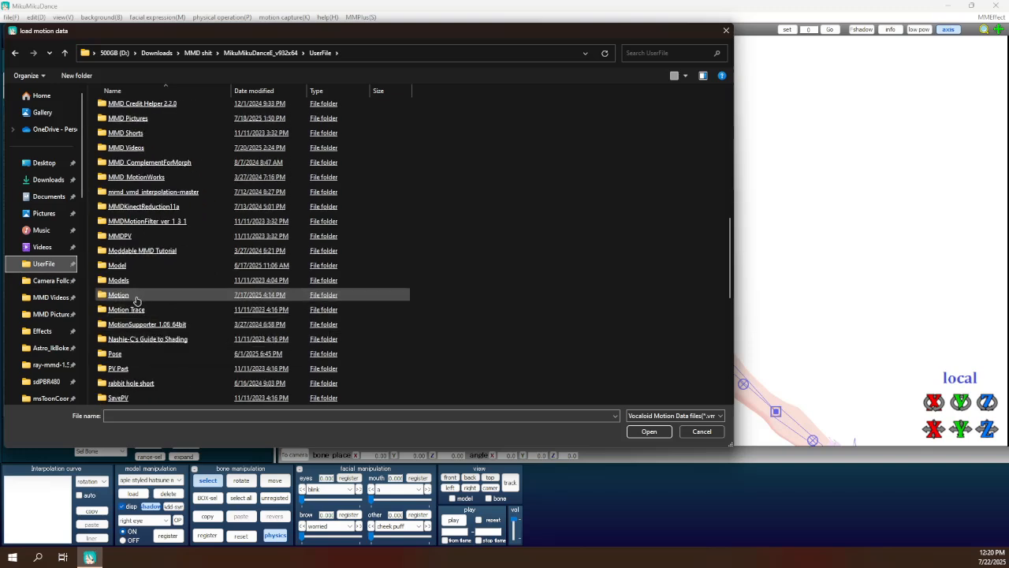
double_click(136, 297)
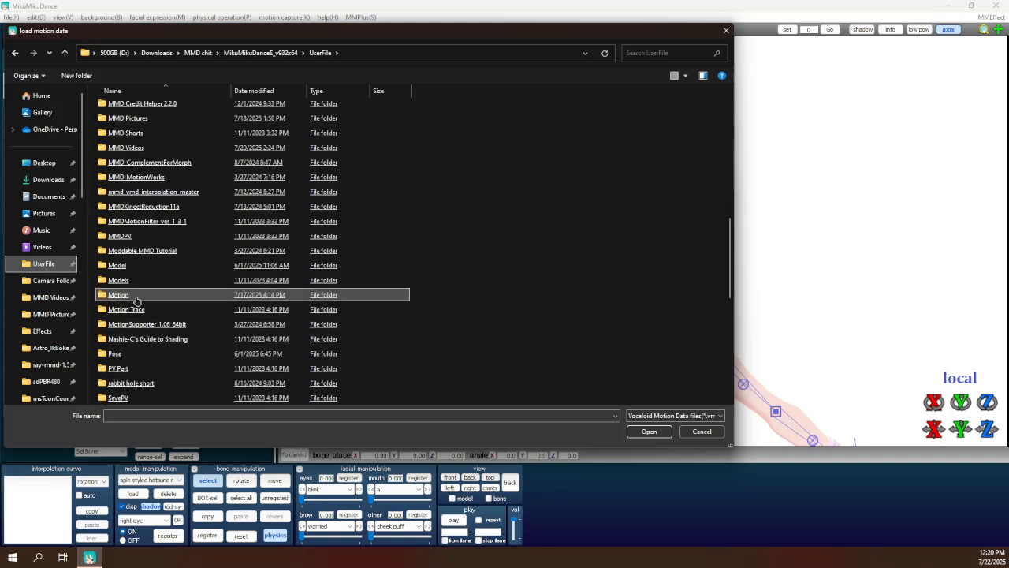
Load the motion file ラビットホールLight.vmd from the ラビットホール folder onto the model.
double_click(130, 387)
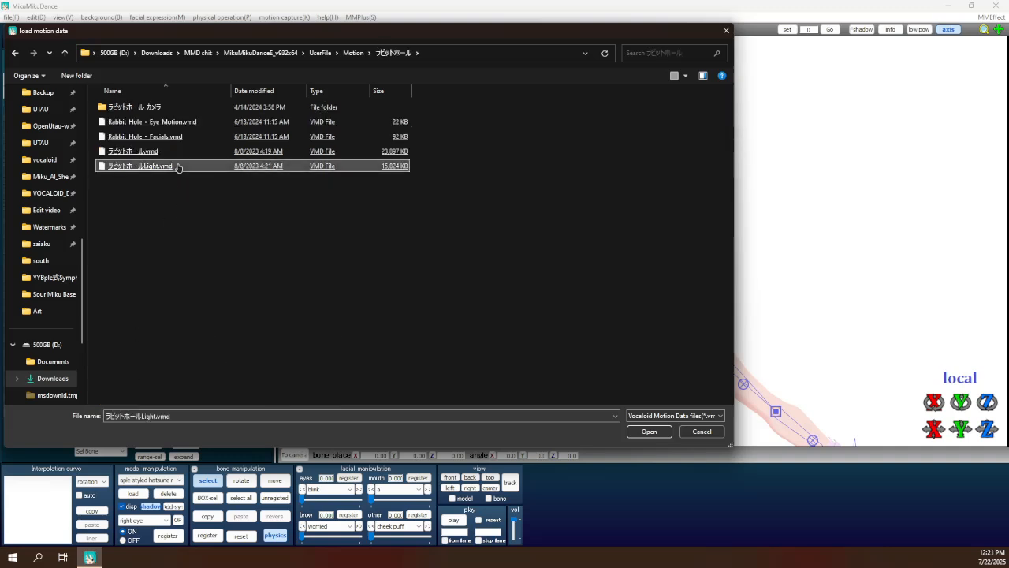
double_click(173, 168)
click(252, 314)
click(511, 316)
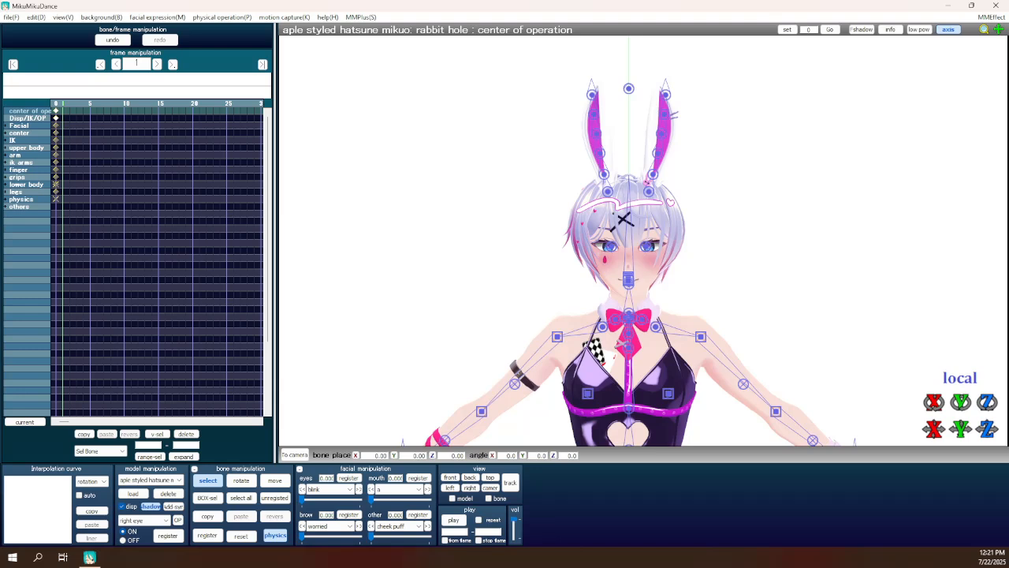
Turn off the right ik arm and left ik arm IK on the model and register both at frame 1.
scroll(621, 266, down, 5)
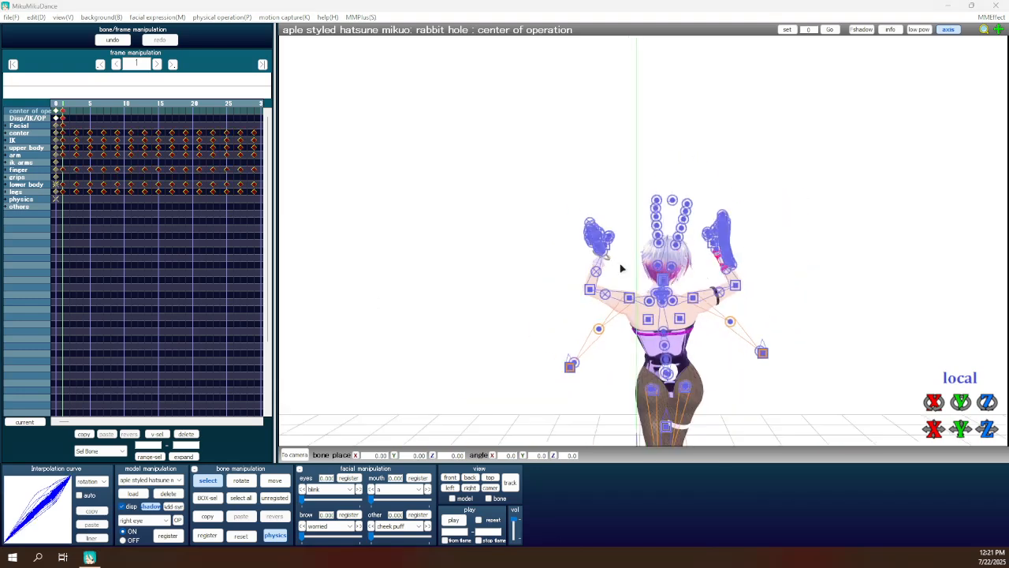
middle_drag(621, 266, 612, 221)
scroll(613, 221, up, 3)
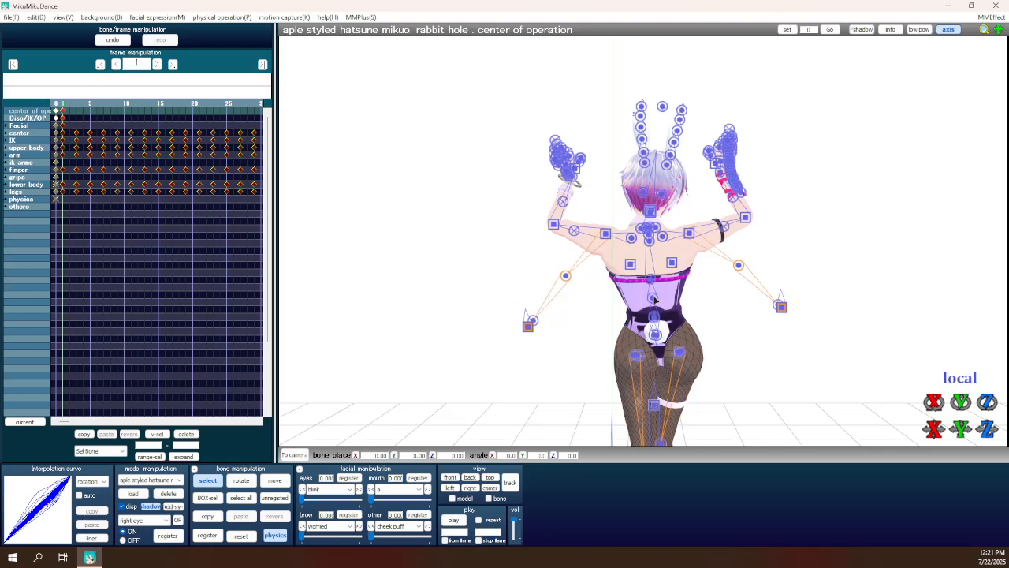
click(148, 521)
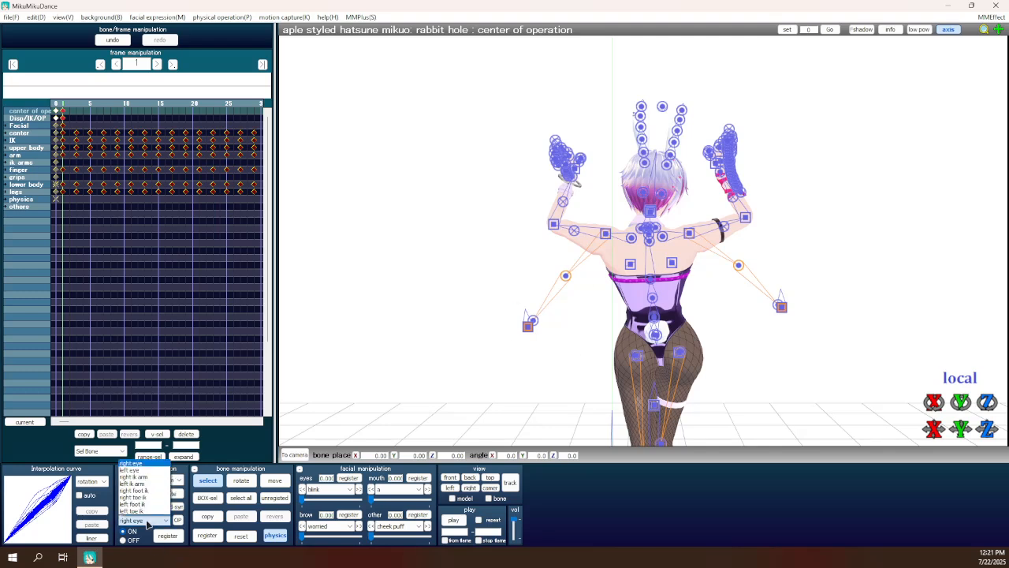
click(134, 477)
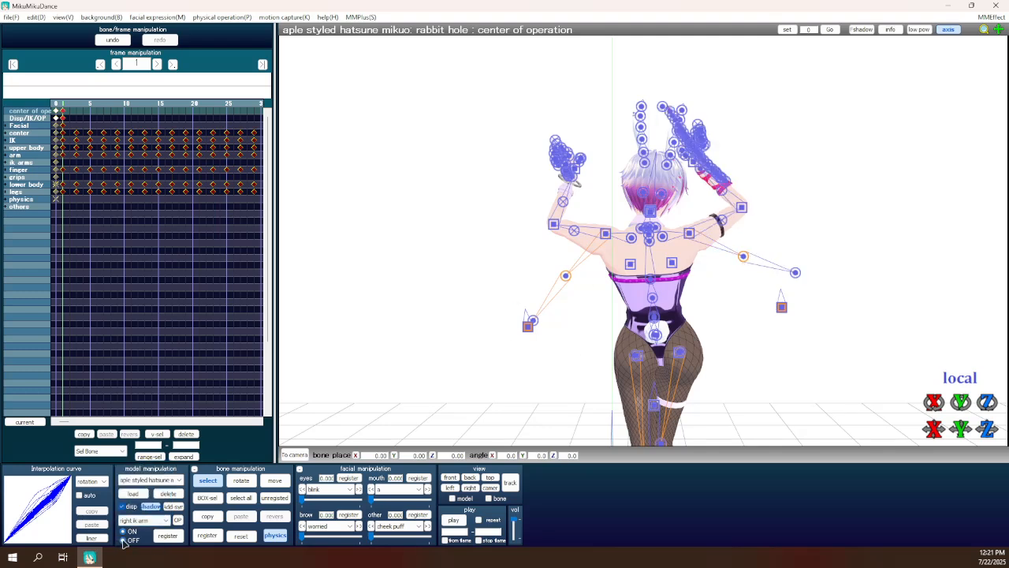
click(167, 539)
scroll(146, 521, down, 1)
click(123, 540)
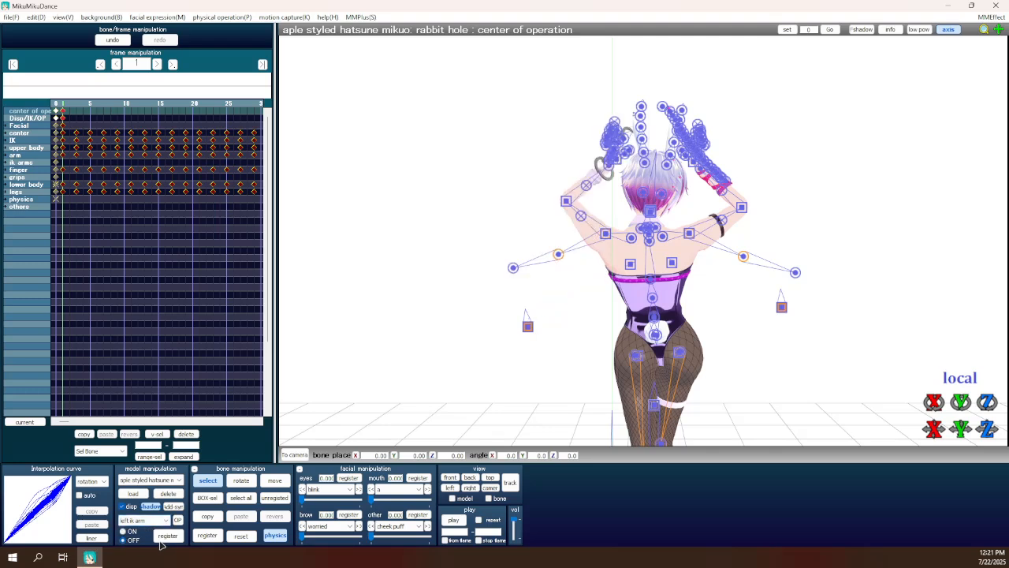
click(172, 539)
scroll(725, 276, down, 3)
scroll(703, 341, up, 7)
middle_drag(725, 277, 708, 219)
scroll(703, 336, up, 3)
scroll(703, 335, down, 10)
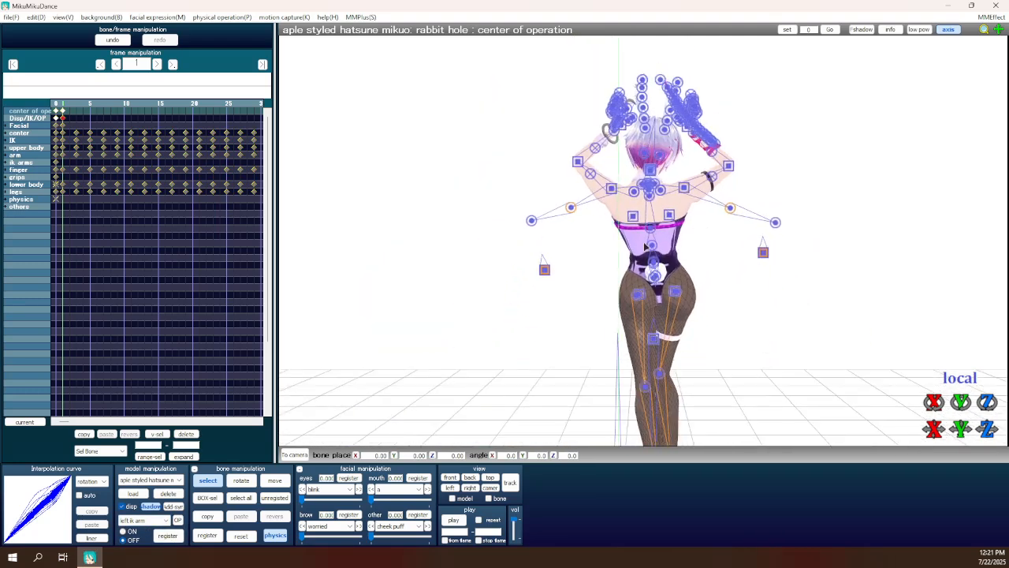
scroll(651, 230, up, 4)
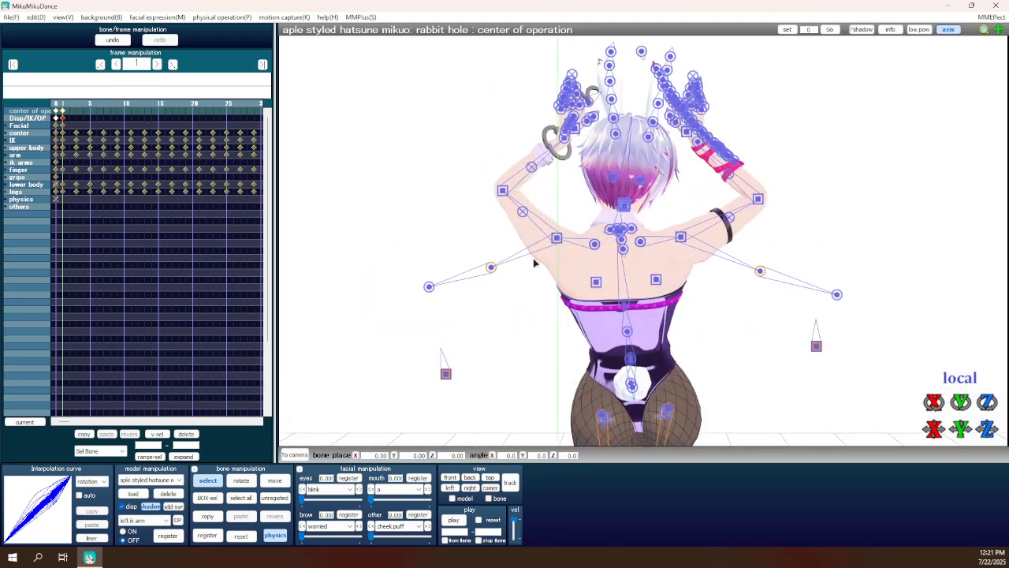
Select all of the model's facial frames and delete them.
click(11, 17)
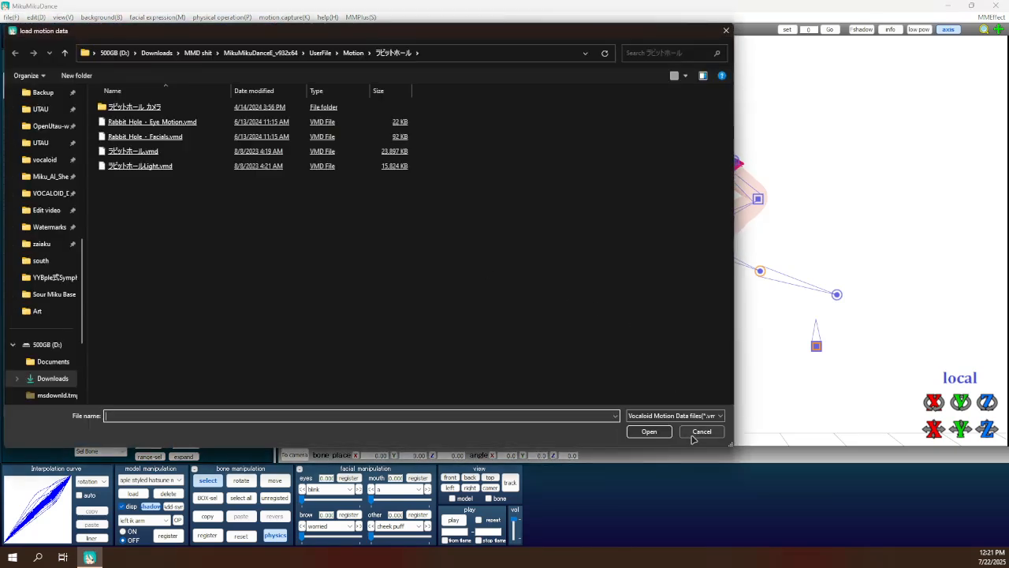
click(693, 435)
click(35, 17)
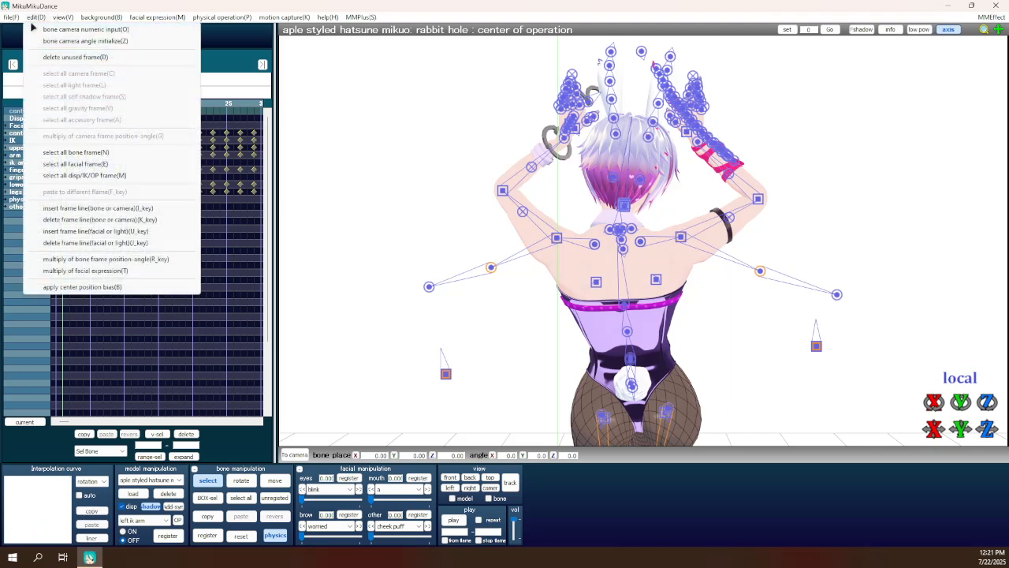
click(113, 164)
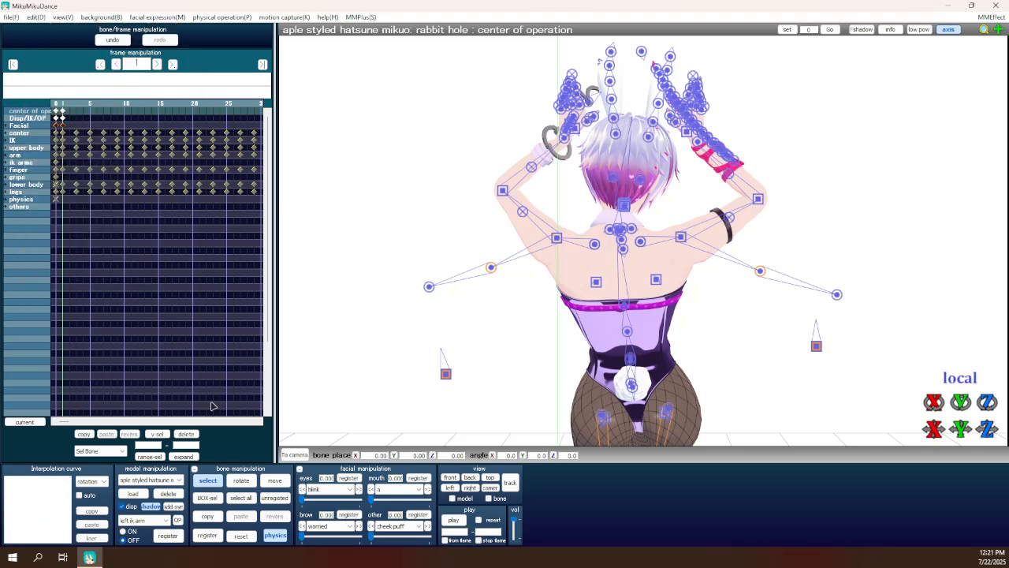
Load the motion file Rabbit Hole - Eye Motion.vmd onto the model, accepting the missing data and the different source model.
click(11, 16)
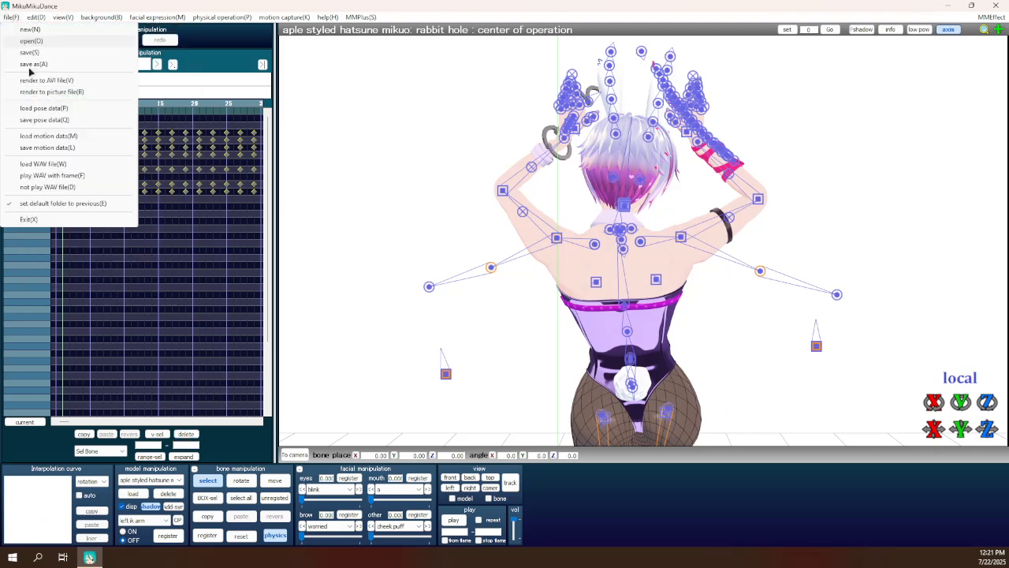
click(71, 142)
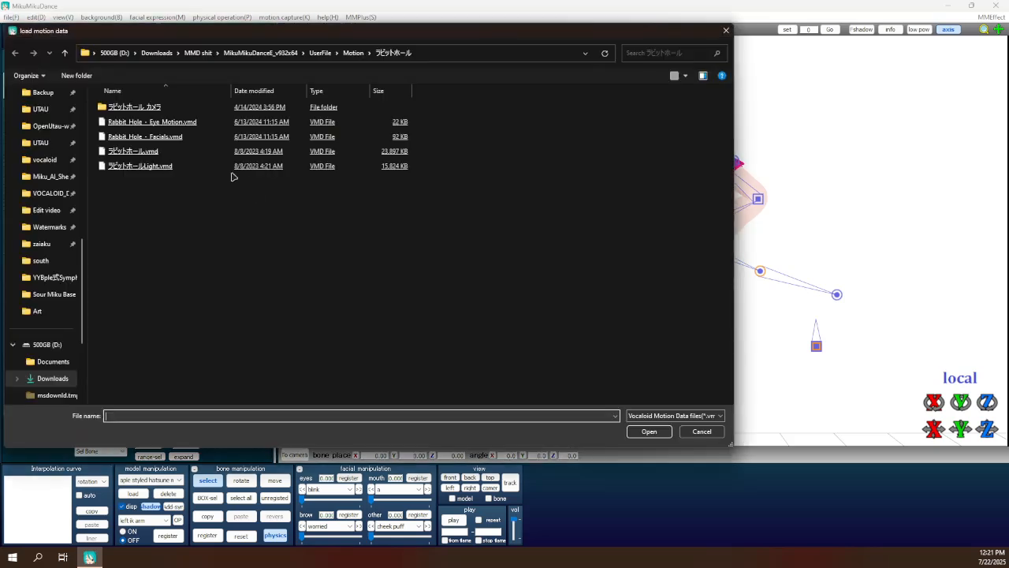
double_click(188, 129)
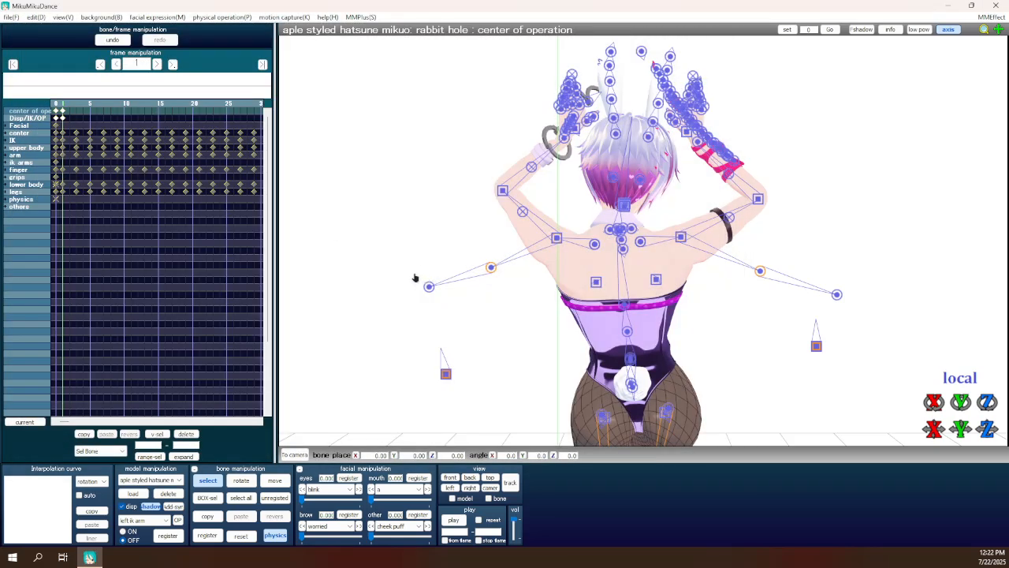
click(252, 315)
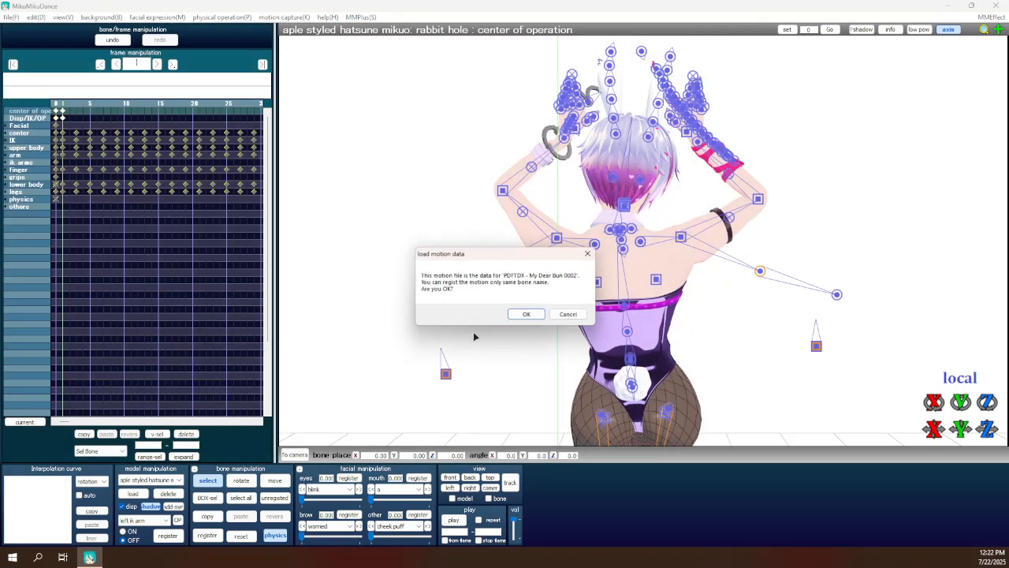
click(527, 315)
Load the motion file Rabbit Hole - Facials.vmd onto the model, continuing despite the missing morphs.
click(9, 17)
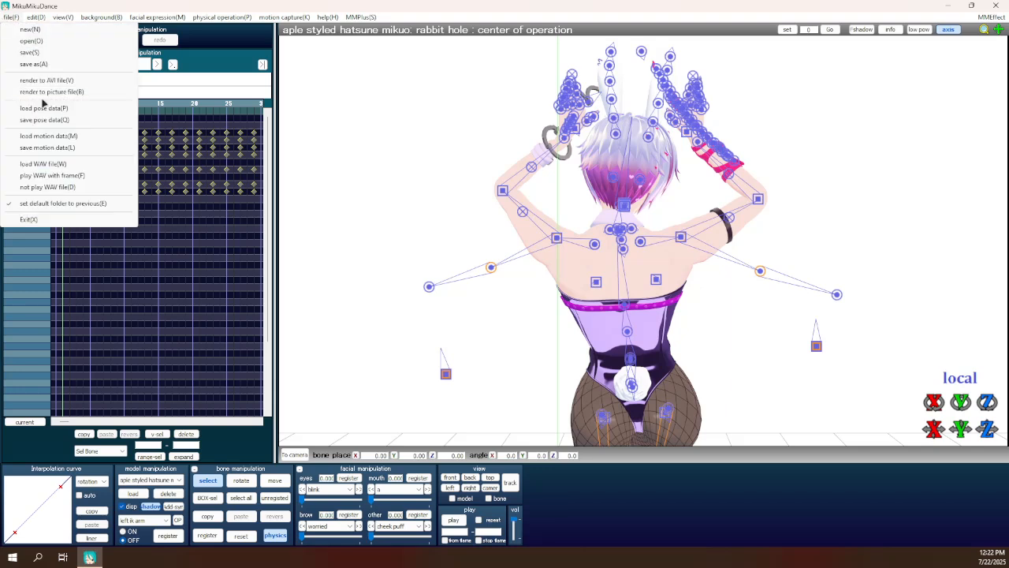
click(71, 138)
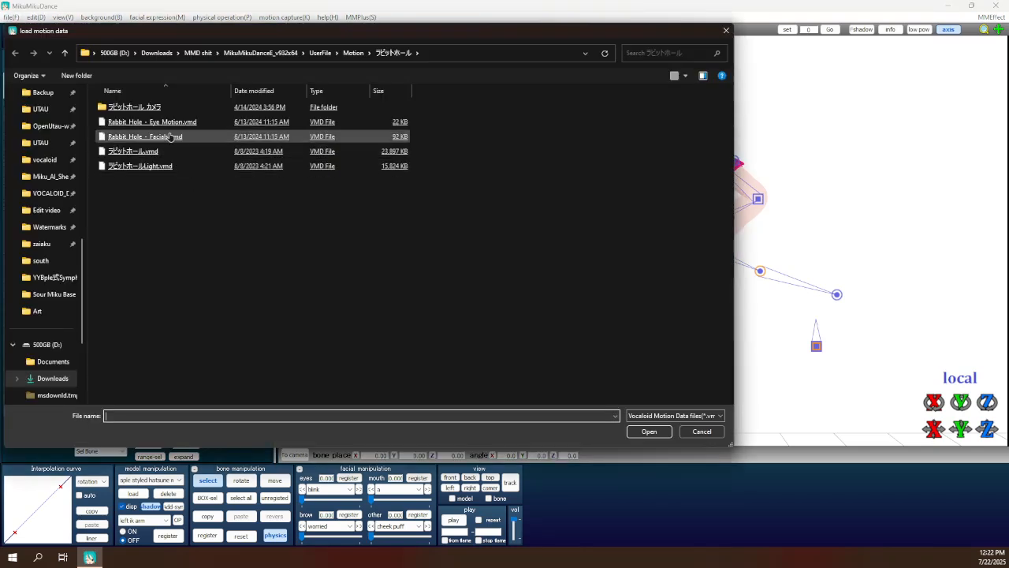
double_click(171, 137)
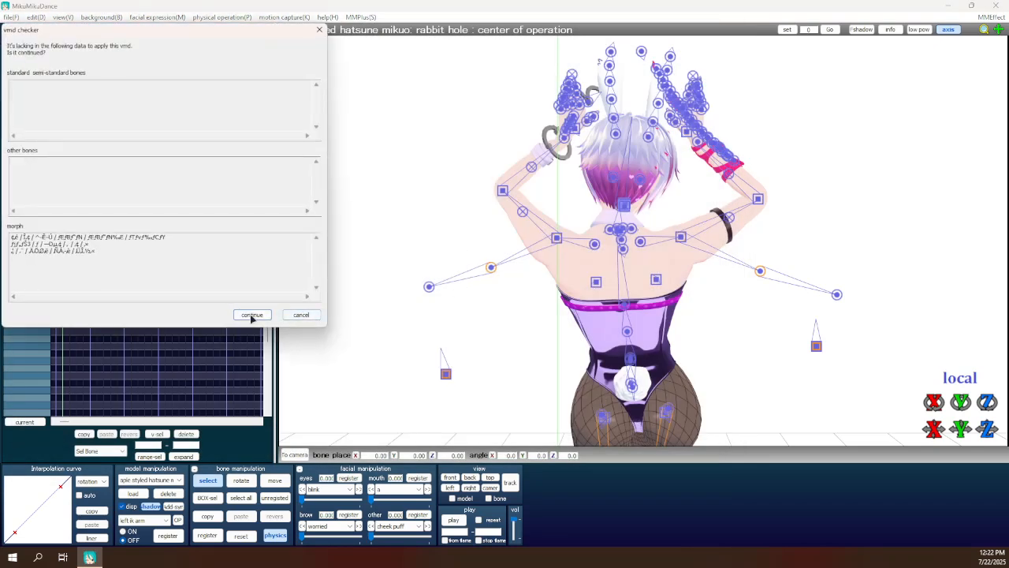
click(252, 314)
click(520, 316)
Load mikuo2.wav from the ラビットホール motion folder as the audio and briefly play the dance with it.
click(11, 17)
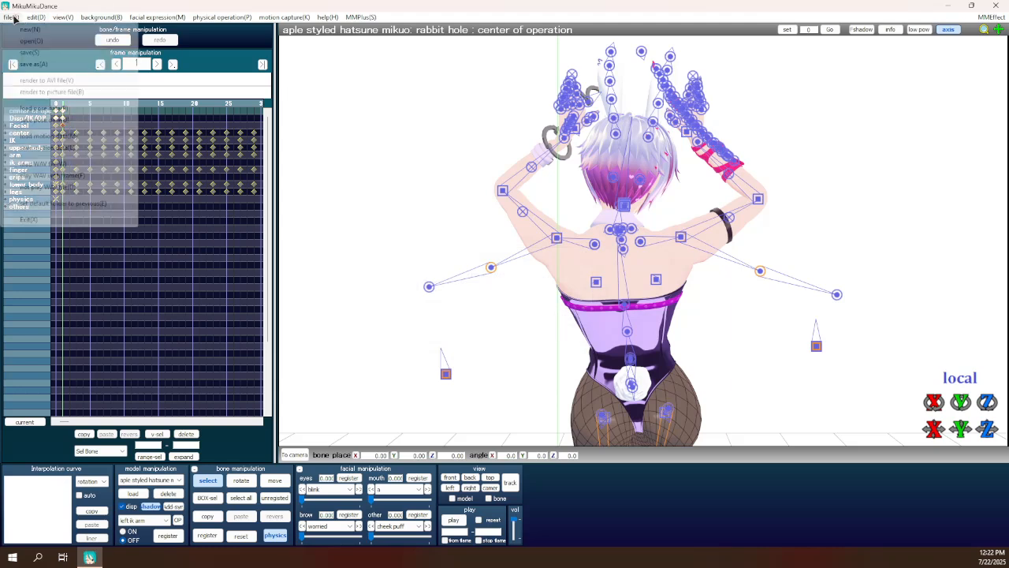
click(90, 163)
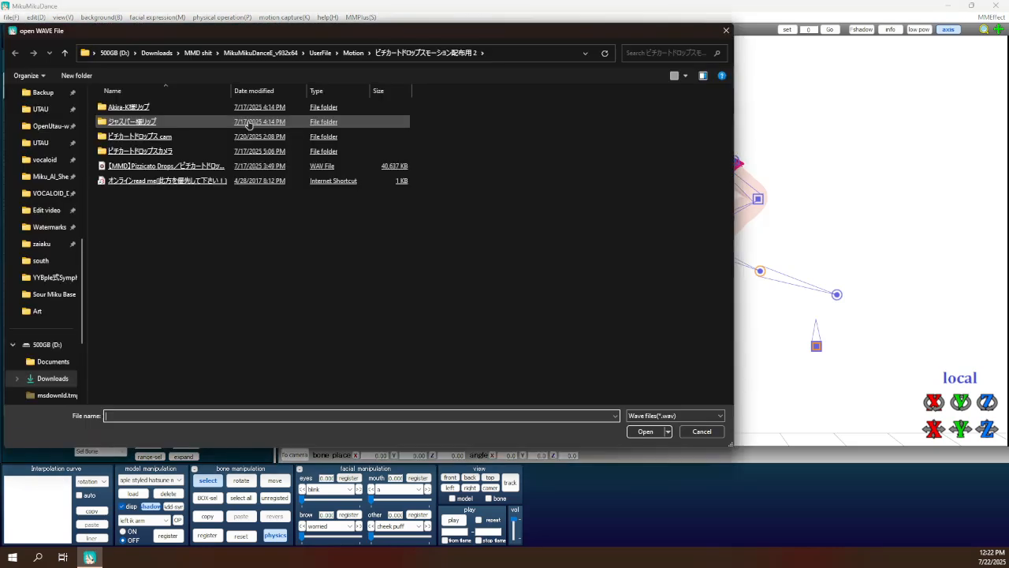
click(354, 52)
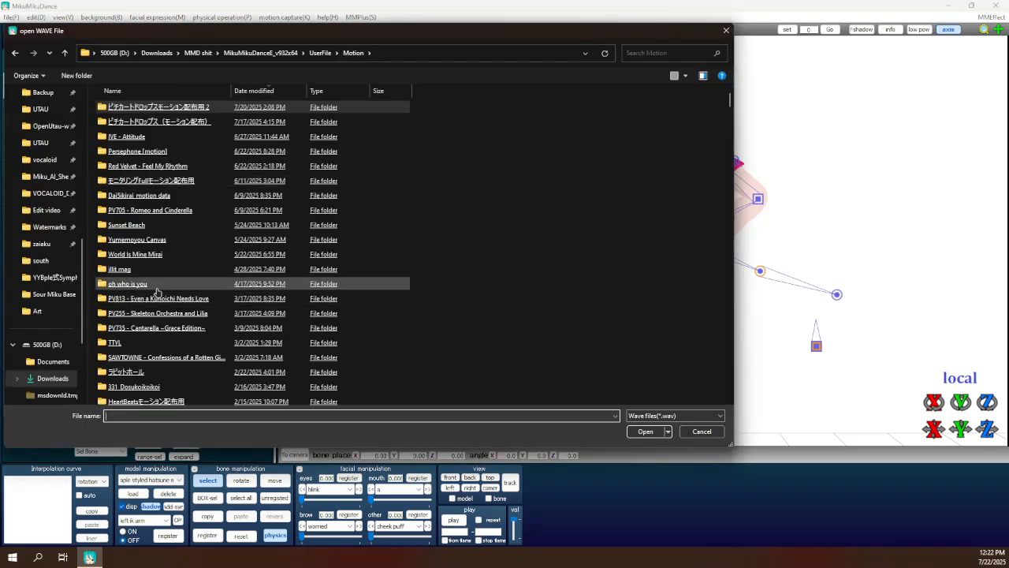
click(153, 372)
key(Return)
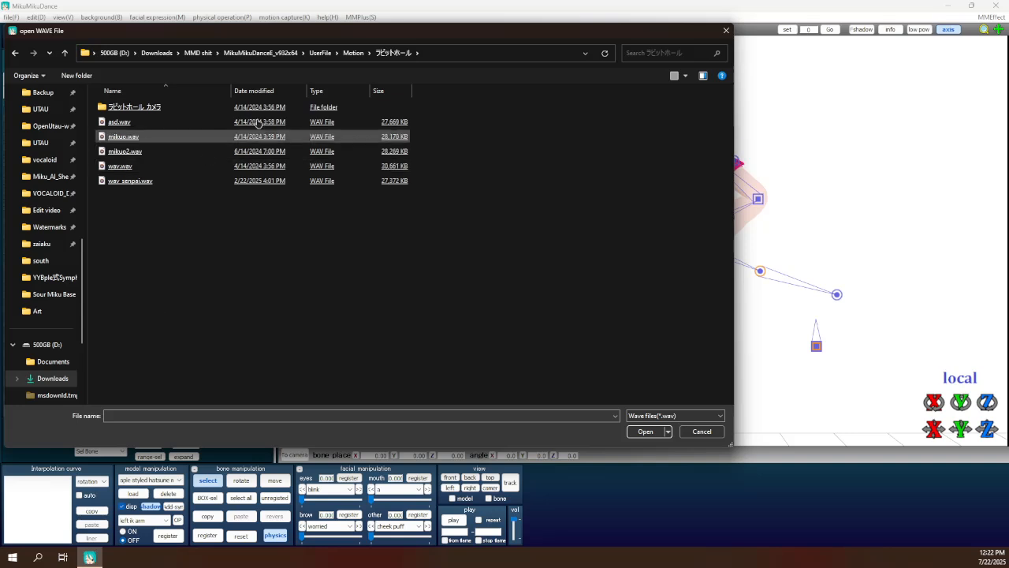
click(274, 93)
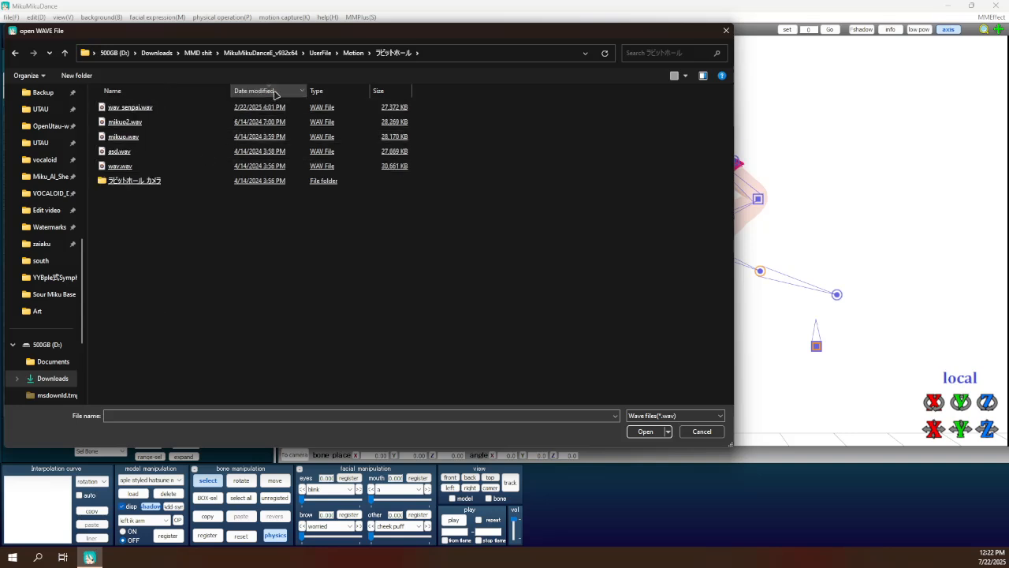
double_click(202, 122)
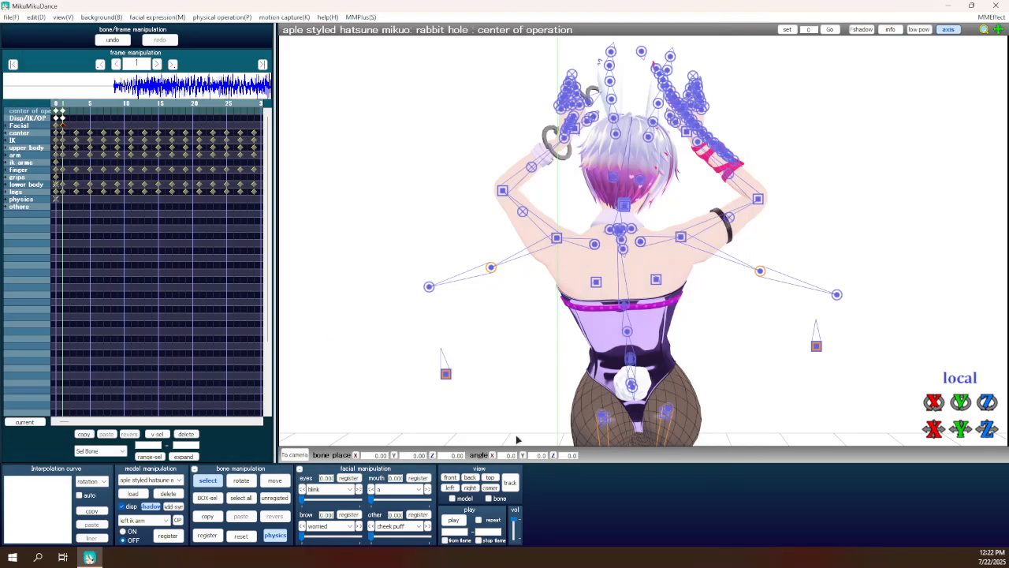
click(453, 521)
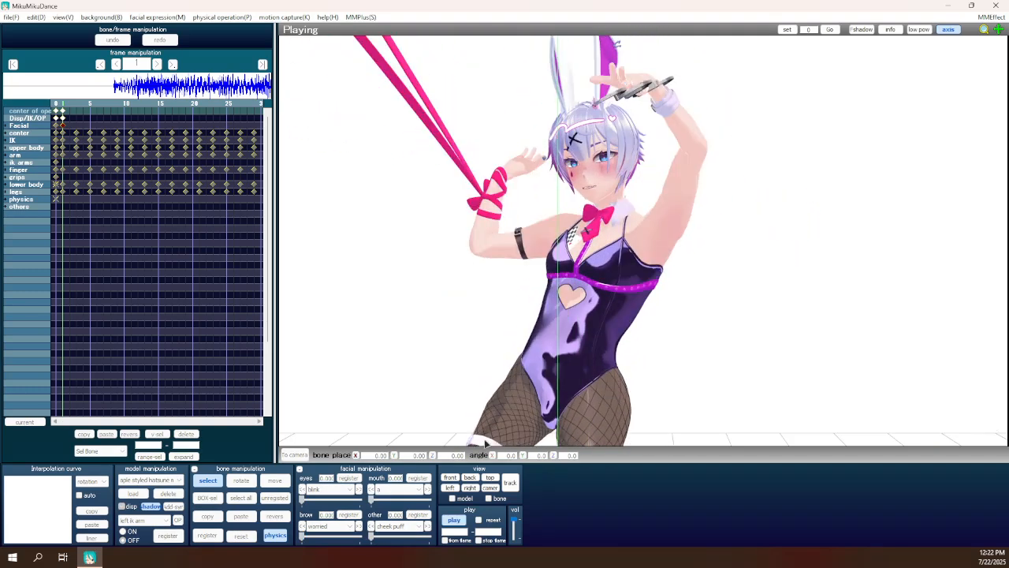
click(454, 522)
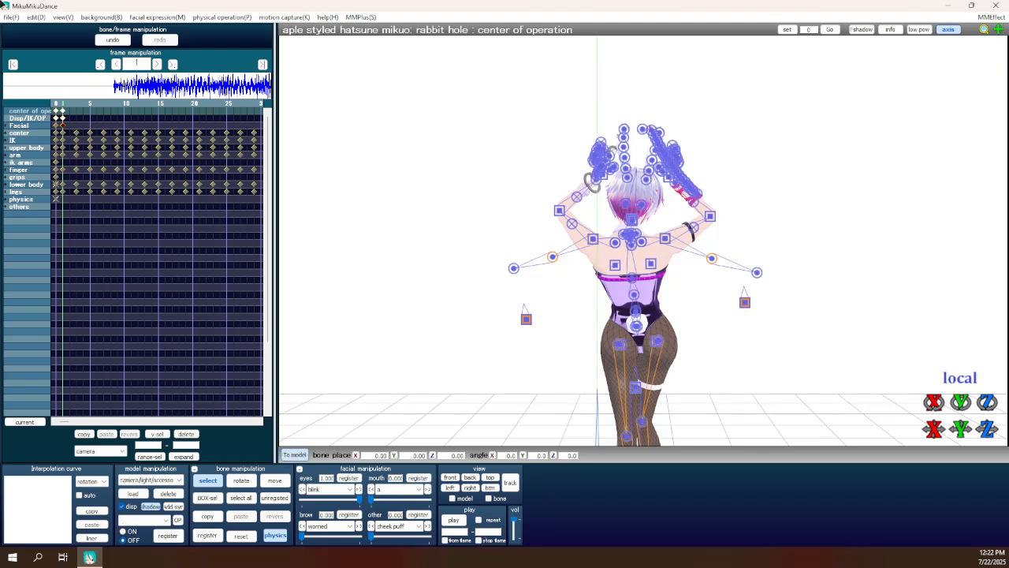
Switch to camera mode, load the camera motion from the ラビットホール カメラ folder and briefly play it back.
click(294, 455)
click(11, 17)
click(58, 134)
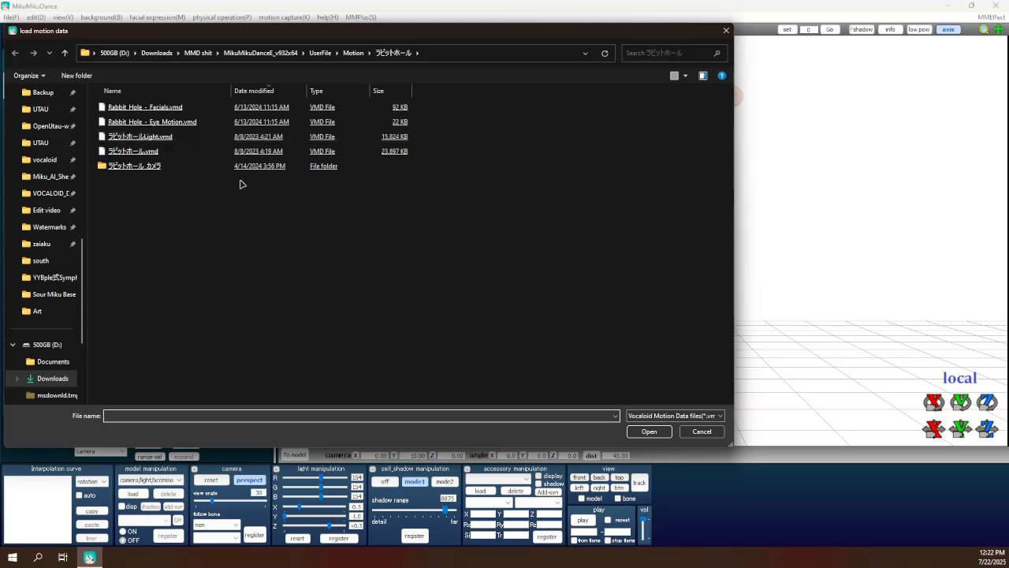
click(148, 92)
double_click(172, 108)
double_click(173, 110)
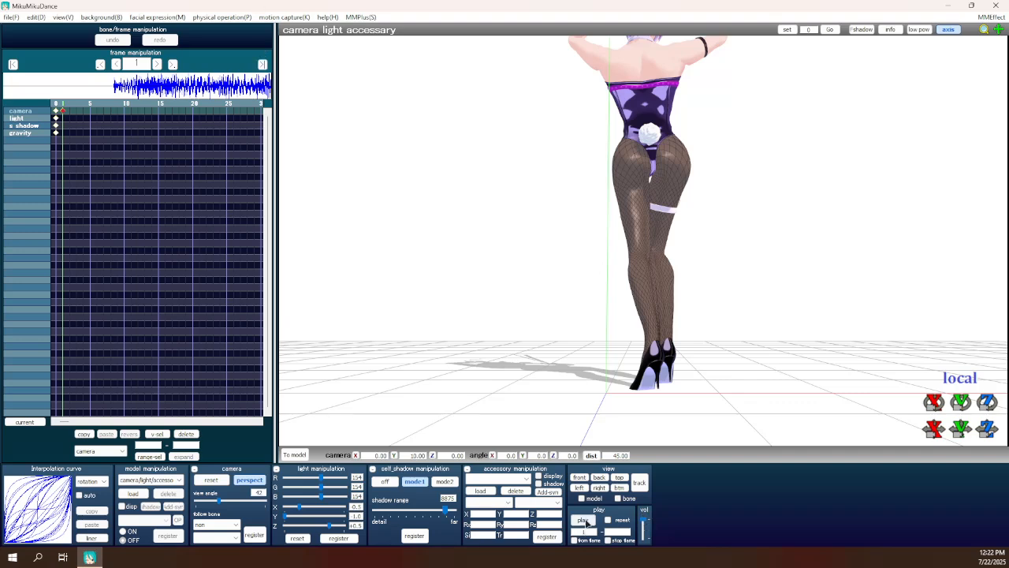
click(583, 521)
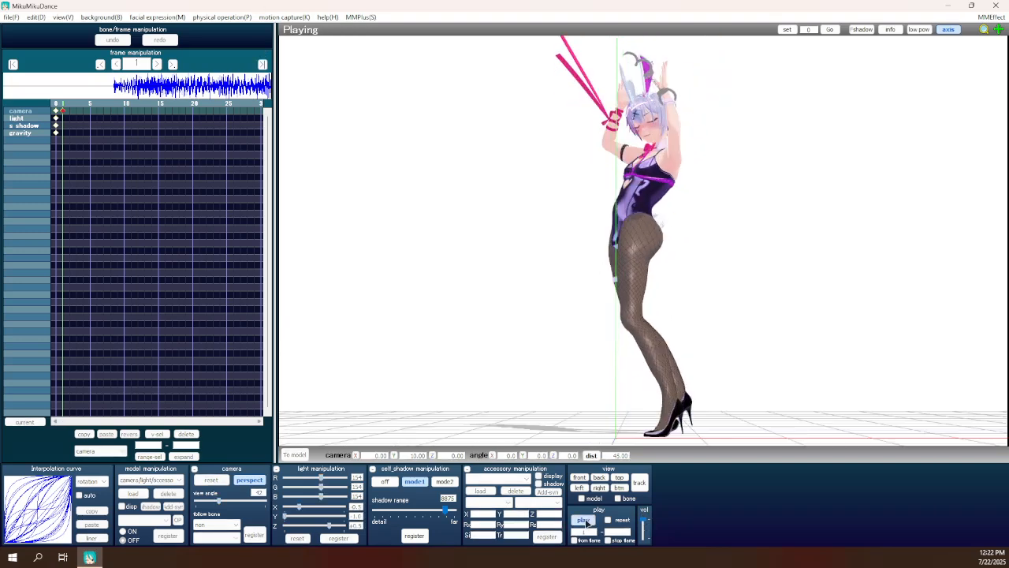
click(586, 522)
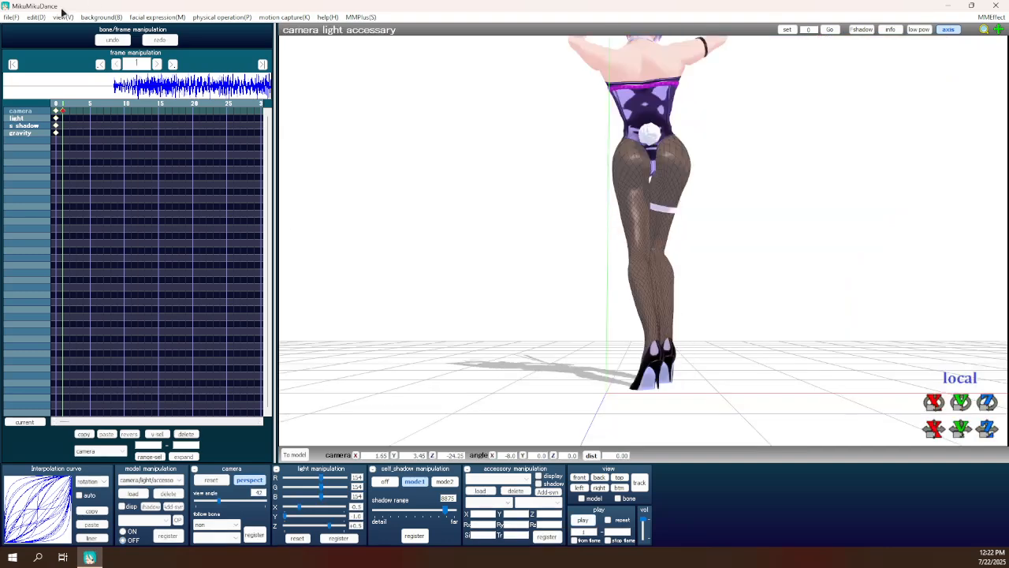
double_click(61, 8)
double_click(86, 9)
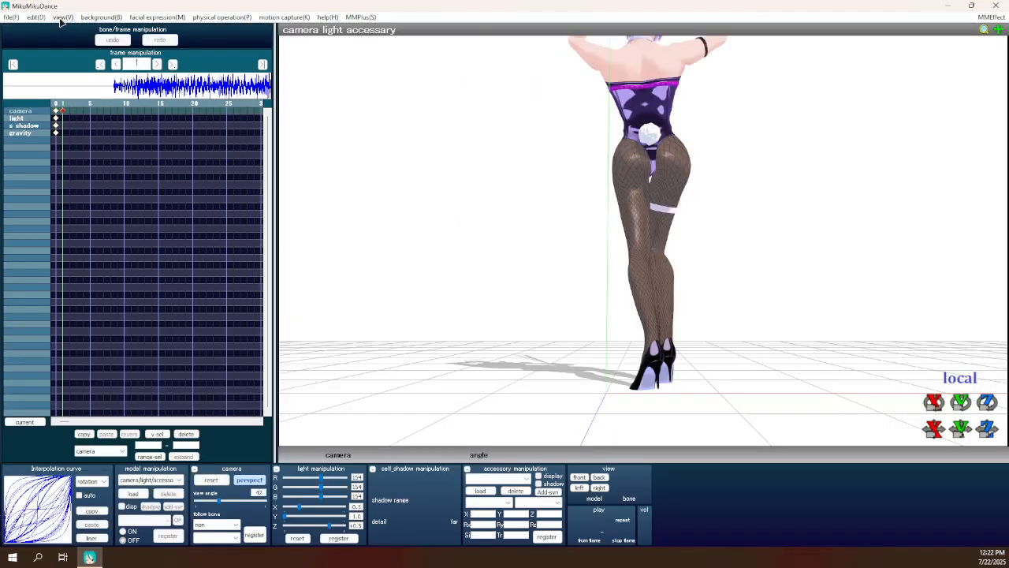
click(61, 19)
mouse_move(47, 16)
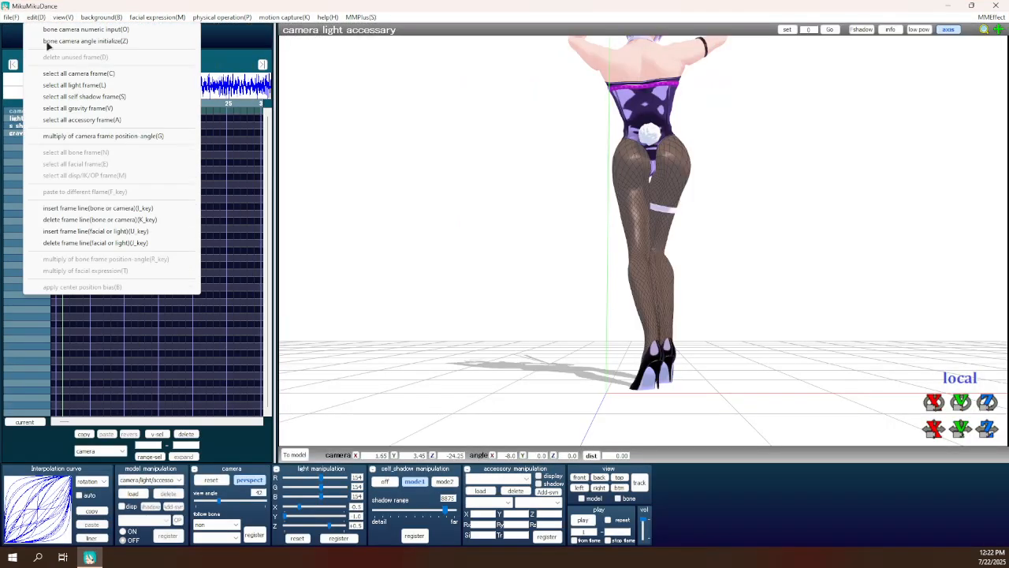
click(94, 135)
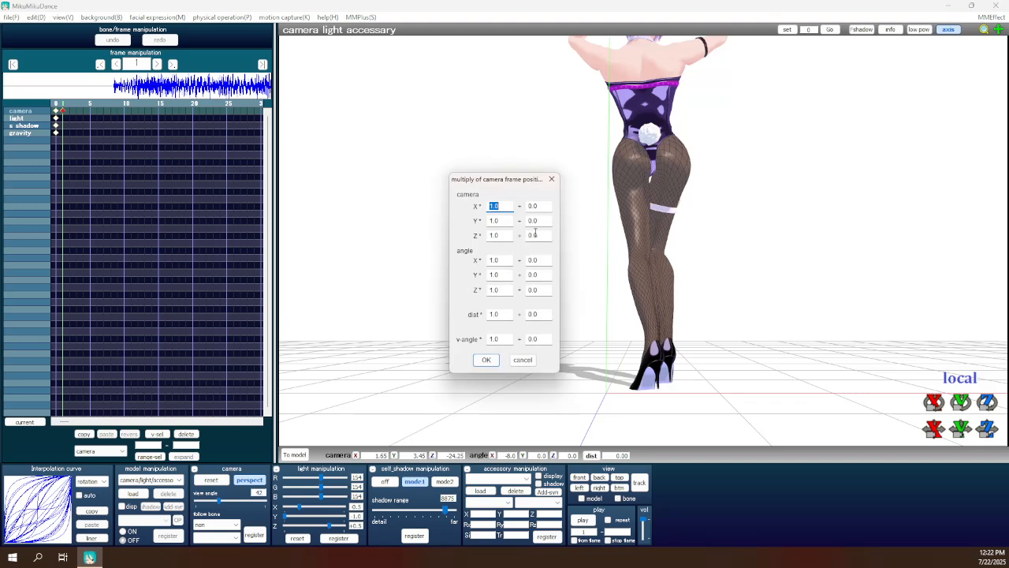
click(551, 179)
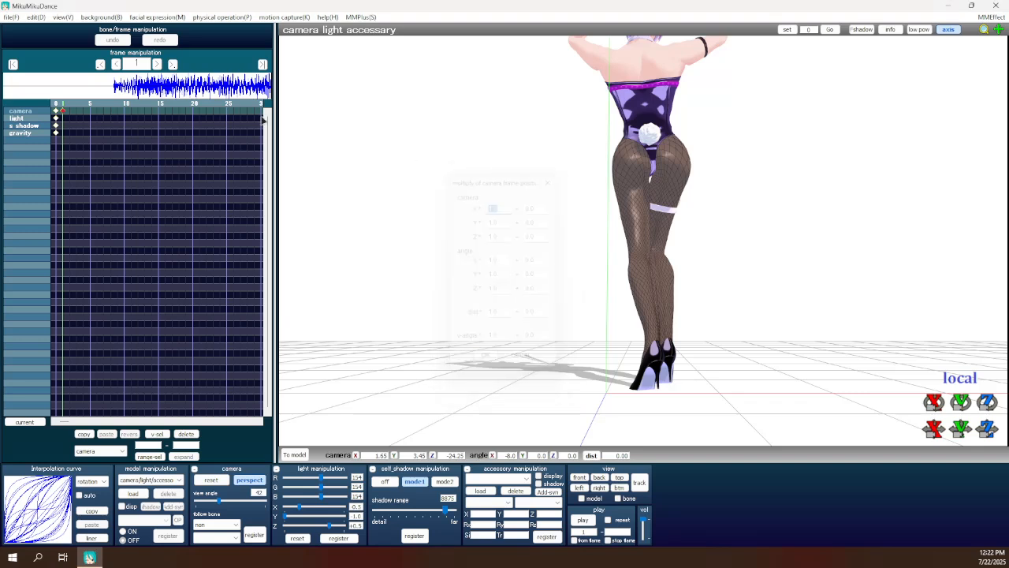
Go to the camera keyframe at frame 62 and enter its camera Y position, 14.8, in Calculator.
click(174, 65)
click(174, 65)
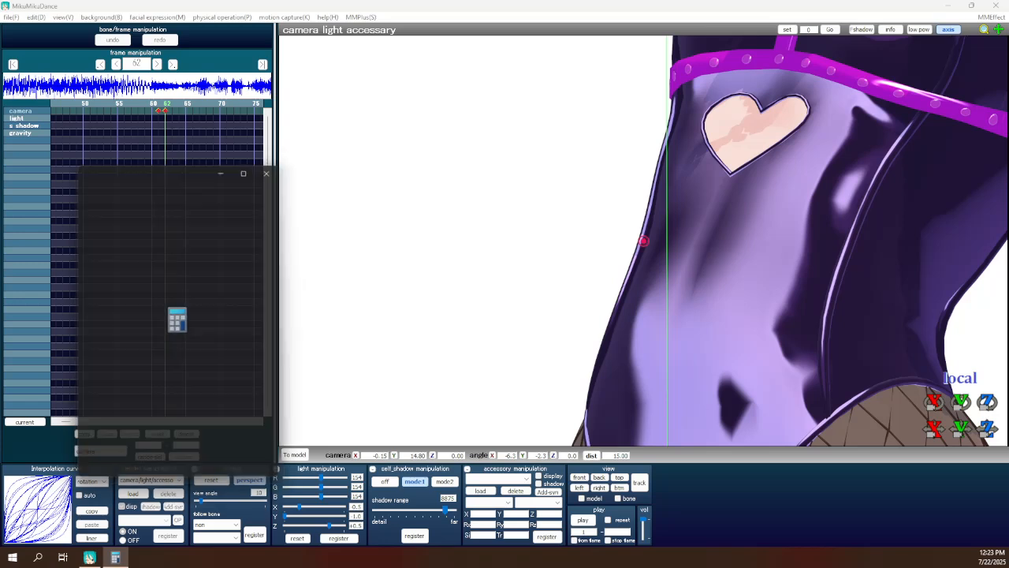
drag(174, 161, 159, 111)
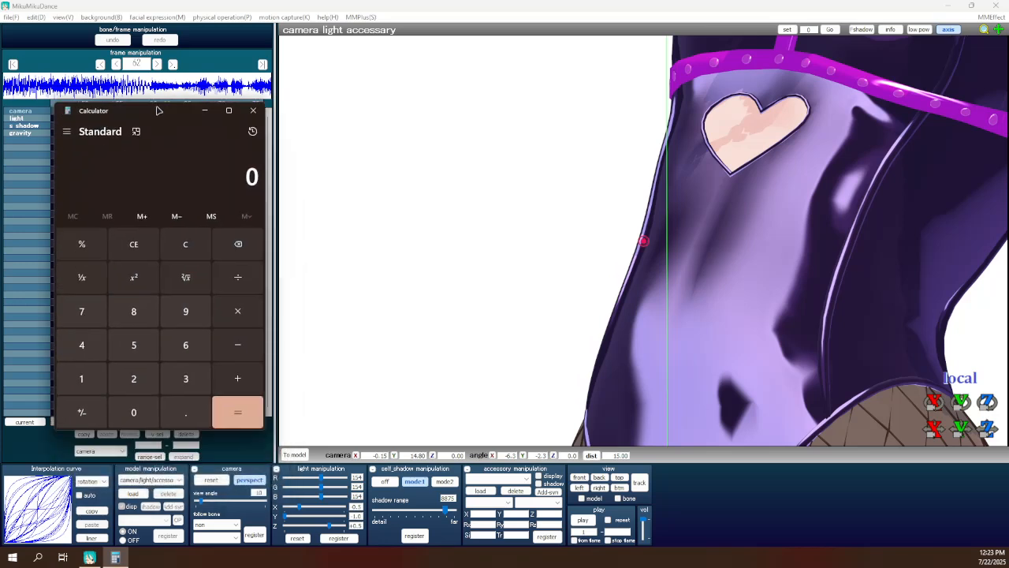
text(.8)
drag(160, 115, 155, 106)
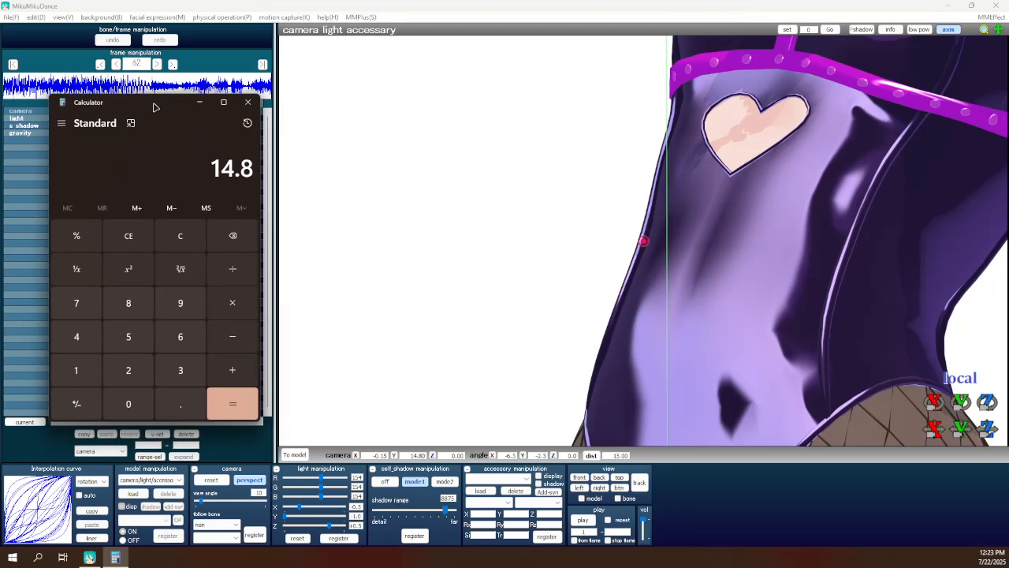
Raise the camera at frame 62 to the model's face, Y about 19.82, and copy the result of 19.82 ÷ 14.8 from Calculator.
drag(959, 429, 960, 276)
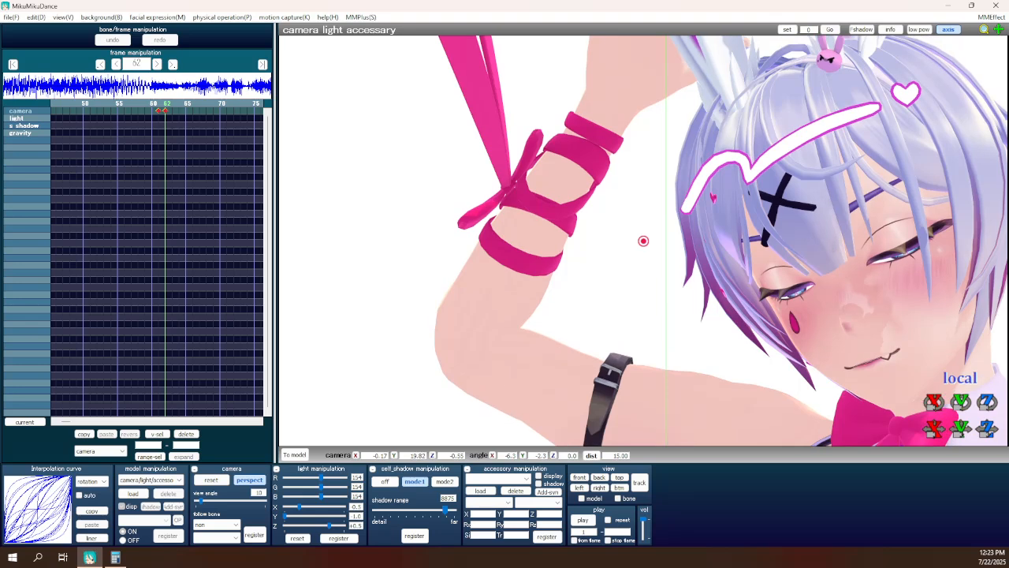
click(114, 557)
drag(135, 108, 127, 148)
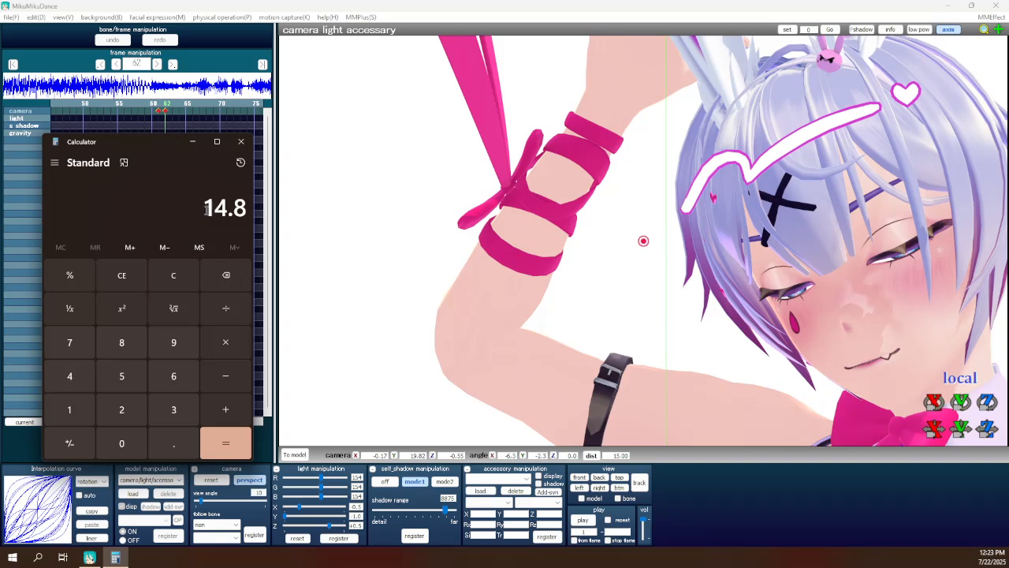
text(19)
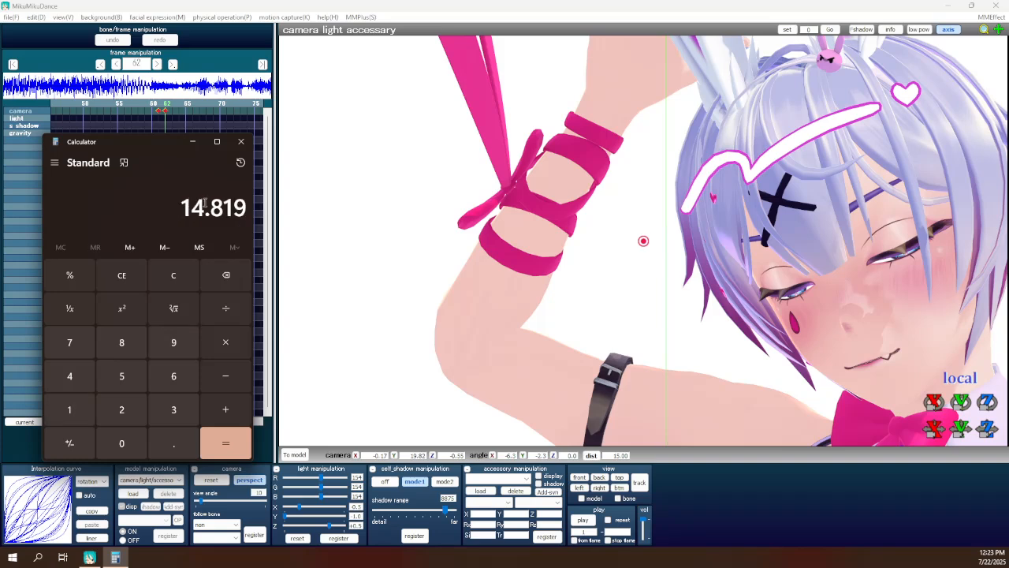
key(BackSpace)
key(BackSpace)
key(BackSpace)
key(BackSpace)
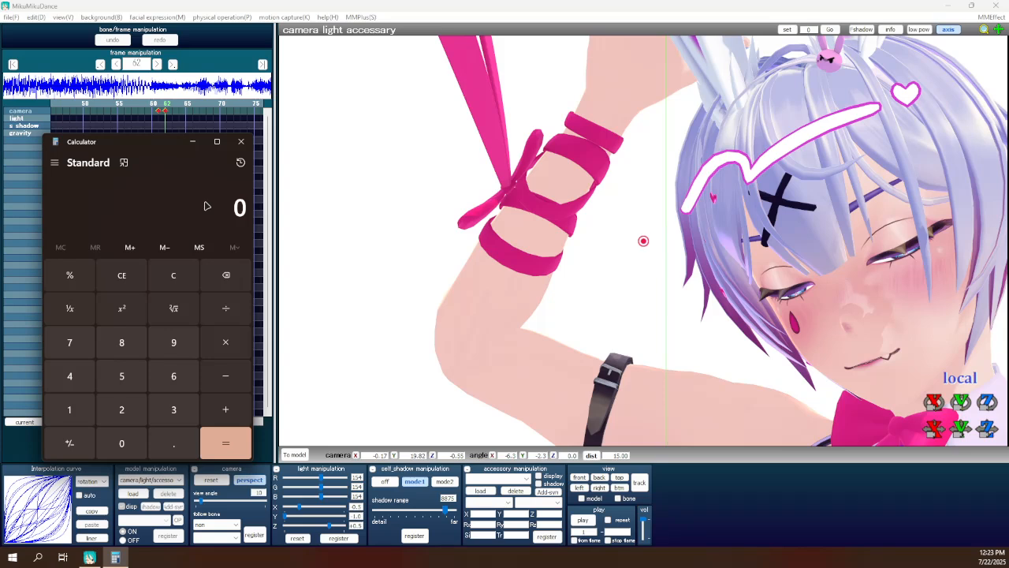
text(9.)
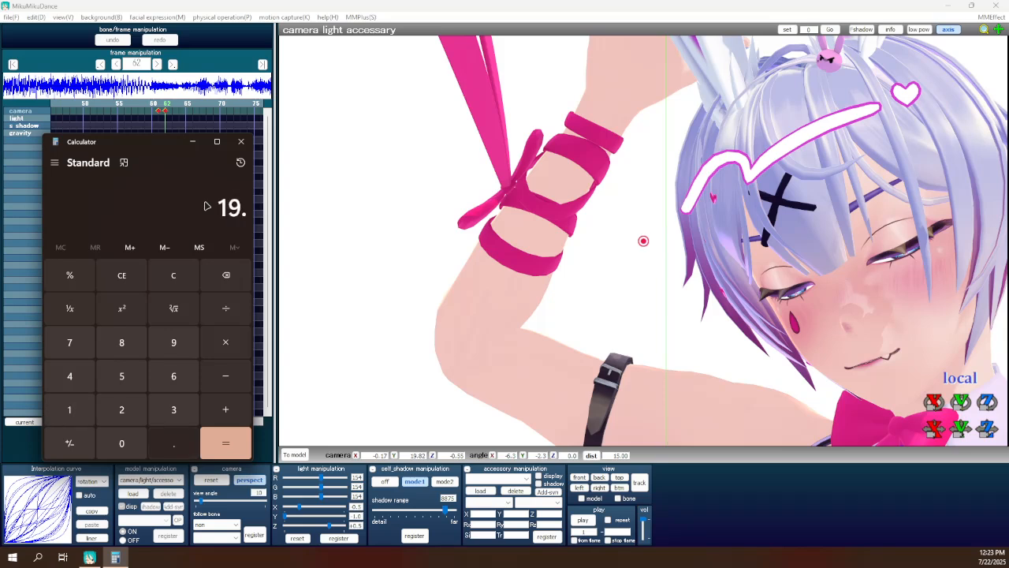
text(82+14.8)
key(Return)
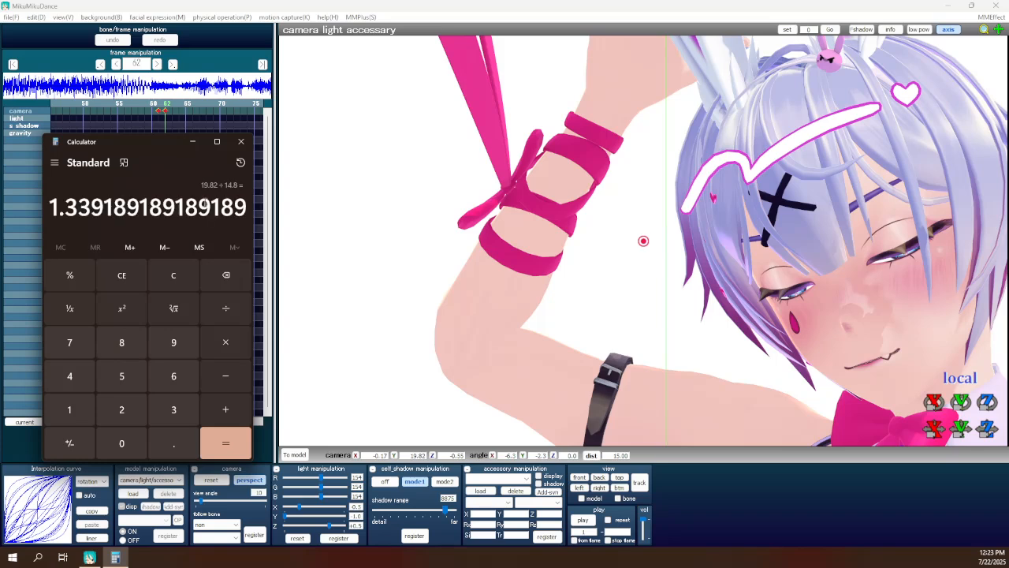
drag(52, 212, 249, 211)
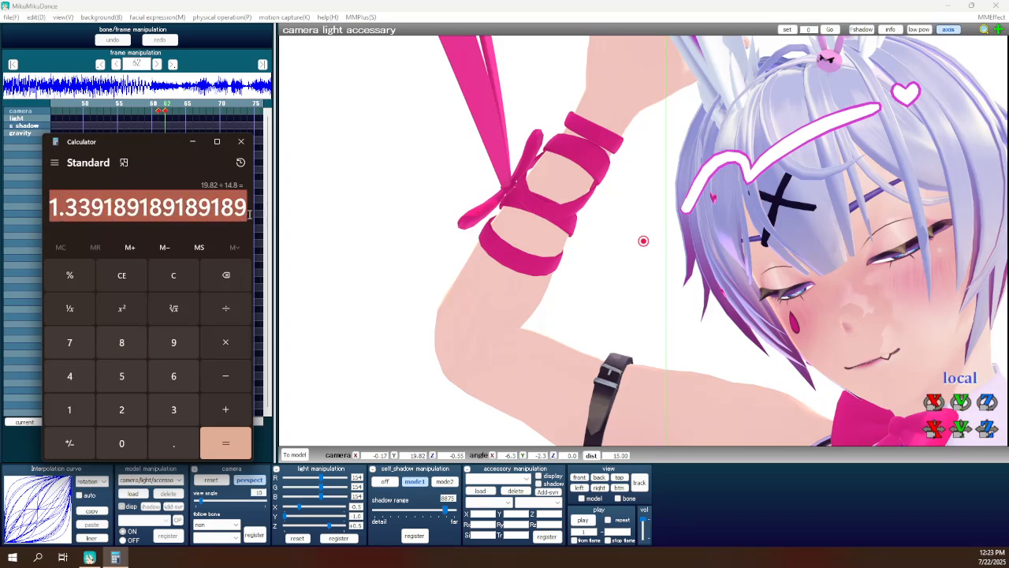
click(248, 143)
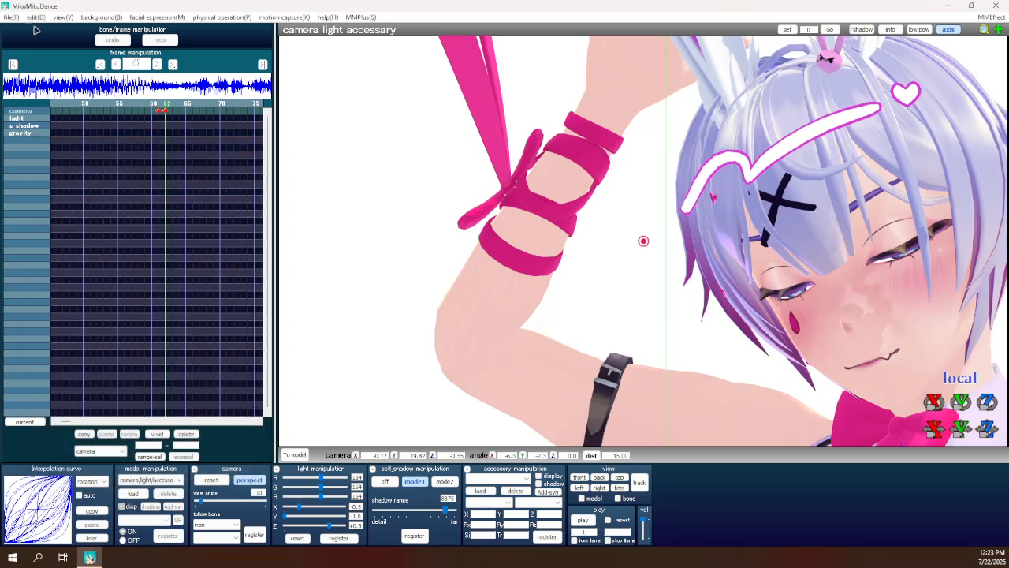
Multiply the Y position of the camera frames by 1.339189189189189 and briefly play the dance.
click(35, 18)
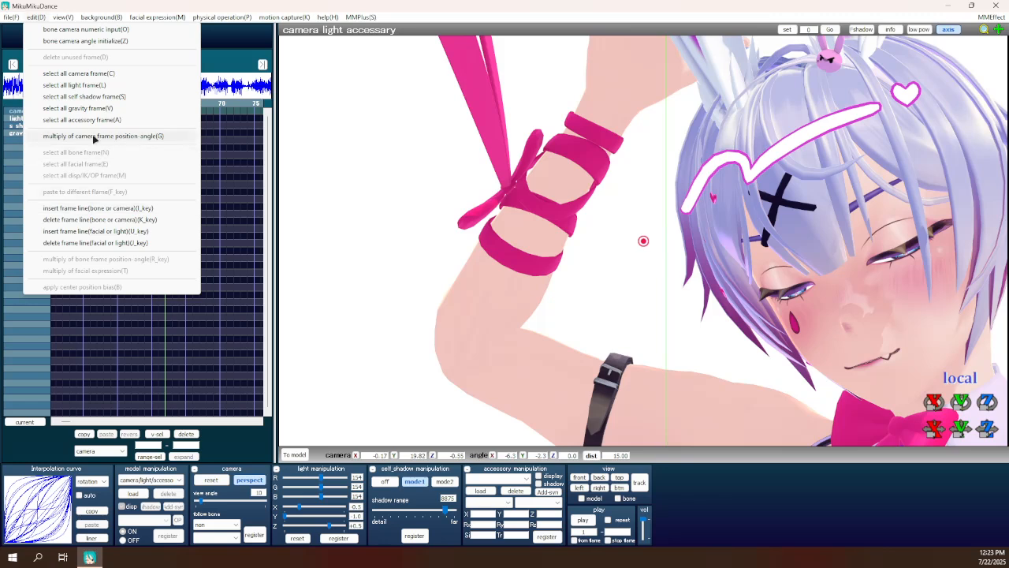
click(118, 136)
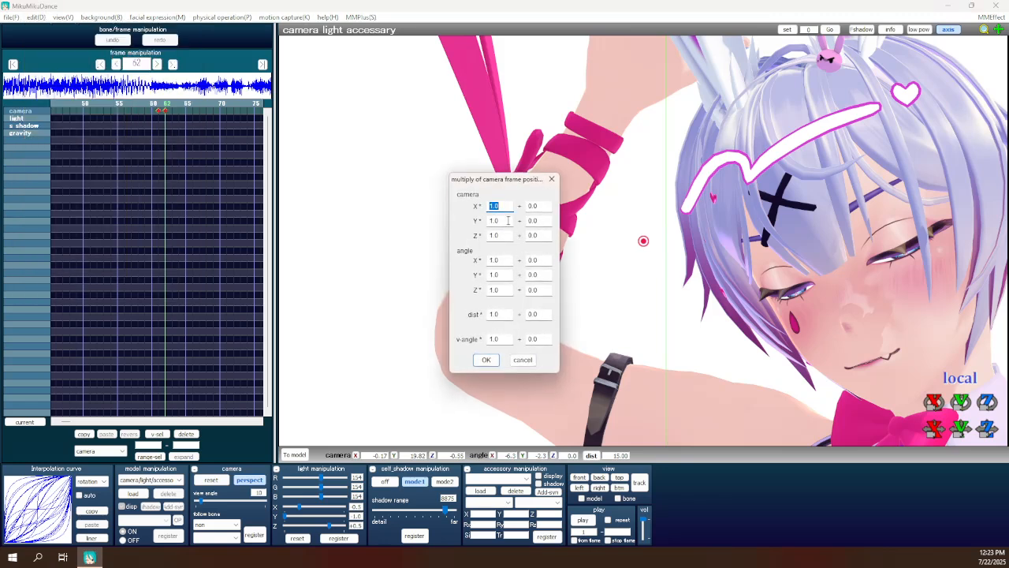
click(485, 359)
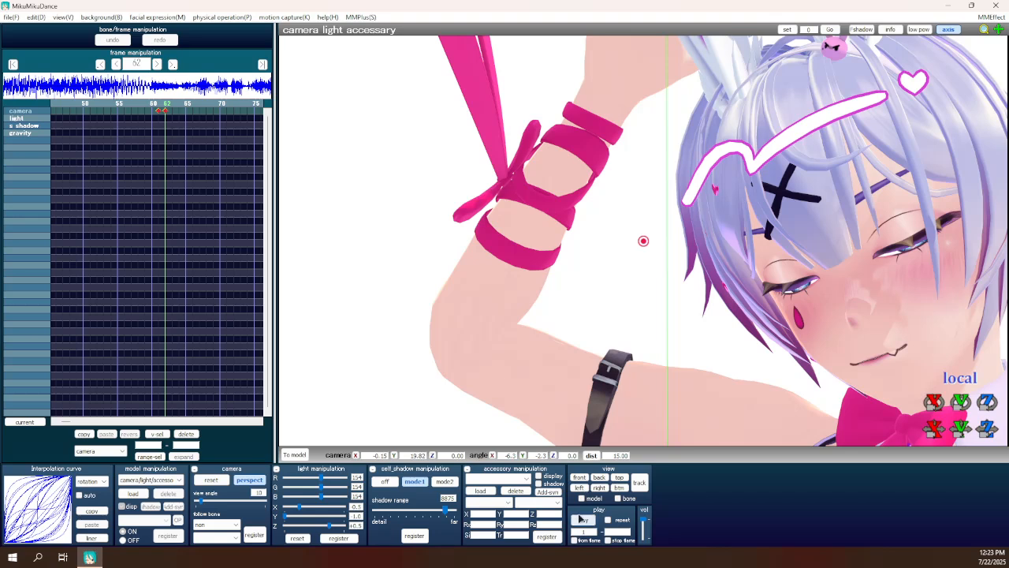
click(581, 519)
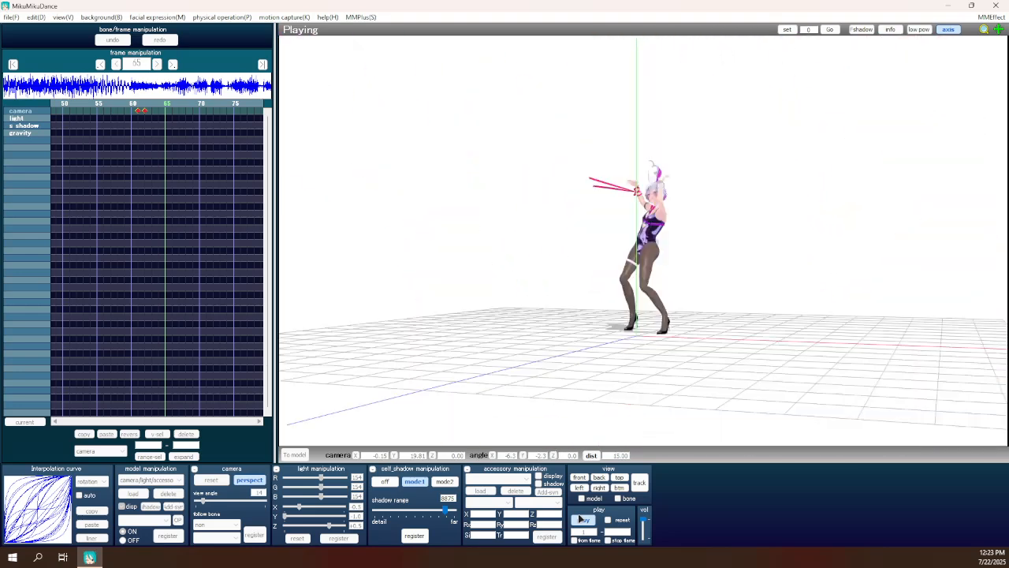
click(581, 518)
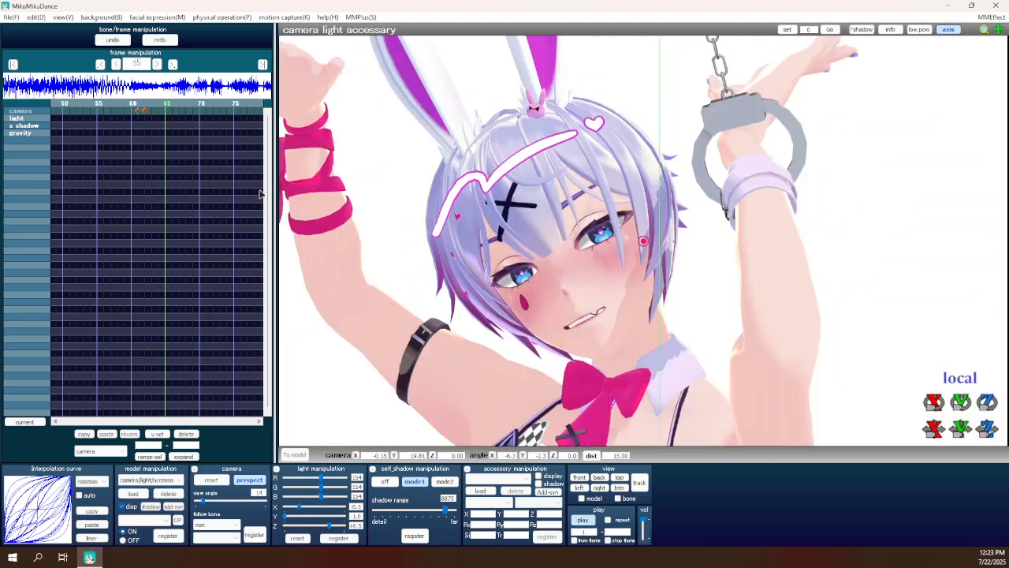
Step through the camera keyframes from frame 65 to about frame 304 to check how the model is framed.
click(174, 64)
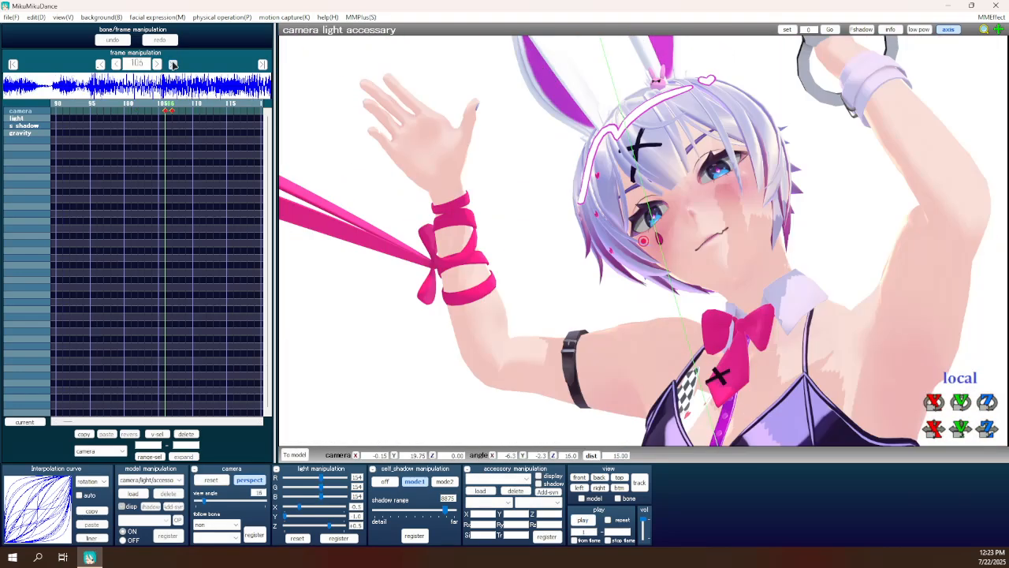
click(174, 64)
key(Right)
key(Right)
key(Right)
key(Right)
key(Right)
key(Right)
key(Right)
key(Right)
key(Right)
key(Right)
key(Right)
key(Right)
key(Right)
key(Right)
key(Right)
key(Right)
key(Right)
key(Right)
key(Right)
key(Right)
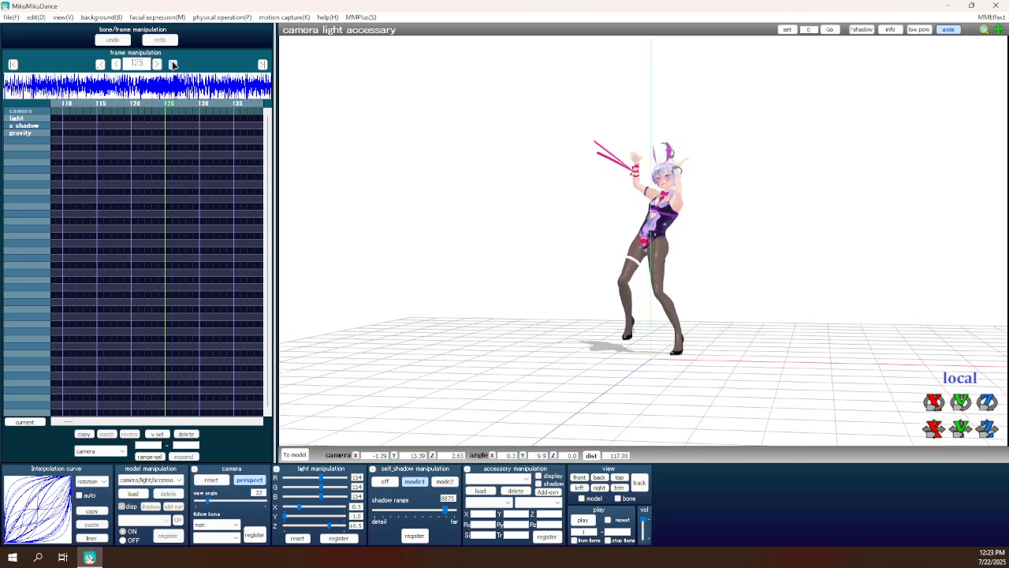
click(174, 65)
click(173, 66)
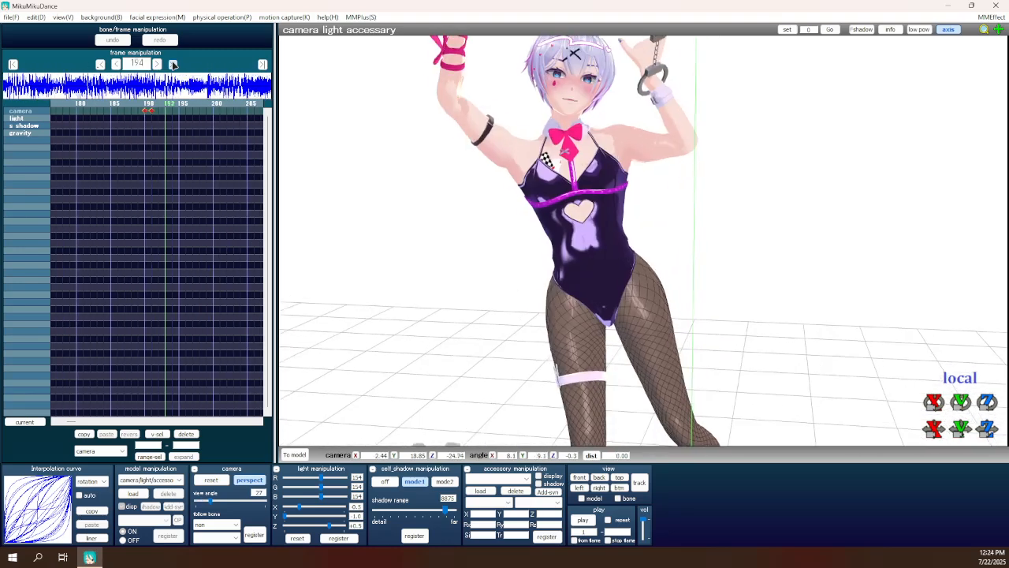
click(173, 65)
click(173, 65)
click(173, 65)
click(173, 65)
click(174, 65)
click(173, 66)
click(174, 64)
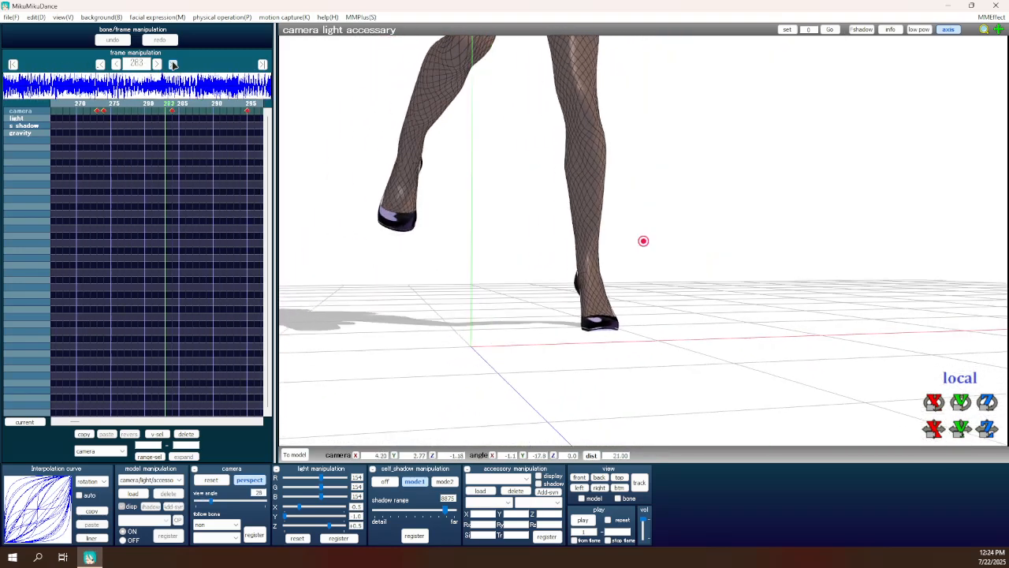
key(Right)
key(Right)
key(Right)
key(Right)
key(Right)
key(Right)
key(Right)
key(Right)
key(Right)
key(Right)
key(Right)
key(Right)
key(Right)
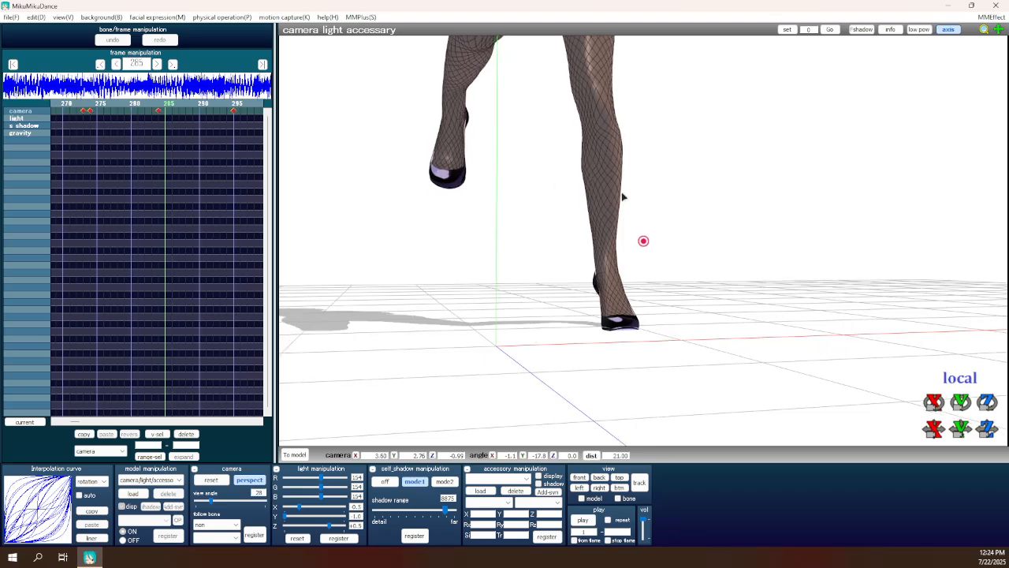
key(Right)
key(Right)
key(Right)
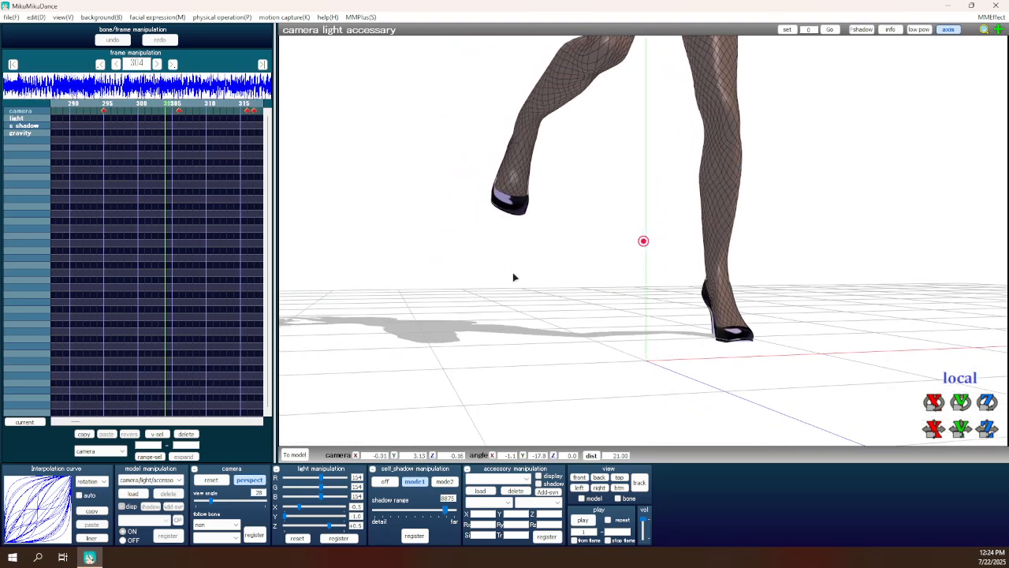
Return the timeline to frame 0.
click(12, 64)
key(Right)
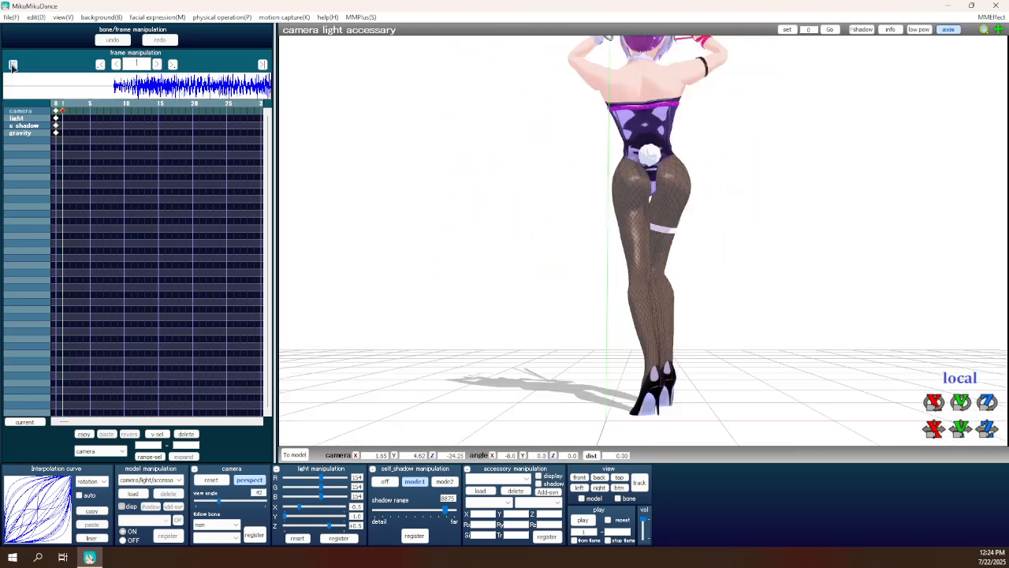
key(Left)
key(Right)
key(Left)
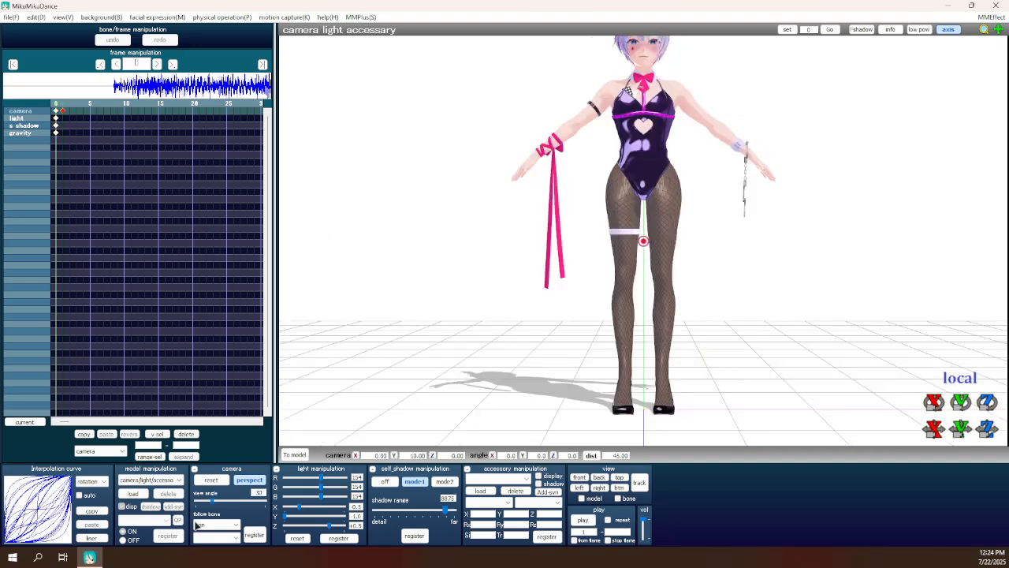
Start loading another model and browse to the Stage folder inside MikuMikuDanceE_v932x64's UserFile folder.
click(132, 493)
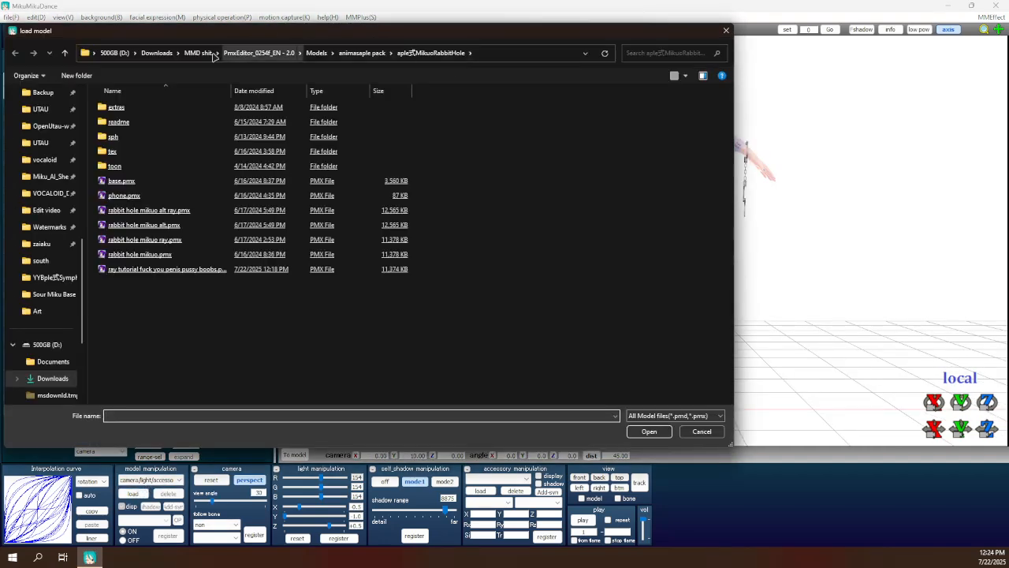
click(160, 52)
double_click(125, 165)
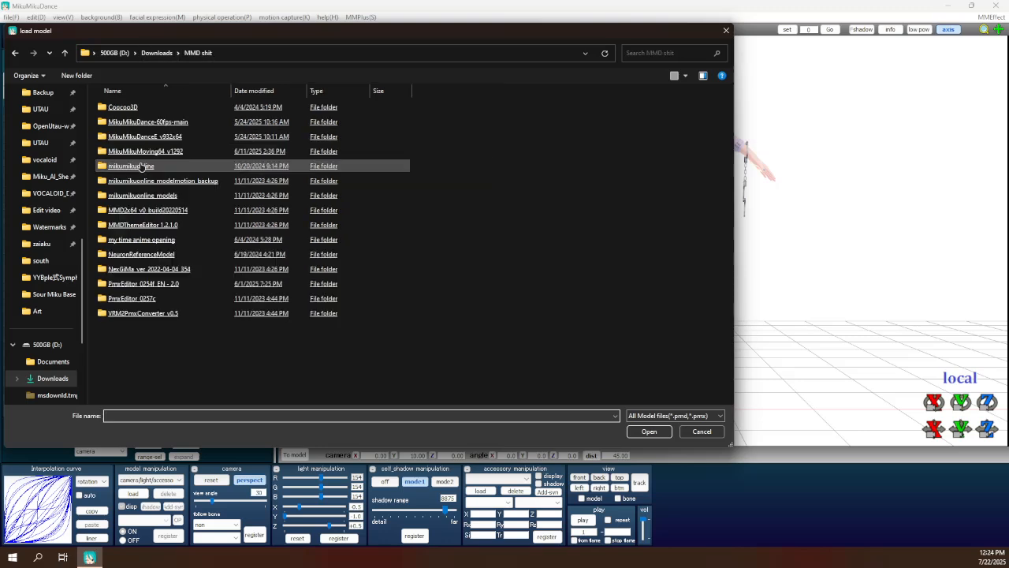
double_click(175, 138)
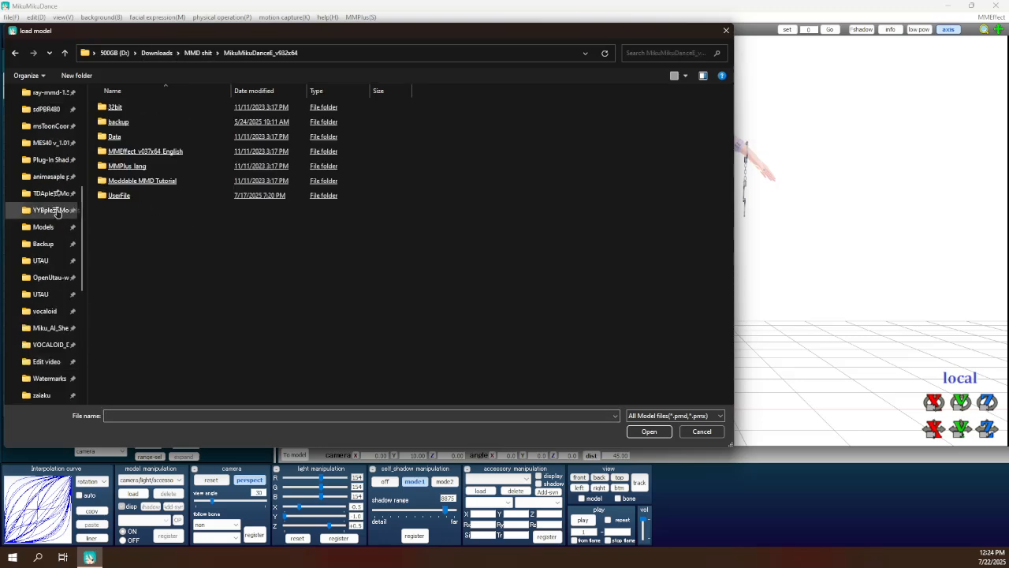
double_click(192, 196)
scroll(200, 236, down, 5)
scroll(200, 236, down, 5)
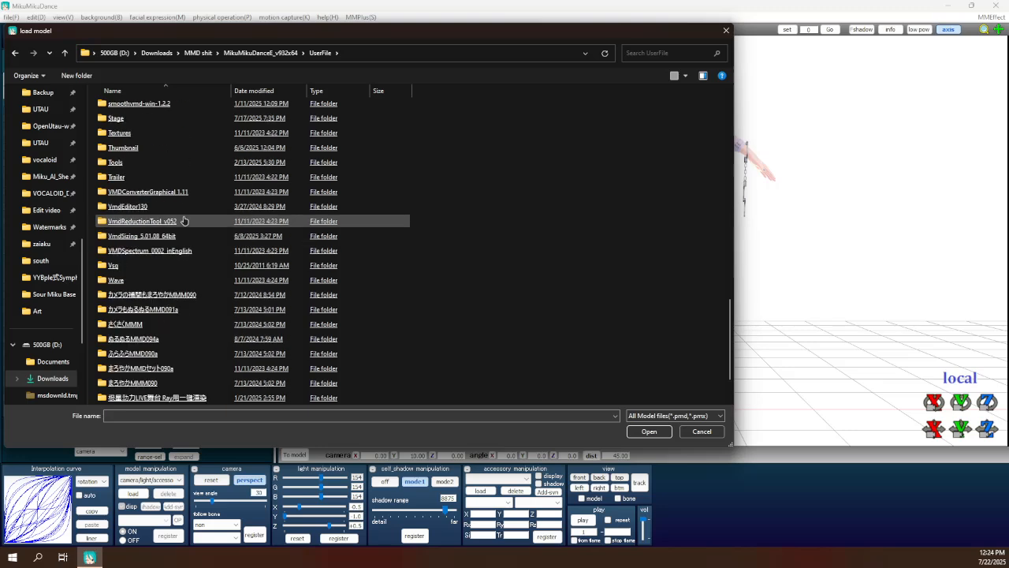
click(137, 125)
double_click(138, 126)
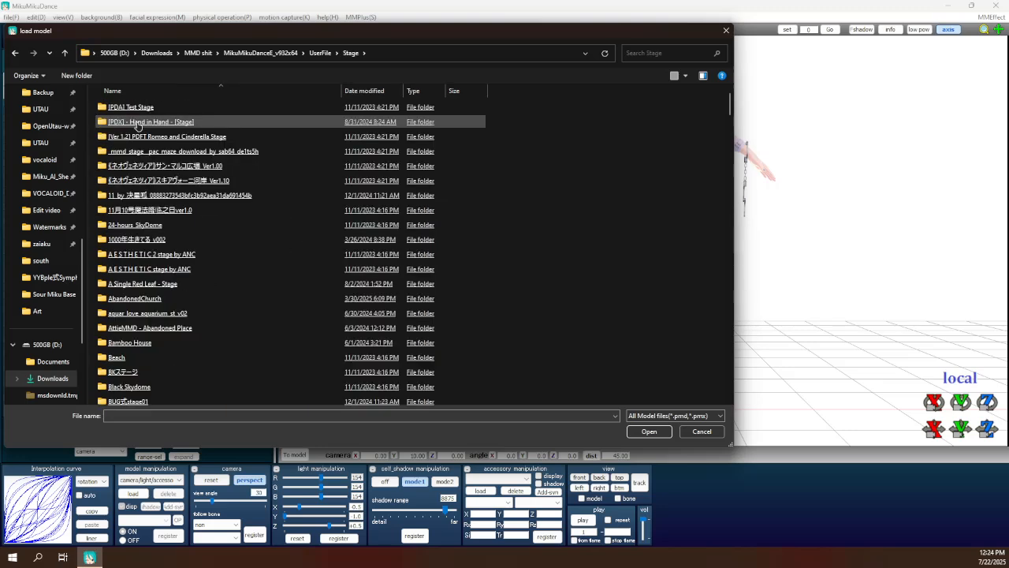
Open the Stage - Rabbit Hole folder inside the Stage folder.
scroll(570, 218, down, 3)
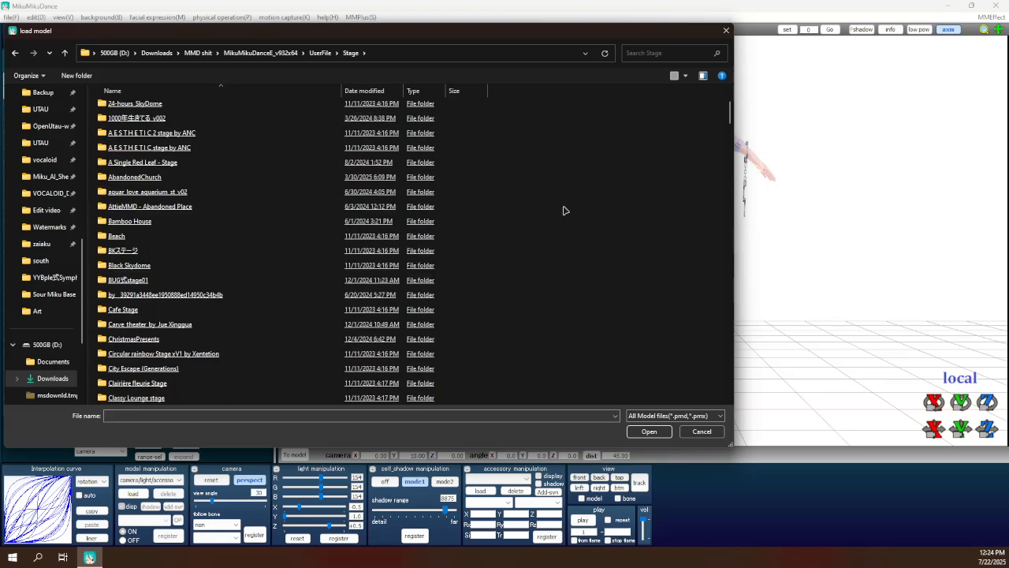
scroll(562, 207, down, 7)
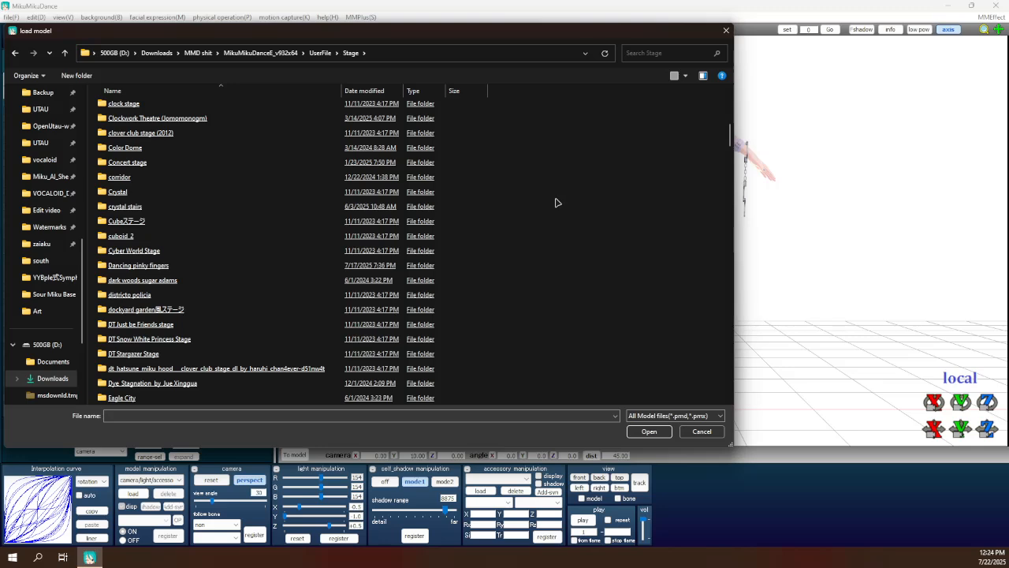
scroll(556, 203, down, 8)
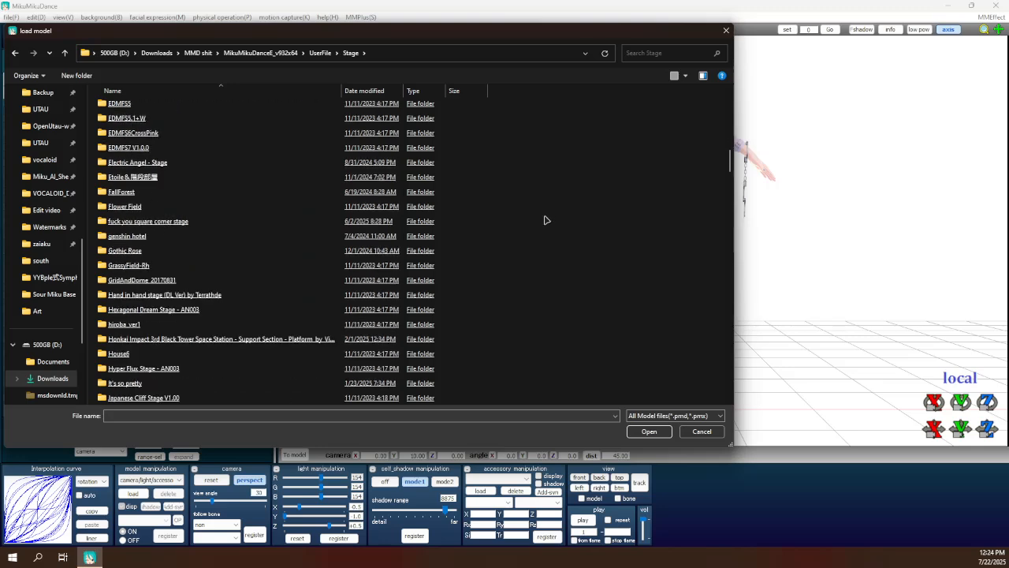
scroll(544, 220, down, 2)
scroll(533, 231, down, 2)
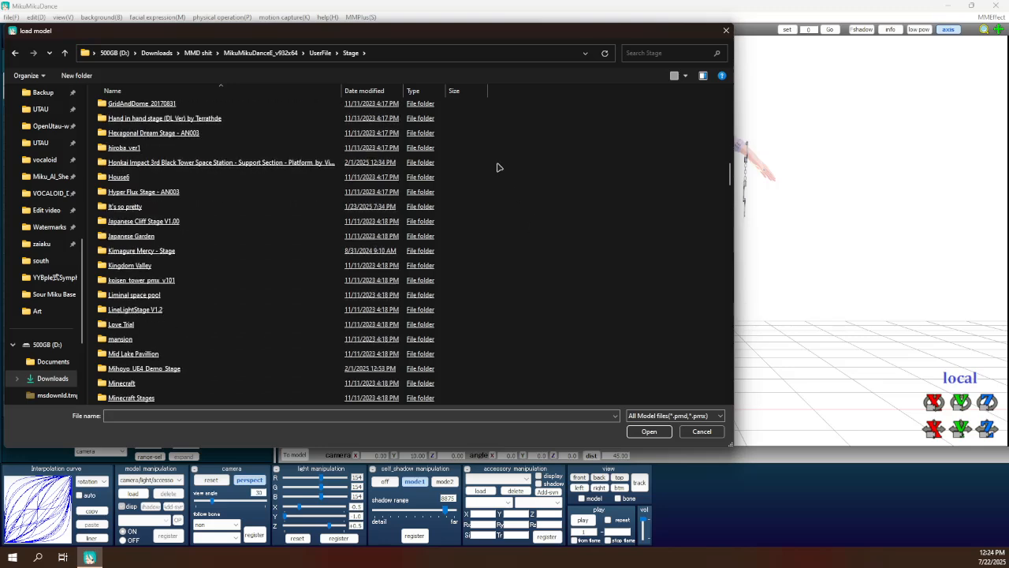
scroll(465, 215, down, 2)
scroll(400, 150, down, 4)
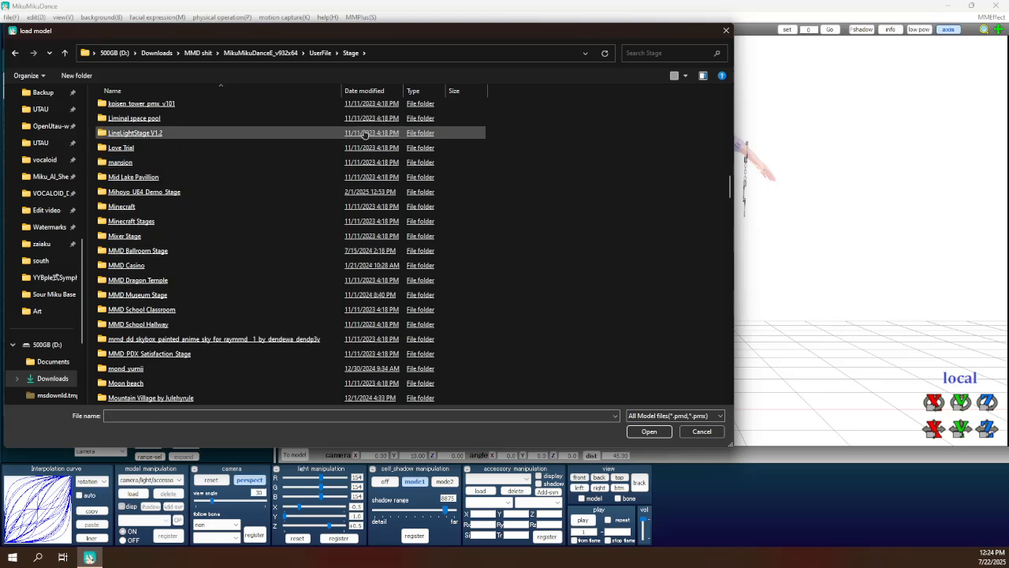
scroll(308, 205, down, 7)
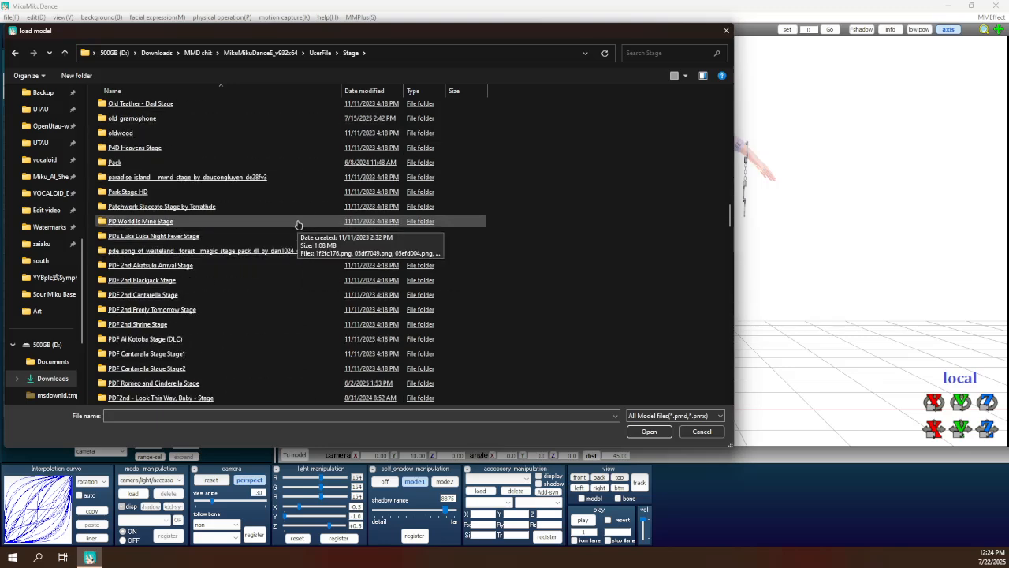
scroll(302, 236, down, 10)
scroll(298, 224, down, 8)
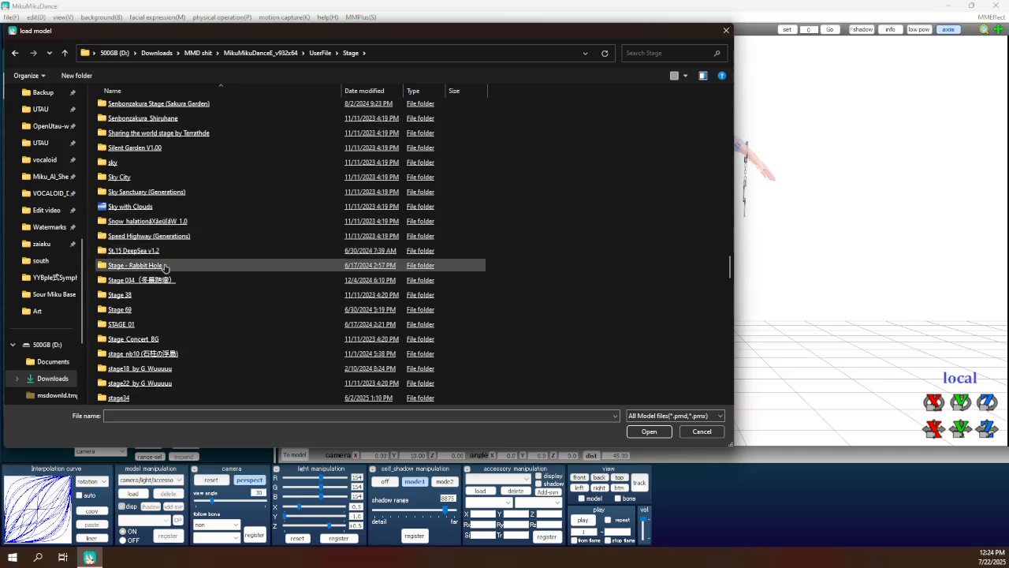
double_click(165, 266)
Load the stage model Stage 1 New.pmx and look over the set around the character.
double_click(160, 167)
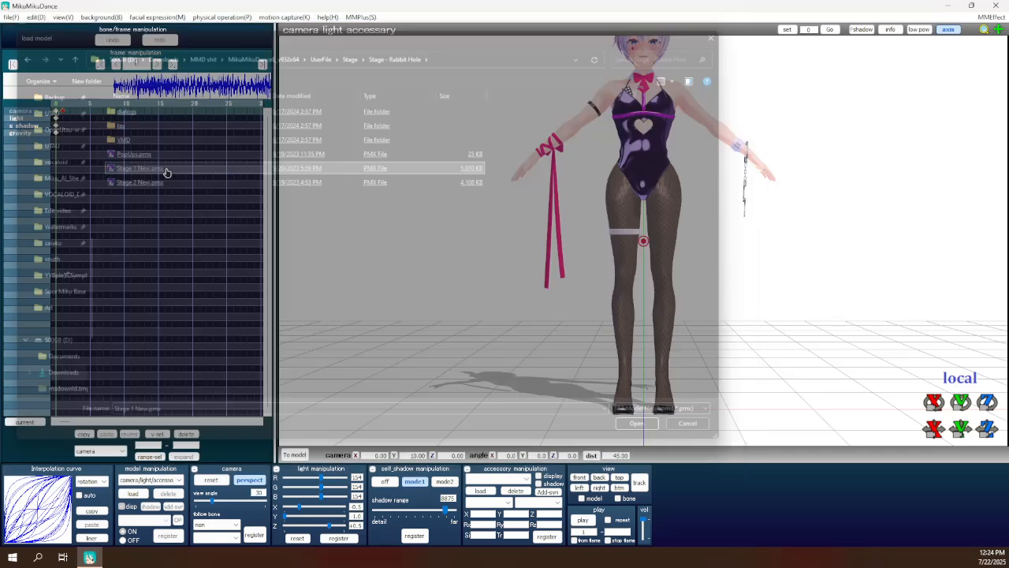
click(483, 317)
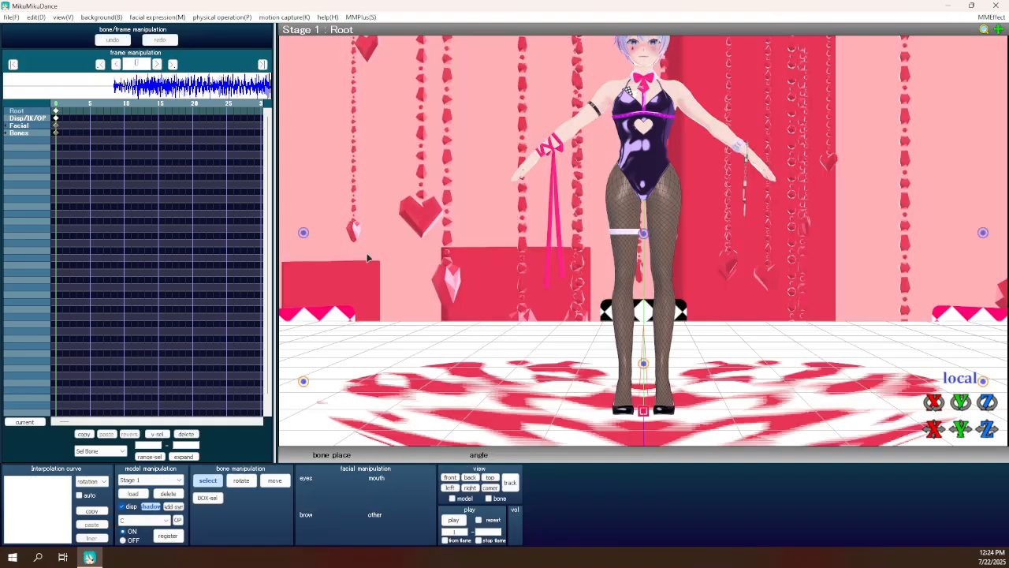
scroll(378, 256, down, 8)
middle_drag(580, 184, 551, 323)
right_drag(552, 323, 567, 426)
Hide the coordinate axis grid in the viewport.
click(948, 30)
right_drag(750, 220, 727, 193)
Delete the Stage 1 model and load Stage 2 New.pmx from the Stage - Rabbit Hole folder instead.
click(168, 494)
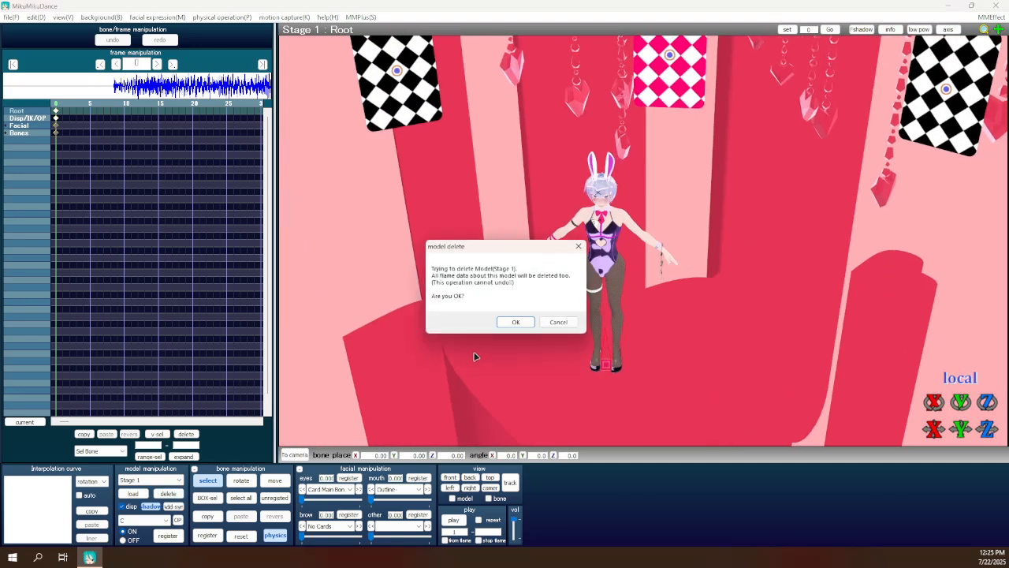
click(516, 322)
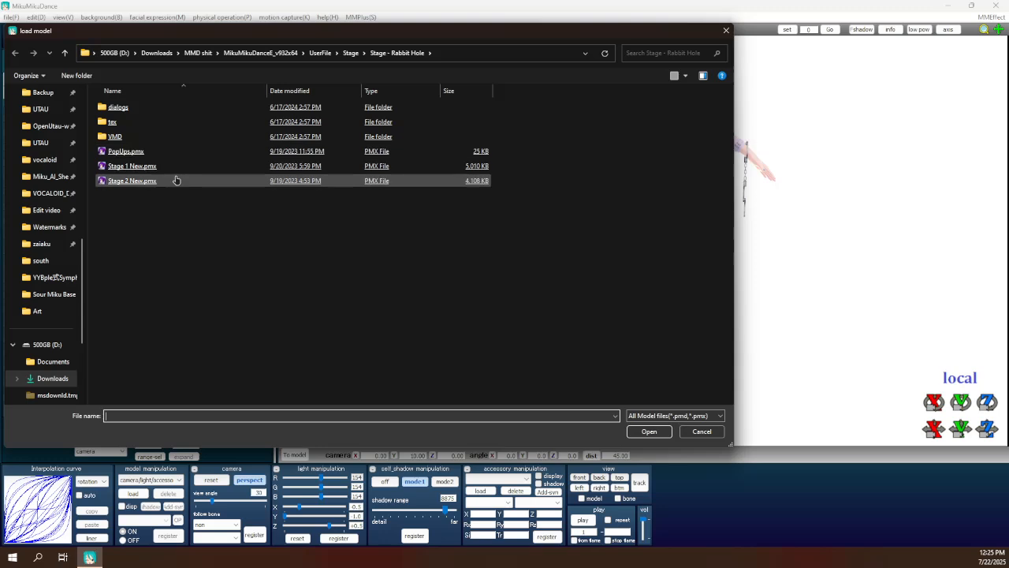
double_click(175, 180)
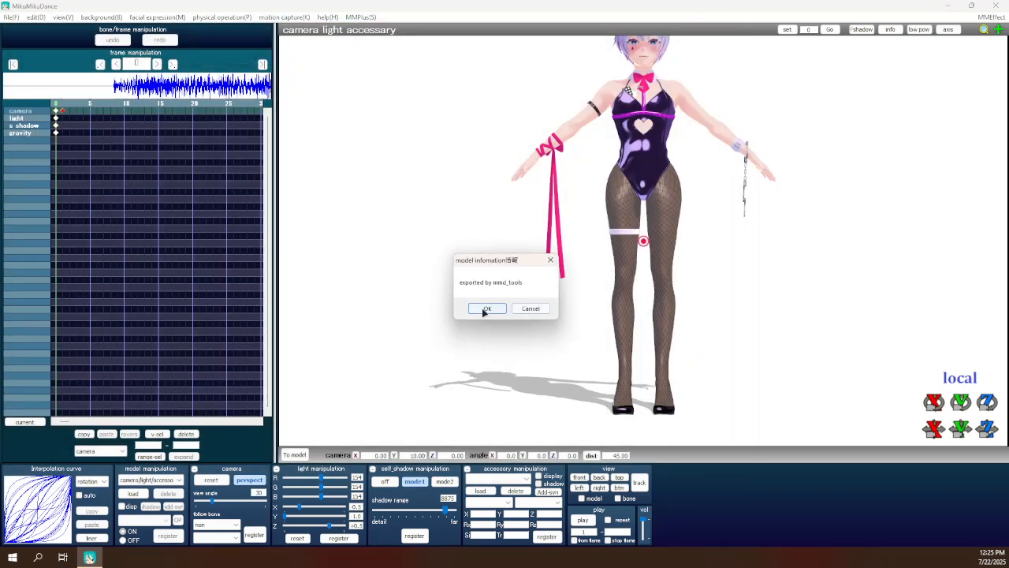
click(486, 309)
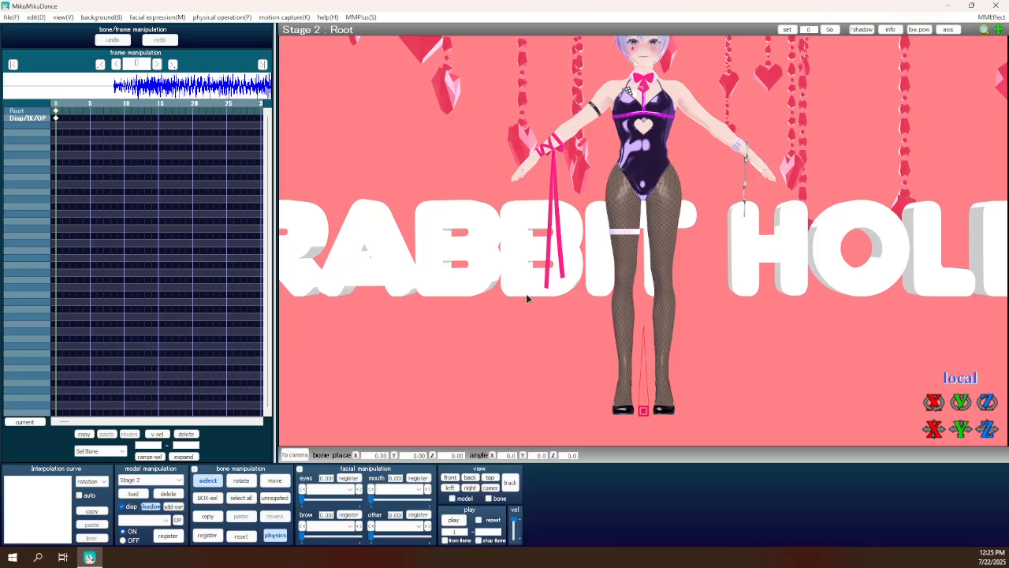
Turn off the ground shadow display for the Stage 2 scene.
scroll(536, 293, down, 5)
right_drag(541, 291, 457, 311)
right_drag(283, 419, 689, 261)
click(37, 17)
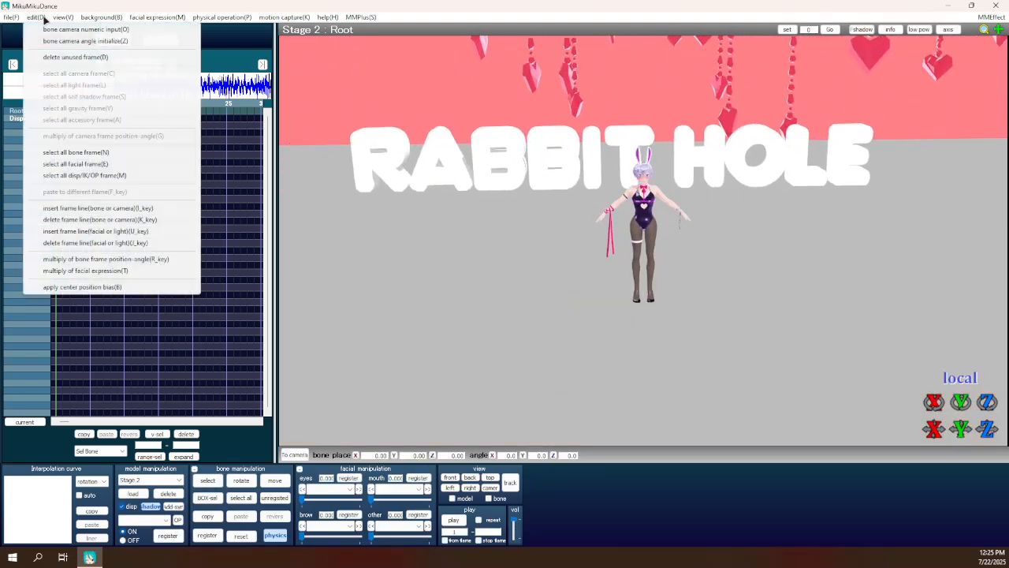
mouse_move(63, 17)
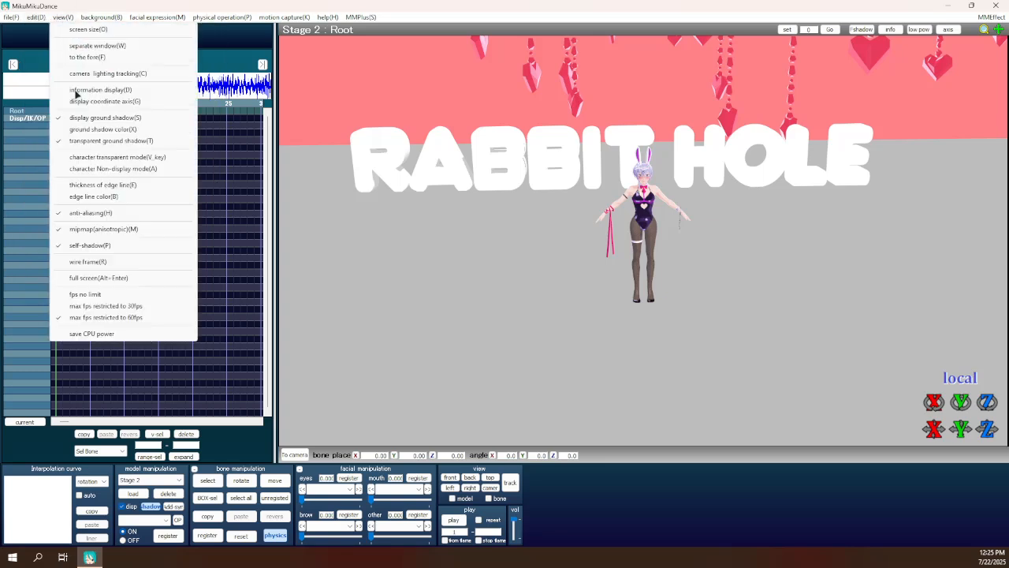
click(126, 118)
right_drag(590, 179, 602, 236)
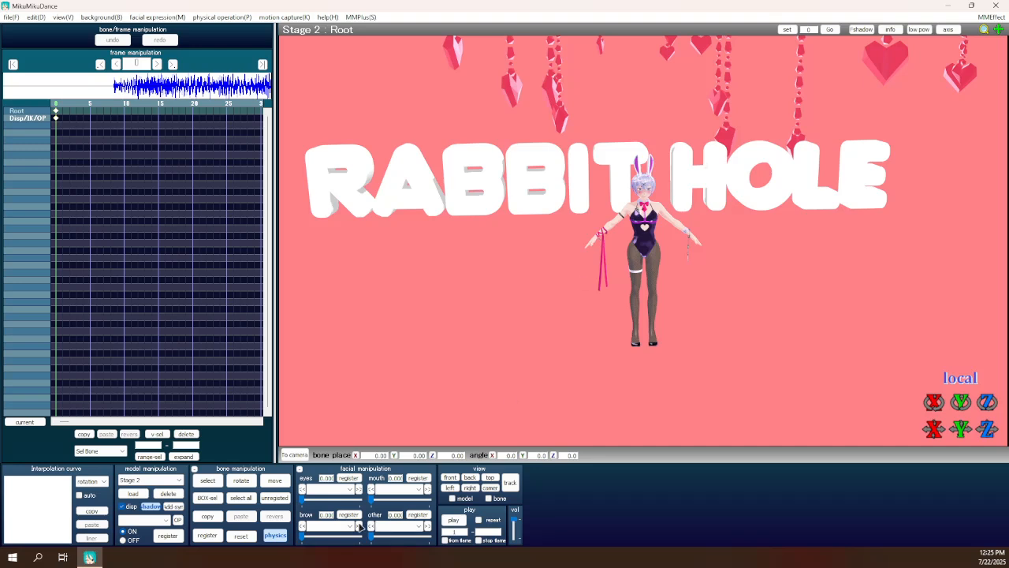
In camera mode, set the gravity acceleration to 4 and its Y direction to -0.4, enable noise, and register the gravity setting.
click(294, 454)
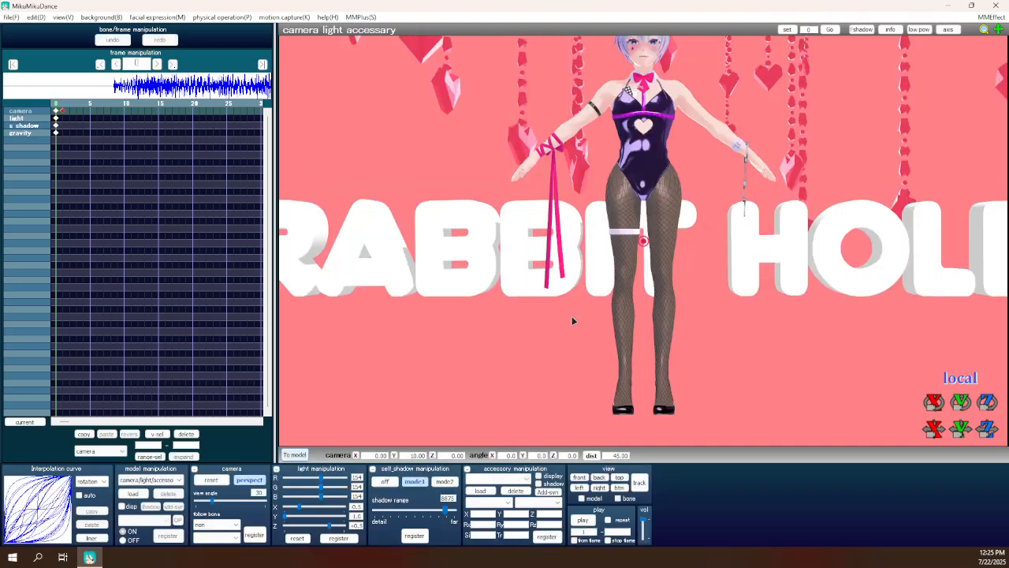
click(202, 16)
click(215, 16)
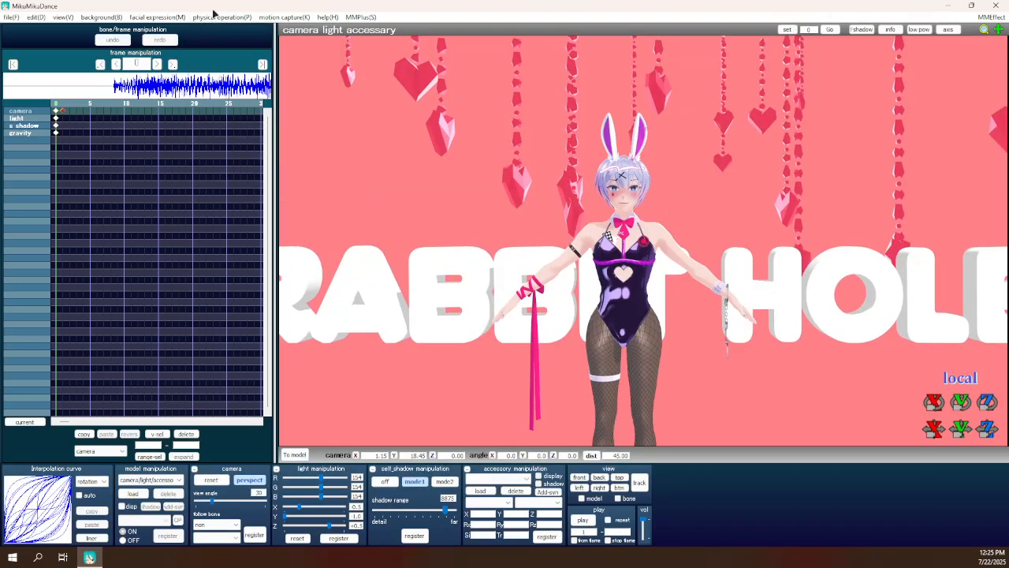
click(214, 14)
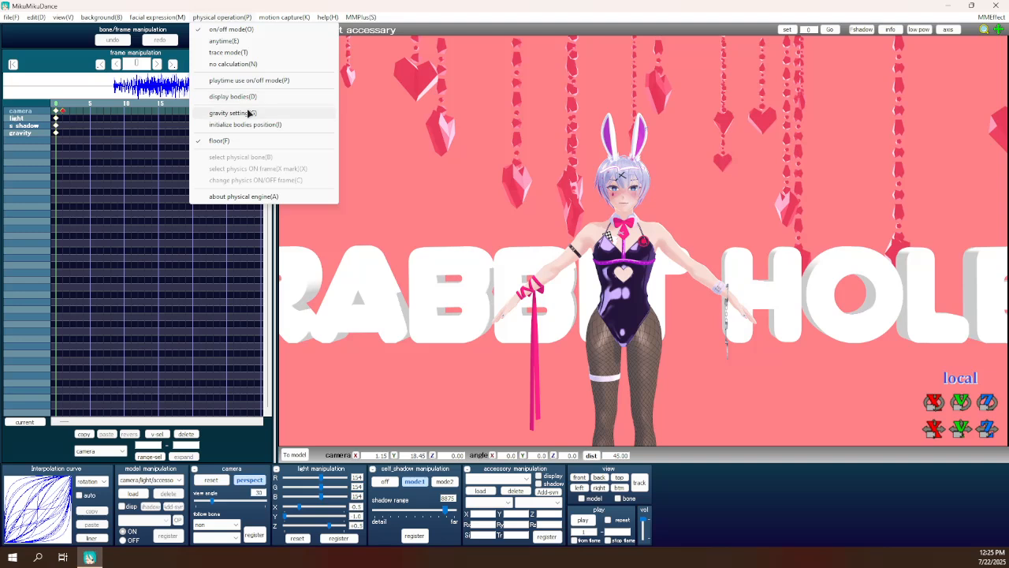
click(231, 113)
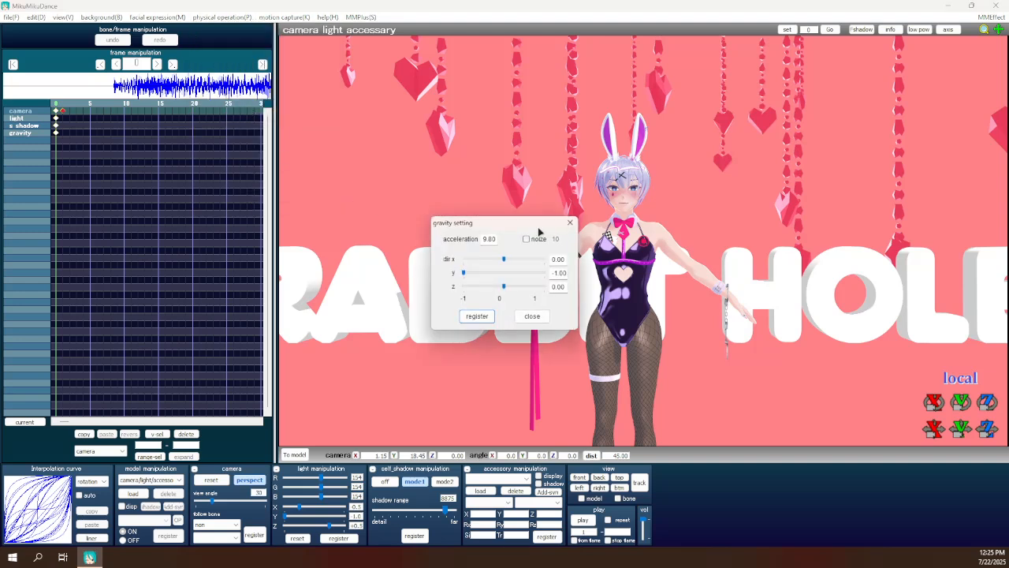
drag(446, 227, 305, 244)
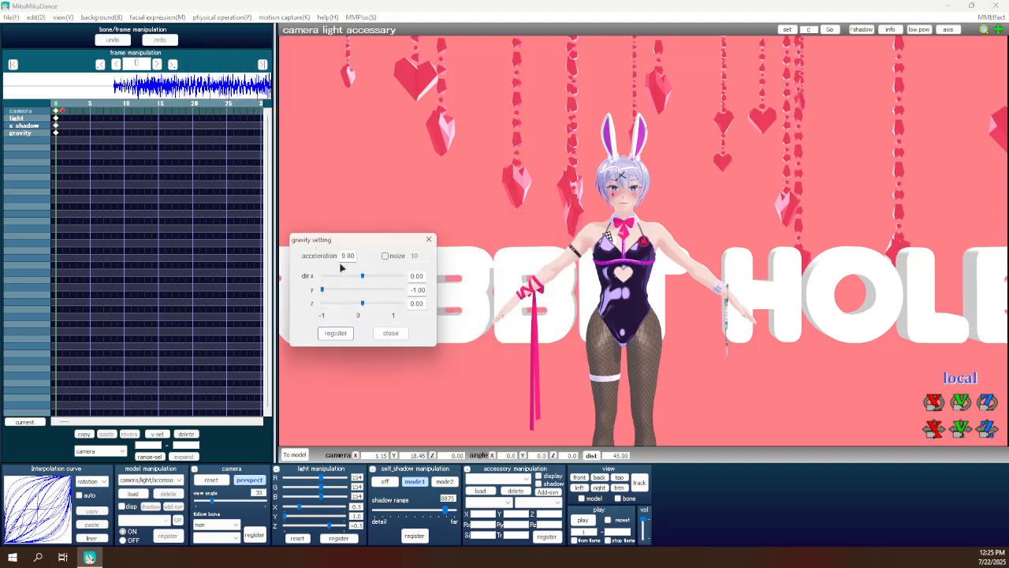
text(4)
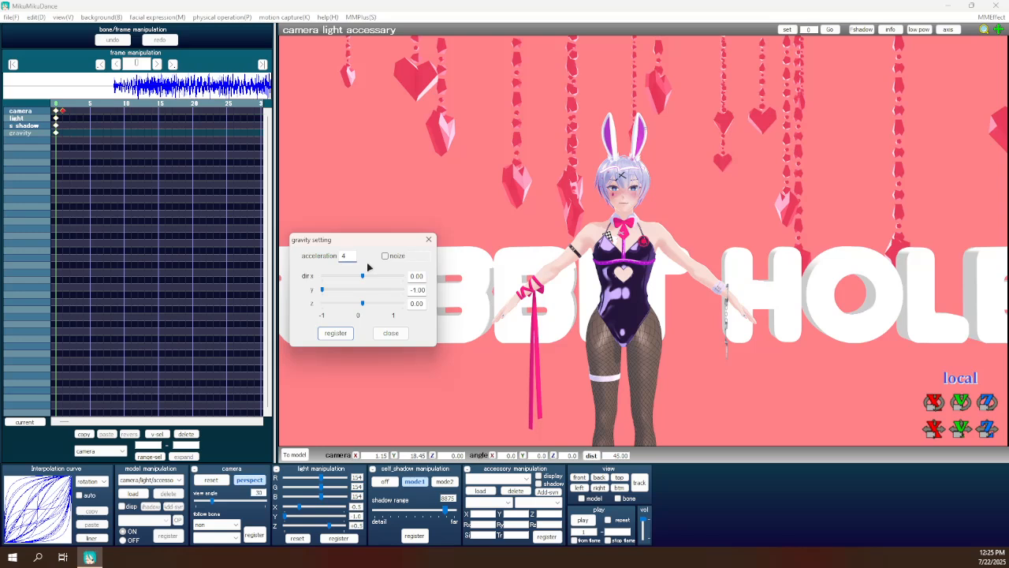
double_click(412, 291)
text(-.4)
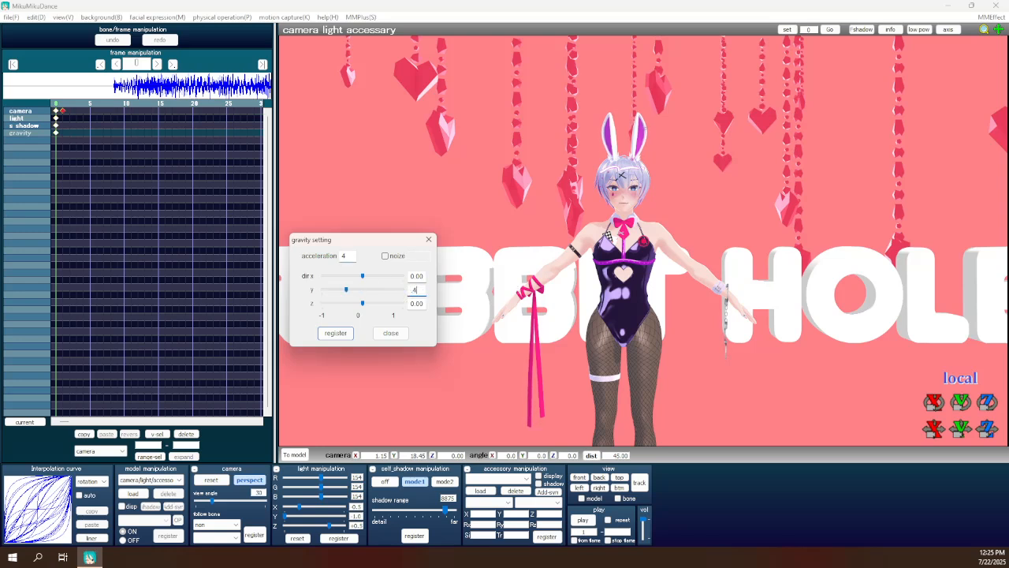
click(385, 257)
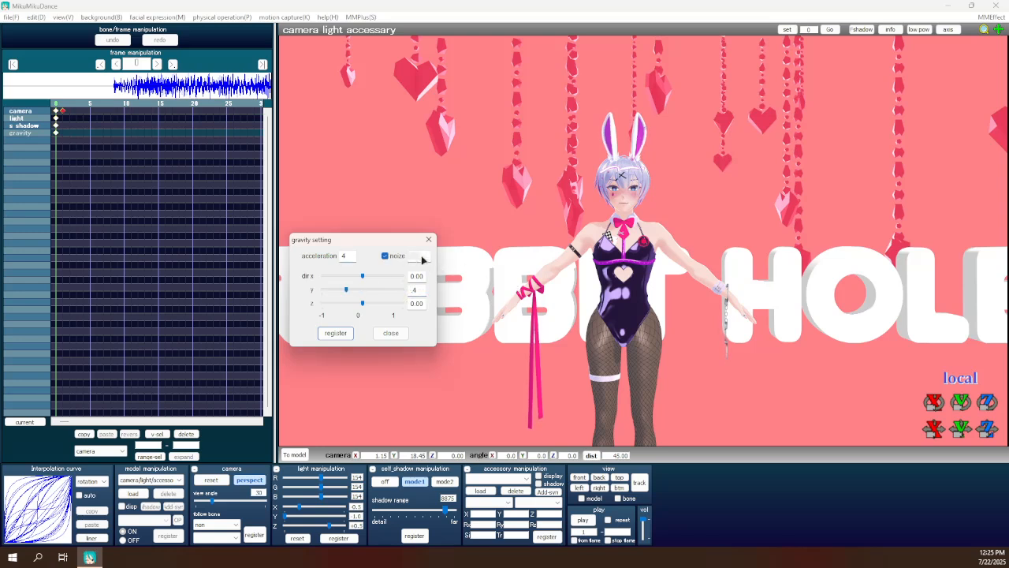
click(335, 332)
click(390, 333)
View the timeline's last frame and return to frame 0.
scroll(565, 300, down, 5)
middle_drag(573, 286, 595, 291)
scroll(594, 291, up, 7)
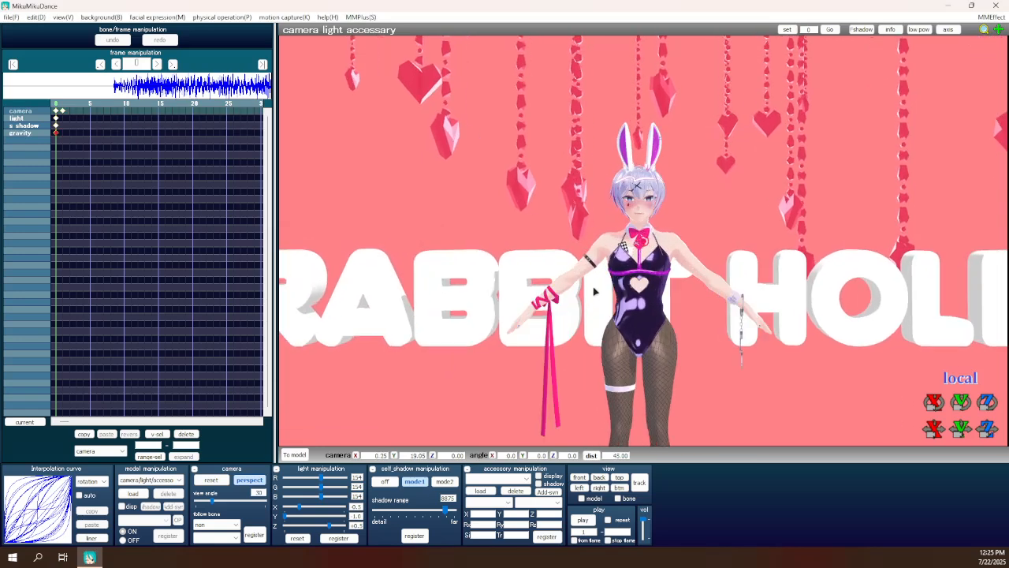
click(262, 65)
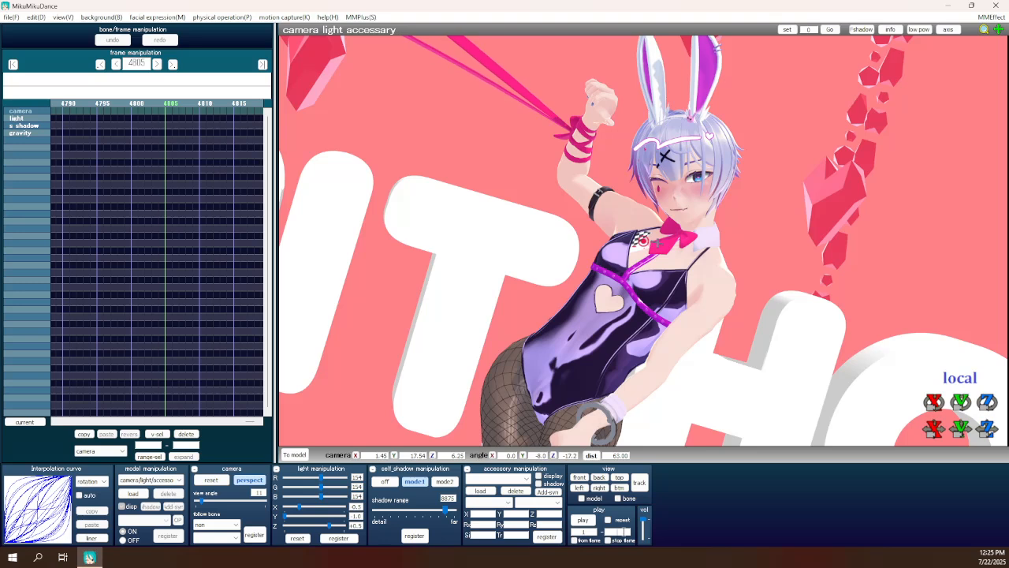
click(13, 64)
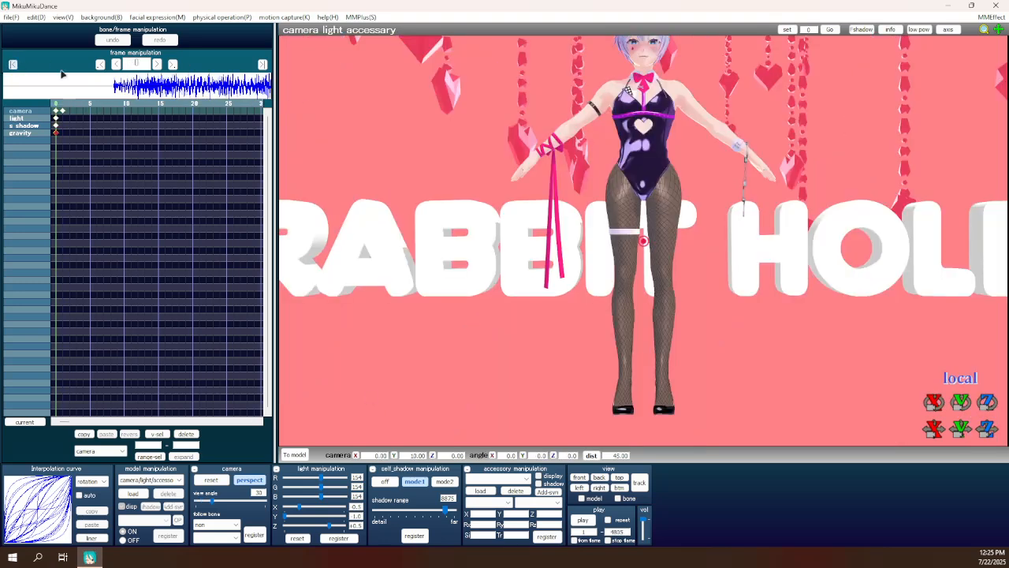
Load the ray.x accessory from the ray-mmd-1.5.2 folder.
middle_drag(527, 252, 523, 261)
scroll(523, 264, up, 3)
scroll(523, 307, down, 3)
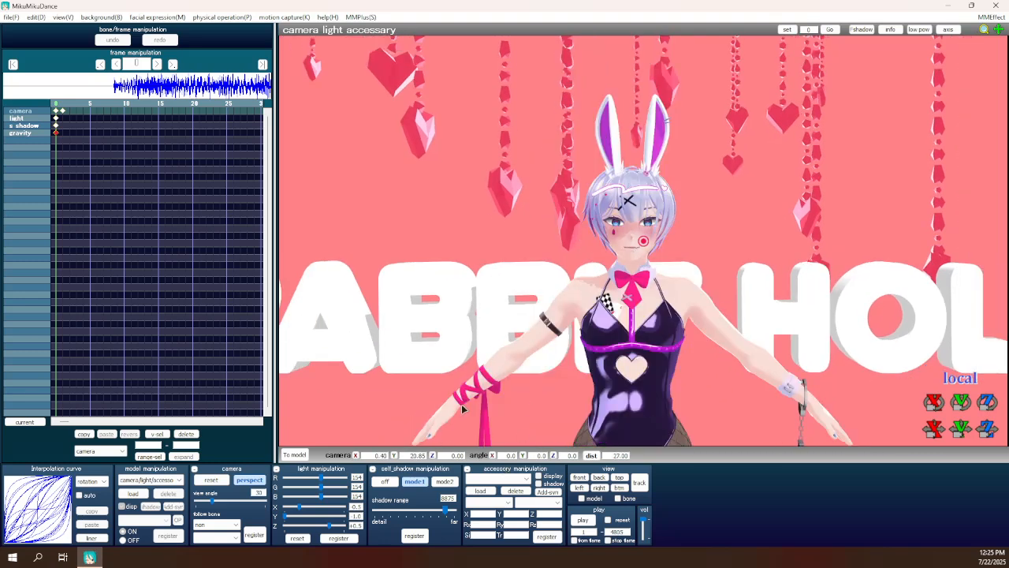
scroll(461, 408, down, 2)
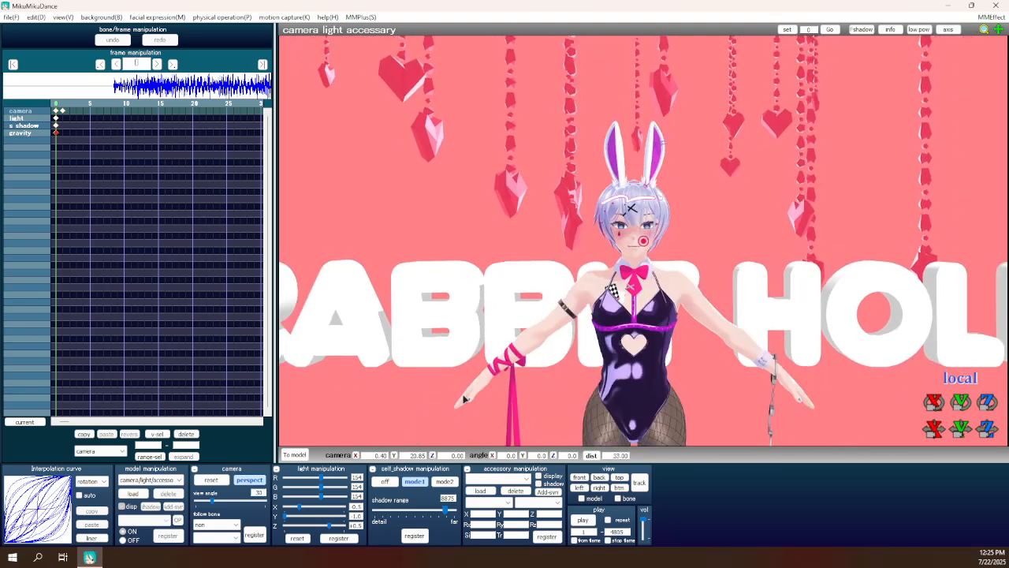
middle_drag(462, 408, 459, 390)
click(486, 491)
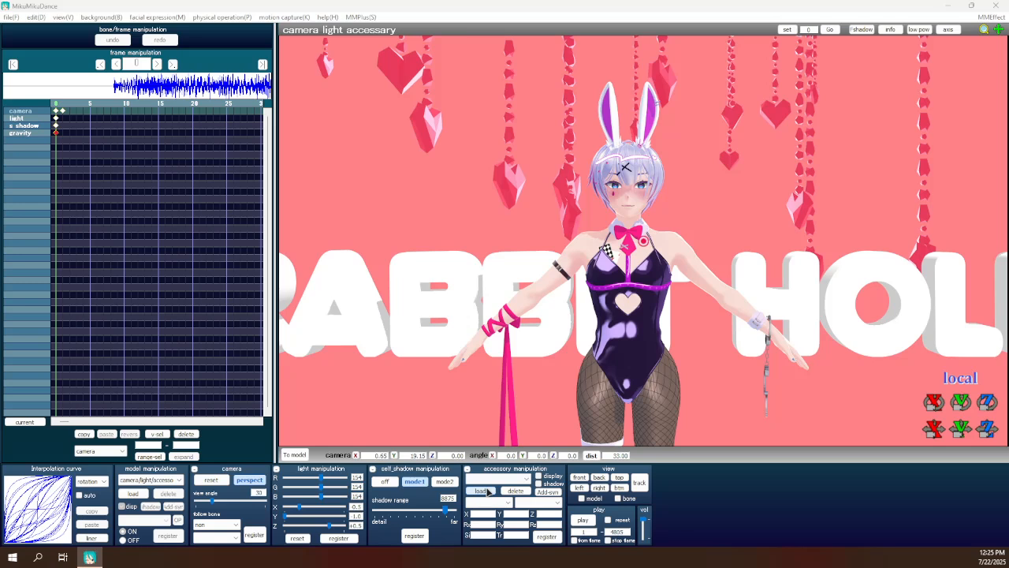
scroll(68, 249, up, 5)
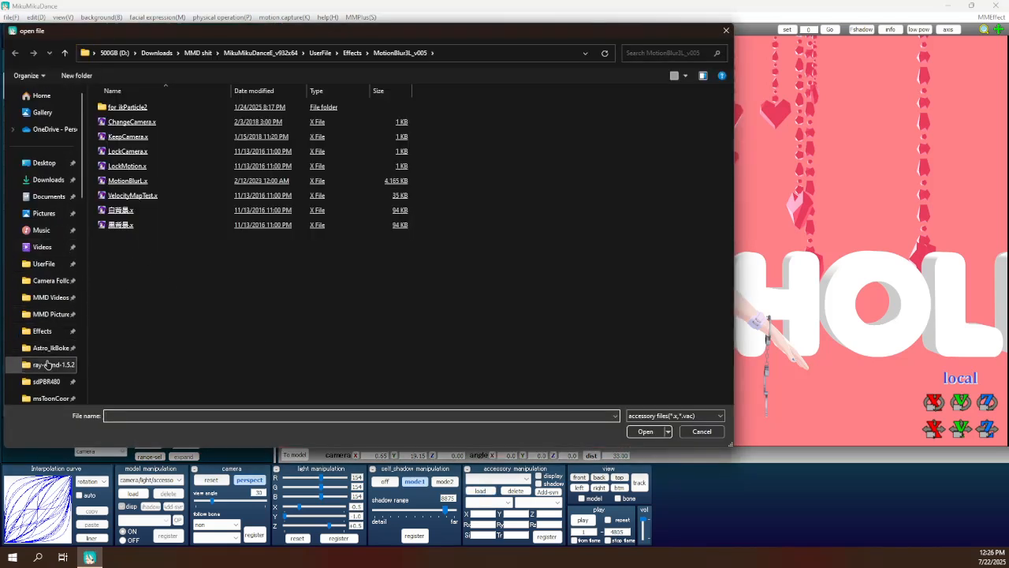
click(47, 365)
double_click(127, 312)
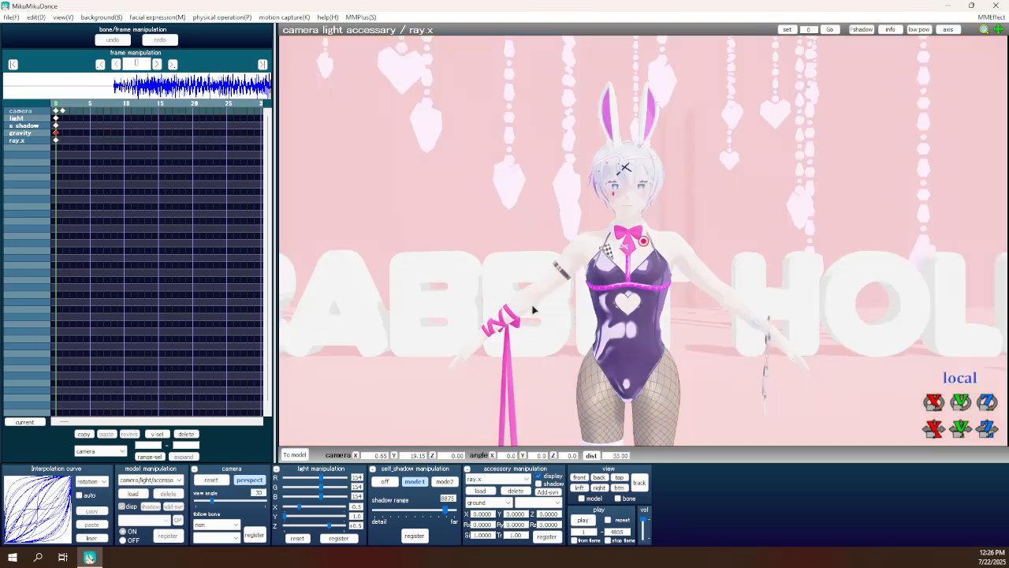
Examine how the character and stage render with ray.x, both up close and from farther away.
scroll(539, 312, down, 5)
scroll(539, 313, up, 7)
scroll(539, 312, up, 6)
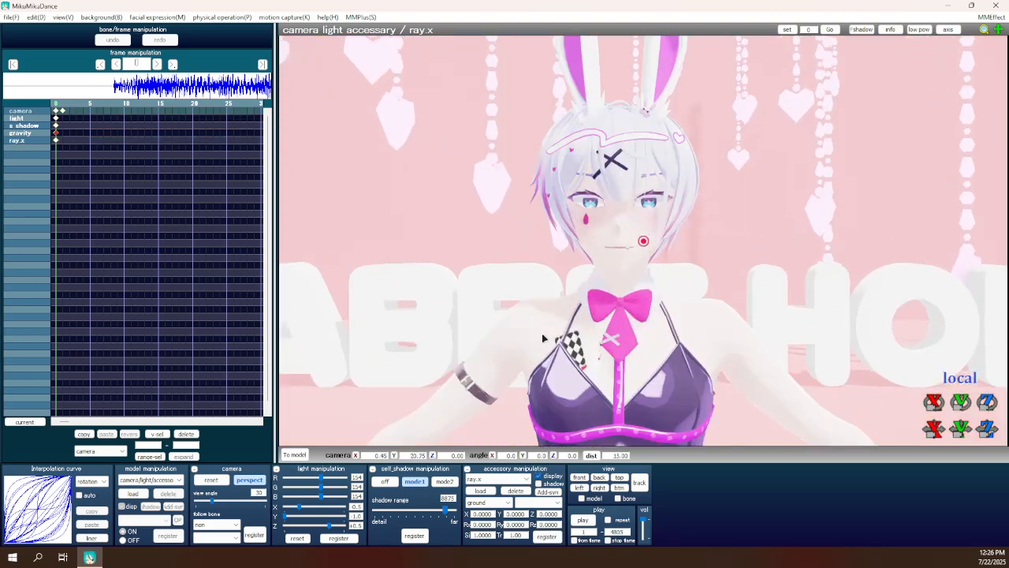
scroll(542, 338, up, 3)
scroll(543, 337, down, 15)
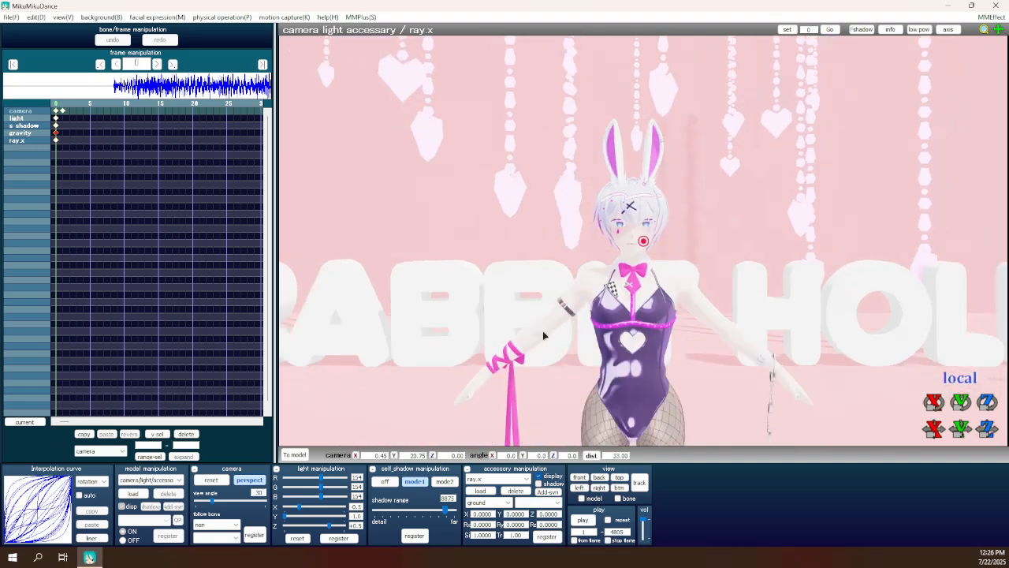
scroll(577, 352, up, 6)
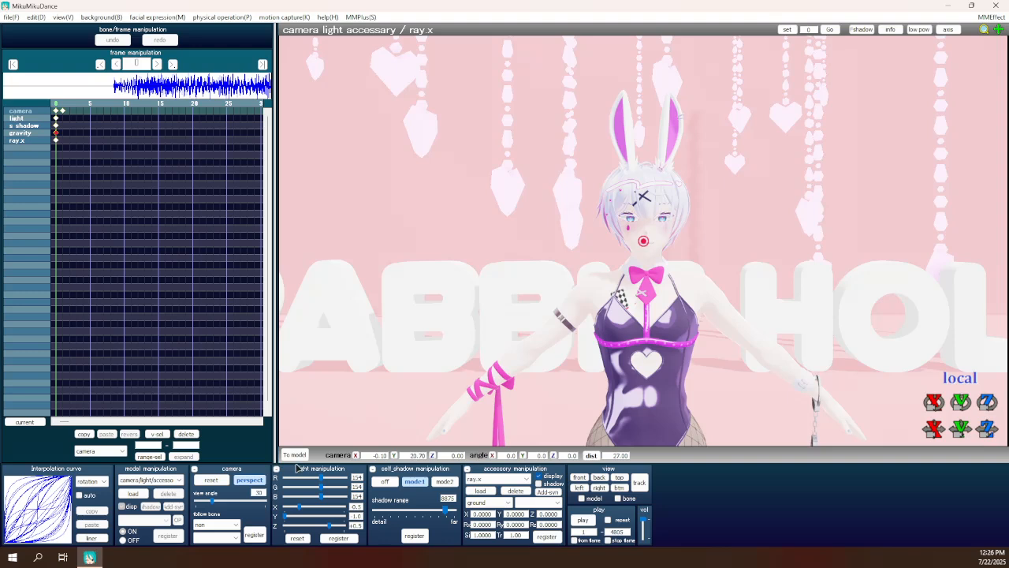
Load the Camera + Movement model from the Camera Follow (With Movement) accessory folder and accept its model information.
click(133, 493)
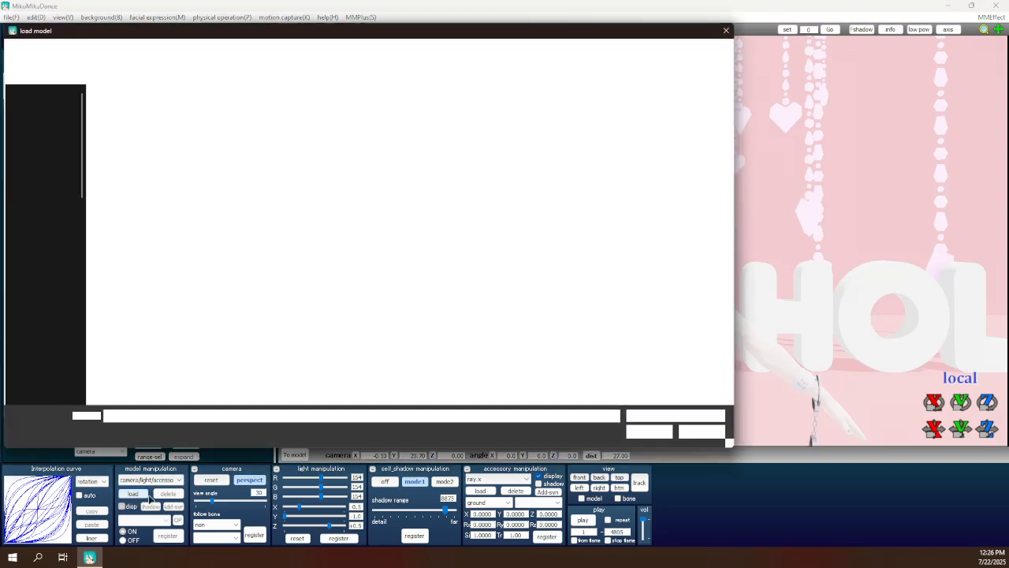
scroll(60, 310, up, 5)
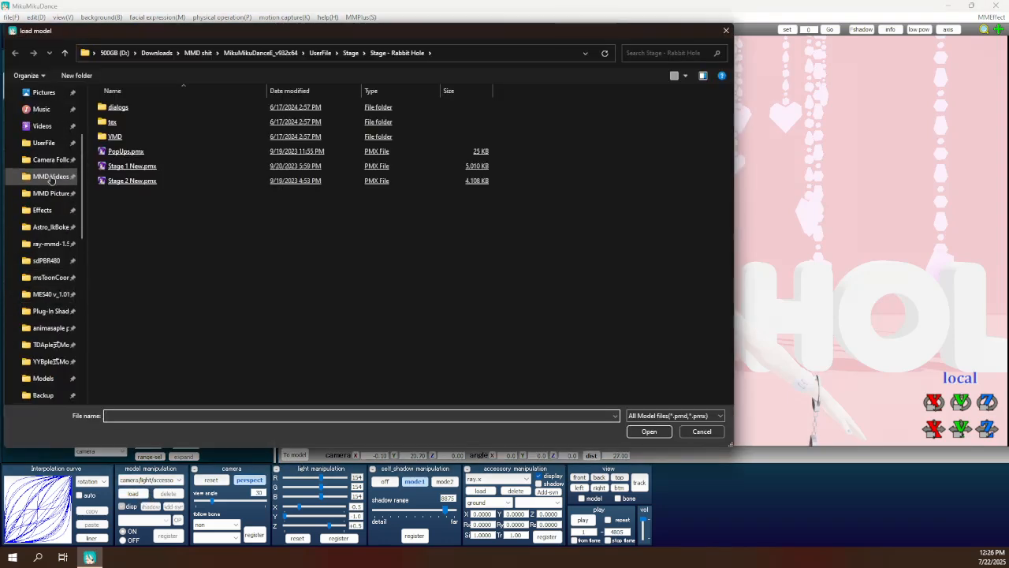
click(55, 160)
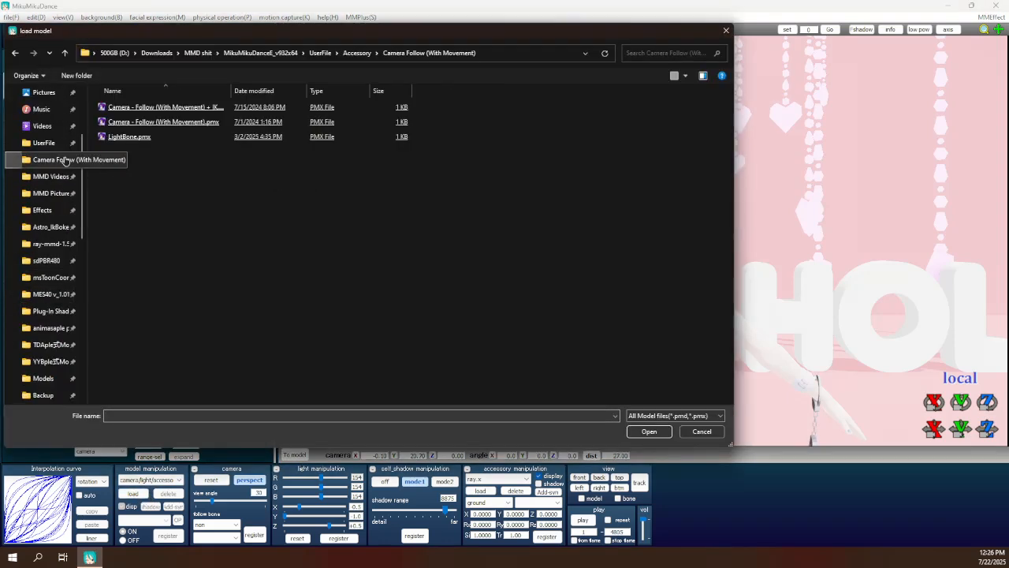
double_click(174, 142)
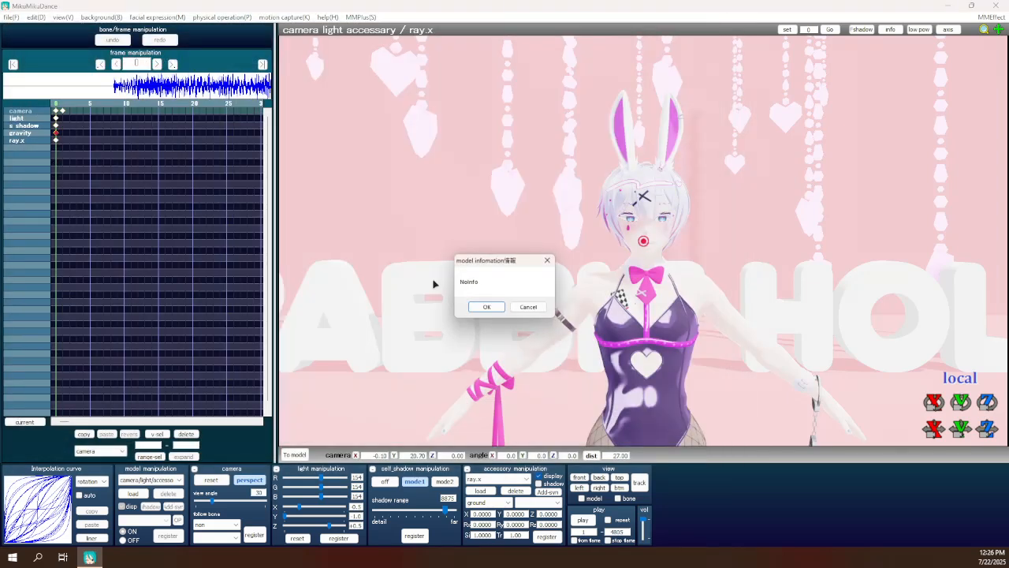
click(487, 308)
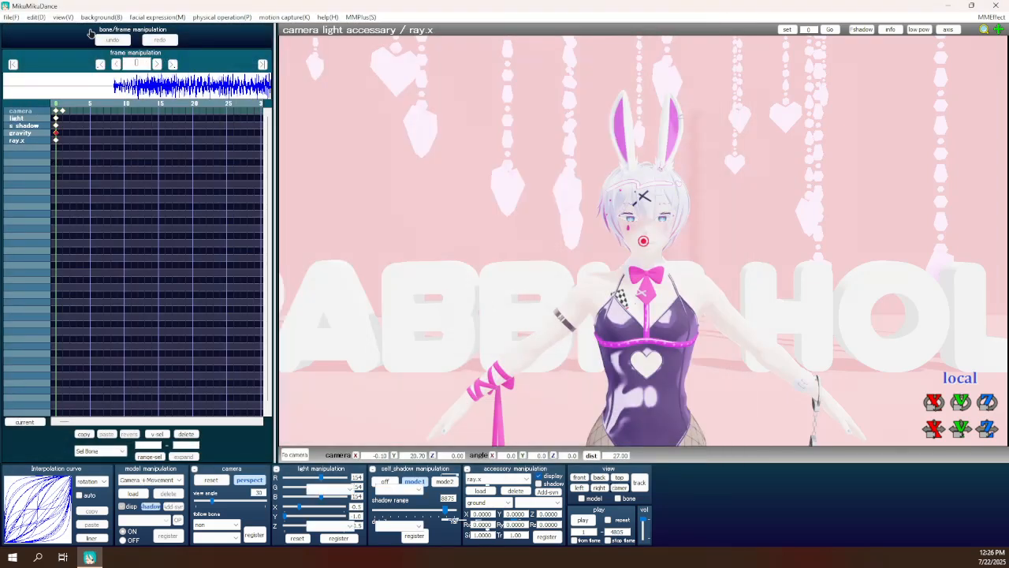
Advance to frame 1 and expand the Camera bone group of the Camera + Movement model.
click(222, 16)
click(236, 64)
click(157, 64)
click(12, 17)
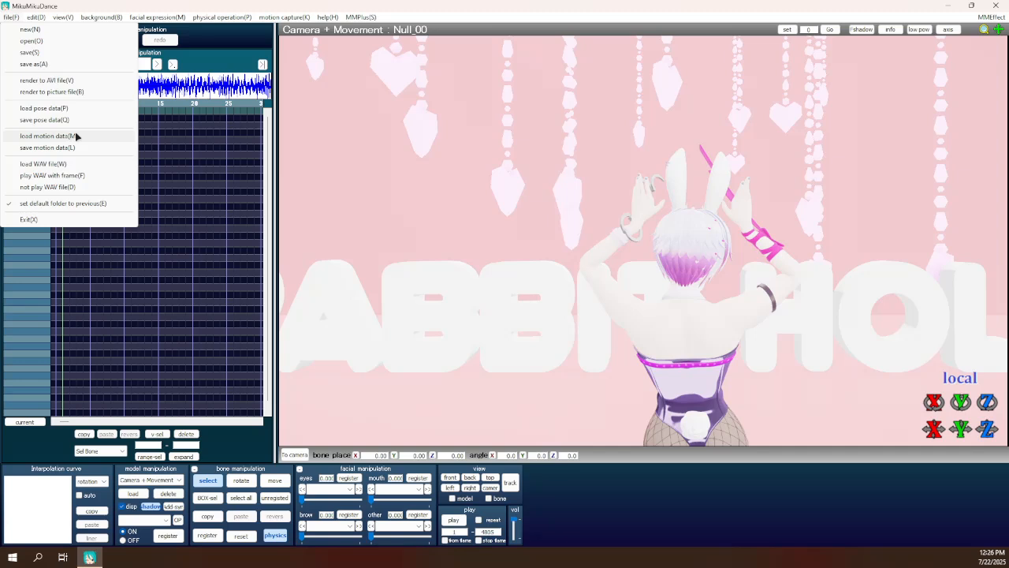
click(391, 5)
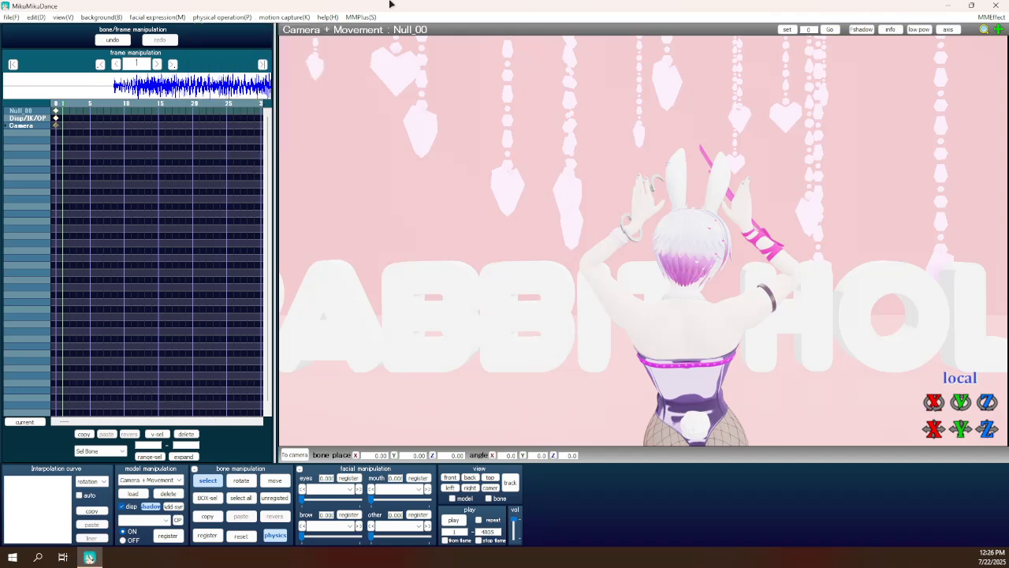
click(7, 127)
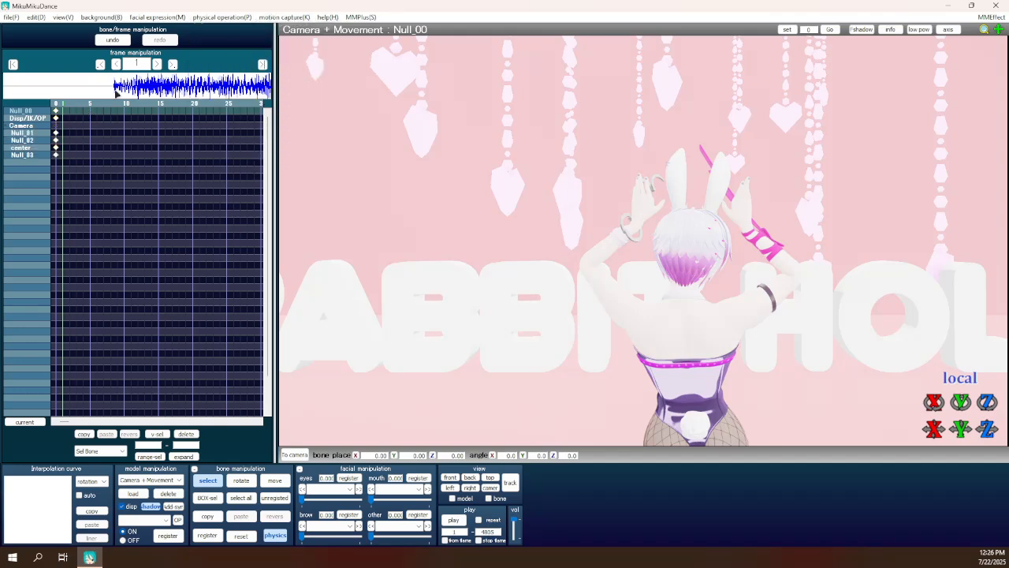
Switch the interface language to Japanese to check the bone names, and switch it back to English.
click(323, 18)
click(331, 31)
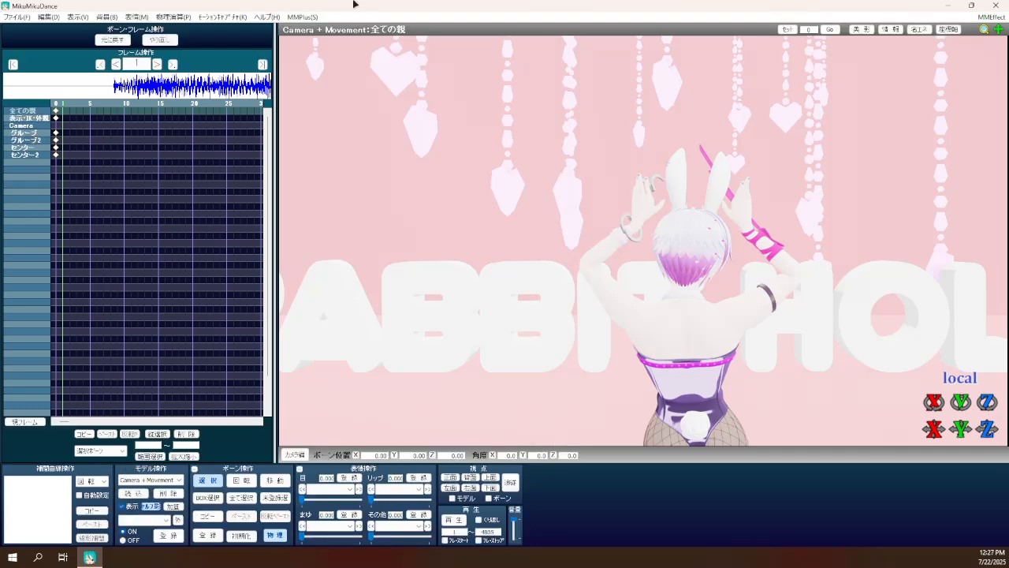
click(266, 16)
click(284, 30)
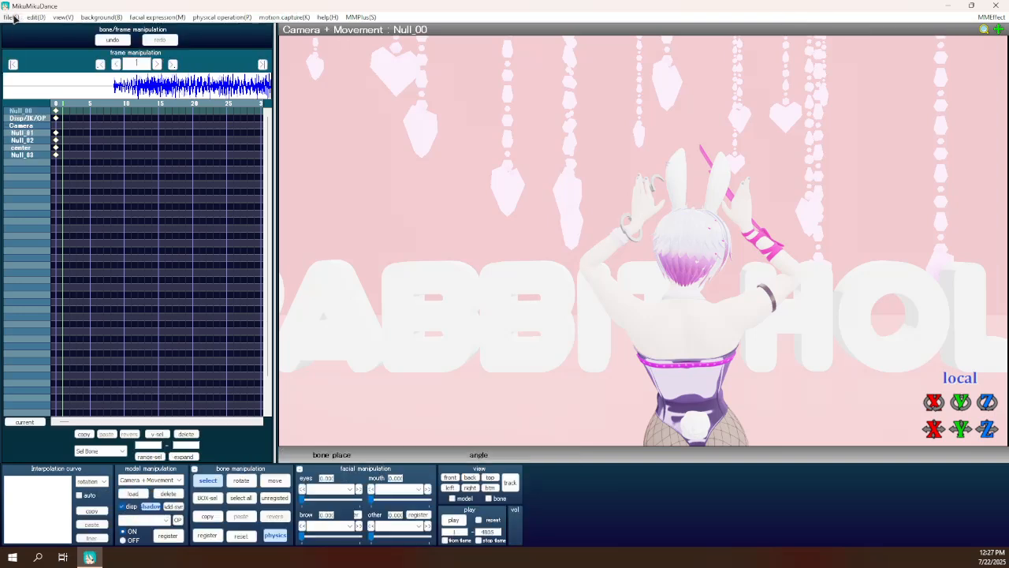
Load the dance motion from the ラビットホール motion folder onto the Camera + Movement model and accept registering matching bones.
click(11, 18)
click(70, 136)
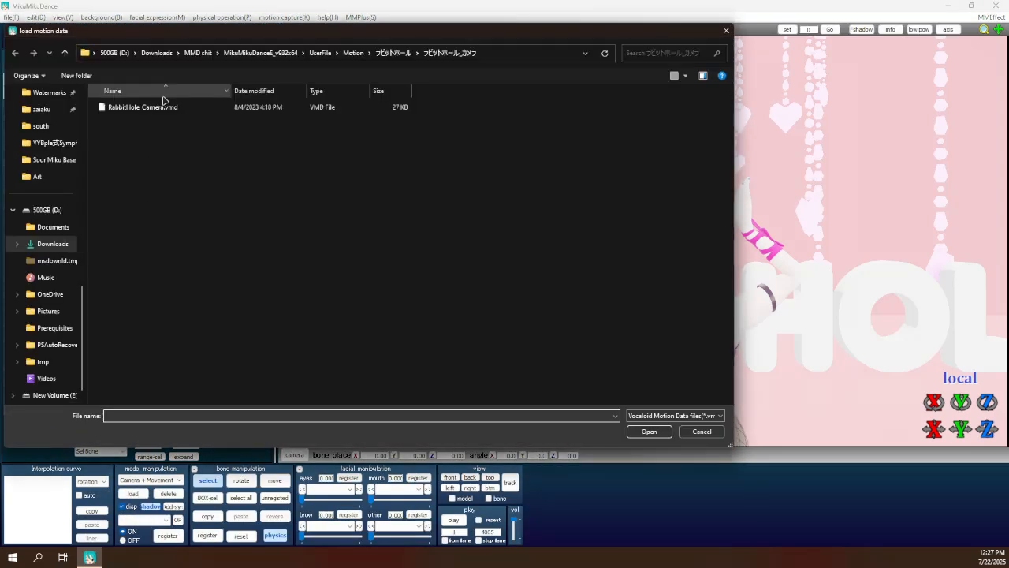
click(393, 52)
double_click(139, 164)
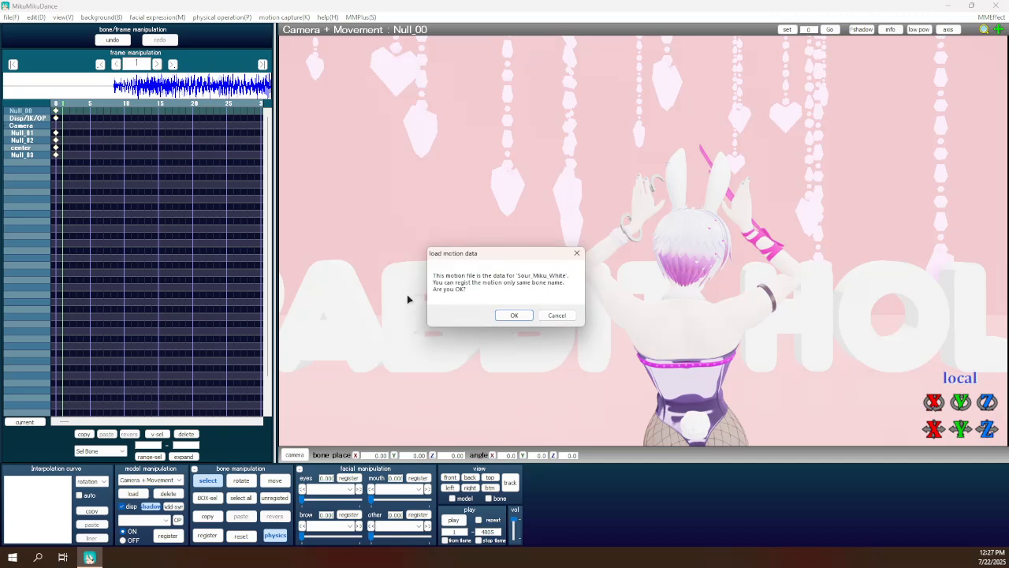
click(516, 315)
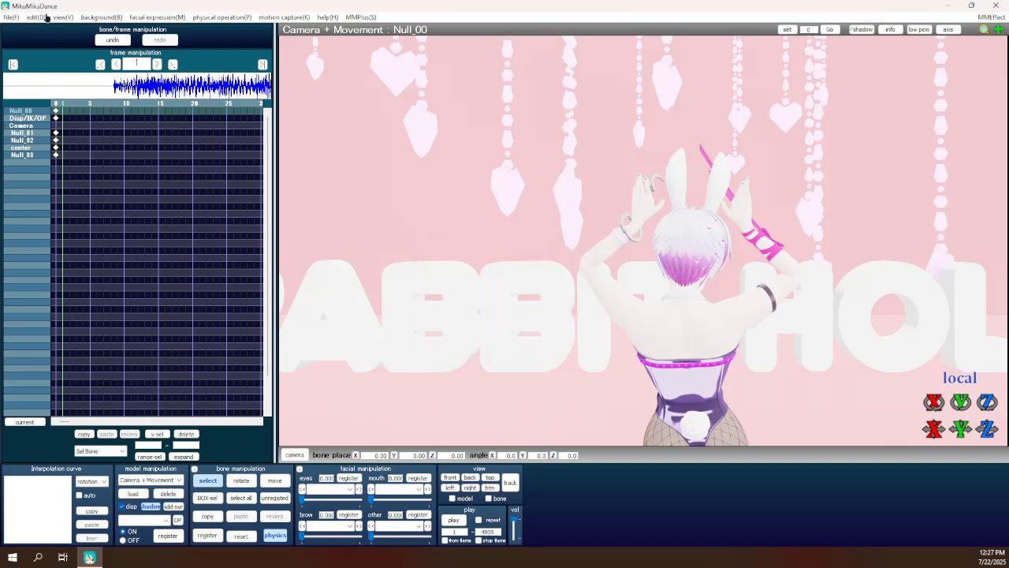
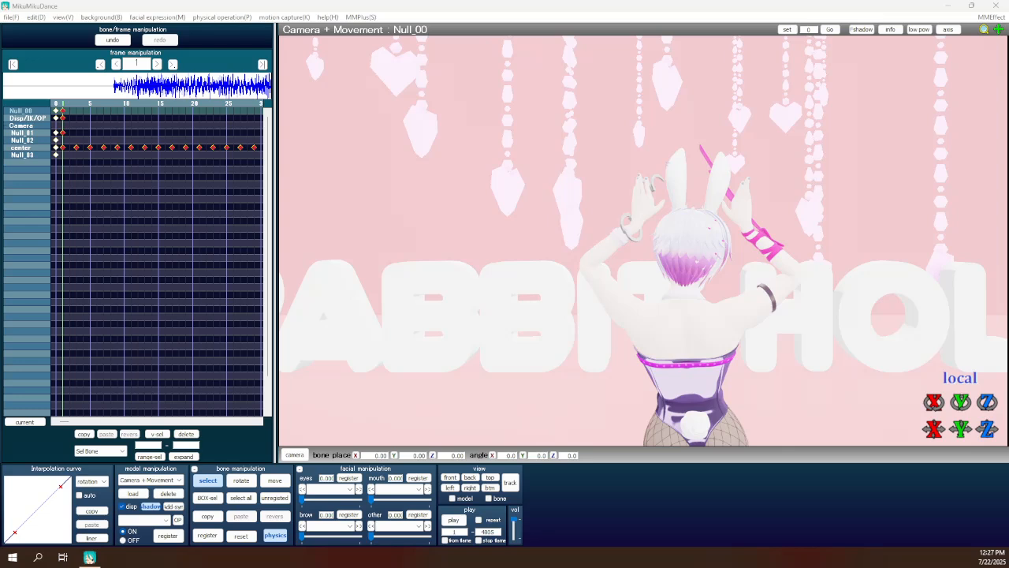
Apply the bone frame position-angle multiply to the Camera + Movement model's selected keyframes, entering 0 for the chosen values.
click(68, 17)
mouse_move(36, 16)
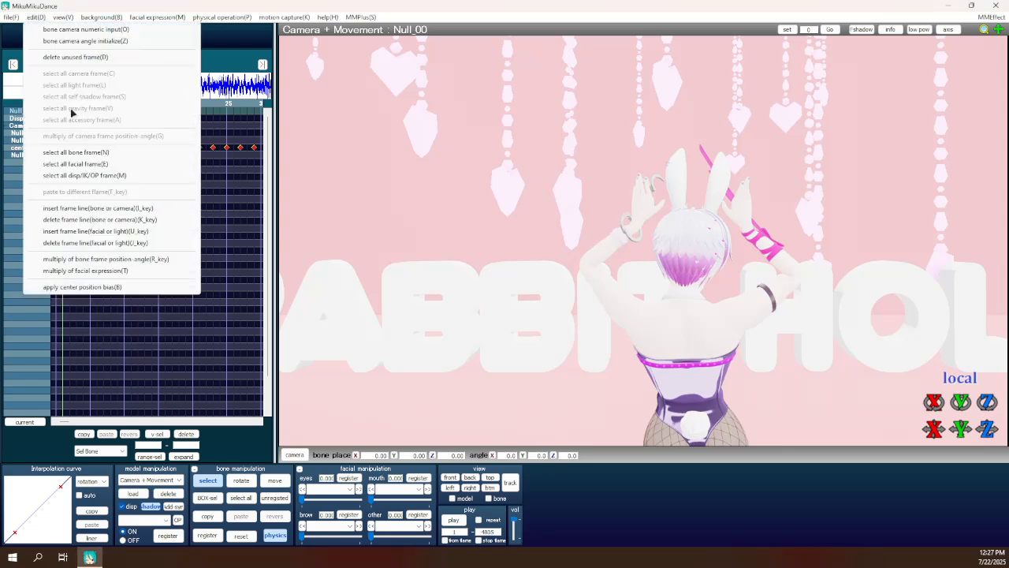
click(112, 259)
key(Tab)
text(0)
double_click(509, 280)
text(0)
key(Tab)
text(0)
key(Tab)
click(485, 339)
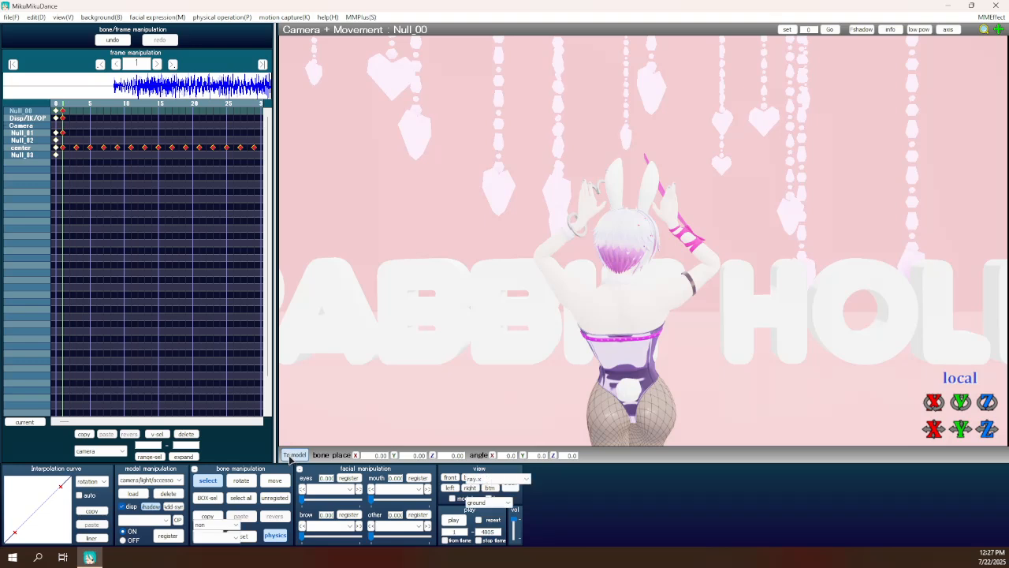
In camera mode at frame 0, load Sky with box.pmx from the Sky Hemisphere folder of the ray-mmd-1.5.2 skyboxes.
click(294, 456)
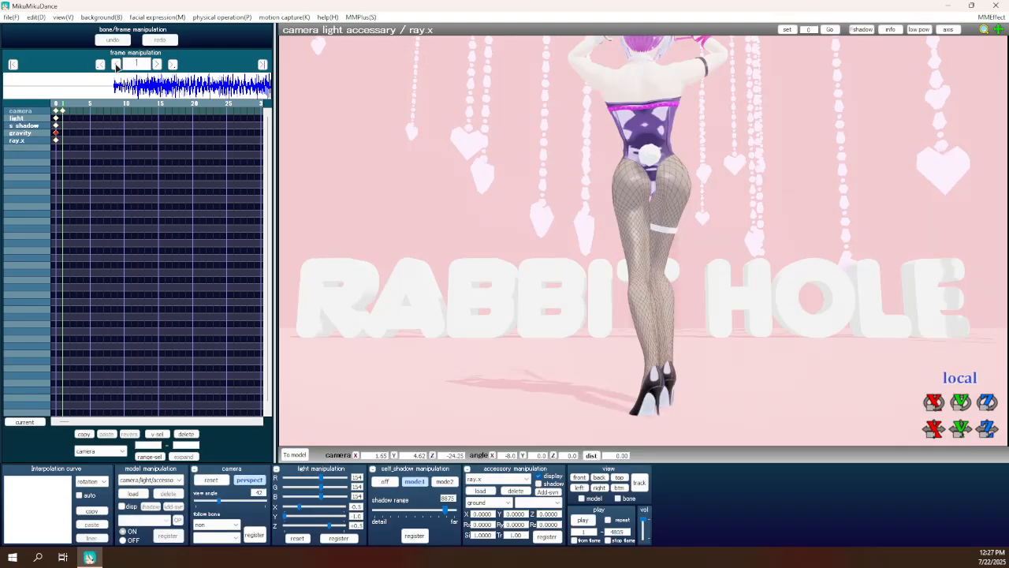
click(116, 65)
click(133, 493)
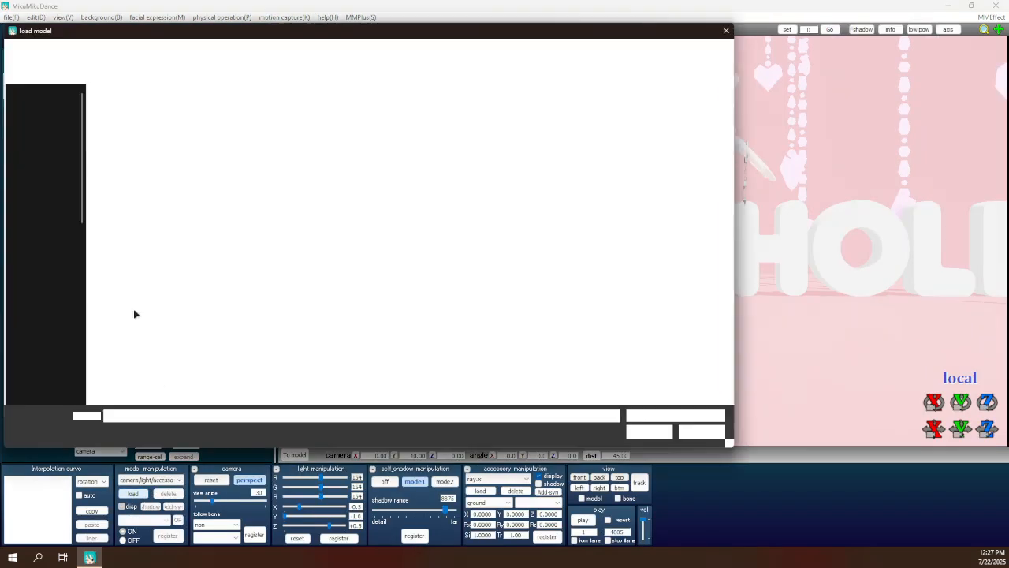
scroll(47, 237, up, 10)
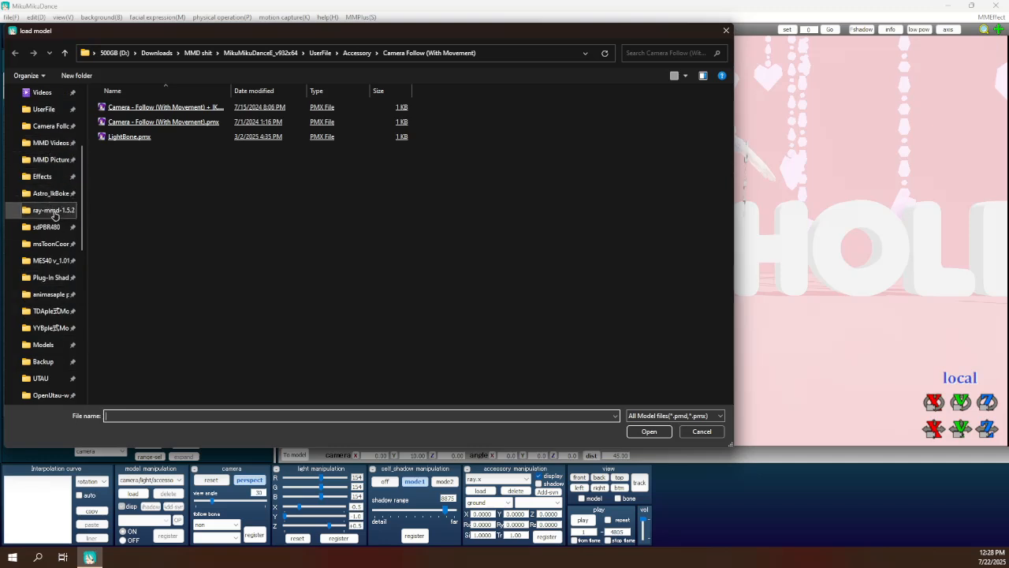
click(54, 213)
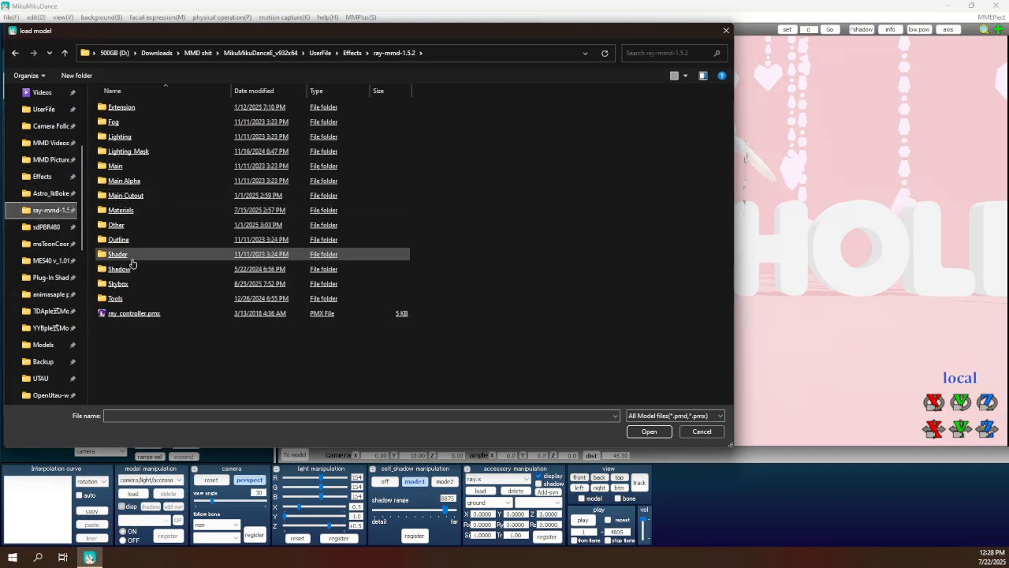
double_click(137, 284)
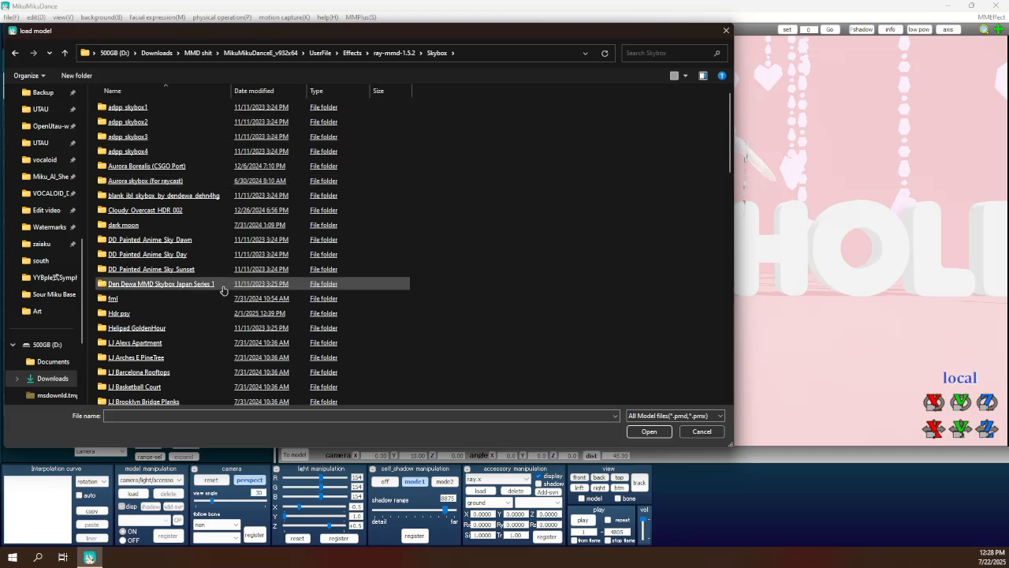
scroll(204, 272, down, 12)
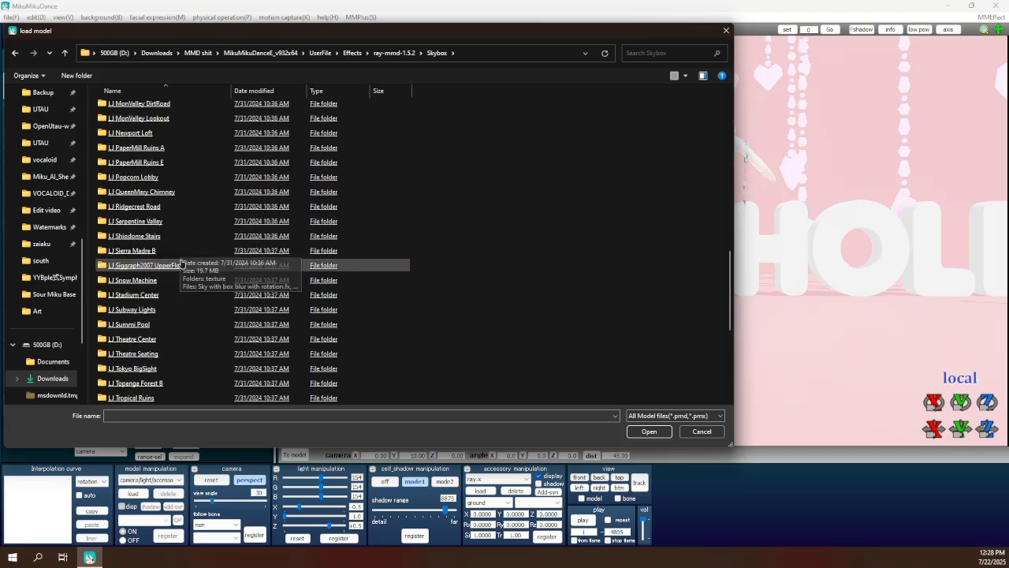
scroll(180, 263, down, 6)
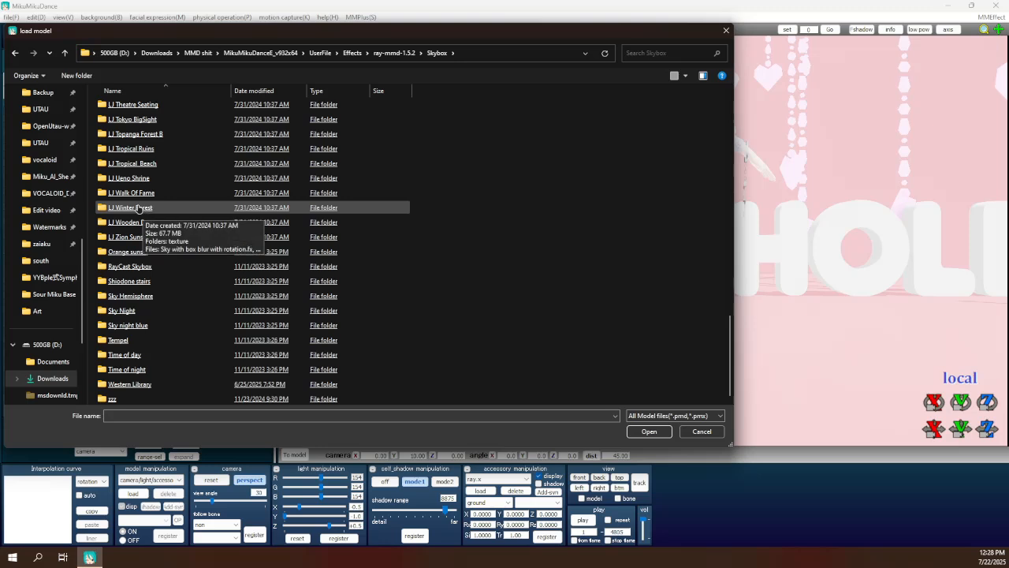
click(167, 297)
double_click(167, 296)
double_click(158, 126)
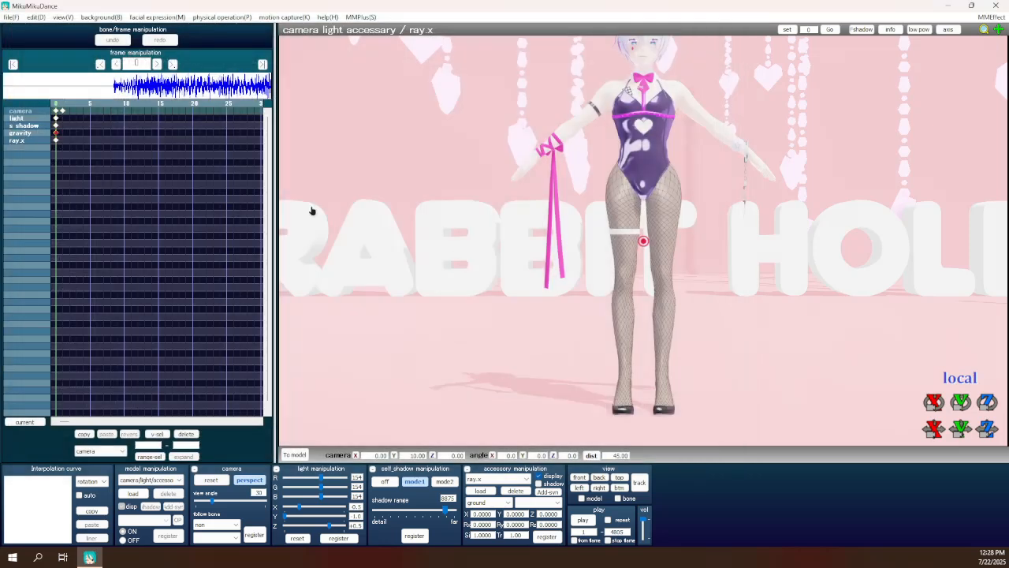
click(487, 309)
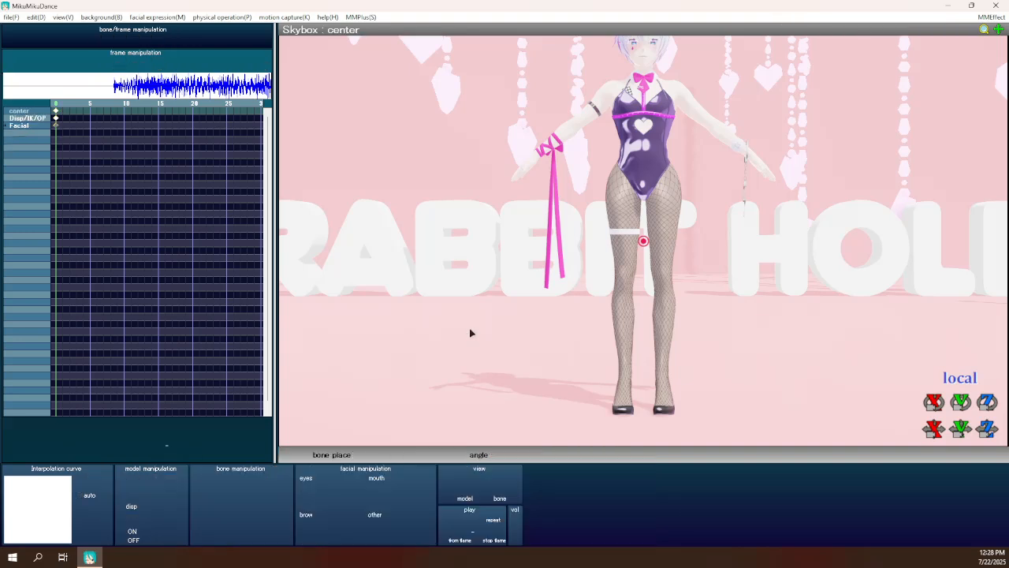
Rearrange the model drawing order so that Skybox and Stage 2 come before the Mikuo model.
scroll(424, 291, down, 3)
middle_drag(411, 221, 396, 342)
scroll(396, 342, up, 5)
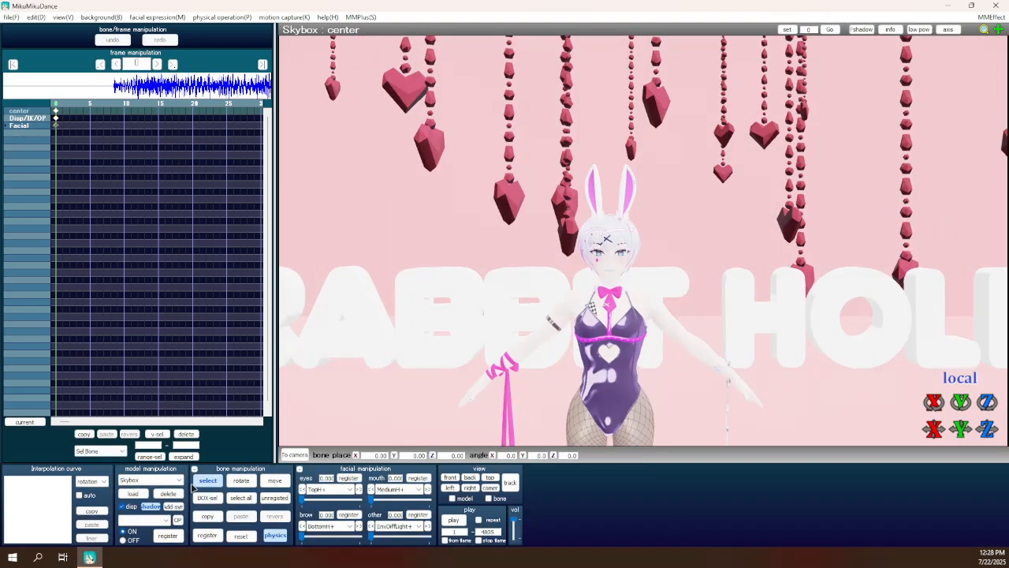
scroll(402, 281, down, 2)
click(91, 18)
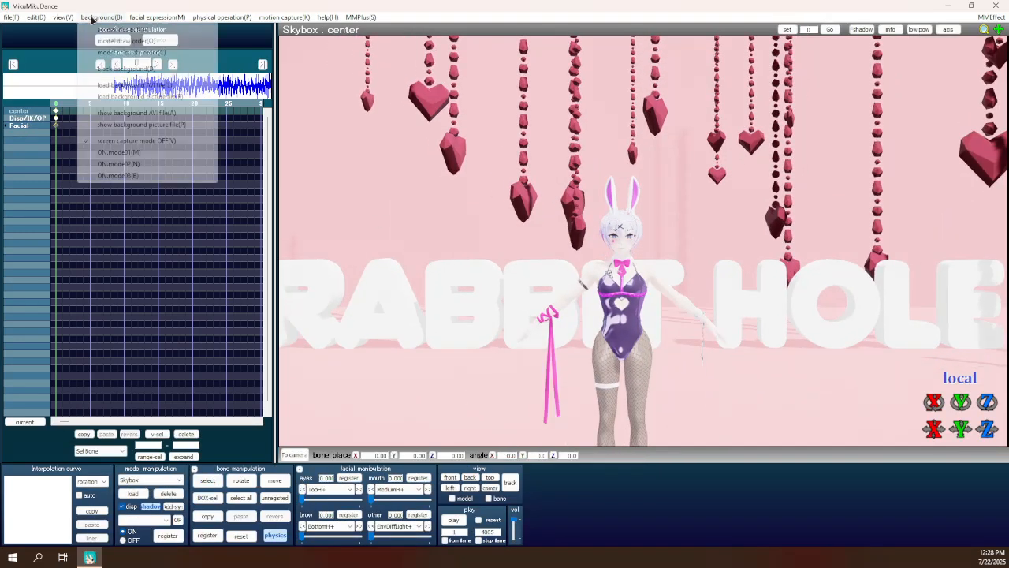
click(130, 41)
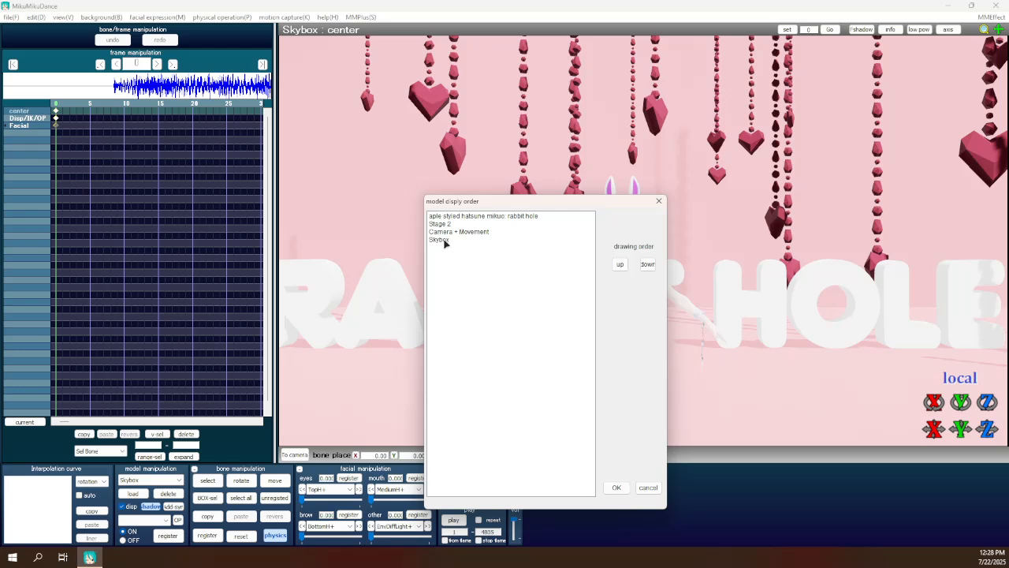
click(441, 240)
drag(452, 219, 458, 238)
click(616, 487)
Set the model calculate order to Skybox, Stage 2, the Mikuo model, and Camera + Movement.
click(63, 16)
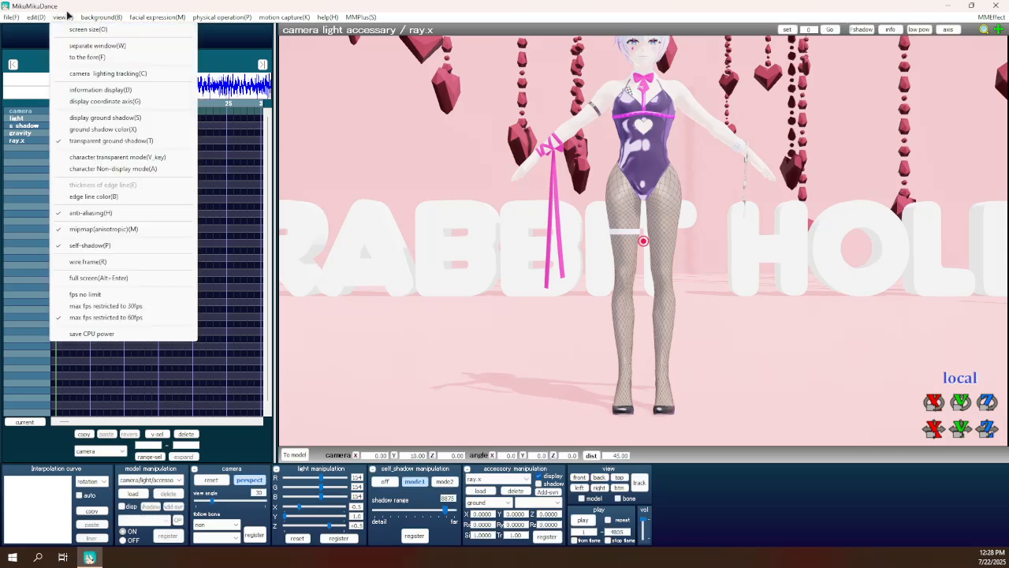
click(109, 59)
mouse_move(465, 240)
mouse_down()
mouse_move(463, 215)
mouse_move(467, 234)
mouse_up()
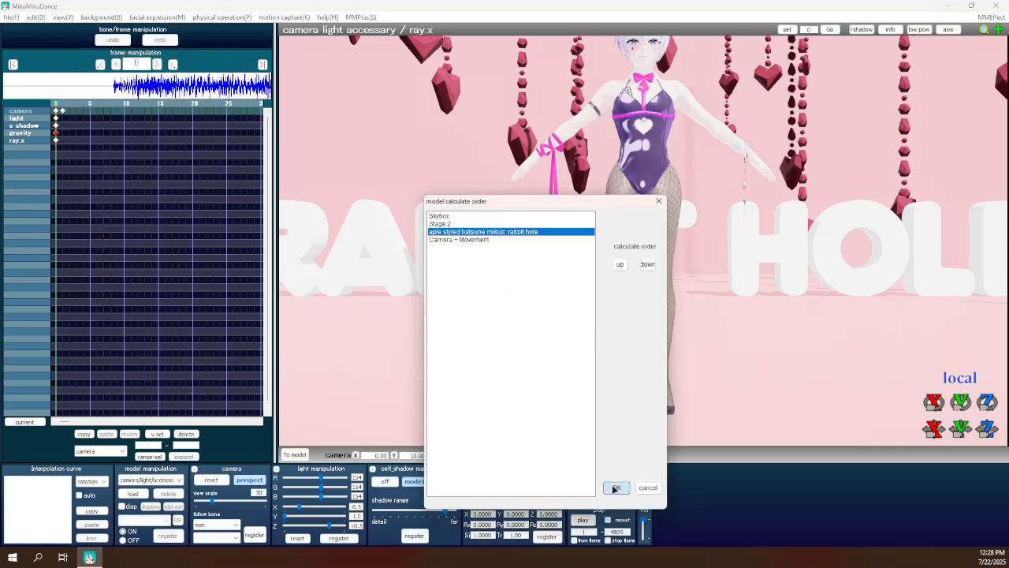
click(616, 487)
Assign main.fx from the ray-mmd-1.5.2 Main folder to the Stage 2 and Mikuo models in the Main effect mapping.
middle_drag(544, 241, 510, 366)
scroll(510, 365, up, 4)
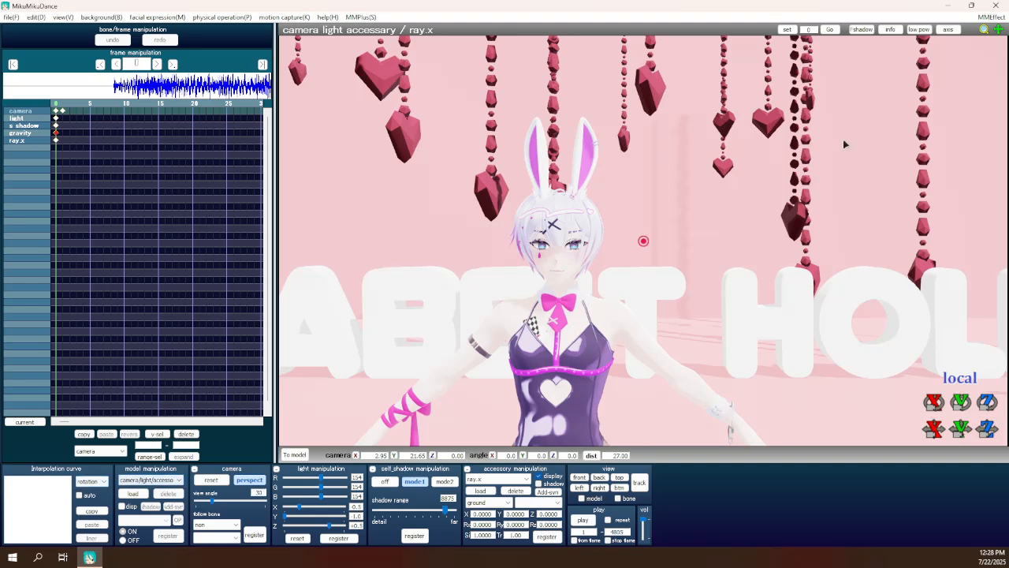
click(990, 17)
click(982, 31)
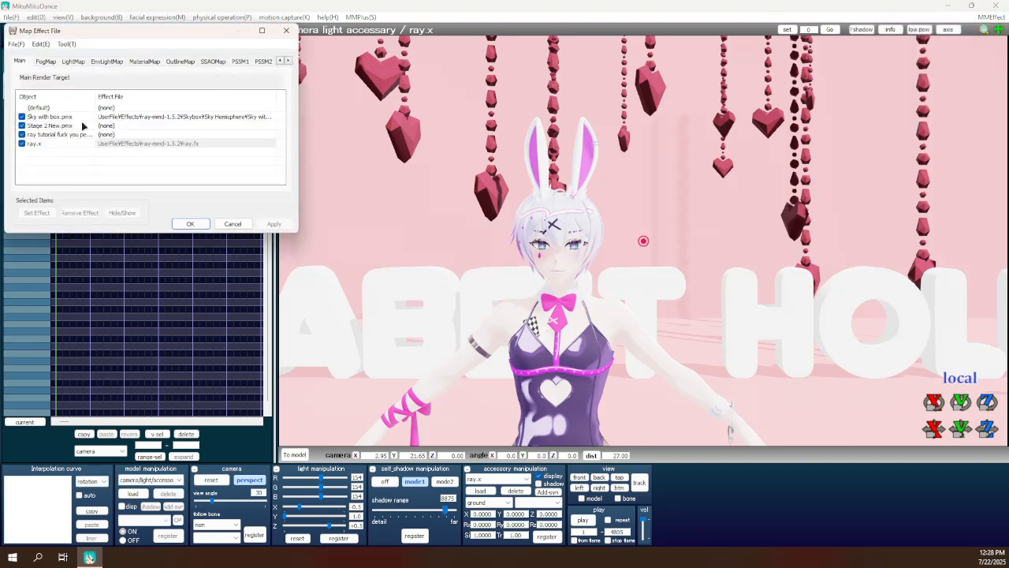
click(75, 127)
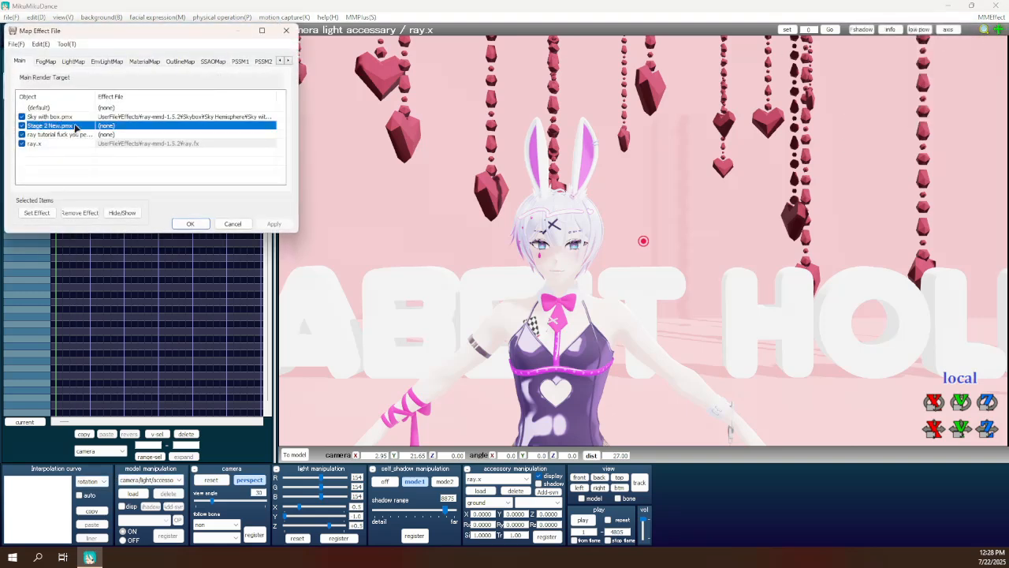
click(38, 213)
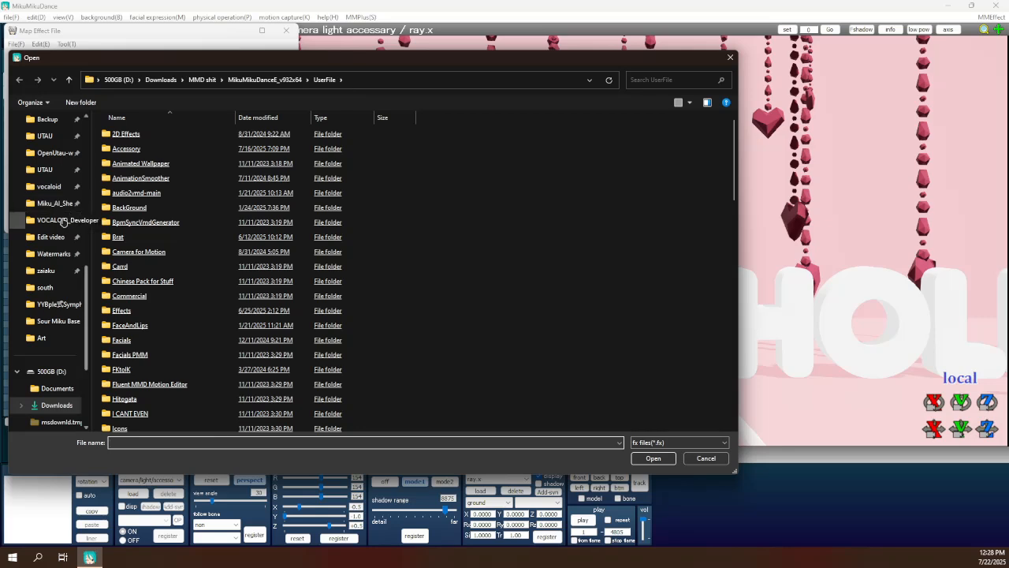
scroll(63, 237, up, 5)
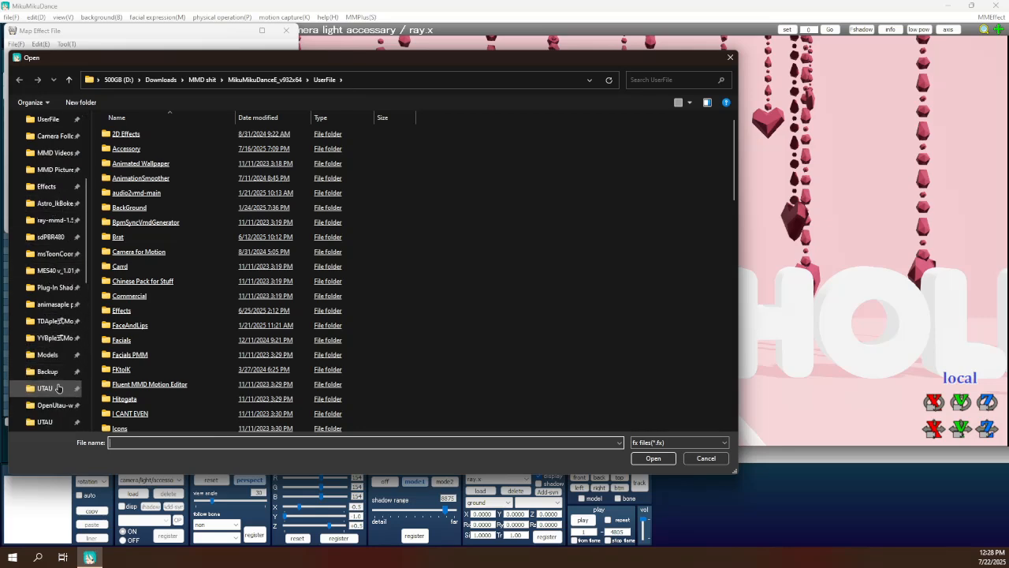
scroll(54, 190, up, 1)
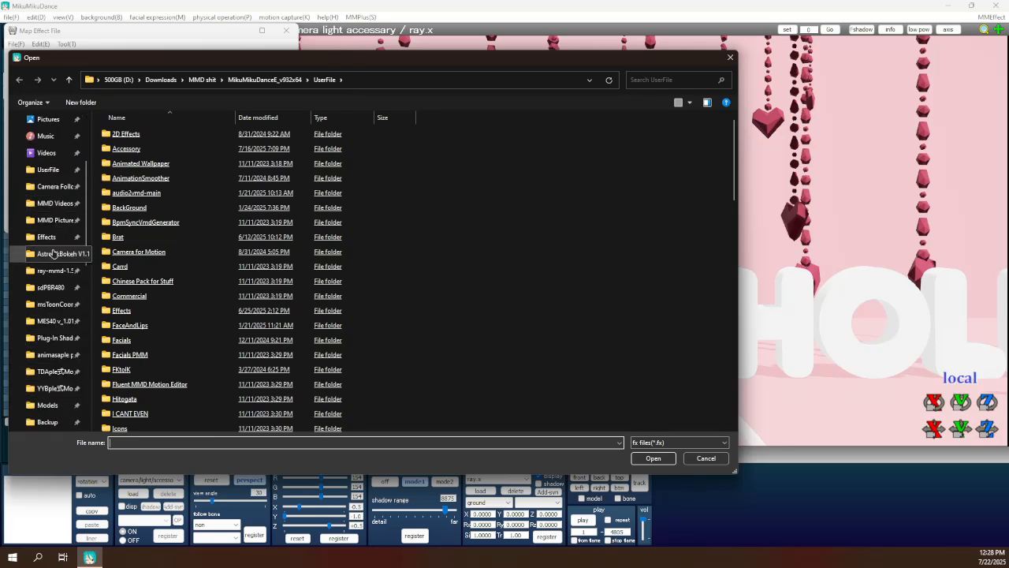
click(57, 270)
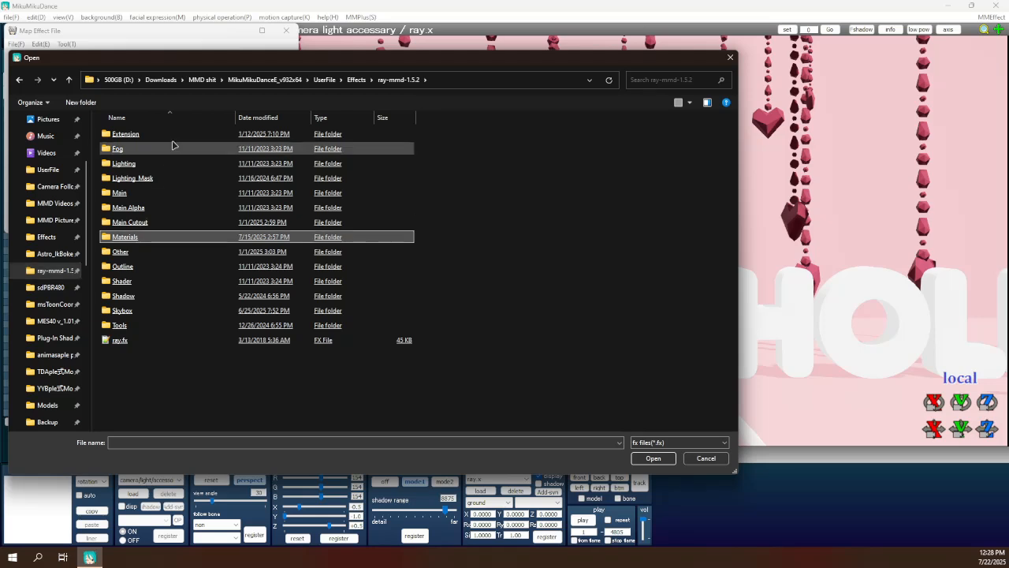
double_click(126, 236)
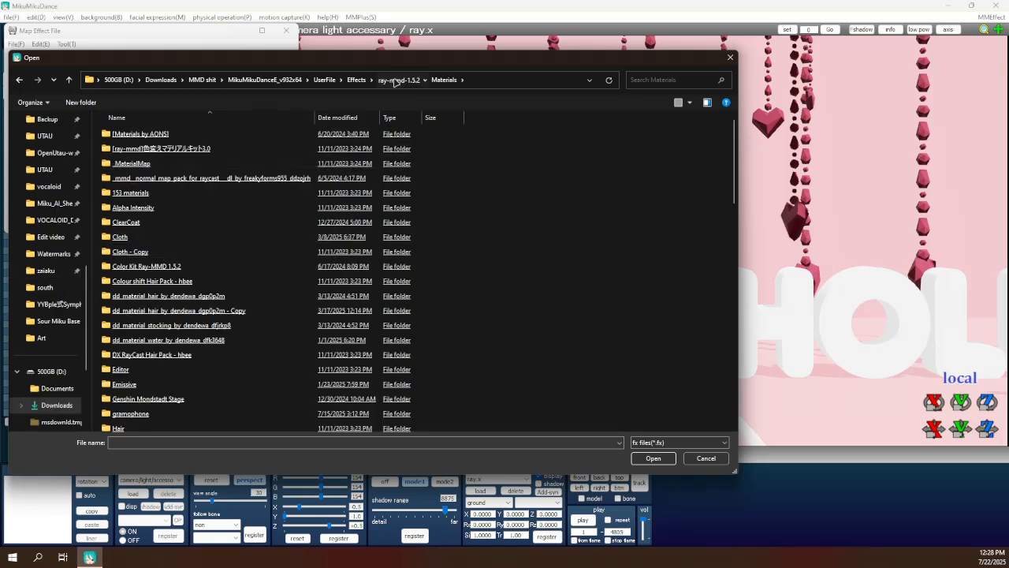
click(394, 80)
double_click(135, 196)
double_click(146, 139)
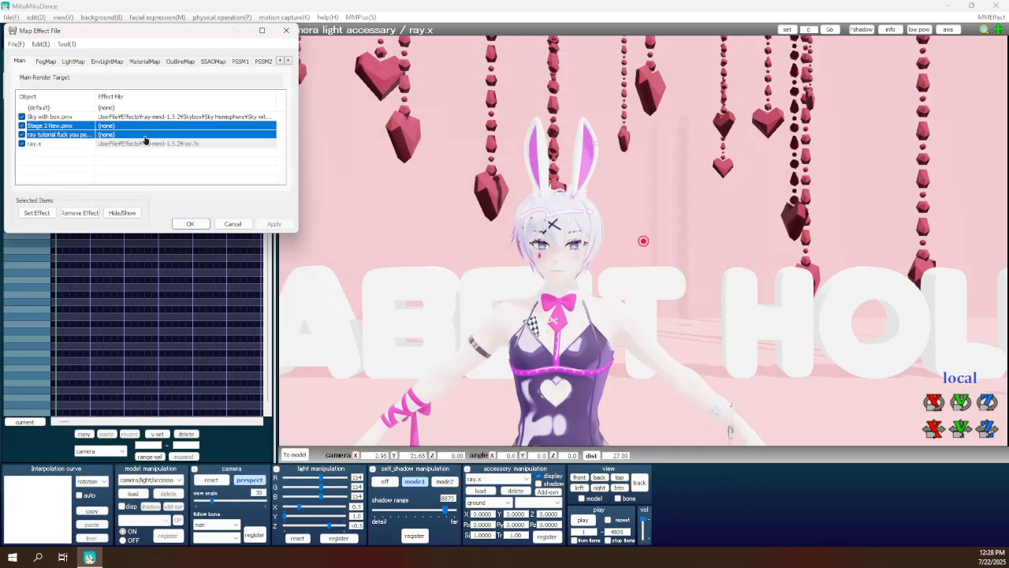
Assign Sky with lighting.fx from the Sky Hemisphere skybox folder to Sky with box.pmx in the EnvLightMap.
middle_drag(484, 193, 517, 182)
scroll(516, 182, up, 5)
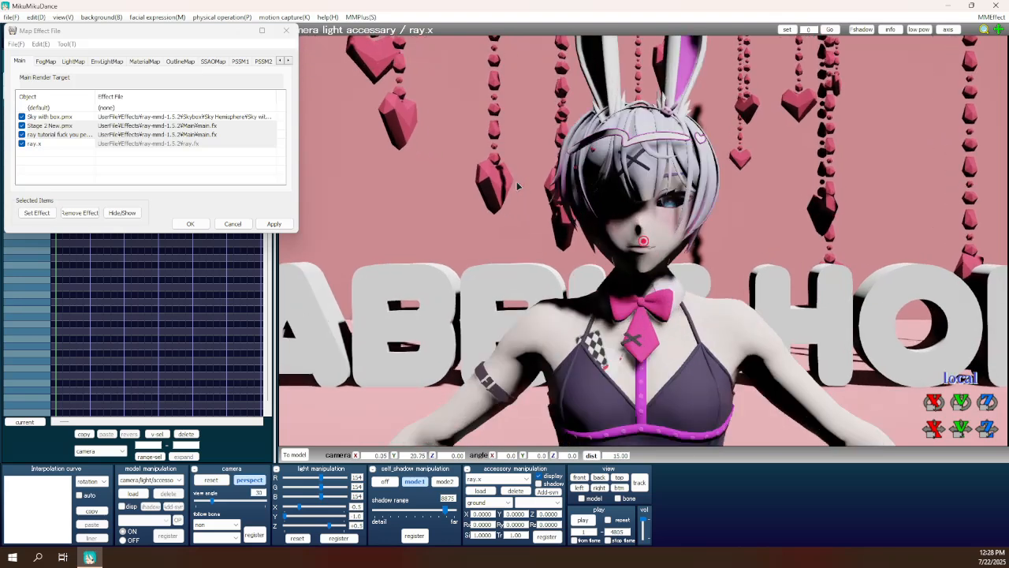
scroll(516, 182, down, 9)
scroll(517, 186, up, 4)
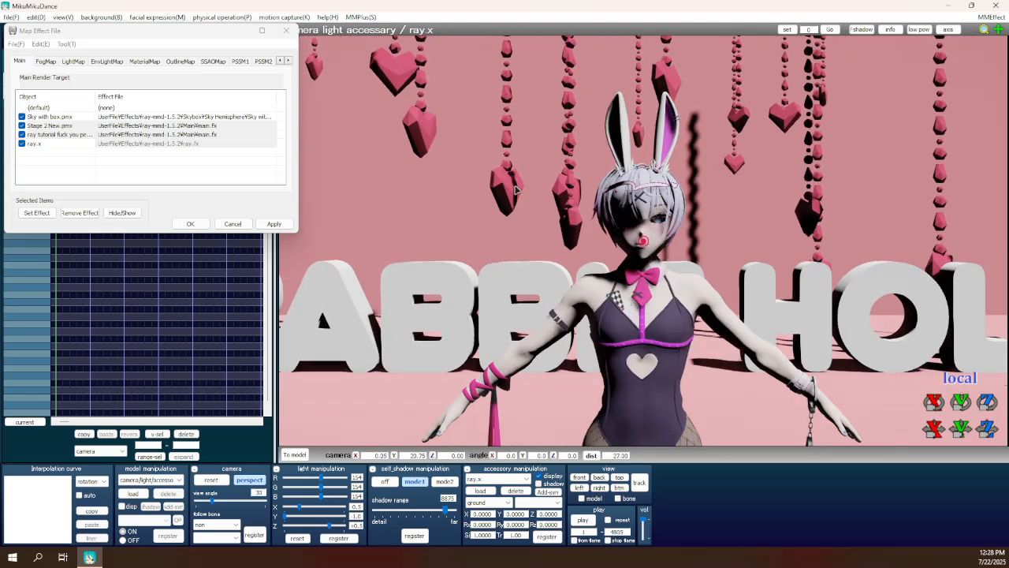
scroll(516, 190, up, 2)
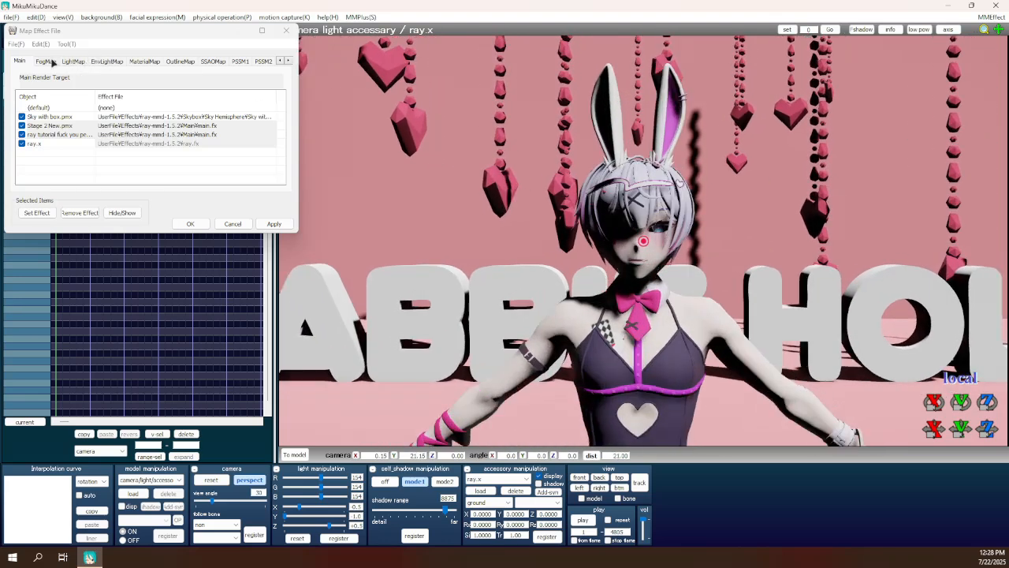
click(98, 63)
double_click(55, 119)
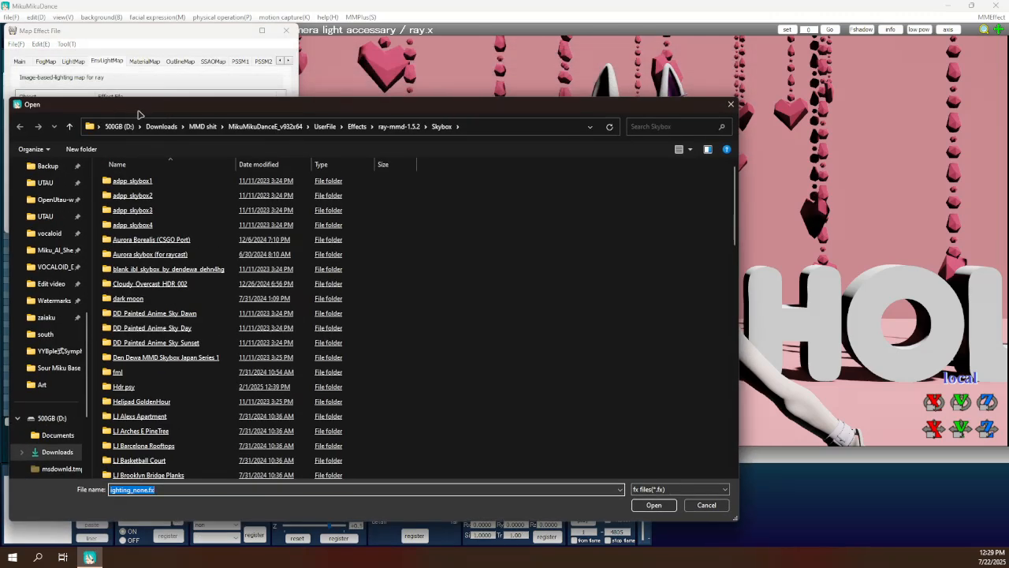
drag(135, 104, 153, 87)
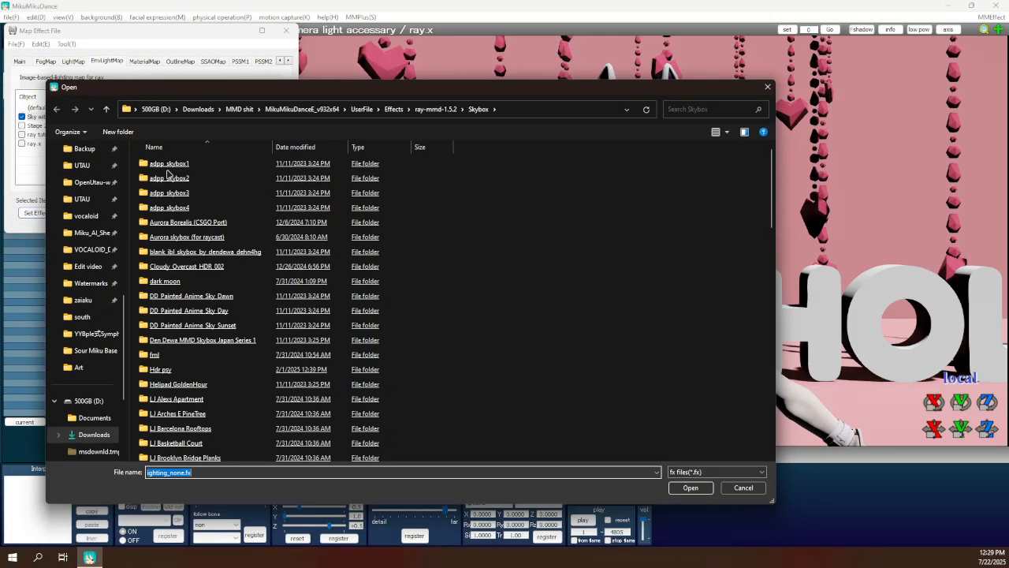
scroll(210, 338, down, 12)
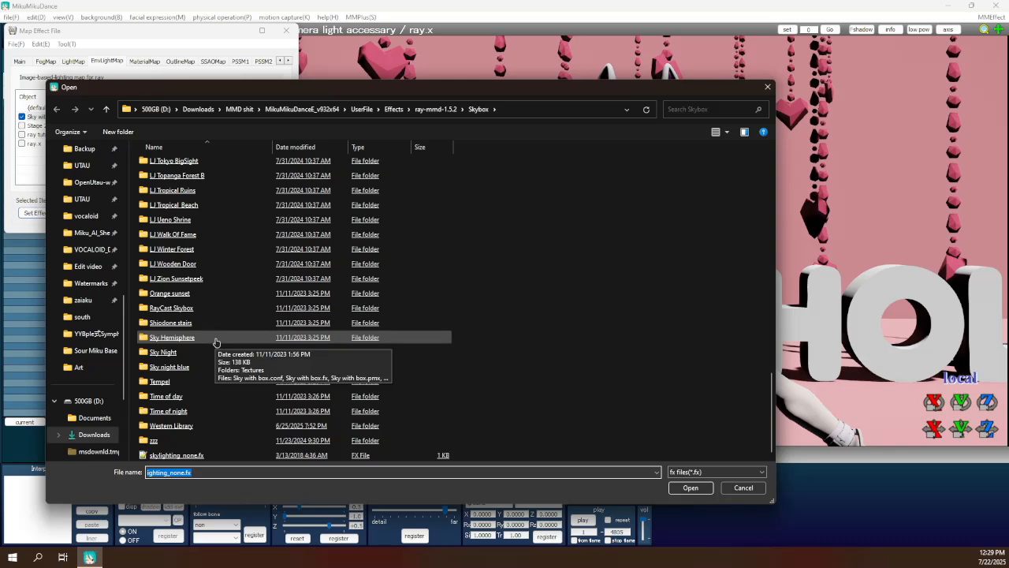
double_click(216, 339)
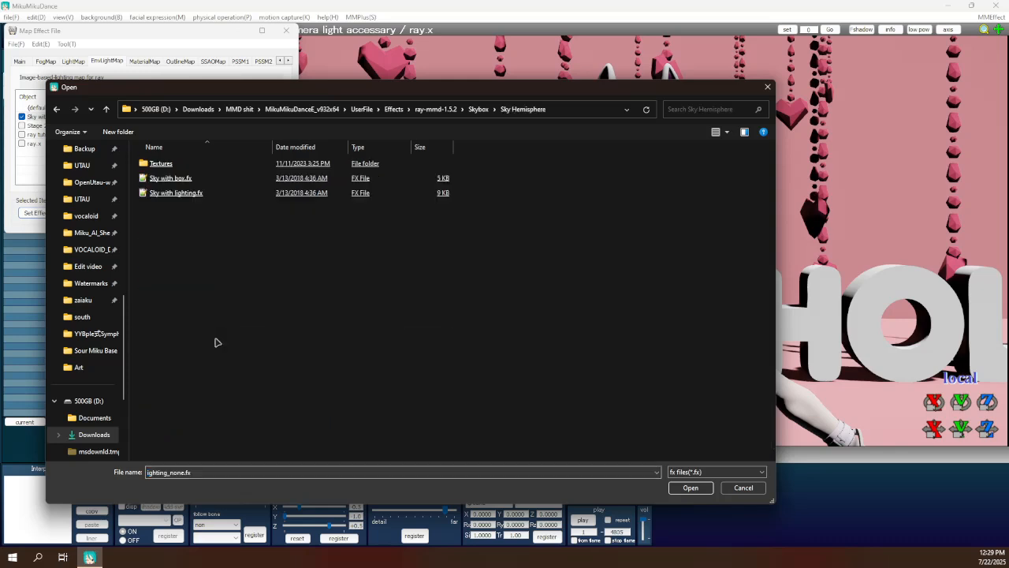
double_click(200, 197)
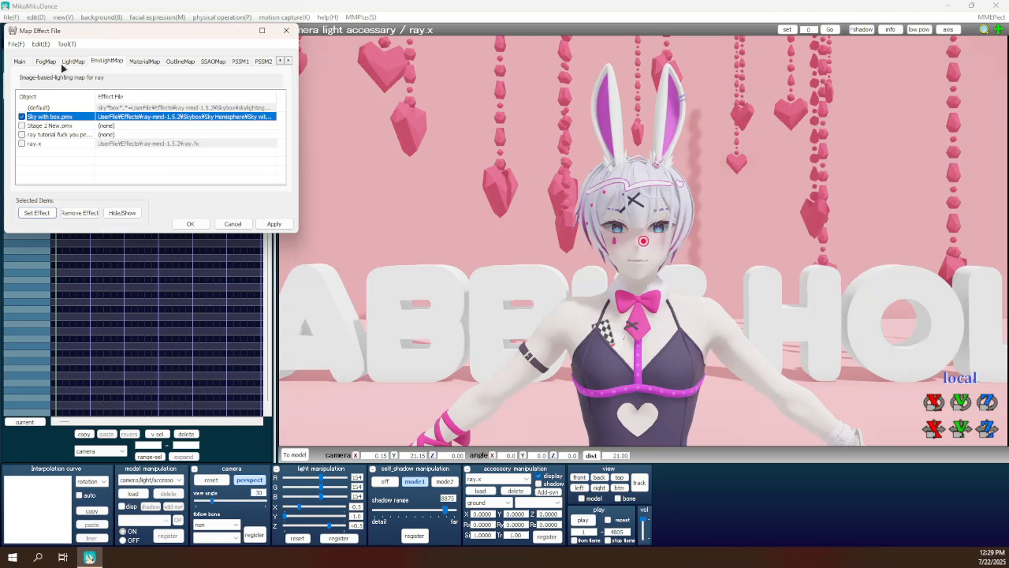
Apply the effect assignments and close the effect mapping.
click(51, 62)
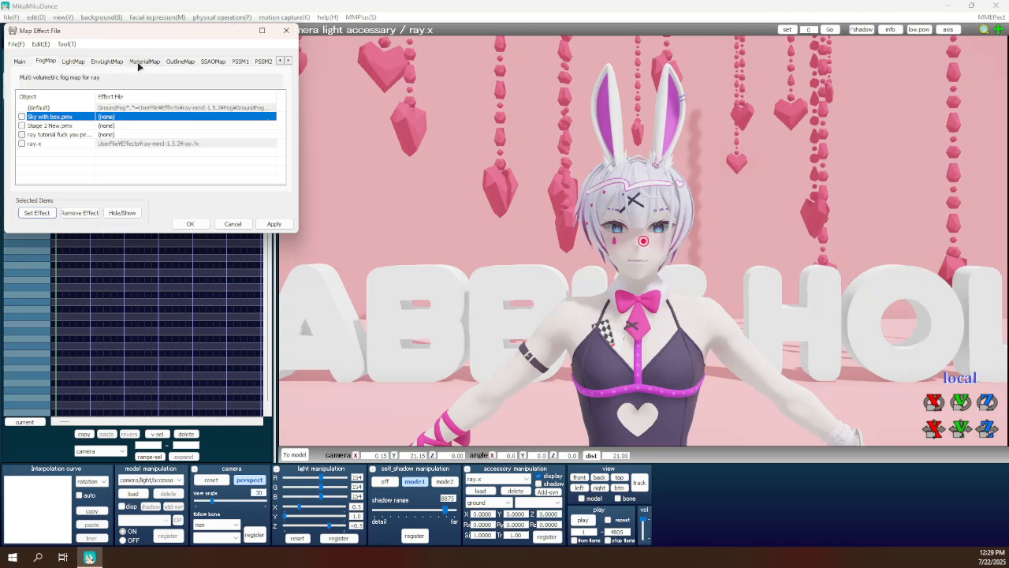
click(272, 224)
click(190, 224)
scroll(566, 365, down, 10)
middle_drag(548, 307, 537, 316)
scroll(538, 315, up, 2)
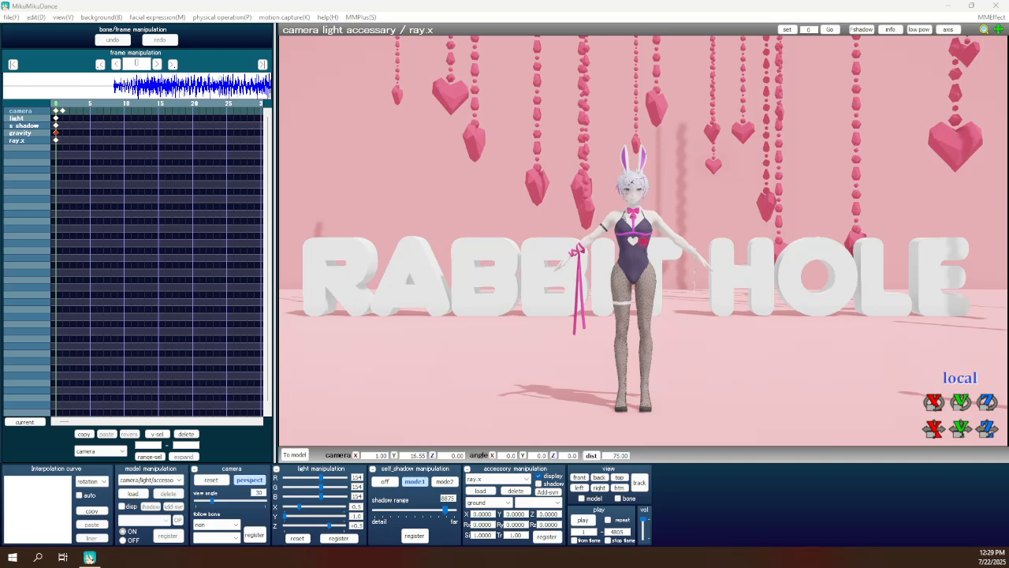
Set the light direction to X 0.0, Y -0.8 and Z -0.5 and register the light at frame 0.
mouse_move(299, 508)
mouse_down()
mouse_move(315, 508)
mouse_move(317, 525)
mouse_move(297, 525)
mouse_move(316, 509)
mouse_up()
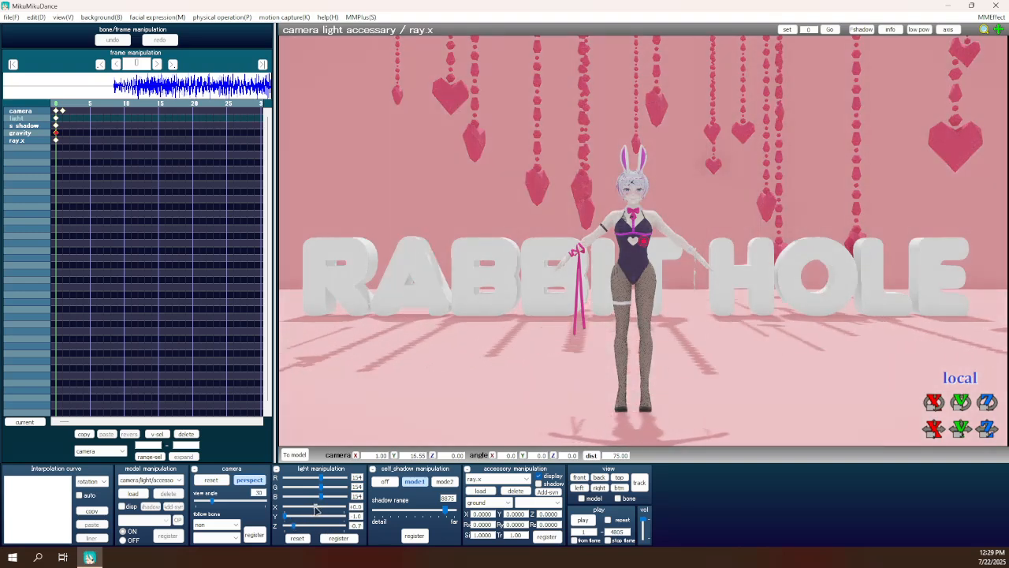
drag(288, 517, 299, 526)
middle_drag(539, 356, 539, 388)
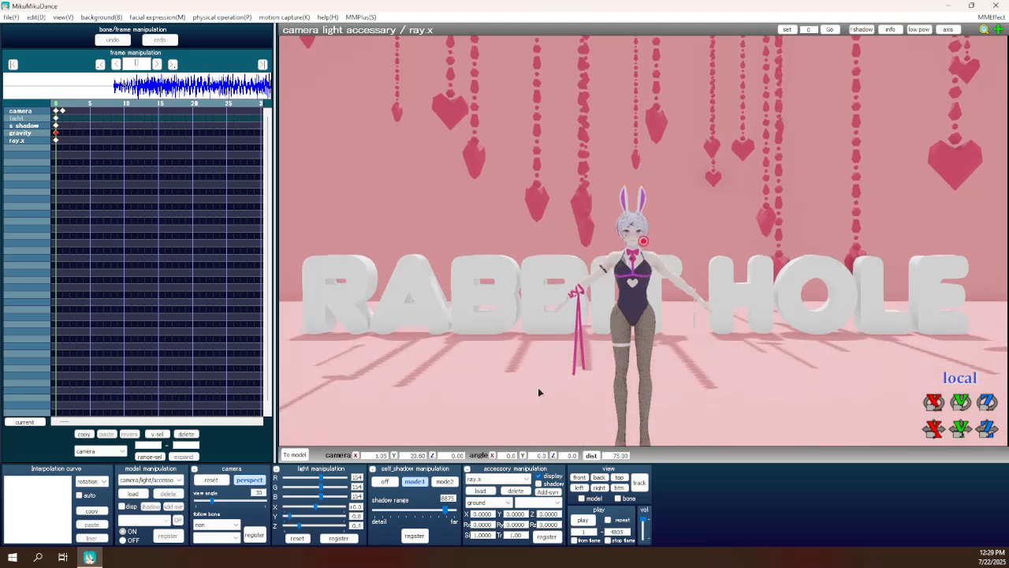
scroll(540, 392, up, 5)
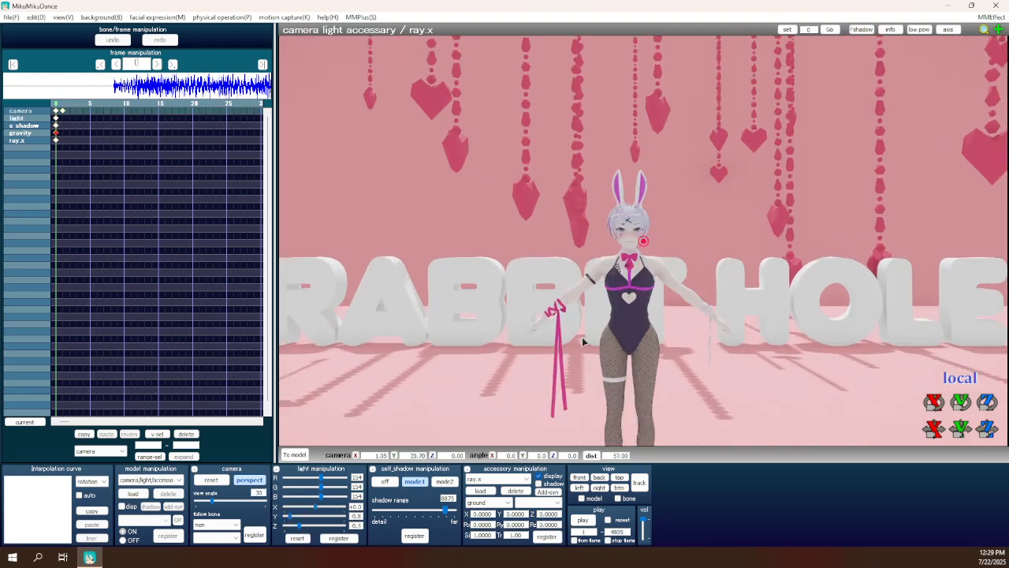
middle_drag(584, 342, 573, 296)
scroll(573, 296, down, 2)
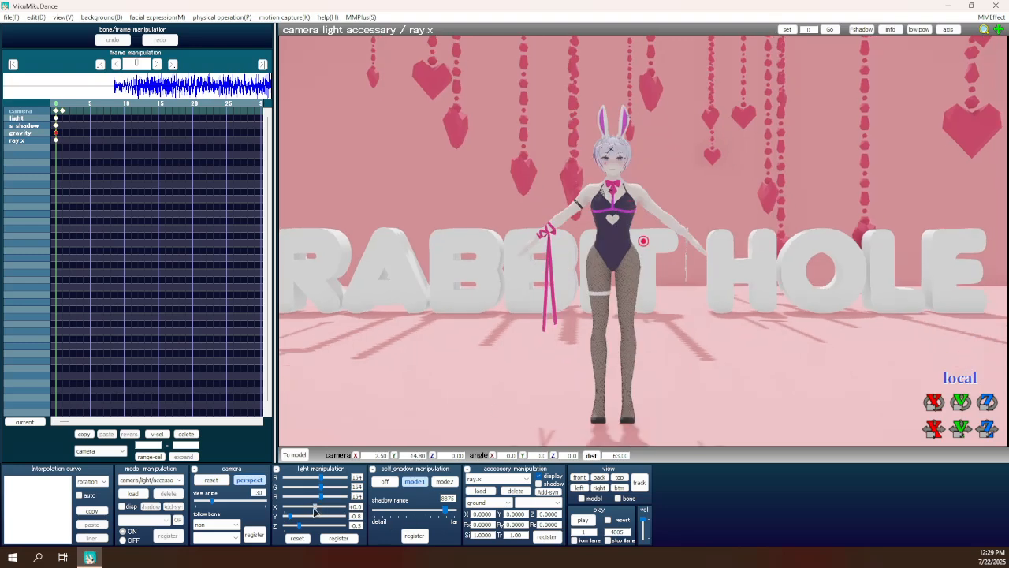
middle_drag(524, 339, 532, 406)
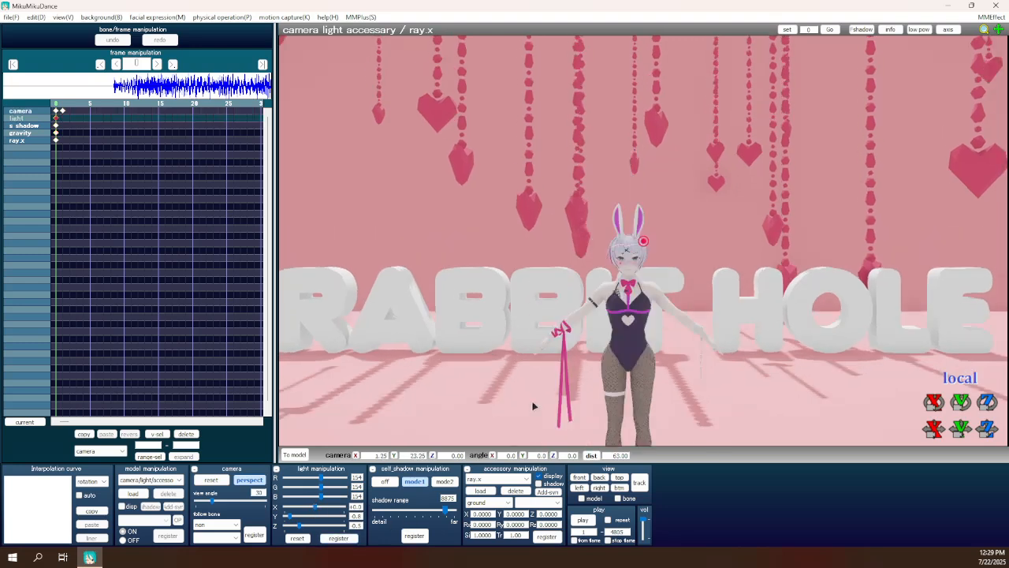
scroll(533, 406, up, 10)
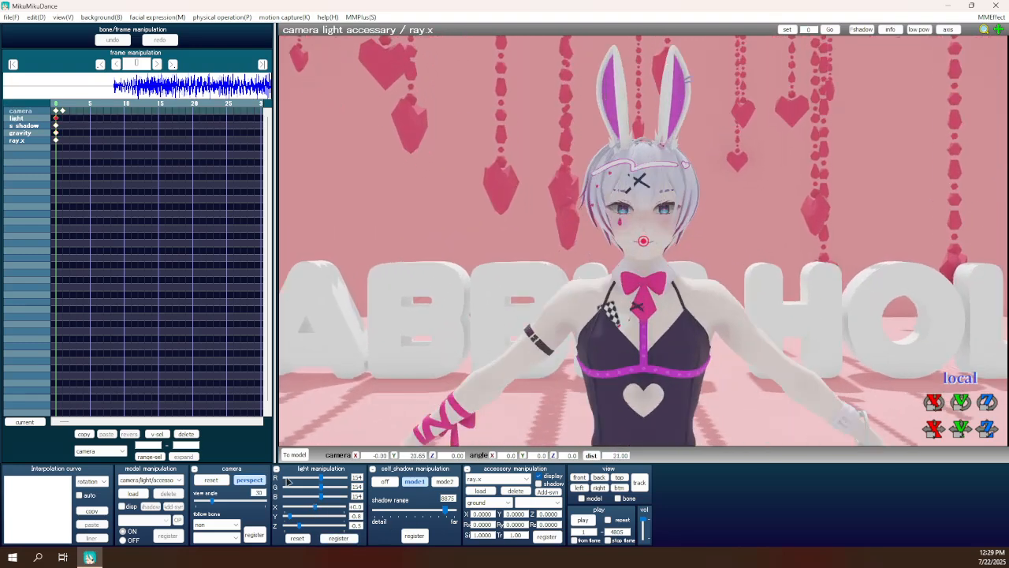
Lower the light colour to red 52 with even lower green and blue values, and register the light.
click(289, 480)
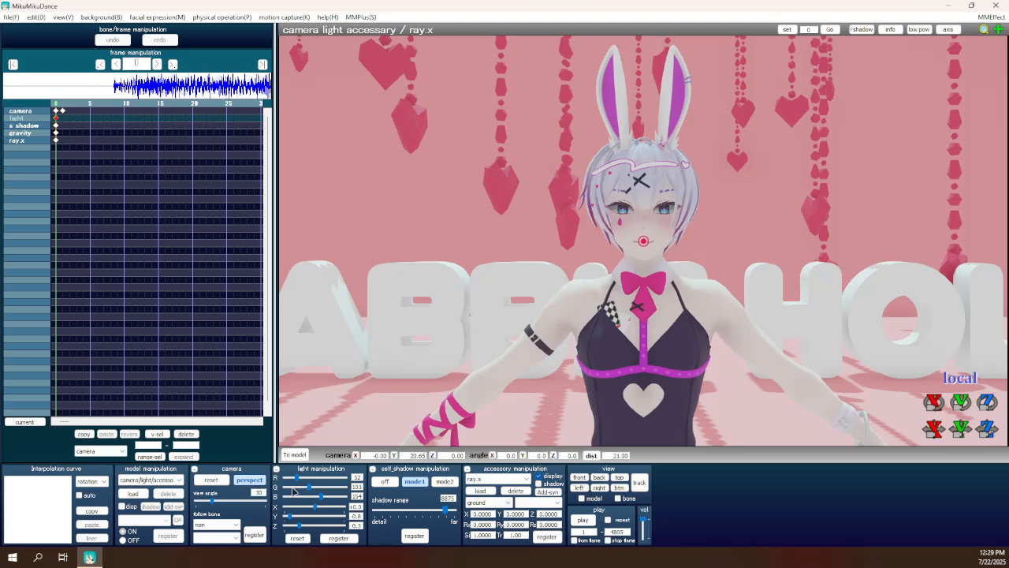
click(292, 487)
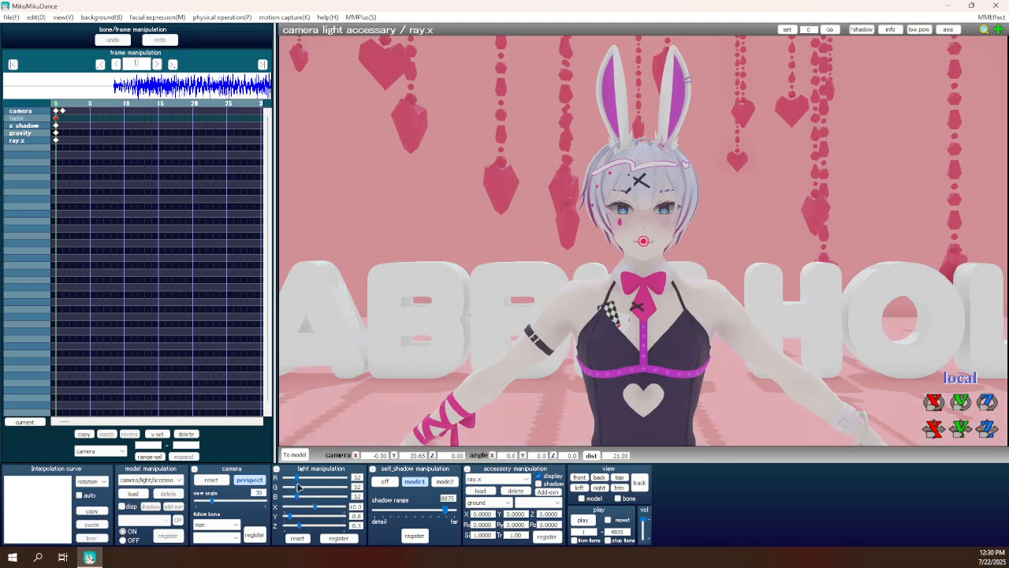
drag(298, 489, 293, 488)
drag(297, 497, 294, 498)
click(333, 540)
scroll(185, 502, down, 4)
Switch to the Skybox model and turn on view tracking.
click(179, 480)
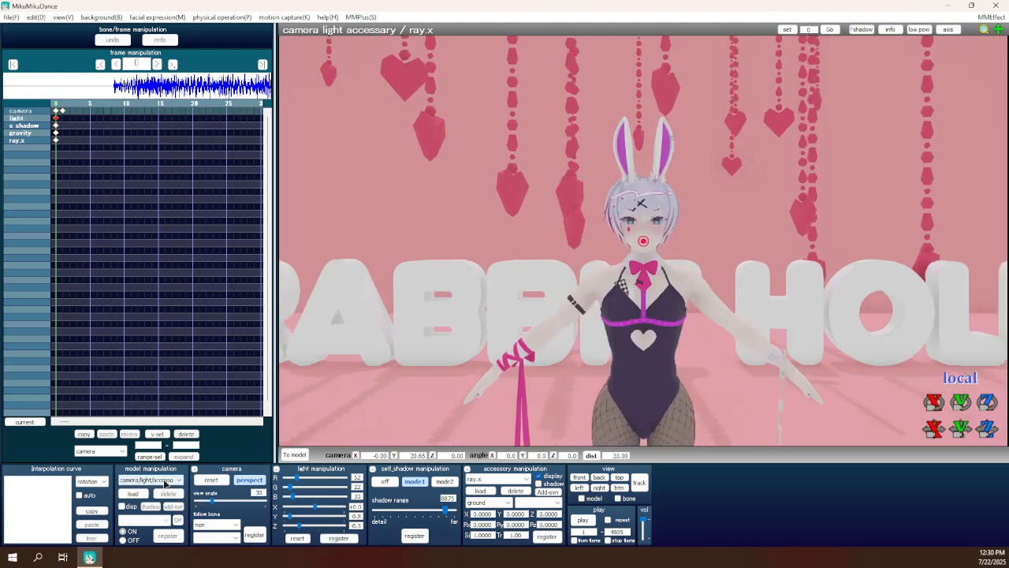
click(203, 502)
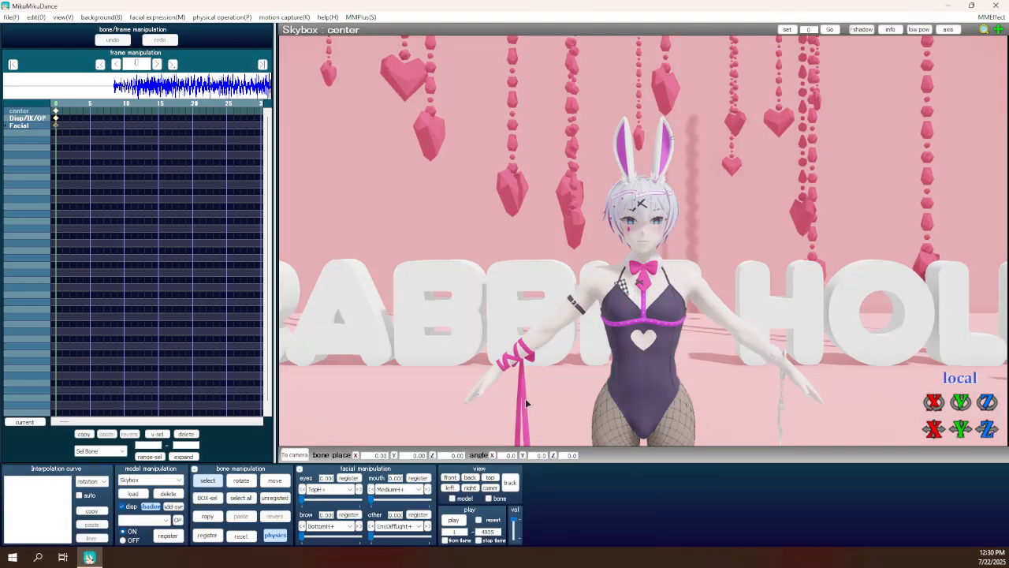
click(510, 479)
scroll(561, 343, up, 5)
middle_drag(562, 343, 547, 399)
scroll(570, 308, up, 3)
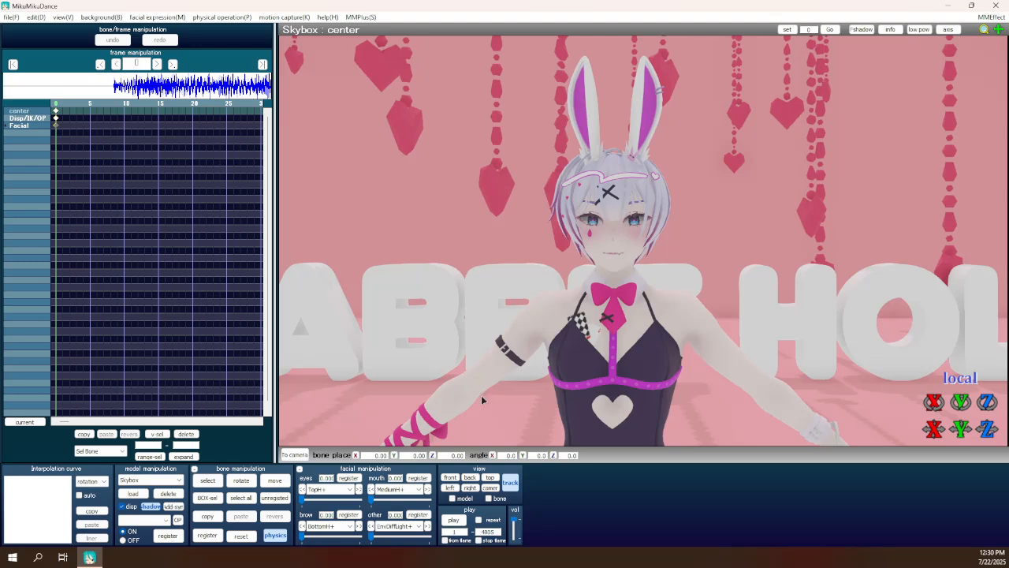
scroll(338, 413, down, 4)
Try the Skybox's TopS+ morph at a value of 1.00.
click(313, 489)
click(320, 504)
key(Down)
drag(303, 499, 359, 500)
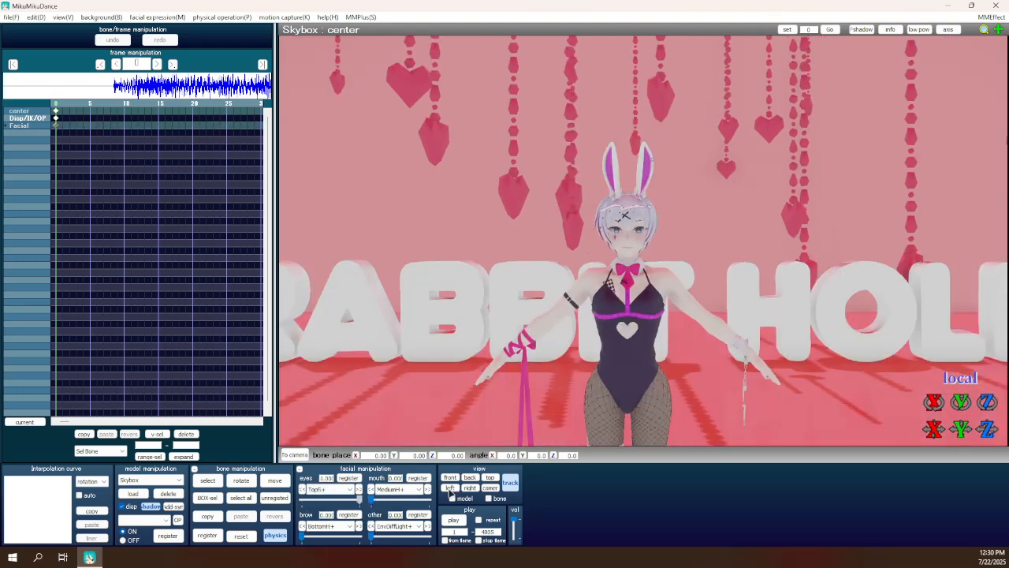
Try the Skybox's TopV- and TopS+ morphs.
click(323, 489)
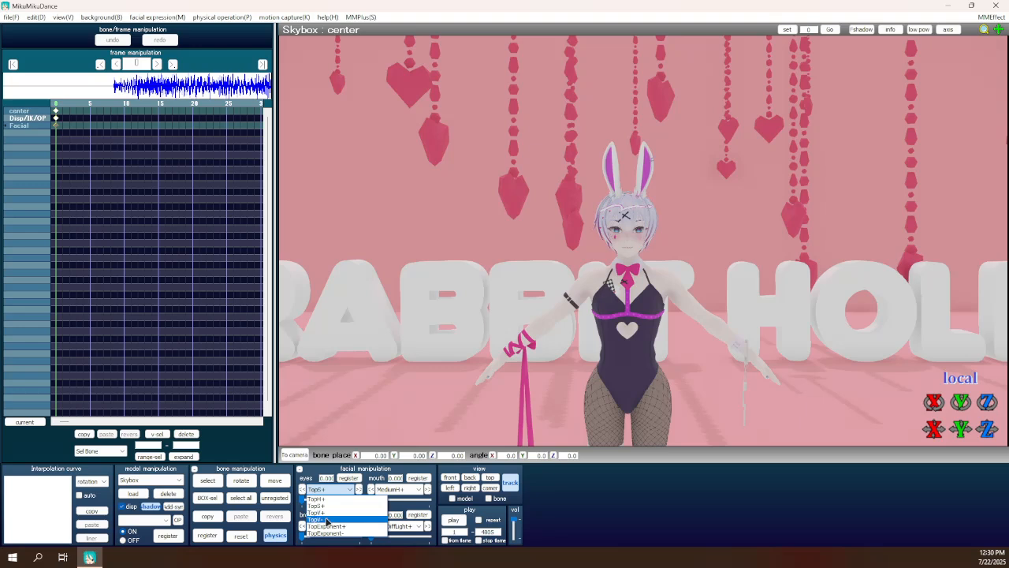
click(327, 520)
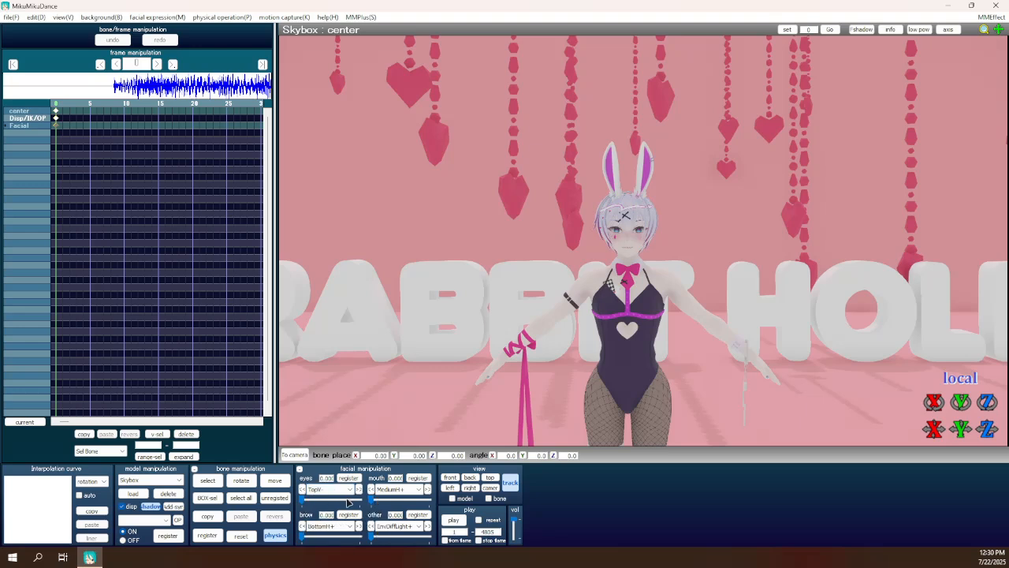
click(349, 501)
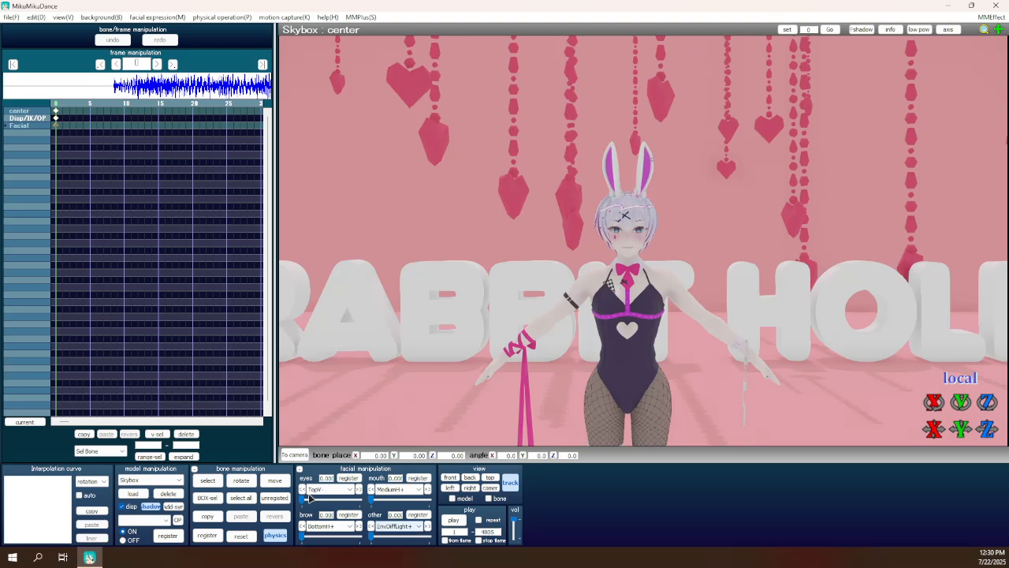
click(325, 489)
click(325, 505)
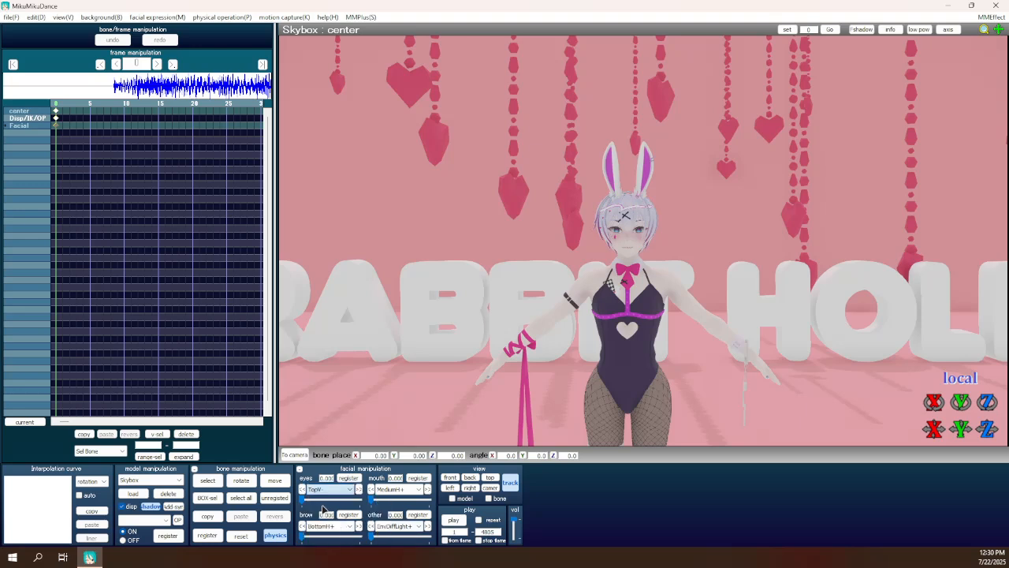
click(314, 500)
Set the Skybox's TopH+ morph to about 0.86 and try MediumS+, leaving it at 0.00.
click(317, 490)
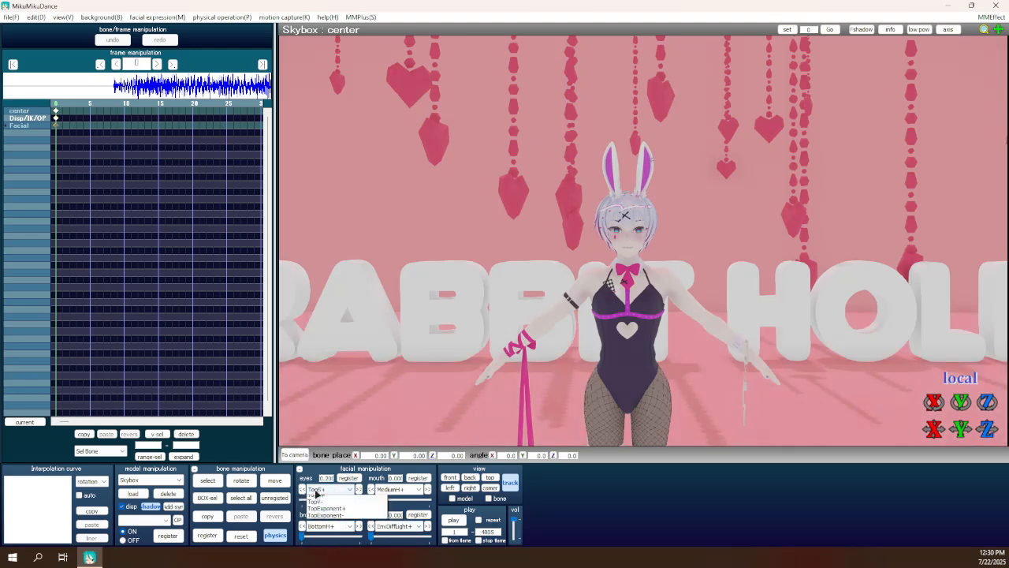
click(316, 498)
drag(303, 499, 352, 503)
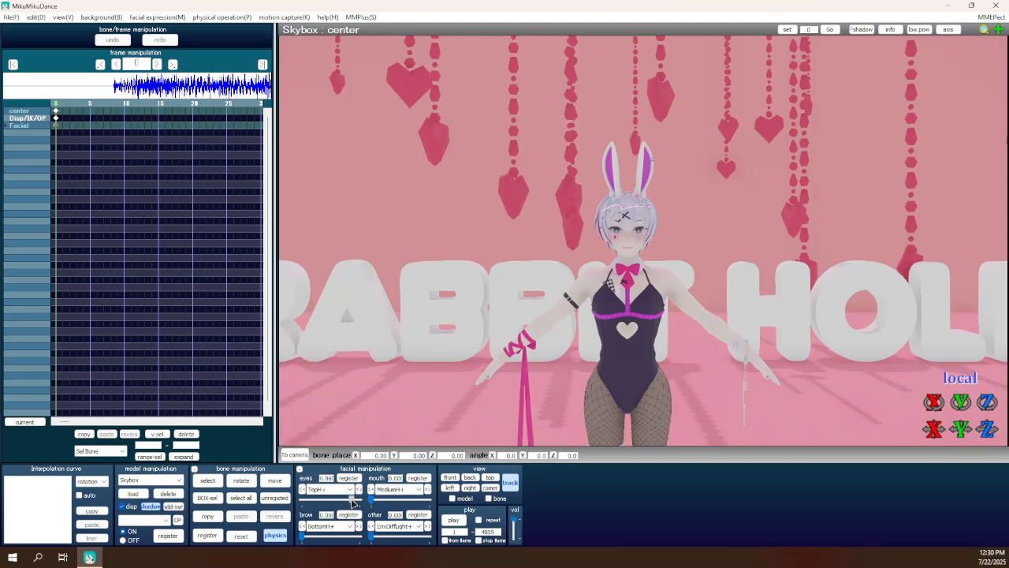
click(392, 488)
click(377, 502)
mouse_move(375, 502)
mouse_down()
mouse_move(386, 501)
mouse_move(364, 503)
mouse_up()
Raise the Skybox's EnvDiffLight- morph to about 0.55 to dim the environment's diffuse light.
scroll(534, 396, up, 5)
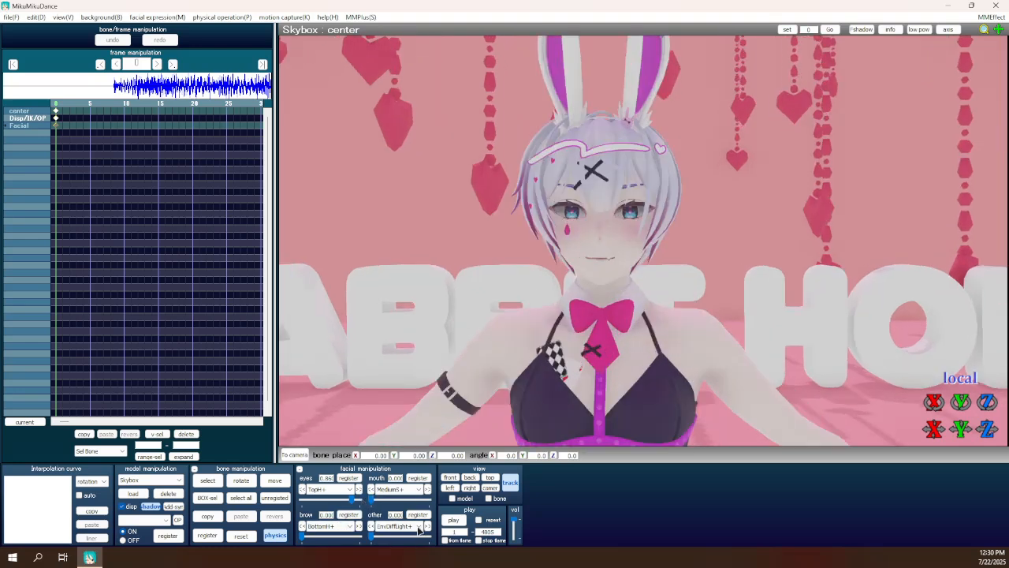
click(418, 526)
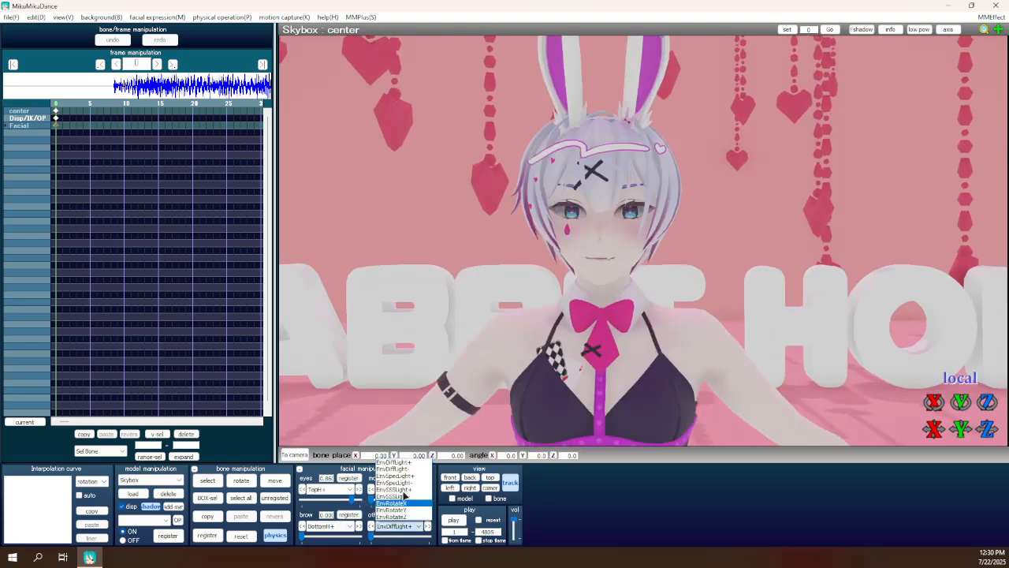
click(398, 465)
click(153, 17)
click(233, 129)
drag(371, 535, 403, 543)
scroll(521, 344, down, 8)
scroll(642, 335, up, 8)
right_drag(637, 334, 591, 343)
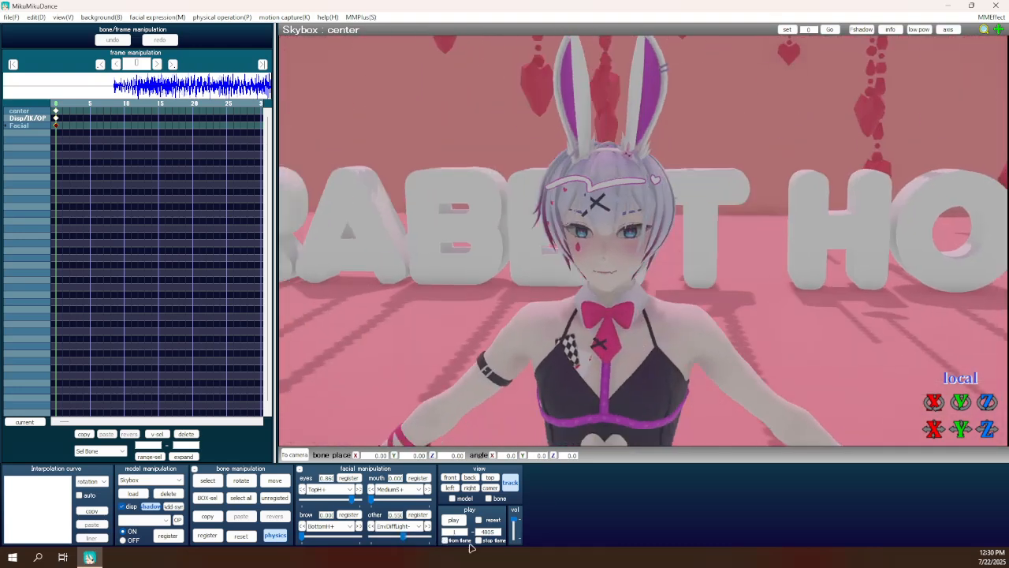
Set the Skybox's BottomS+ morph to 1.00.
click(335, 528)
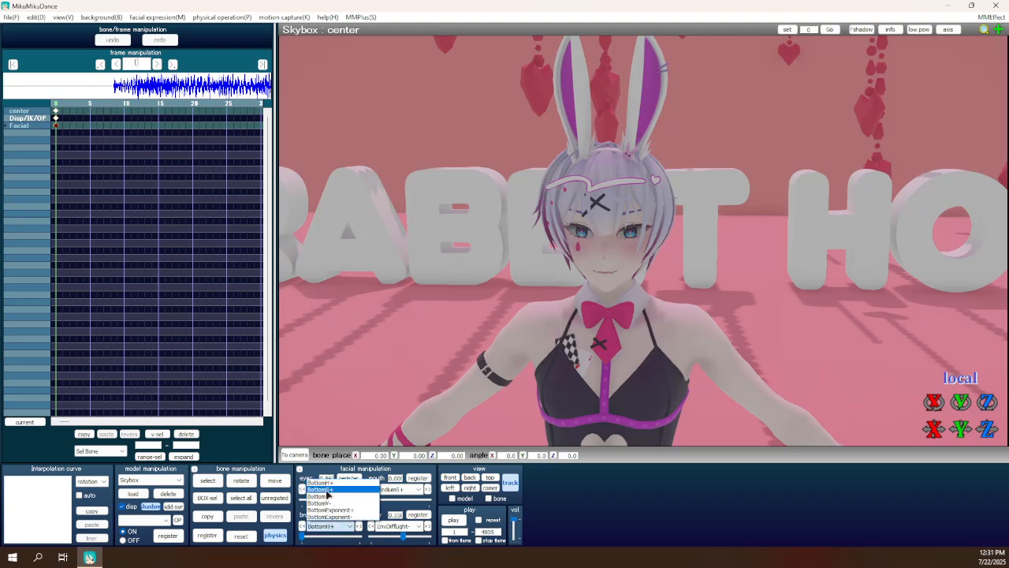
click(323, 489)
drag(303, 537, 359, 538)
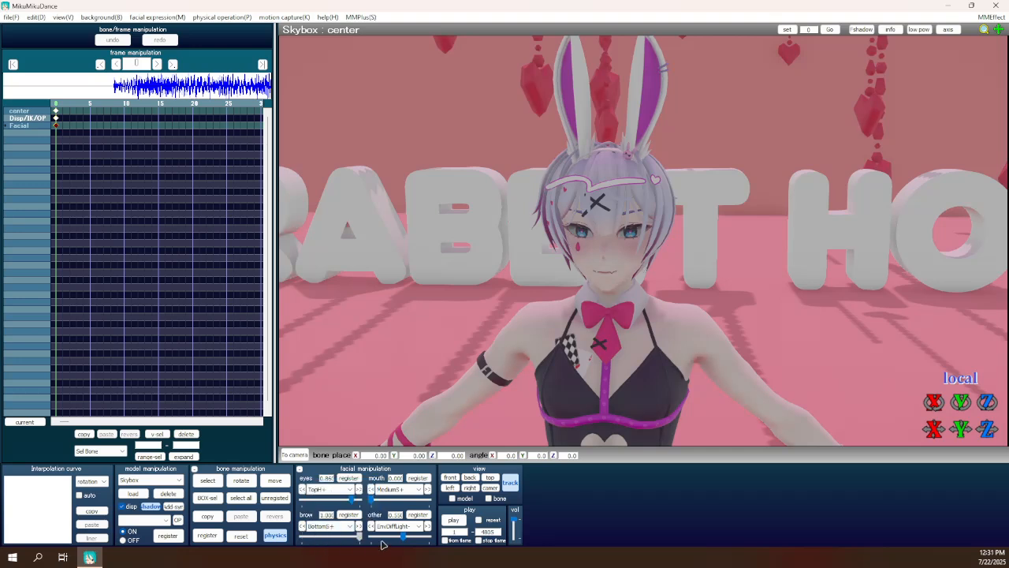
scroll(529, 337, down, 5)
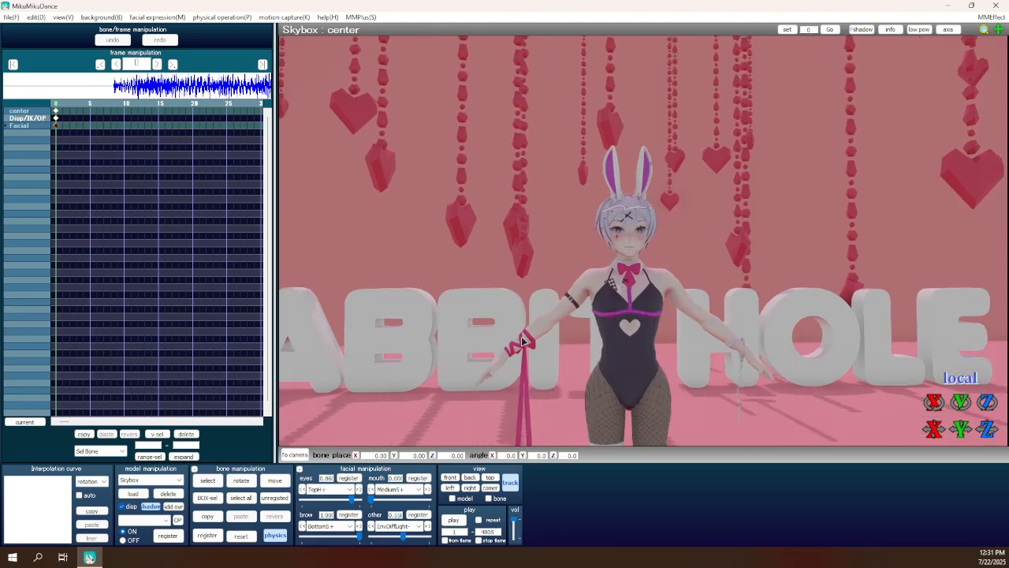
scroll(520, 338, up, 5)
scroll(506, 355, down, 2)
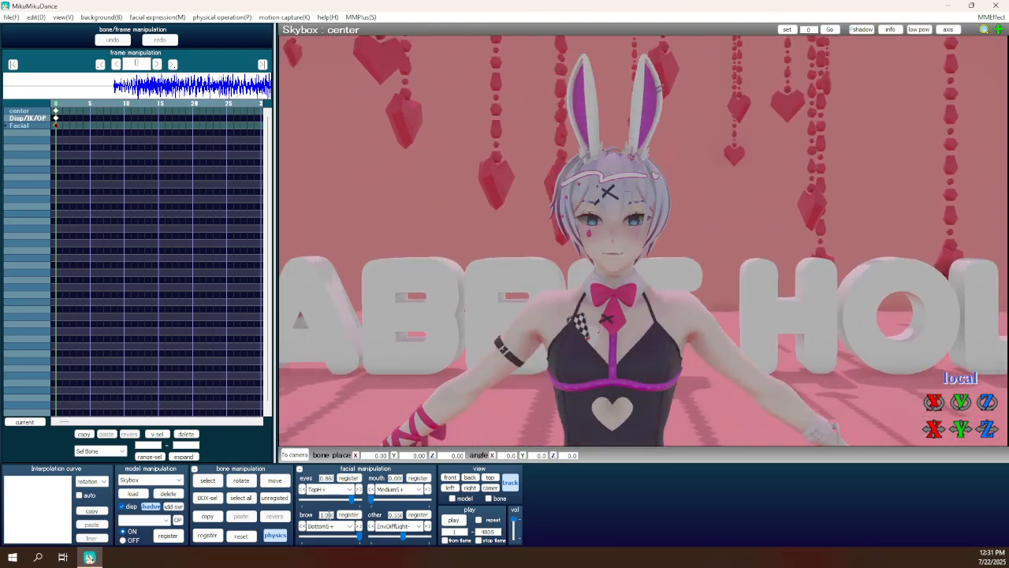
Increase the Skybox's EnvDiffLight- morph to about 0.70.
click(347, 526)
click(347, 526)
mouse_move(404, 536)
mouse_down()
mouse_move(360, 537)
mouse_move(432, 539)
mouse_move(393, 538)
mouse_move(410, 542)
mouse_up()
scroll(531, 340, down, 5)
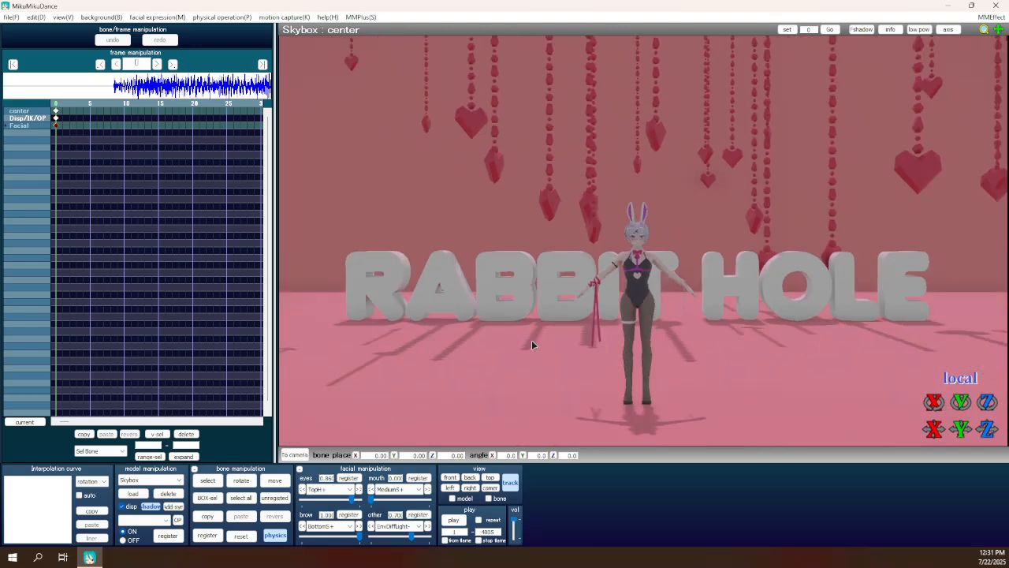
right_drag(572, 354, 544, 378)
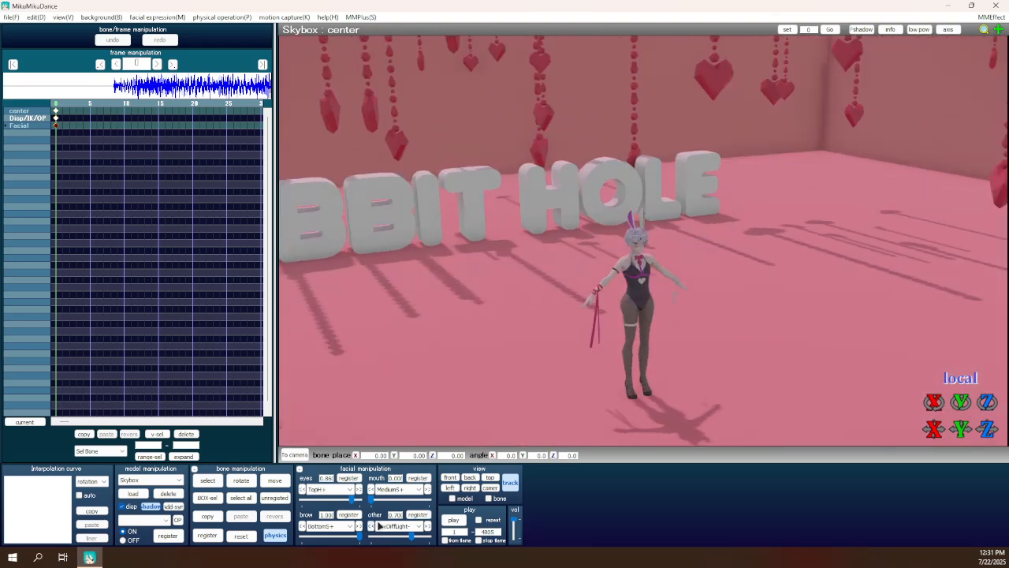
Switch to camera mode and examine the lighting on the character up close.
click(382, 526)
click(384, 527)
click(294, 455)
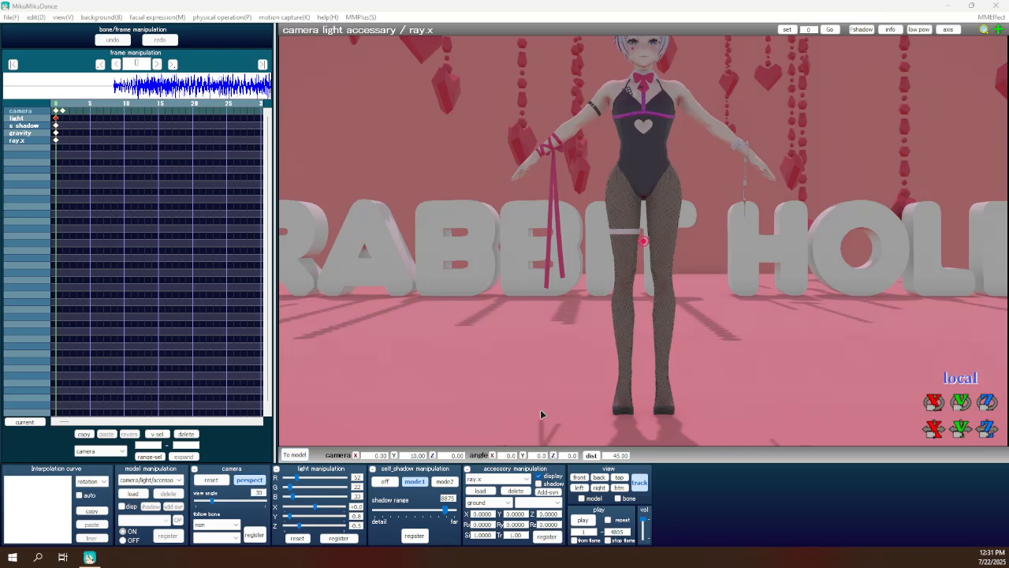
scroll(738, 308, up, 6)
middle_drag(720, 303, 718, 348)
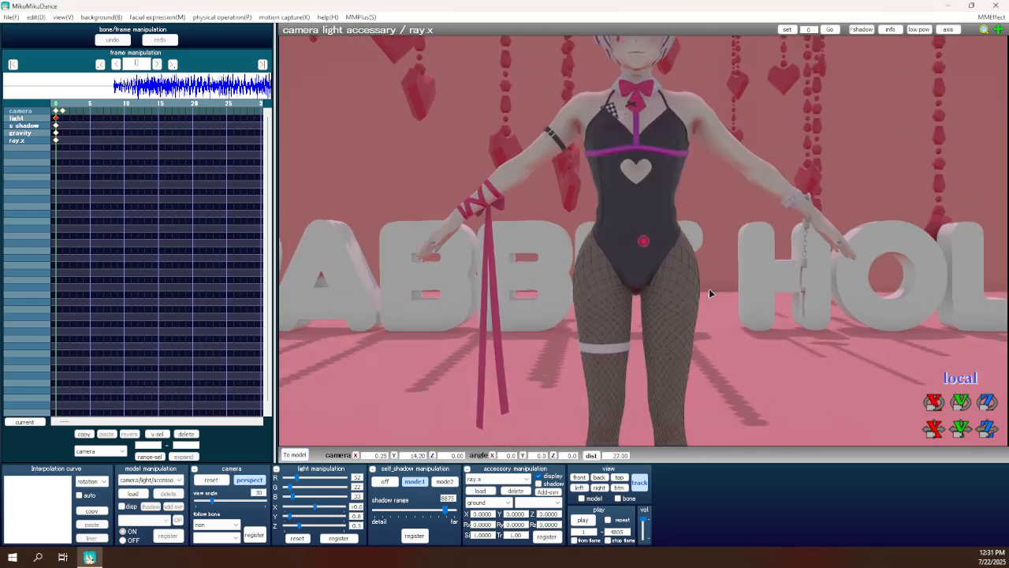
middle_drag(709, 276, 711, 361)
scroll(711, 360, up, 6)
scroll(352, 415, down, 2)
Load SpotLight_Mask.pmx from the Lighting_Mask folder of ray-mmd-1.5.2.
click(134, 494)
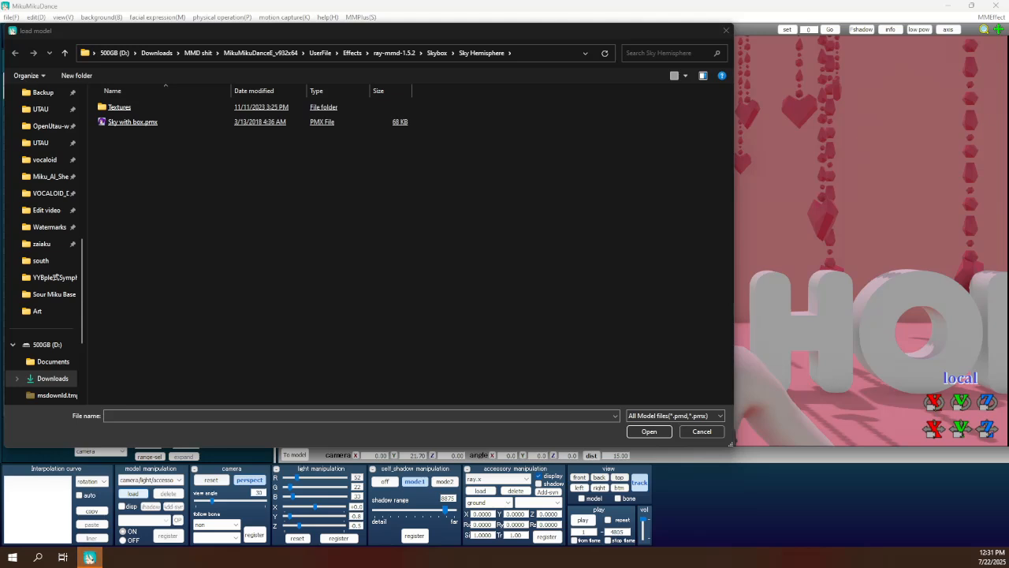
click(394, 53)
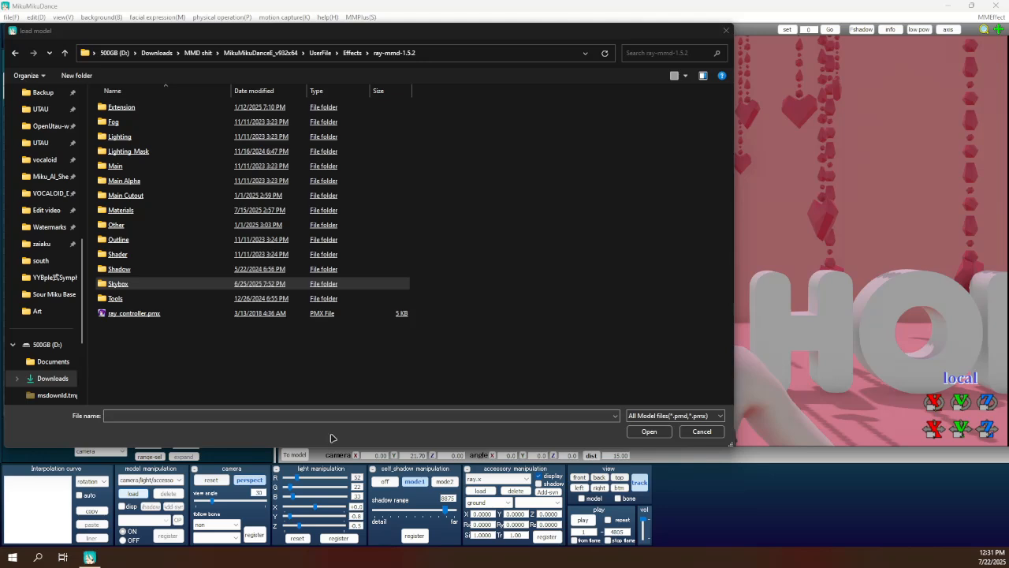
double_click(158, 150)
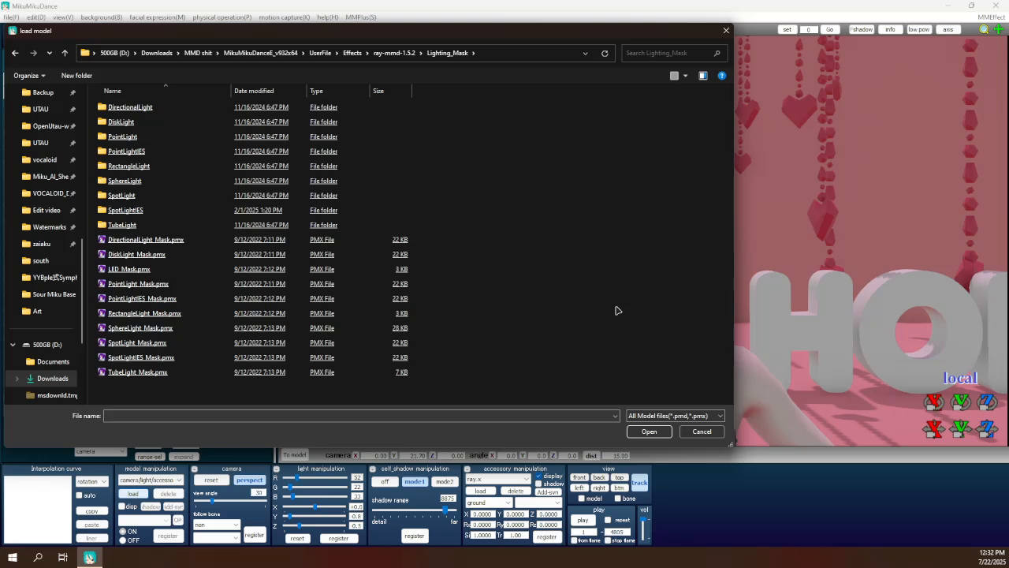
double_click(134, 347)
click(489, 326)
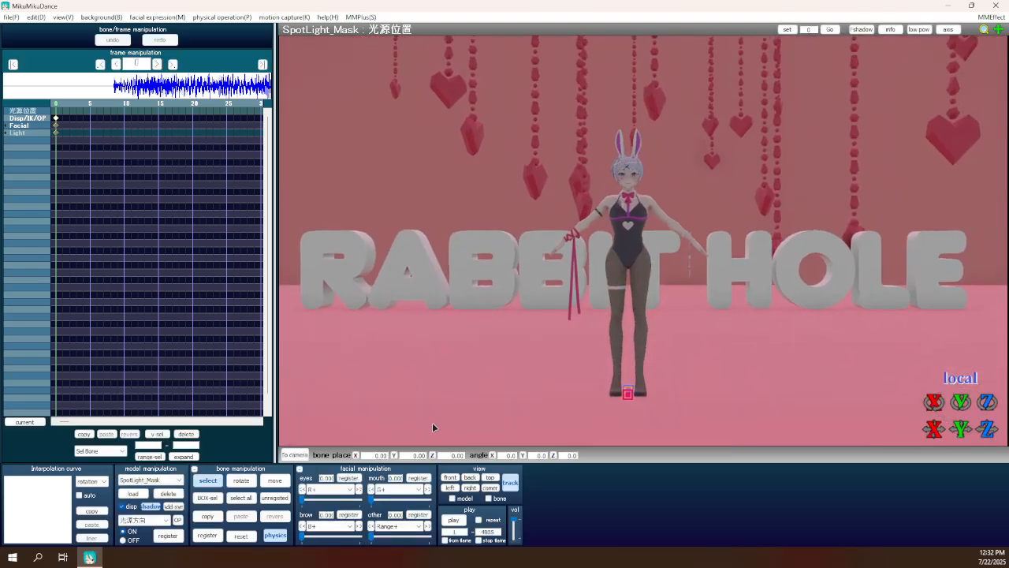
Place the spotlight's 光源位置 bone at X 60, Y 20 and Z -10.
double_click(377, 455)
text(60)
key(Return)
mouse_move(615, 300)
right_down()
mouse_move(464, 317)
mouse_move(615, 323)
mouse_move(570, 331)
right_up()
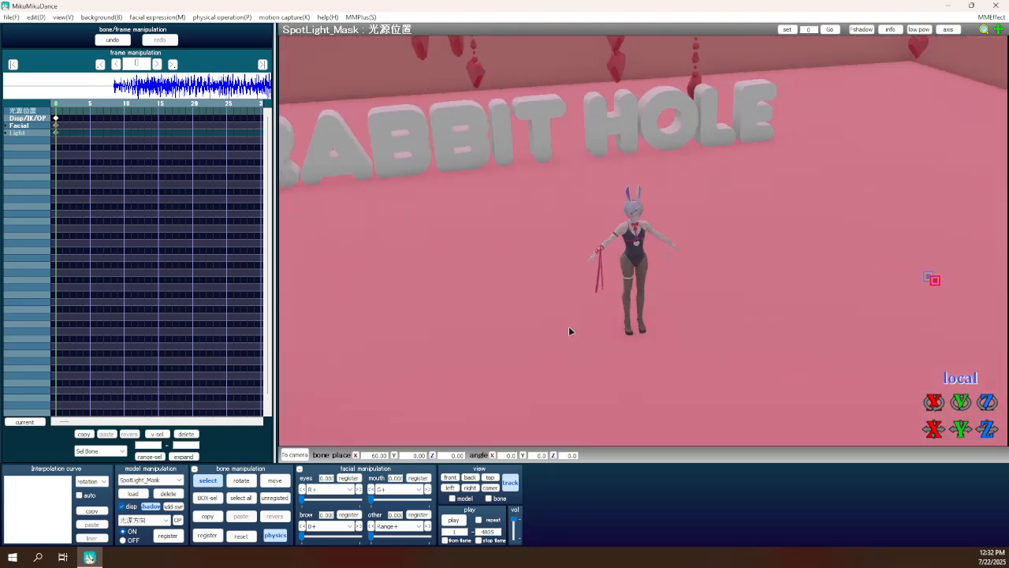
text(30)
key(Return)
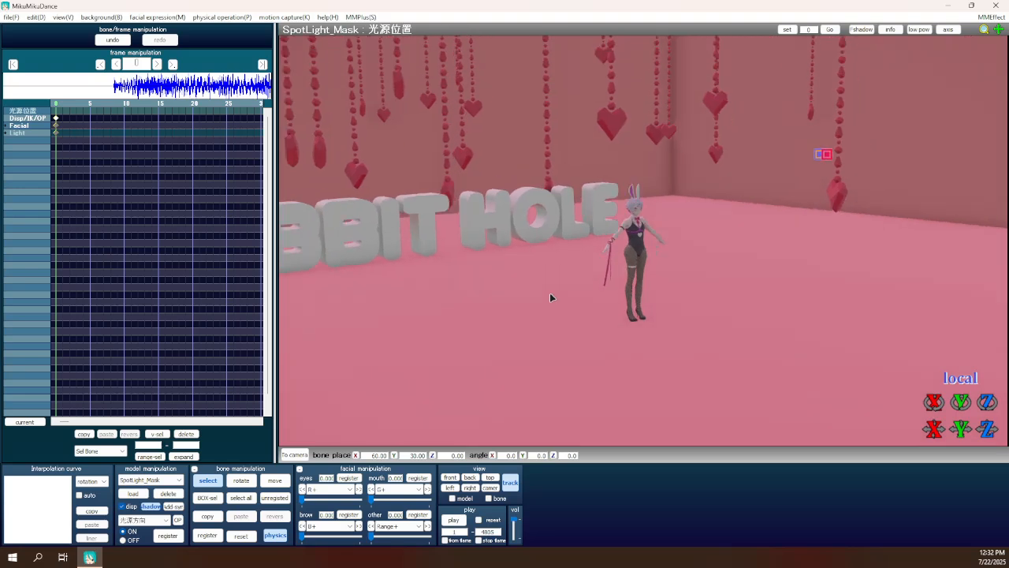
text(10)
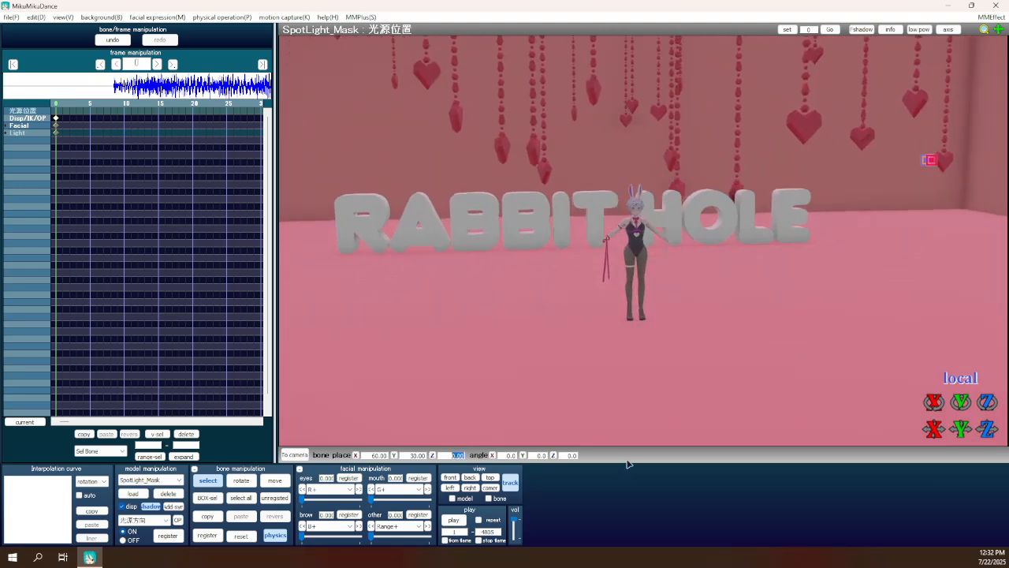
key(Return)
text(20)
key(Return)
Bring the spotlight's 光源位置 bone to X 30 and Z -20.
right_drag(522, 319, 478, 364)
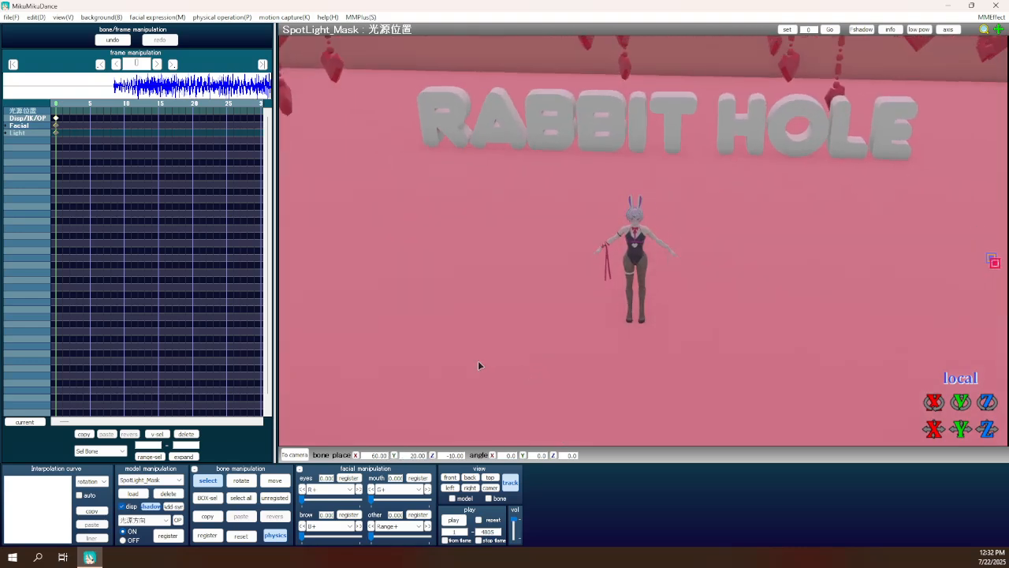
middle_drag(478, 365, 434, 366)
text(30)
key(Return)
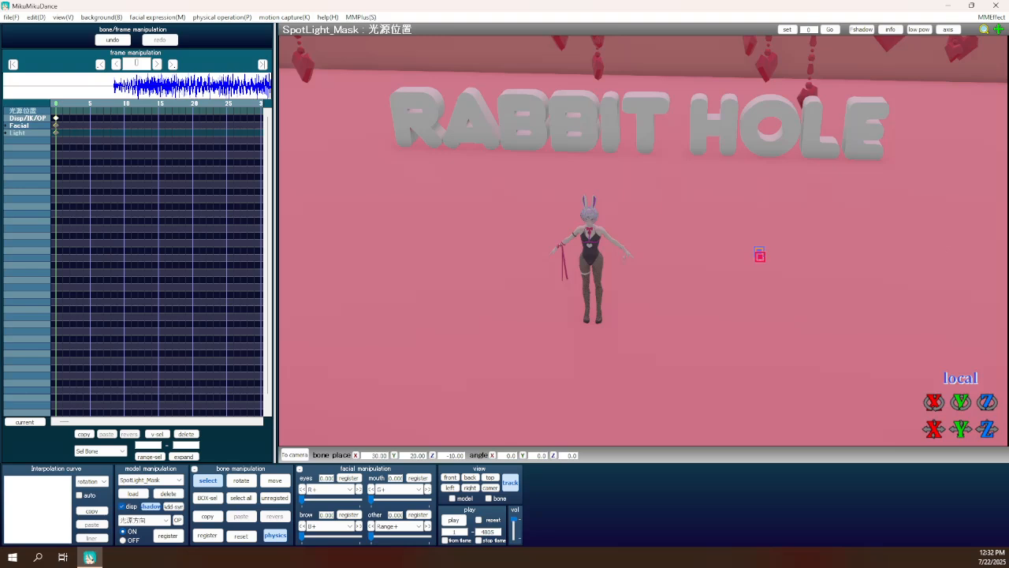
right_drag(513, 342, 516, 356)
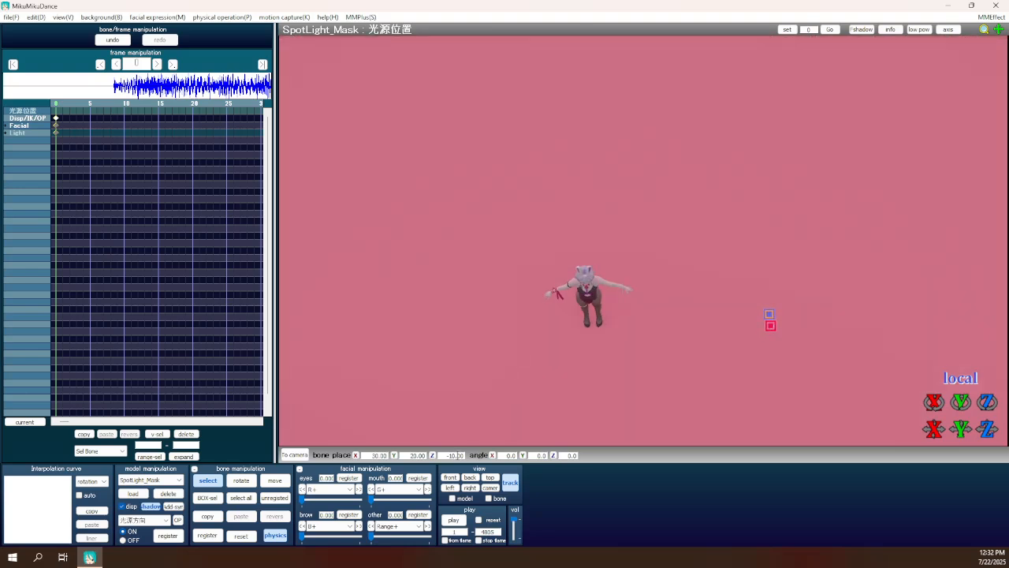
key(Return)
right_drag(529, 293, 522, 239)
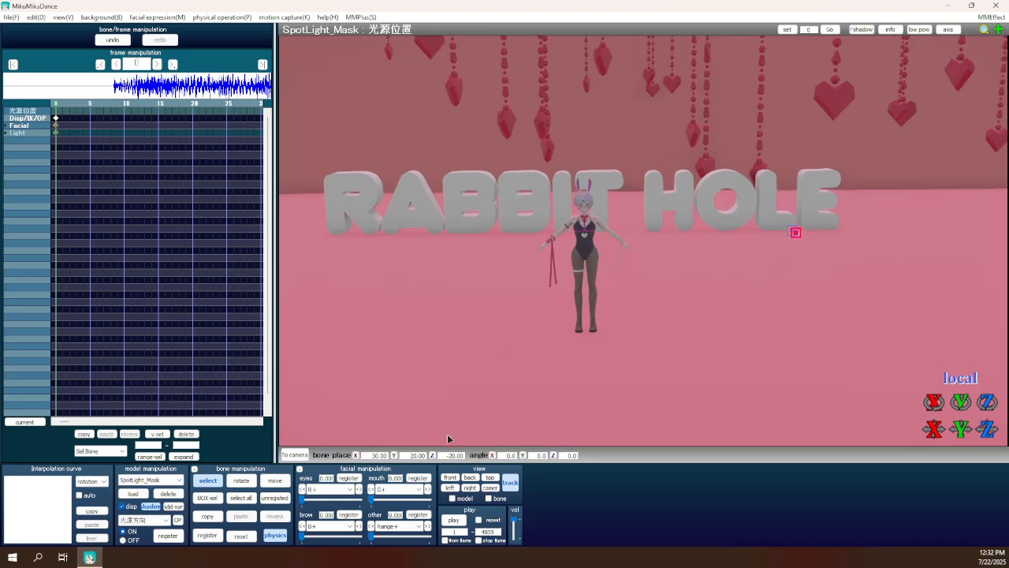
Set the 光源位置 bone's X position to 25 and register the bone at frame 0.
text(2)
key(Return)
right_drag(488, 384, 478, 419)
scroll(478, 419, up, 1)
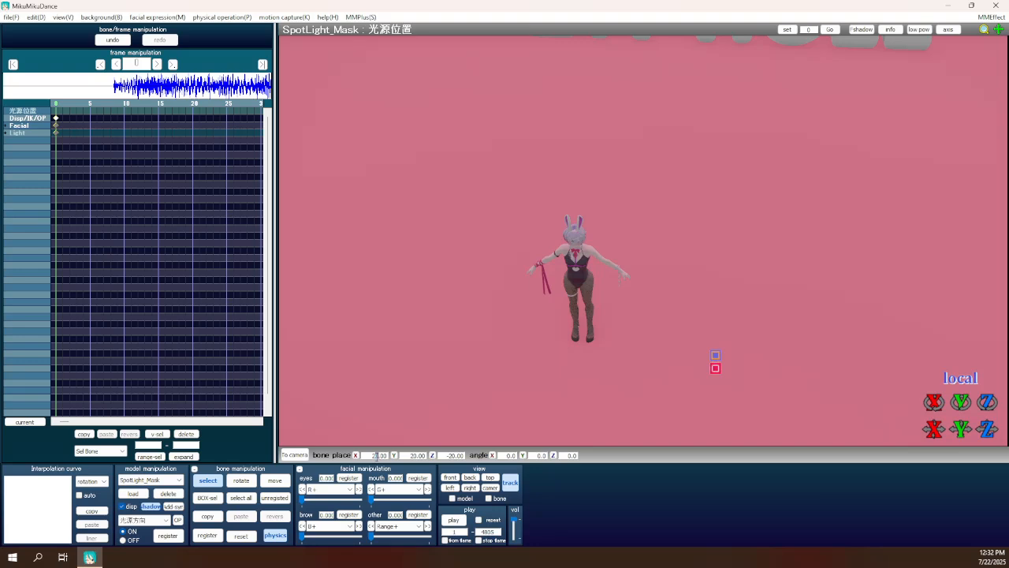
text(5)
key(Return)
right_drag(463, 240, 467, 192)
click(208, 534)
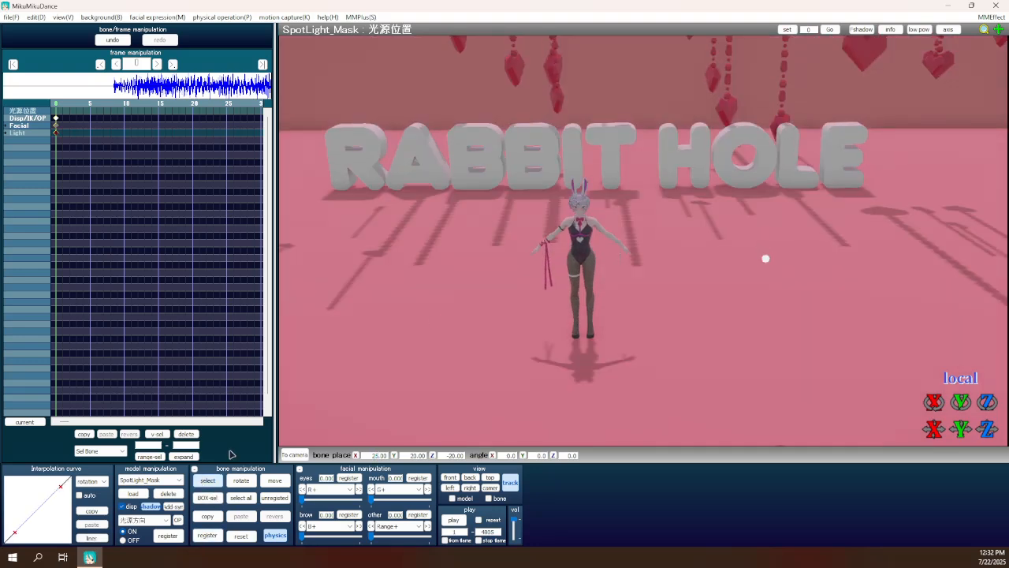
Attach the spotlight's 光源方向 bone to the Hatsune Mikuo model's upper body 2 bone as outside parent and register it.
scroll(480, 343, up, 2)
click(813, 263)
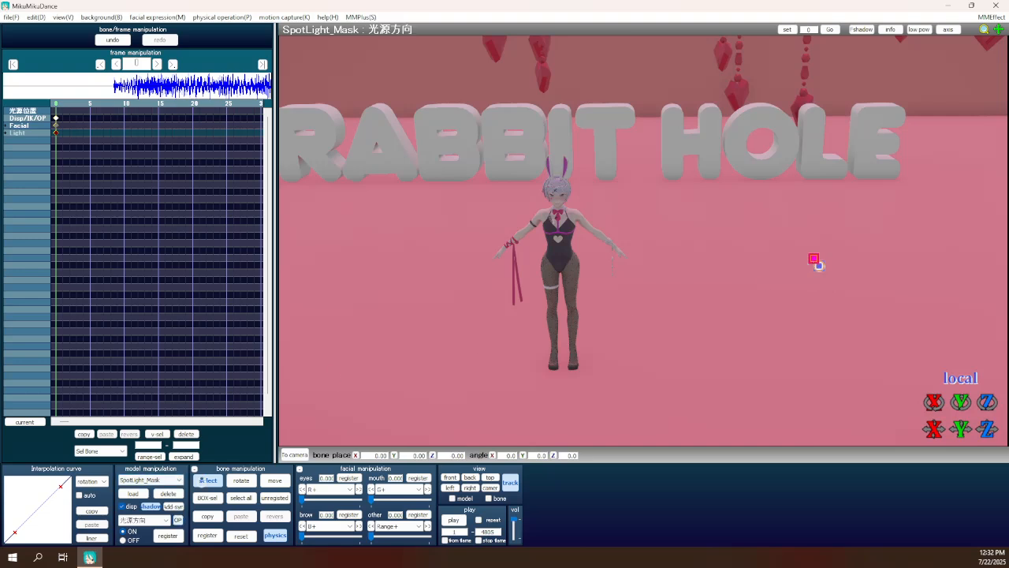
click(178, 520)
click(465, 253)
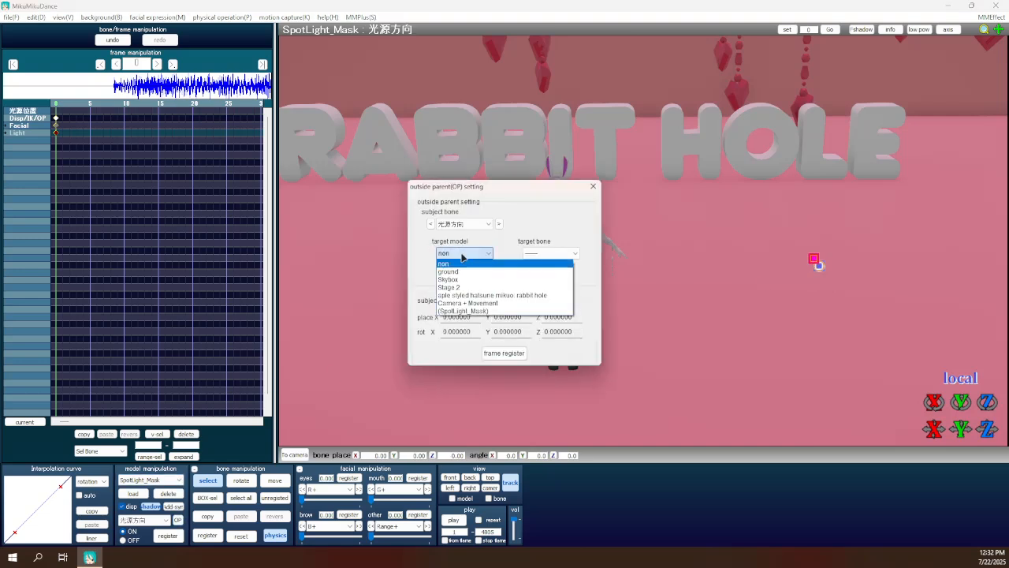
click(478, 297)
click(550, 253)
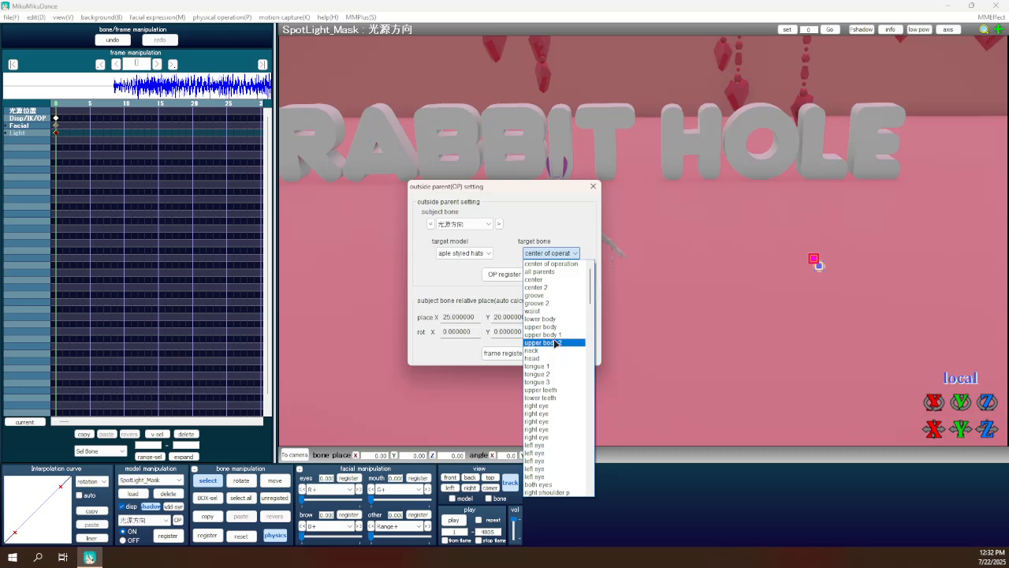
click(554, 343)
click(504, 274)
click(595, 186)
mouse_move(595, 223)
right_down()
mouse_move(592, 198)
mouse_move(596, 205)
right_up()
Attach the spotlight's 光源位置 bone to the Camera + Movement model as outside parent and register it.
click(26, 112)
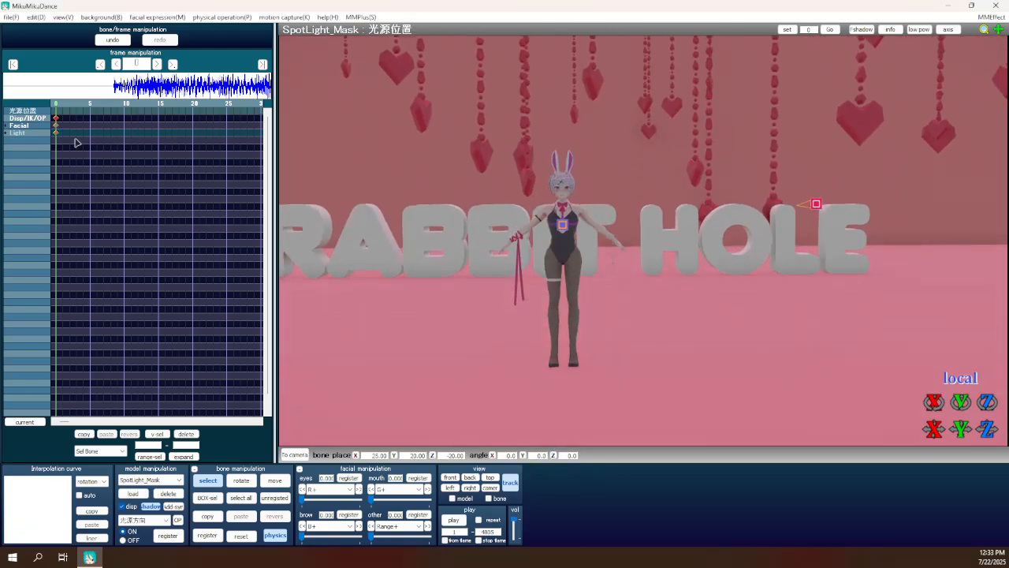
click(178, 520)
click(464, 253)
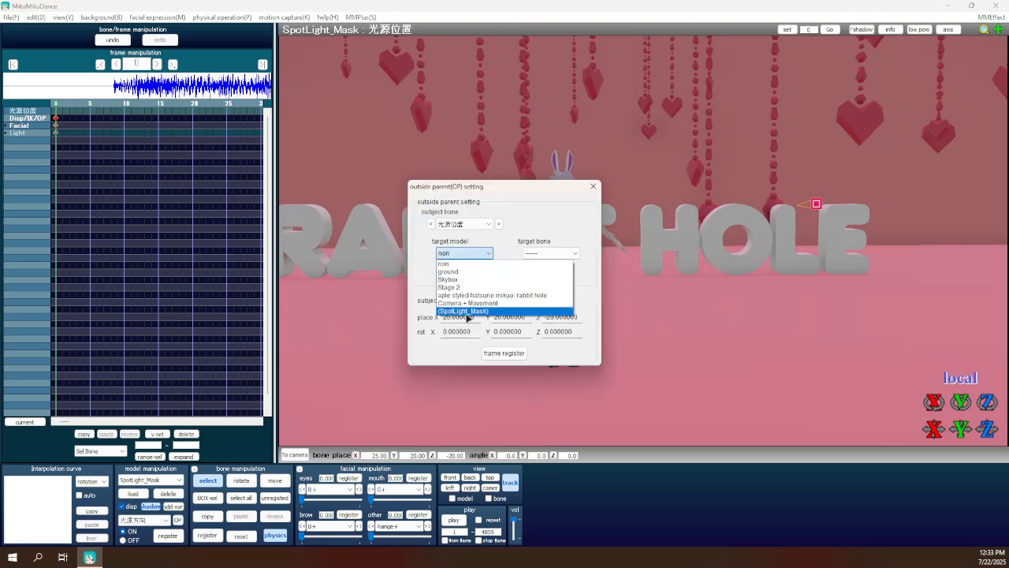
click(468, 303)
click(550, 253)
click(540, 296)
click(504, 274)
click(593, 186)
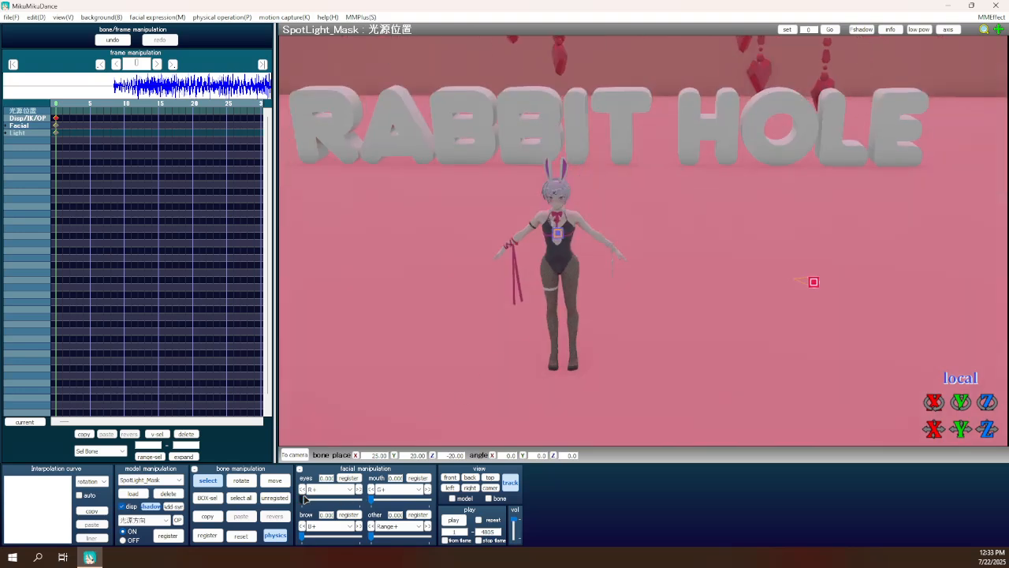
Set the spotlight's R+, G+, B+ and Range+ morphs to 1 and register them.
middle_drag(554, 285, 591, 293)
scroll(591, 294, up, 3)
right_drag(591, 300, 589, 268)
scroll(588, 292, up, 3)
middle_drag(587, 297, 659, 316)
scroll(655, 319, up, 1)
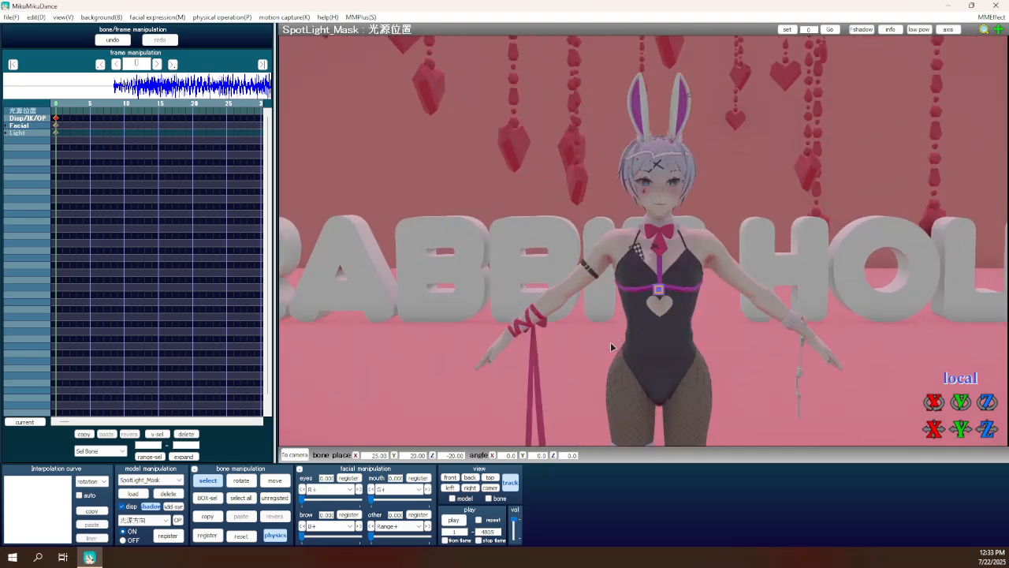
scroll(610, 346, up, 2)
drag(303, 499, 543, 489)
drag(303, 541, 538, 528)
click(418, 515)
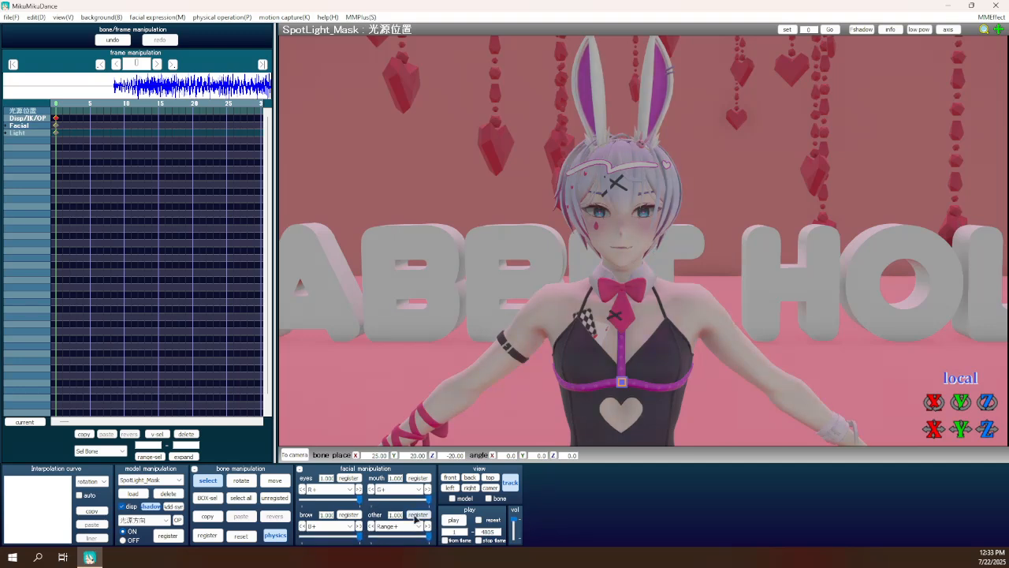
Set the spotlight's Intensity+ morph to 0.10, G+ to 0.75 and B+ to 0.94.
click(206, 478)
click(412, 526)
click(399, 448)
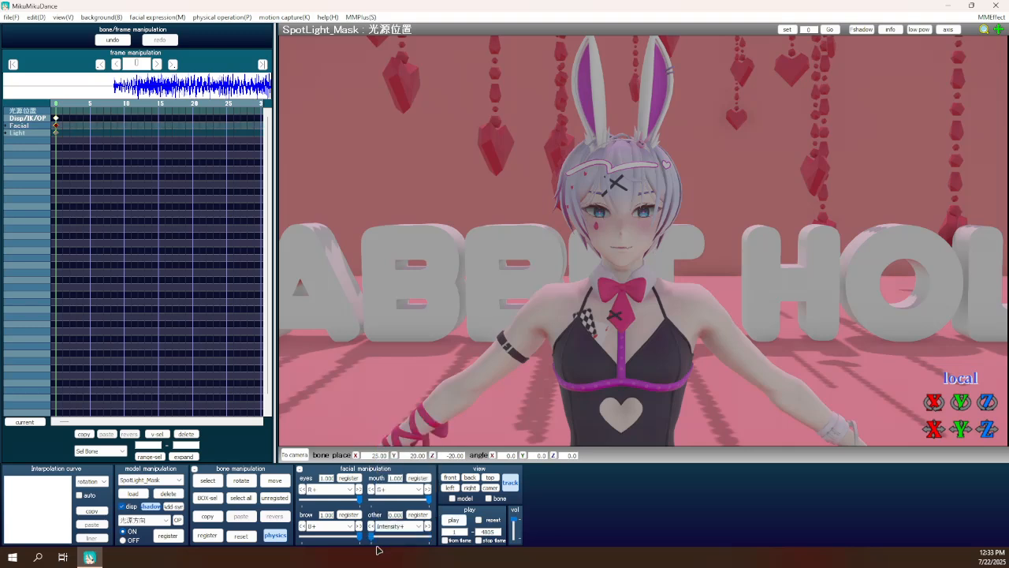
click(419, 537)
click(376, 538)
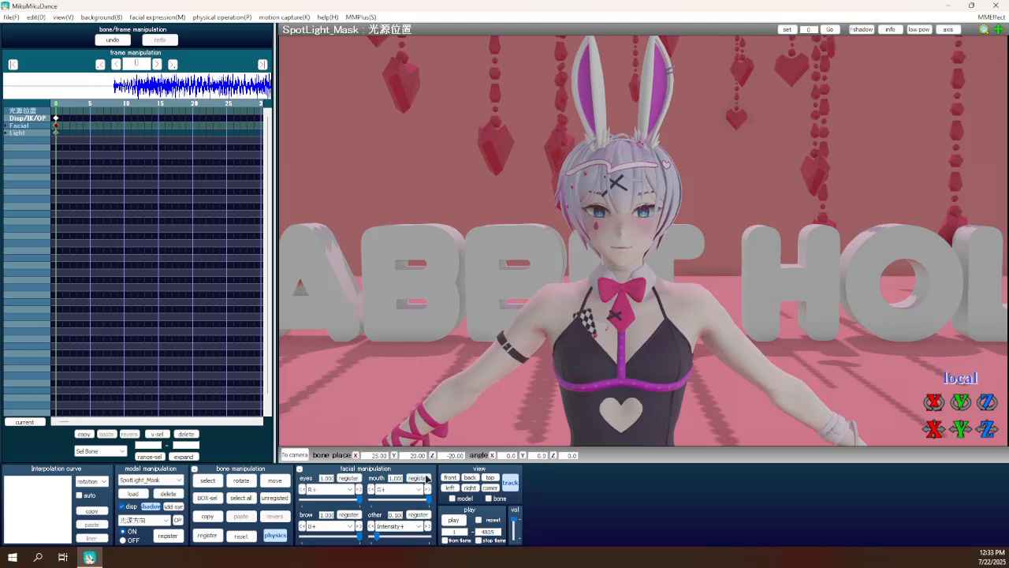
drag(428, 499, 411, 500)
Copy the spotlight's frame 0 keyframes and register all of its facial morph values.
scroll(542, 273, down, 5)
drag(97, 232, 126, 315)
click(85, 434)
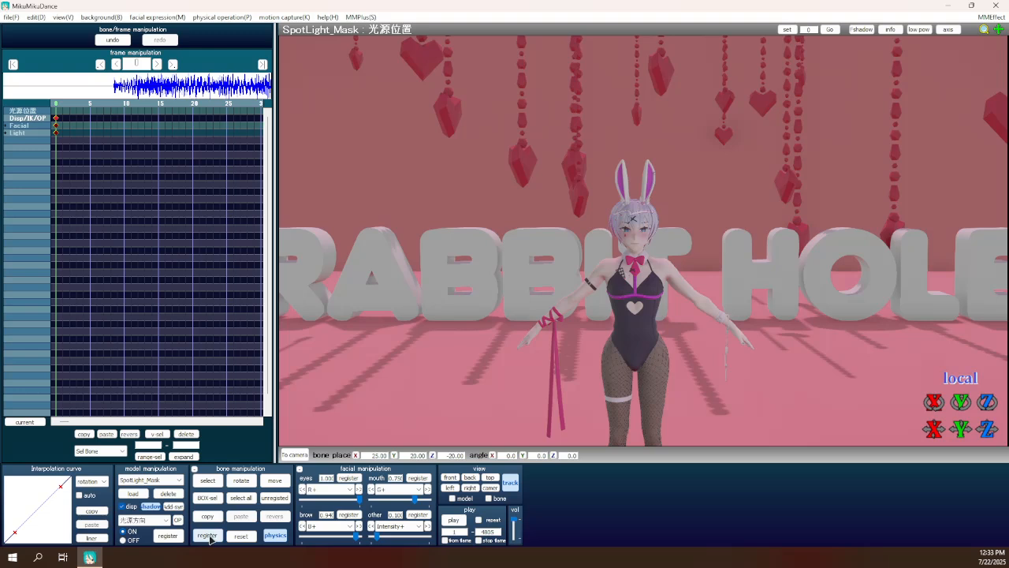
click(157, 17)
click(184, 131)
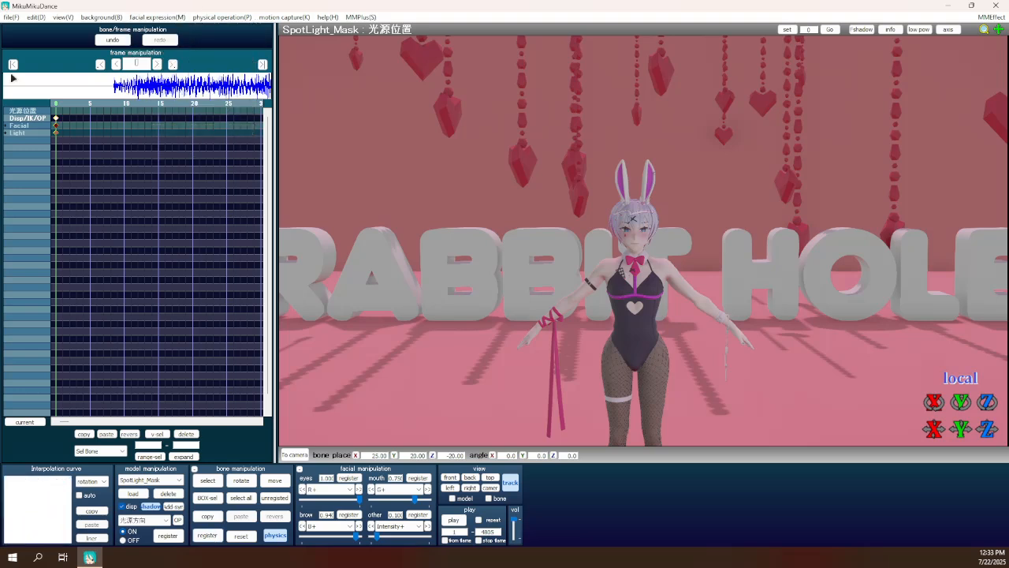
Set the spotlight's Hide morph to 1 and register all of its facial morph values.
click(132, 494)
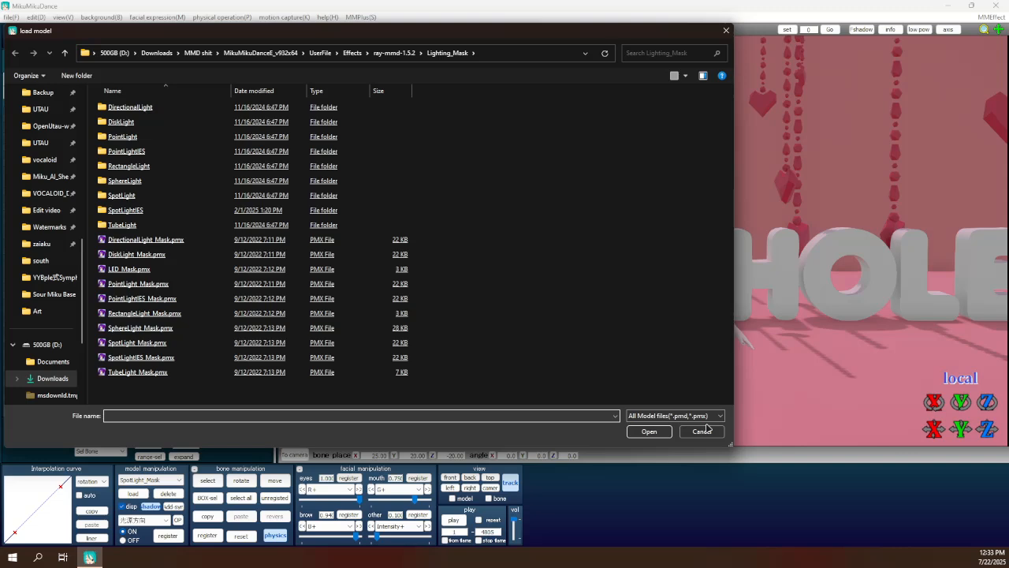
click(703, 431)
click(395, 527)
click(388, 517)
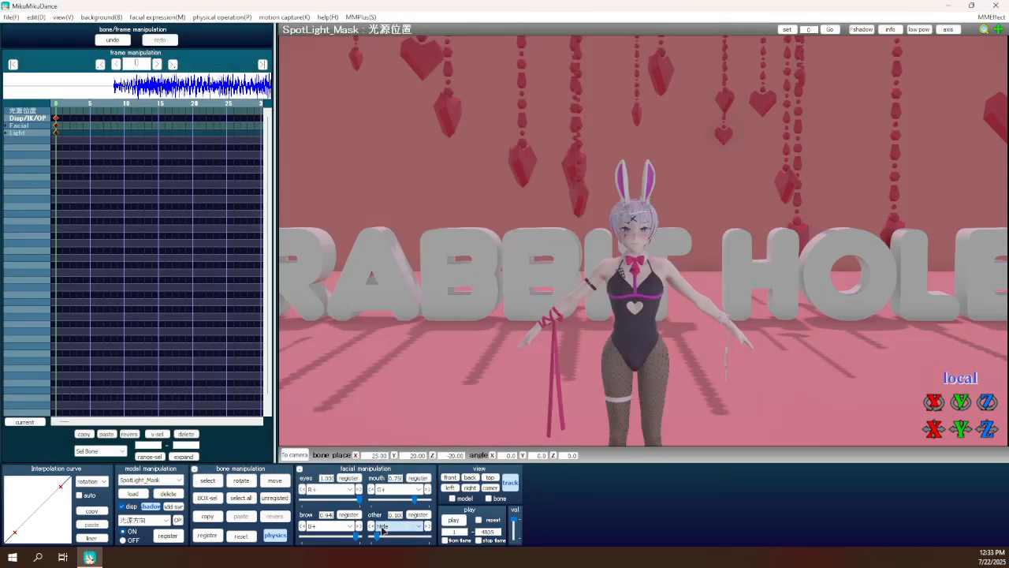
drag(372, 536, 433, 536)
click(158, 17)
click(181, 130)
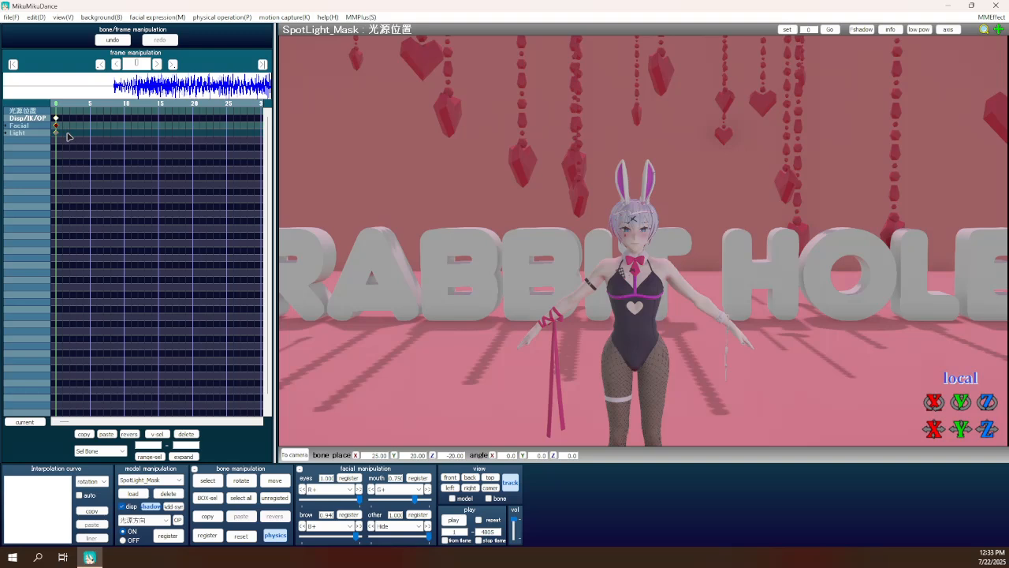
Select the spotlight's frame 0 keyframes and load a second SpotLight_Mask.pmx model.
drag(74, 147, 35, 98)
click(132, 492)
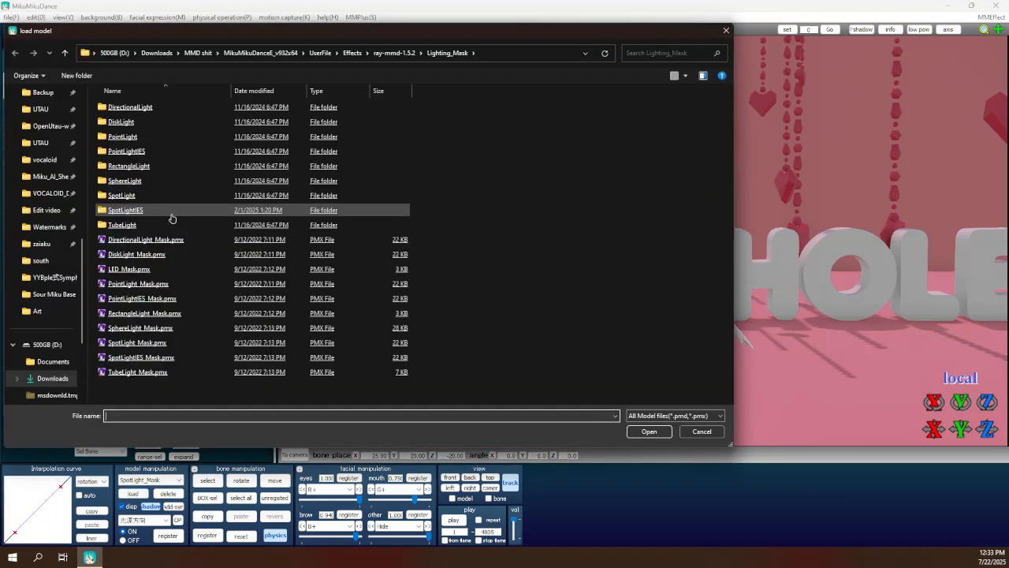
double_click(158, 342)
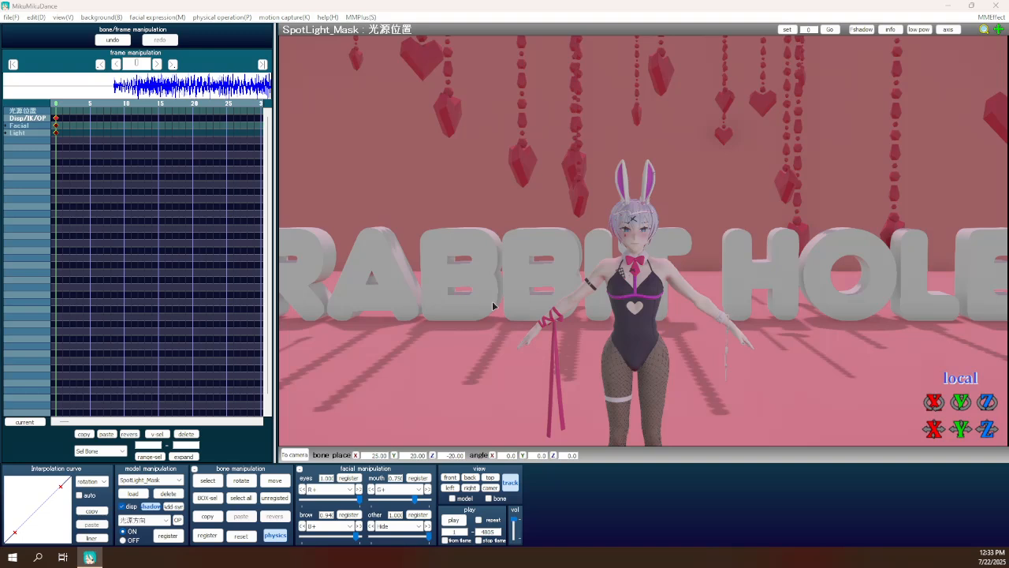
click(483, 324)
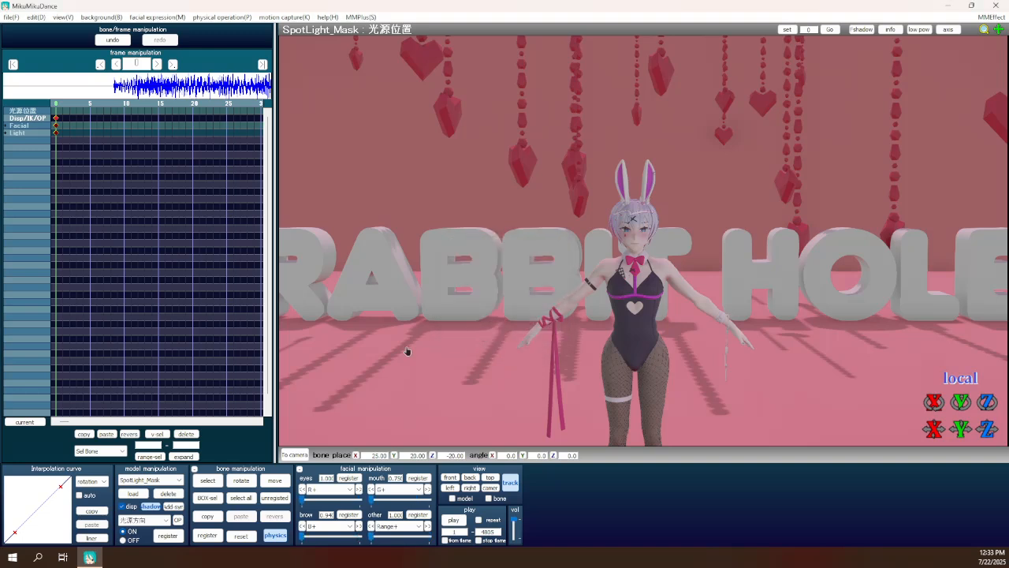
Paste the copied keyframes mirrored onto the second spotlight, placing its 光源位置 bone at X -25.
click(108, 435)
click(134, 433)
click(212, 480)
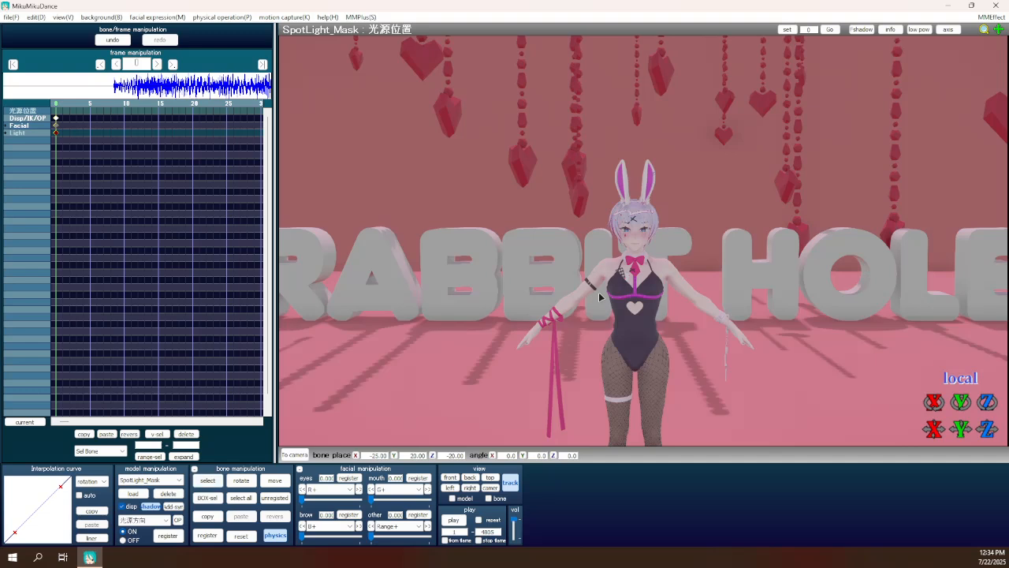
Set the second spotlight's Intensity+ morph to 0.33, R+ to 1, G+ to about 0.83 and B+ to about 0.89.
scroll(599, 296, up, 5)
scroll(601, 293, down, 3)
click(398, 526)
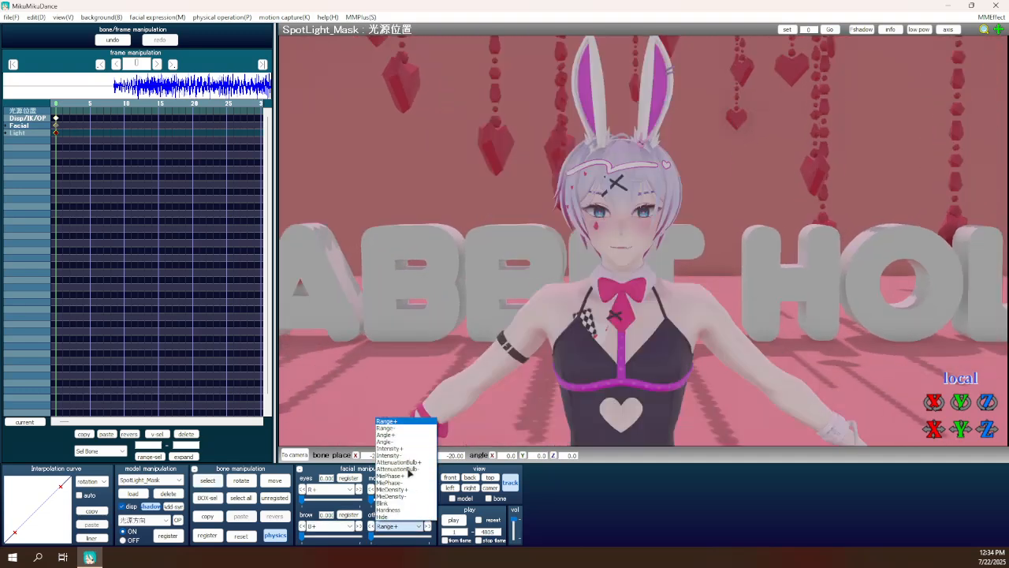
click(390, 448)
drag(377, 539, 385, 538)
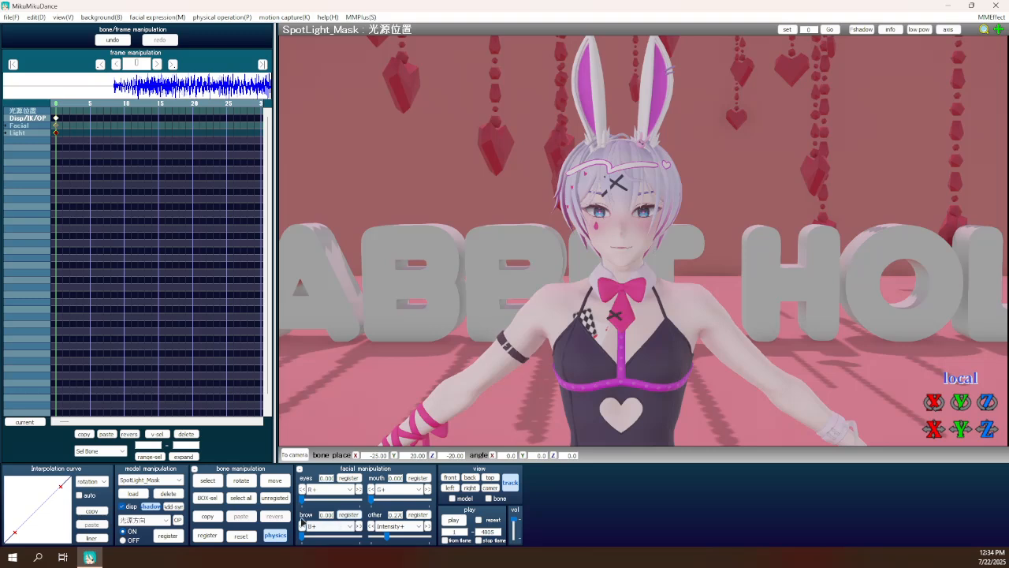
drag(302, 500, 384, 502)
drag(305, 537, 362, 536)
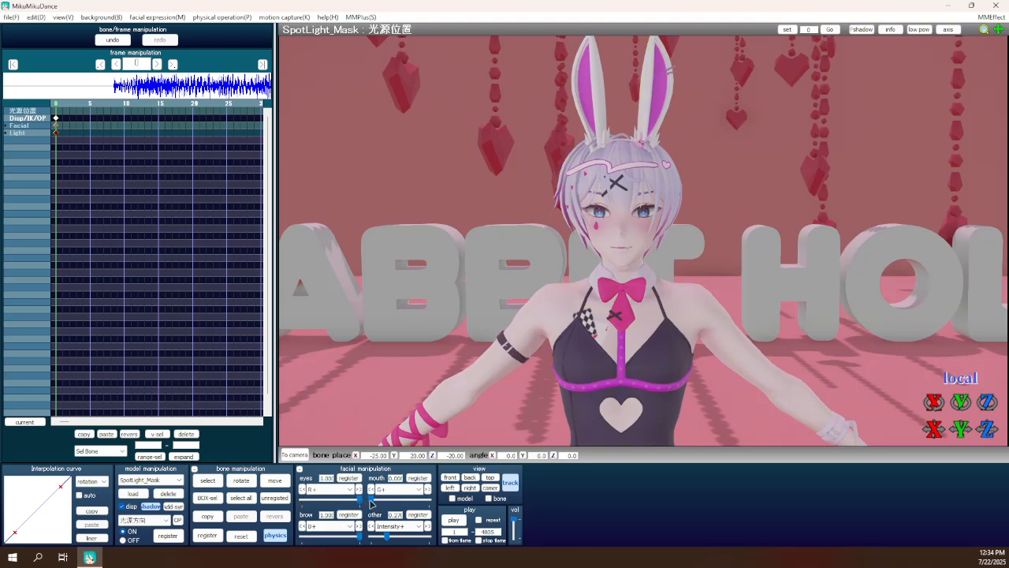
drag(372, 503, 427, 510)
drag(386, 537, 387, 538)
drag(420, 502, 419, 501)
drag(360, 538, 354, 539)
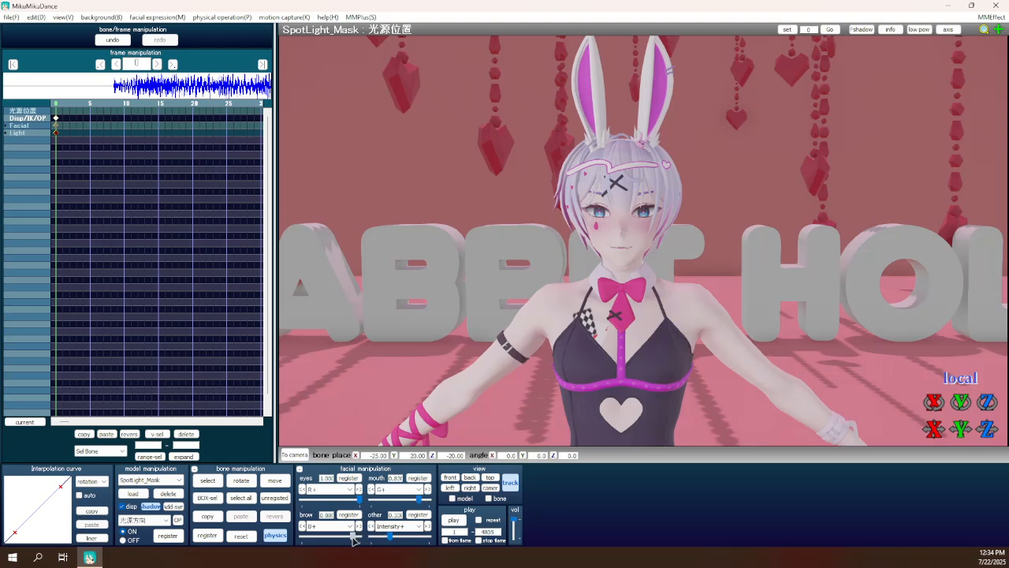
Register the second spotlight's adjusted colour and Intensity+ morphs at frame 0.
click(348, 514)
click(417, 514)
click(382, 525)
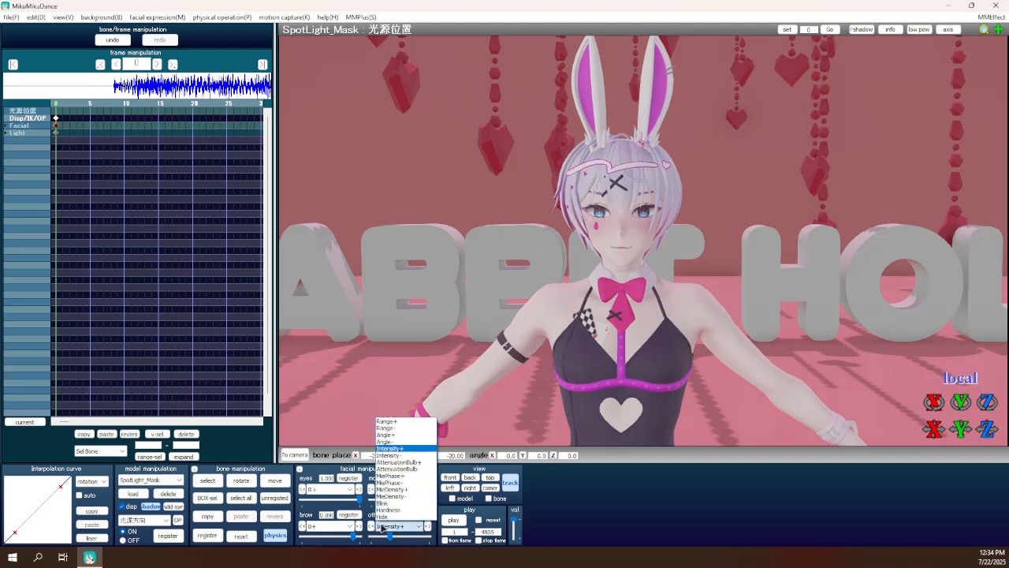
click(382, 526)
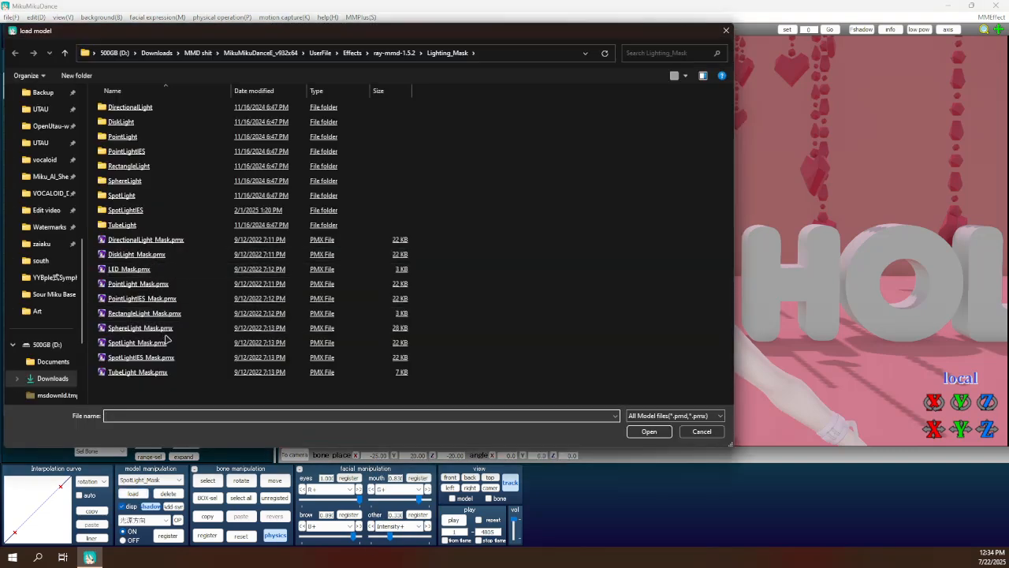
Load a third SpotLight_Mask.pmx model and place its 光源位置 bone at X 25, Y 20 and Z 20.
double_click(168, 341)
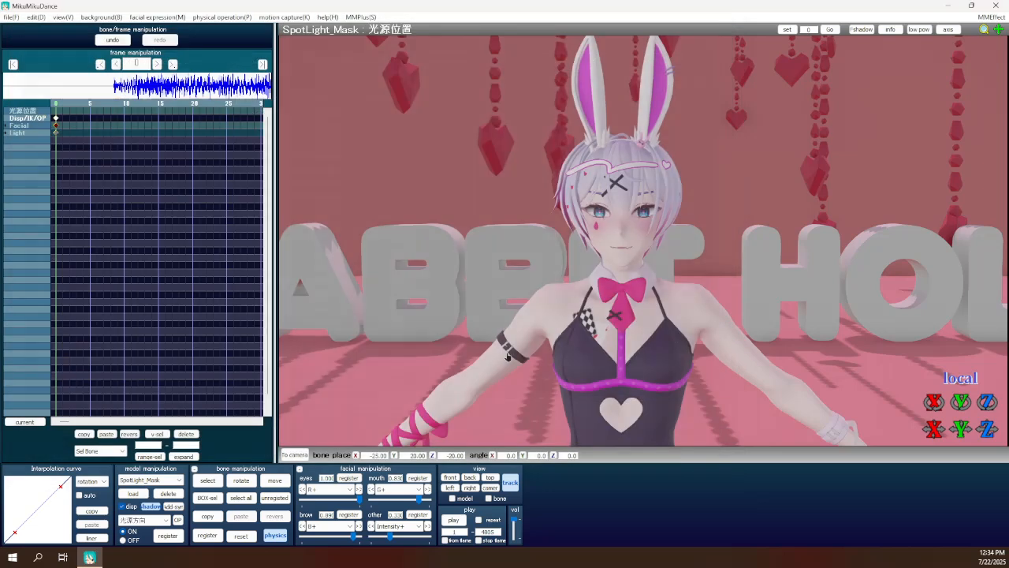
click(494, 326)
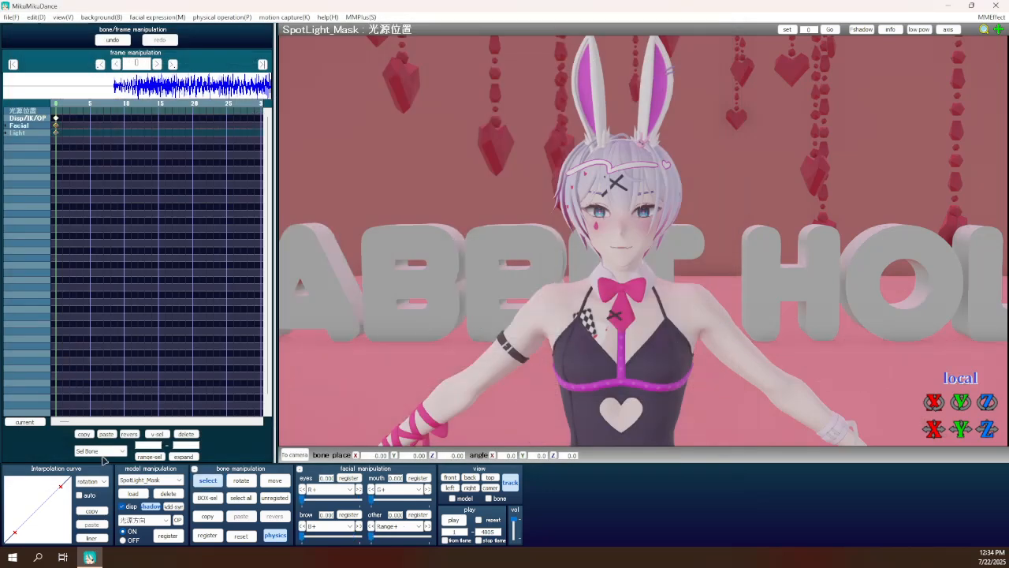
scroll(690, 307, down, 5)
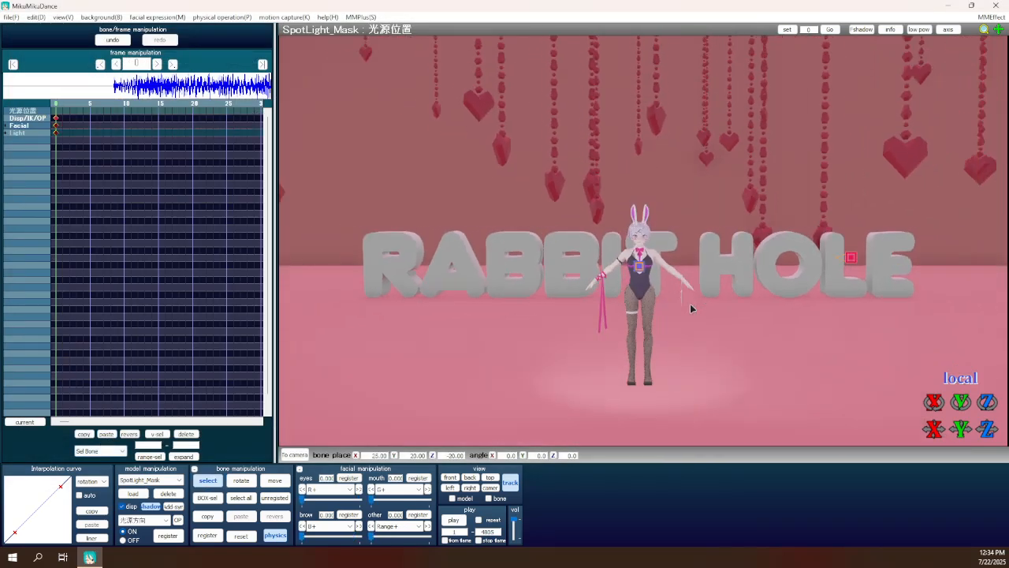
middle_drag(690, 303, 399, 352)
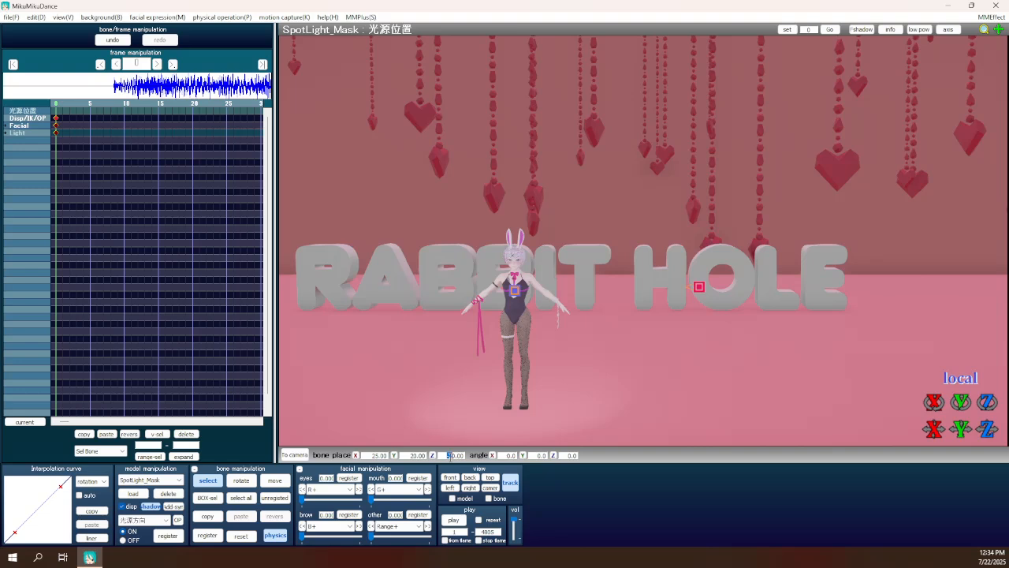
drag(698, 286, 681, 258)
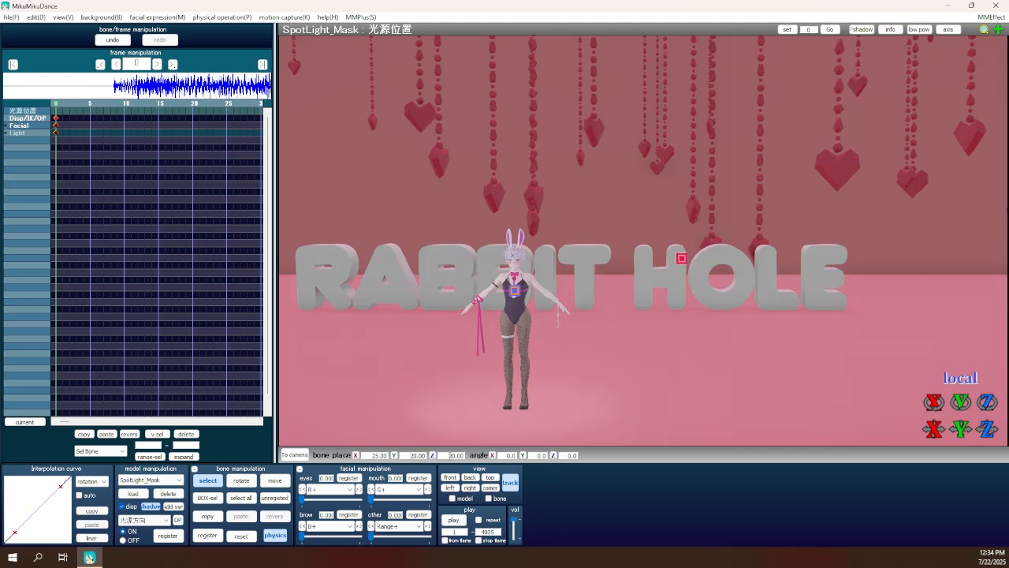
Set the third spotlight's R+, G+ and B+ morphs to 1 and Intensity+ to 0.55.
right_drag(499, 268, 427, 236)
scroll(434, 260, up, 3)
click(211, 481)
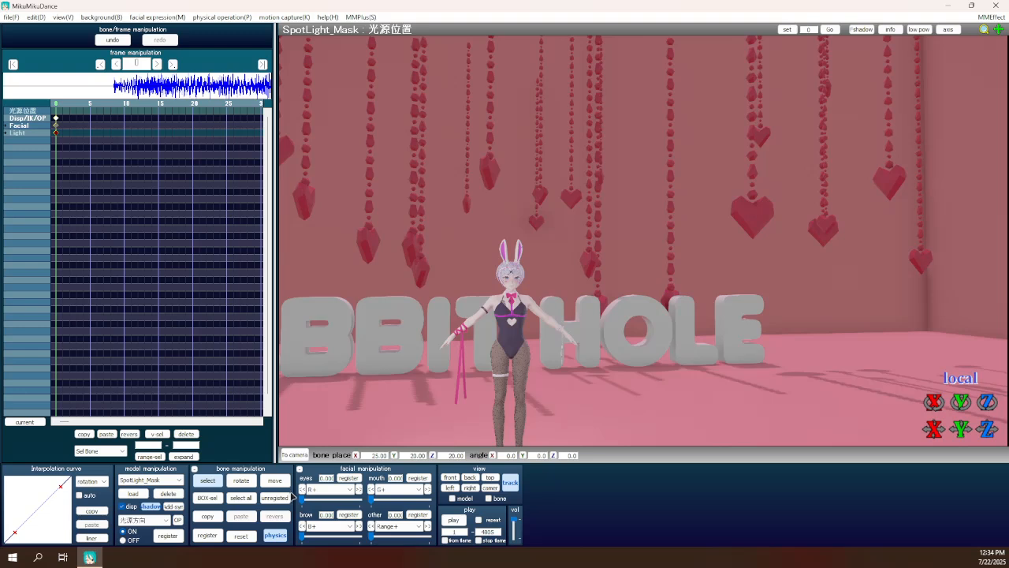
drag(303, 501, 430, 500)
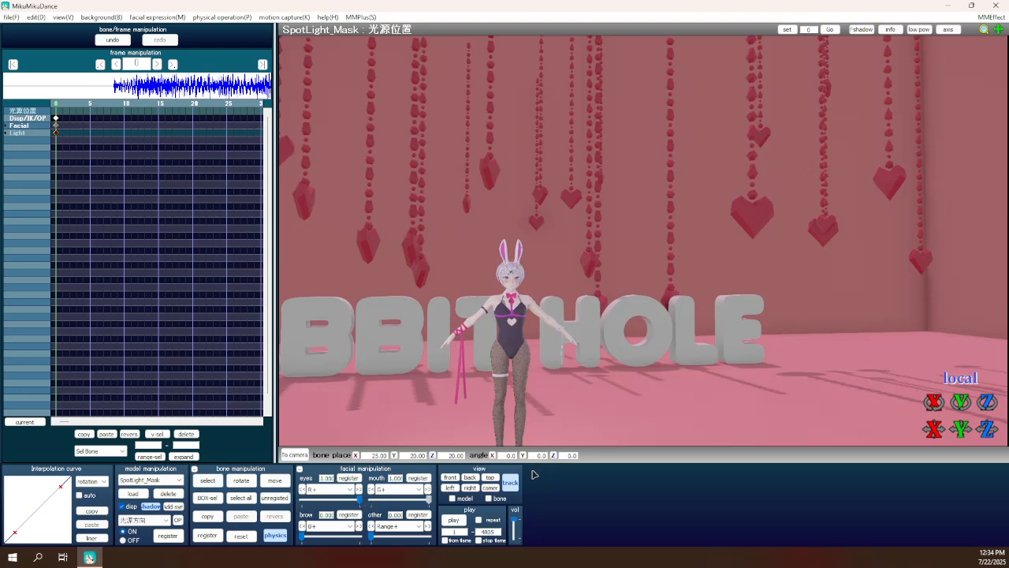
drag(300, 540, 359, 536)
click(398, 525)
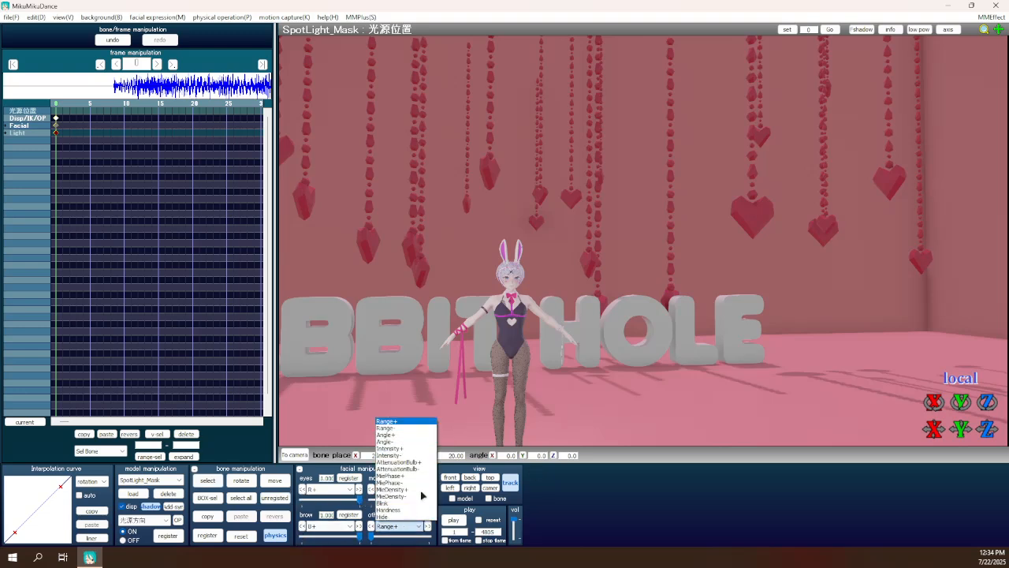
click(390, 508)
click(374, 538)
drag(379, 539, 404, 541)
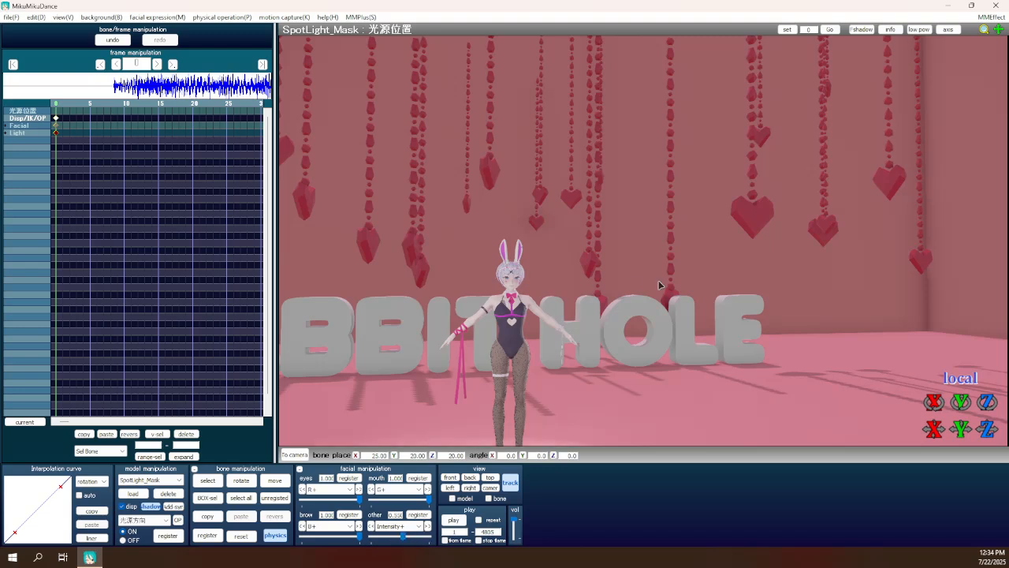
Set the third spotlight's 光源位置 bone to X 15 and register the bone at frame 0.
scroll(630, 285, up, 10)
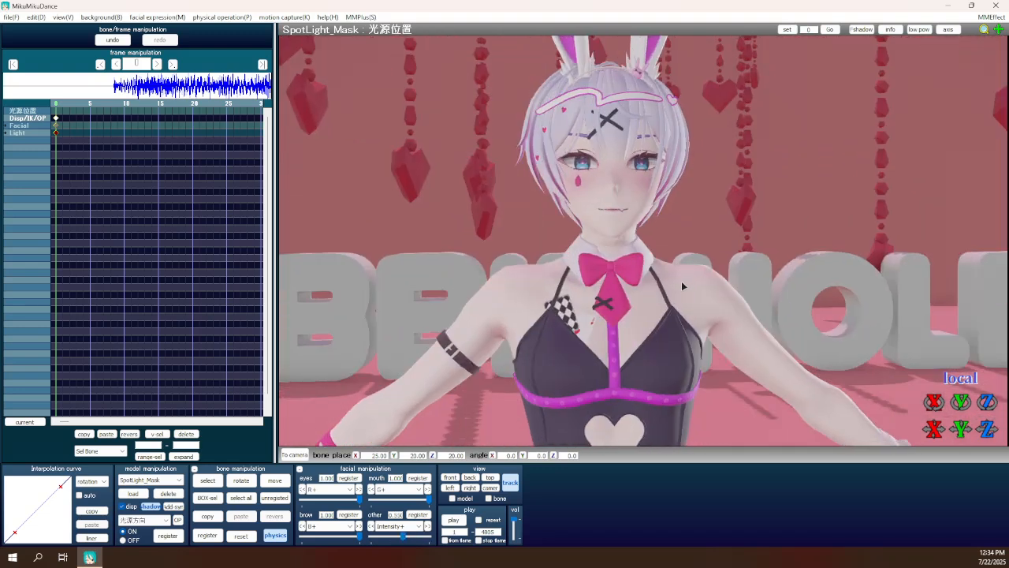
scroll(683, 278, down, 10)
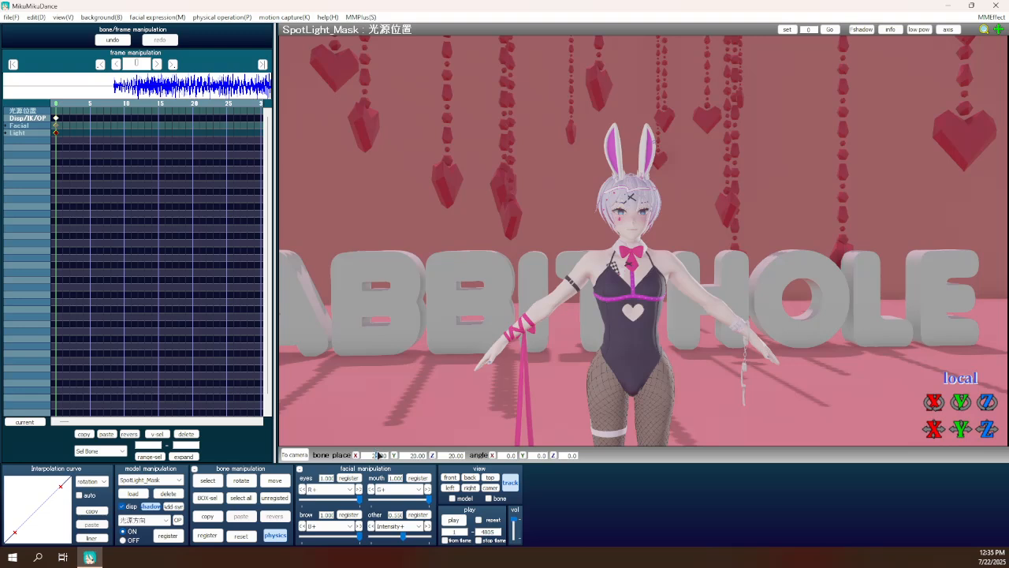
right_drag(418, 318, 396, 372)
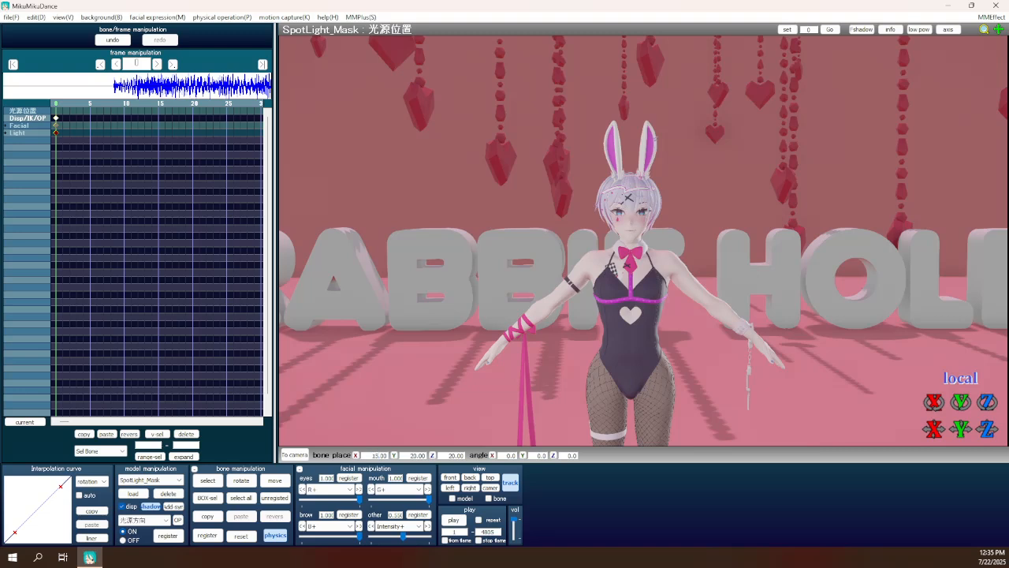
click(207, 535)
scroll(578, 320, up, 4)
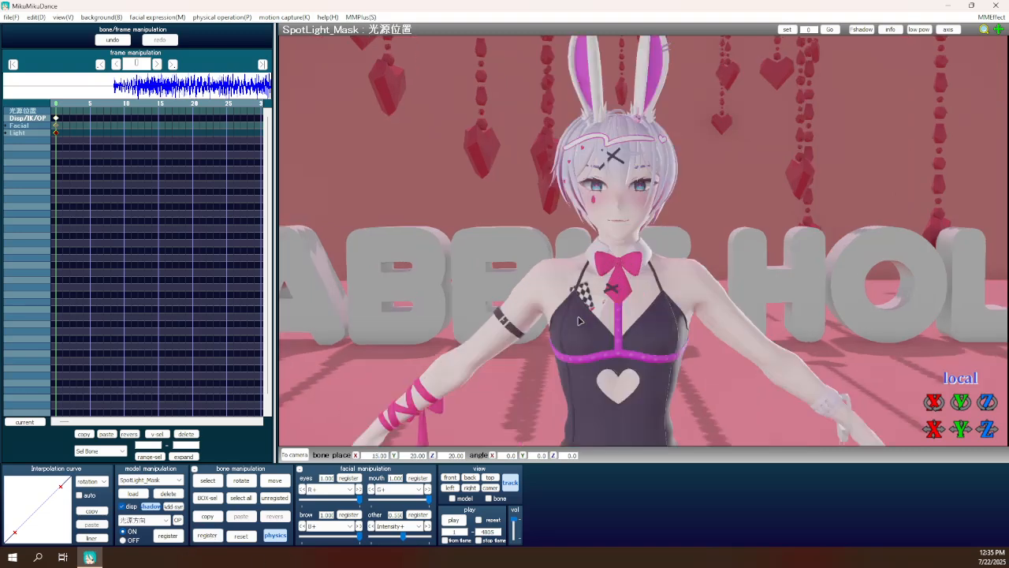
Register all of the third spotlight's morph values at frame 0 and copy its frame 0 keyframes.
scroll(580, 336, up, 2)
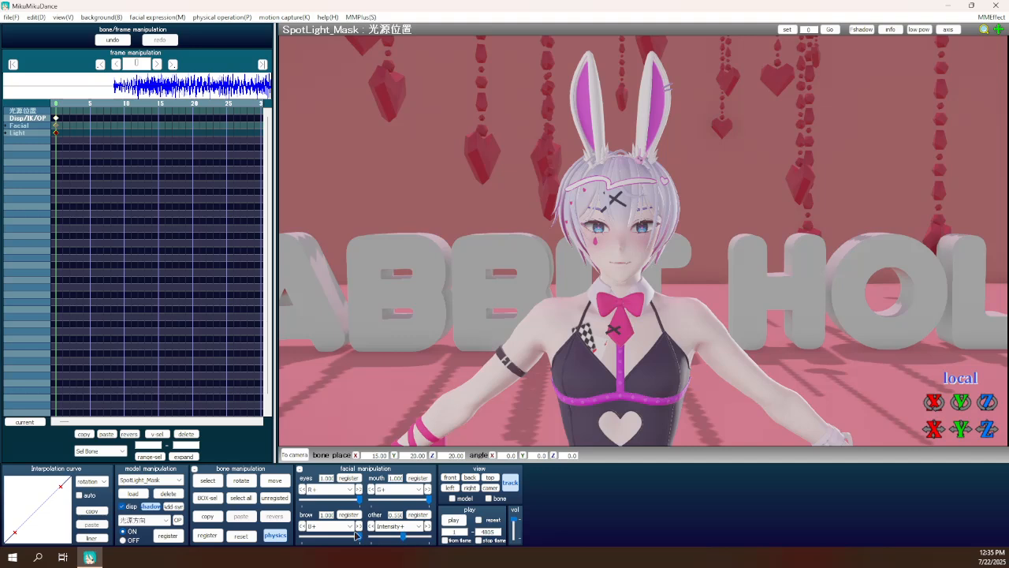
click(172, 17)
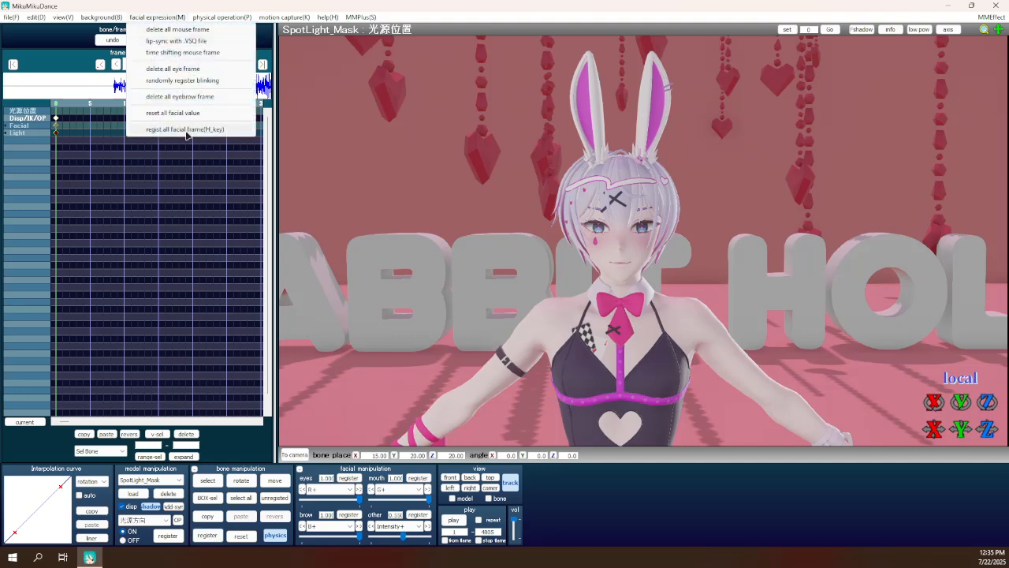
click(184, 131)
drag(109, 156, 54, 109)
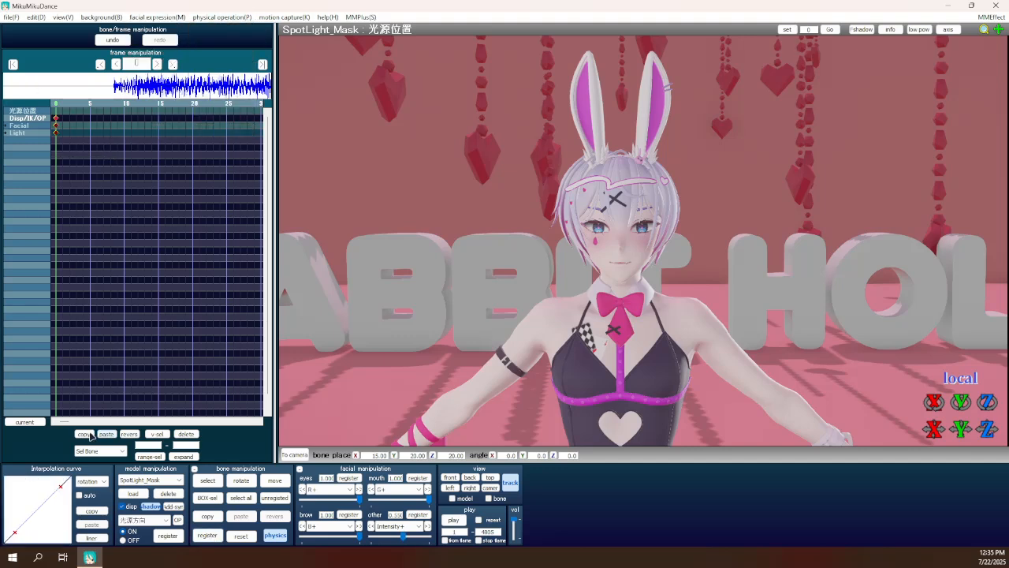
Load a fourth SpotLight_Mask.pmx model and paste the copied keyframes mirrored, placing its 光源位置 bone at X -15, Y 20 and Z 20.
click(133, 493)
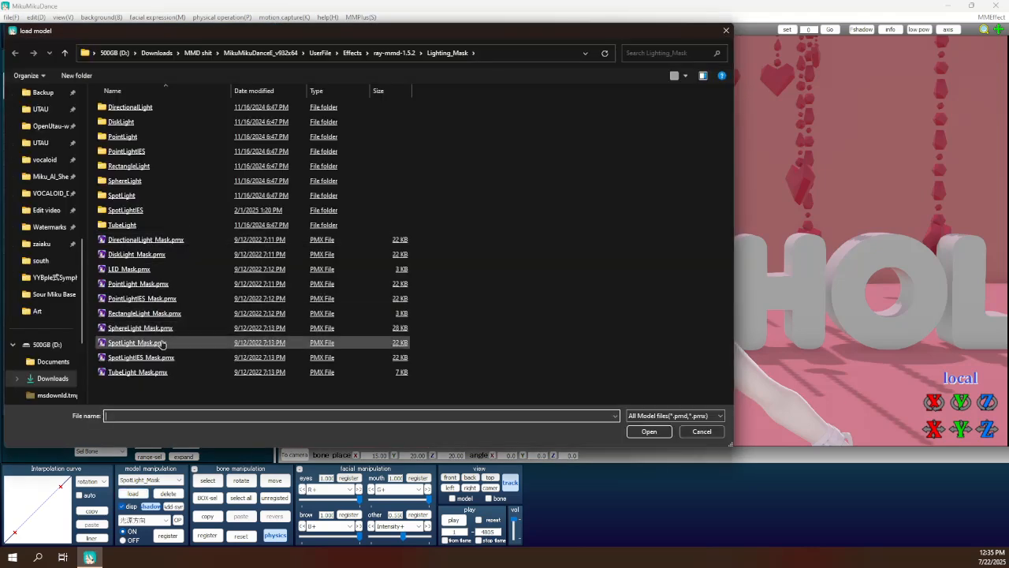
double_click(160, 342)
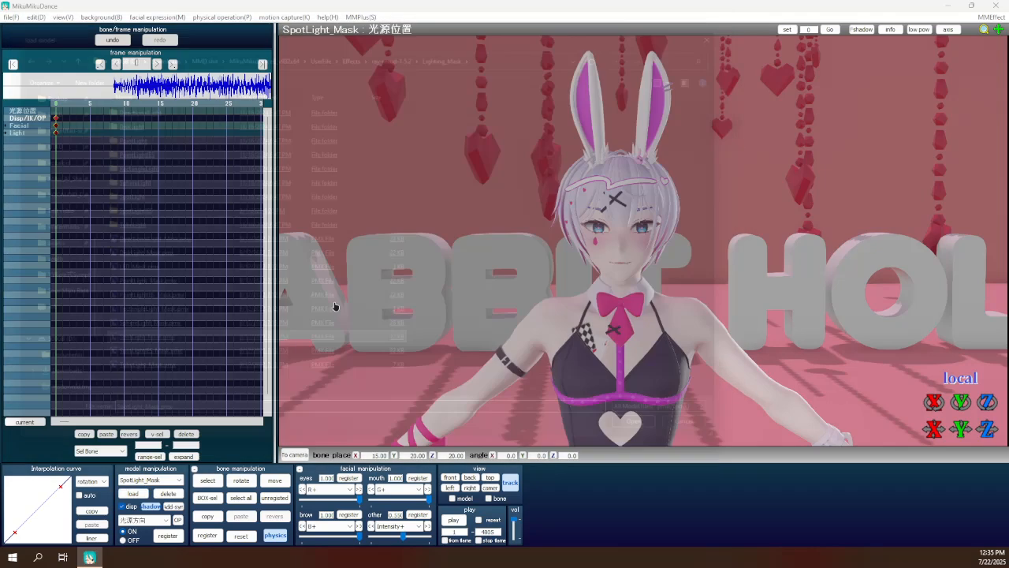
click(471, 323)
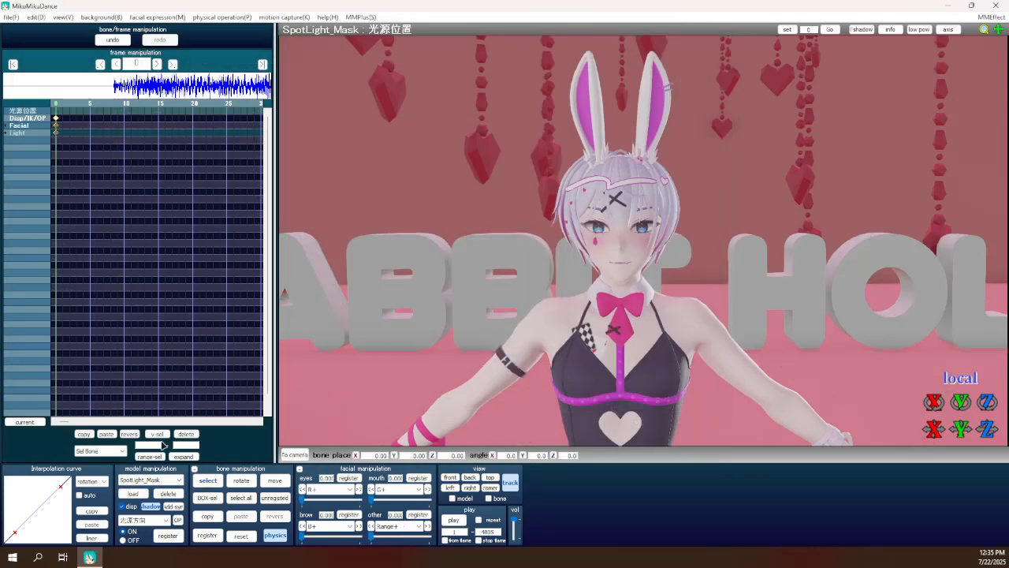
click(111, 434)
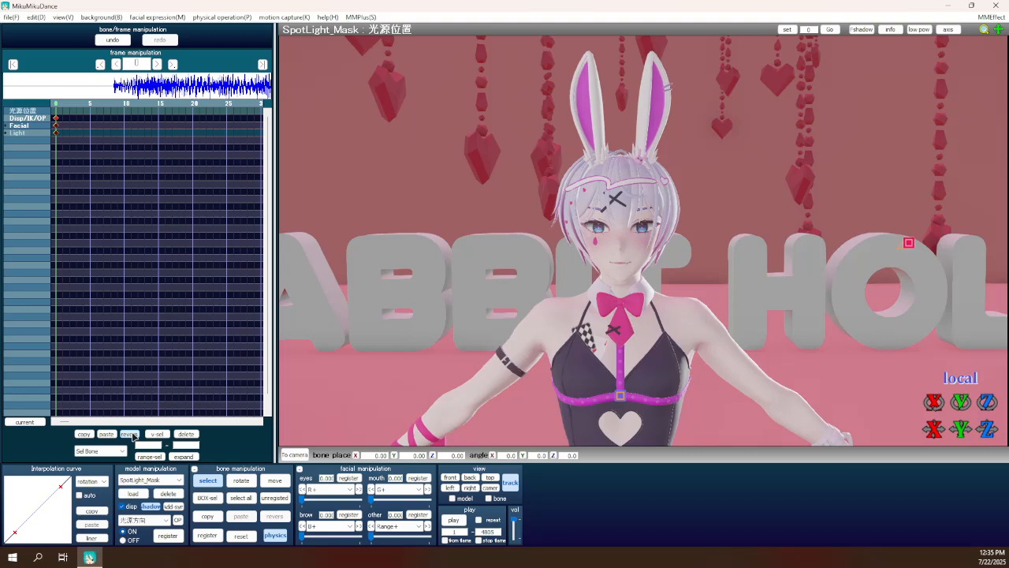
click(131, 435)
scroll(598, 260, down, 5)
right_drag(598, 260, 544, 251)
scroll(544, 250, up, 6)
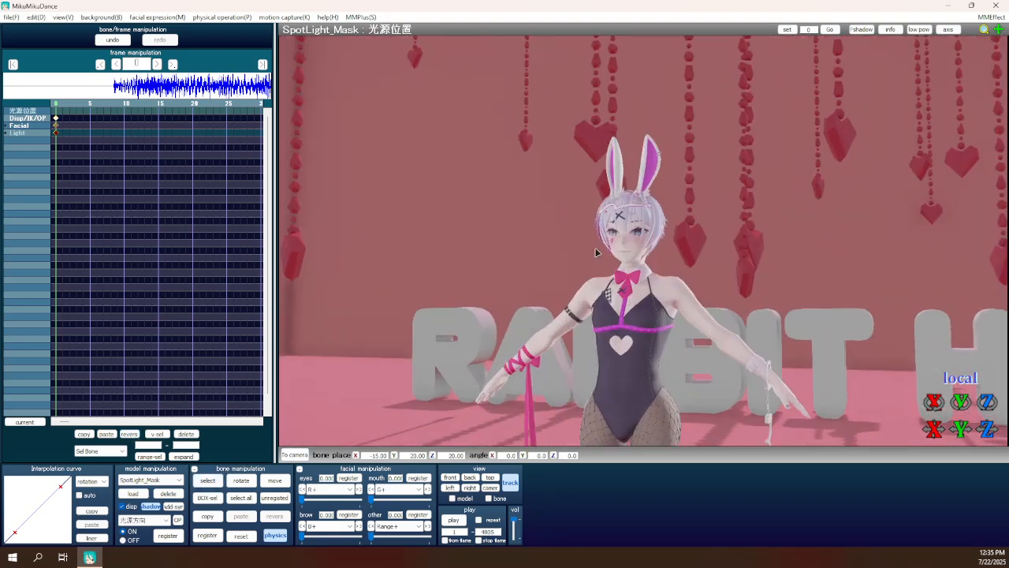
Load a fifth SpotLight_Mask.pmx model with the copied keyframes and move its 光源位置 bone to X 0 and about Y 36.
click(134, 493)
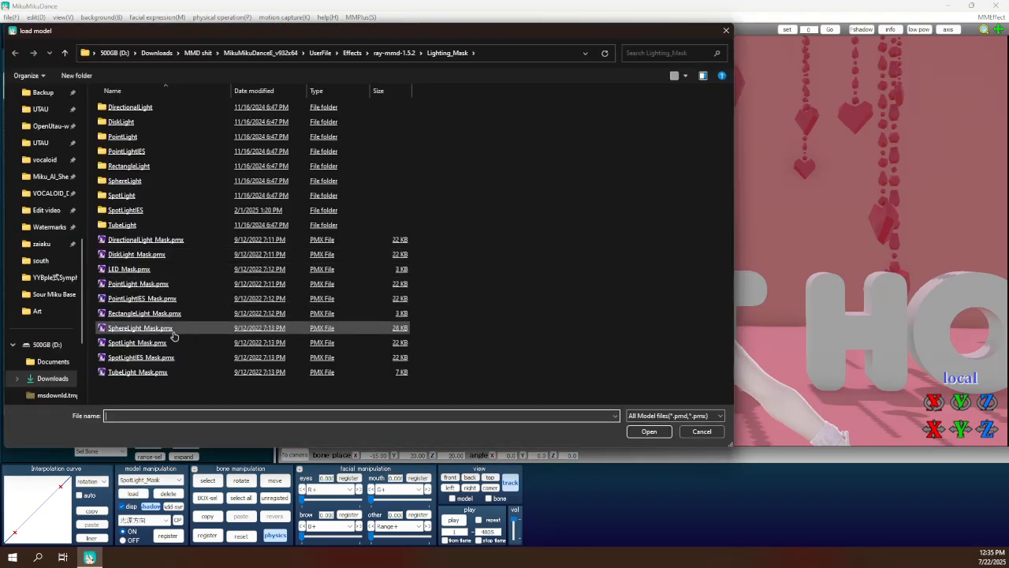
double_click(165, 343)
key(Return)
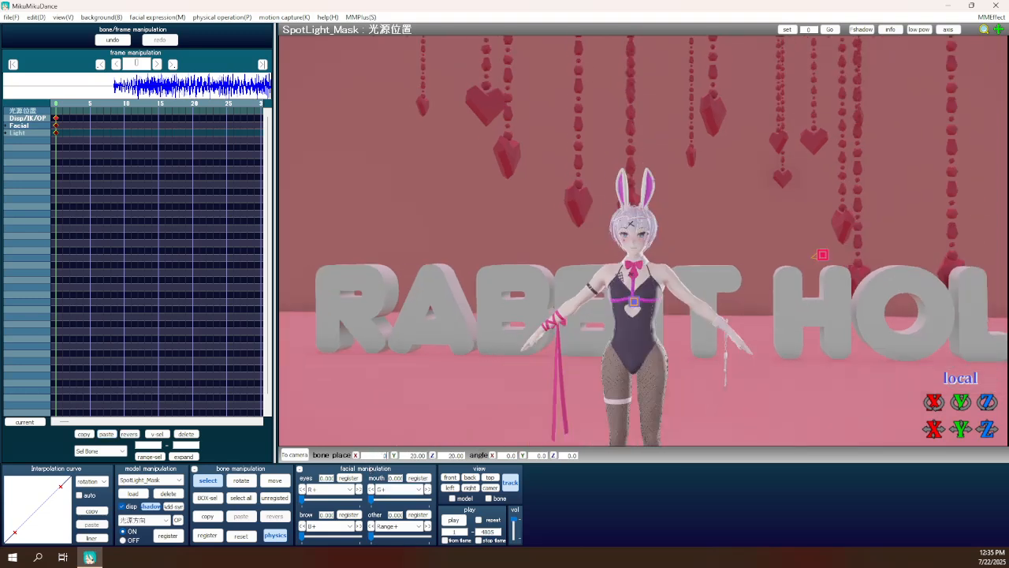
key(Return)
mouse_move(656, 242)
mouse_down()
mouse_move(654, 54)
mouse_move(656, 72)
mouse_up()
scroll(668, 313, up, 5)
mouse_move(668, 313)
right_down()
mouse_move(725, 323)
mouse_move(707, 318)
mouse_move(551, 366)
right_up()
scroll(552, 366, down, 5)
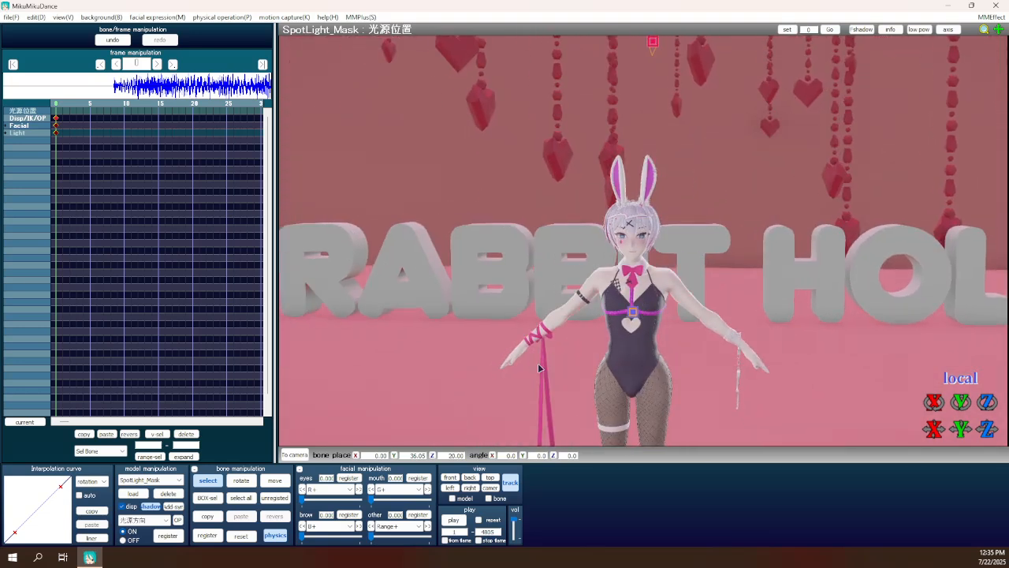
scroll(461, 381, up, 4)
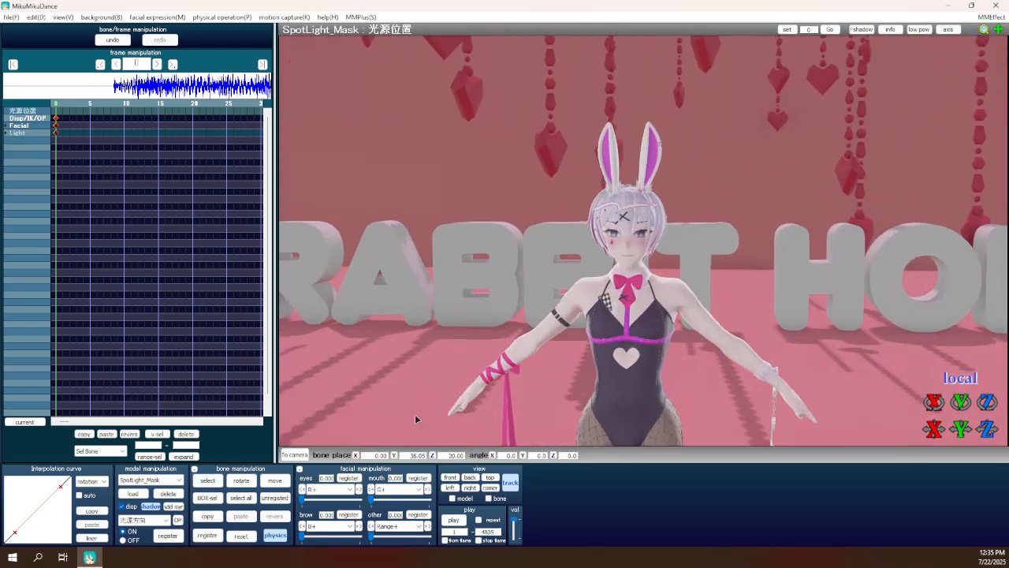
scroll(576, 239, down, 4)
Assign spot_lighting_with_shadow_very_high.fx to all five SpotLight_Mask.pmx models in the effect mapping's LightMap.
click(991, 16)
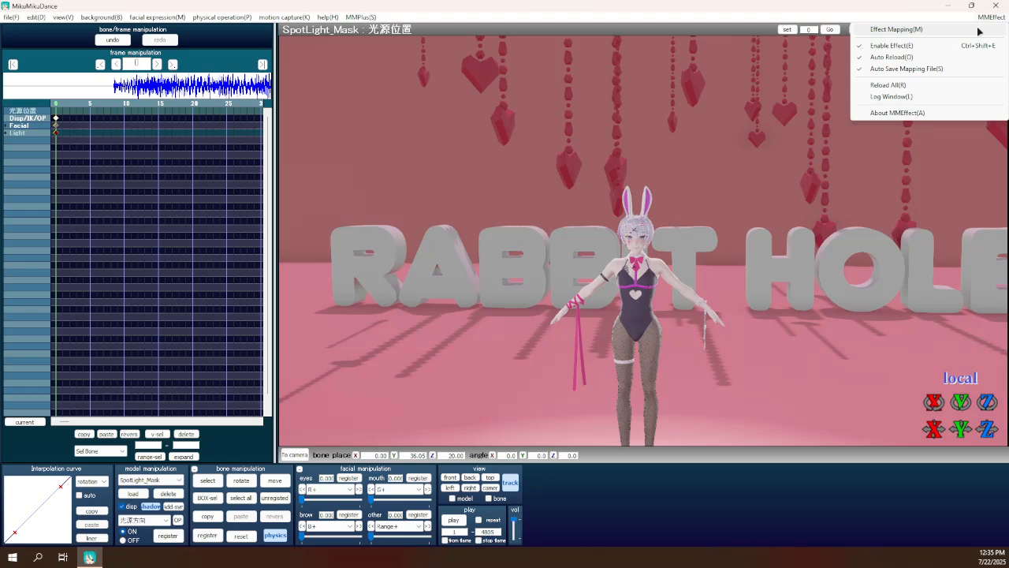
click(882, 28)
click(105, 62)
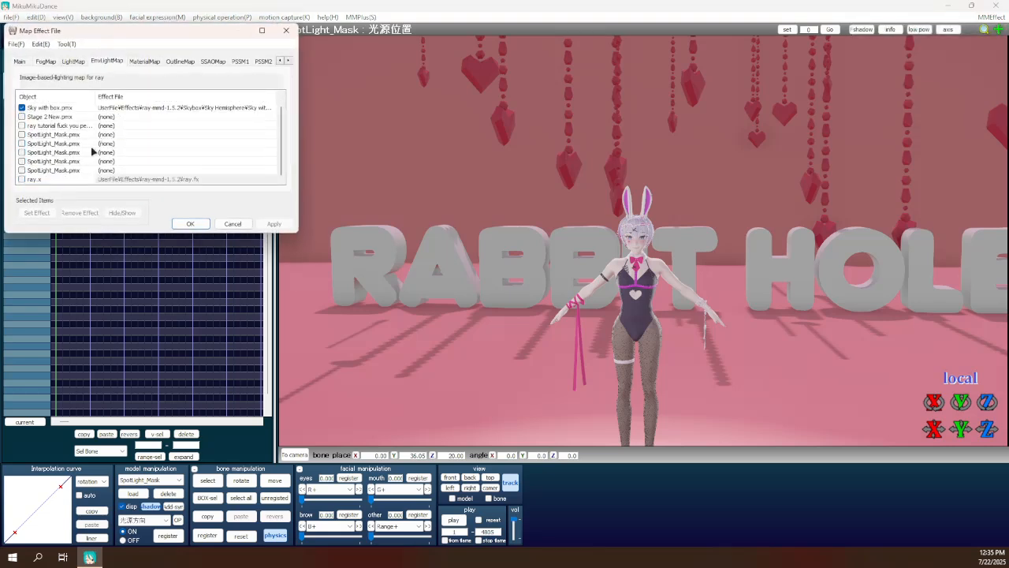
click(70, 62)
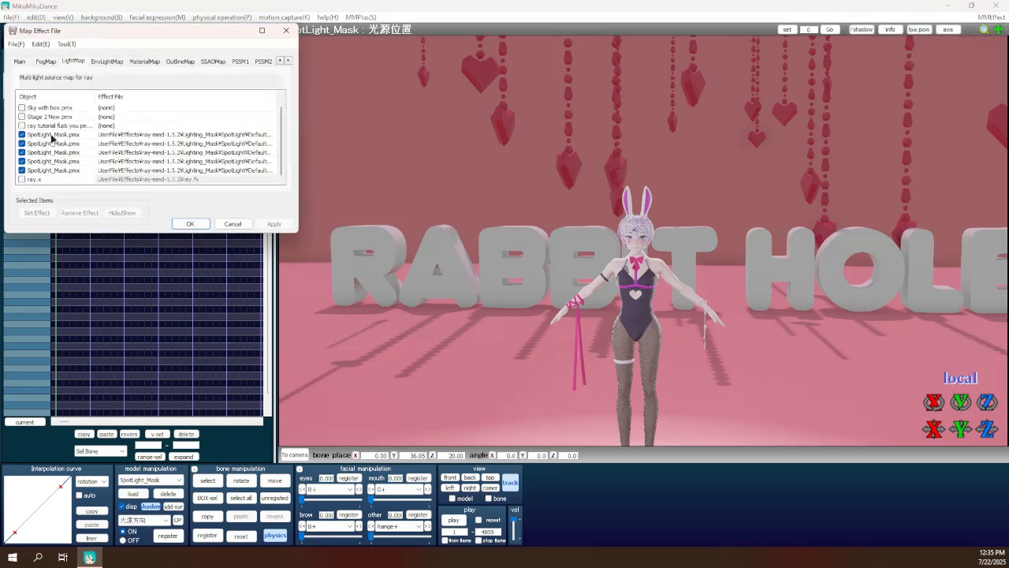
click(53, 136)
shift+click(49, 170)
click(35, 212)
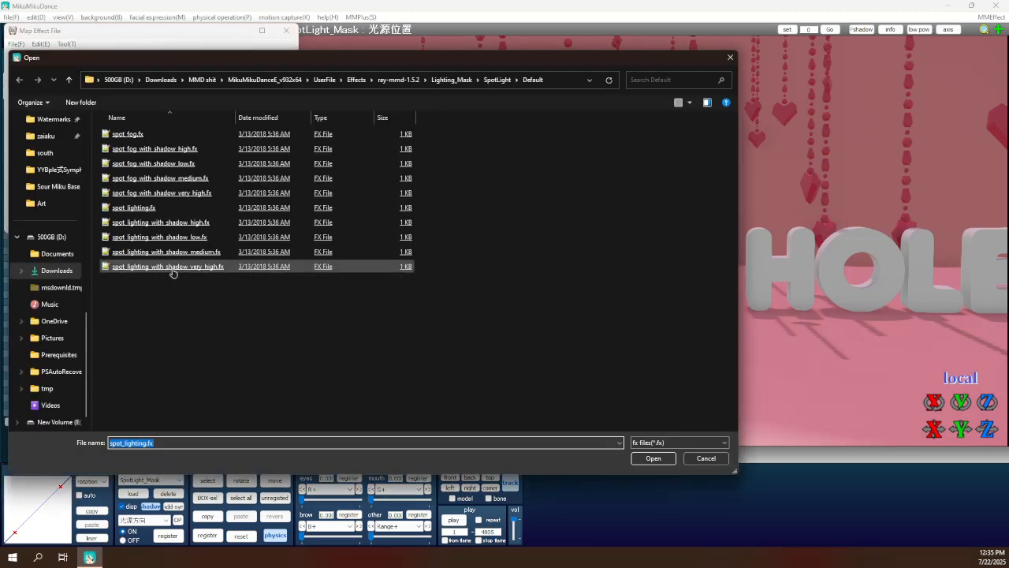
click(172, 268)
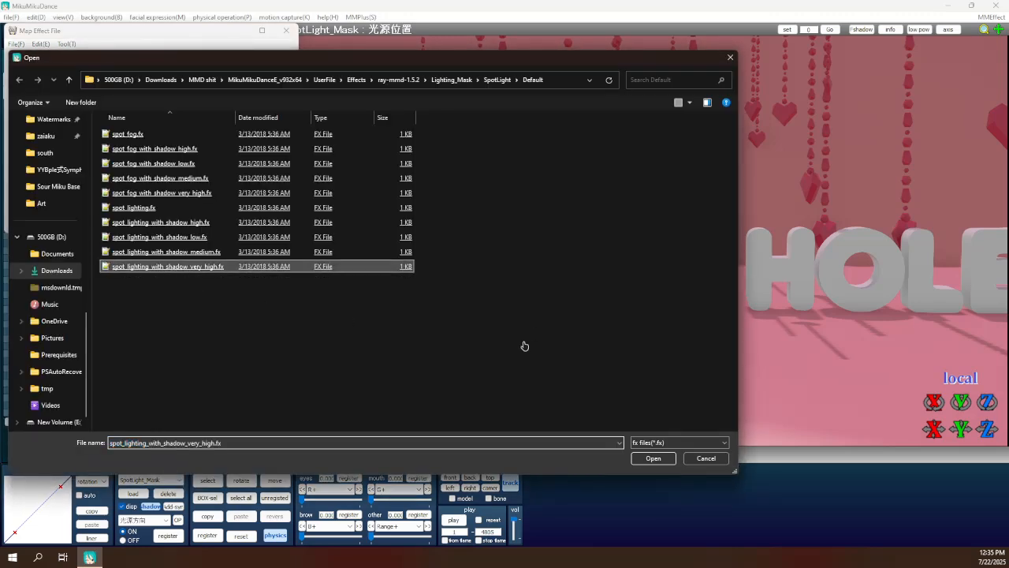
key(Return)
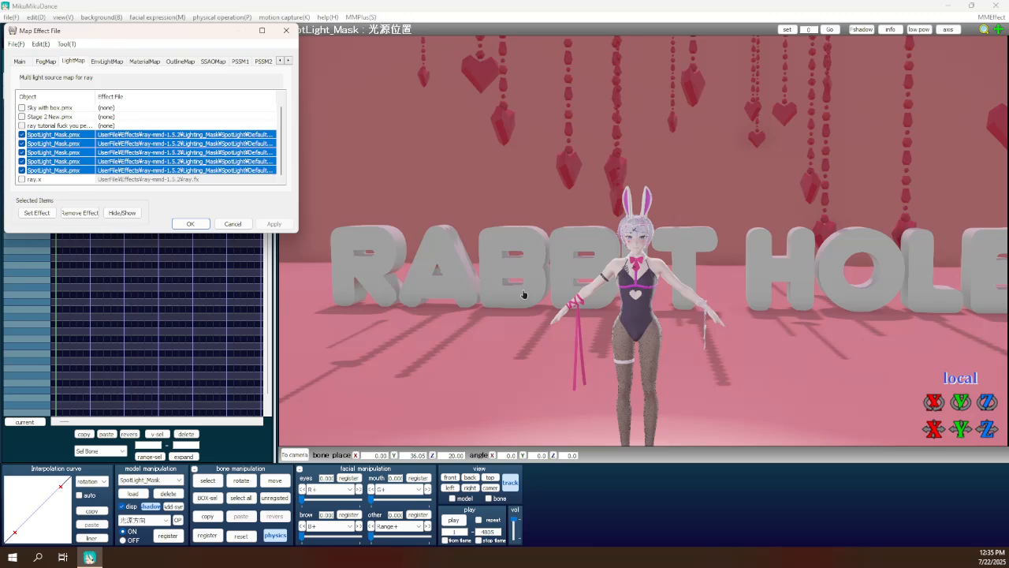
click(523, 294)
Examine the spotlight shadows on the character's arm, body and face up close and from a distance.
scroll(522, 293, up, 6)
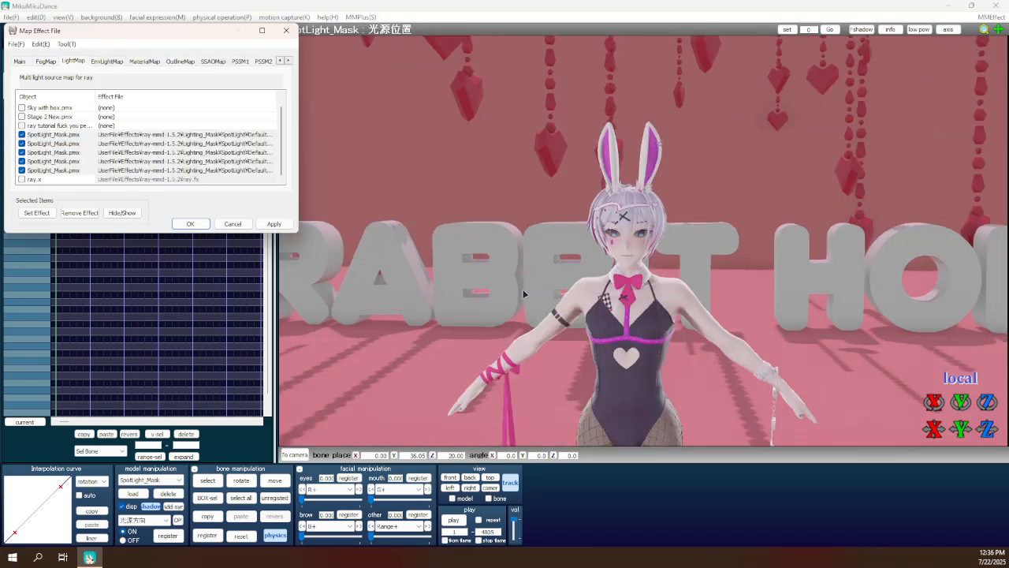
right_drag(550, 290, 506, 227)
scroll(542, 288, up, 2)
middle_drag(506, 228, 575, 245)
scroll(575, 245, up, 3)
right_drag(576, 246, 599, 276)
middle_drag(599, 276, 599, 226)
scroll(598, 216, up, 3)
scroll(599, 225, up, 2)
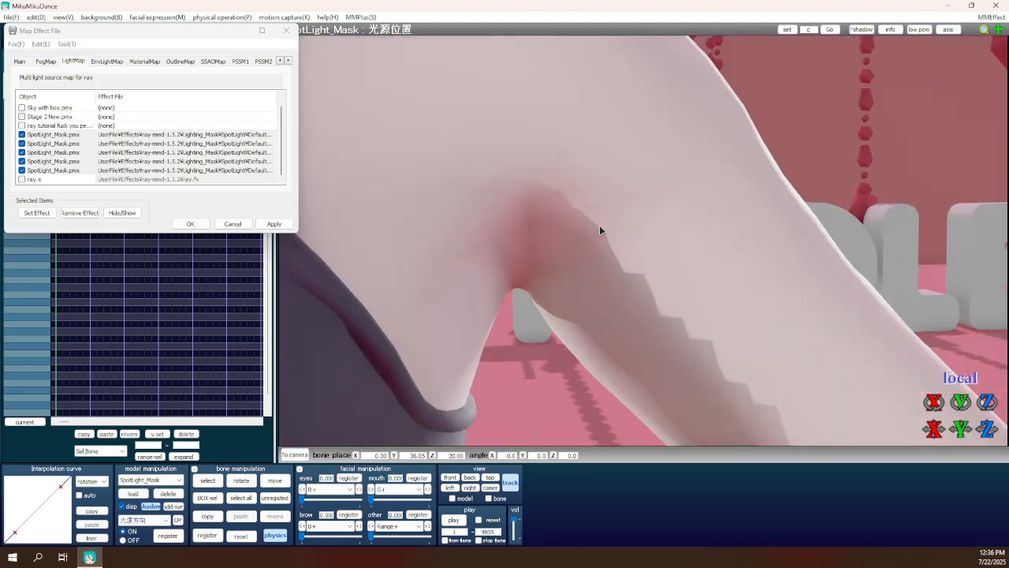
scroll(599, 226, down, 5)
scroll(599, 226, down, 4)
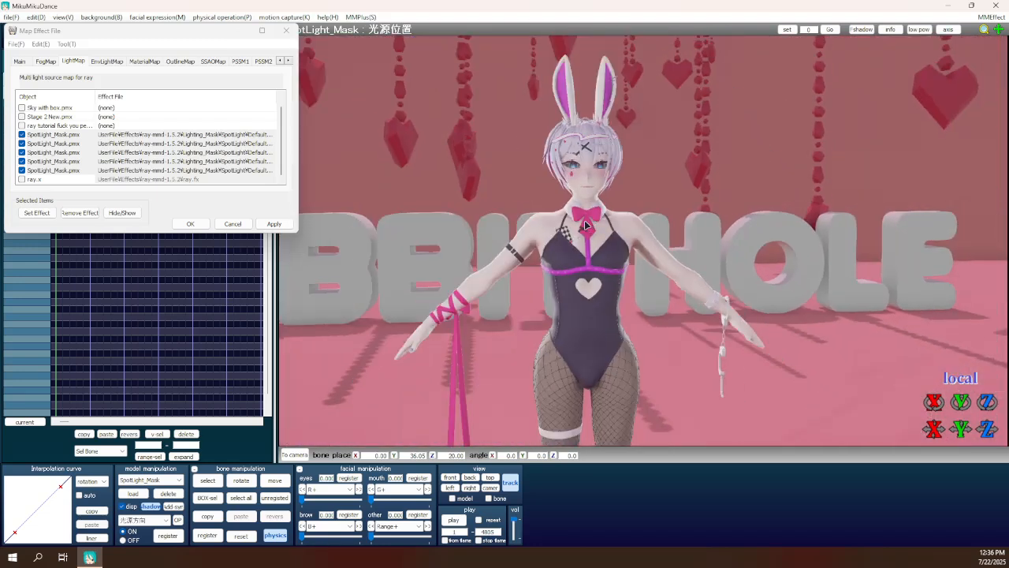
scroll(585, 227, up, 6)
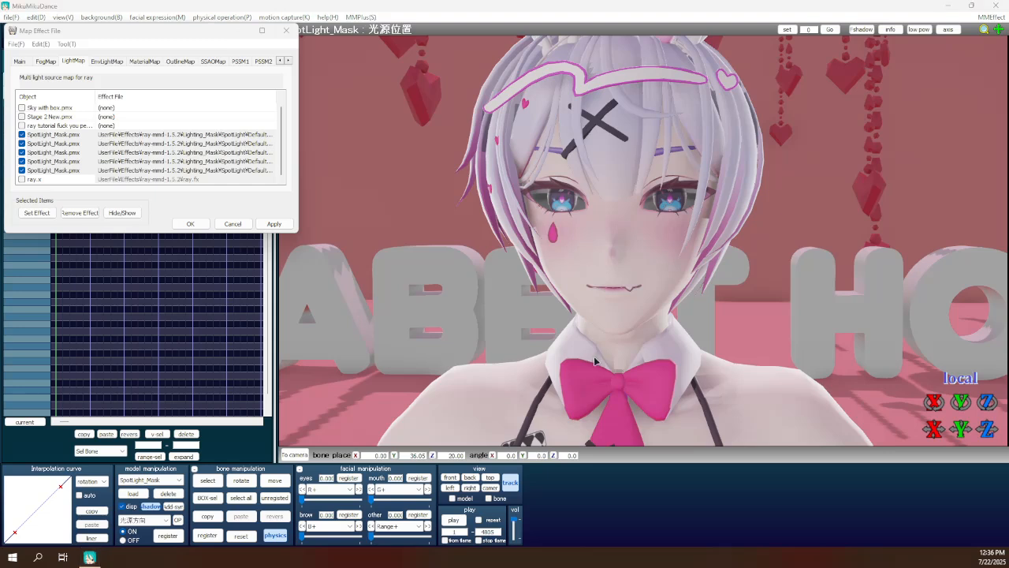
scroll(595, 361, down, 3)
scroll(619, 361, up, 4)
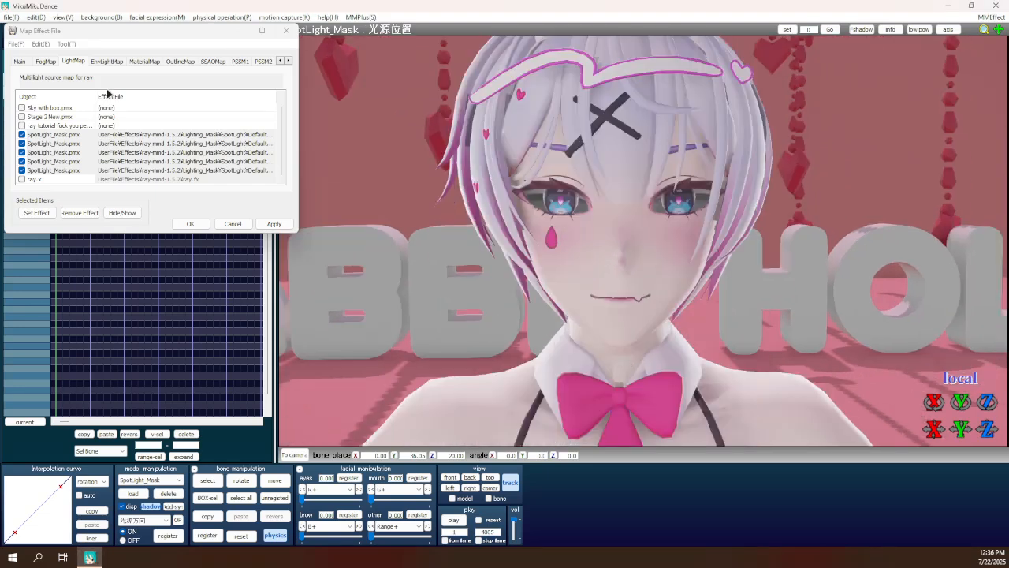
Expand the character model's materials in the MaterialMap, select 77: body through the last skin_teeth material, and hide 76: eye_shadow.
click(145, 61)
scroll(78, 145, up, 1)
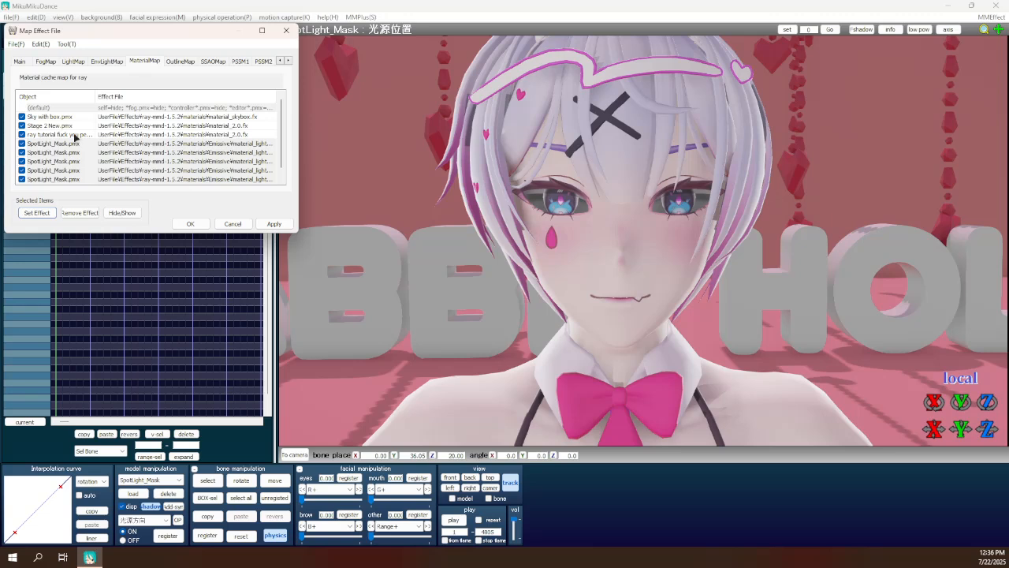
right_click(68, 136)
click(100, 196)
scroll(67, 151, down, 19)
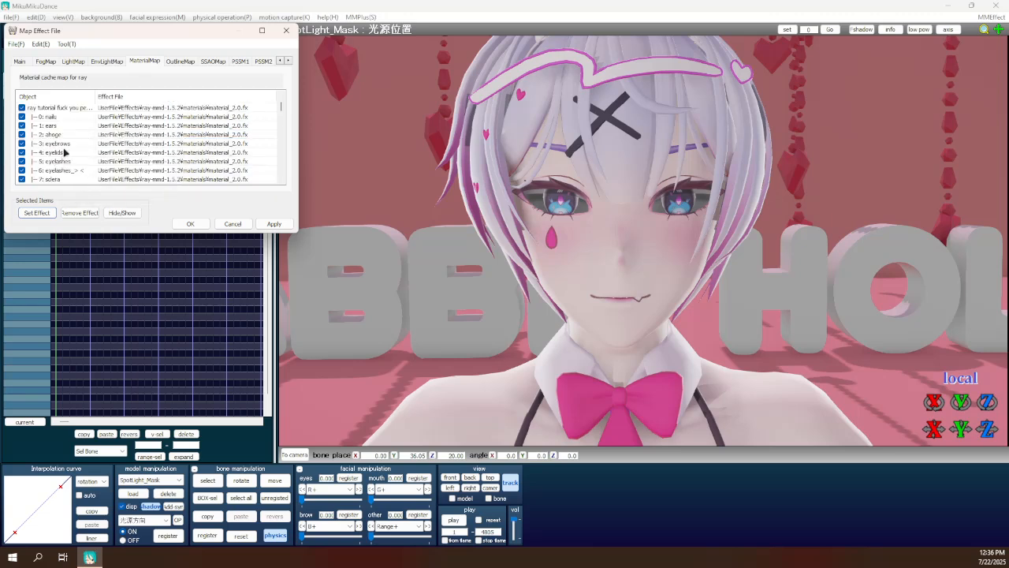
scroll(72, 150, down, 20)
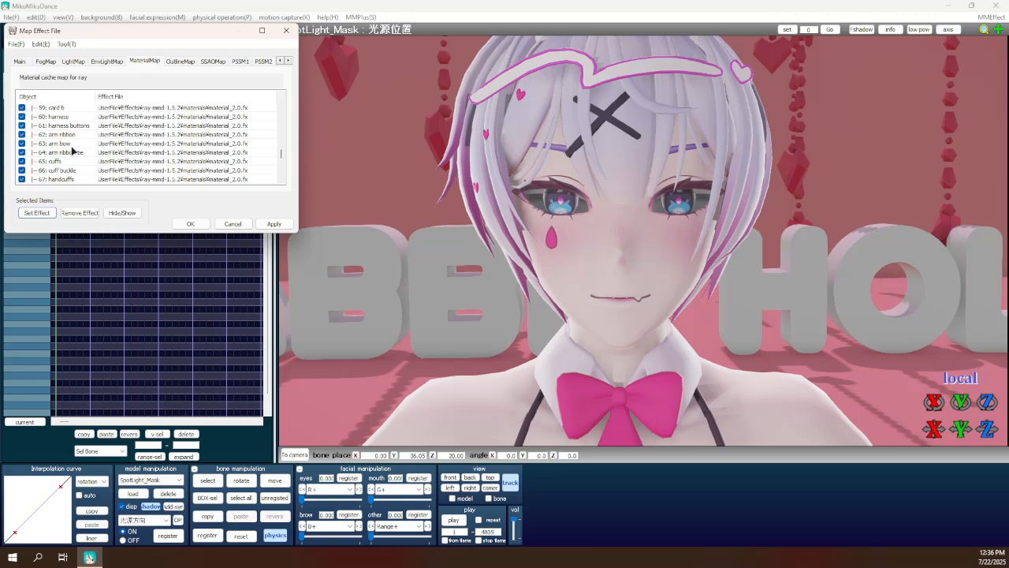
scroll(95, 183, up, 3)
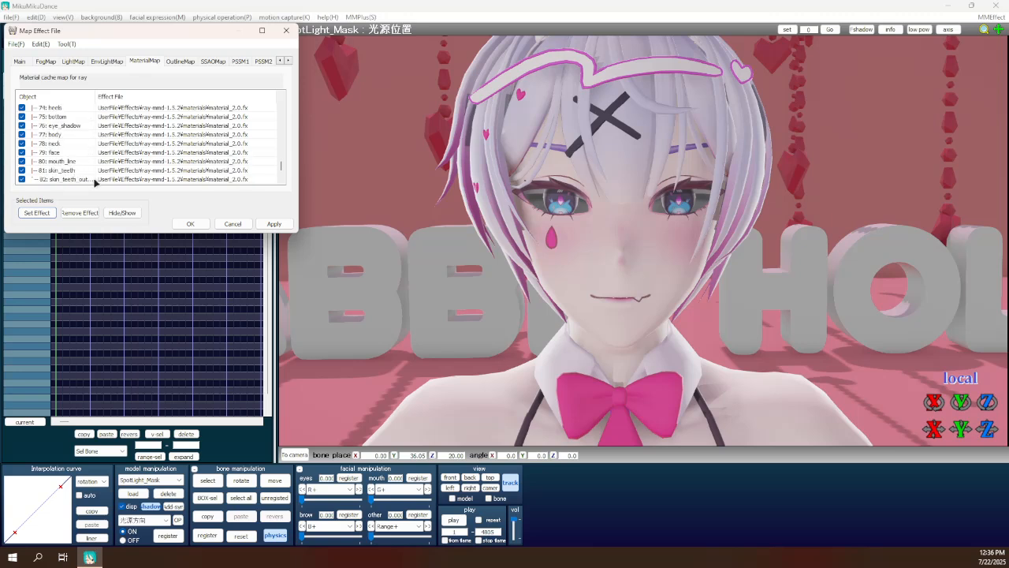
click(60, 136)
scroll(88, 161, down, 3)
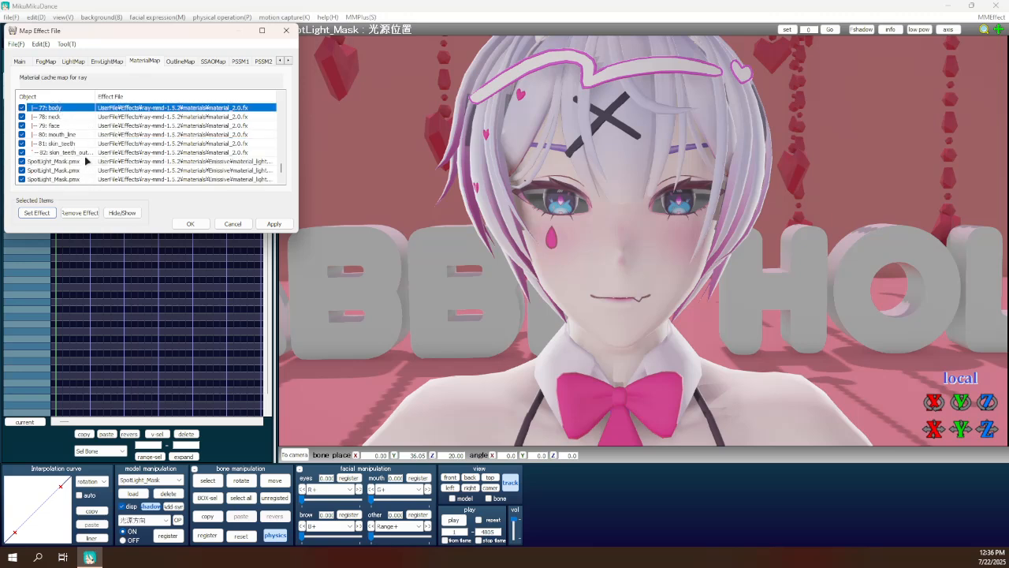
shift+click(78, 154)
scroll(31, 137, up, 3)
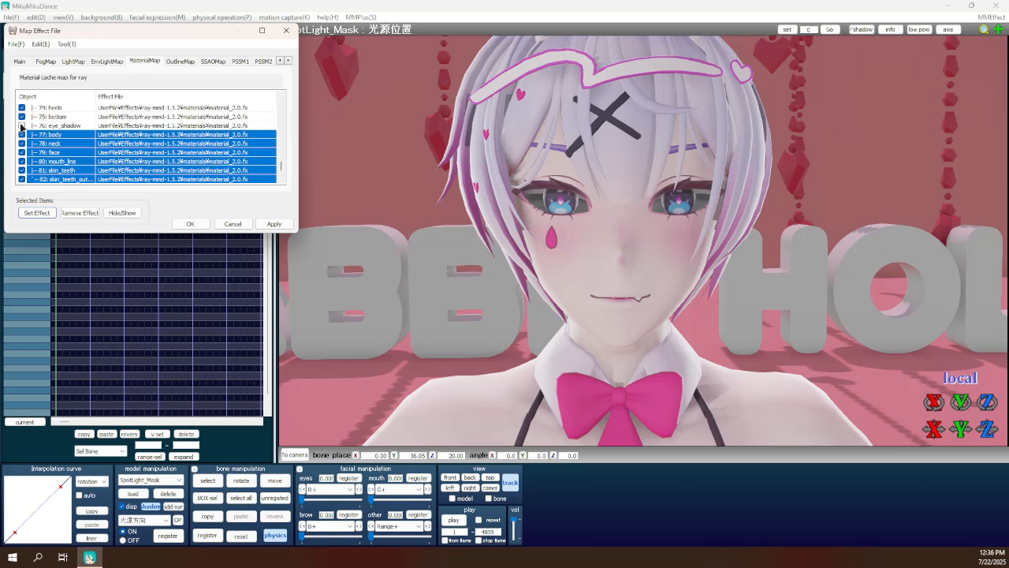
Hide the character's 76: eye_shadow material in the Main map and the PSSM1 to PSSM4 shadow maps.
click(19, 62)
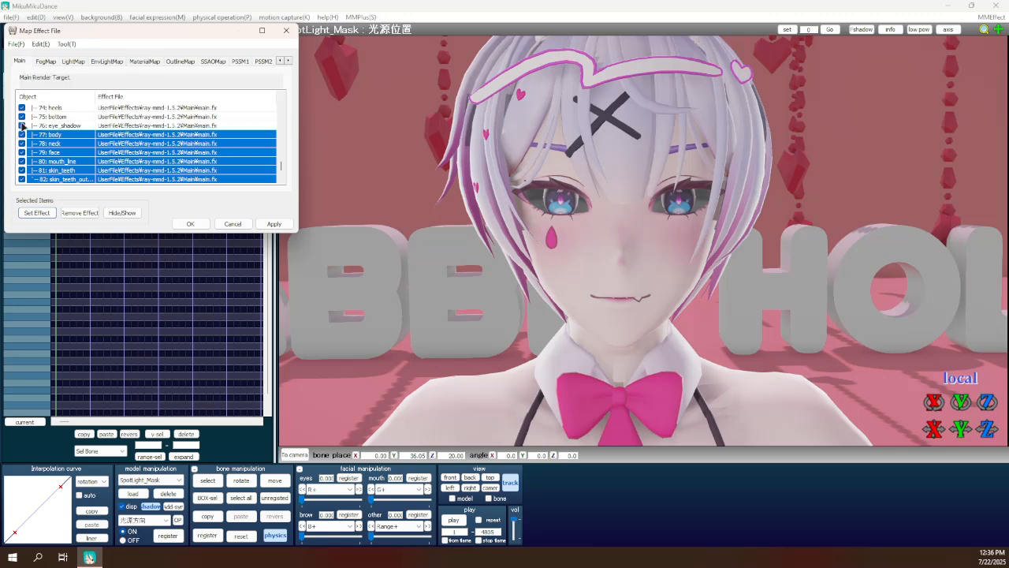
click(239, 61)
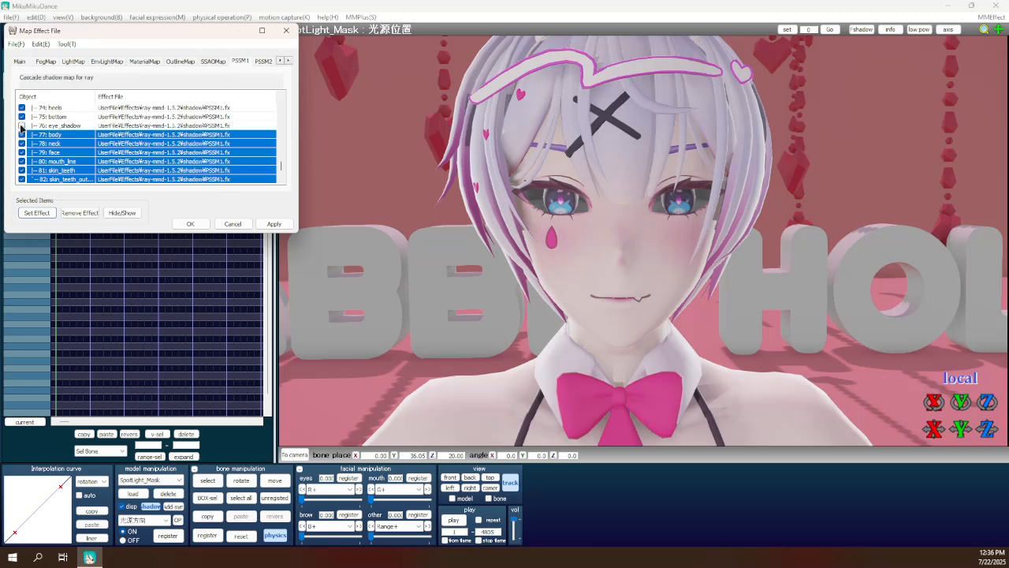
click(264, 61)
triple_click(289, 63)
click(208, 62)
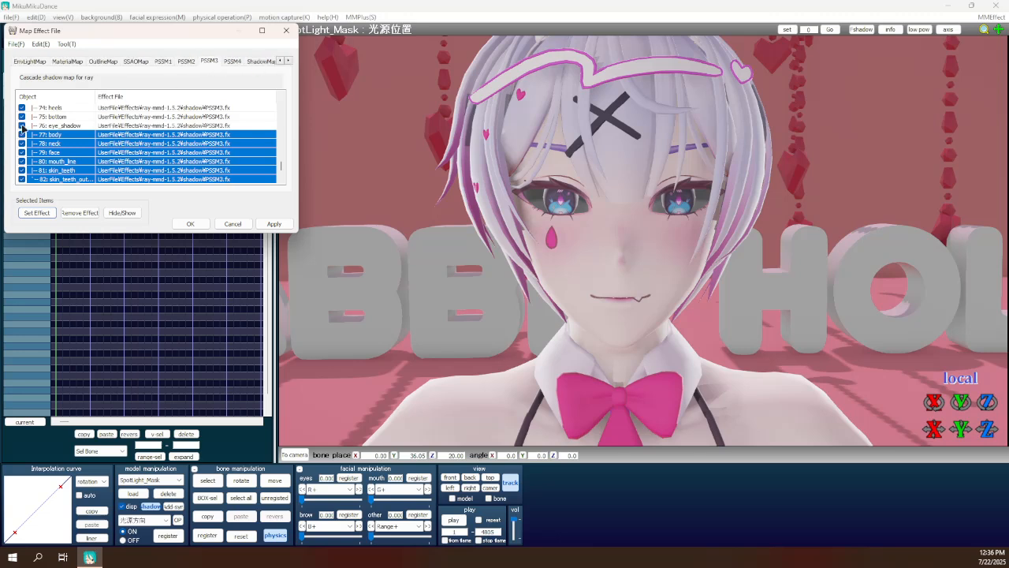
click(233, 61)
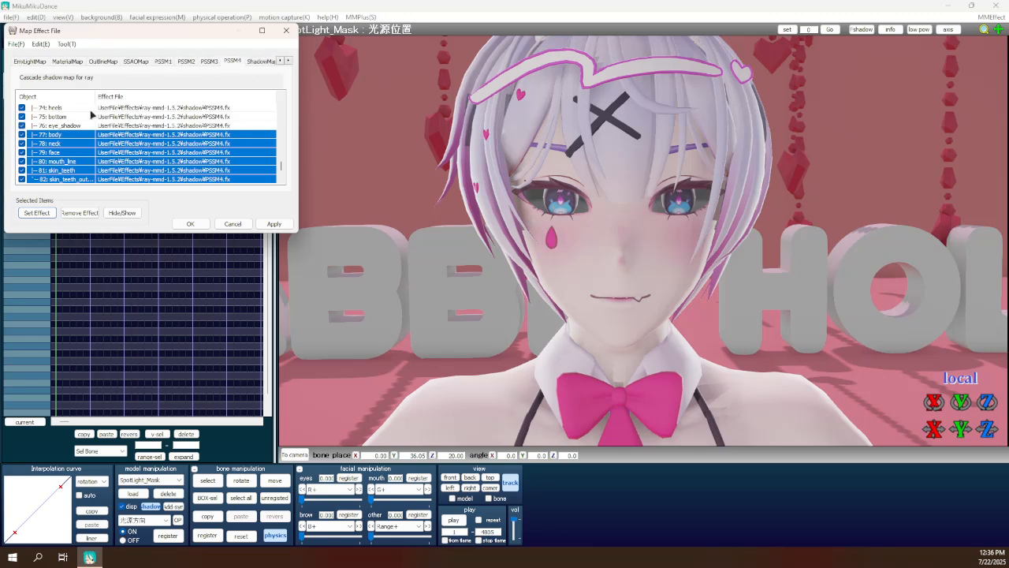
click(36, 213)
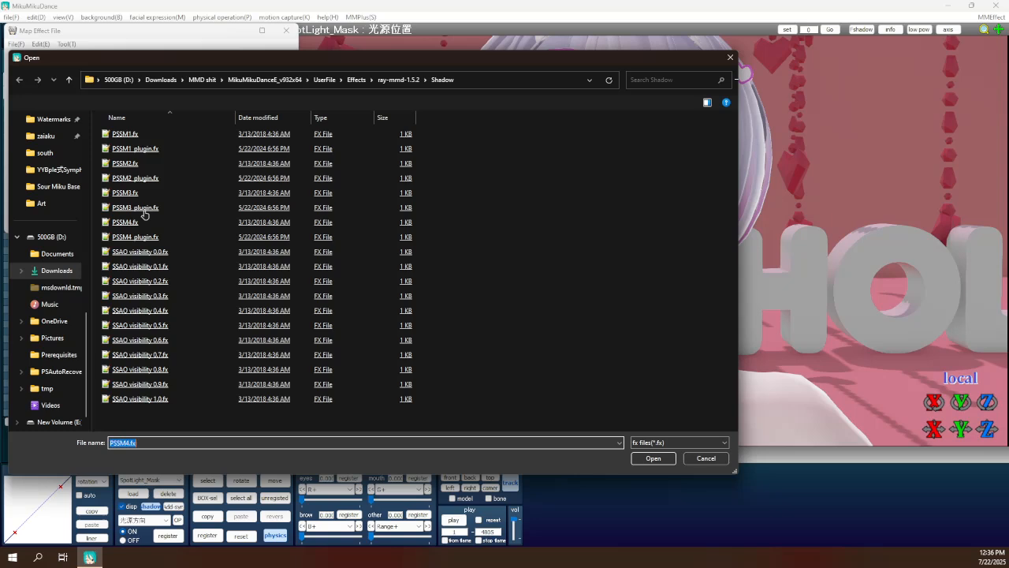
click(396, 81)
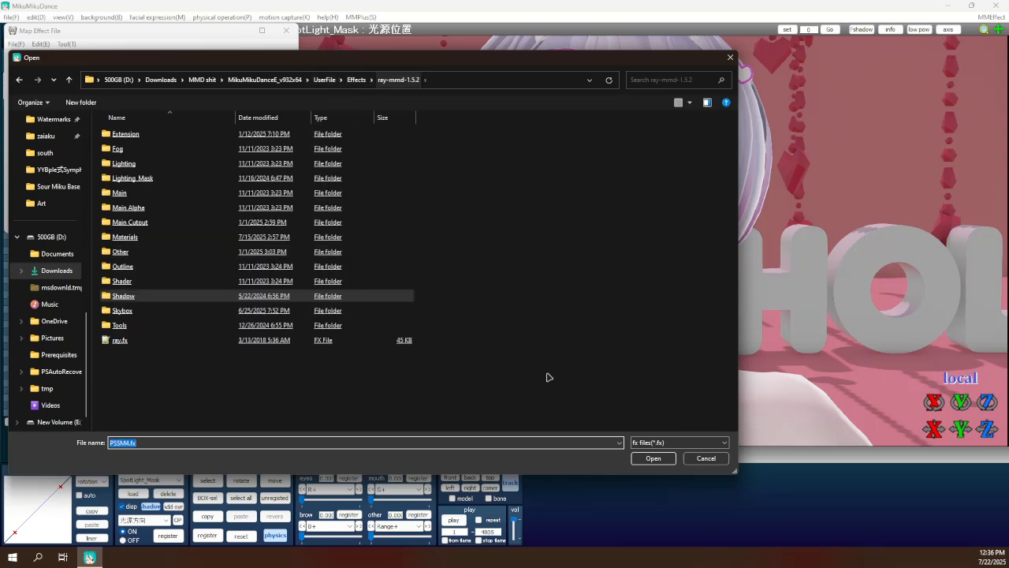
click(711, 460)
Assign material_skin_body.fx from the ray-mmd Materials skincontroller2_1 folder to the selected skin materials in the MaterialMap, and copy the folder's path.
click(67, 62)
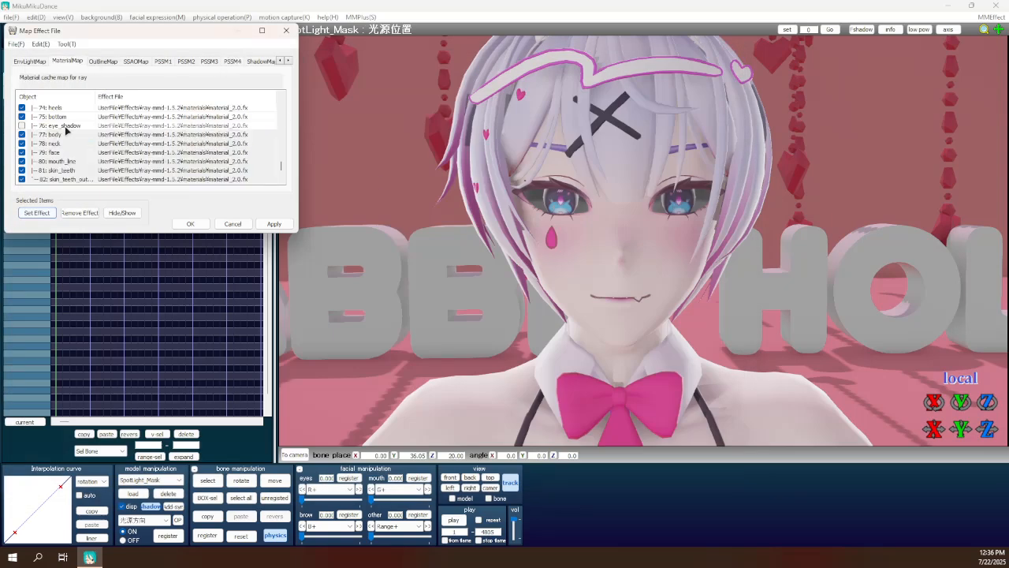
click(37, 213)
scroll(183, 280, down, 3)
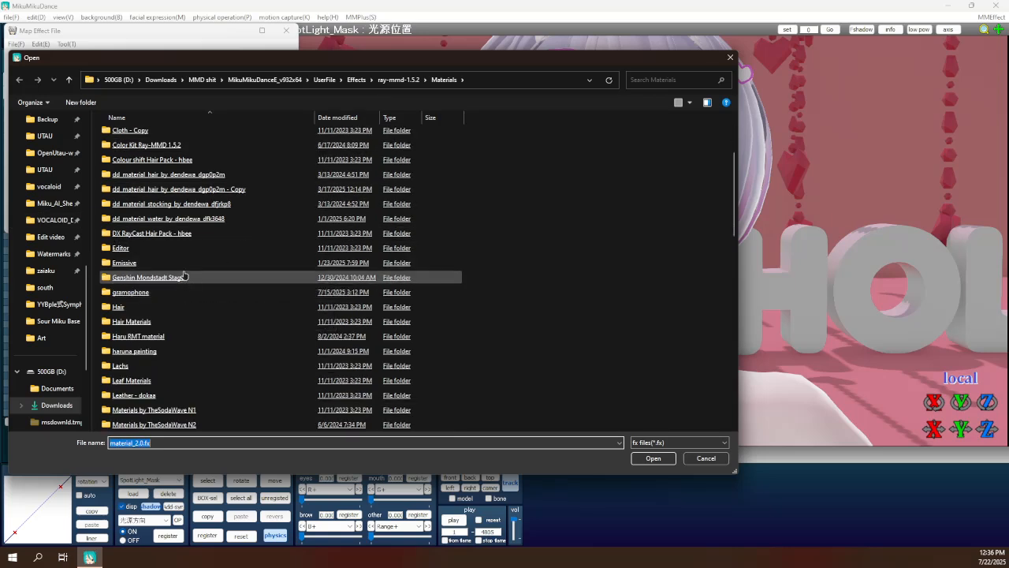
scroll(183, 277, down, 12)
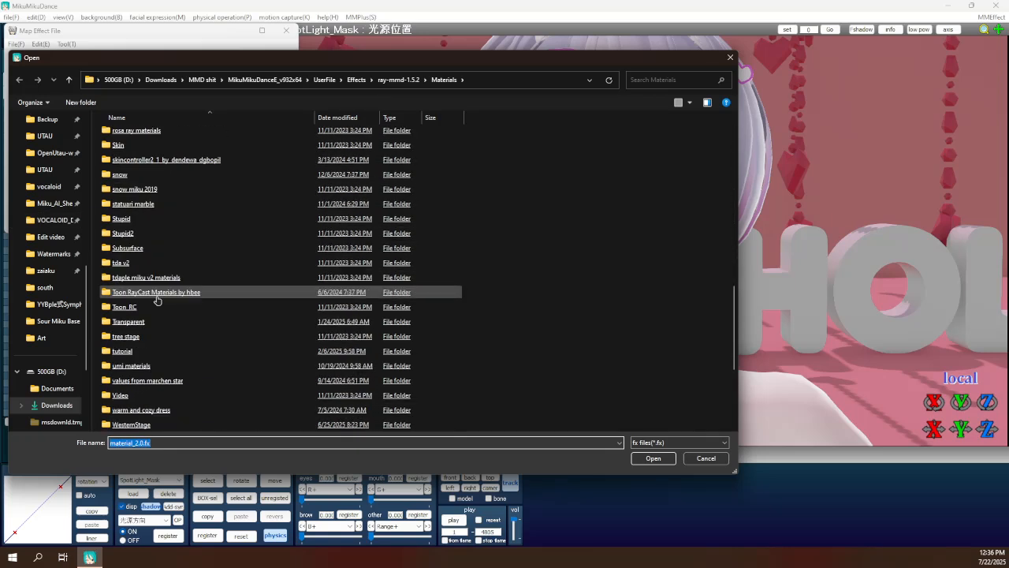
scroll(161, 288, down, 2)
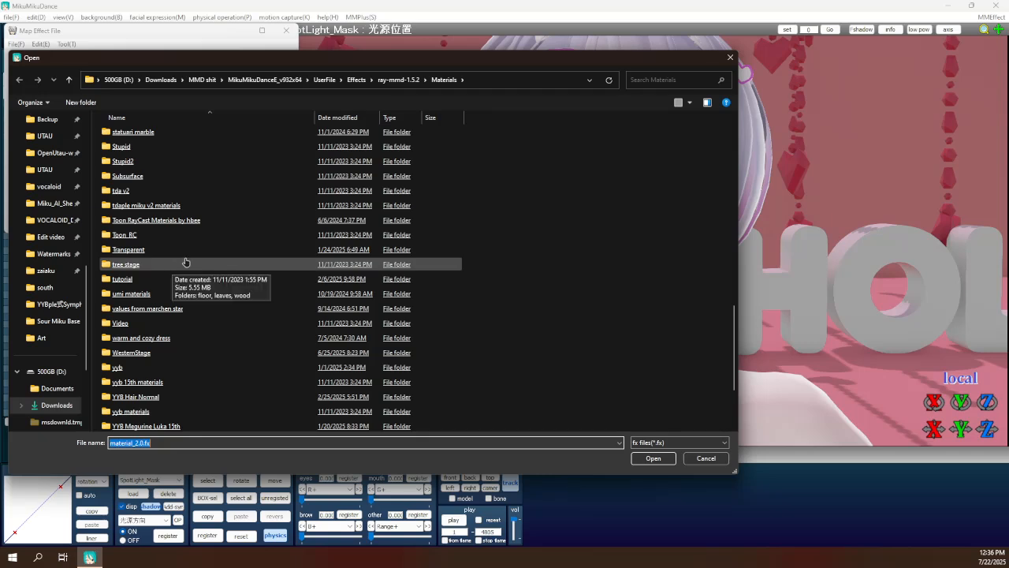
scroll(186, 262, up, 12)
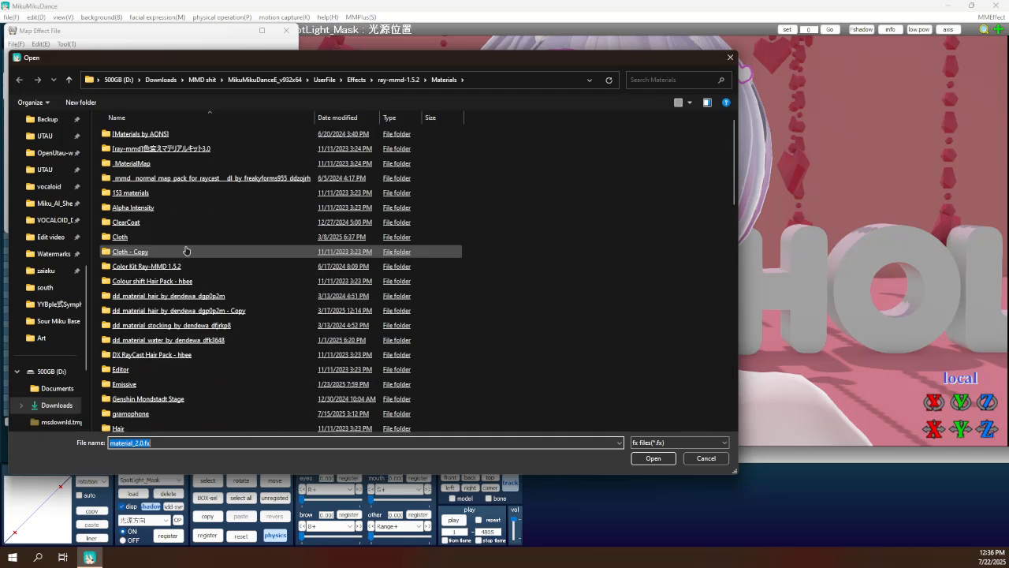
scroll(186, 251, down, 1)
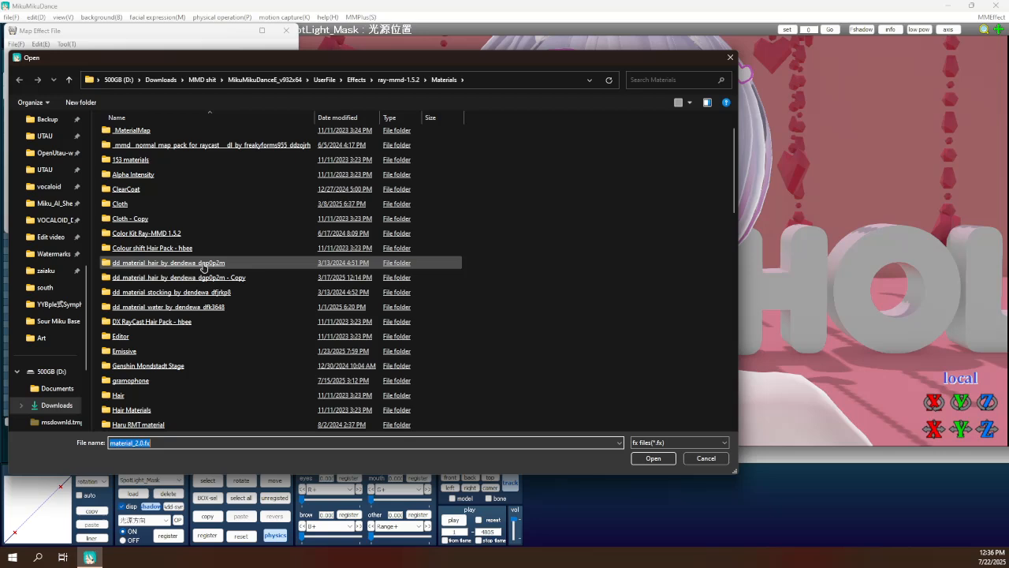
scroll(201, 266, down, 3)
scroll(202, 265, down, 6)
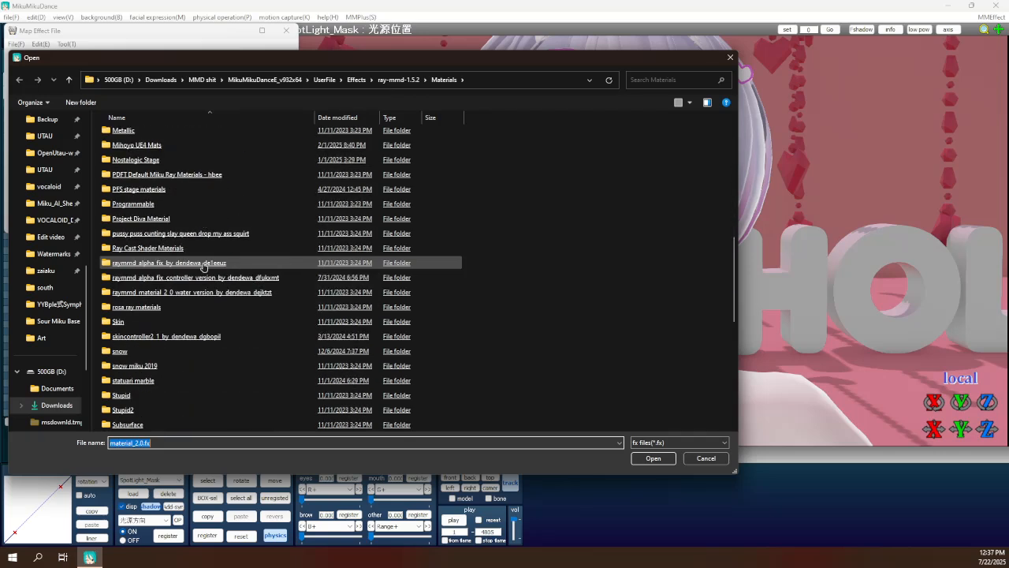
double_click(169, 337)
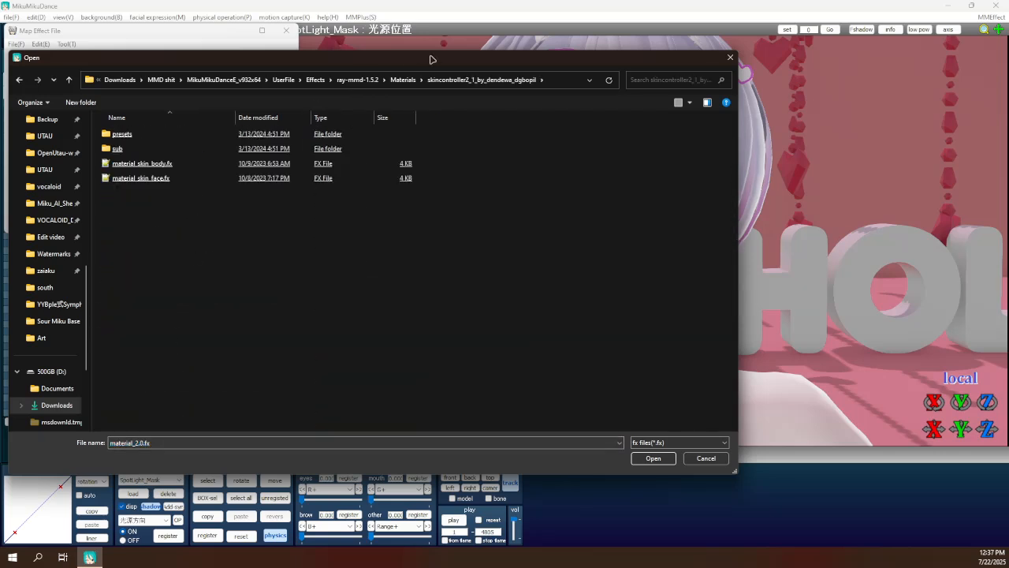
click(566, 79)
key(ctrl+c)
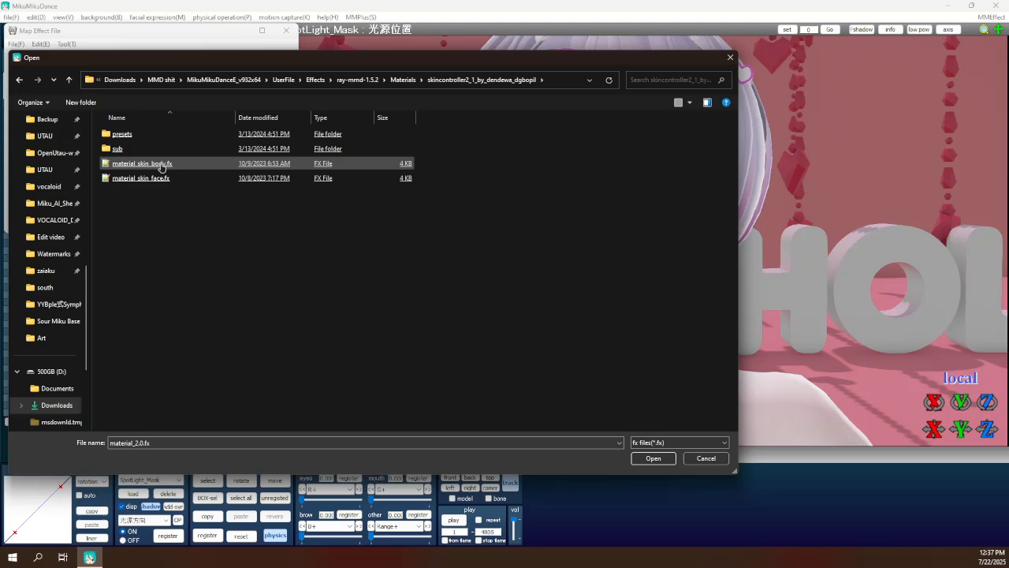
double_click(161, 166)
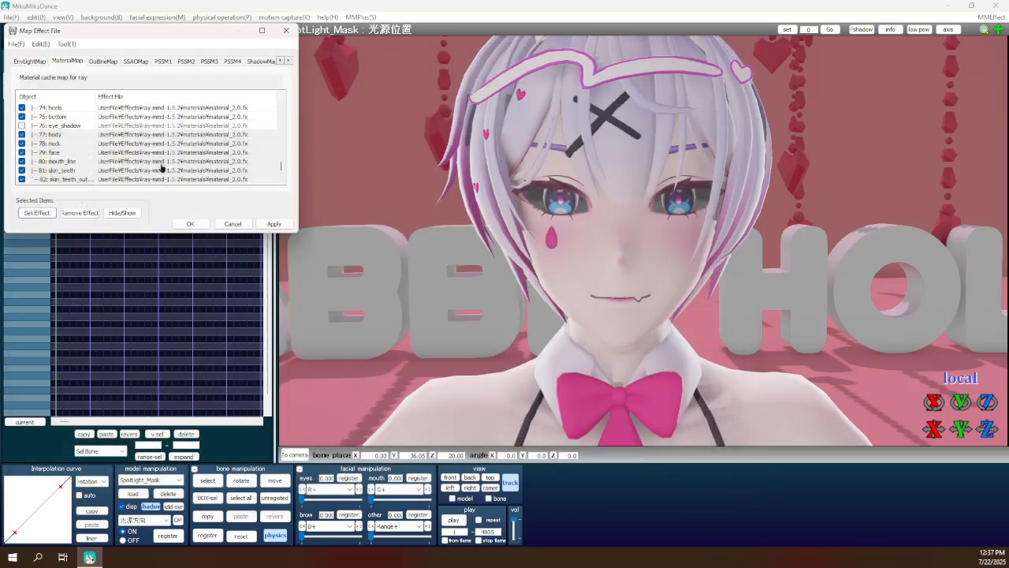
Select the character's materials from 79: face onward in the MaterialMap and open the effect file selection for them.
click(70, 154)
scroll(92, 163, down, 1)
shift+click(64, 153)
click(40, 210)
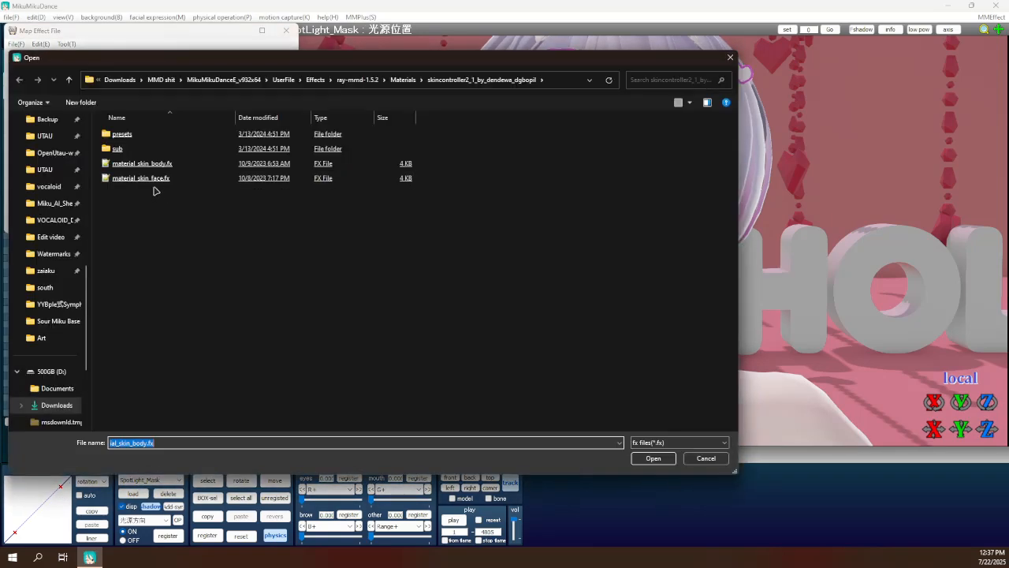
Assign material_skin_face.fx to the selected material and apply the effect mapping.
double_click(161, 181)
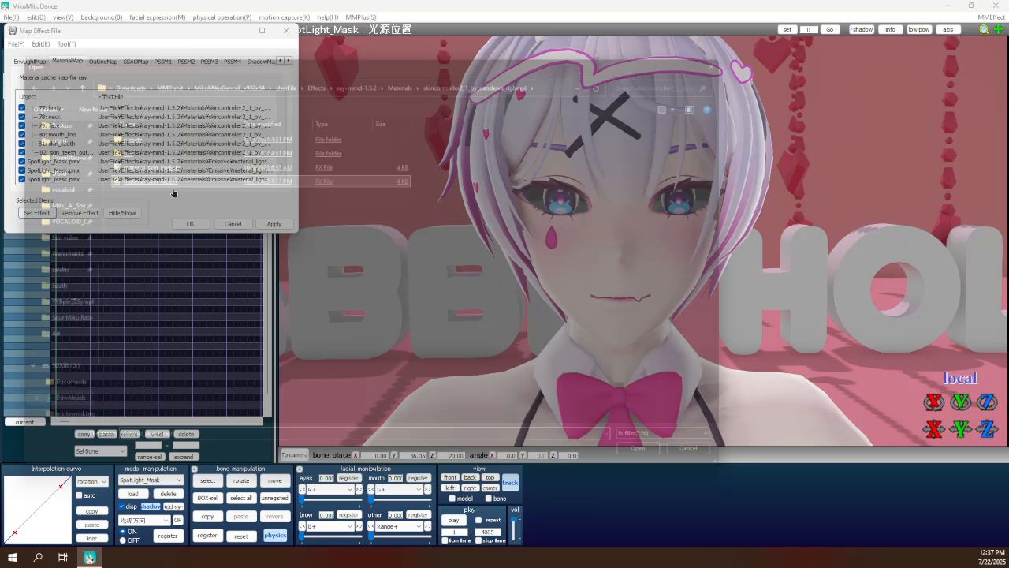
click(276, 224)
click(202, 225)
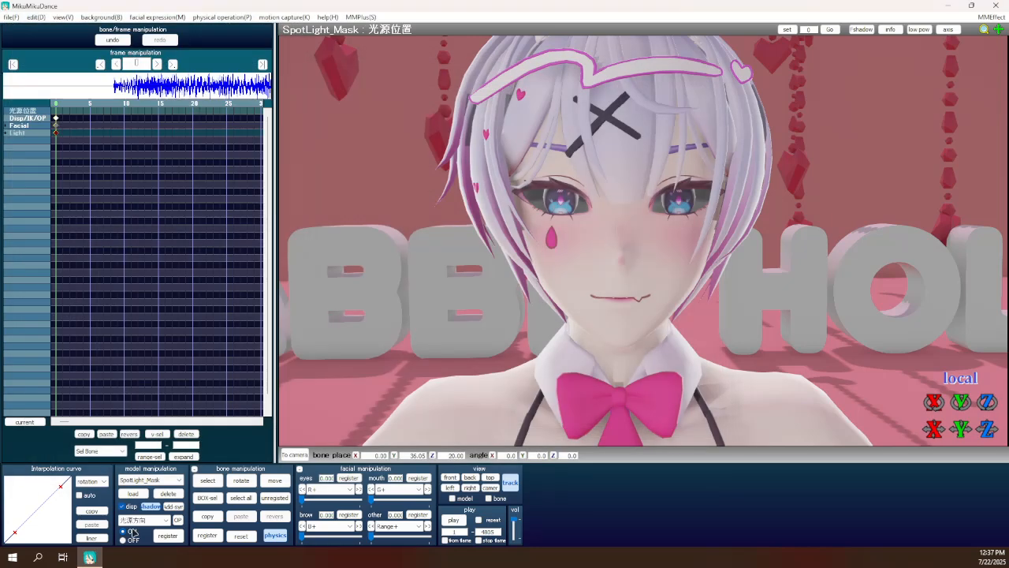
Load the material_skin_body.pmx controller model from the skincontroller2_1_by_dendewa_dgbopil materials folder.
click(135, 494)
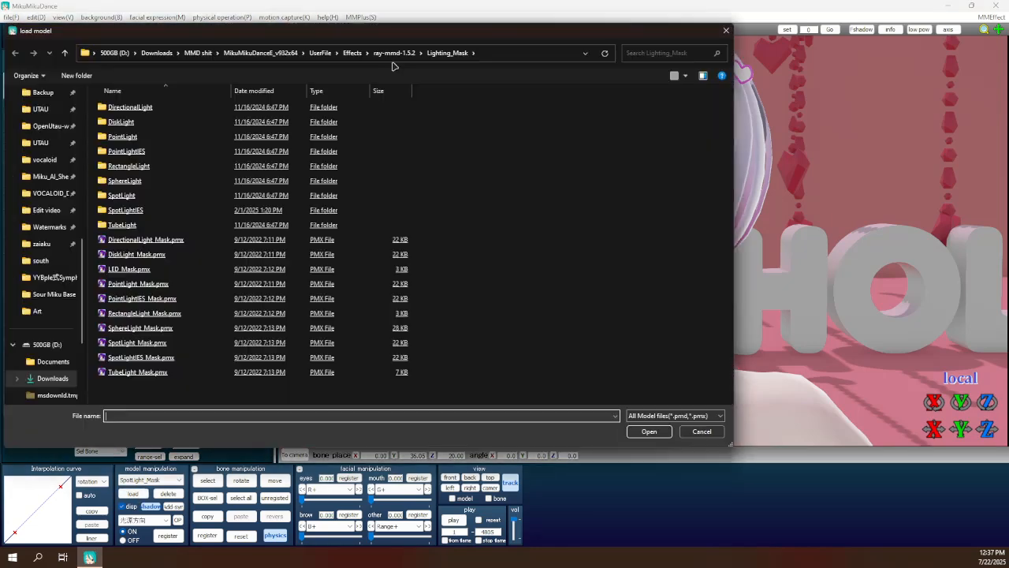
click(501, 58)
key(ctrl+v)
key(Return)
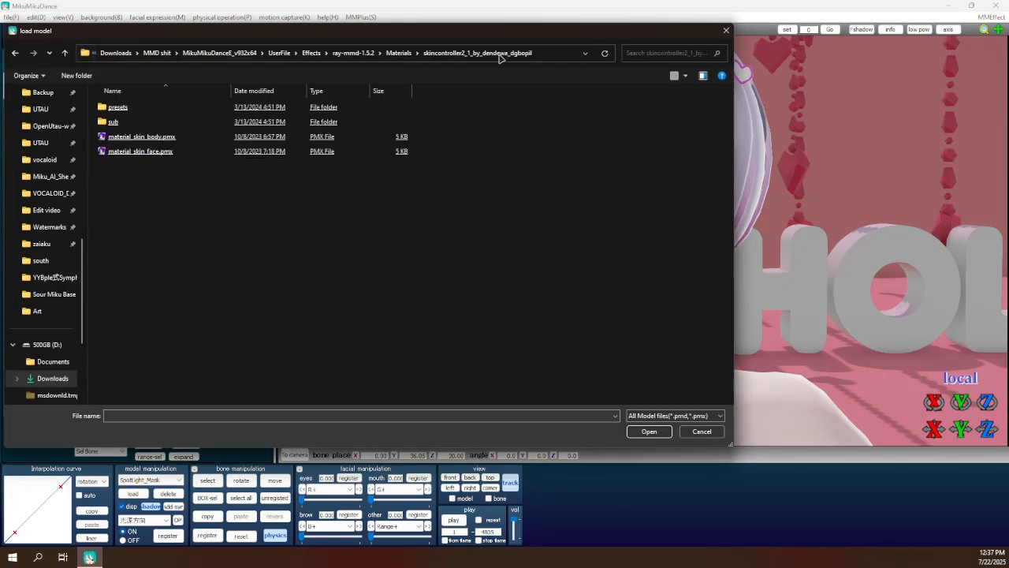
click(149, 141)
click(488, 308)
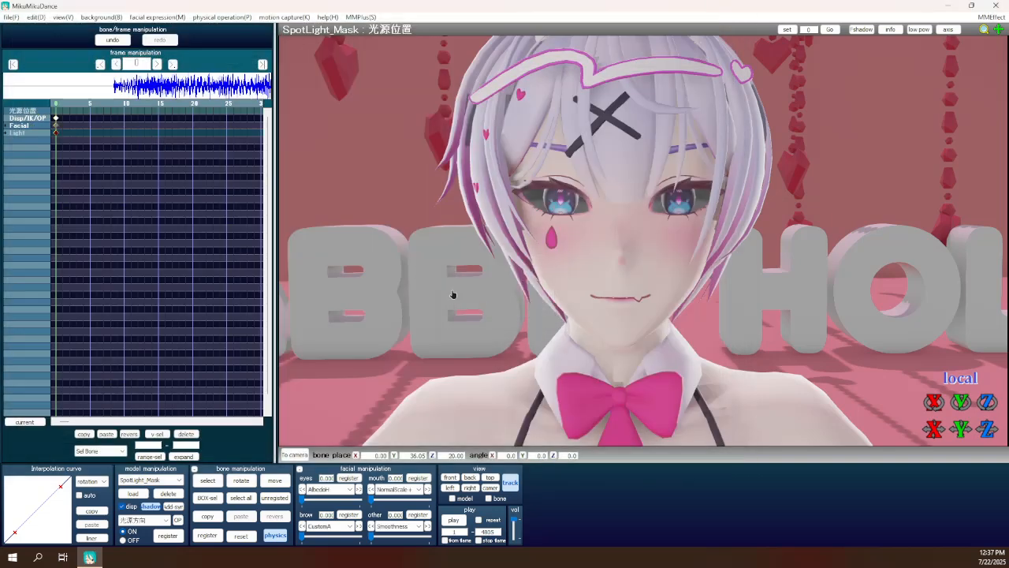
Load the material_skin_body.vmd motion from the Light Skin Base preset folder onto the body skin controller.
click(11, 17)
click(87, 135)
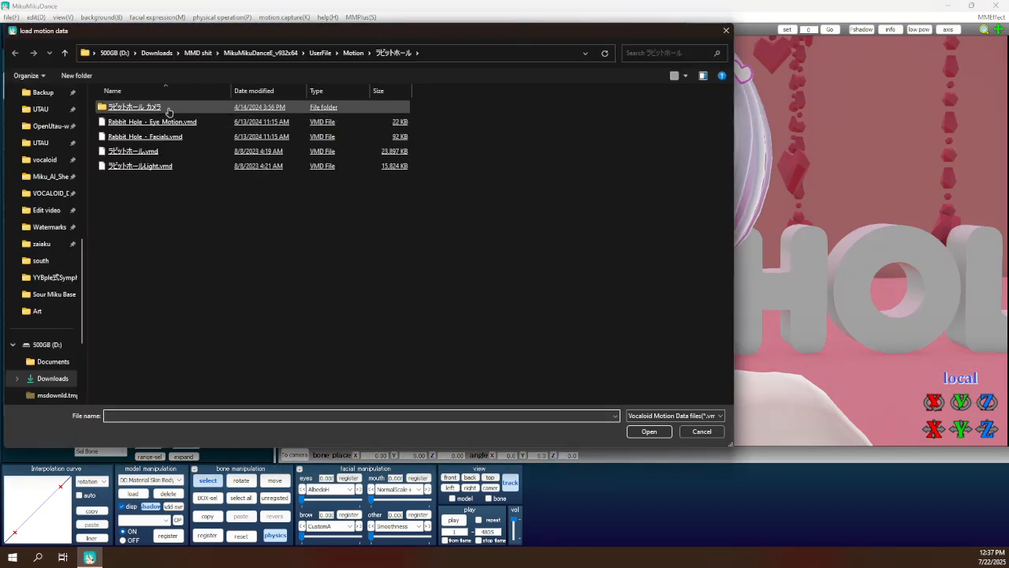
click(512, 50)
key(ctrl+v)
key(Return)
double_click(141, 111)
double_click(143, 122)
double_click(142, 107)
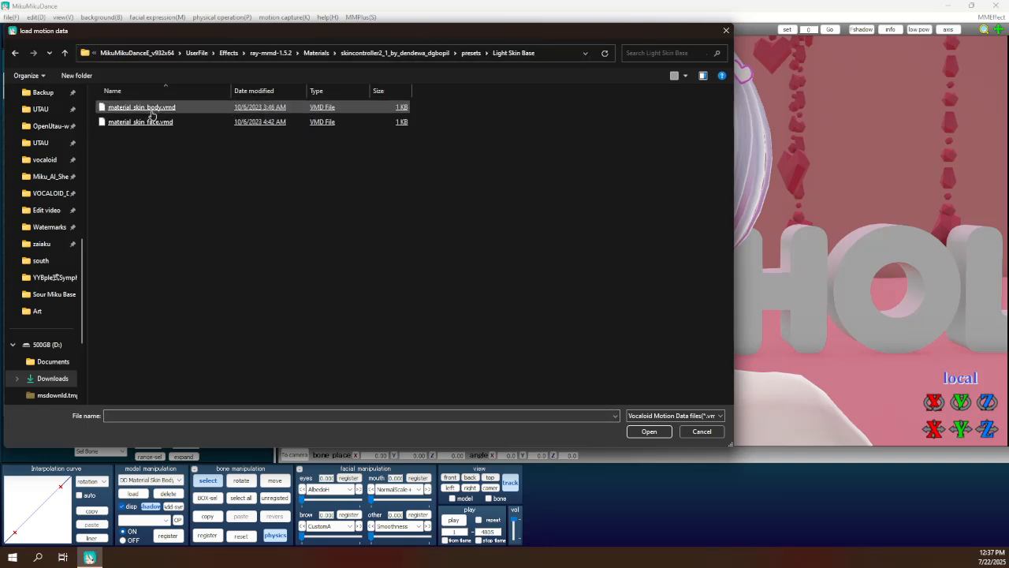
click(522, 301)
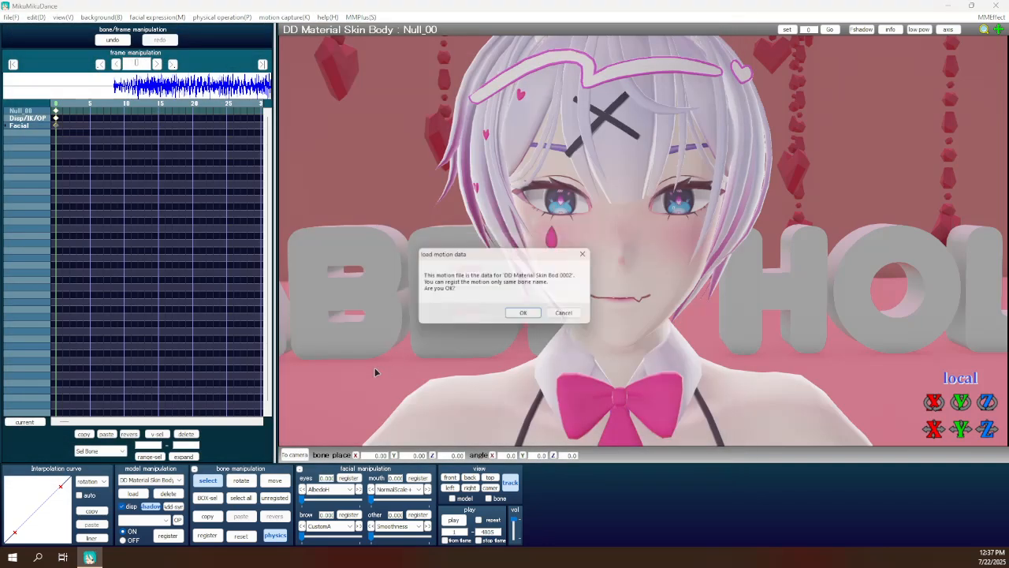
click(514, 314)
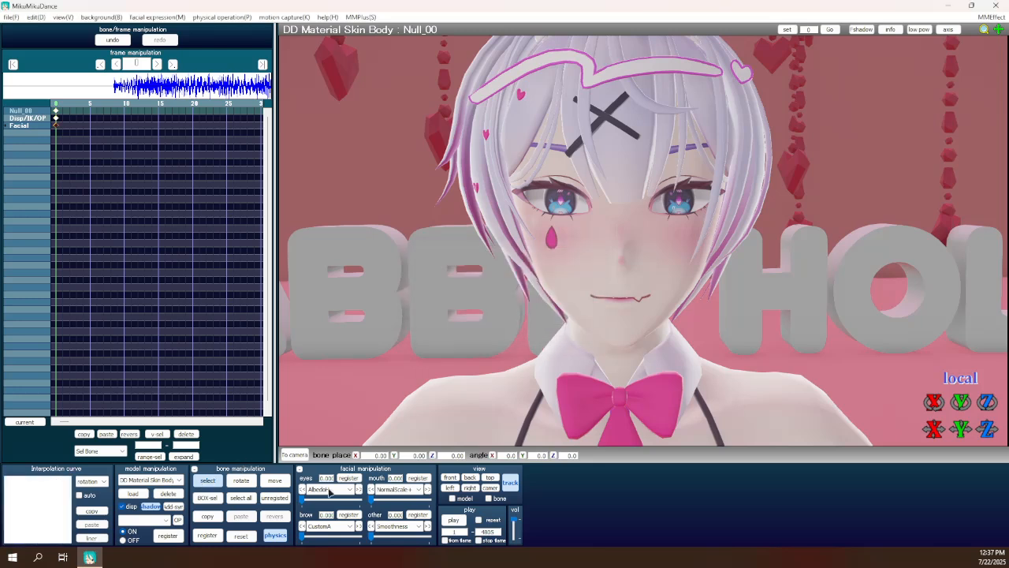
Set the SkinShading morph of the body skin controller to 1.00.
click(331, 526)
click(335, 510)
click(305, 537)
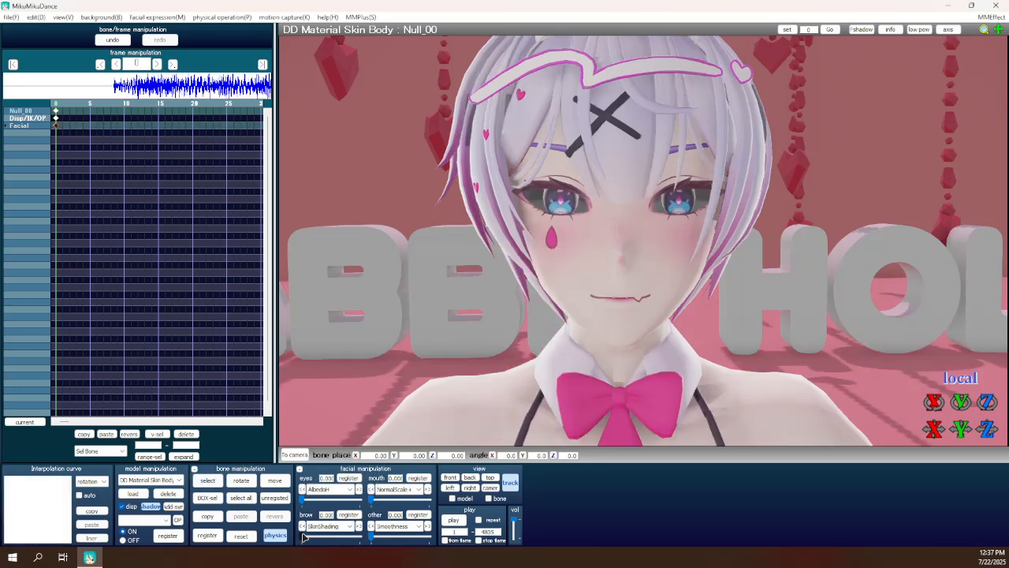
scroll(369, 415, down, 5)
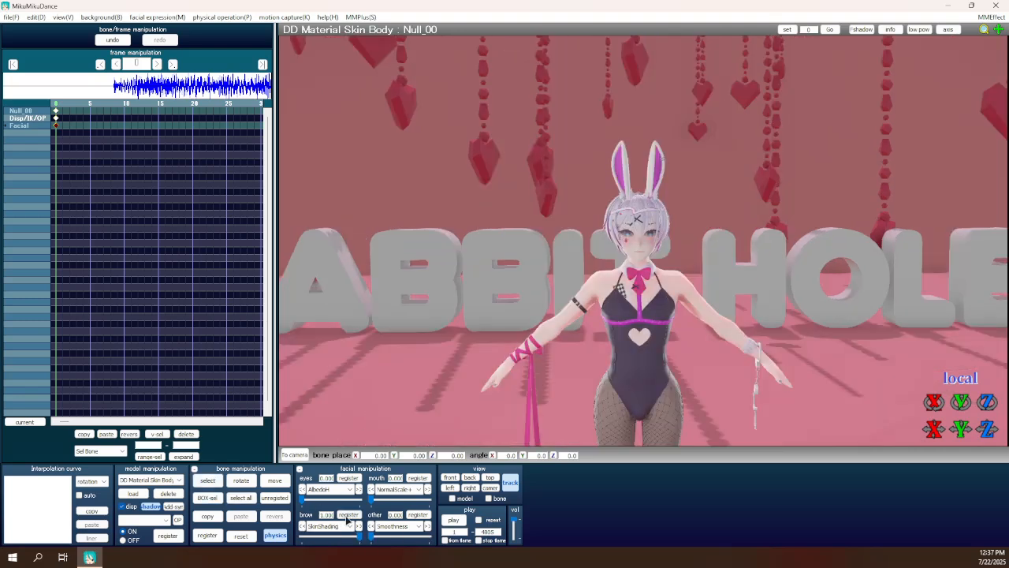
scroll(454, 330, up, 5)
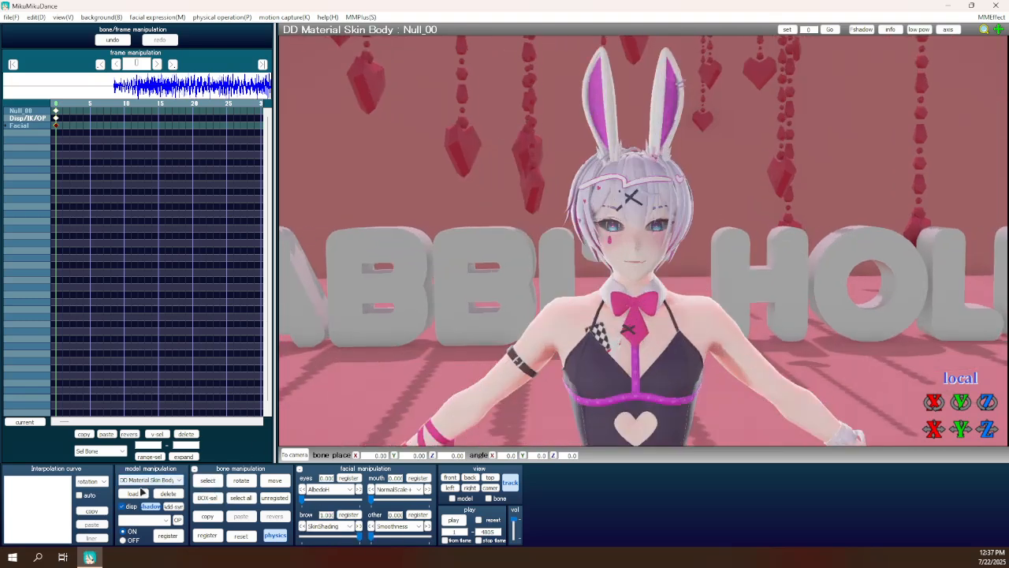
Load the material_skin_face.pmx controller model from the same skin controller folder.
click(136, 494)
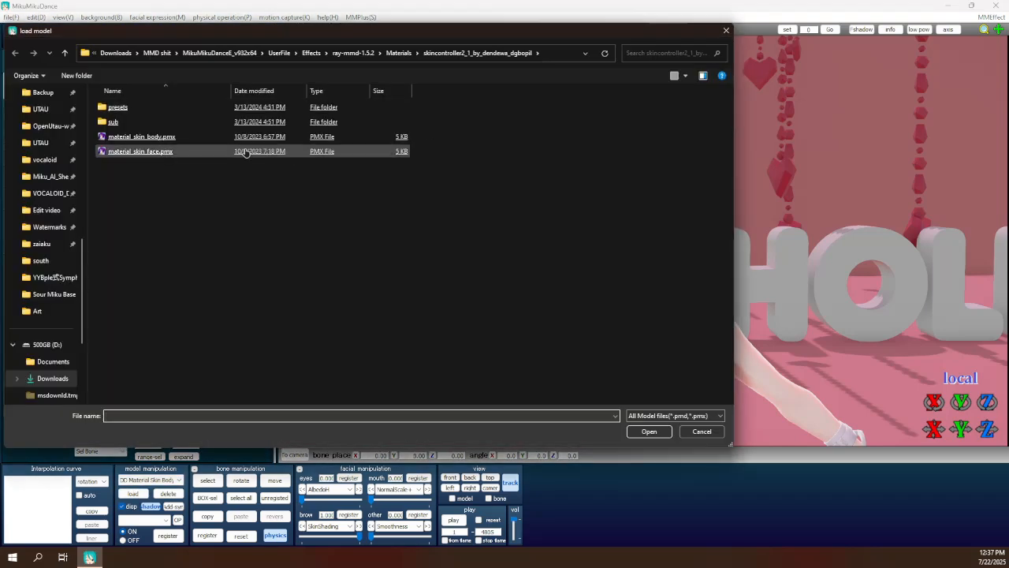
double_click(239, 151)
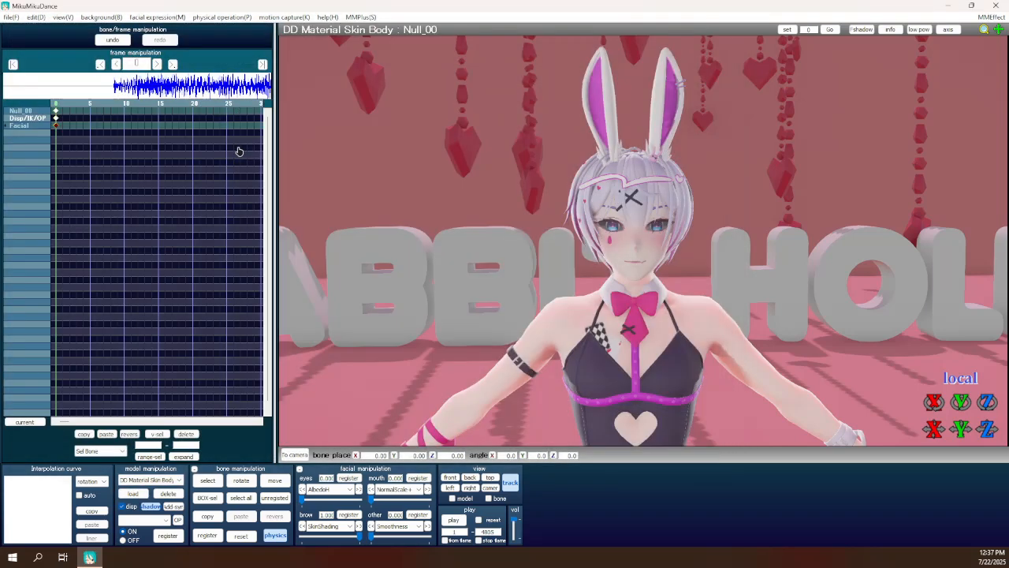
click(487, 310)
click(210, 479)
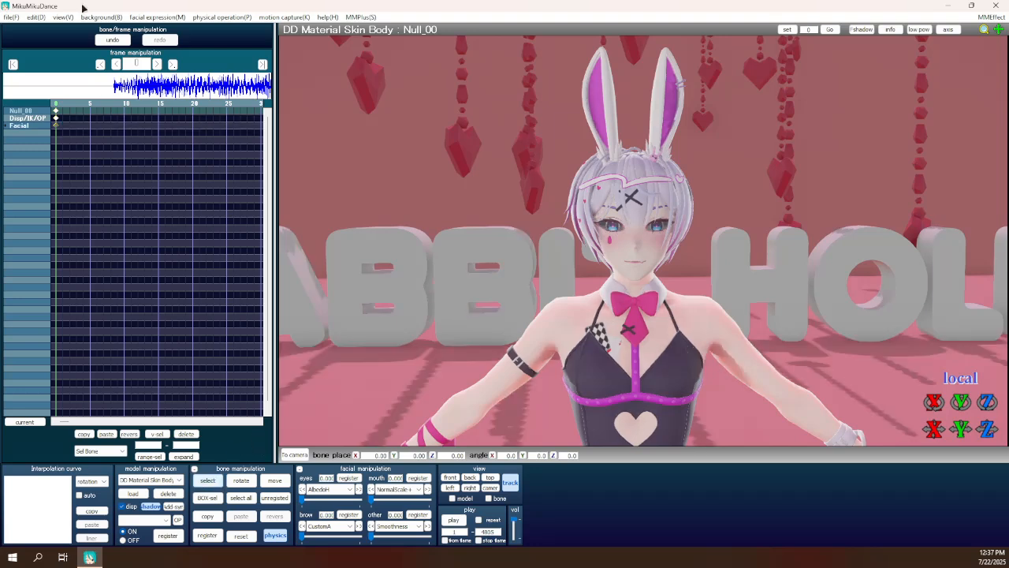
Load the material_skin_face.vmd motion from the Light Skin Base preset folder onto the face skin controller.
click(11, 17)
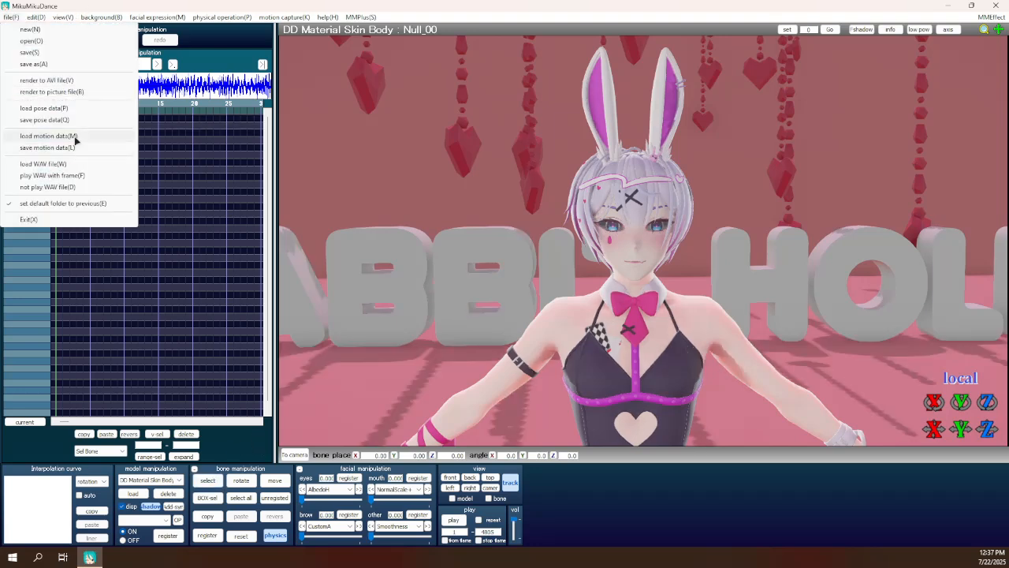
click(75, 138)
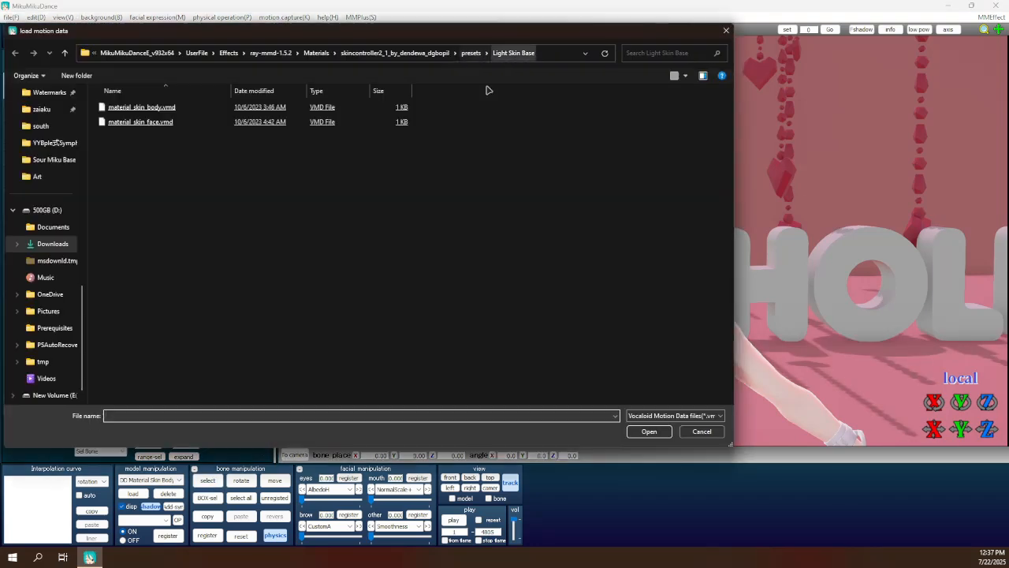
double_click(149, 122)
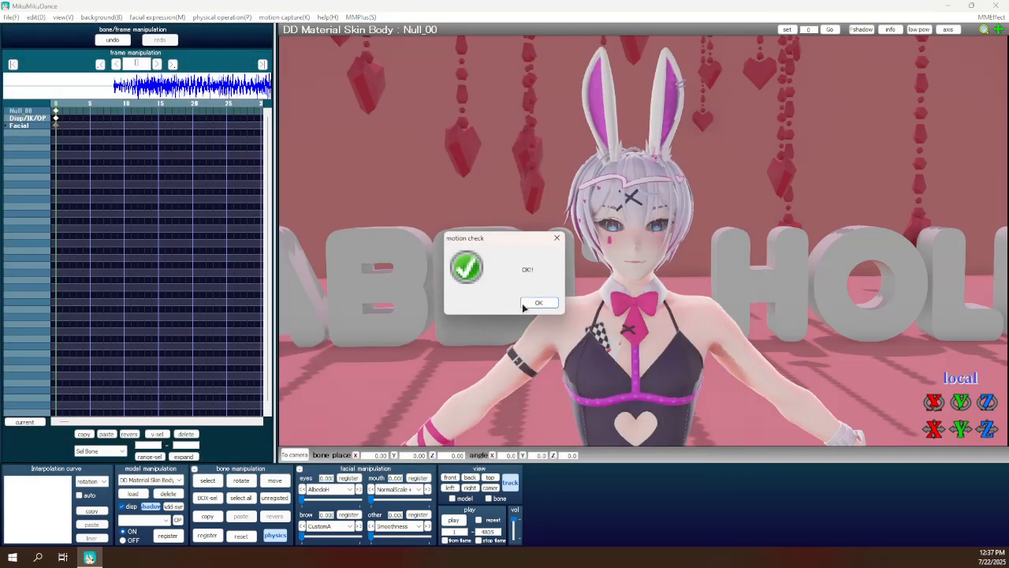
click(529, 301)
click(520, 314)
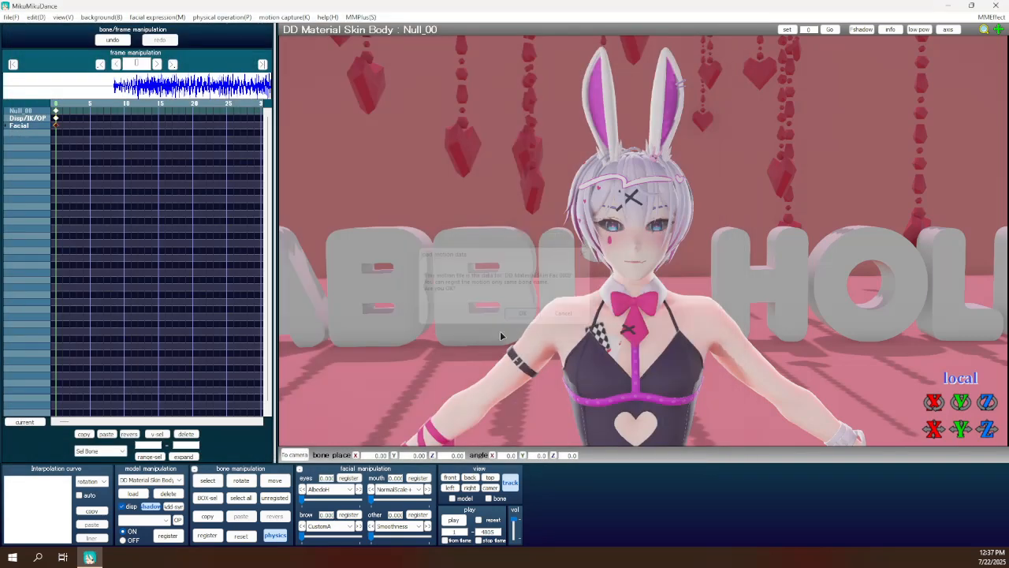
Set the SkinShading morph of the face skin controller to 1.00.
click(328, 526)
click(310, 535)
click(303, 538)
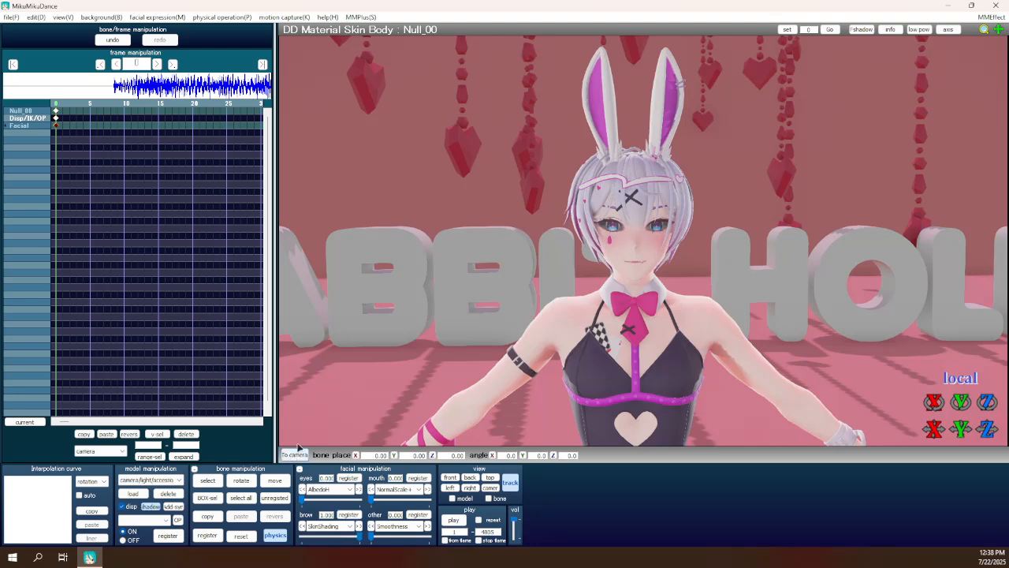
Switch to camera mode and select the model's bang and back hair materials, through 38: outer_backhair, in the MaterialMap effect mapping.
click(295, 455)
scroll(567, 363, up, 10)
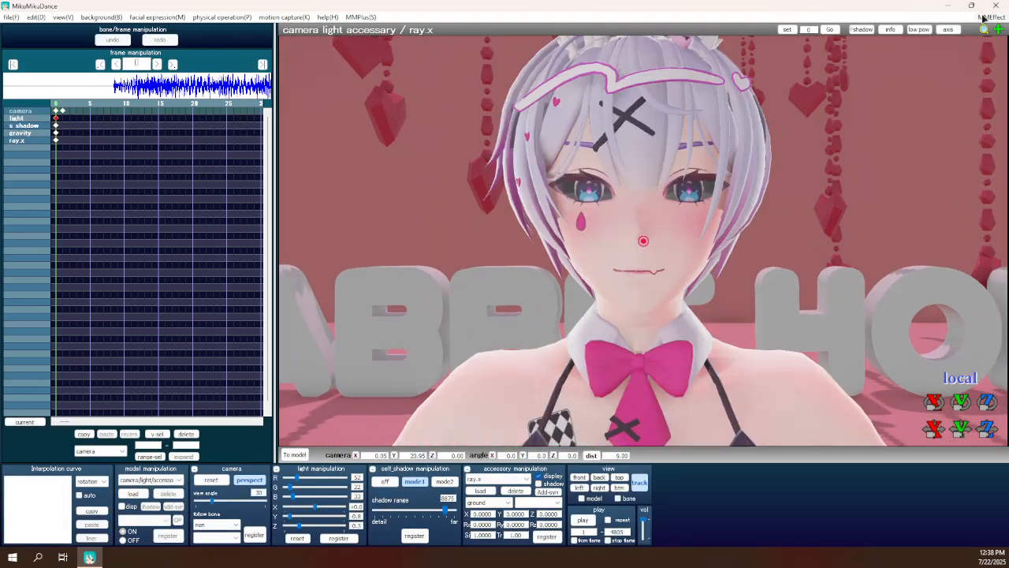
click(983, 17)
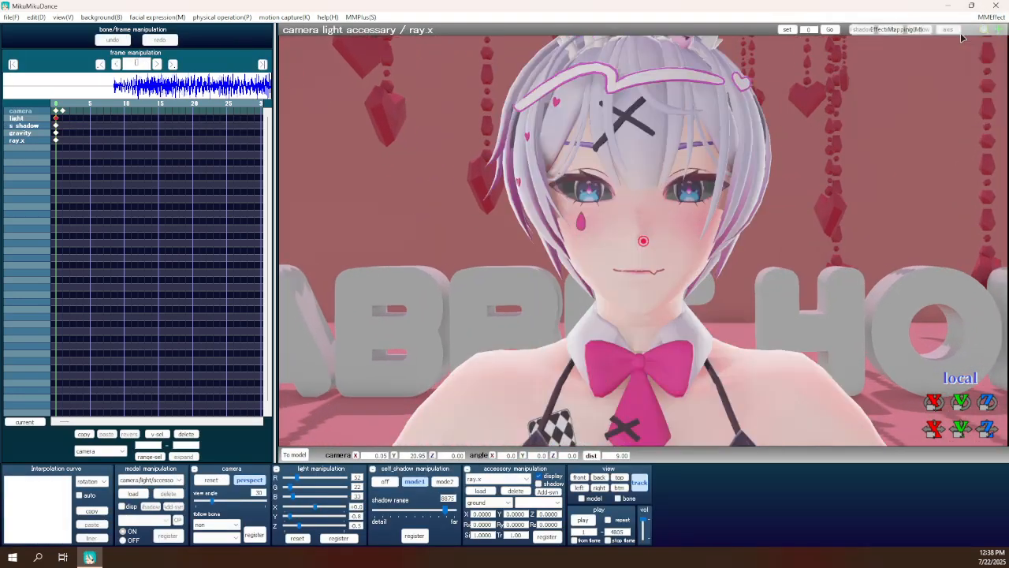
click(948, 32)
click(145, 61)
scroll(100, 129, down, 8)
click(76, 143)
scroll(103, 150, down, 3)
scroll(104, 147, down, 1)
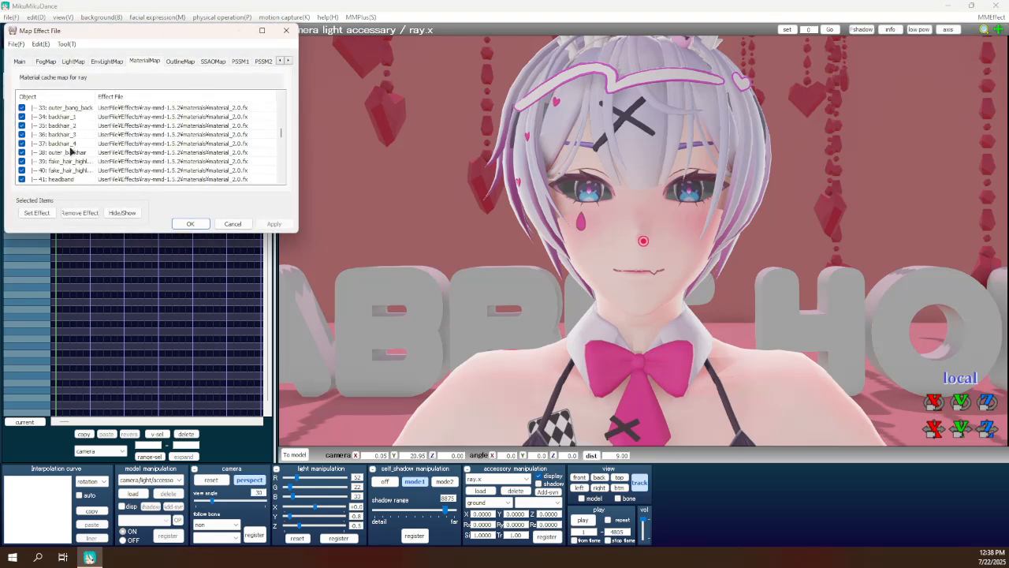
shift+click(93, 160)
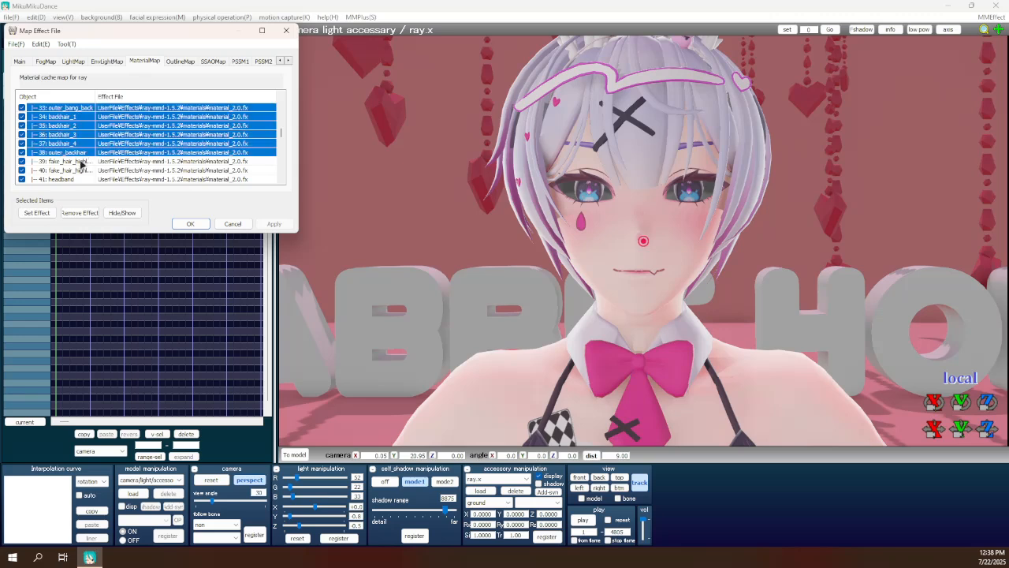
scroll(81, 163, up, 1)
click(23, 139)
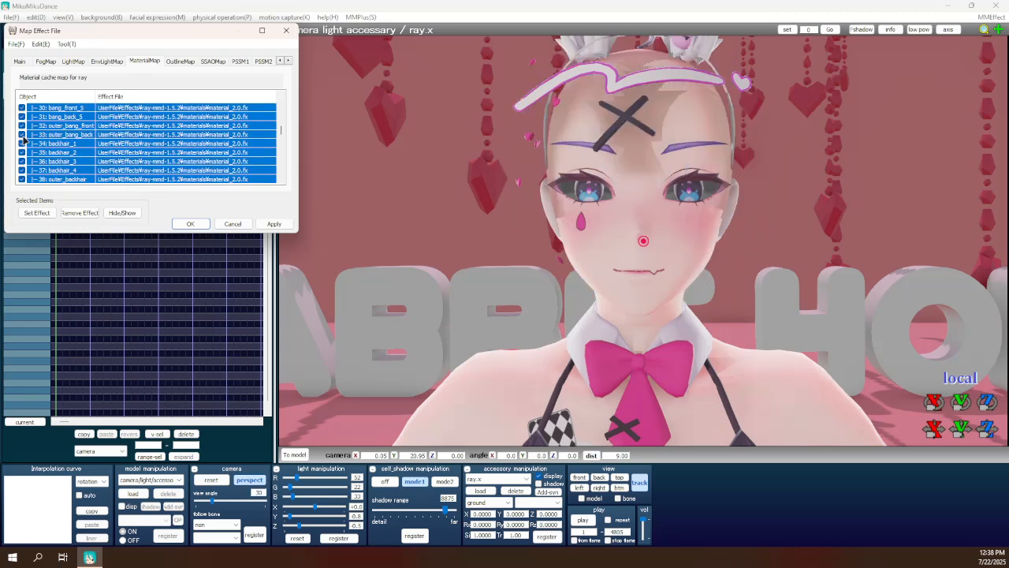
Assign Hair.fx from the TDAple式Haruna ray materials (hk edit only) Haruna folder to the selected hair materials.
click(36, 213)
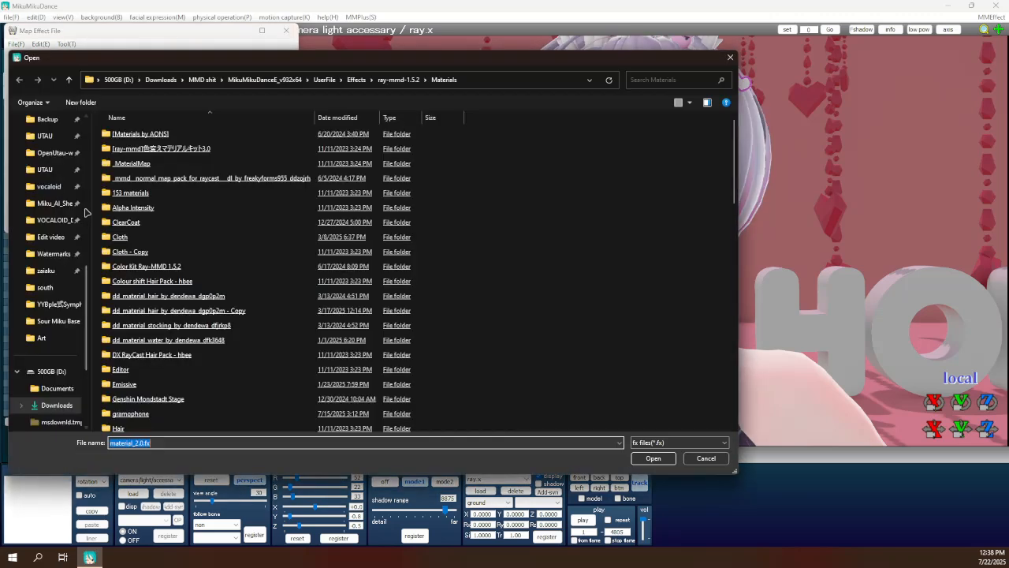
scroll(173, 256, down, 2)
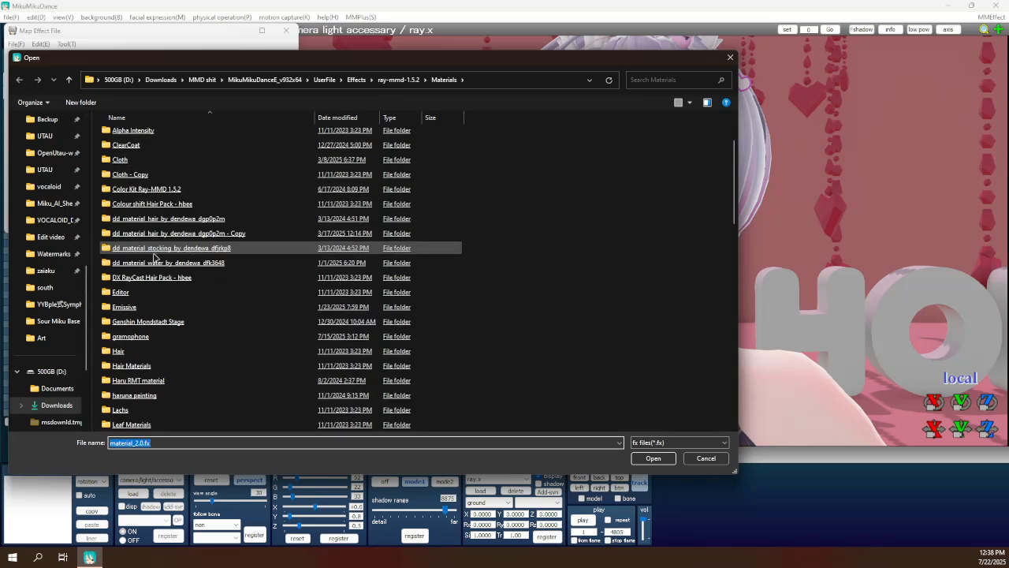
scroll(48, 270, up, 3)
click(48, 236)
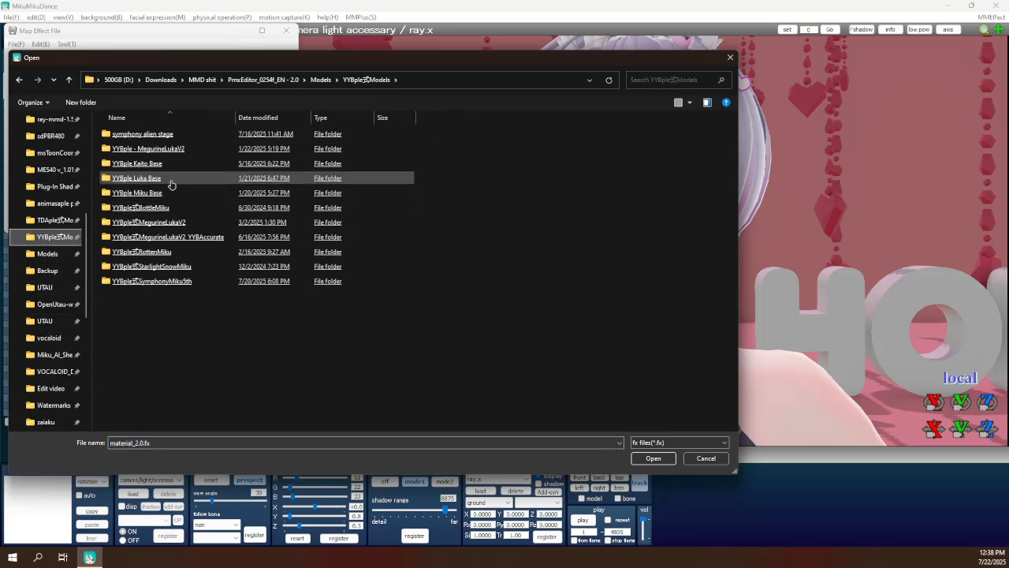
click(63, 221)
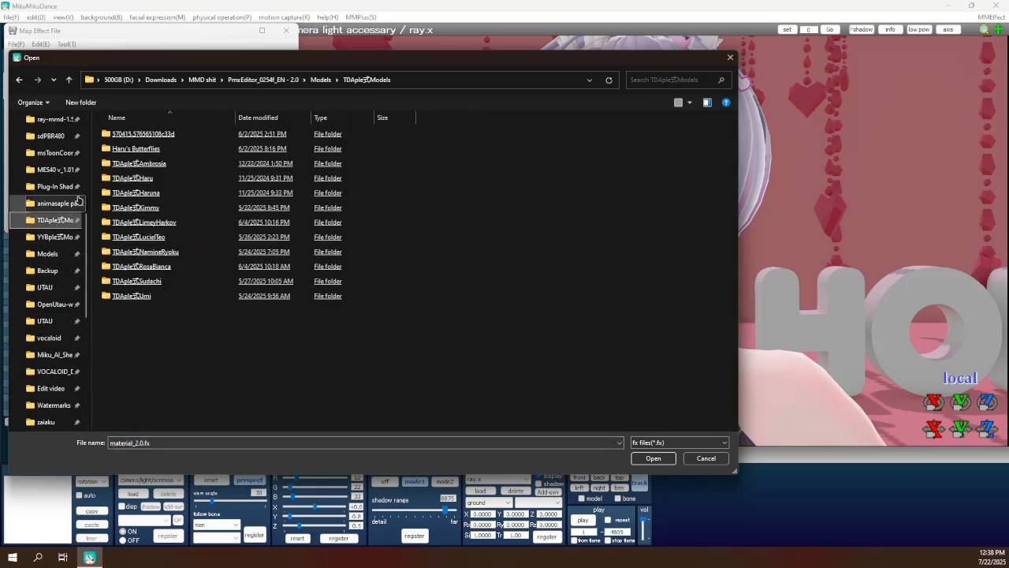
double_click(167, 193)
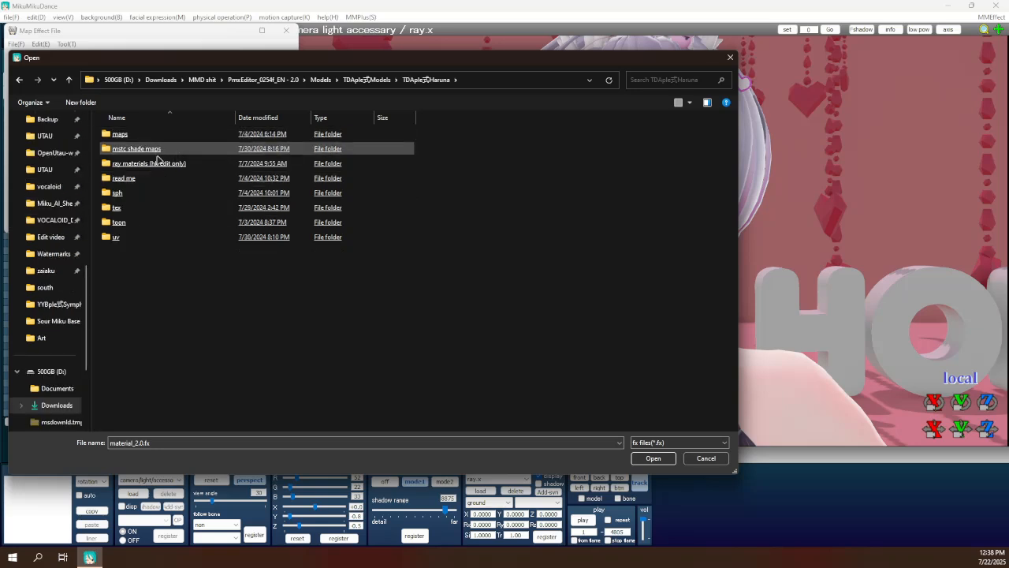
double_click(157, 163)
double_click(149, 135)
double_click(149, 136)
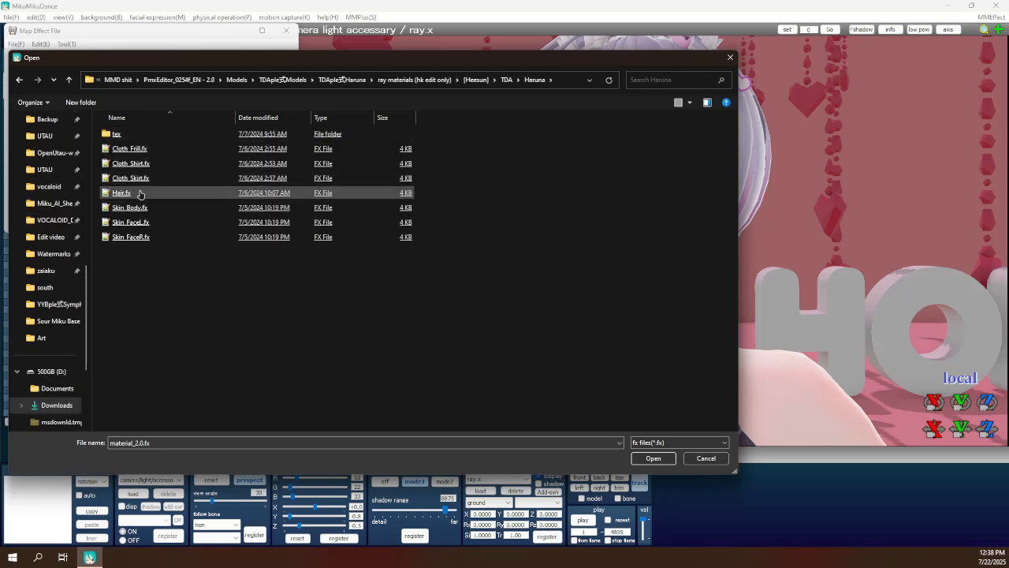
double_click(136, 193)
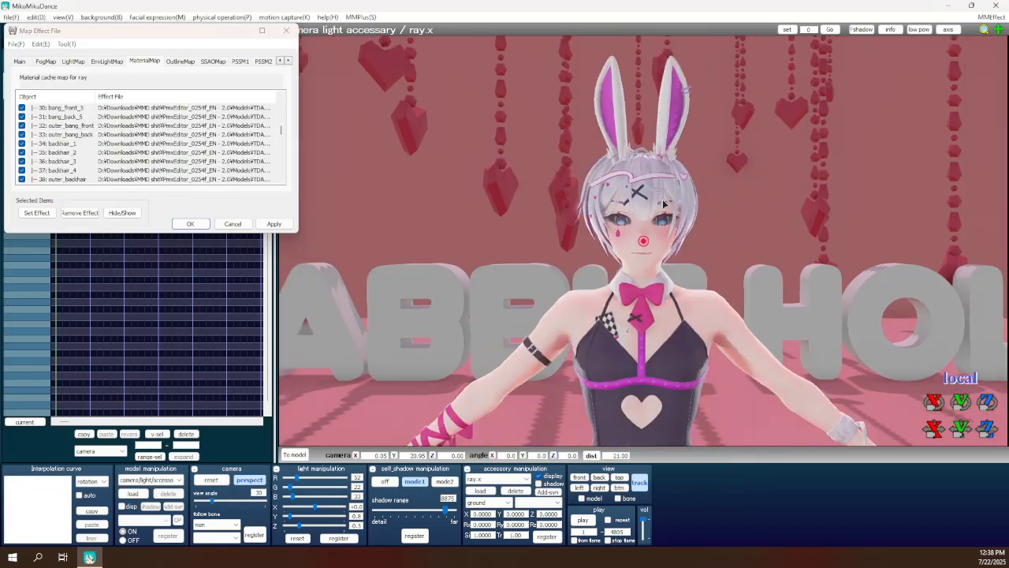
right_drag(666, 180, 656, 206)
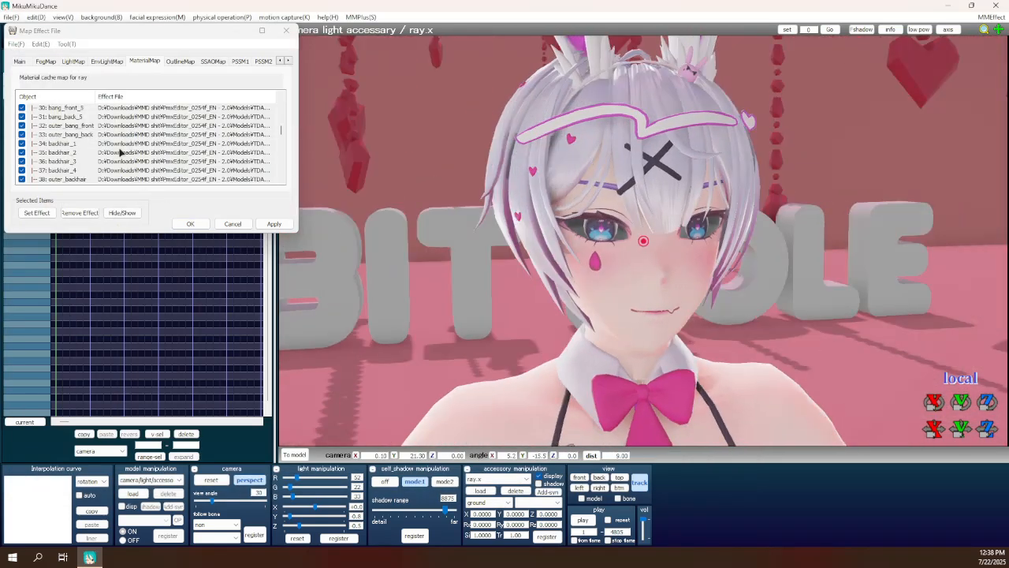
For the 7: sclera material's effect file, browse to the ray materials folder of the YYBple式StarlightSnowMiku model.
scroll(116, 152, up, 7)
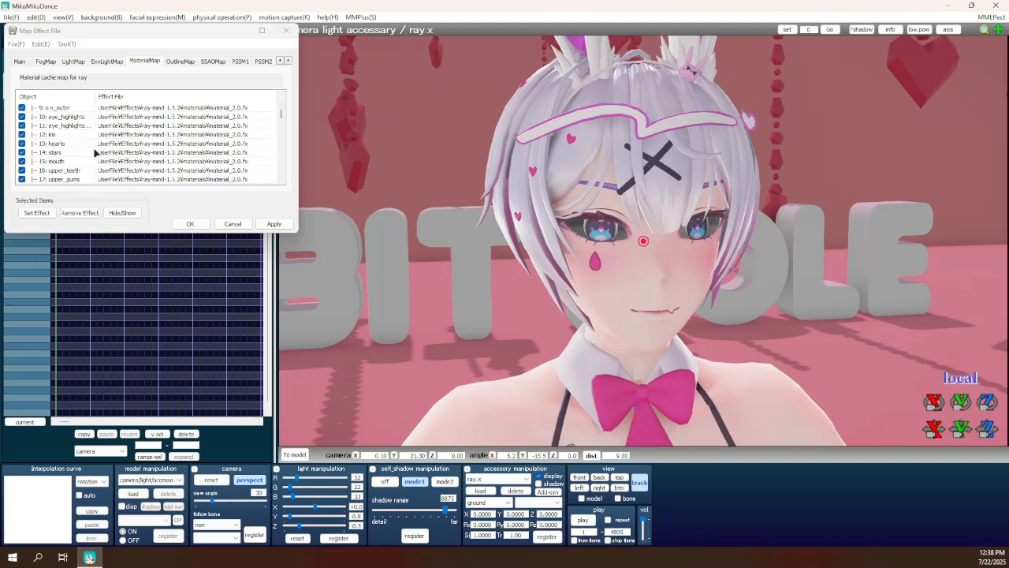
scroll(63, 137, up, 1)
double_click(67, 117)
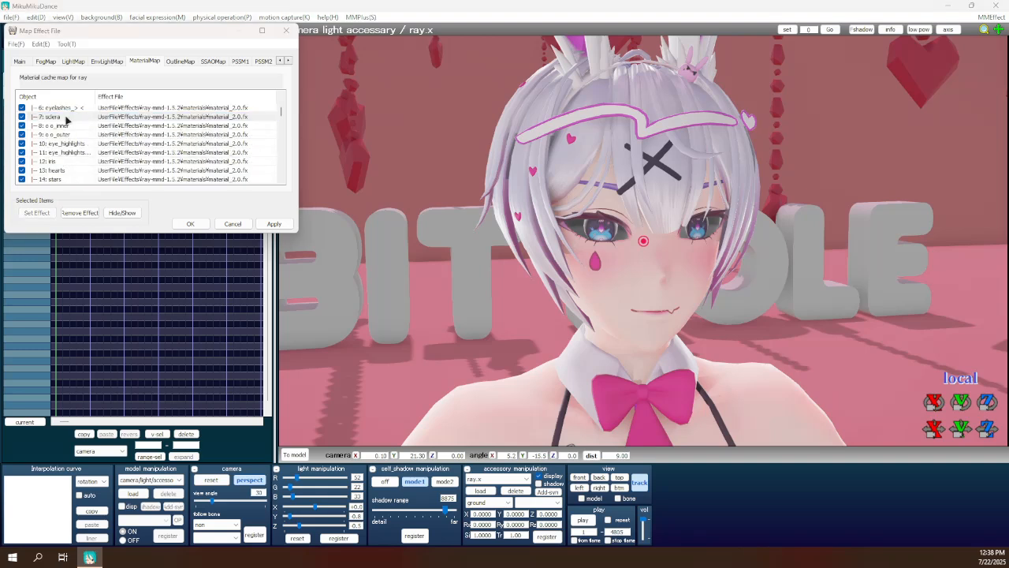
scroll(47, 221, up, 10)
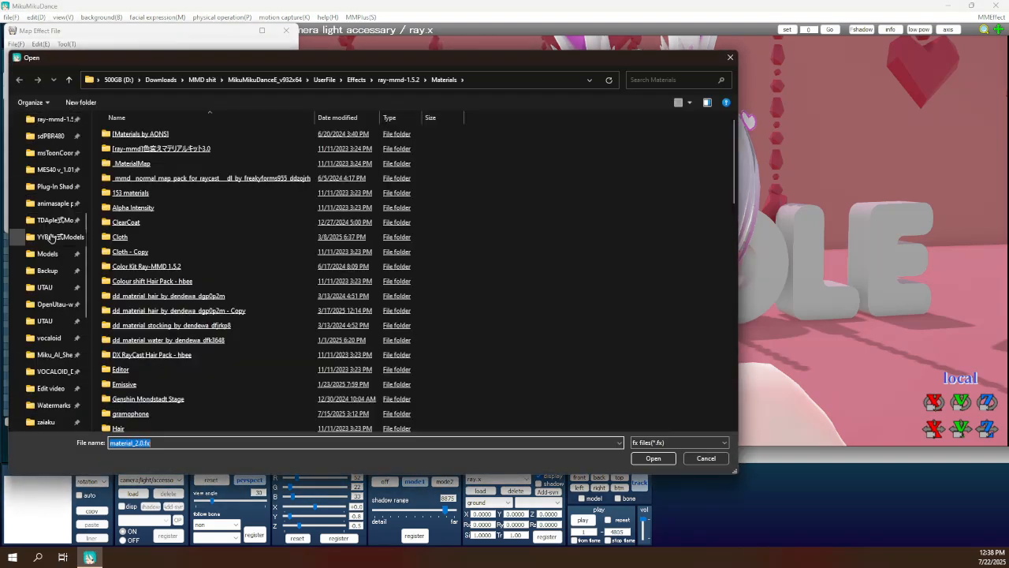
scroll(54, 261, down, 1)
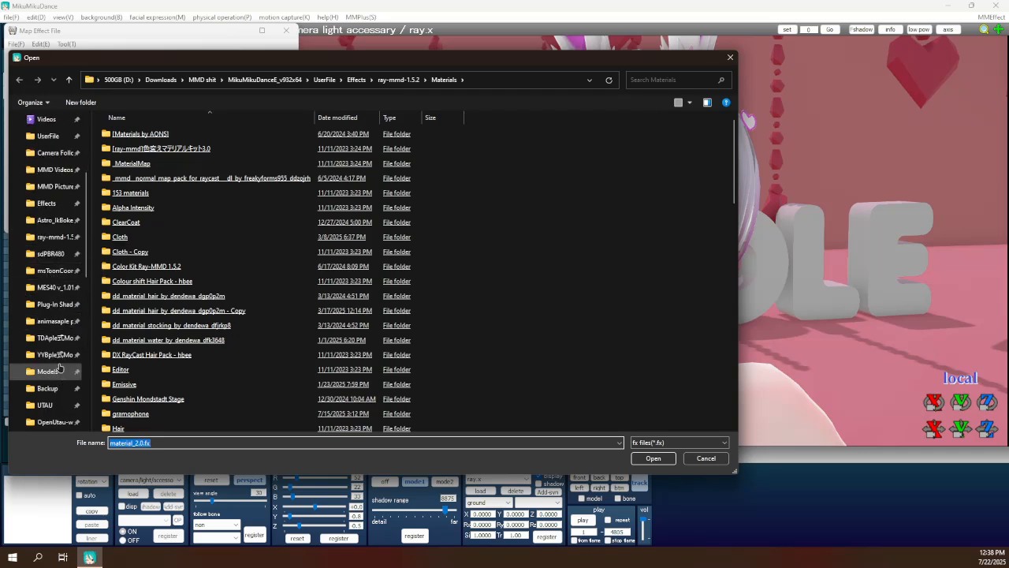
scroll(59, 323, down, 3)
scroll(71, 237, up, 1)
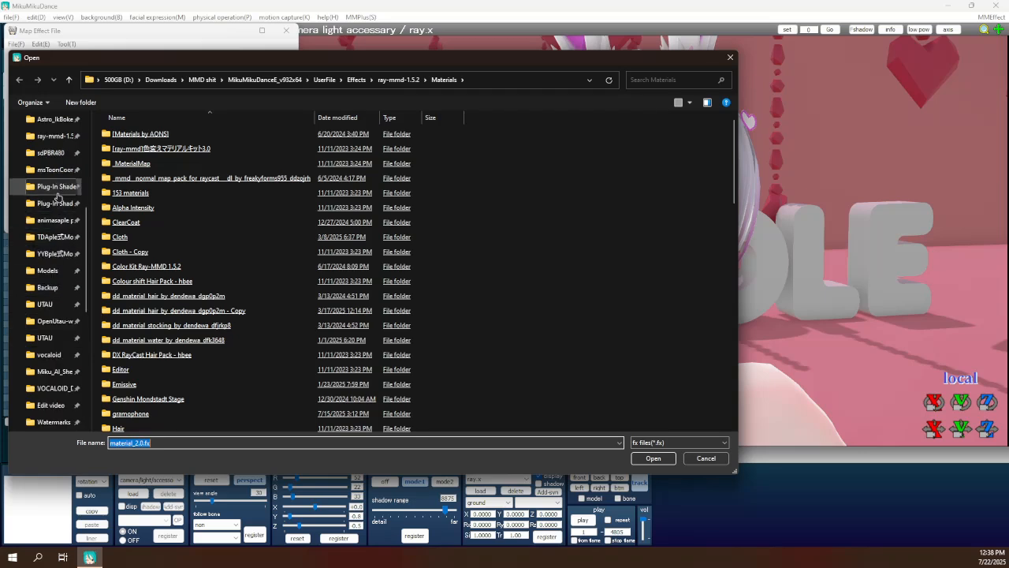
scroll(54, 175, up, 1)
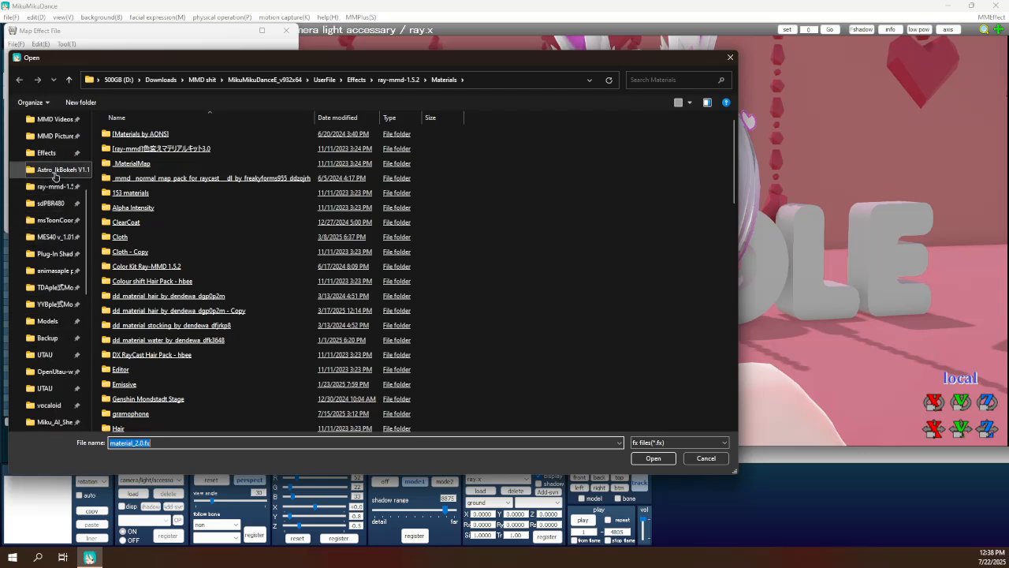
click(56, 286)
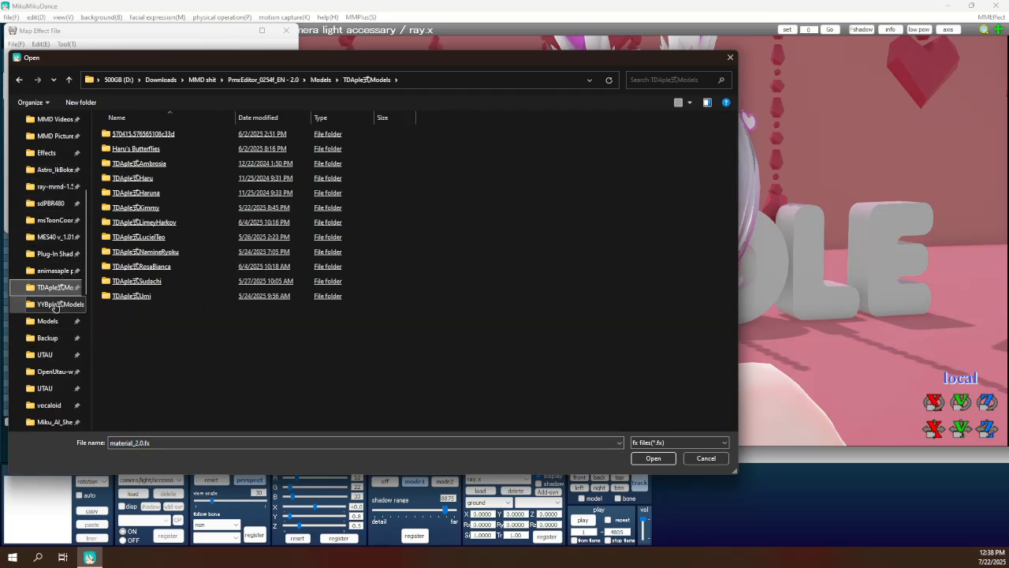
click(55, 305)
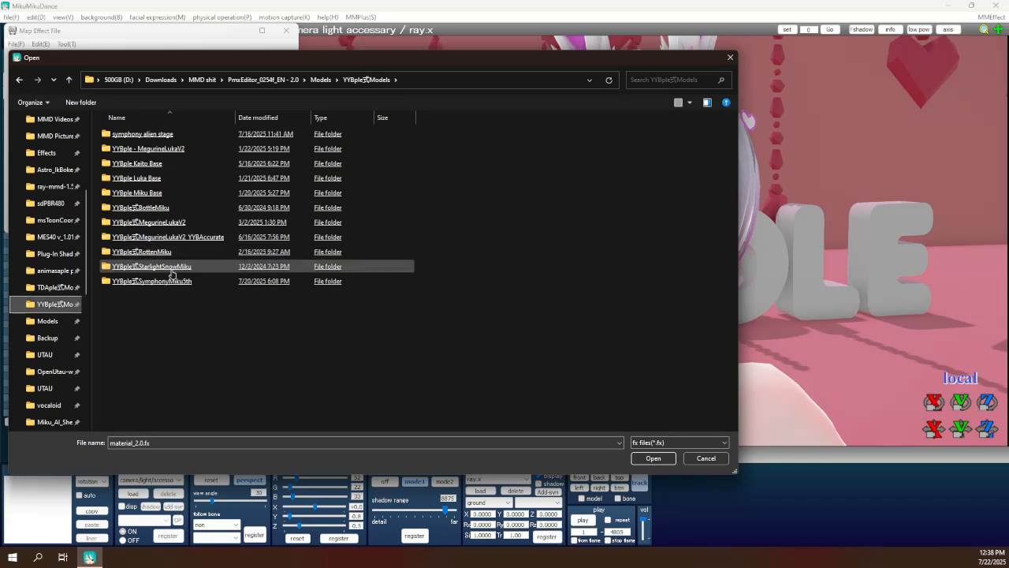
click(172, 270)
key(Return)
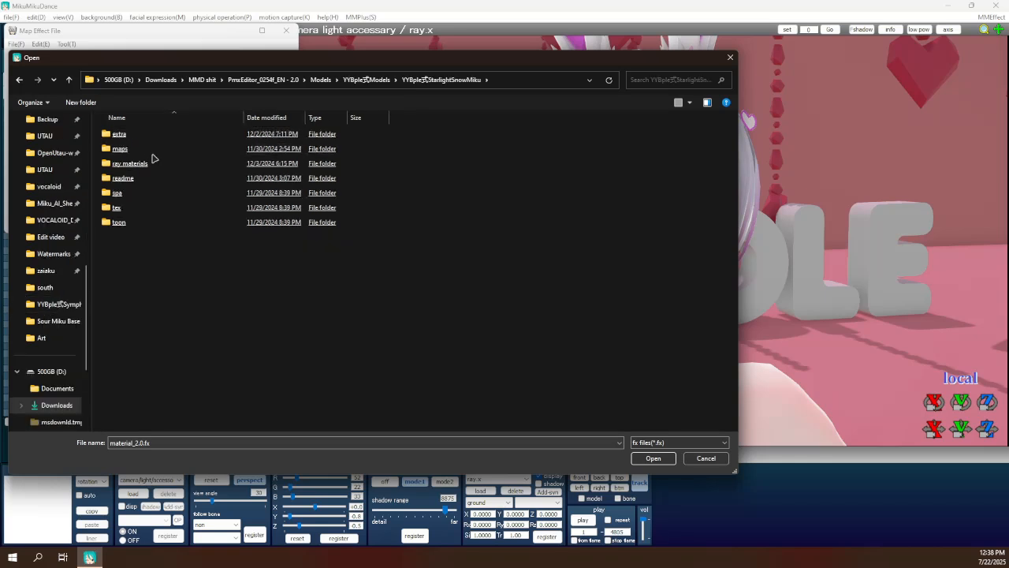
click(149, 163)
key(Return)
Copy the ray materials folder path and assign an effect file from one of its subfolders to 7: sclera.
click(540, 80)
key(ctrl+c)
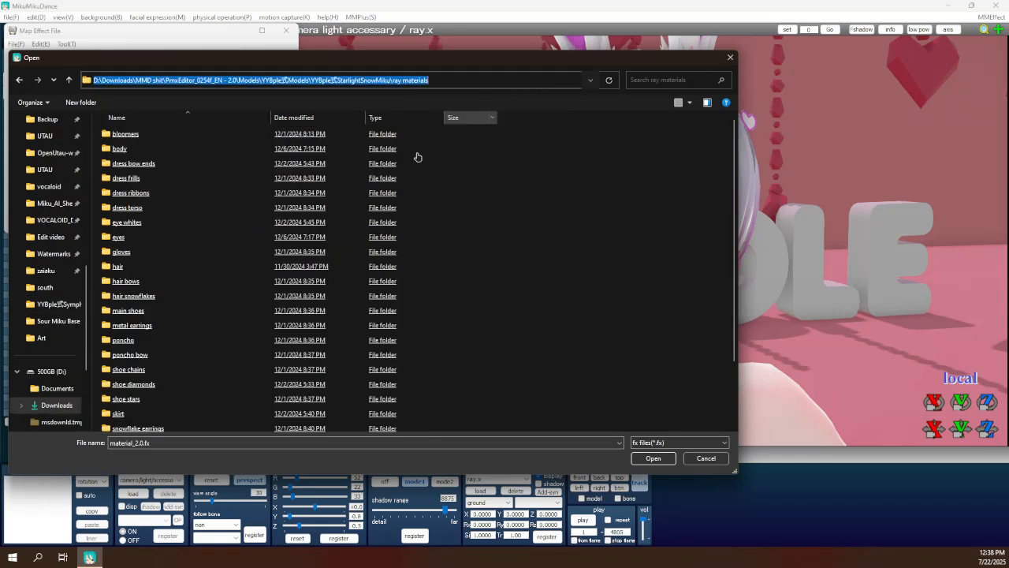
double_click(161, 173)
double_click(142, 132)
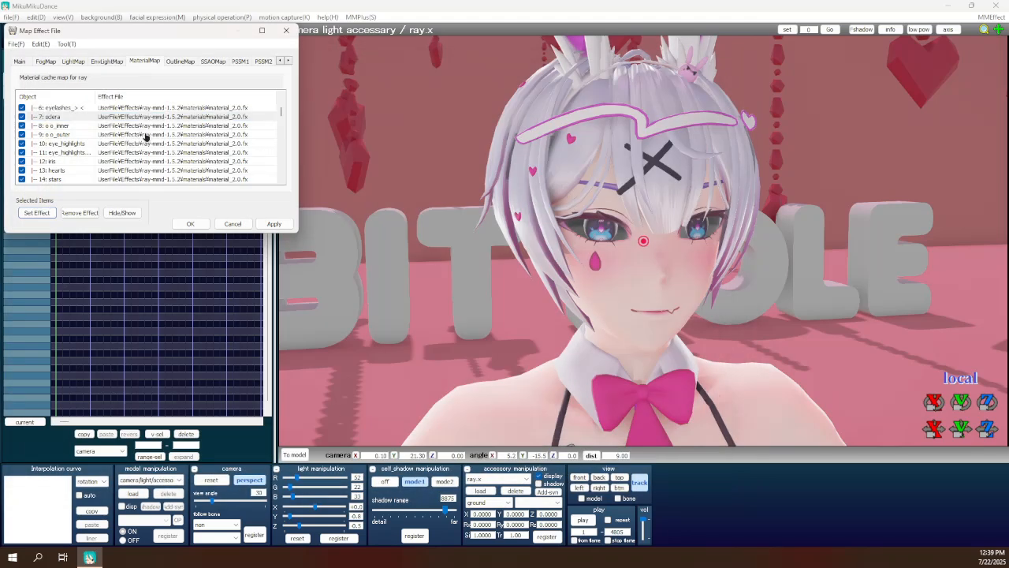
Assign eye.fx from the eyes folder of the StarlightSnowMiku ray materials to the 12: iris material.
double_click(56, 163)
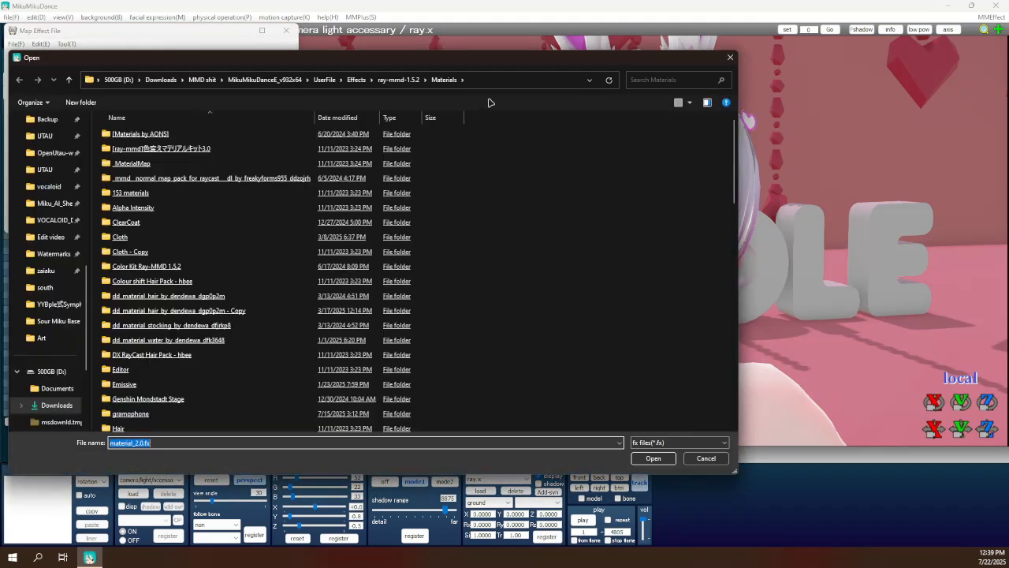
click(513, 79)
key(ctrl+v)
key(Return)
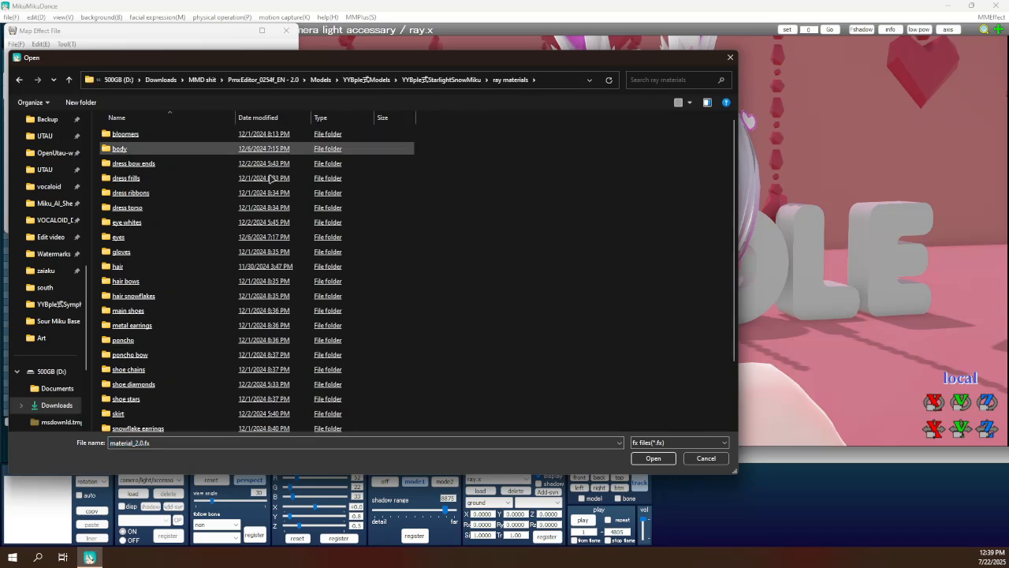
double_click(120, 238)
double_click(140, 134)
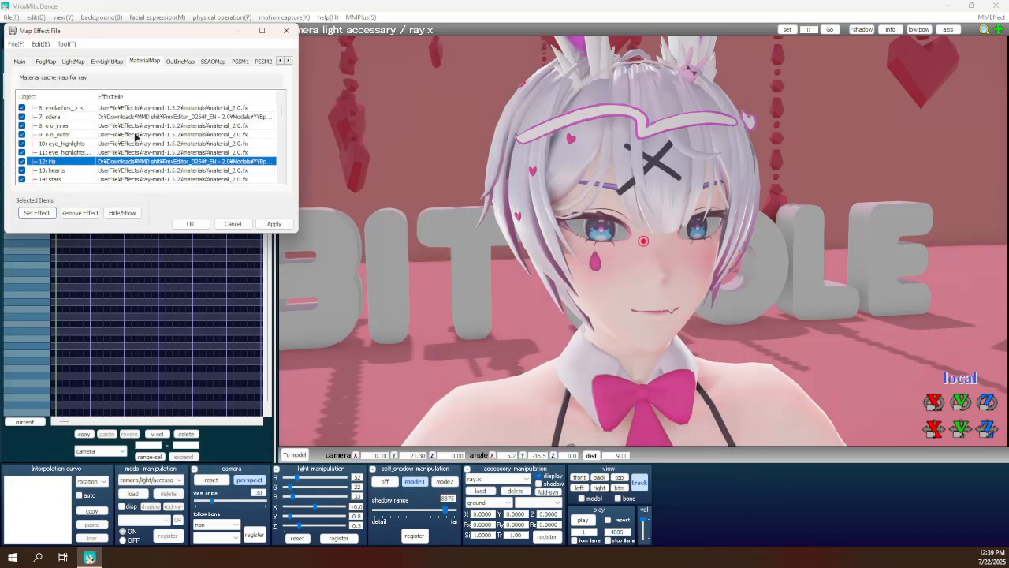
Select the eye highlight materials 10 and 11 in the MaterialMap mapping and toggle their visibility off and on.
scroll(468, 167, down, 5)
right_drag(468, 167, 439, 164)
scroll(439, 164, up, 7)
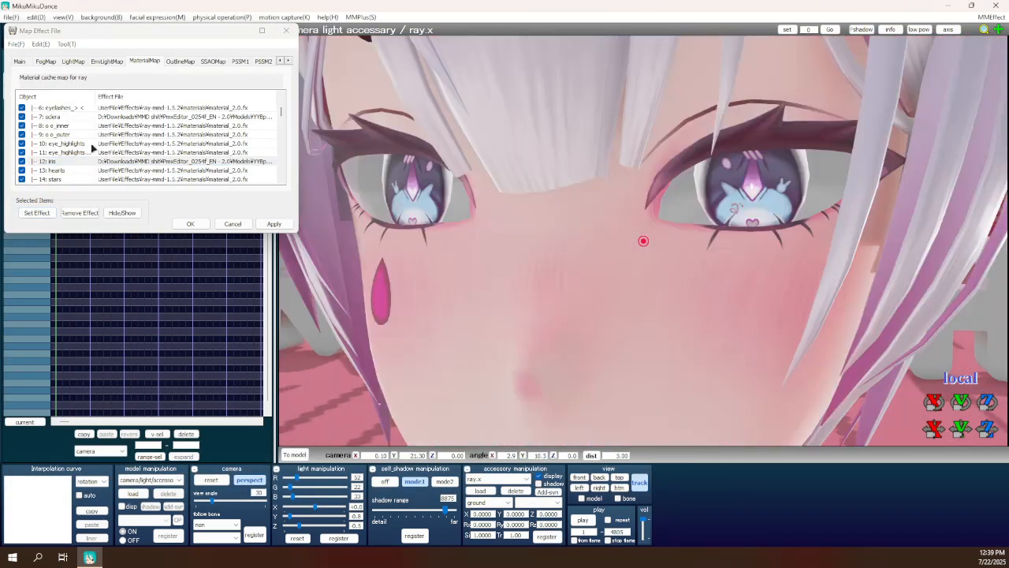
click(70, 153)
shift+click(68, 144)
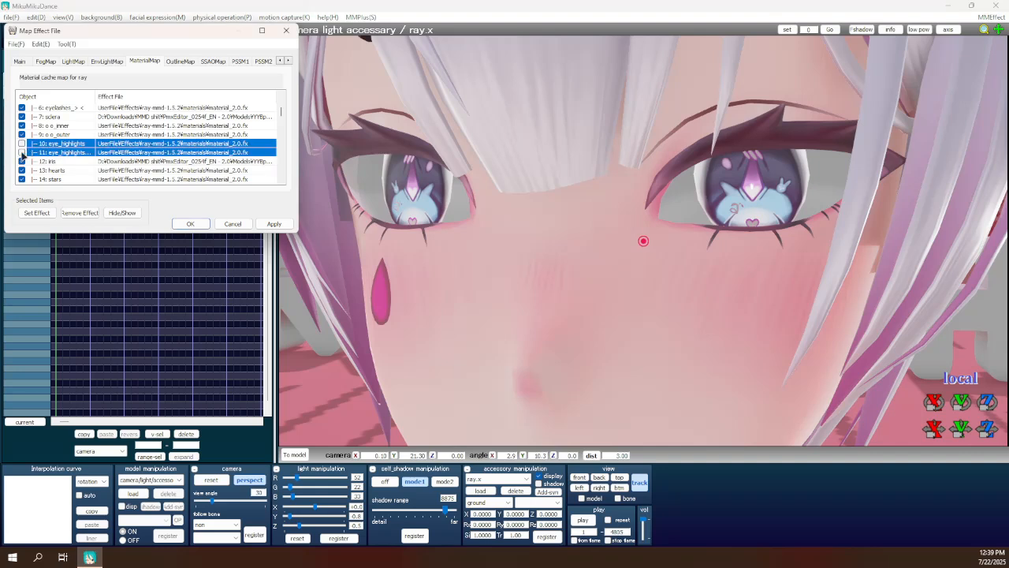
click(21, 153)
Try highlights.fx from the StarlightSnowMiku eyes folder on the two selected eye highlight materials.
click(39, 212)
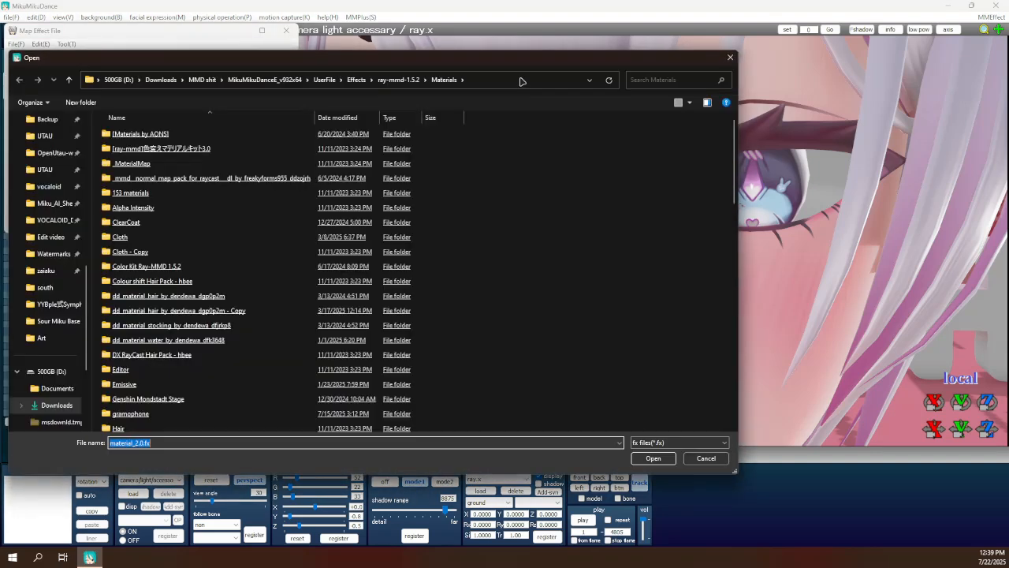
click(518, 78)
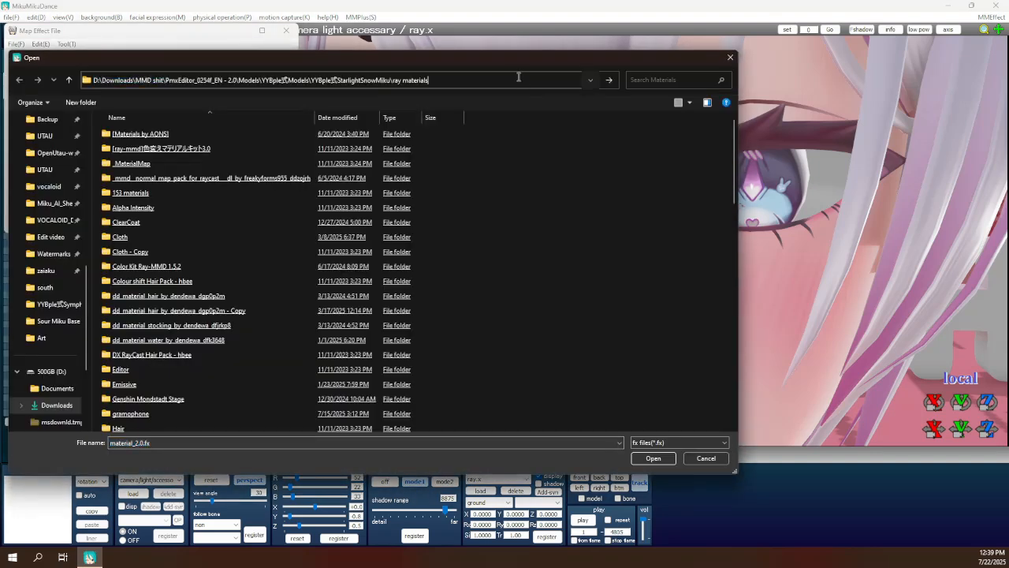
key(Return)
double_click(162, 238)
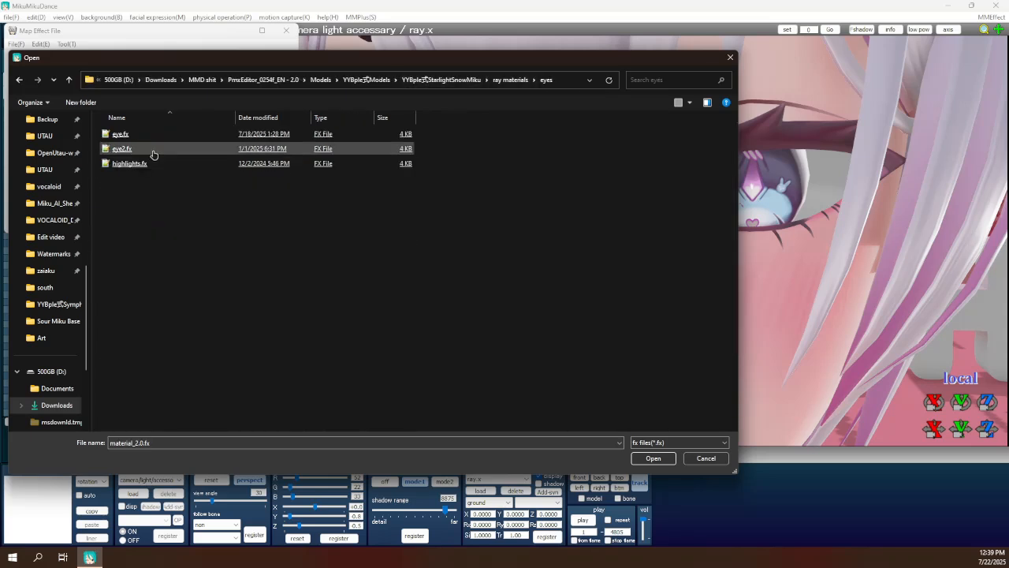
double_click(153, 153)
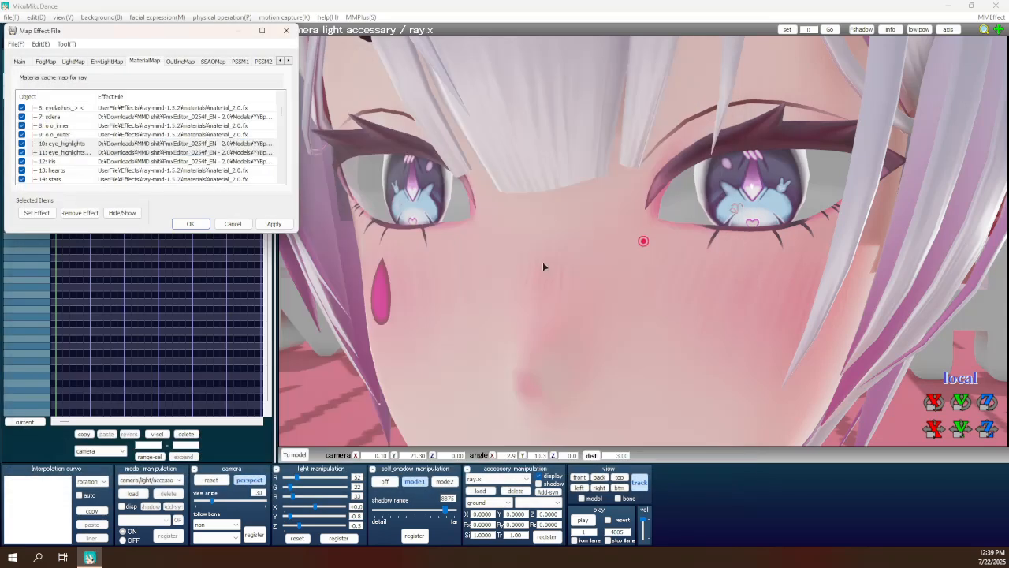
Assign material albedo x1.fx from ray-mmd's Emissive Fixed Color x1 materials to the two selected eye highlight materials.
click(39, 213)
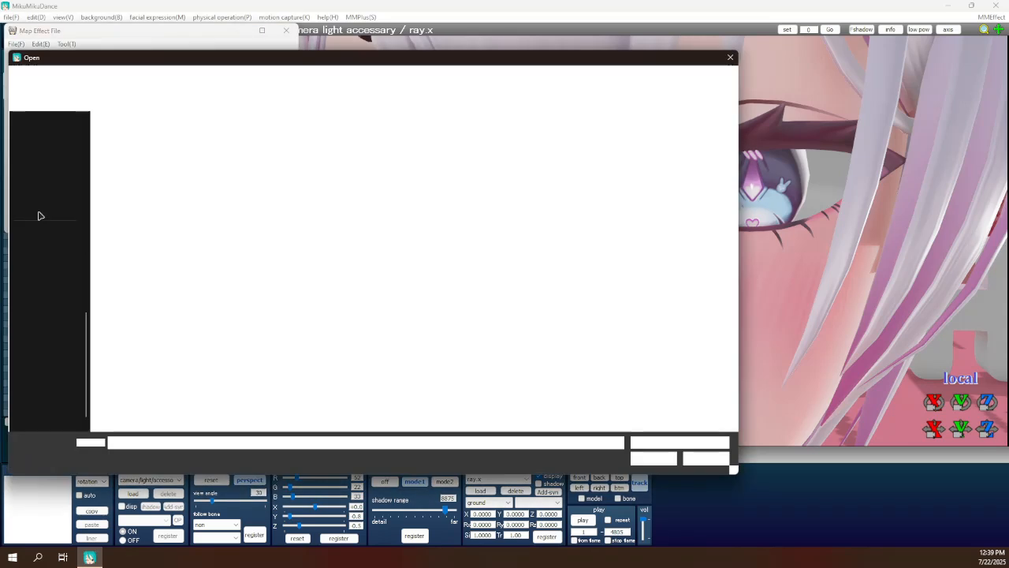
scroll(69, 257, up, 5)
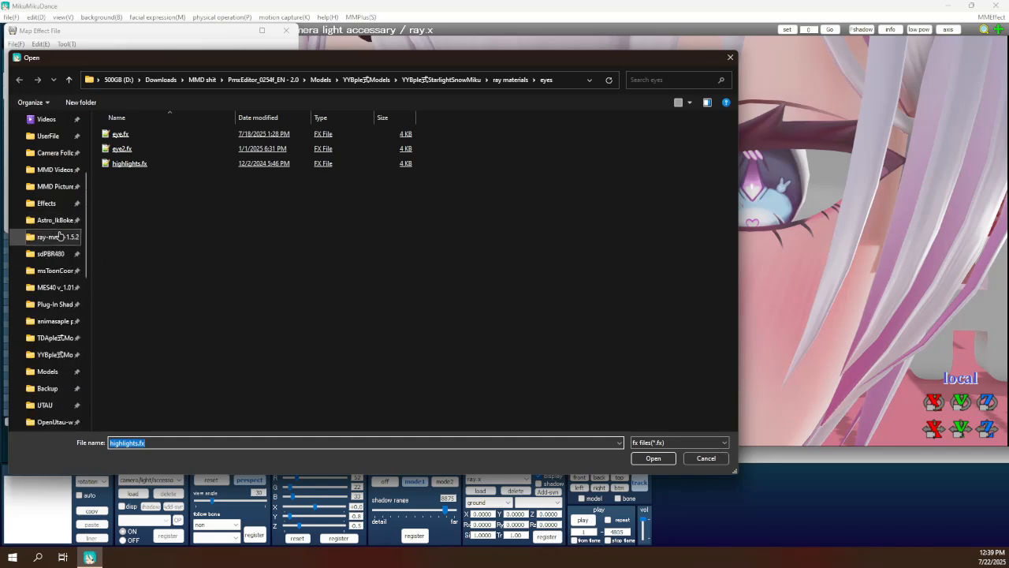
click(61, 238)
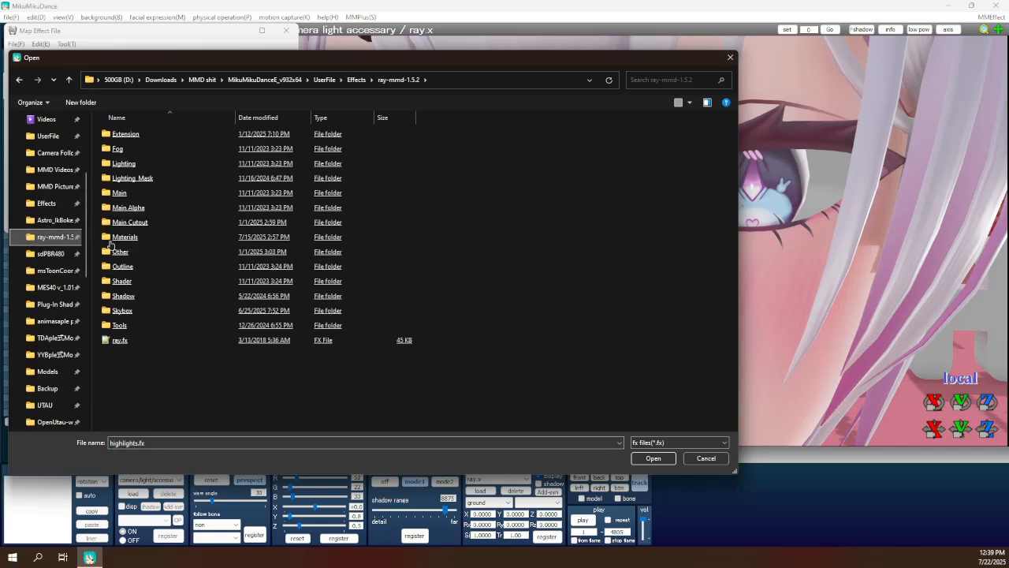
double_click(175, 240)
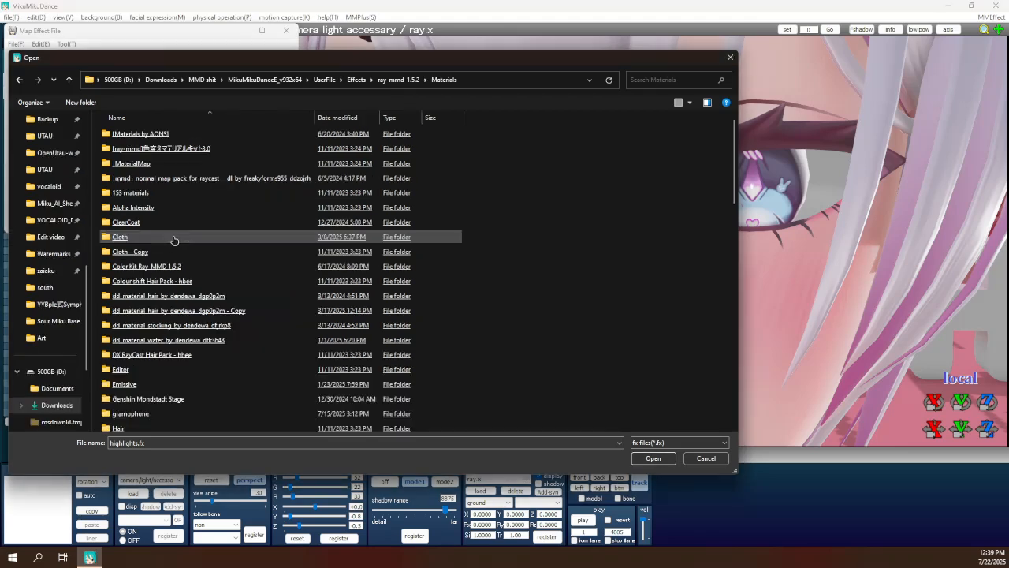
double_click(128, 385)
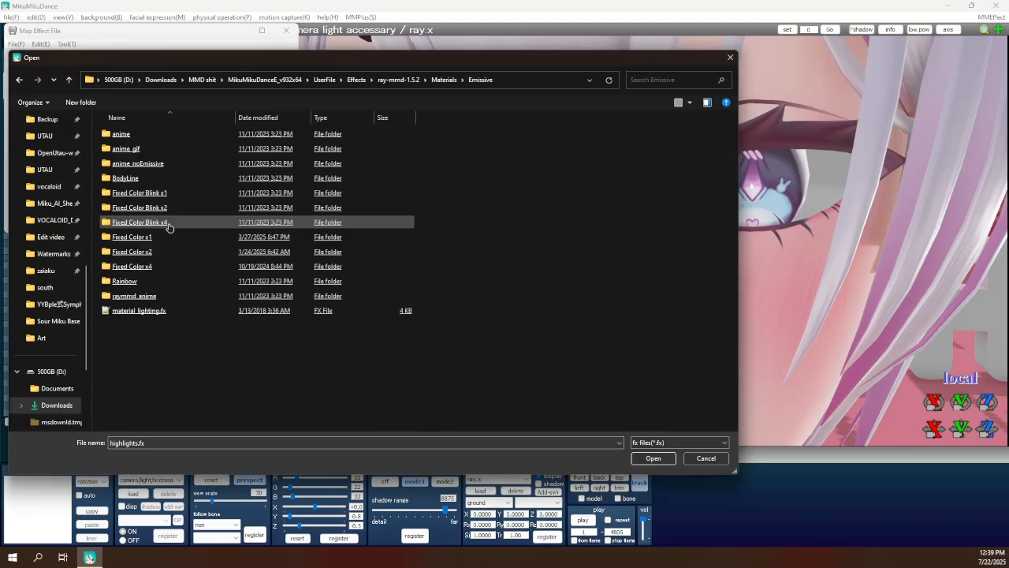
double_click(167, 236)
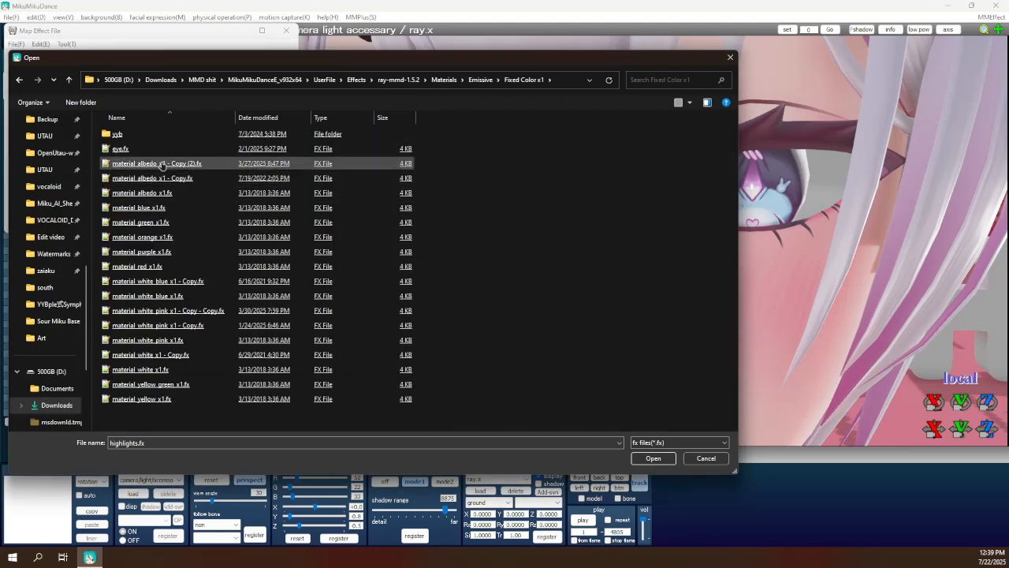
double_click(163, 192)
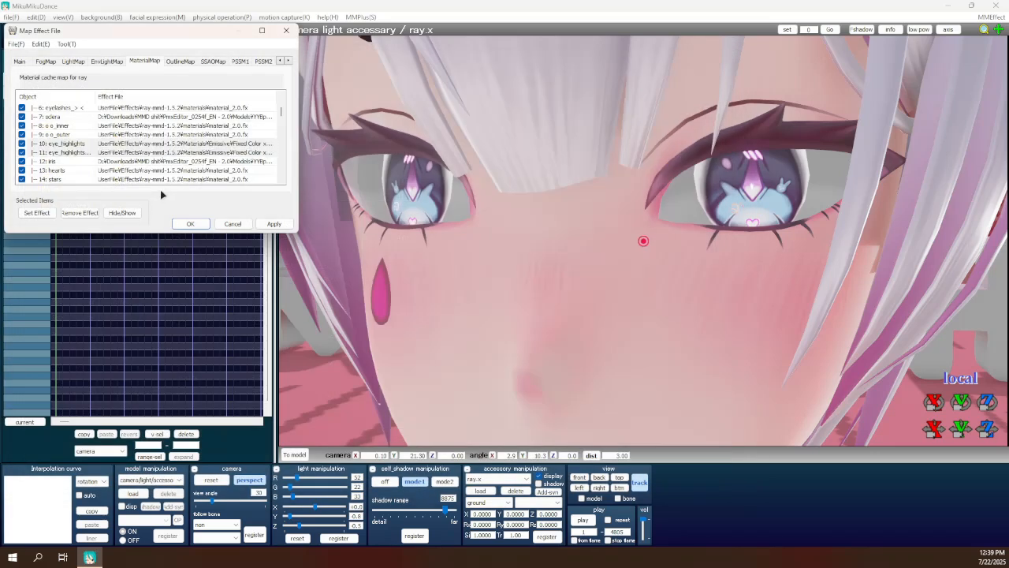
Check the character's eyes and full figure with the new materials and confirm the effect mapping.
scroll(545, 220, down, 2)
right_drag(555, 222, 603, 221)
scroll(554, 220, down, 2)
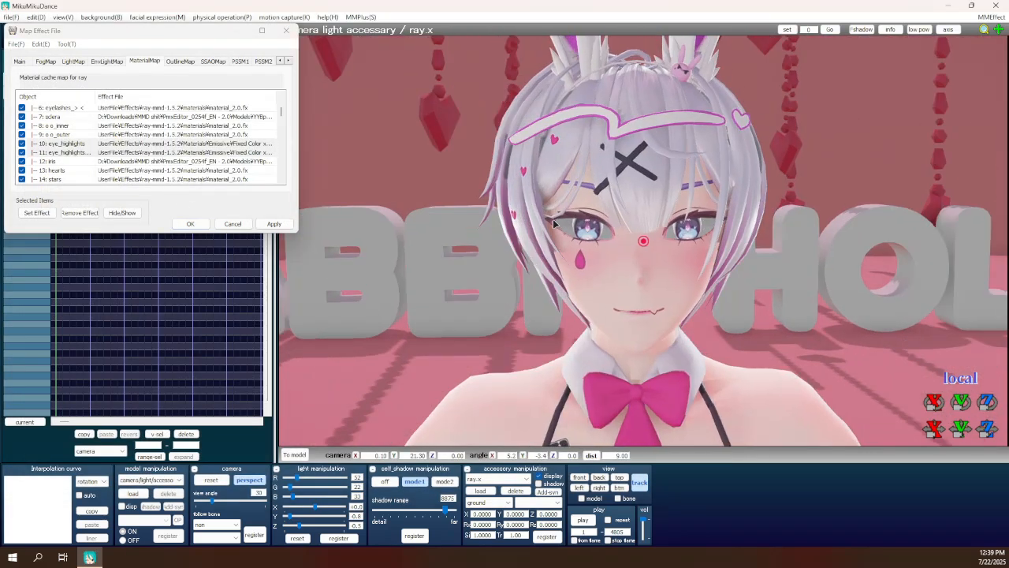
scroll(579, 224, down, 3)
middle_drag(574, 250, 569, 196)
middle_drag(557, 160, 550, 226)
scroll(549, 227, down, 5)
right_drag(549, 227, 314, 256)
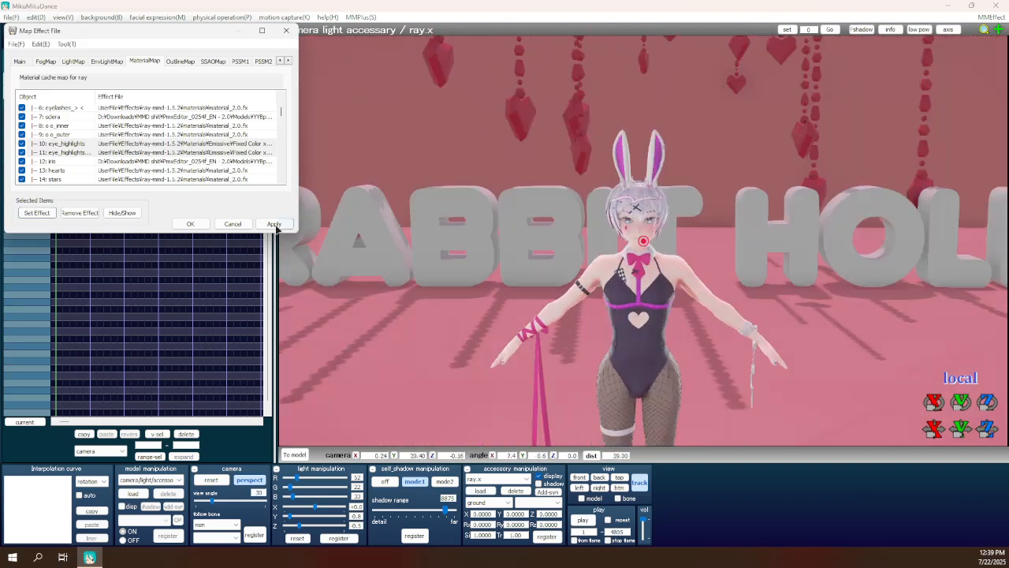
click(189, 224)
Load the ray_controller model from the ray-mmd-1.5.2 folder and accept its model information.
scroll(519, 256, up, 3)
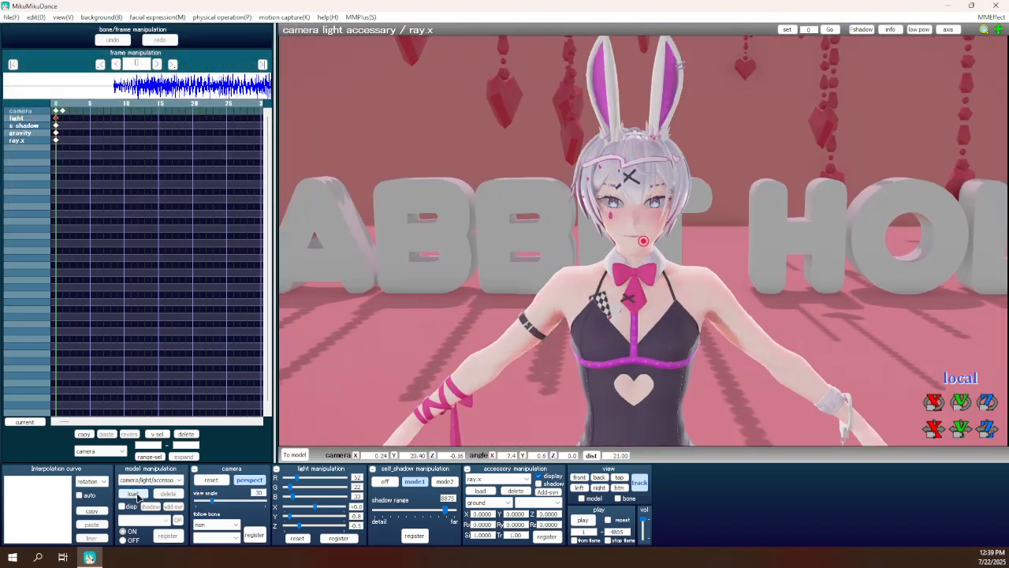
scroll(484, 281, down, 5)
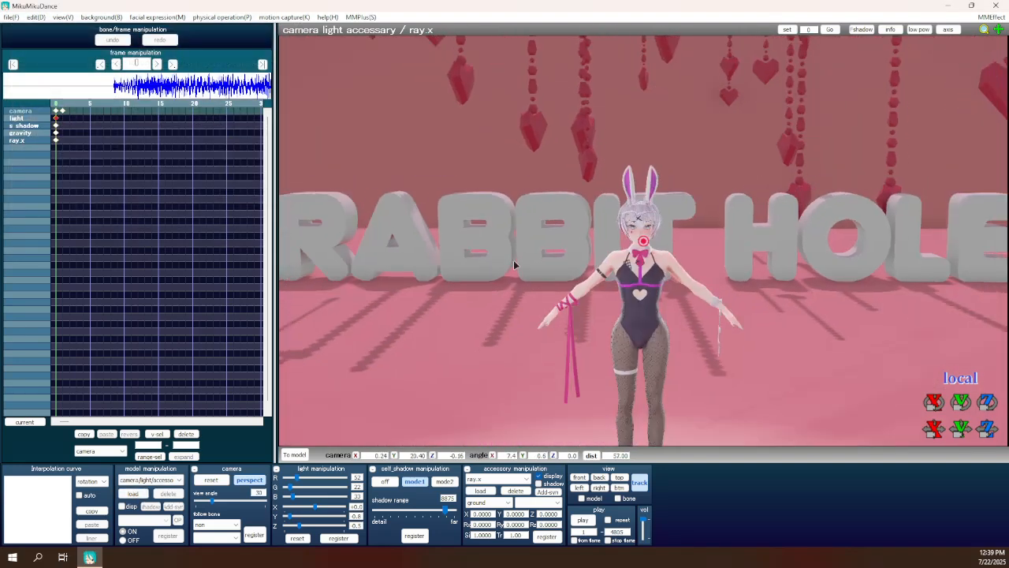
scroll(517, 266, up, 4)
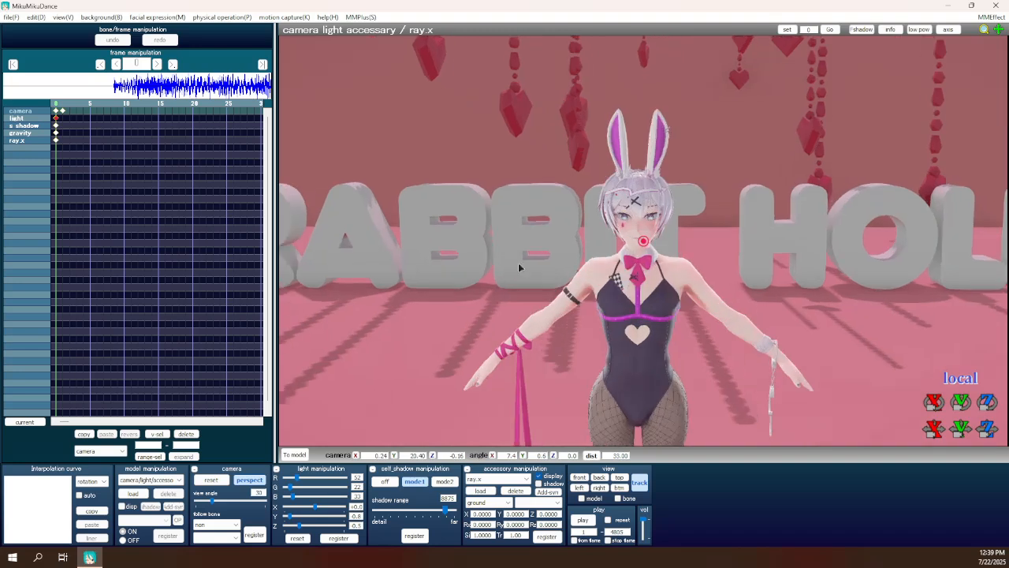
click(133, 493)
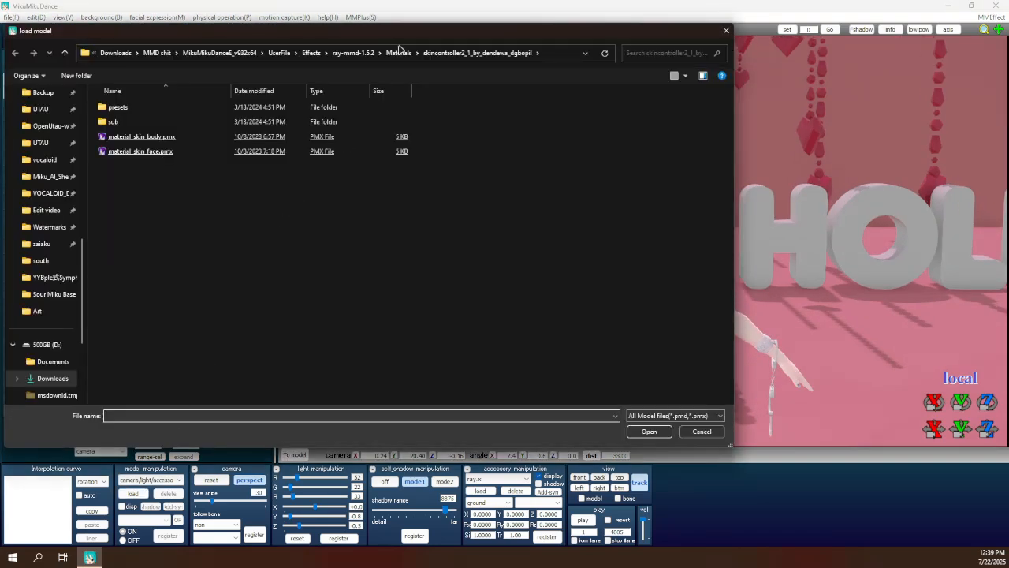
click(359, 53)
double_click(136, 311)
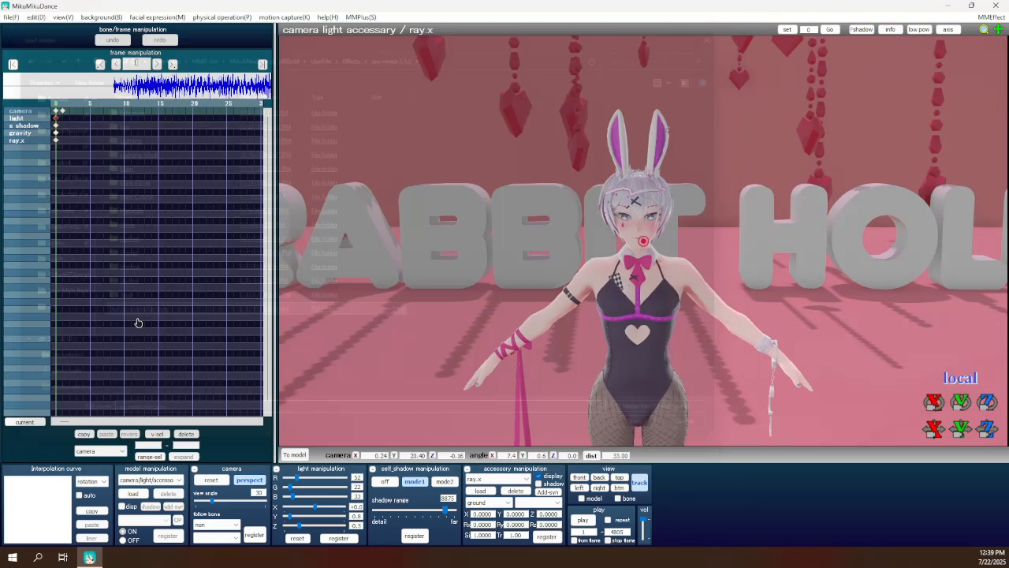
click(489, 312)
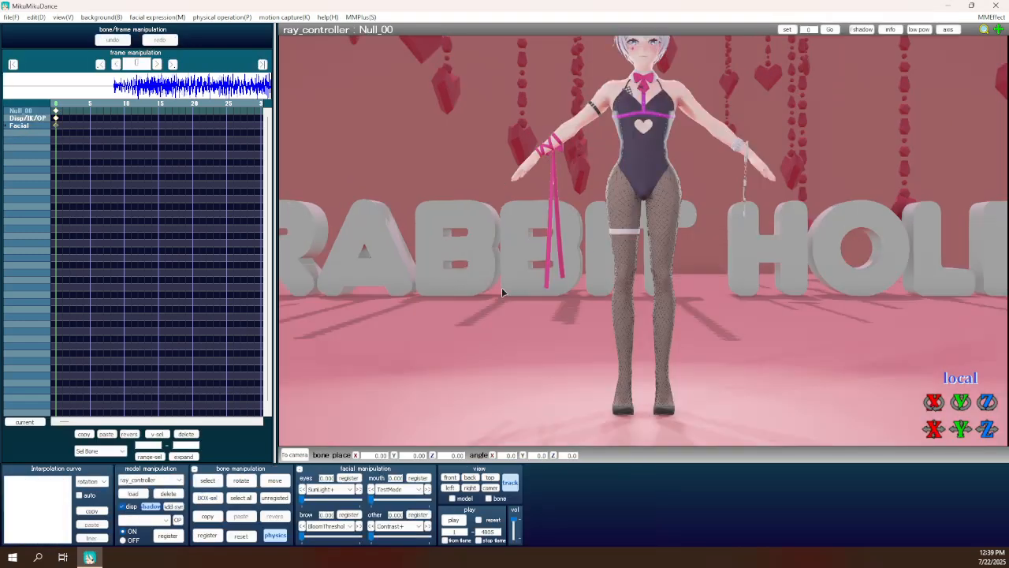
Load the lighting value preset motion from ray-mmd-1.5.2's Lighting_Mask, SpotLightIES, Values folder onto the ray controller.
scroll(489, 264, up, 5)
click(12, 16)
click(66, 138)
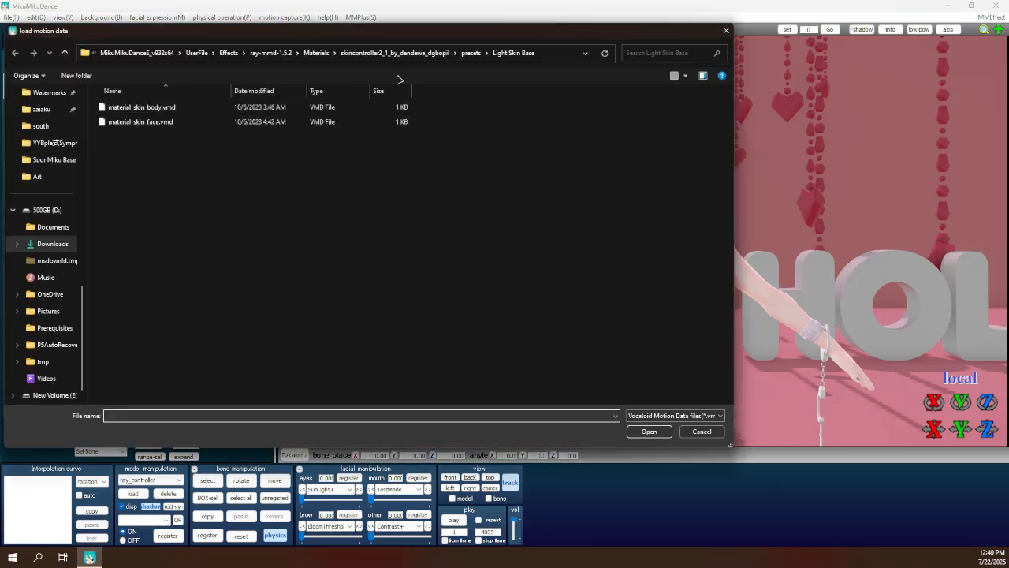
click(318, 53)
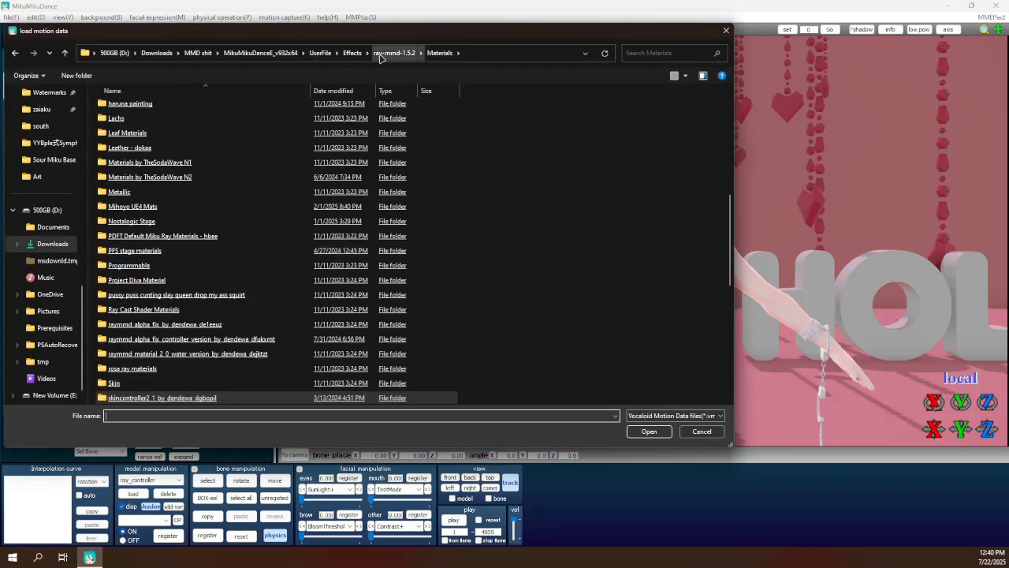
click(387, 55)
double_click(128, 151)
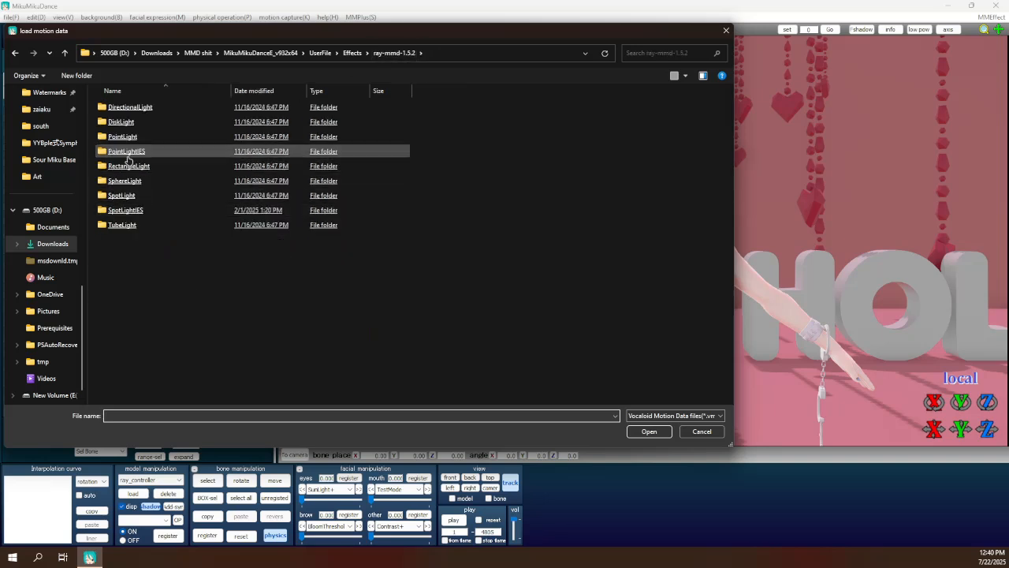
double_click(135, 209)
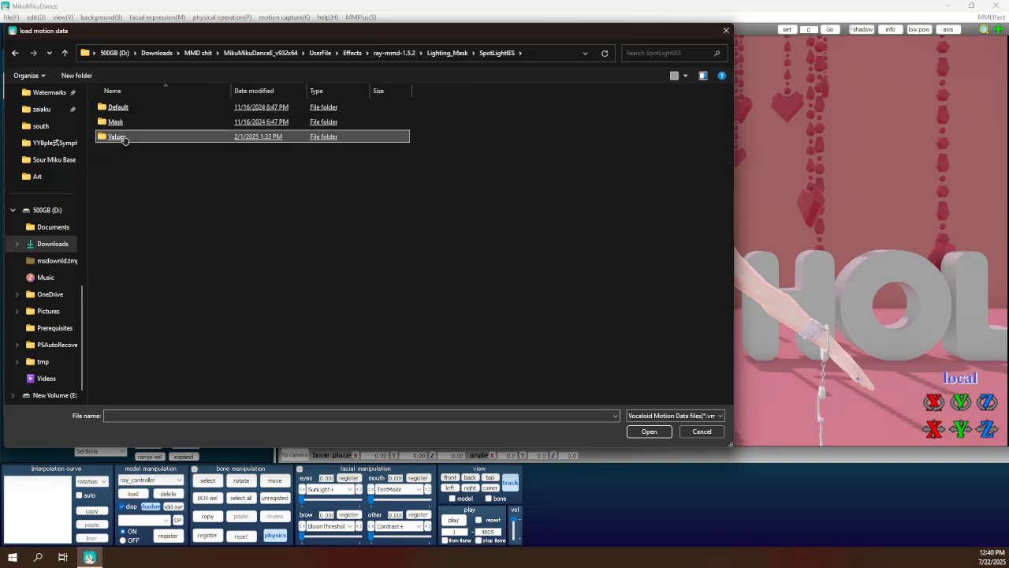
double_click(120, 136)
double_click(130, 225)
click(543, 309)
scroll(523, 332, up, 3)
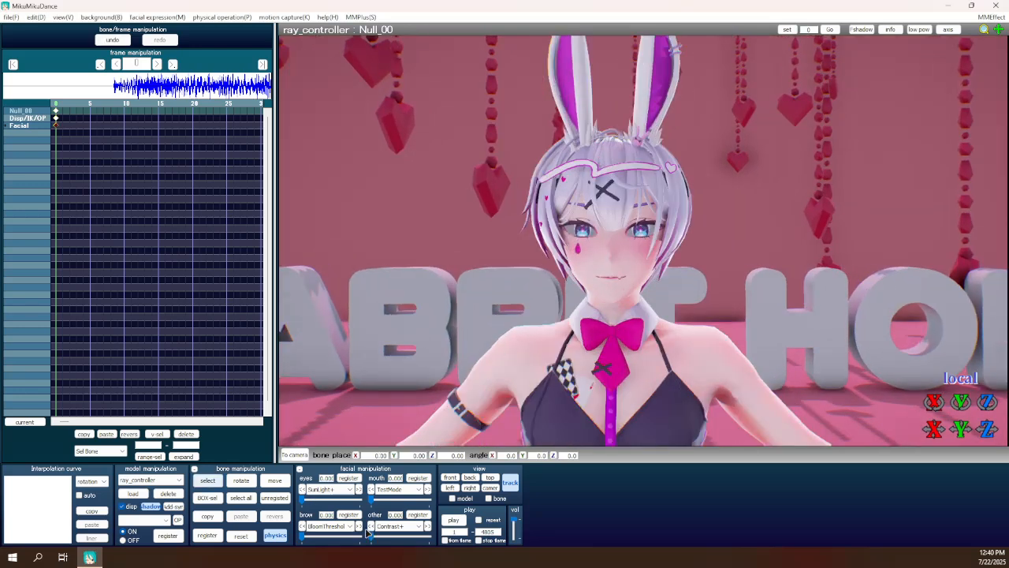
Set the ray controller's Exposure- morph to about 0.35 to darken the scene.
click(327, 525)
click(327, 499)
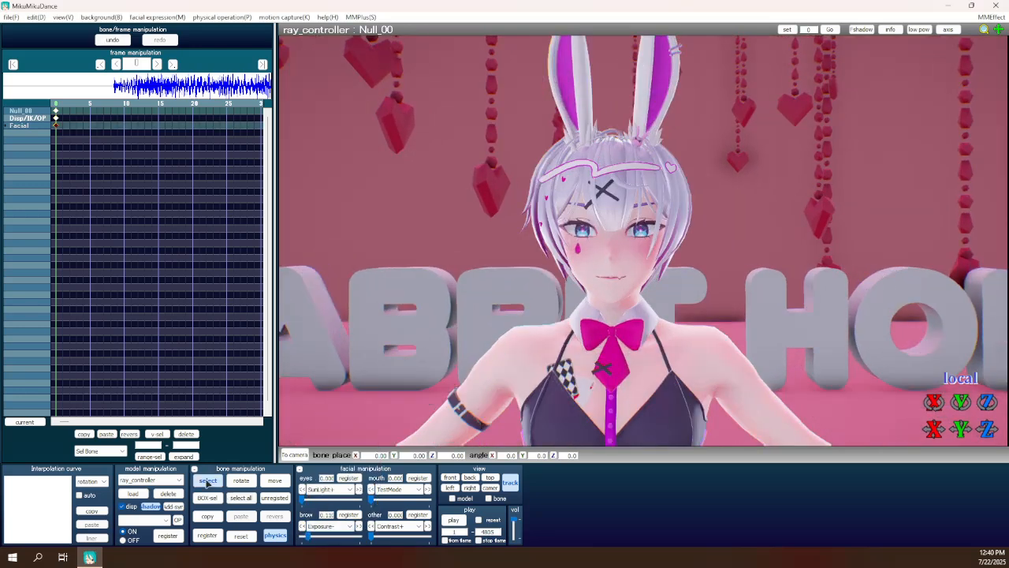
mouse_move(316, 538)
mouse_down()
mouse_move(331, 535)
mouse_move(325, 541)
mouse_up()
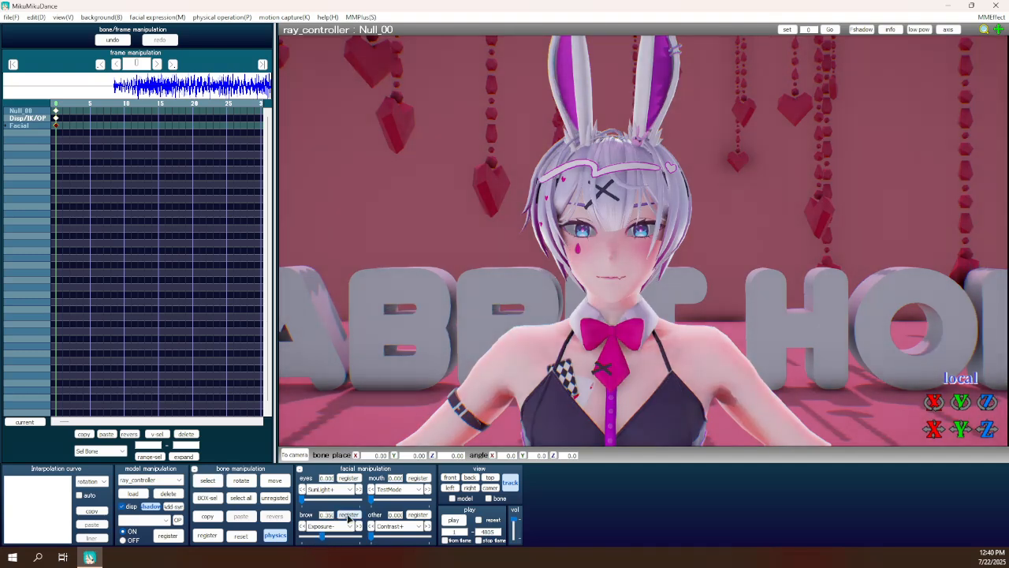
Raise the ray controller's Gamma- morph slightly and check the character's face and upper body.
click(391, 525)
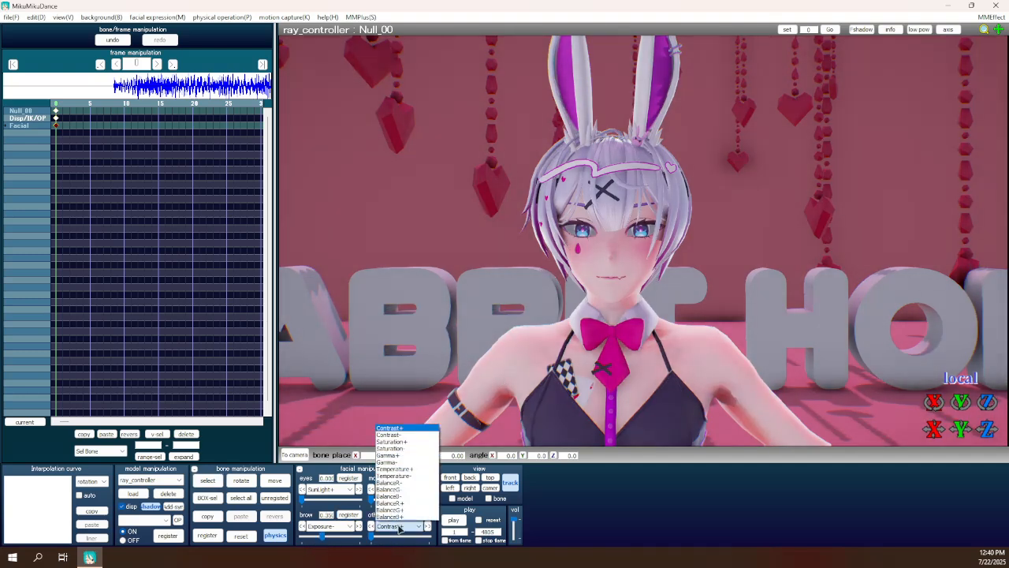
click(390, 462)
mouse_move(373, 542)
mouse_down()
mouse_move(388, 541)
mouse_move(376, 543)
mouse_up()
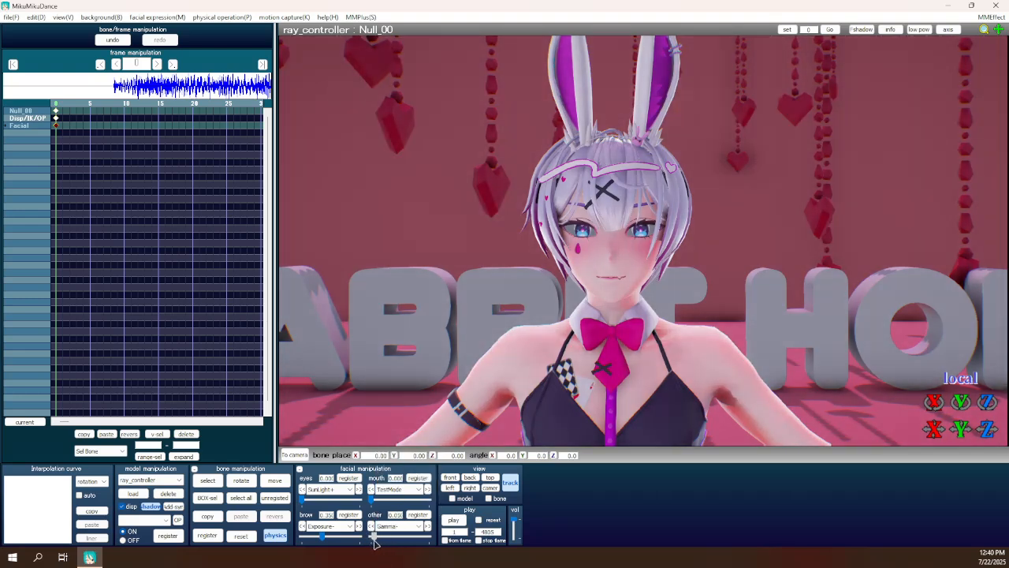
scroll(520, 363, down, 4)
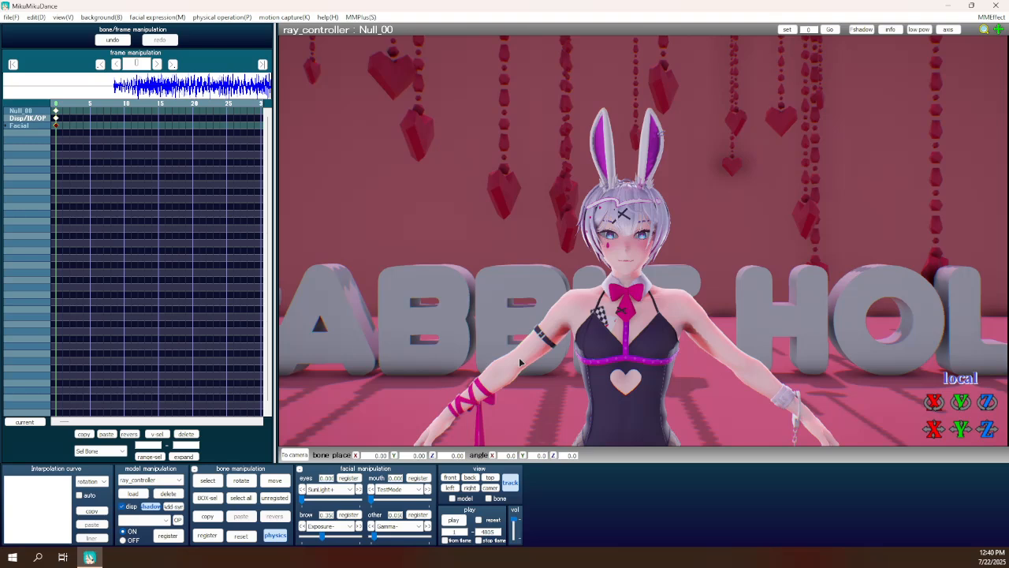
scroll(512, 355, up, 3)
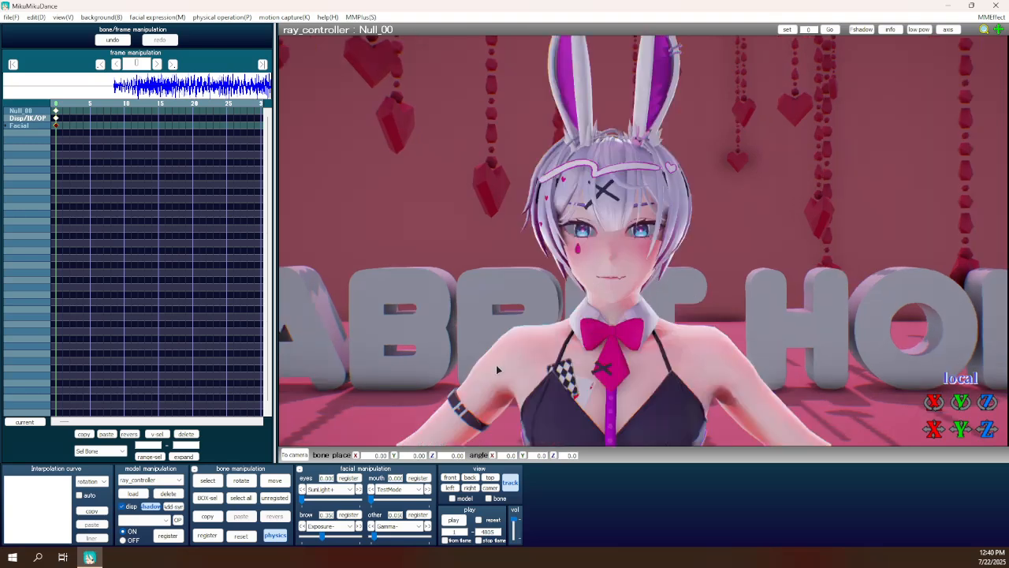
scroll(496, 366, up, 2)
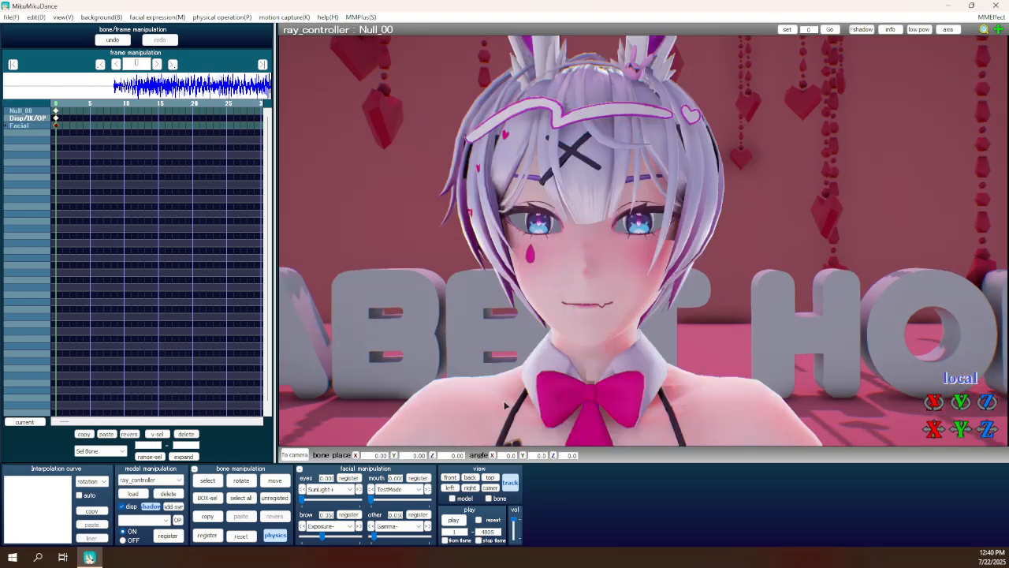
Assign an effect from ray-mmd's Emissive Fixed Color x1 materials to the character's sclera and confirm the effect mapping.
click(983, 17)
click(907, 29)
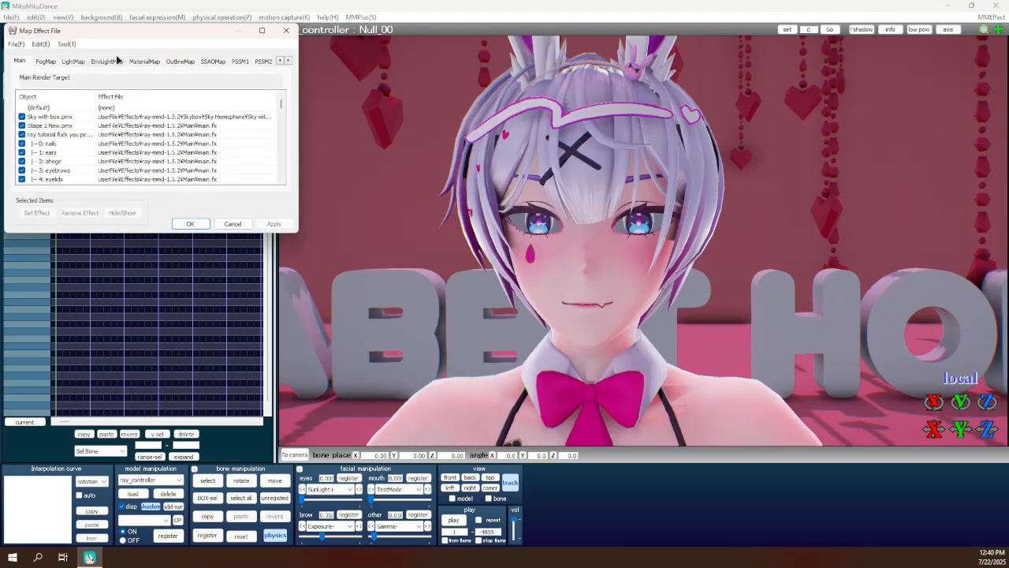
scroll(111, 154, down, 3)
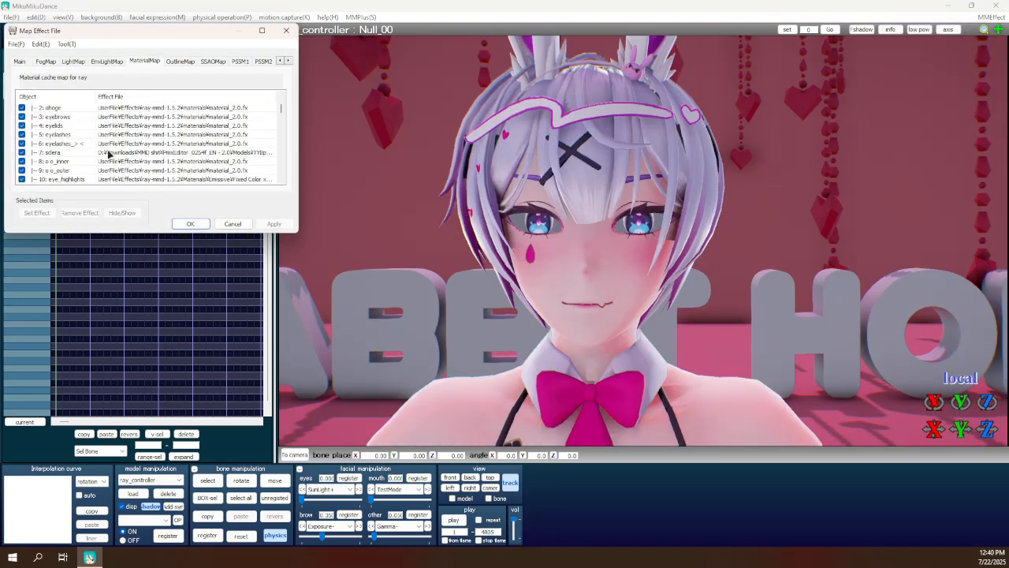
double_click(155, 147)
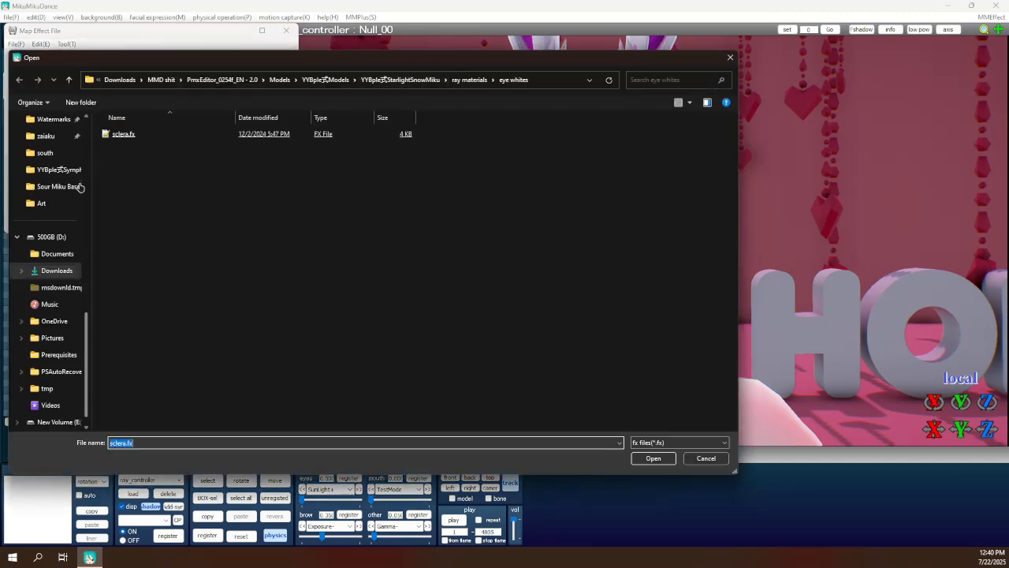
scroll(52, 286, up, 5)
scroll(51, 286, up, 2)
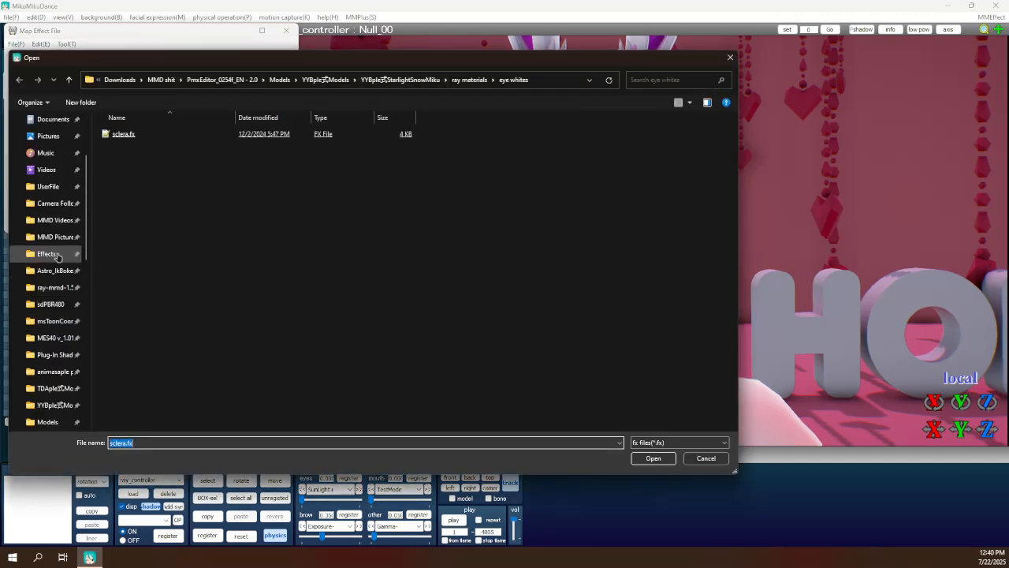
click(52, 287)
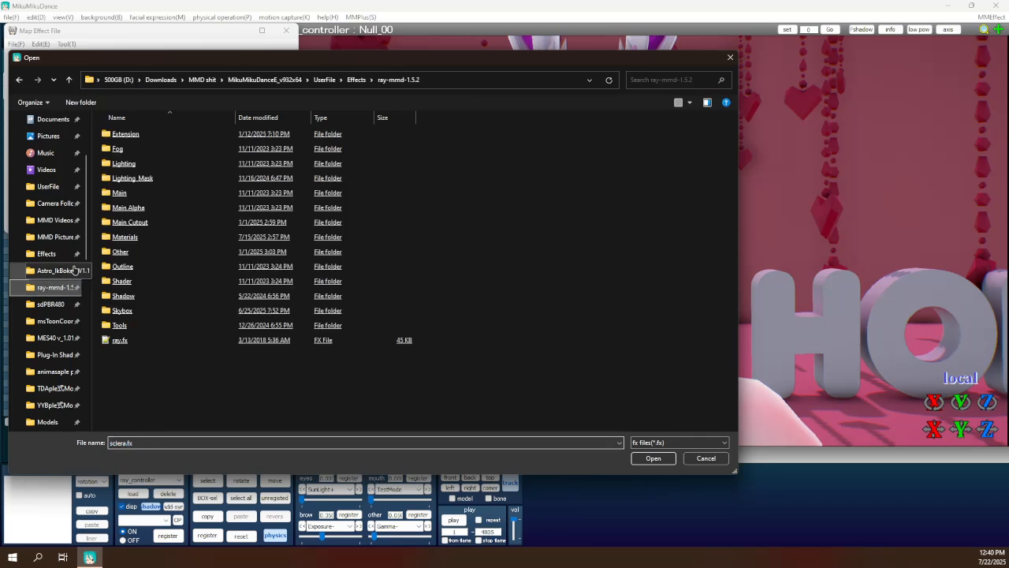
double_click(157, 238)
double_click(136, 385)
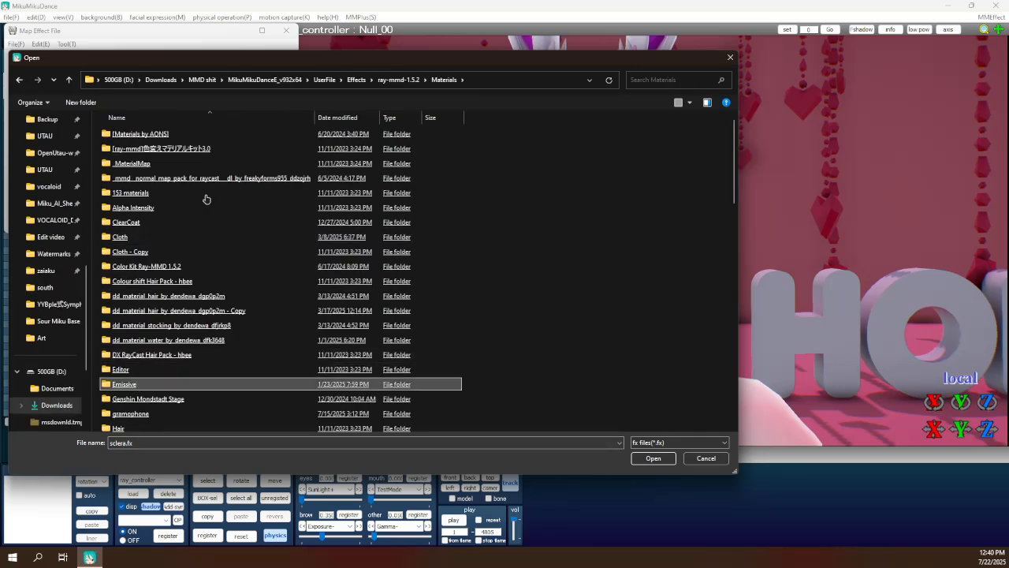
click(157, 239)
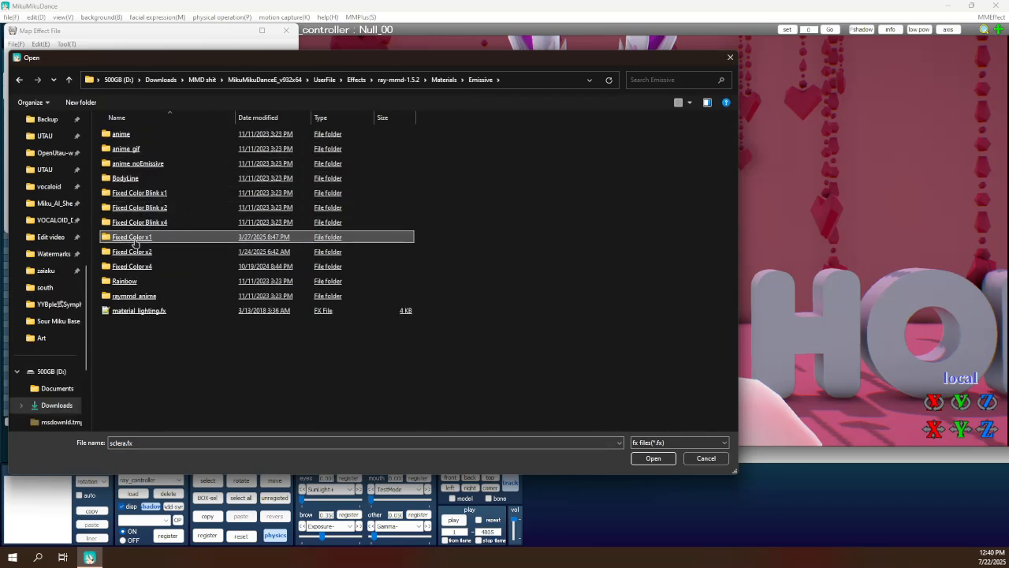
double_click(154, 238)
double_click(184, 175)
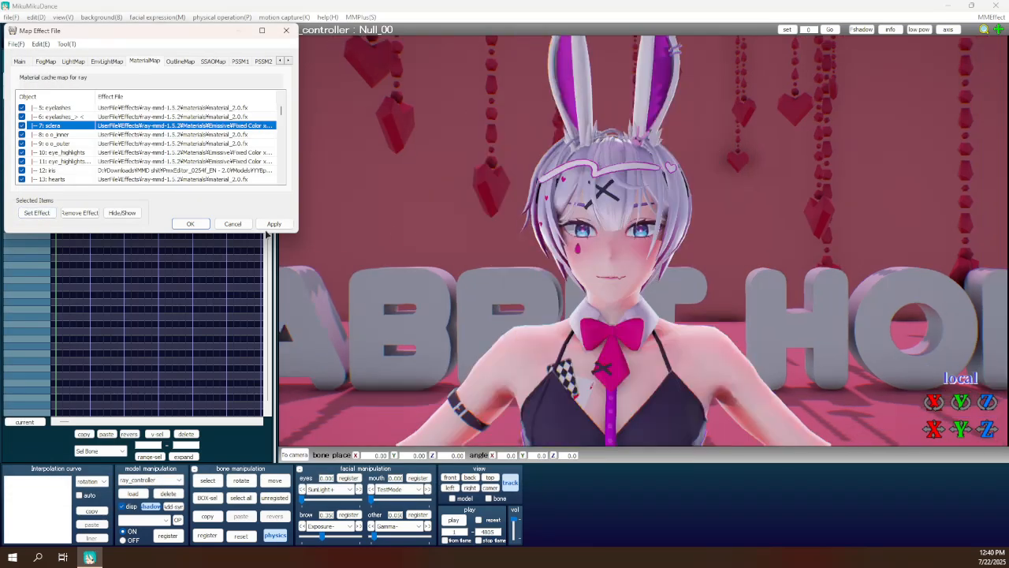
click(260, 227)
click(192, 224)
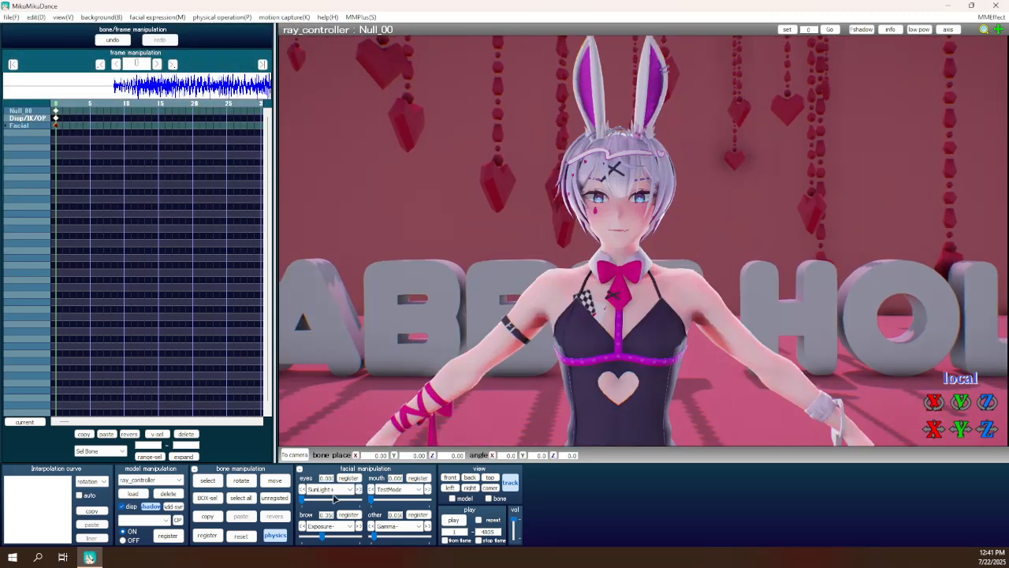
Look through the ray controller's light, shadow and color morphs, including SunShadowV-.
click(329, 489)
click(330, 400)
click(328, 490)
click(345, 412)
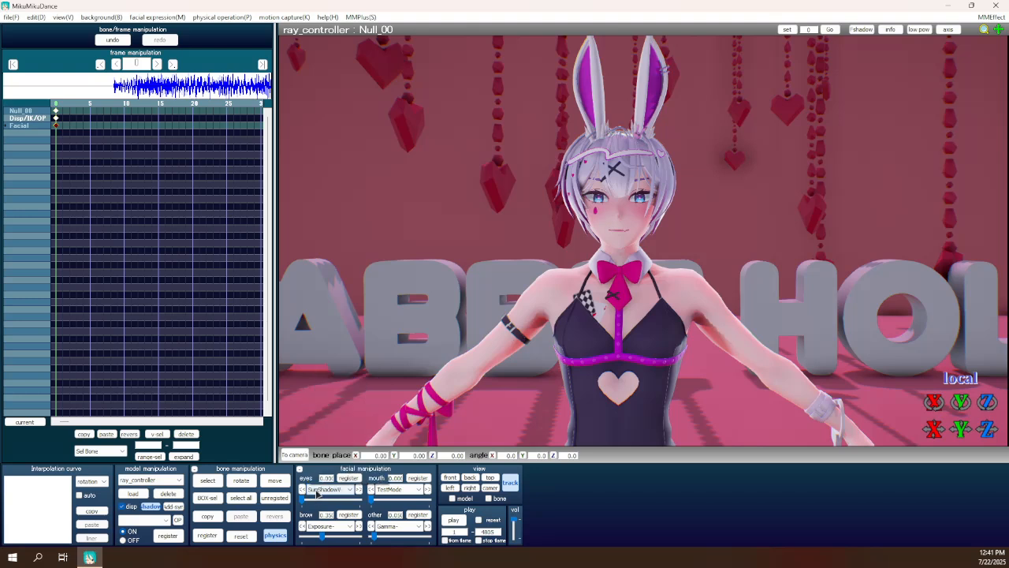
click(317, 491)
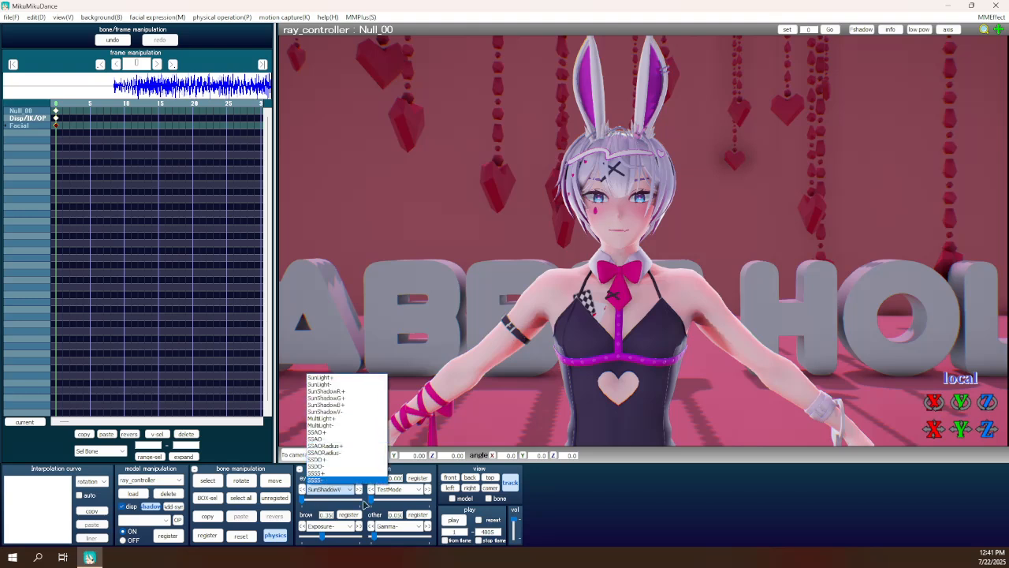
click(404, 526)
Switch to the camera and inspect the character's full figure and face under the adjusted lighting.
middle_drag(539, 344, 551, 328)
scroll(542, 380, up, 5)
scroll(552, 328, down, 5)
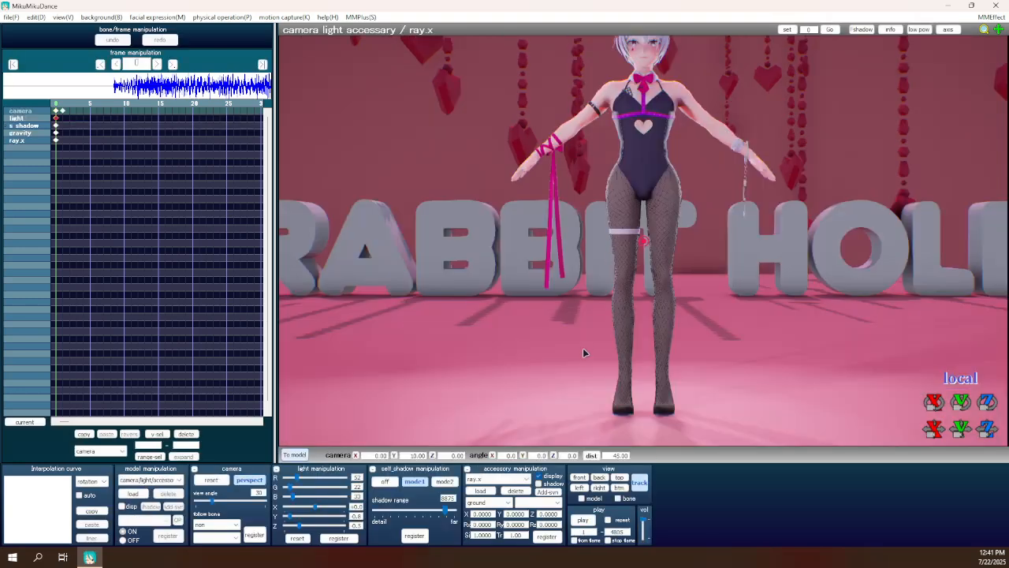
scroll(600, 225, up, 3)
middle_drag(599, 225, 608, 328)
scroll(600, 379, up, 2)
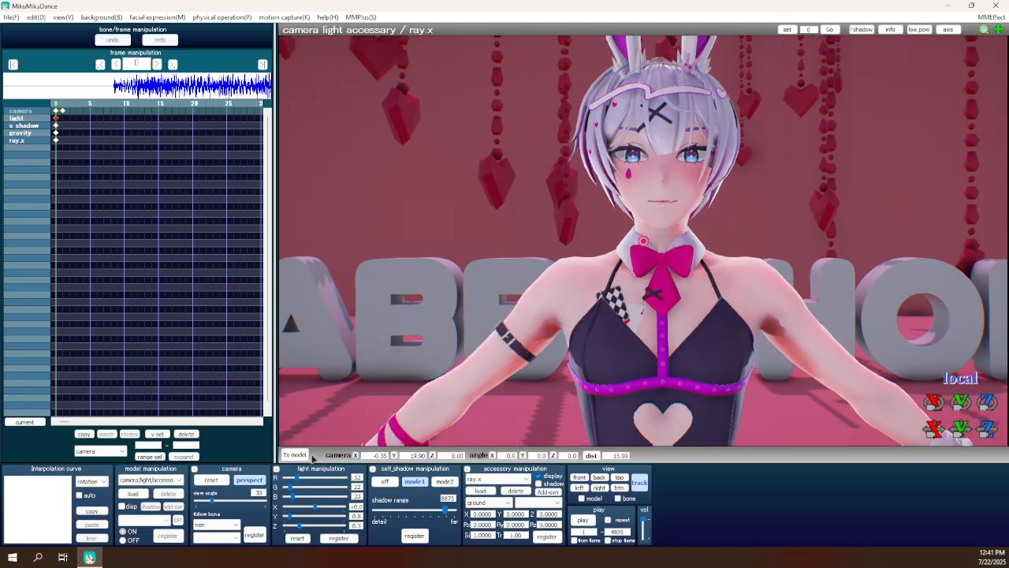
click(133, 494)
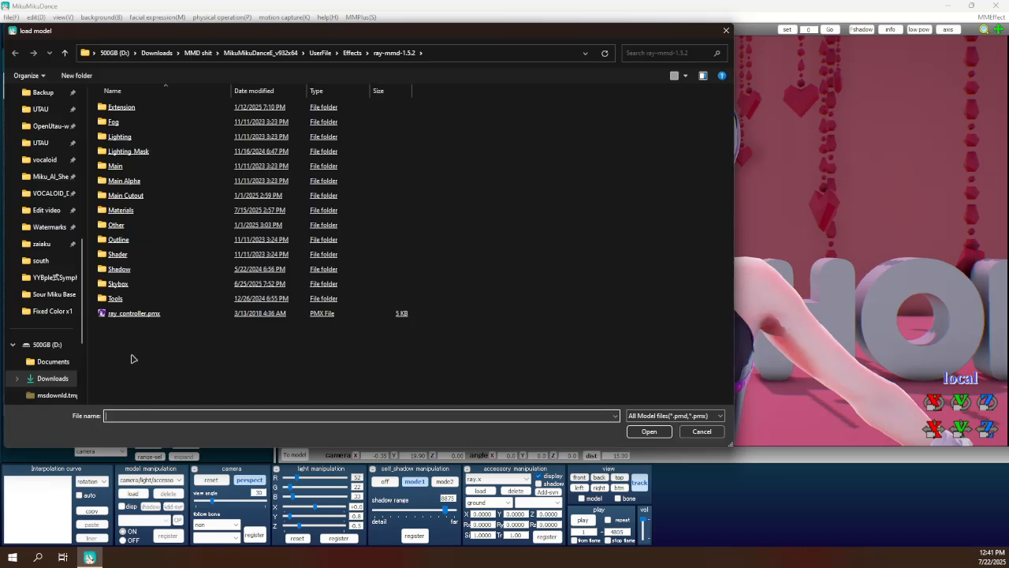
drag(305, 36, 332, 85)
click(728, 481)
Play back the dance animation to check the lighting and materials in motion, and stop it.
scroll(611, 319, up, 5)
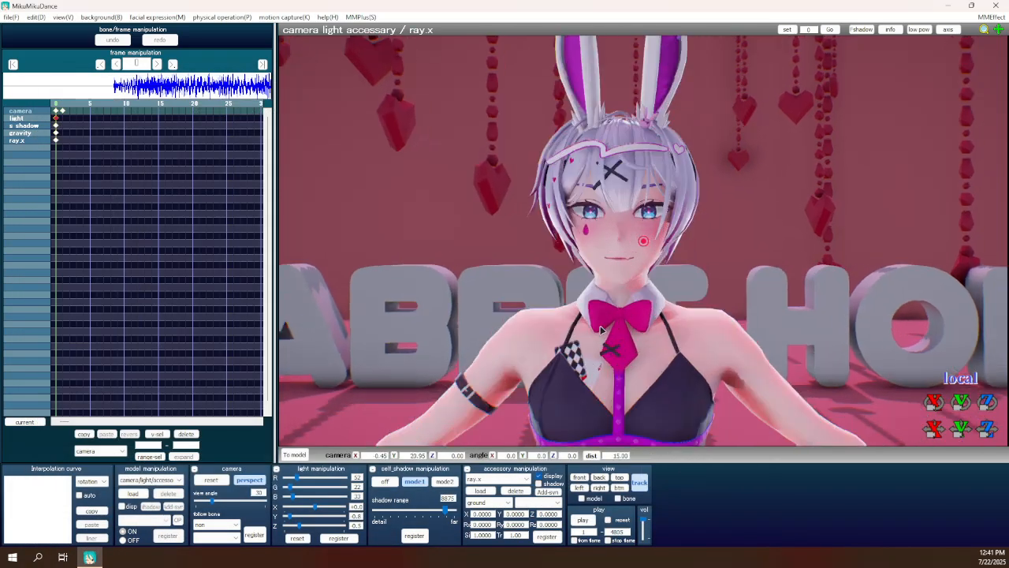
scroll(600, 328, down, 2)
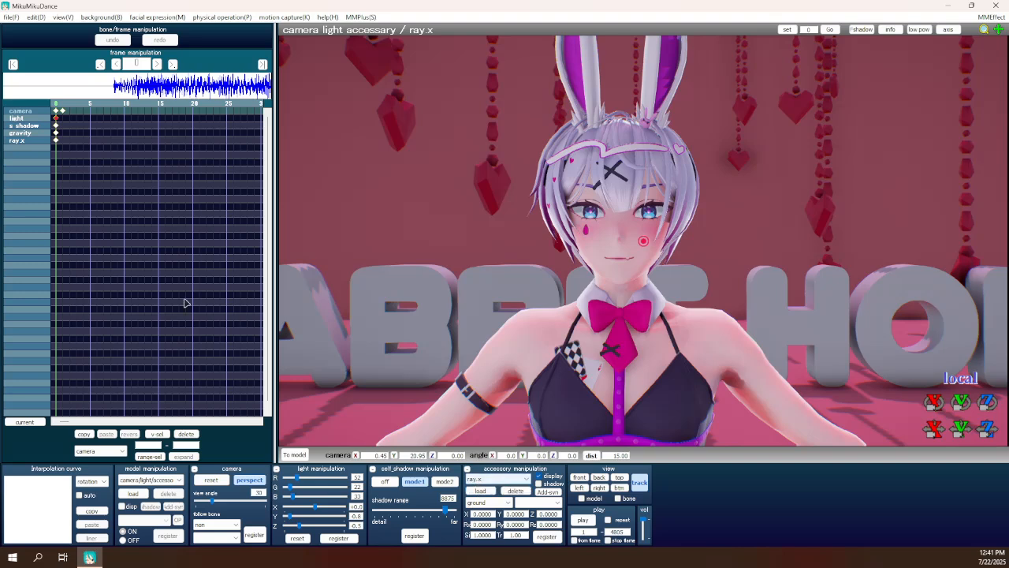
scroll(565, 240, down, 5)
click(581, 521)
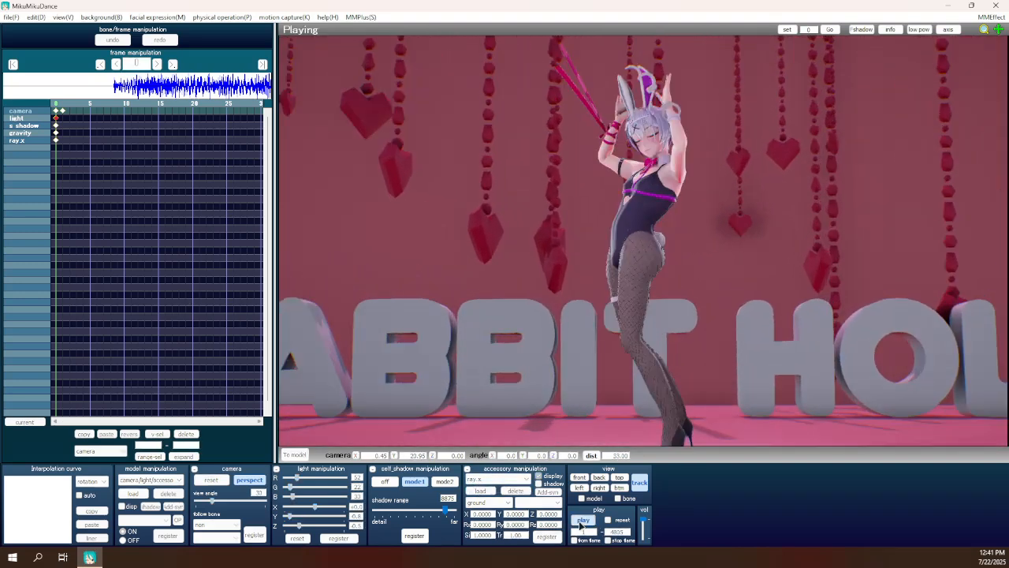
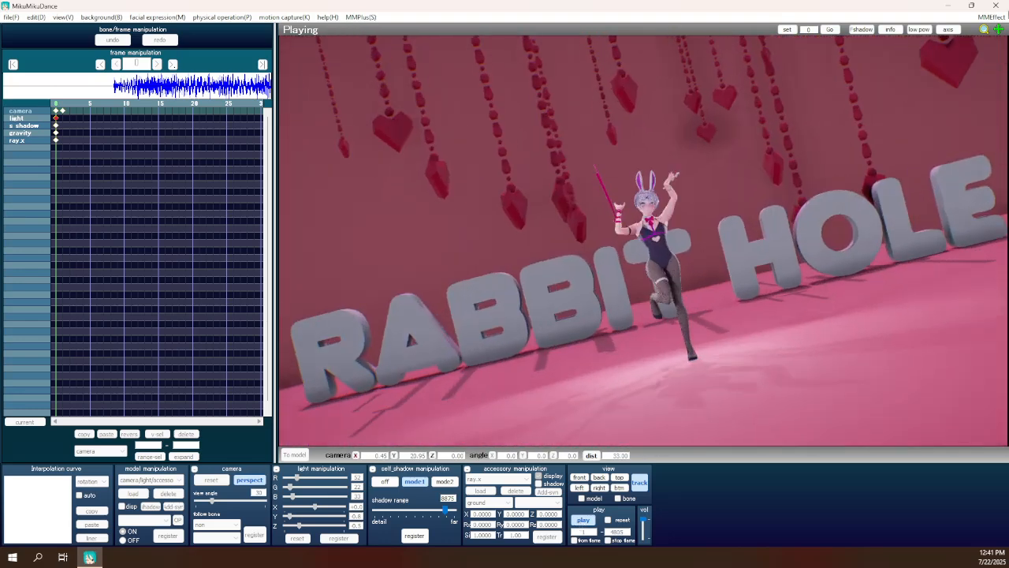
click(582, 521)
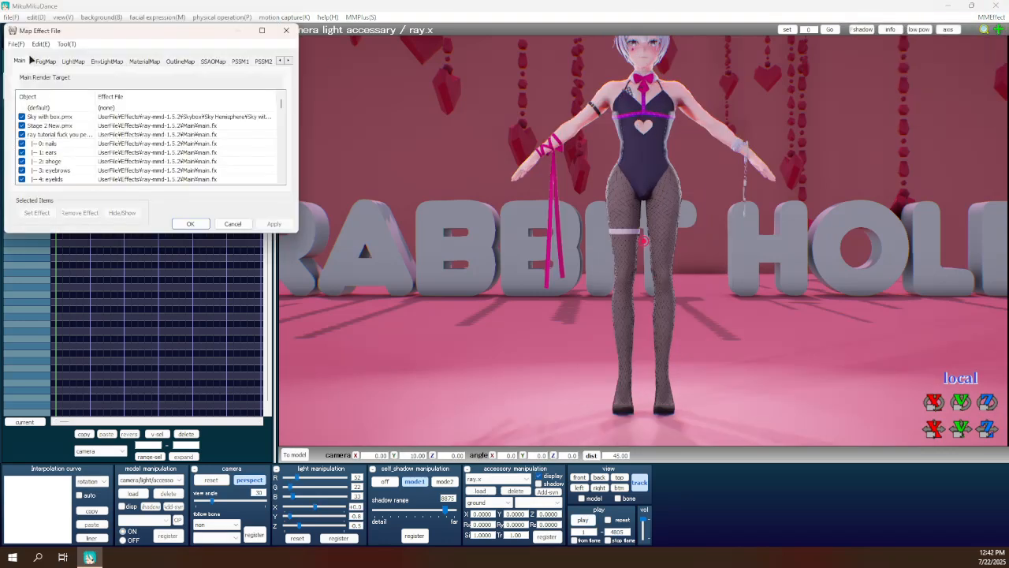
Assign material_stocking.fx from the dd_material_stocking folder to the character's fishnet and leggings in the material map and confirm the mapping.
click(130, 61)
scroll(113, 127, down, 8)
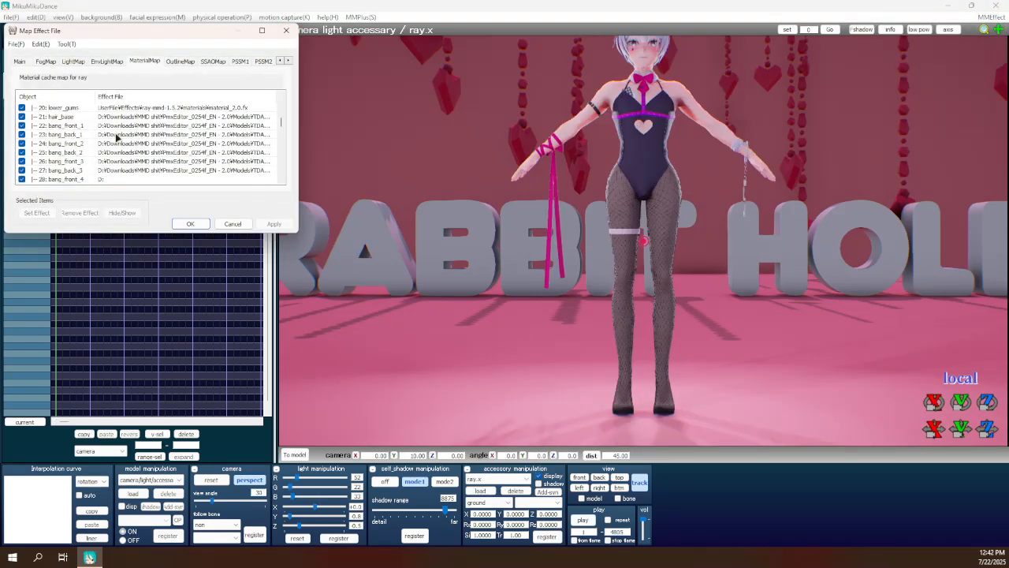
scroll(113, 126, down, 7)
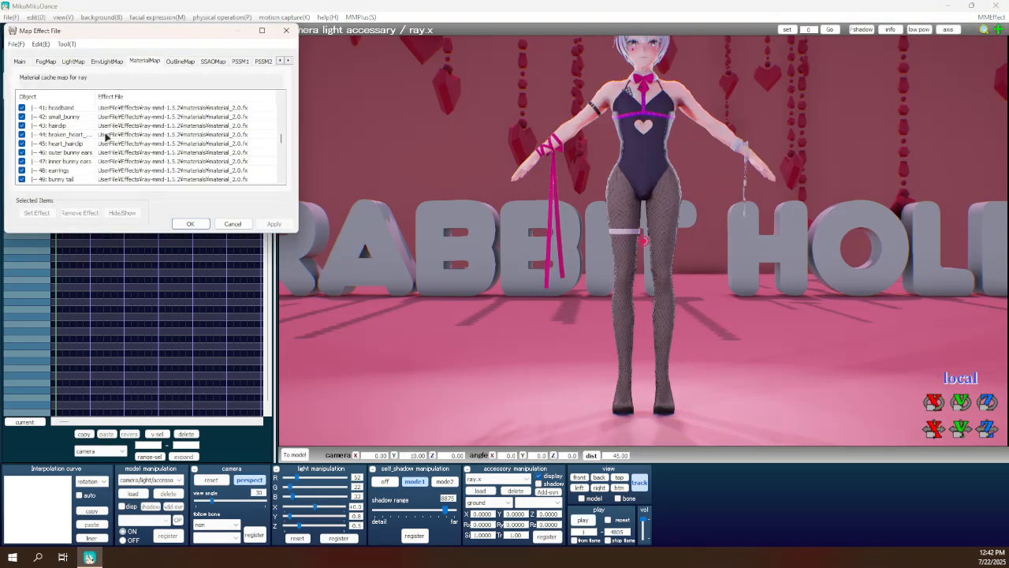
scroll(105, 137, down, 1)
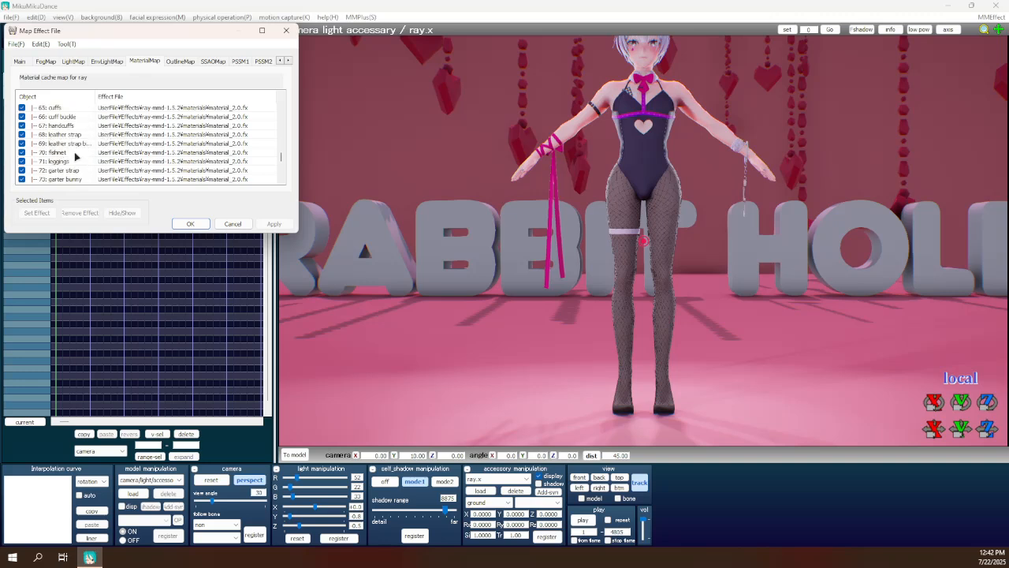
click(76, 154)
shift+click(72, 162)
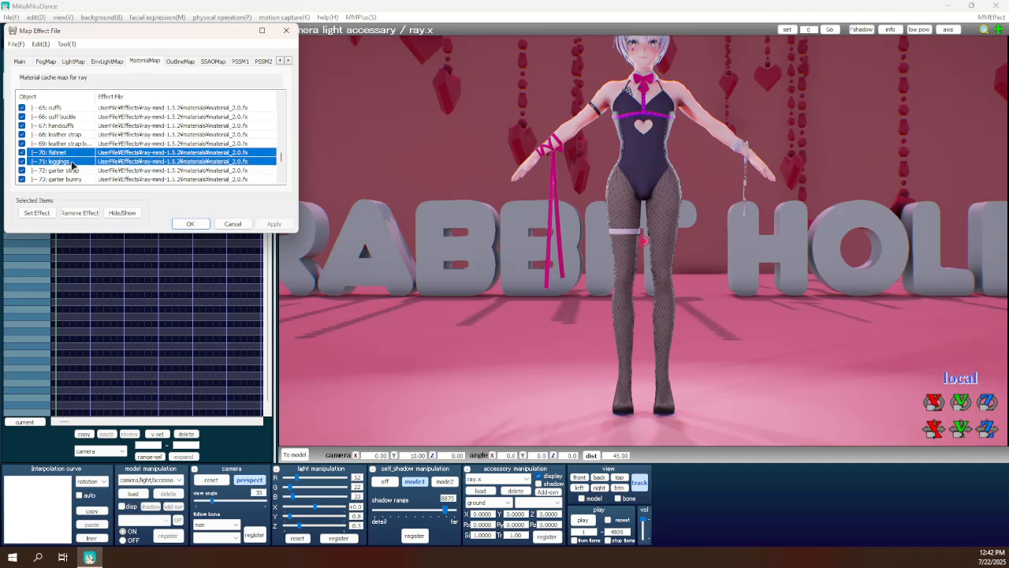
click(37, 213)
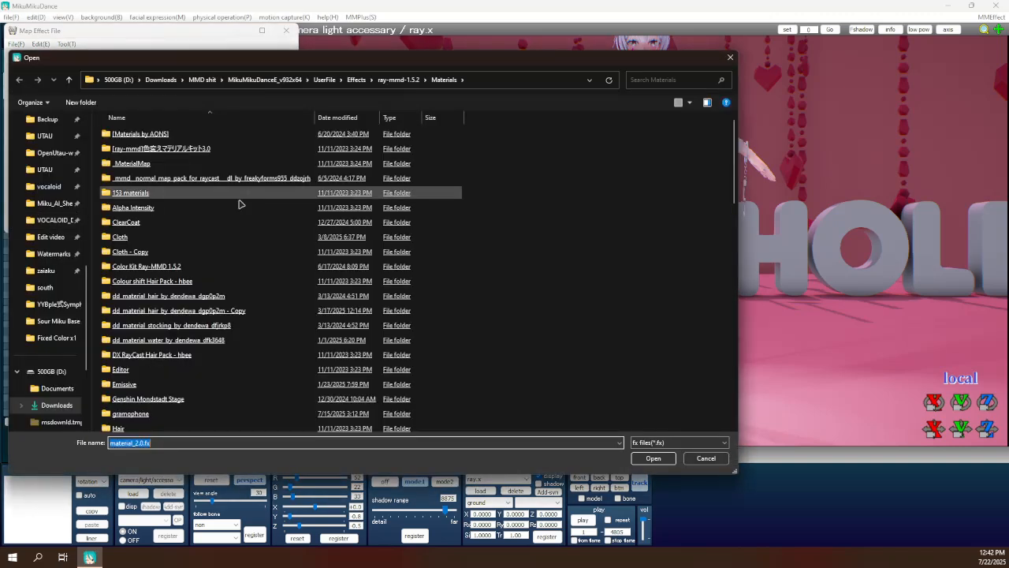
double_click(201, 324)
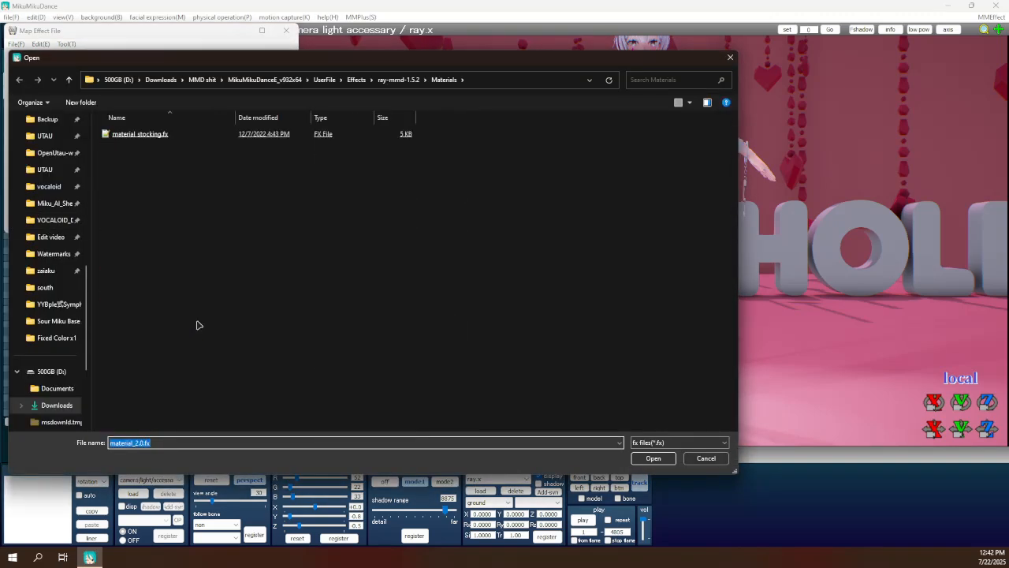
click(566, 82)
click(221, 136)
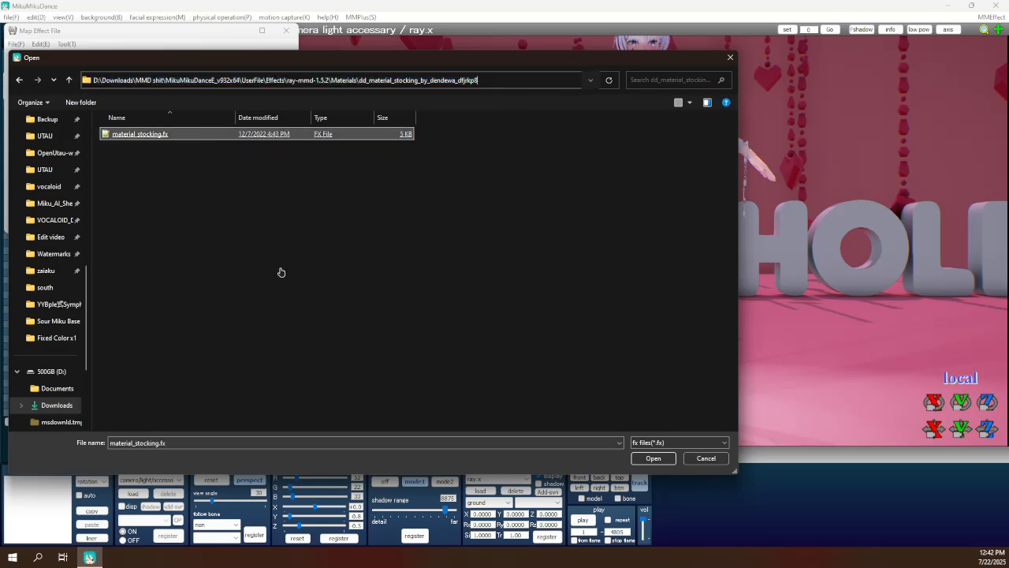
key(Return)
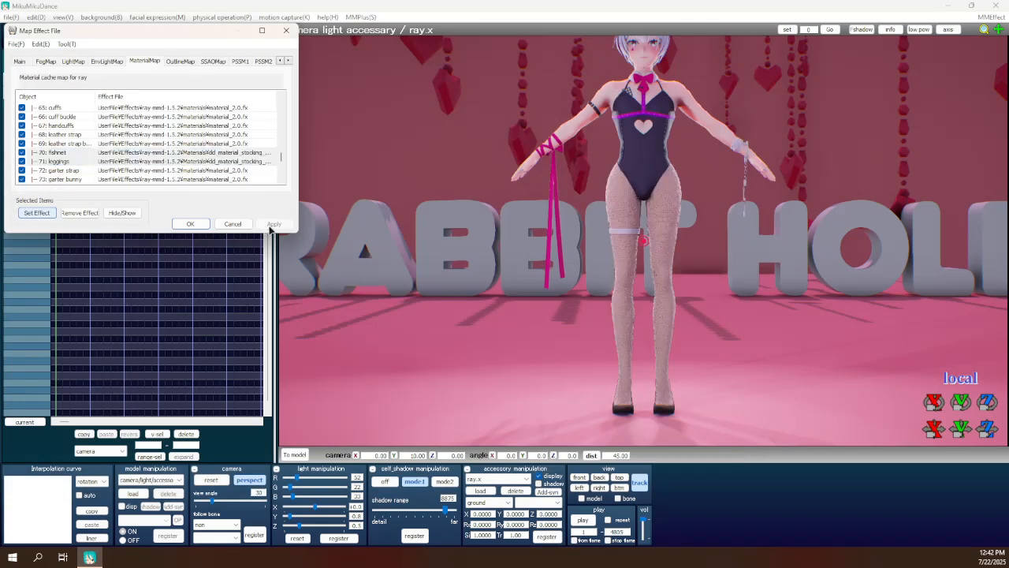
click(189, 225)
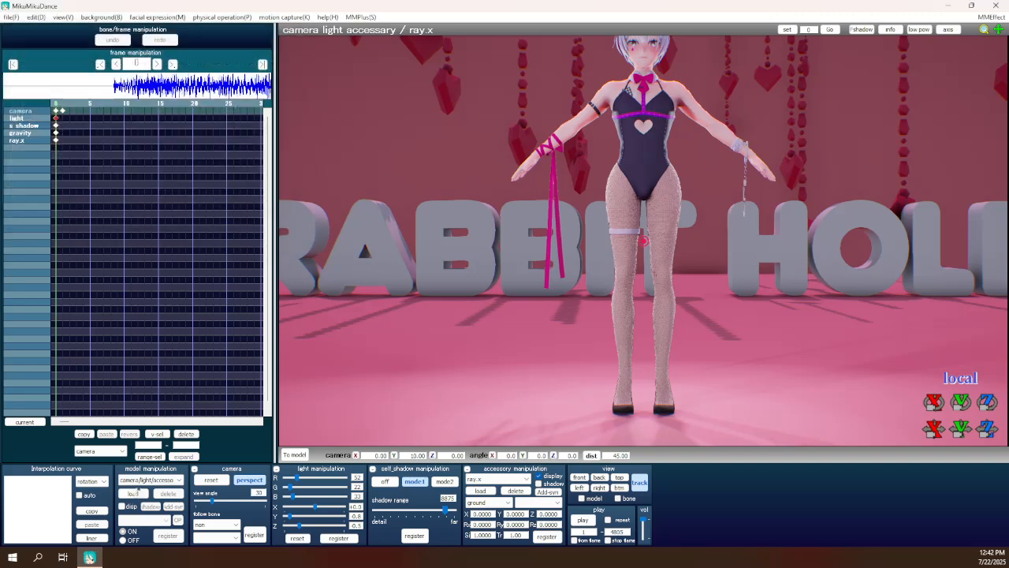
Load the stocking material's controller model from the dd_material_stocking_by_dendewa_dfjrkp8 folder into the scene.
click(139, 494)
click(517, 57)
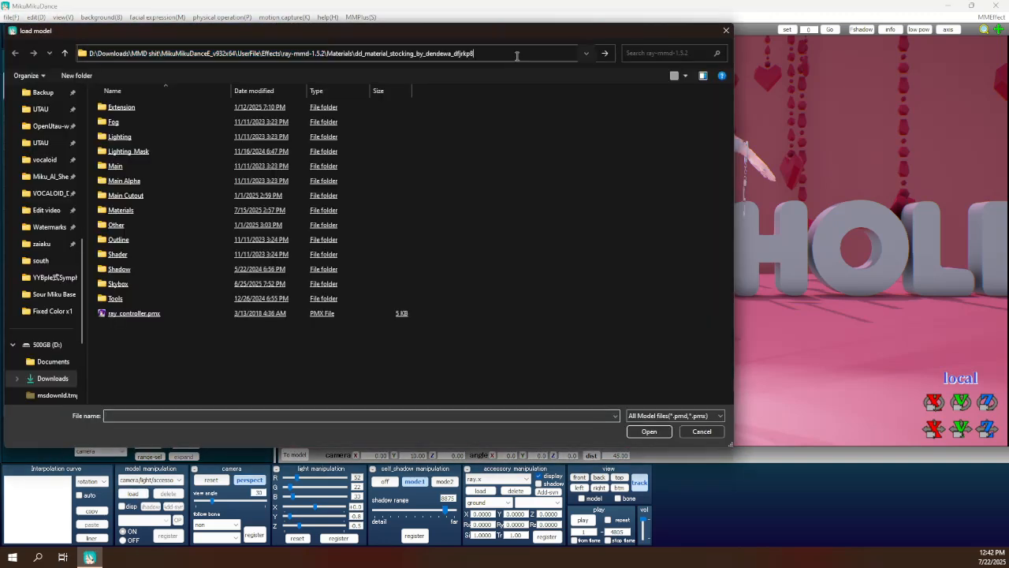
key(Return)
double_click(174, 107)
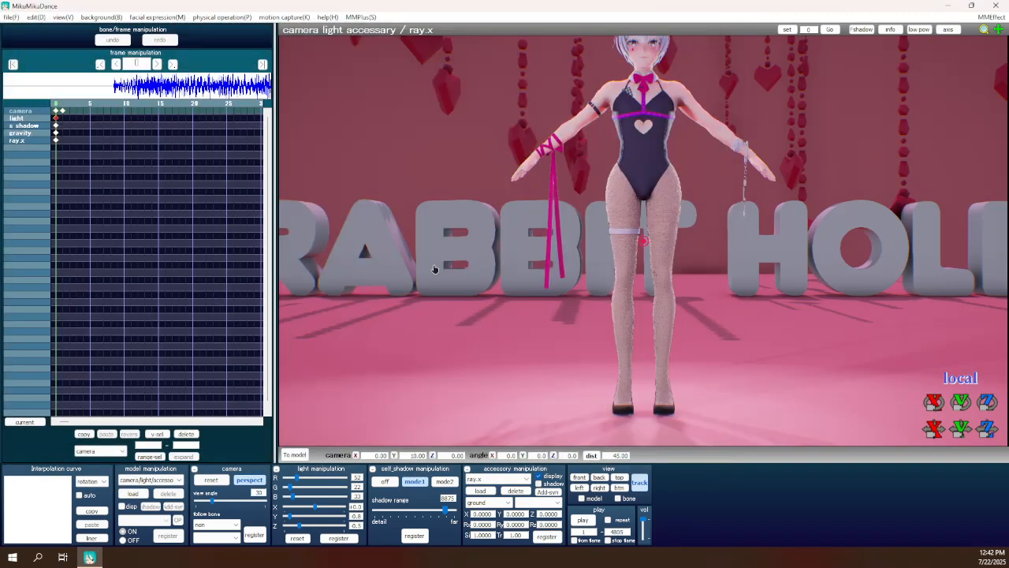
click(487, 308)
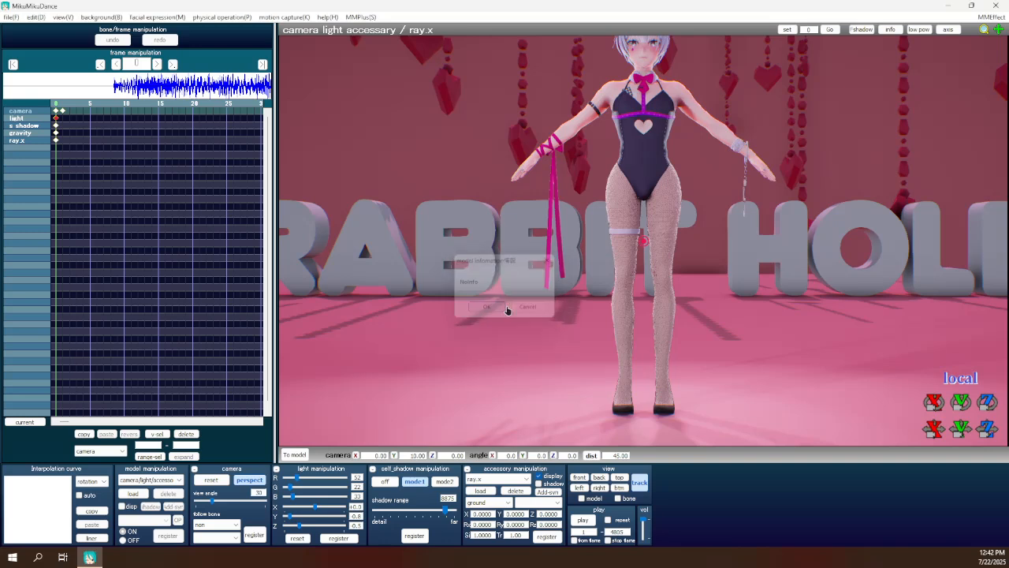
Load the motion data file from the dd_material_stocking folder onto the stocking controller and inspect the character.
click(10, 17)
click(63, 138)
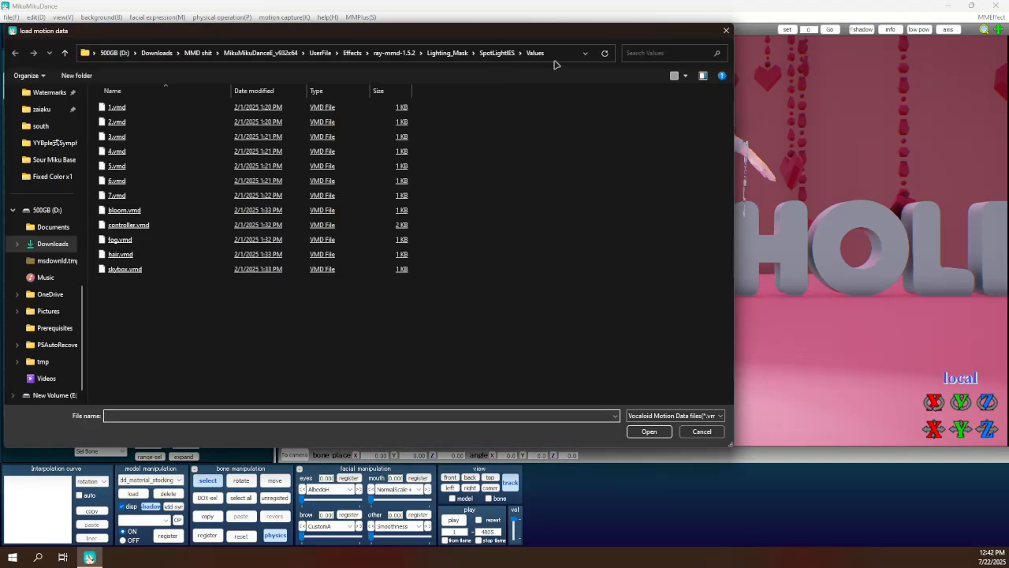
click(560, 59)
text(D:\Downloads\MMD shit\MikuMikuDanceE_v932x64\UserFile\Effects\ray-mmd-1.5.2\Materials\dd_material_stocking_by_deindous_dj6tpl5)
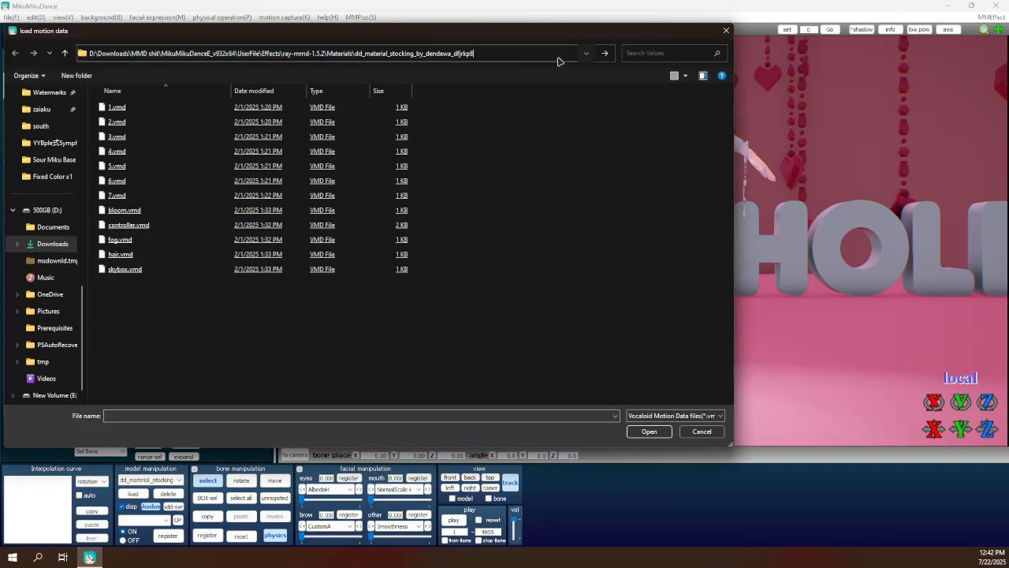
key(Return)
click(226, 108)
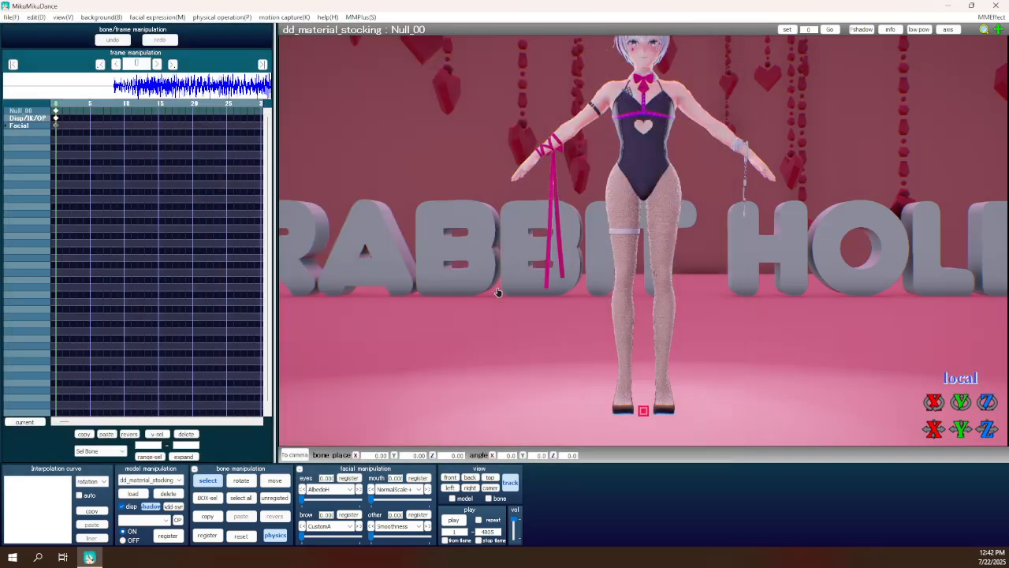
click(543, 304)
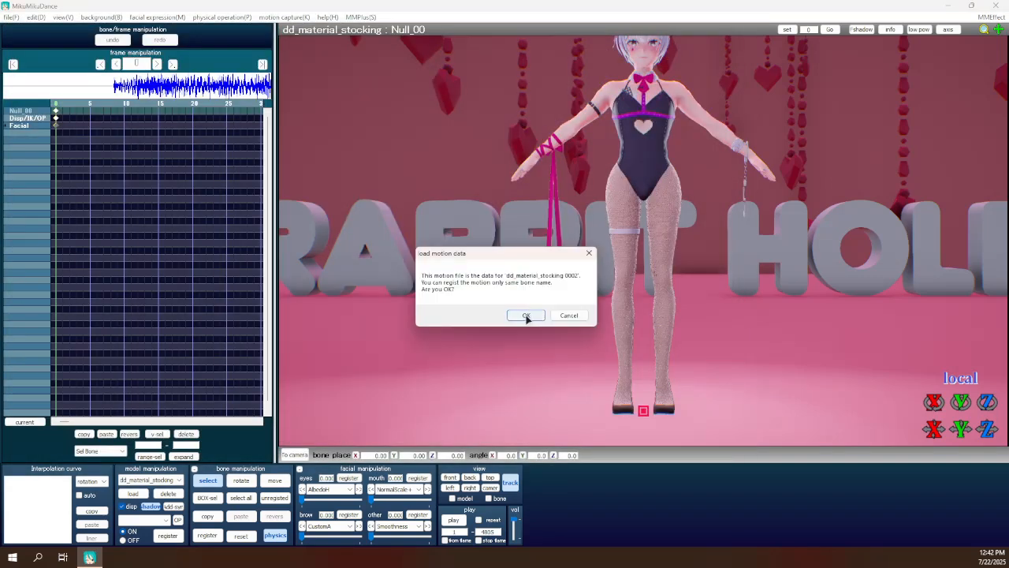
click(525, 315)
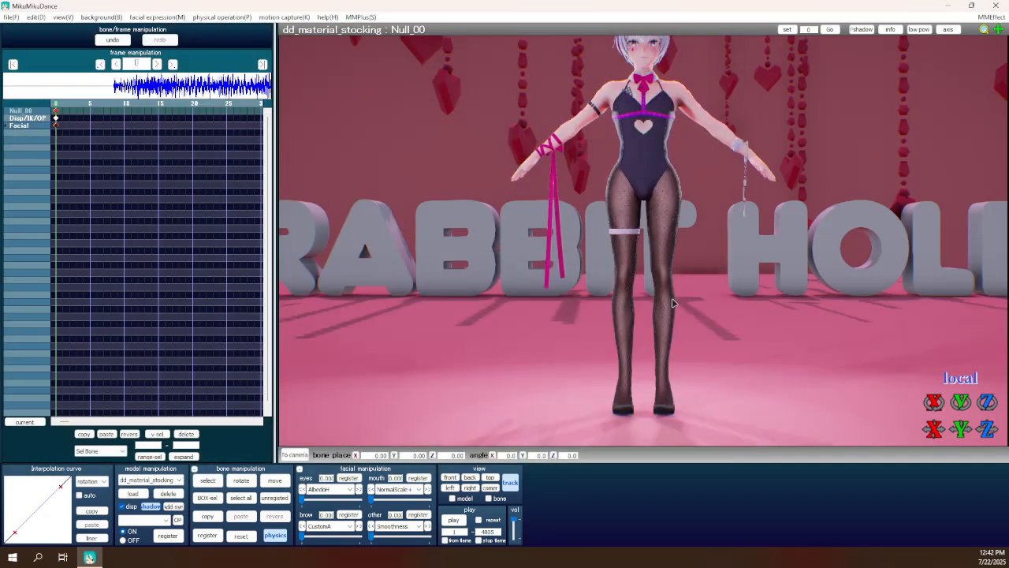
scroll(674, 318, up, 6)
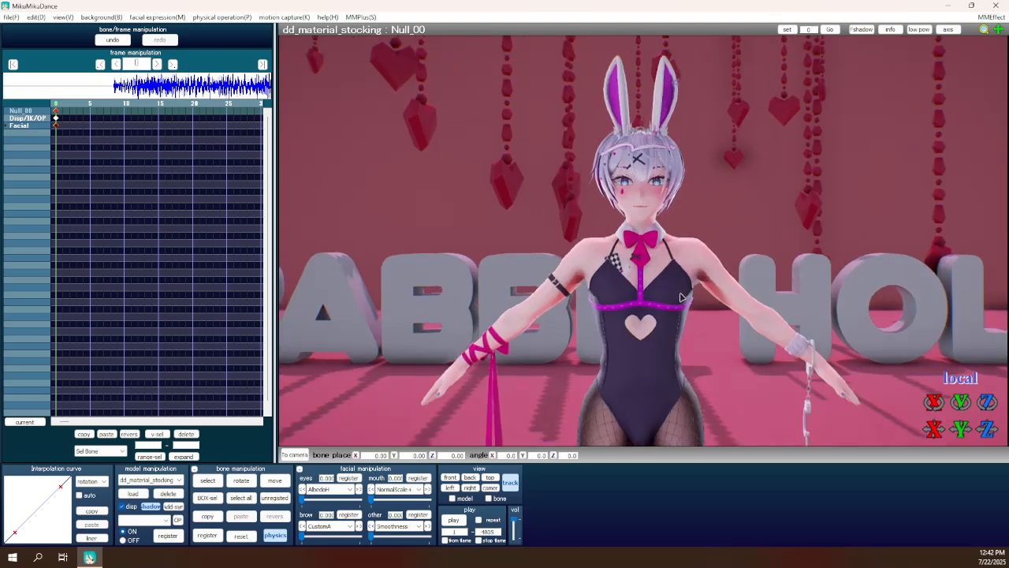
scroll(682, 297, up, 4)
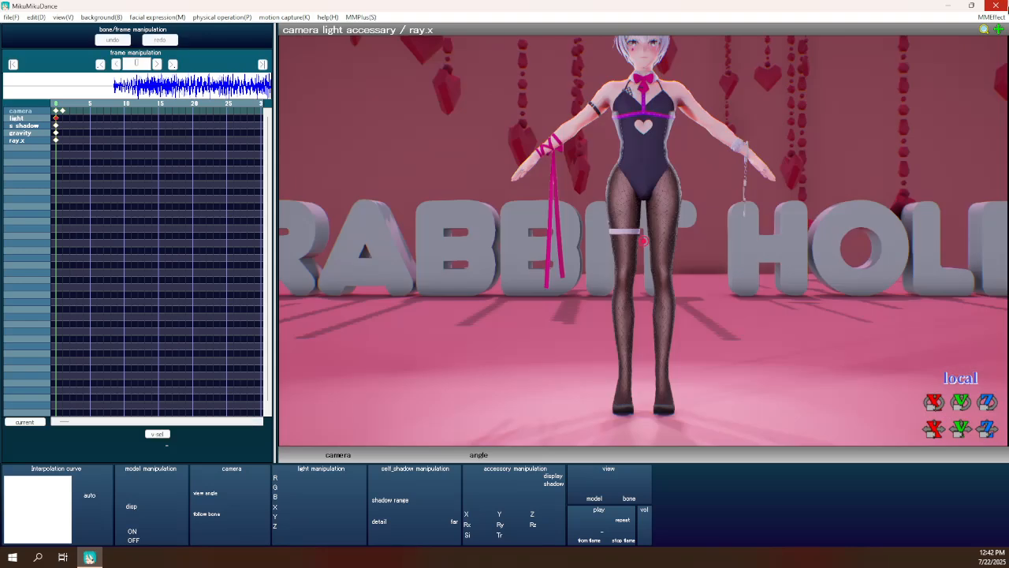
Switch to the camera, open the effect mapping and expand the Stage 2 New model into its separate materials.
click(294, 455)
click(989, 16)
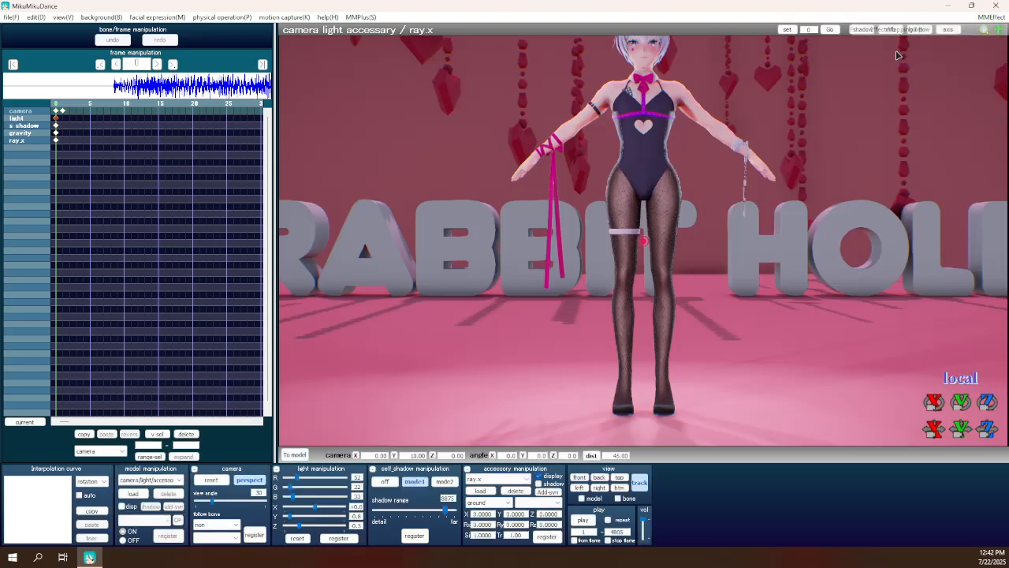
click(899, 30)
right_click(74, 132)
right_click(69, 127)
click(85, 186)
double_click(51, 124)
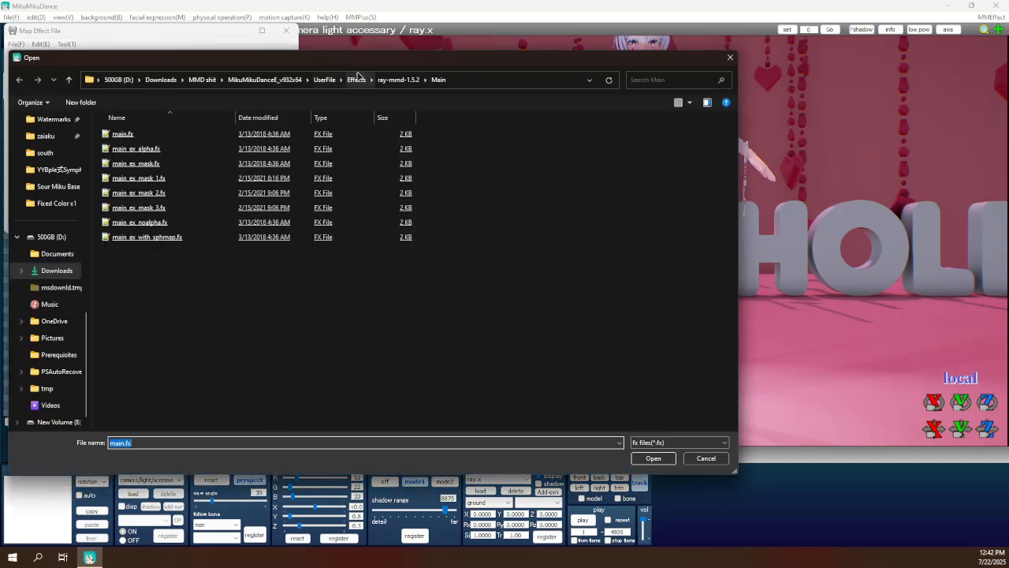
click(387, 81)
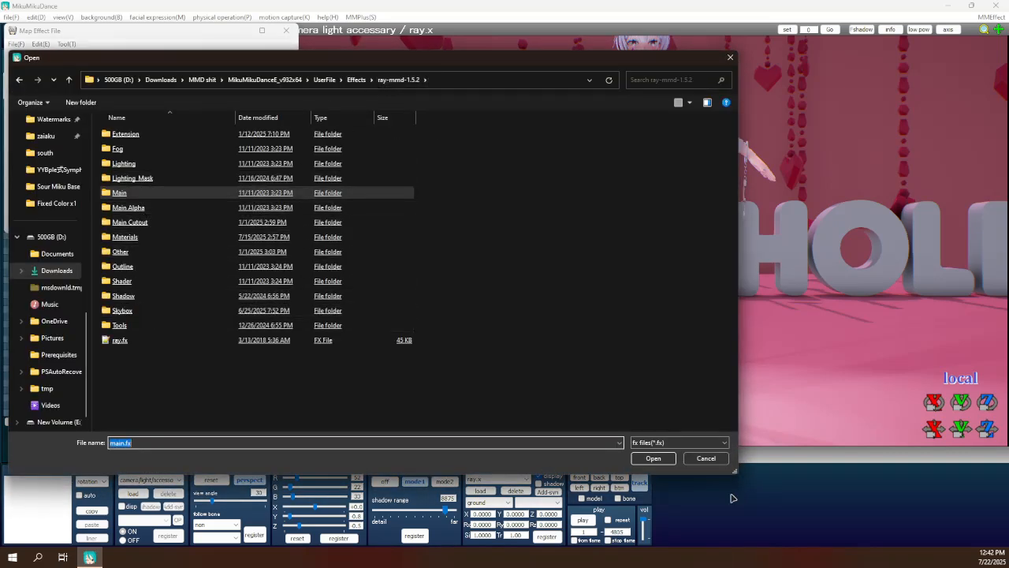
click(704, 459)
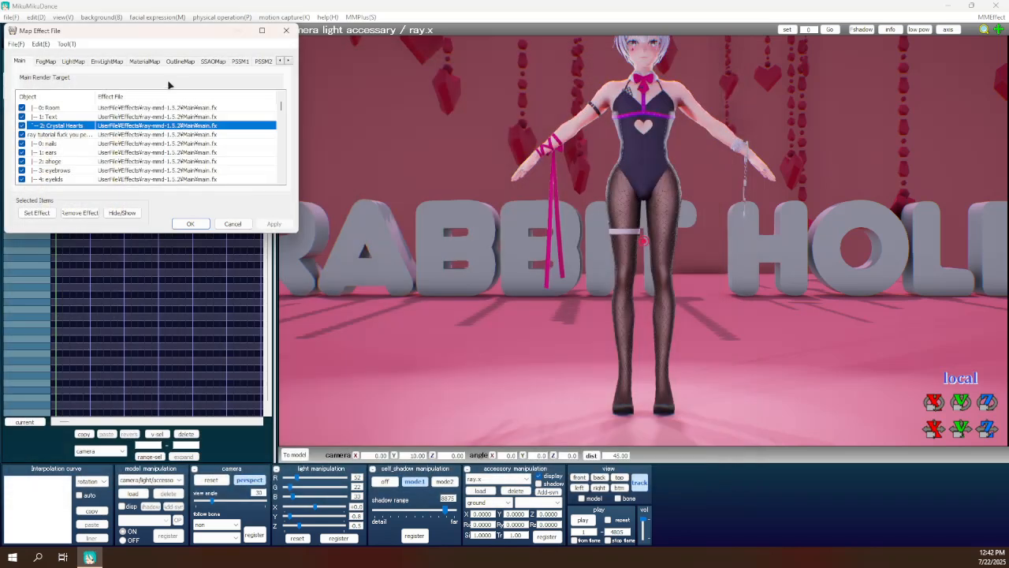
Try material_glass.fx from the Transparent materials folder on the stage's Crystal Hearts in the material map and inspect the hanging hearts.
click(34, 213)
scroll(285, 304, down, 12)
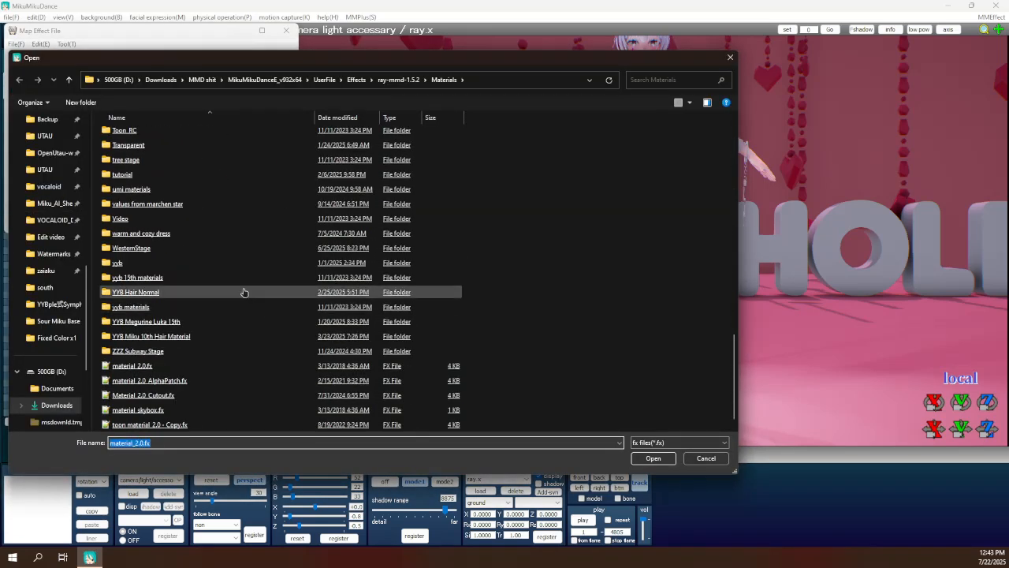
scroll(205, 240, up, 1)
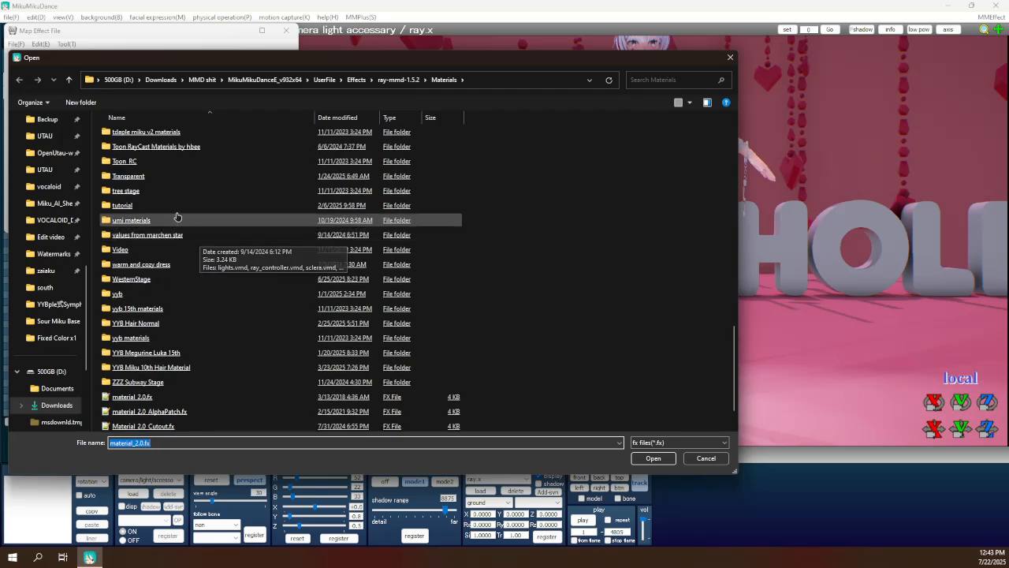
scroll(185, 232, up, 1)
double_click(146, 221)
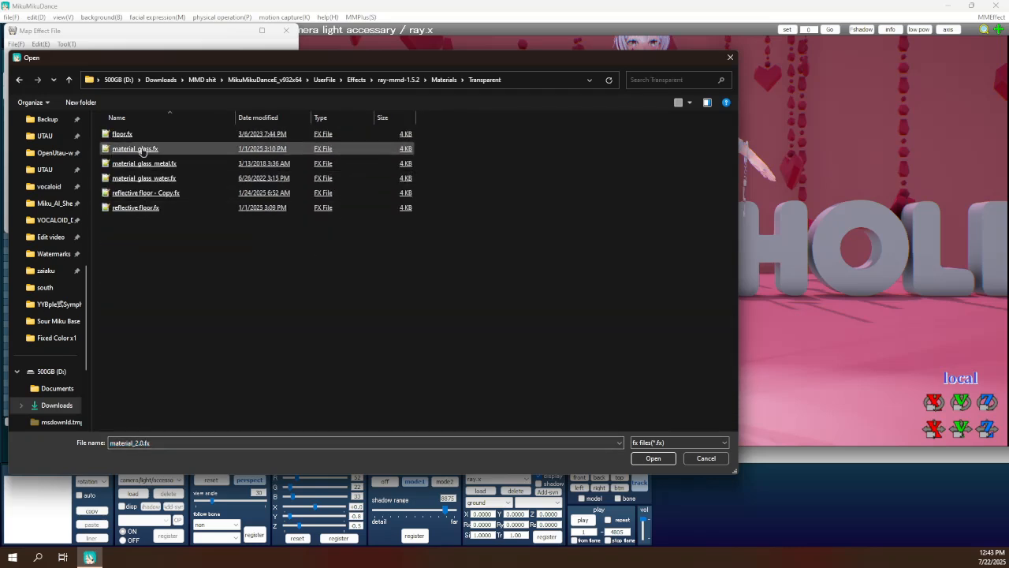
double_click(142, 150)
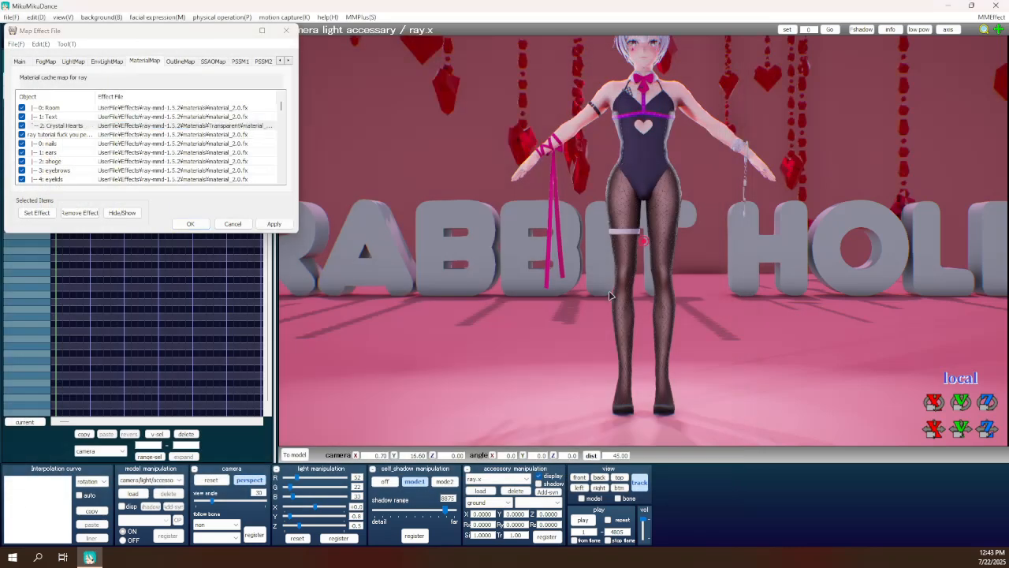
scroll(613, 324, up, 5)
scroll(614, 325, up, 6)
middle_drag(612, 321, 563, 275)
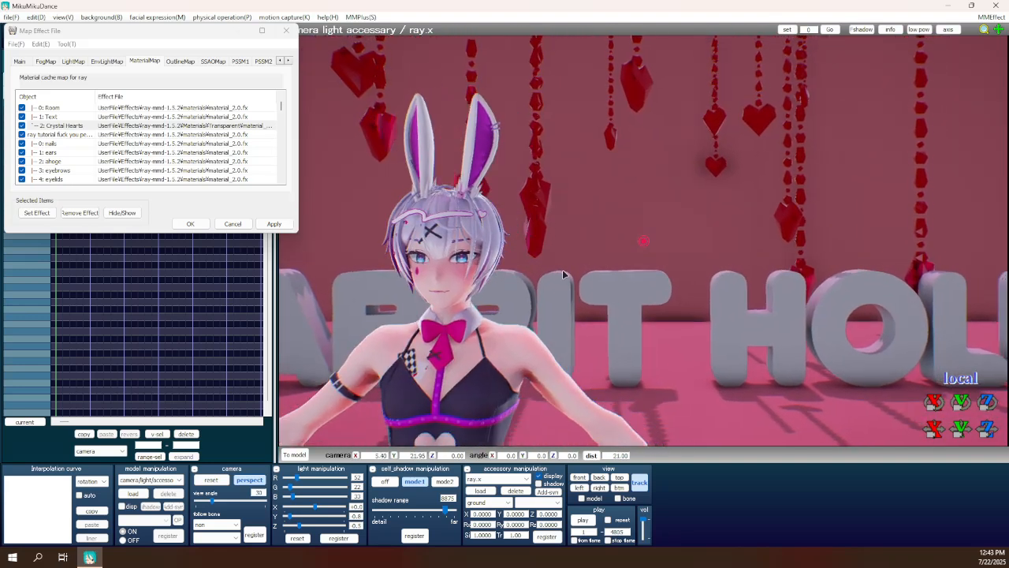
Assign floor.fx from the Transparent materials folder to the stage's Crystal Hearts and inspect the hanging hearts.
click(36, 213)
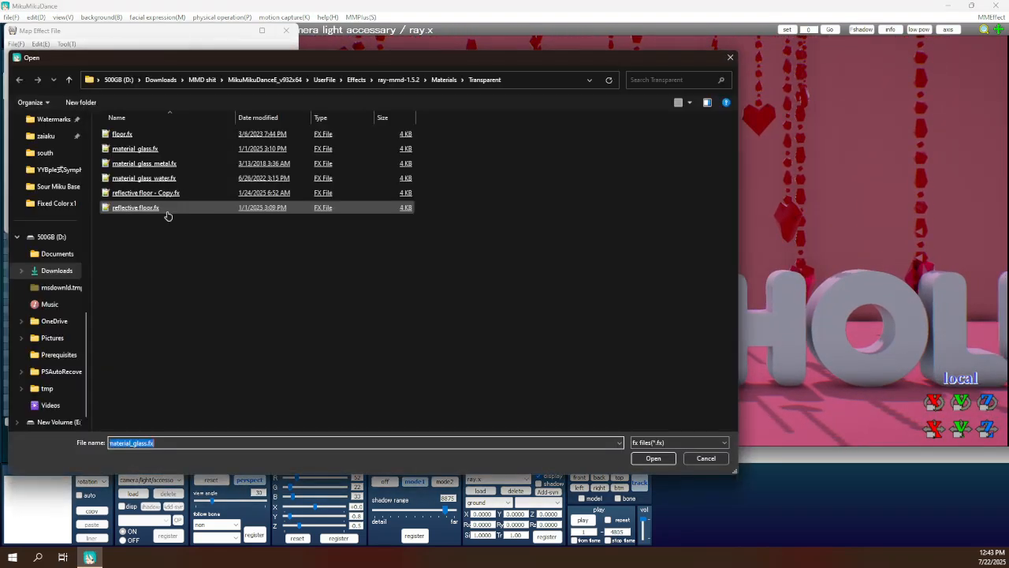
double_click(168, 134)
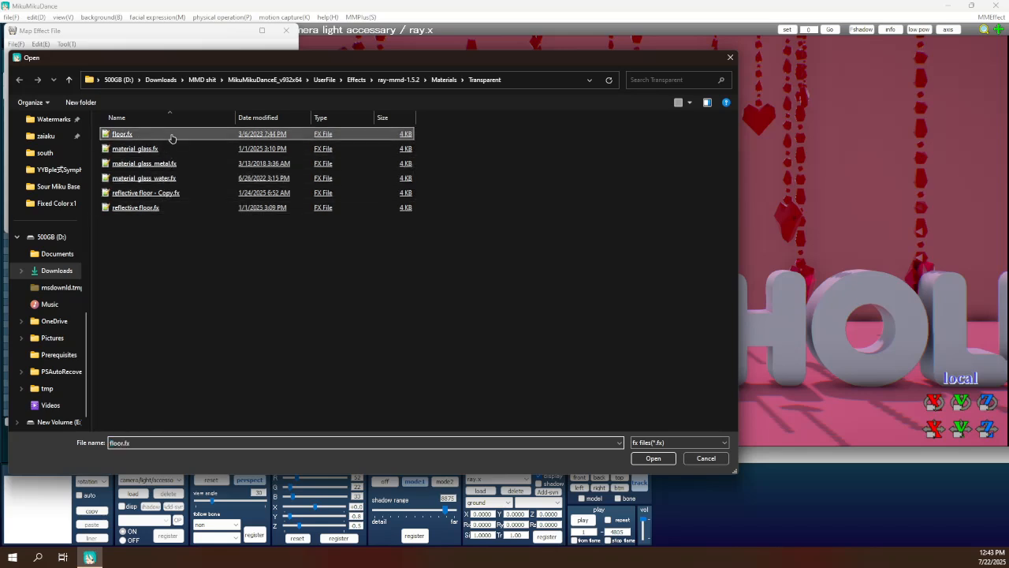
scroll(595, 246, down, 8)
middle_drag(597, 247, 600, 210)
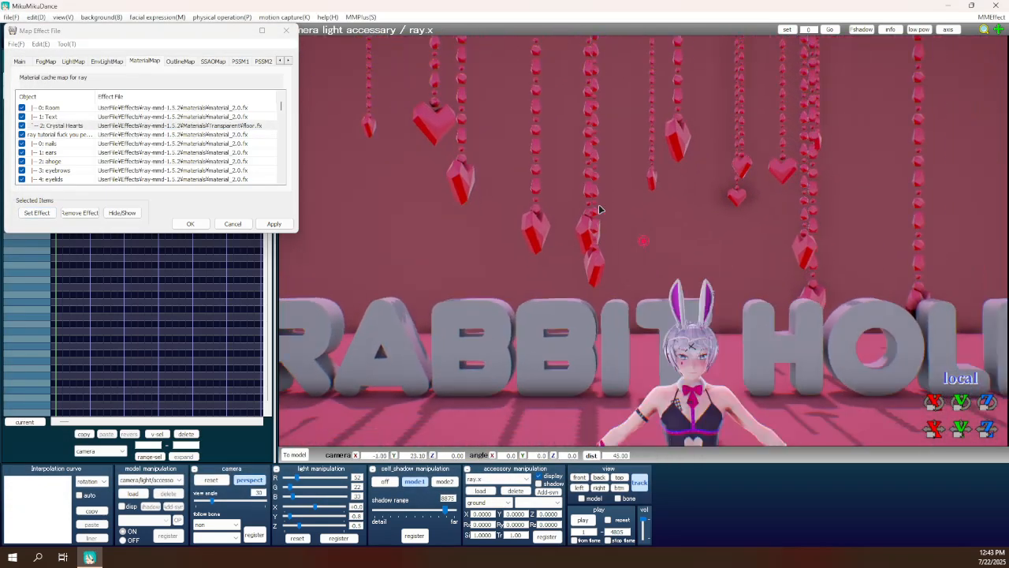
scroll(599, 209, up, 6)
scroll(61, 130, up, 1)
Assign floor.fx from the Transparent materials folder to the stage's Text material and inspect the Rabbit Hole lettering.
scroll(59, 146, down, 2)
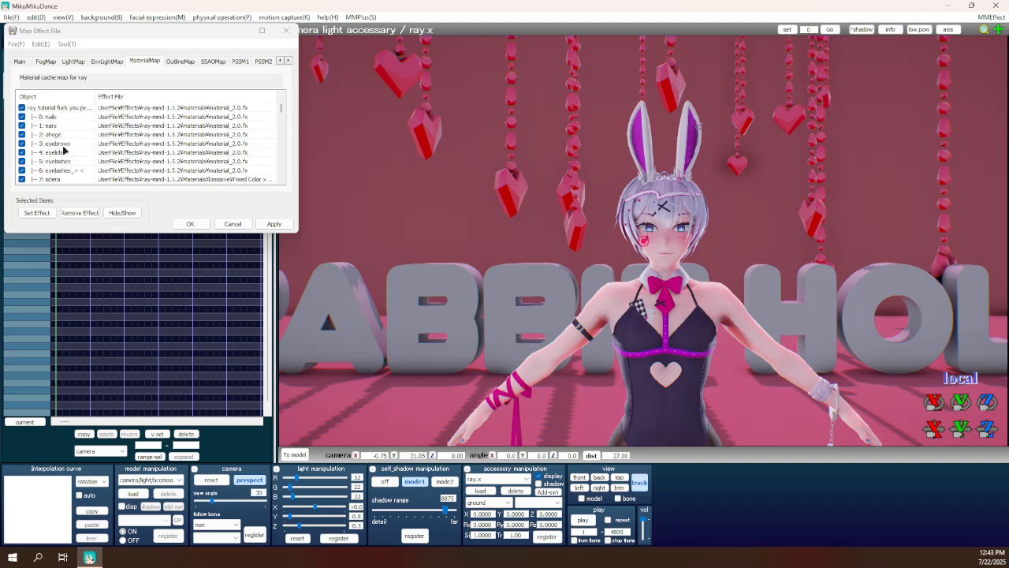
scroll(63, 147, up, 1)
double_click(52, 118)
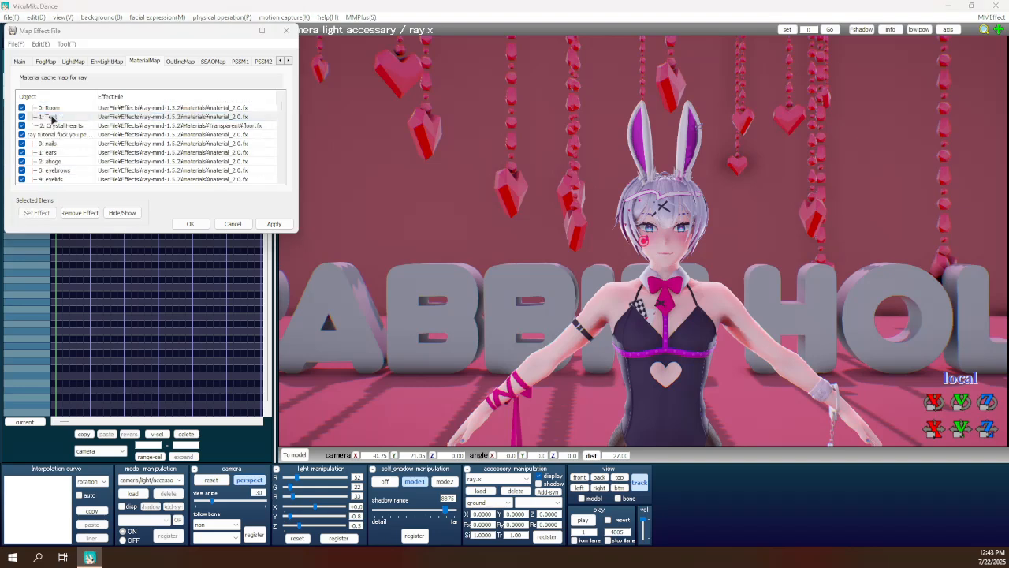
scroll(161, 260, down, 10)
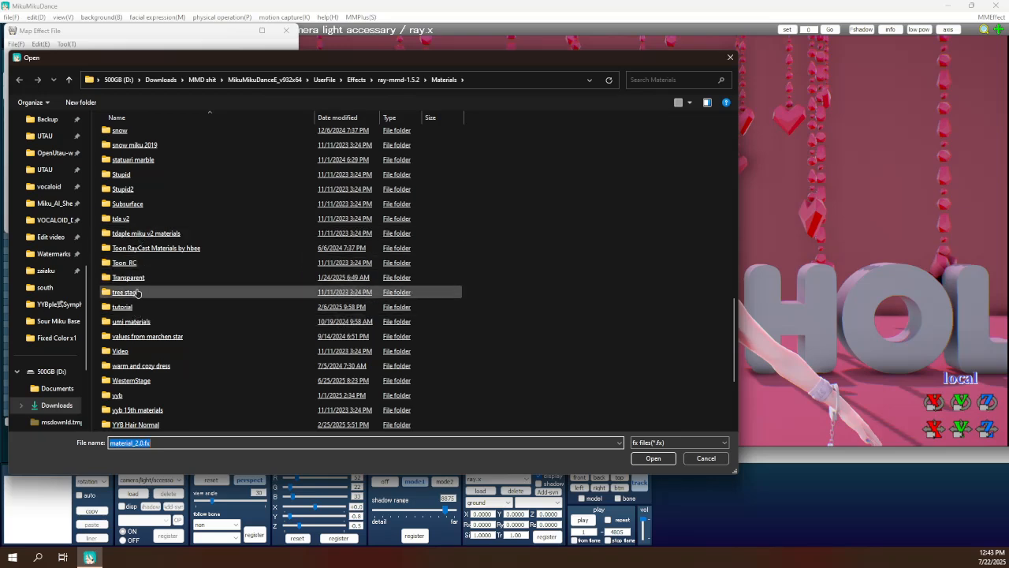
double_click(128, 276)
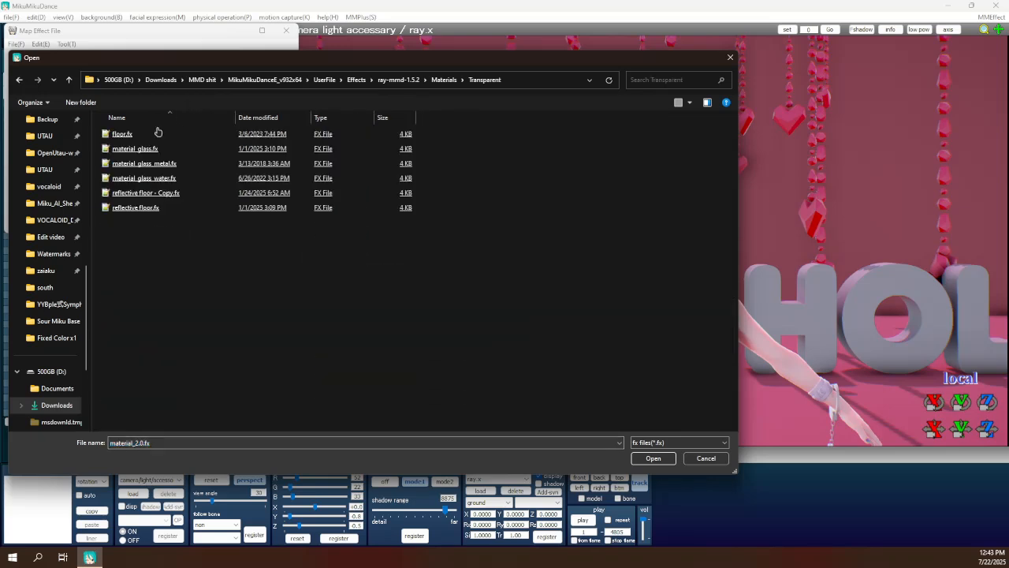
double_click(156, 134)
scroll(475, 294, down, 6)
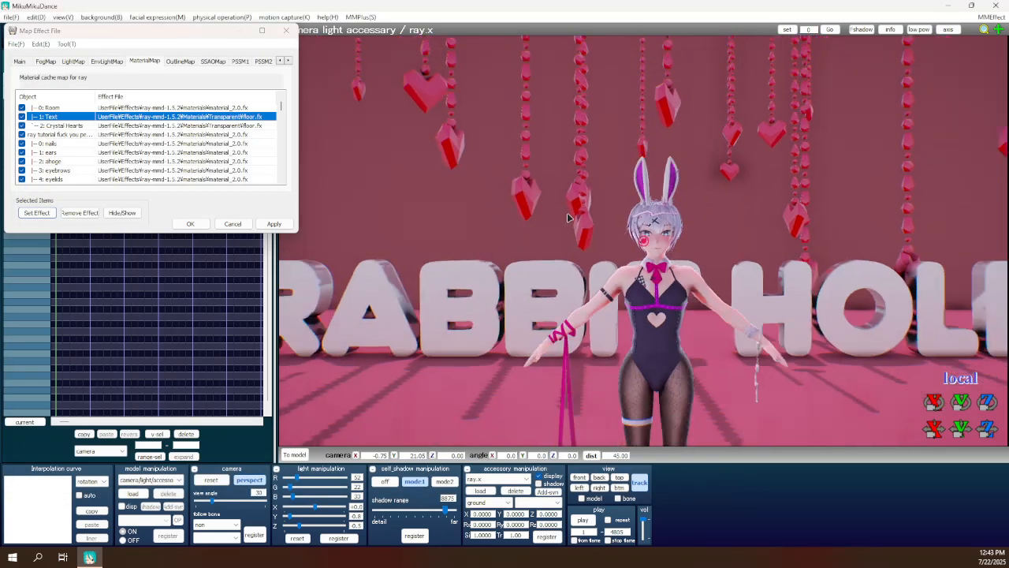
click(573, 220)
scroll(574, 218, down, 2)
middle_drag(519, 259, 505, 309)
scroll(82, 121, up, 1)
Assign floor.fx from the Transparent materials folder to the stage's Room material.
double_click(50, 134)
scroll(161, 304, down, 10)
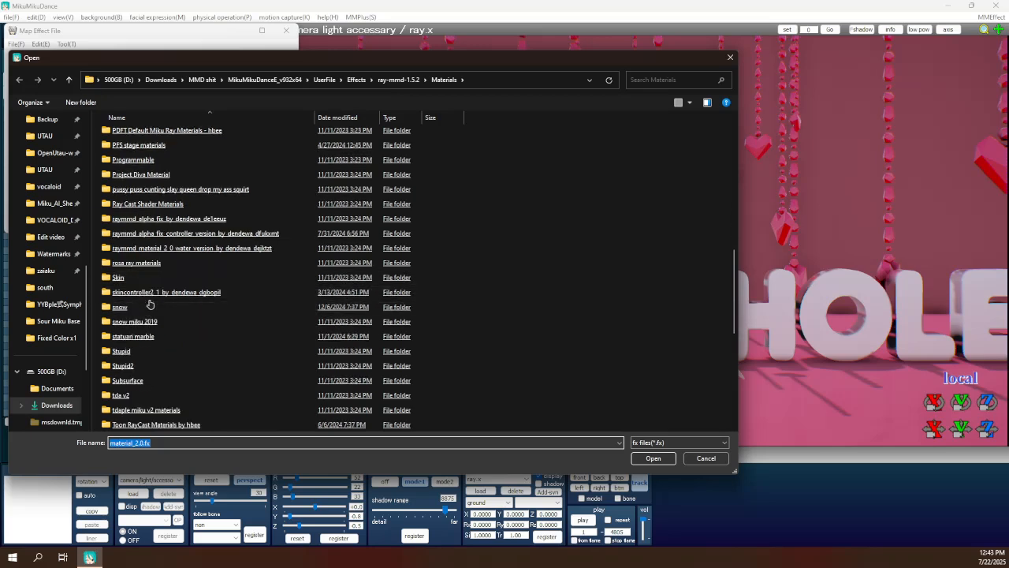
scroll(149, 292, down, 1)
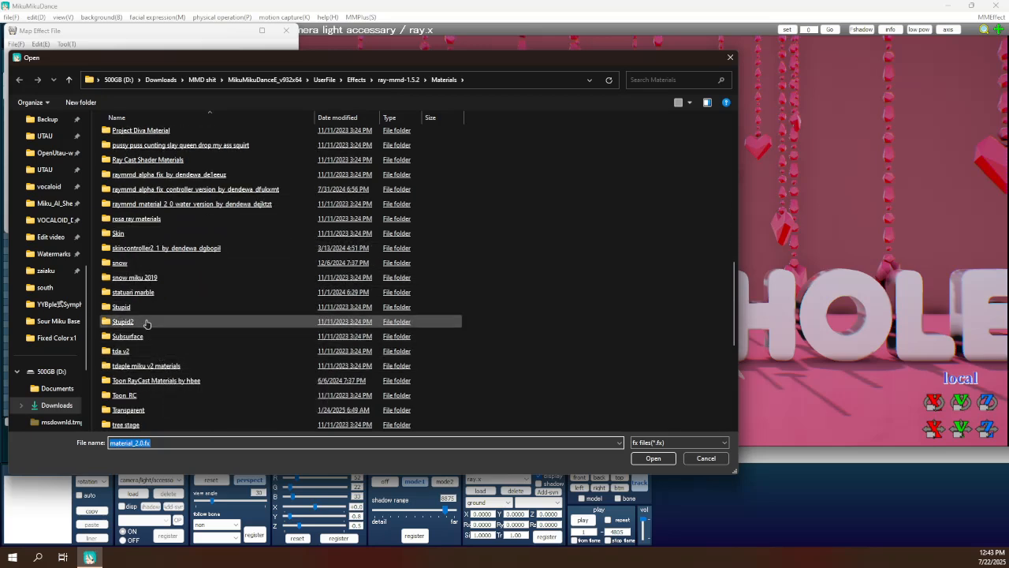
scroll(145, 323, down, 1)
double_click(130, 365)
double_click(153, 133)
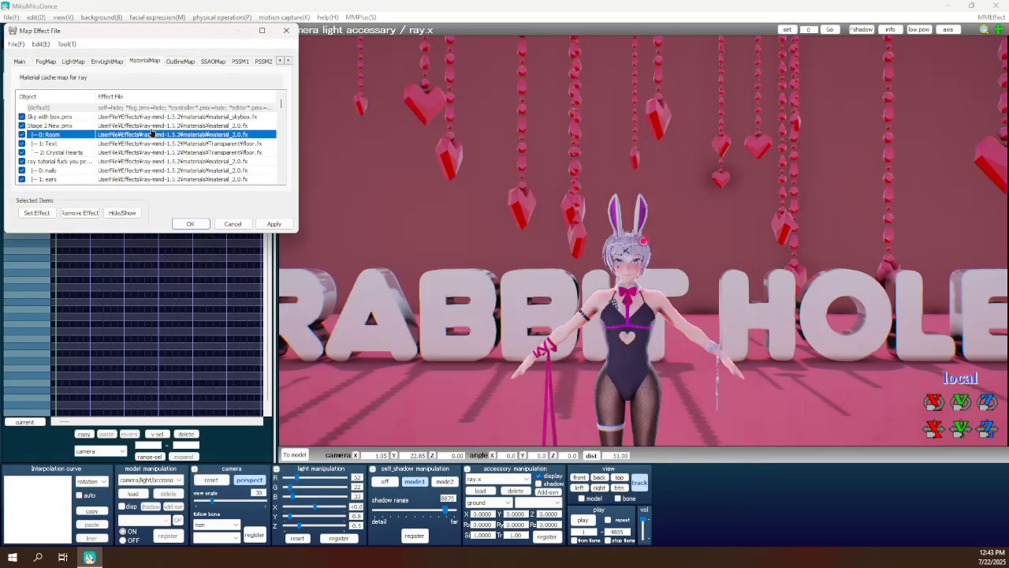
Examine the room's floor and wall reflections around the character from close up and from farther away.
scroll(435, 342, down, 6)
mouse_move(441, 296)
middle_down()
mouse_move(442, 249)
mouse_move(458, 293)
middle_up()
scroll(442, 247, up, 9)
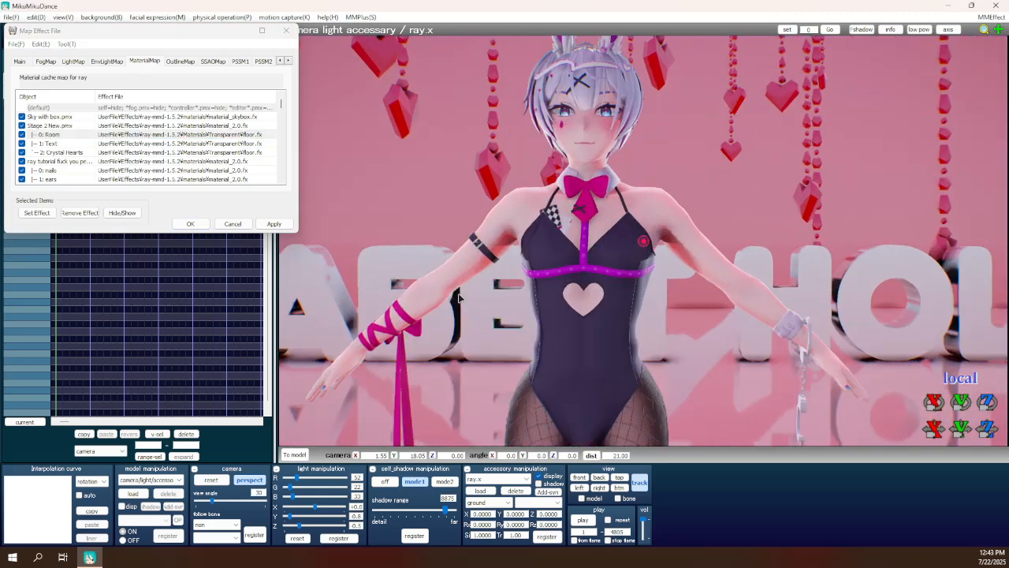
scroll(467, 303, up, 1)
scroll(465, 298, down, 1)
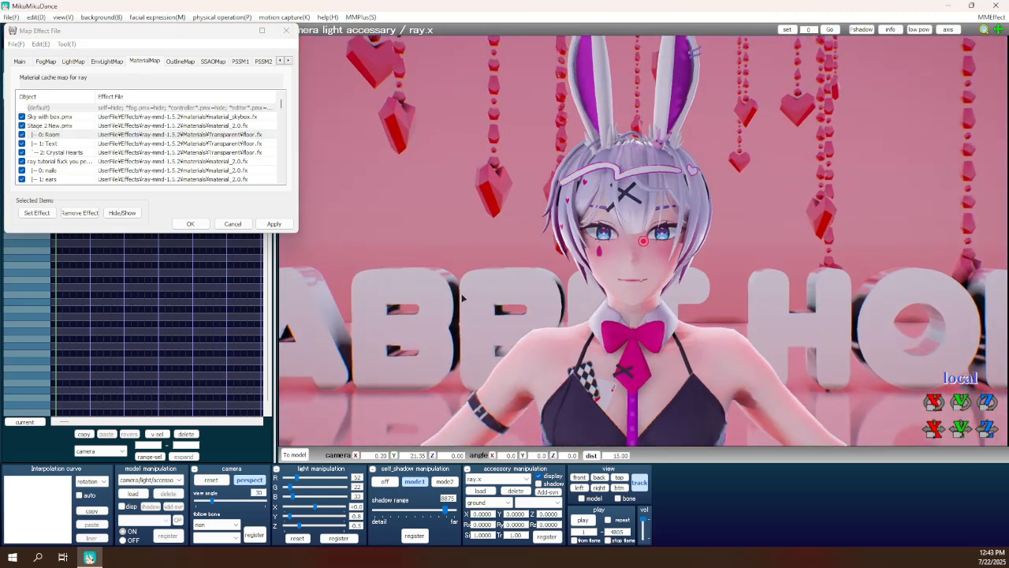
scroll(457, 295, down, 4)
scroll(455, 293, down, 4)
middle_drag(443, 169, 443, 75)
middle_drag(443, 132, 441, 260)
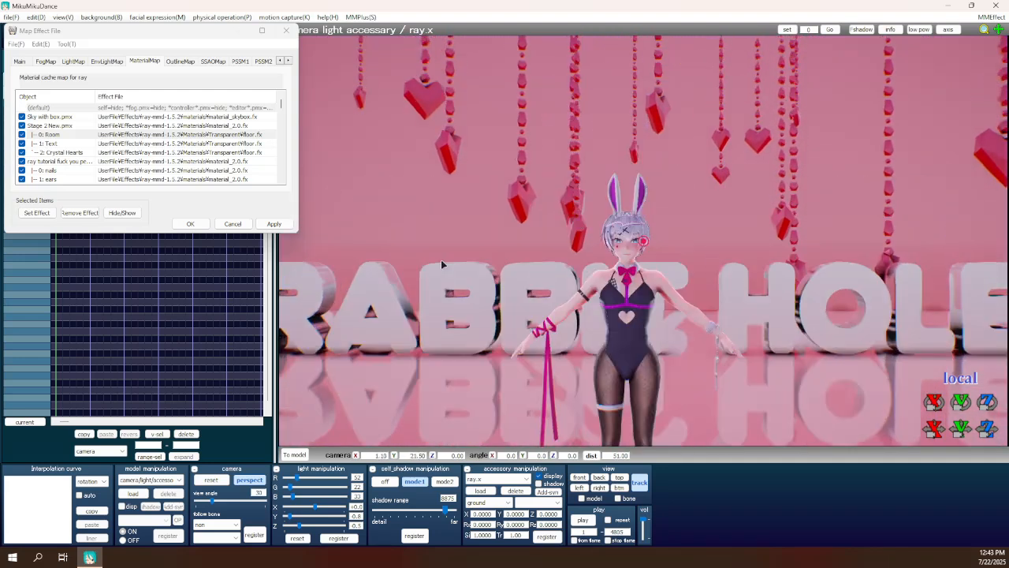
scroll(441, 260, up, 7)
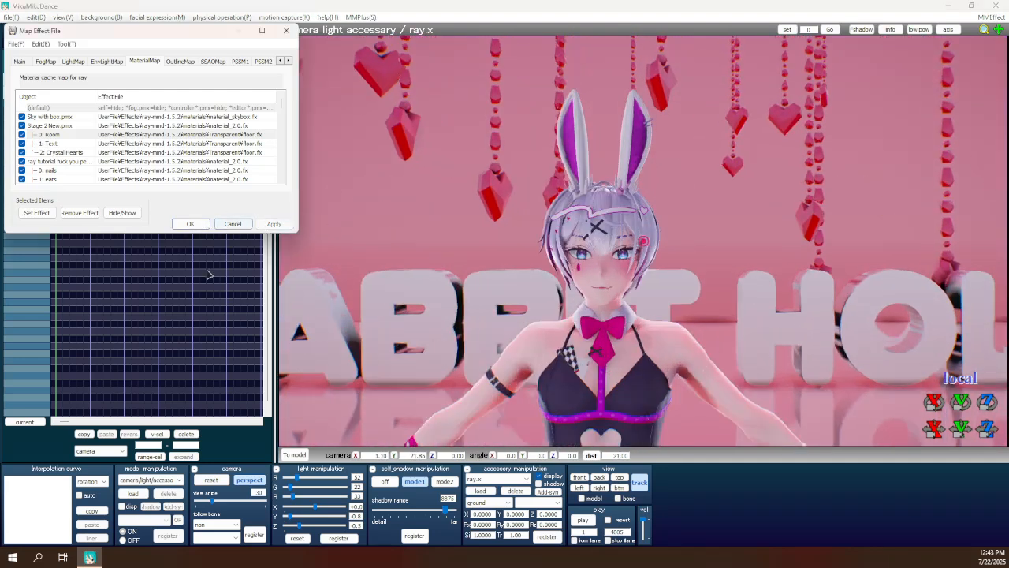
Confirm the material mapping and load VolumetricSphere.pmx from the ray-mmd Fog folder.
click(195, 225)
click(144, 493)
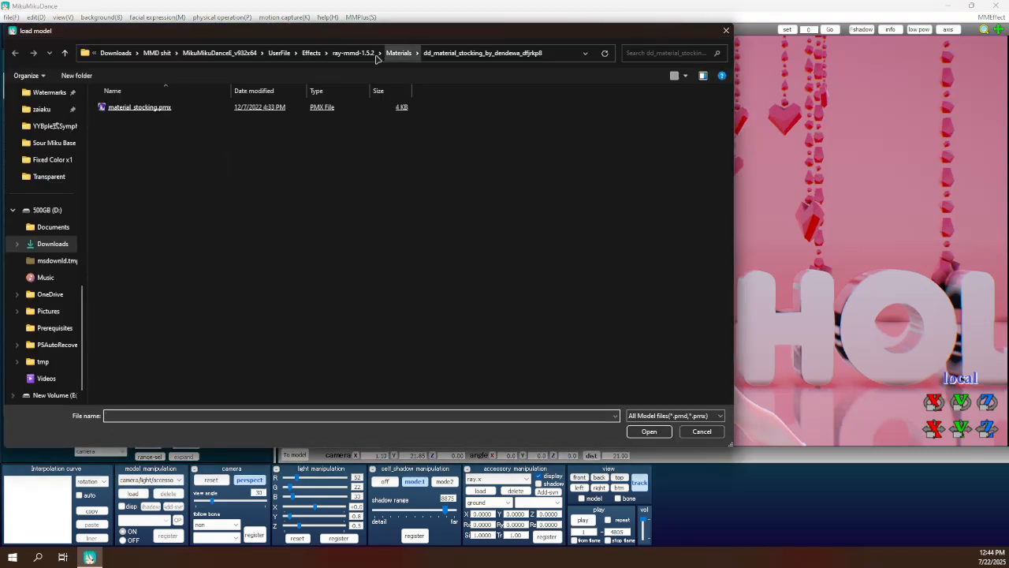
click(353, 52)
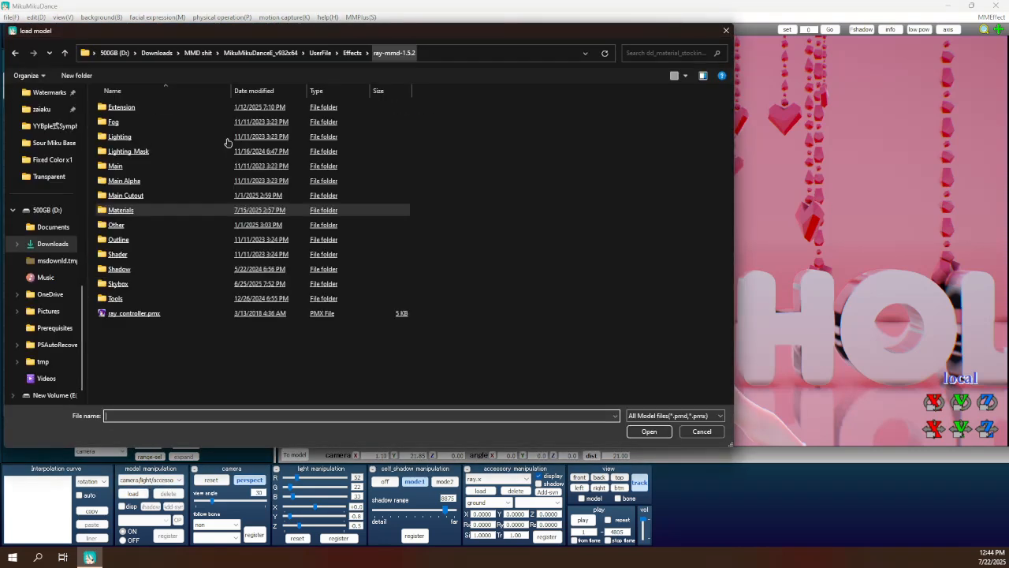
double_click(110, 123)
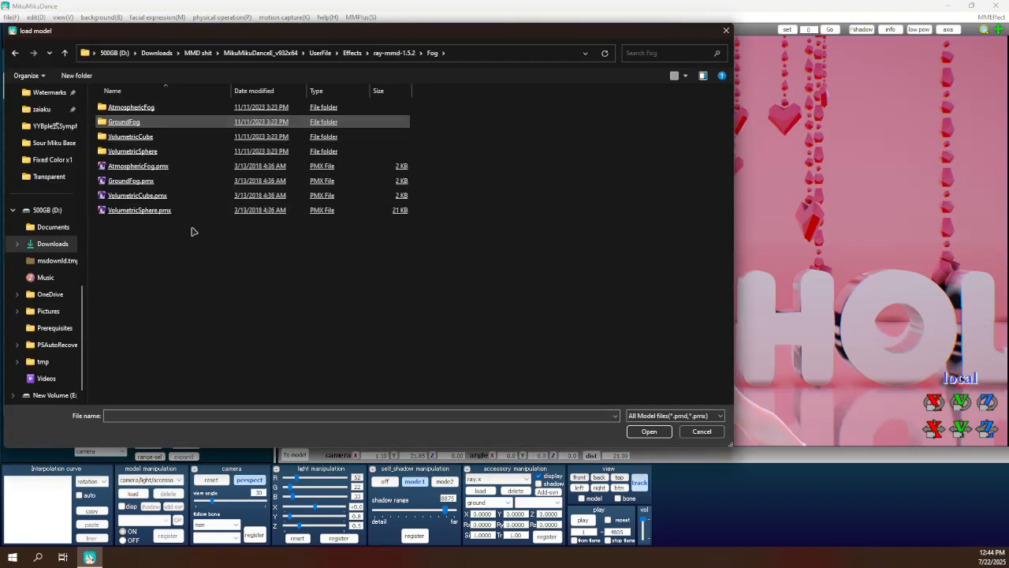
double_click(179, 210)
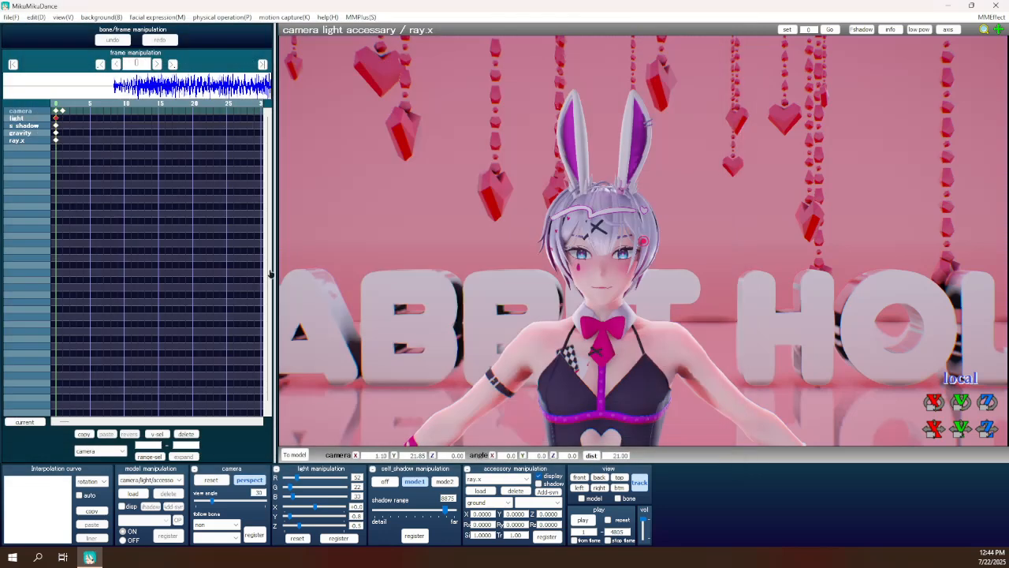
click(486, 313)
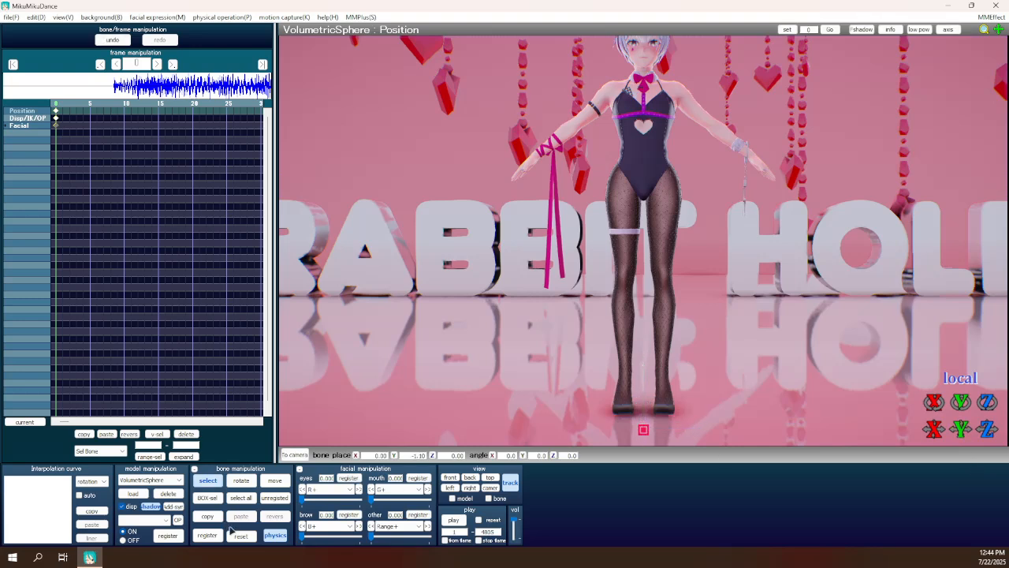
Set the volumetric sphere's Range+ to 3.00 and tint the fog pink with small R+ and B+ amounts.
scroll(292, 256, down, 5)
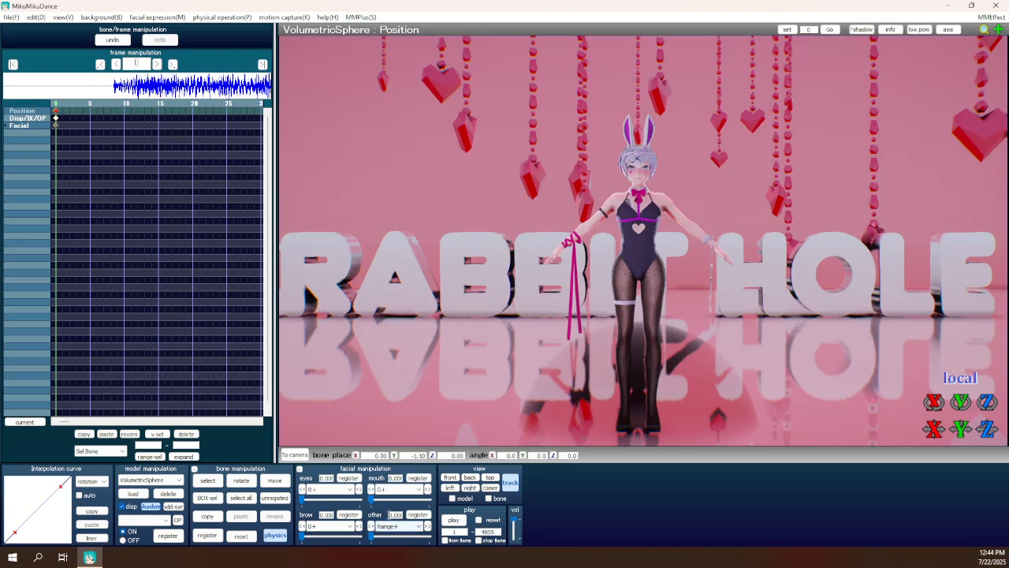
key(Return)
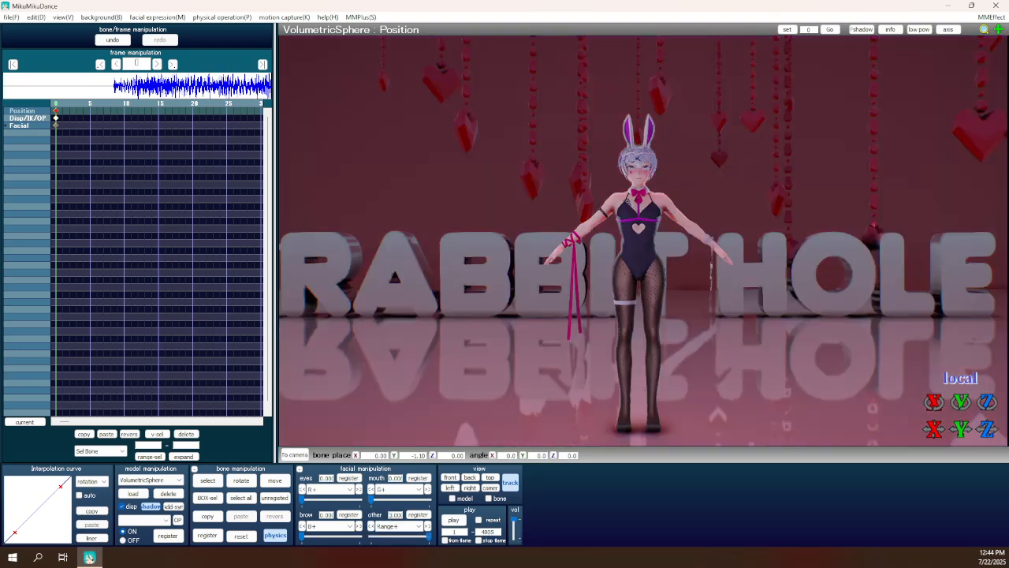
scroll(625, 339, up, 5)
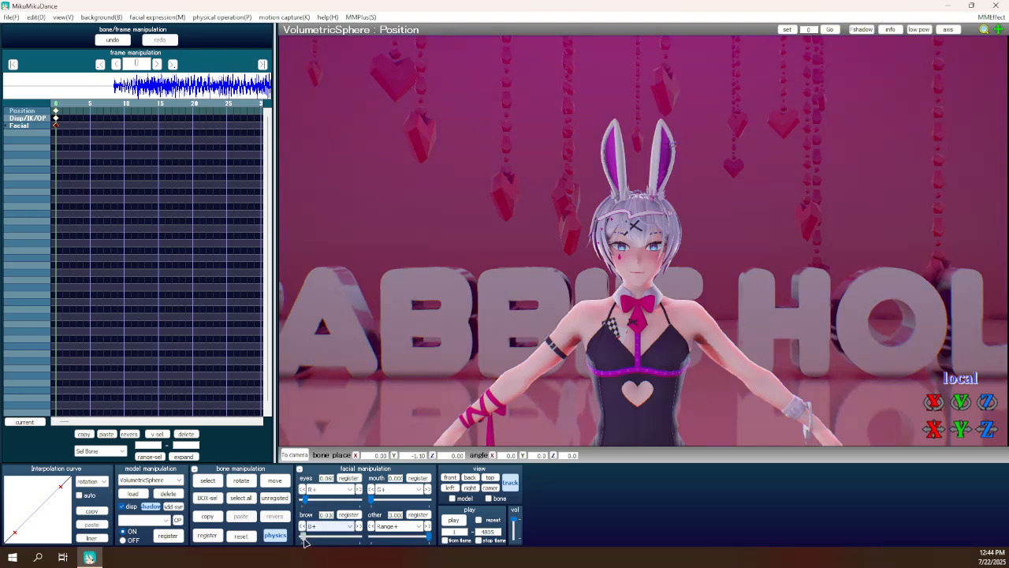
Raise the volumetric sphere's Intensity- to about 0.4, inspect the fog around the character, and switch back to the camera.
click(385, 526)
click(410, 490)
drag(371, 540, 395, 551)
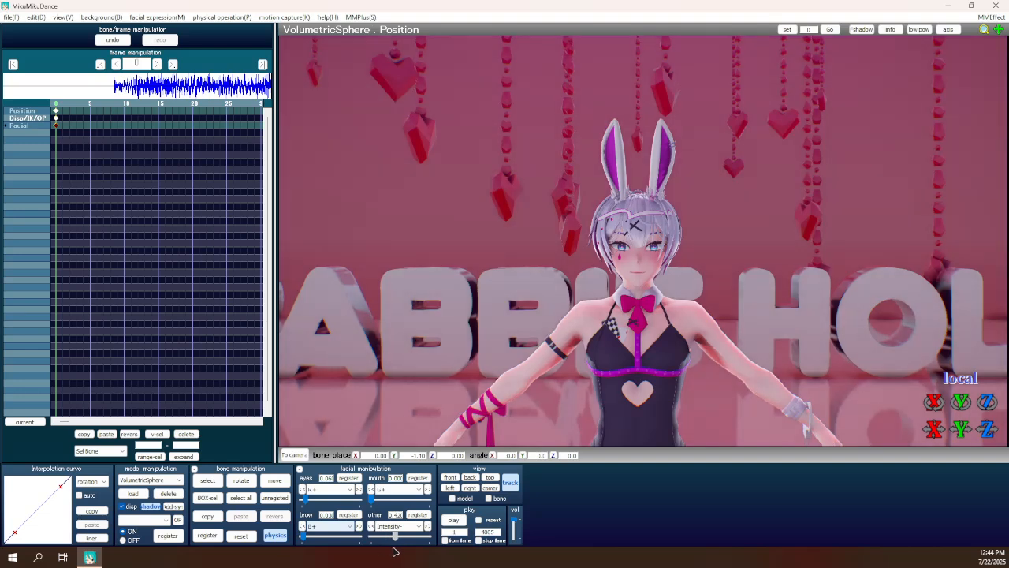
scroll(500, 356, down, 5)
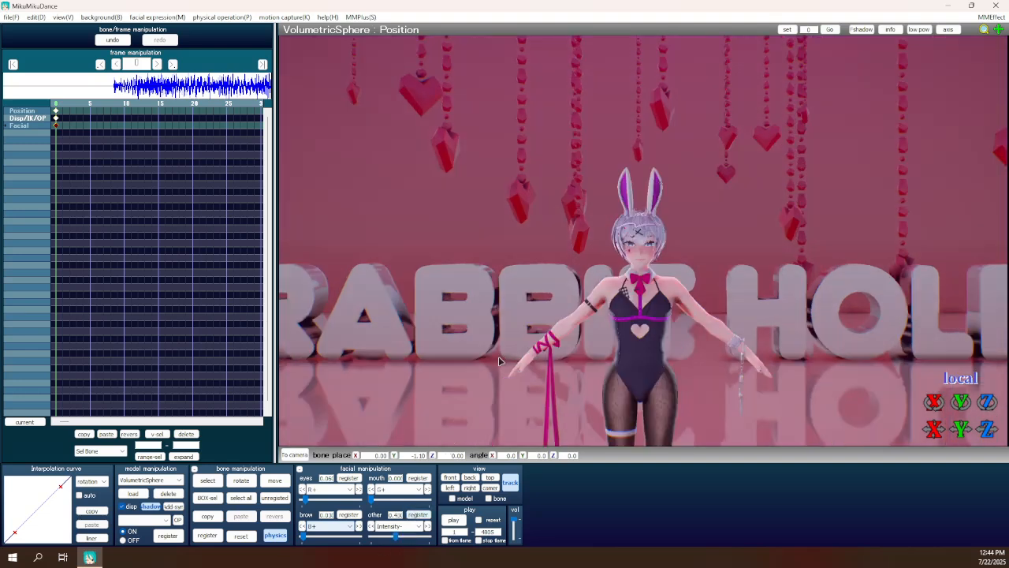
scroll(511, 357, up, 2)
scroll(510, 357, up, 5)
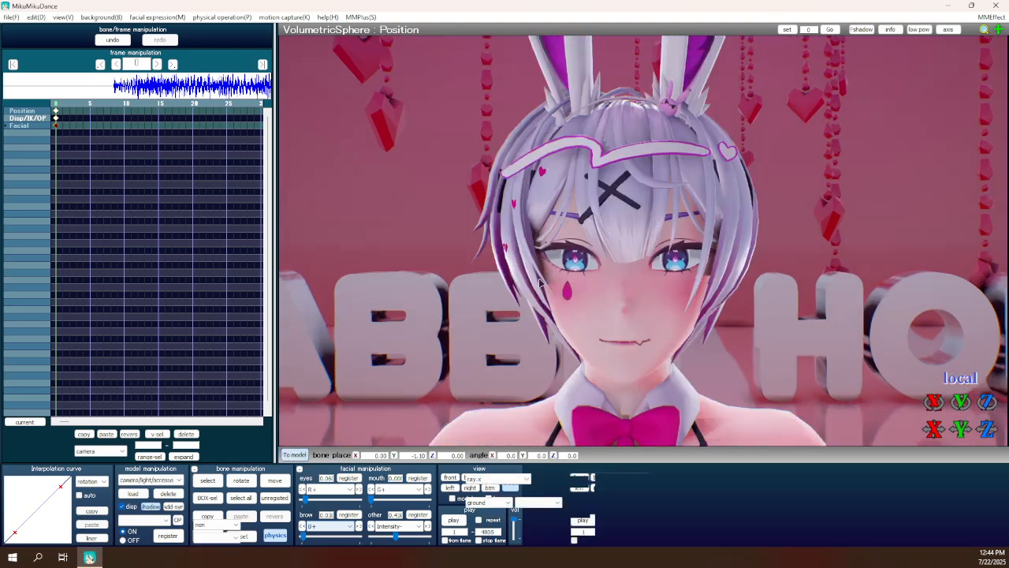
click(294, 455)
scroll(560, 349, up, 3)
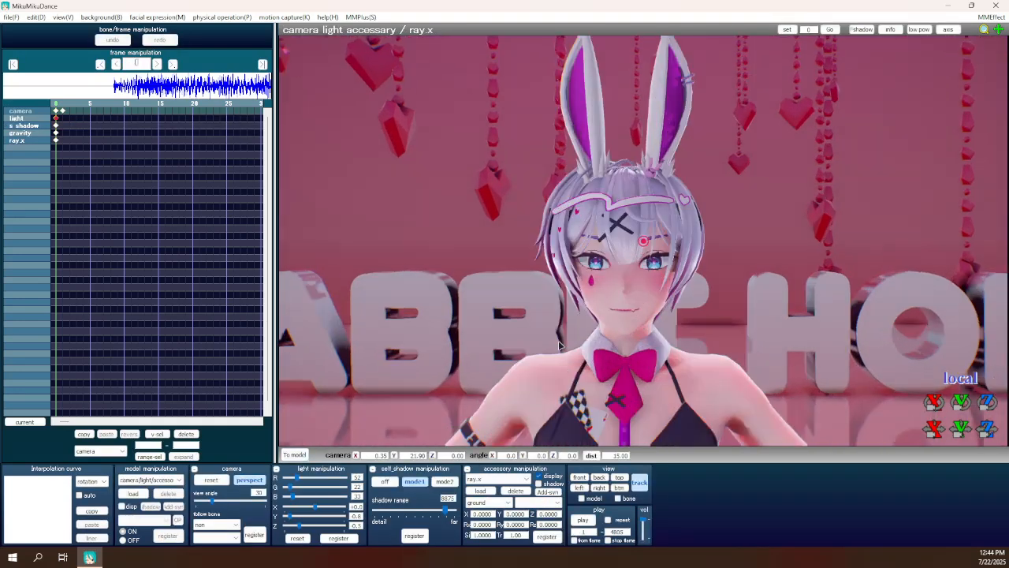
Reopen the effect mapping and show the material map.
click(492, 491)
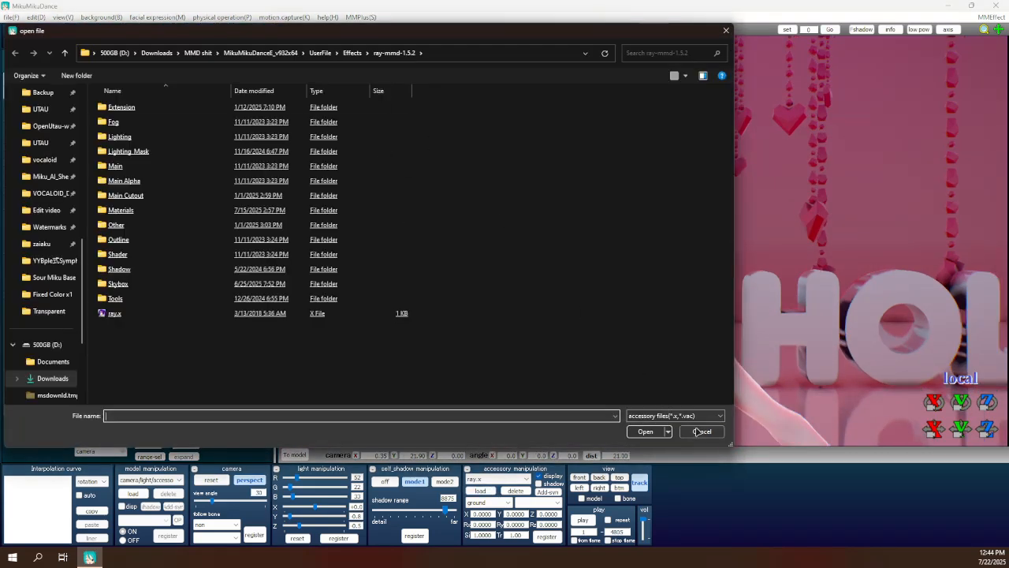
click(700, 431)
click(991, 16)
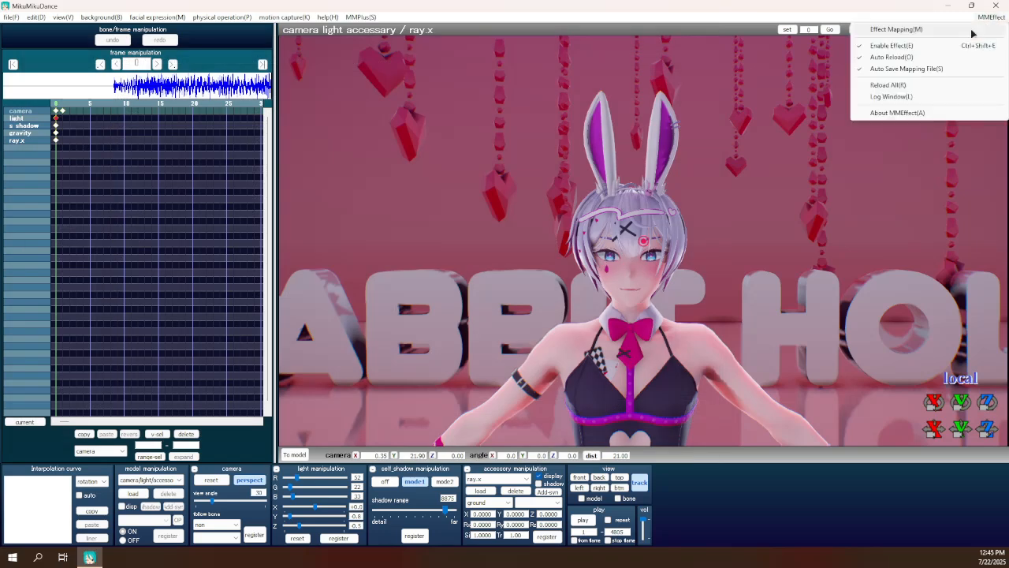
click(879, 27)
click(144, 61)
Assign a material from the Emissive Fixed Color x1 folder to both fake hair highlights, the broken heart and the heart_hairclip, and inspect the glow.
scroll(113, 159, down, 3)
scroll(113, 159, down, 5)
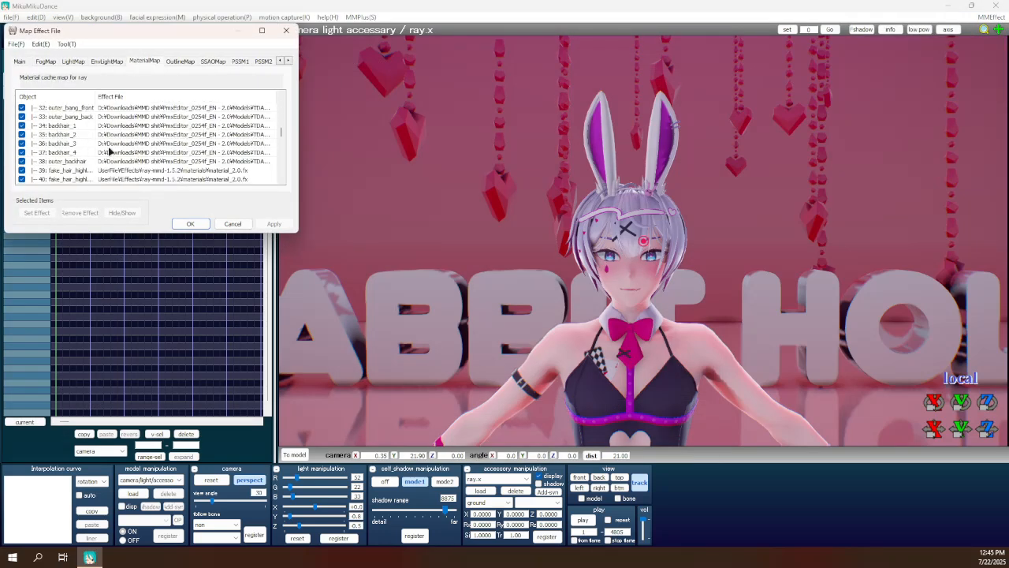
scroll(82, 163, down, 1)
drag(76, 146, 79, 136)
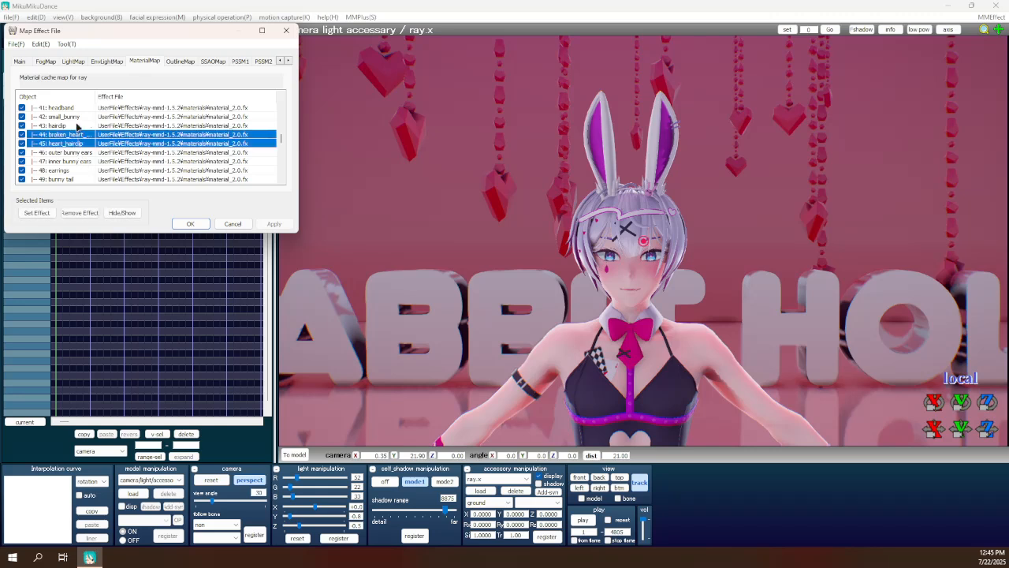
scroll(84, 160, up, 3)
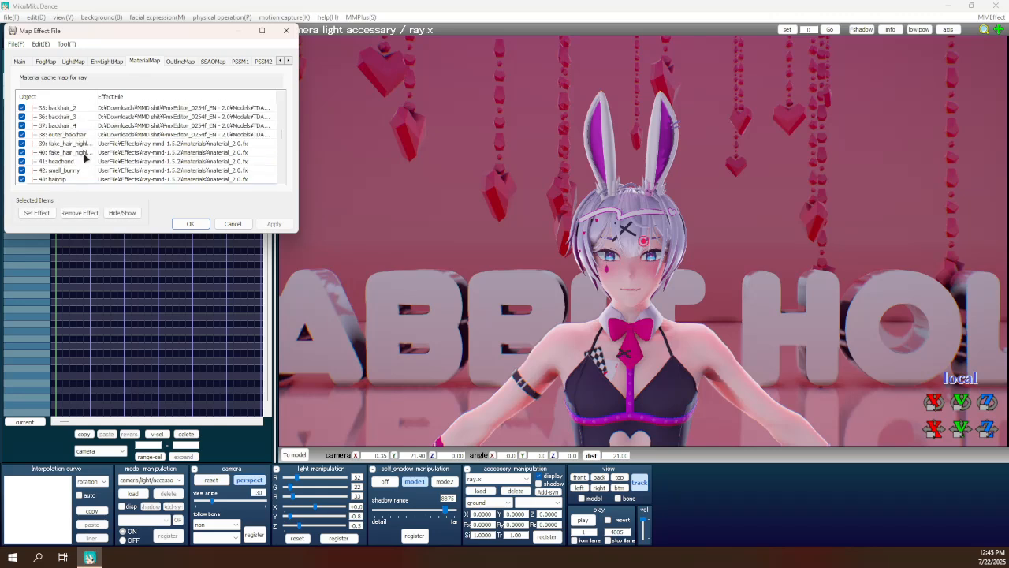
ctrl+click(81, 153)
ctrl+click(79, 145)
scroll(79, 147, down, 1)
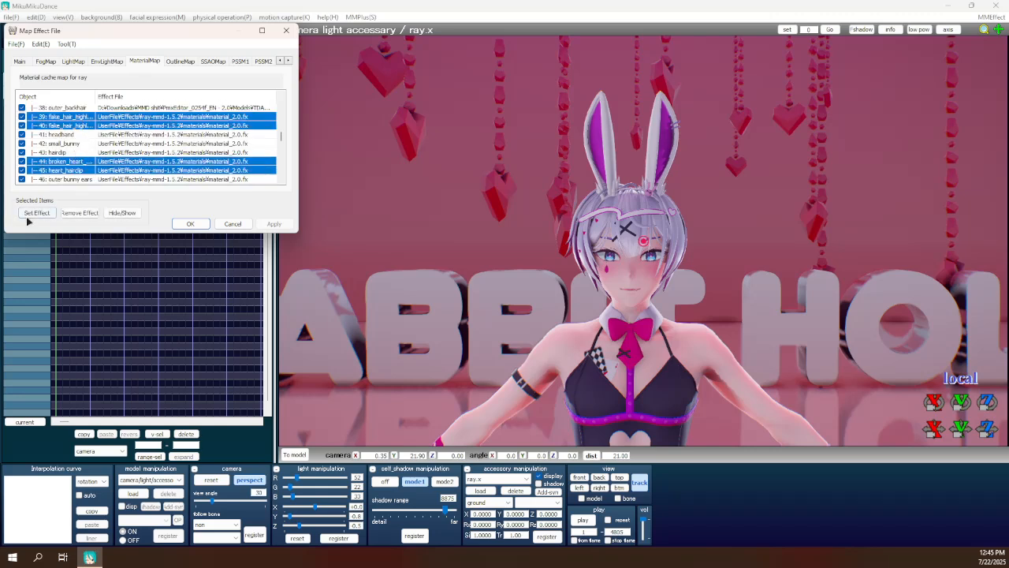
click(30, 217)
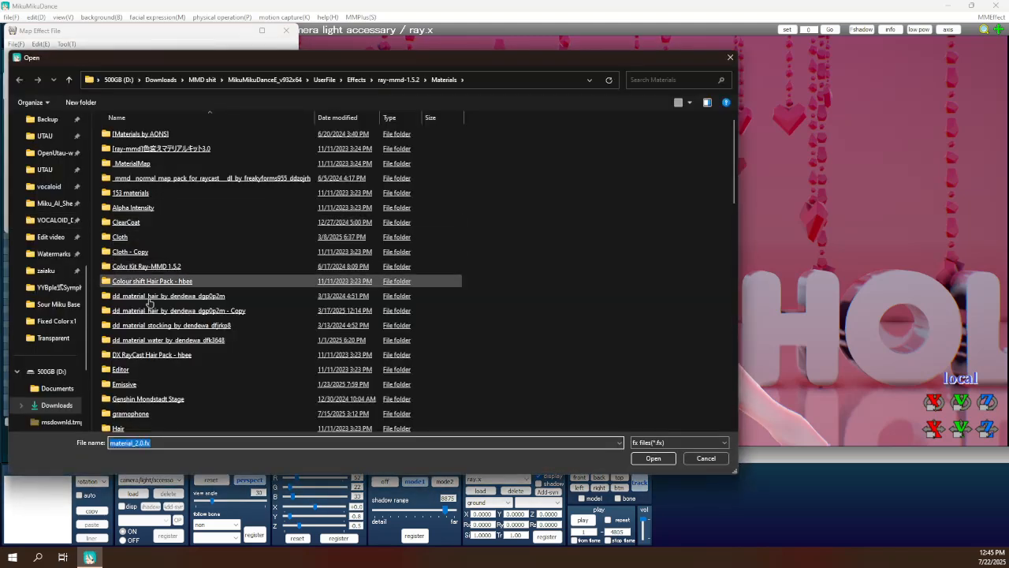
double_click(124, 384)
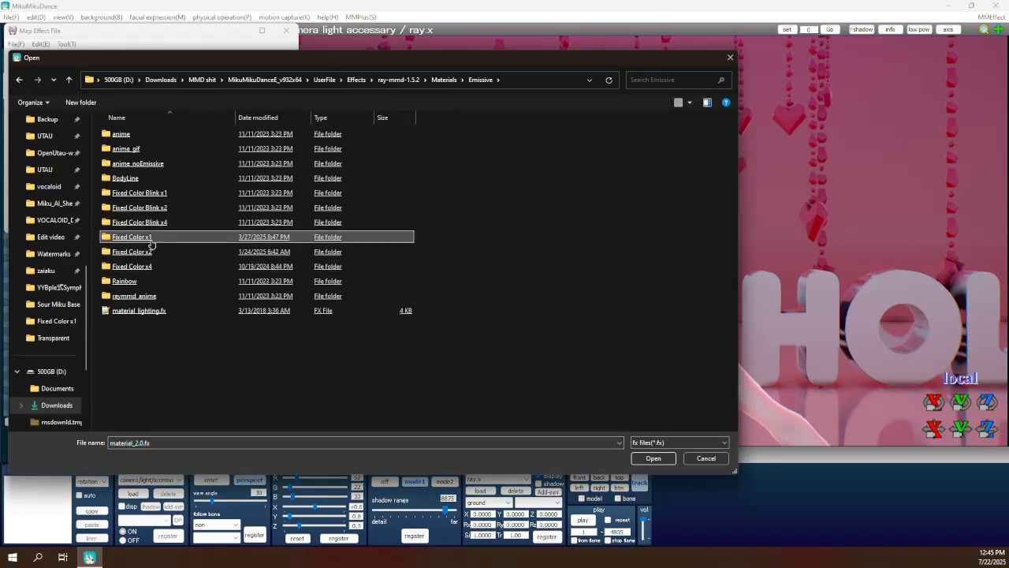
double_click(160, 236)
double_click(156, 196)
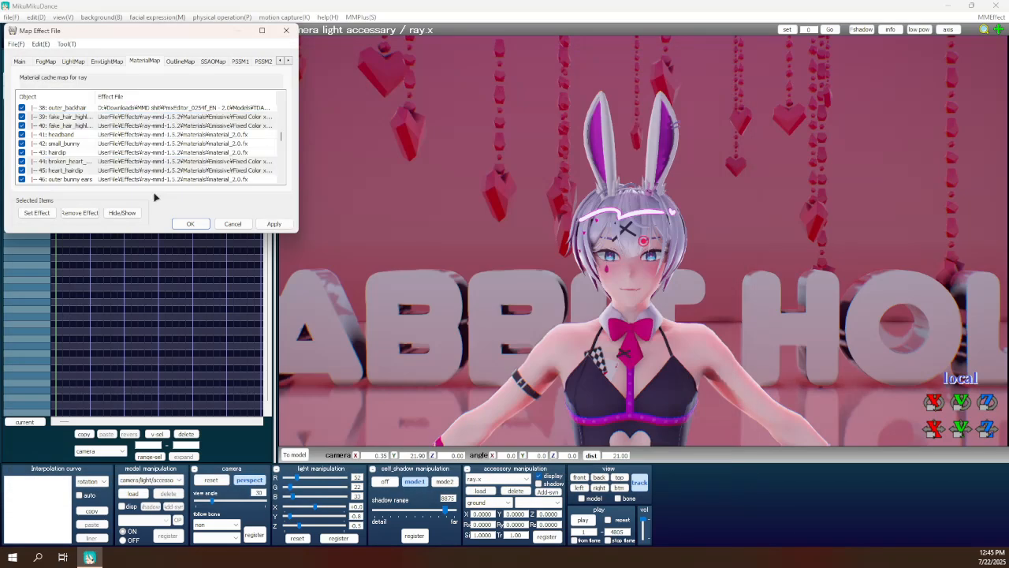
scroll(471, 217, up, 5)
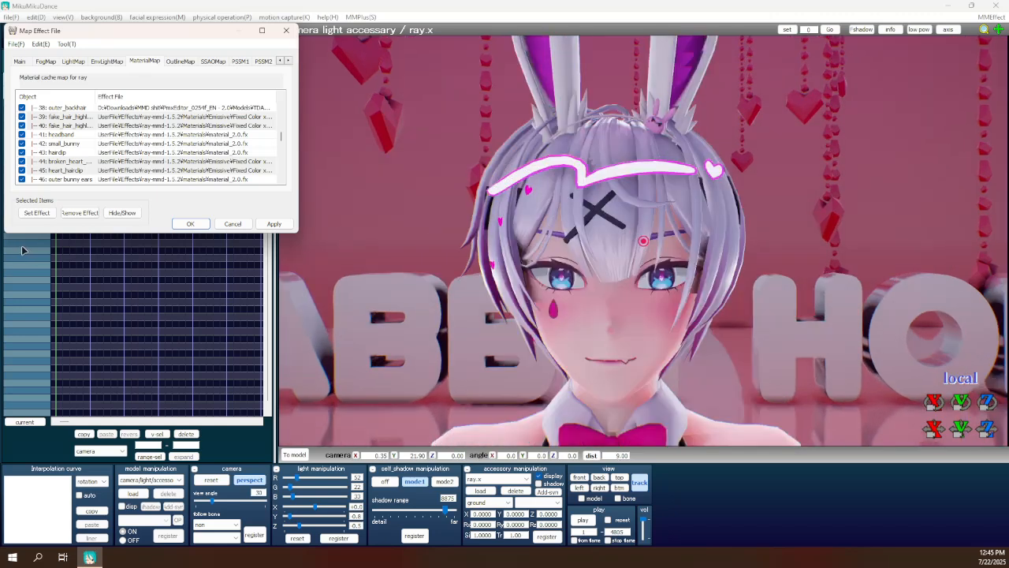
scroll(359, 252, down, 10)
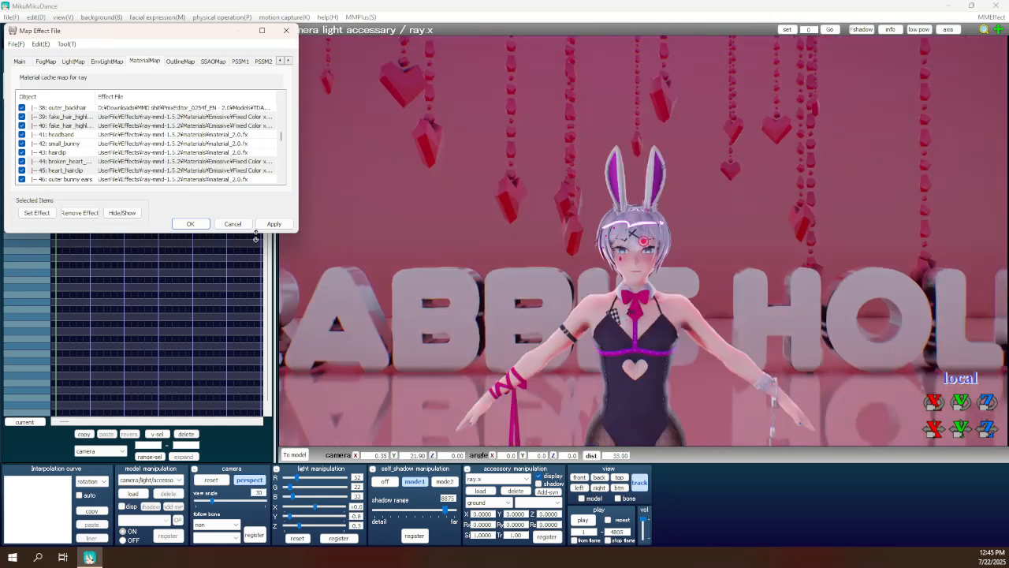
Accept the material mapping and load the ikClut.x accessory from the ikClut RC effects folder.
click(191, 224)
click(480, 490)
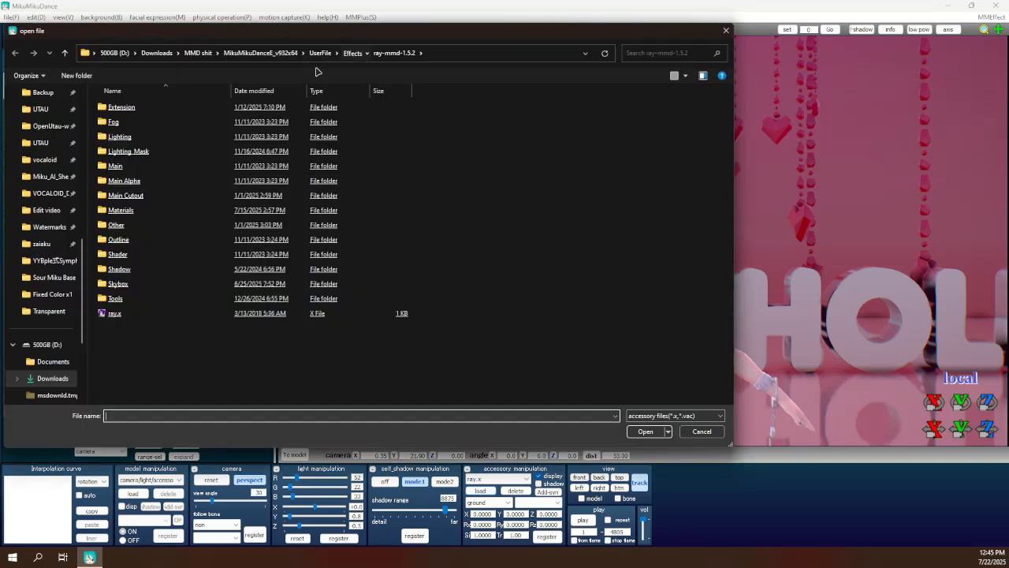
click(353, 53)
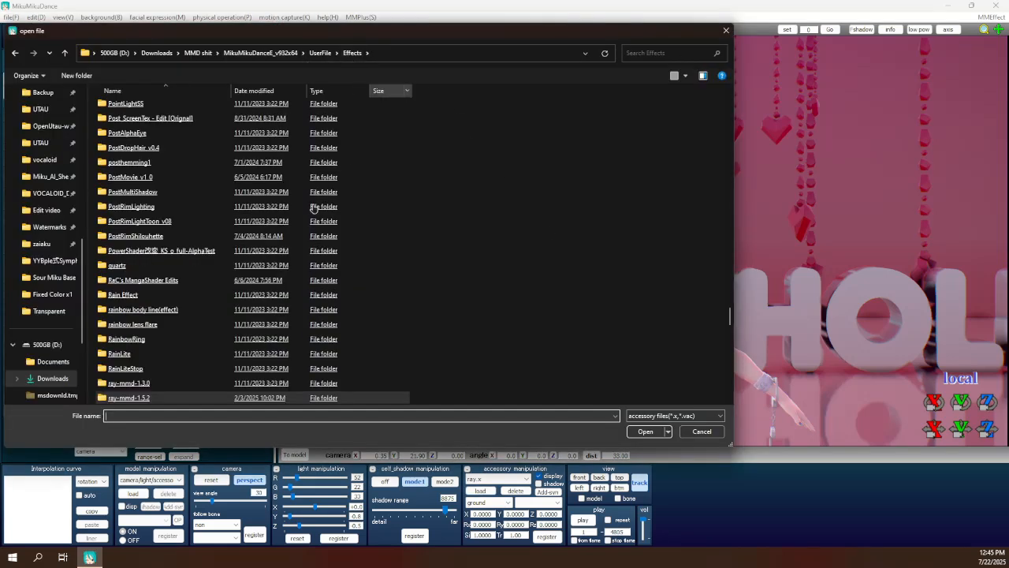
scroll(265, 258, up, 5)
scroll(265, 259, up, 10)
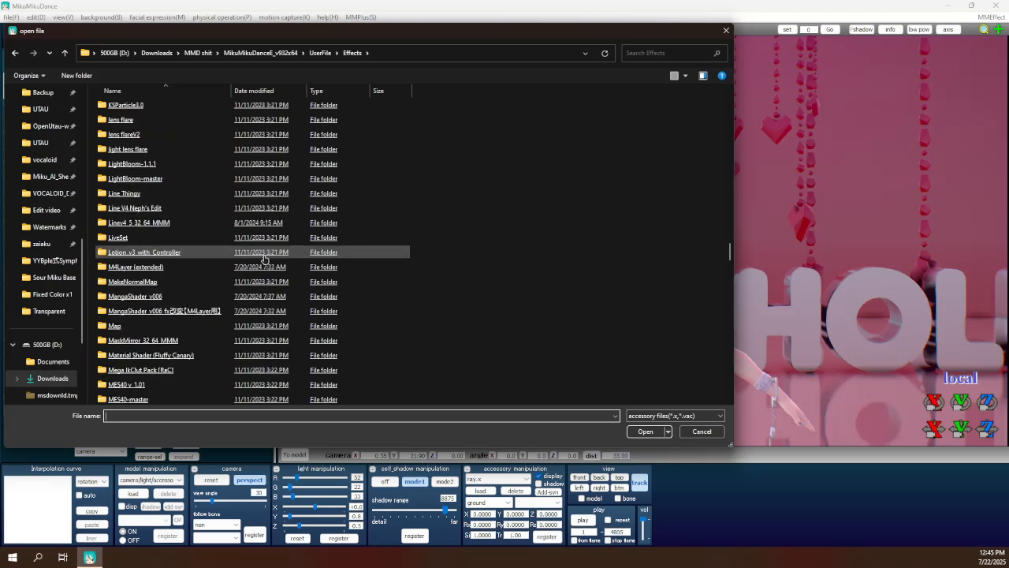
scroll(265, 260, up, 5)
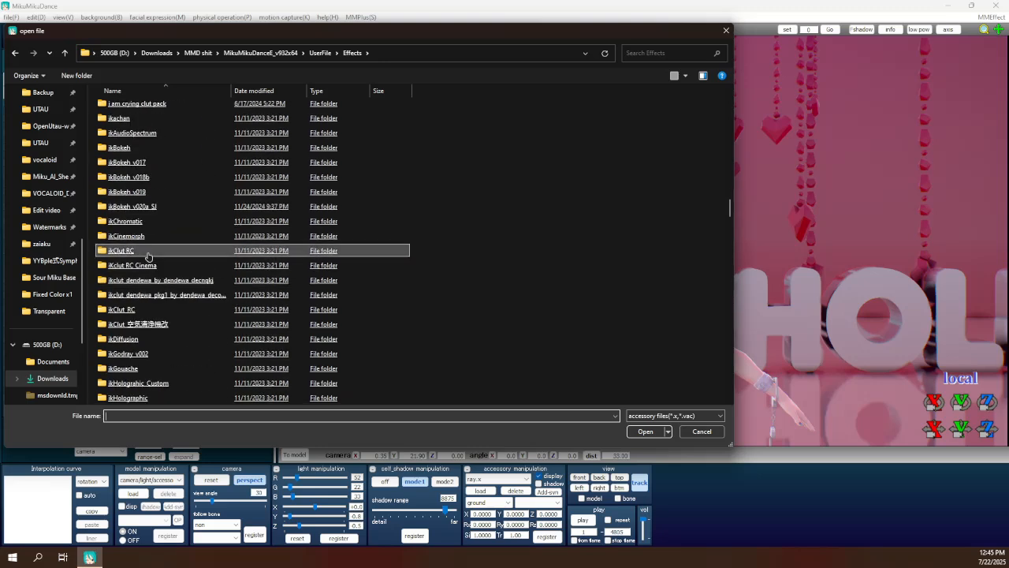
double_click(170, 251)
double_click(172, 140)
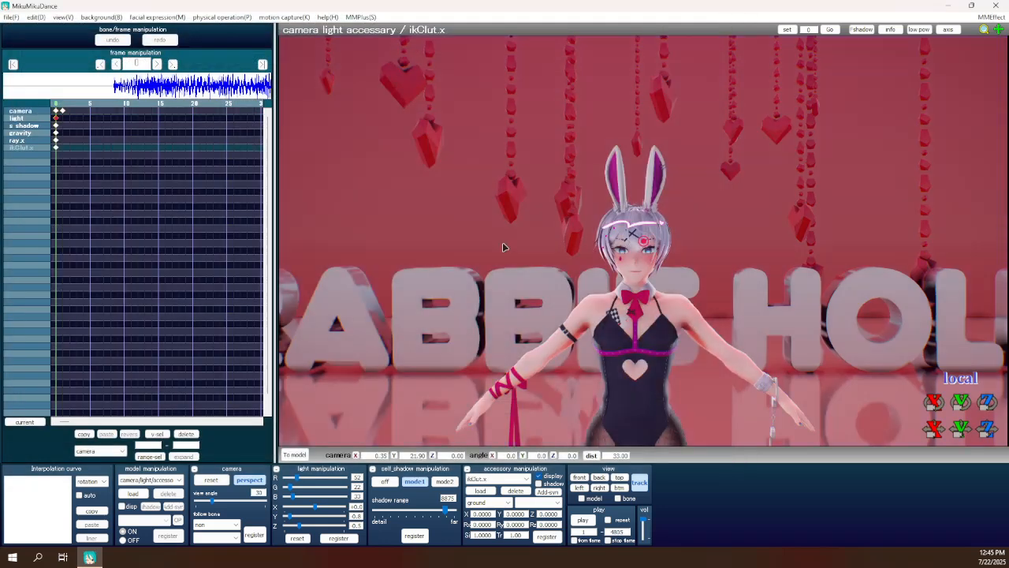
scroll(539, 338, up, 5)
Load the Alt_Process ikClut.x from the DDLL2.4 Luminance folder and set its Tr to 0.25.
click(478, 492)
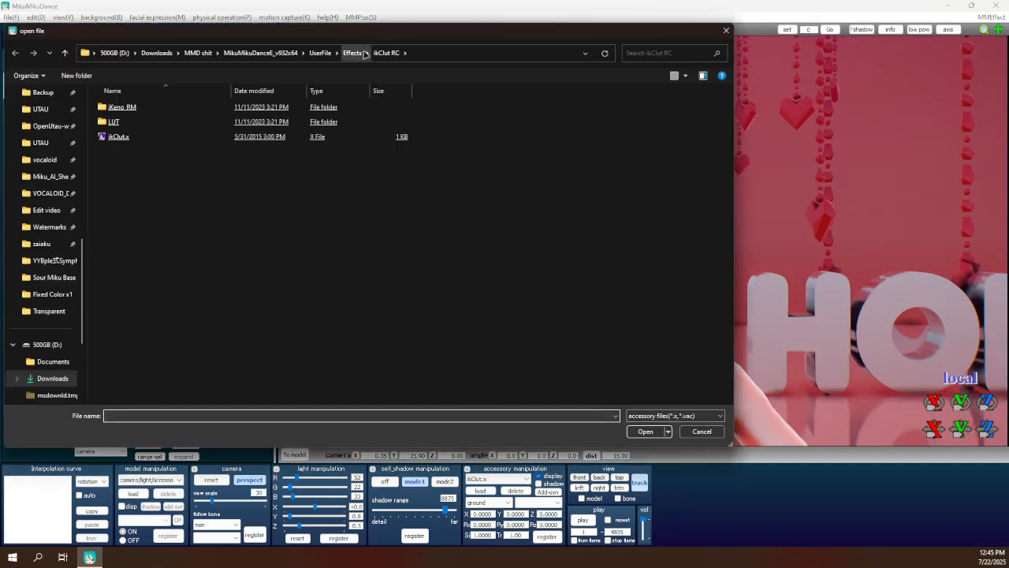
click(353, 53)
scroll(227, 237, down, 10)
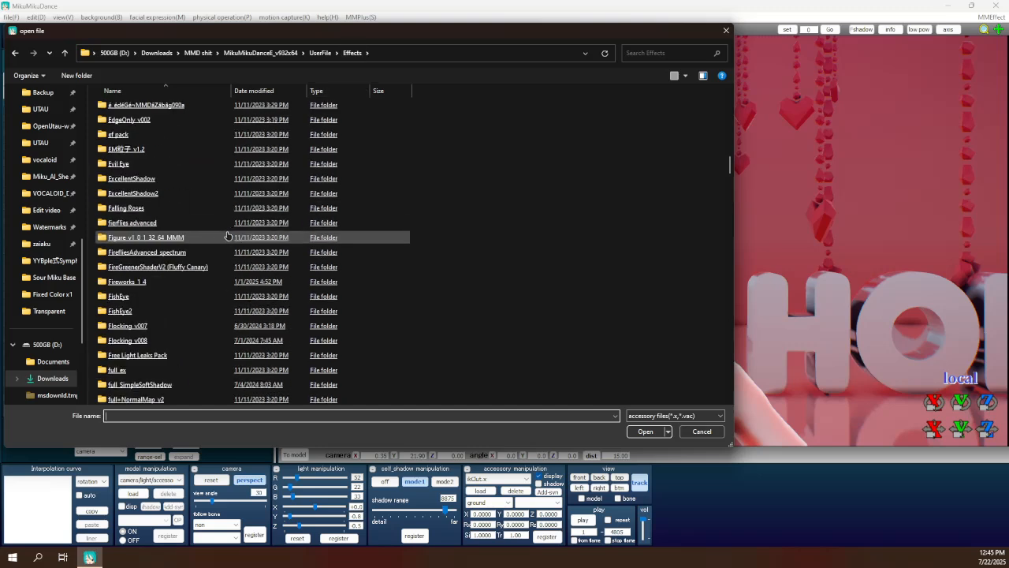
scroll(213, 252, up, 6)
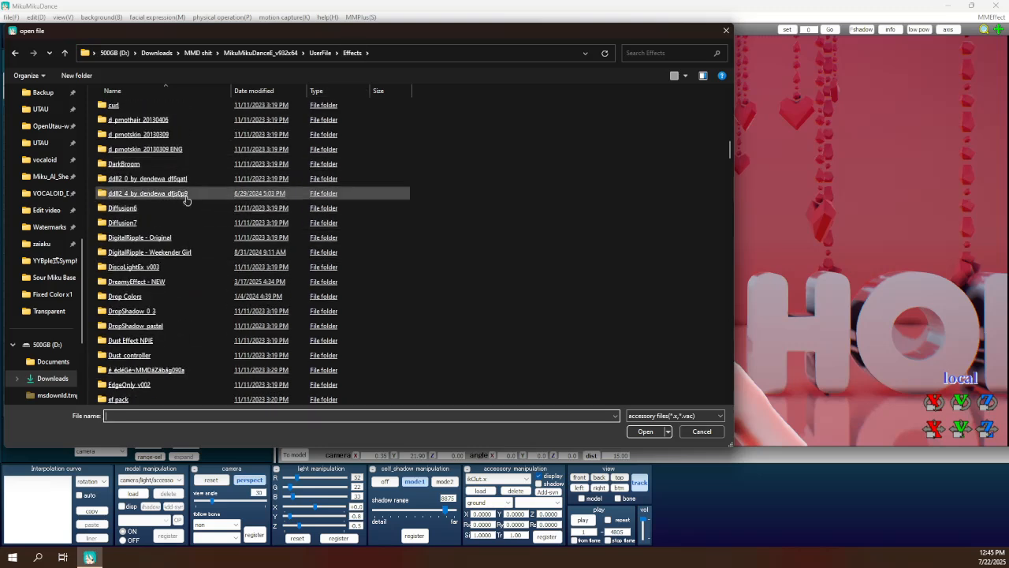
double_click(187, 199)
double_click(142, 110)
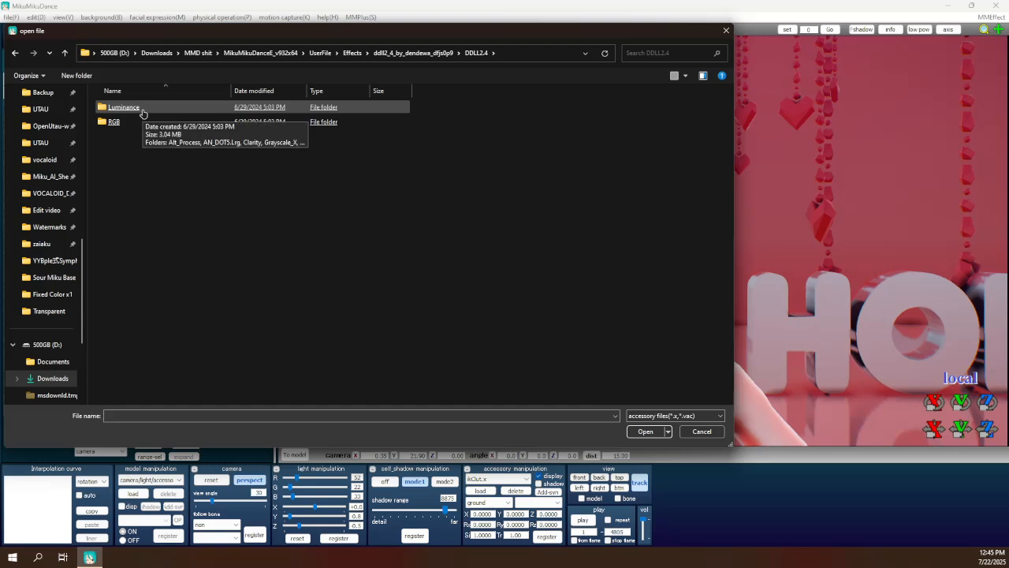
double_click(139, 107)
double_click(141, 107)
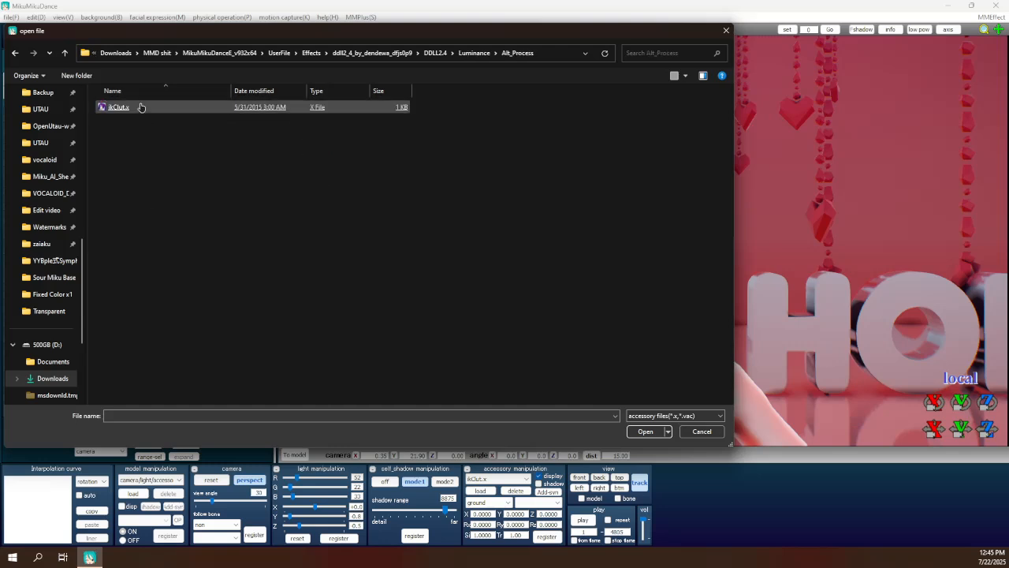
double_click(141, 107)
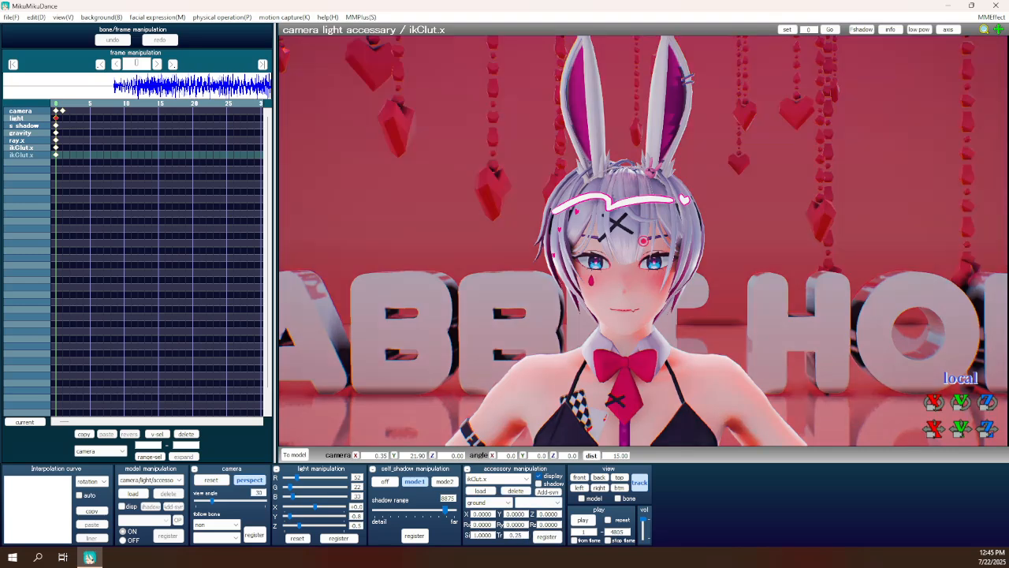
Try the Moody_Creator ikClut.x from the Luminance folder on the scene, and delete that accessory.
click(478, 491)
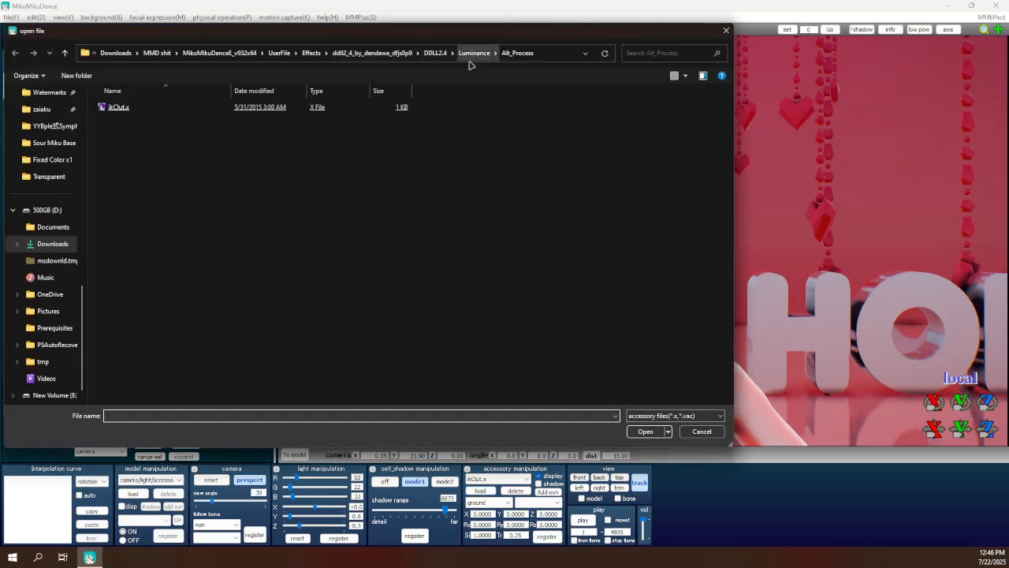
click(474, 52)
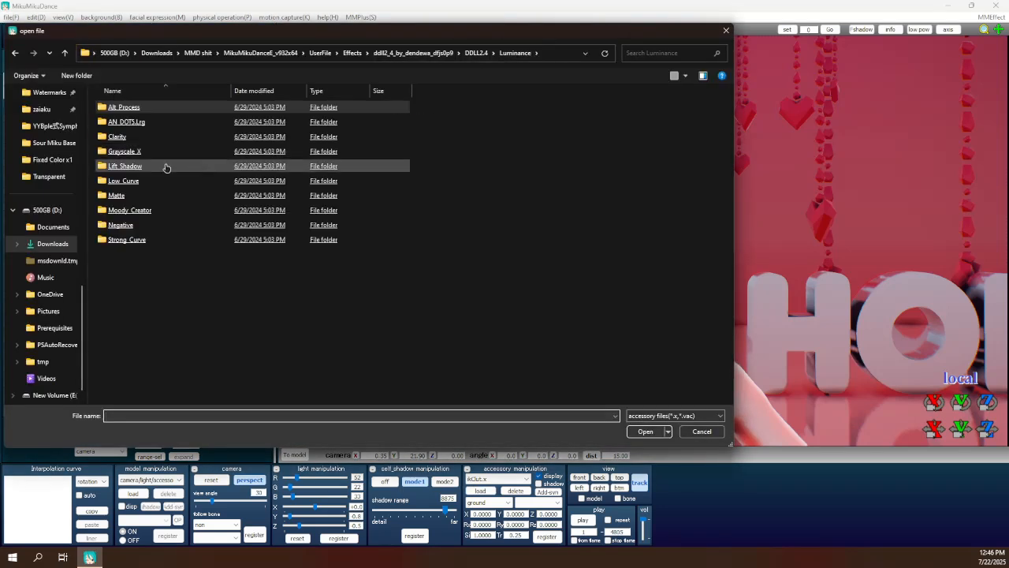
double_click(141, 210)
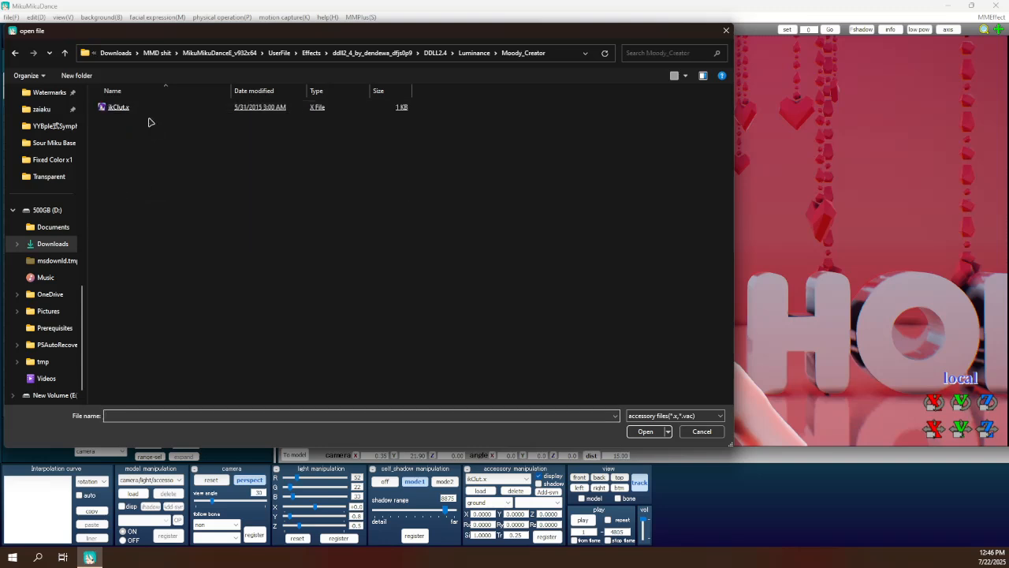
double_click(146, 107)
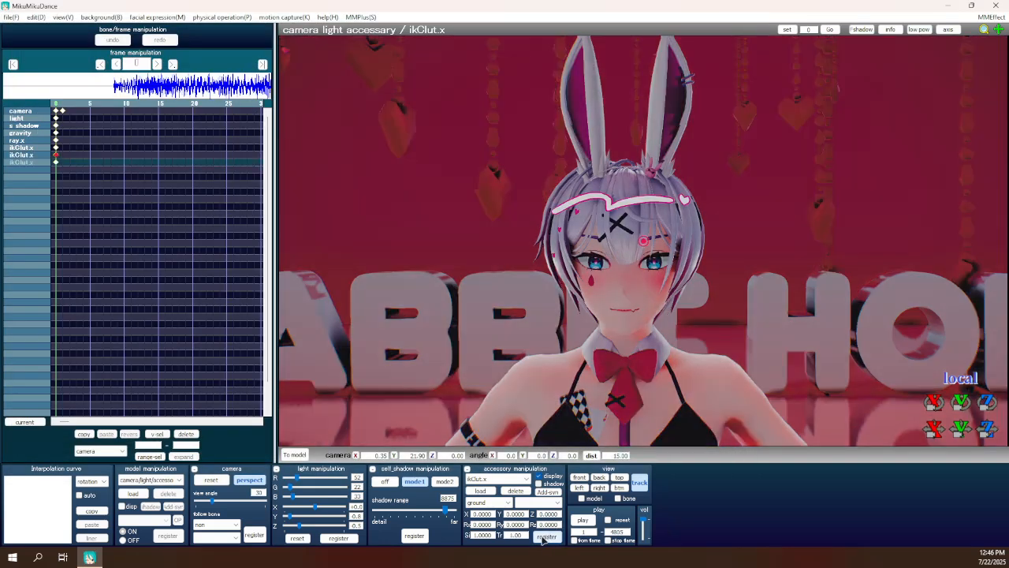
click(516, 490)
click(520, 320)
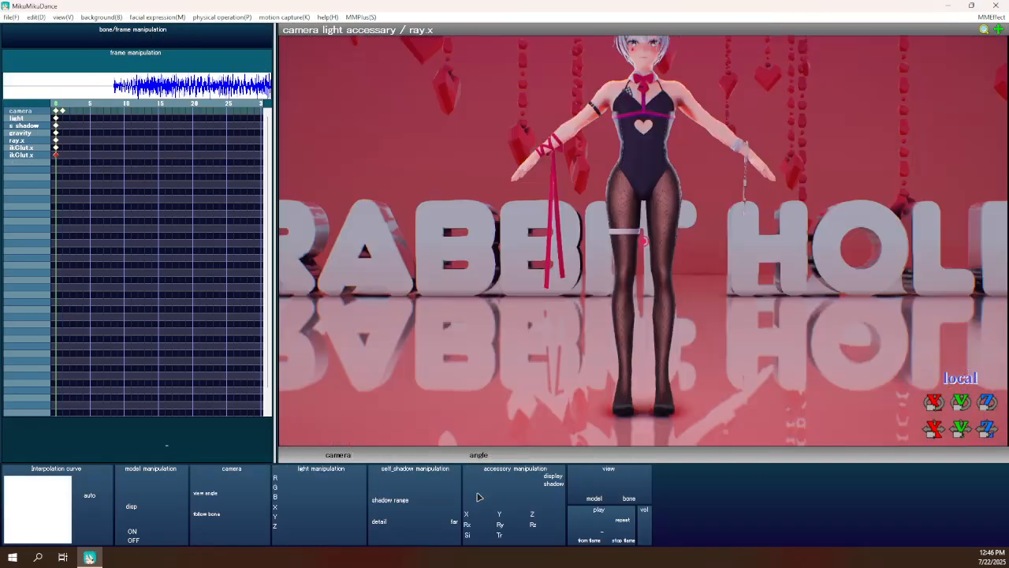
Load the ikClut.x accessories from the AN_Cooling.Lrg and AN_Warming.Lrg folders of the DDLL2.4 RGB set.
click(481, 490)
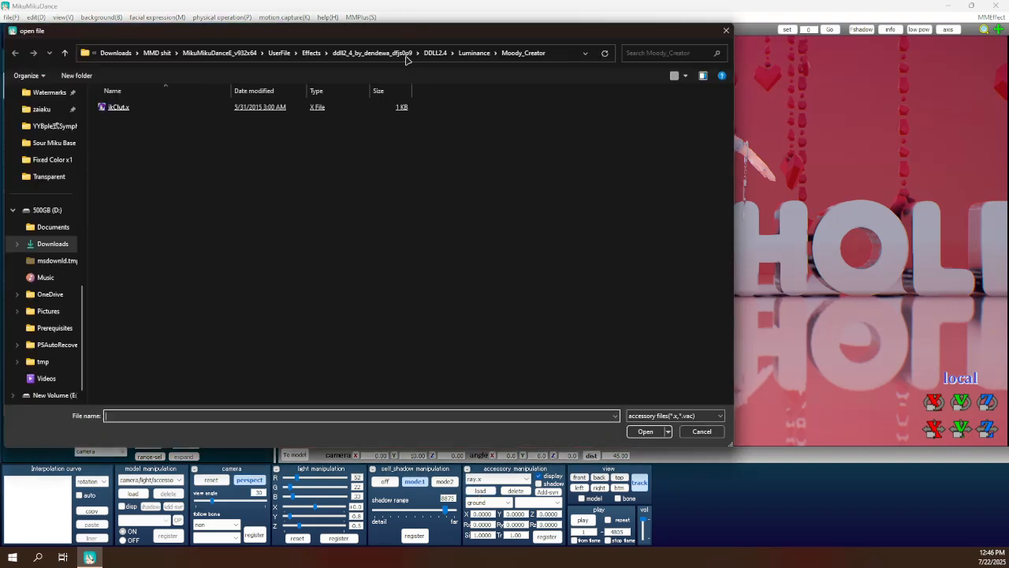
click(486, 53)
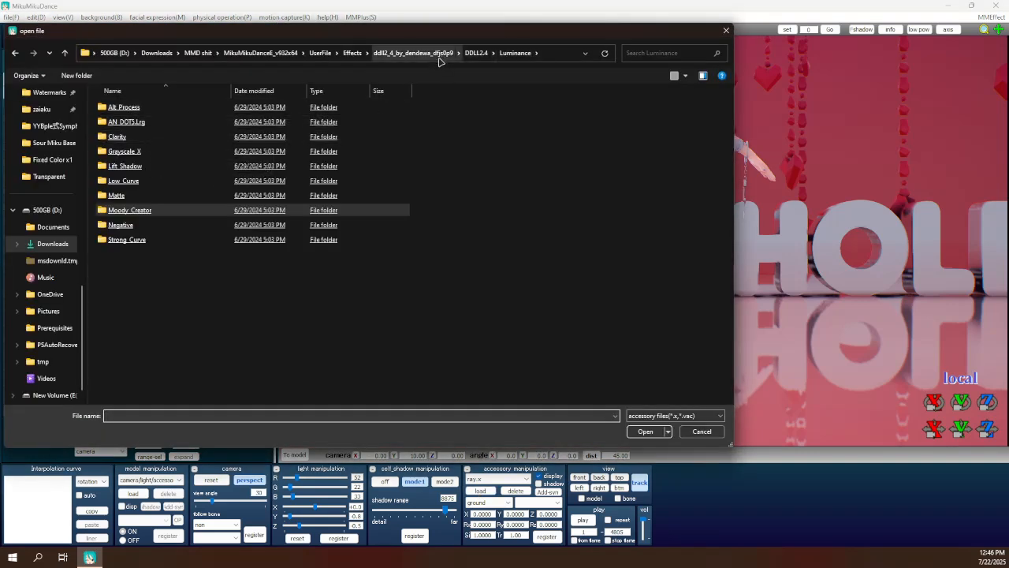
key(alt+Up)
double_click(133, 123)
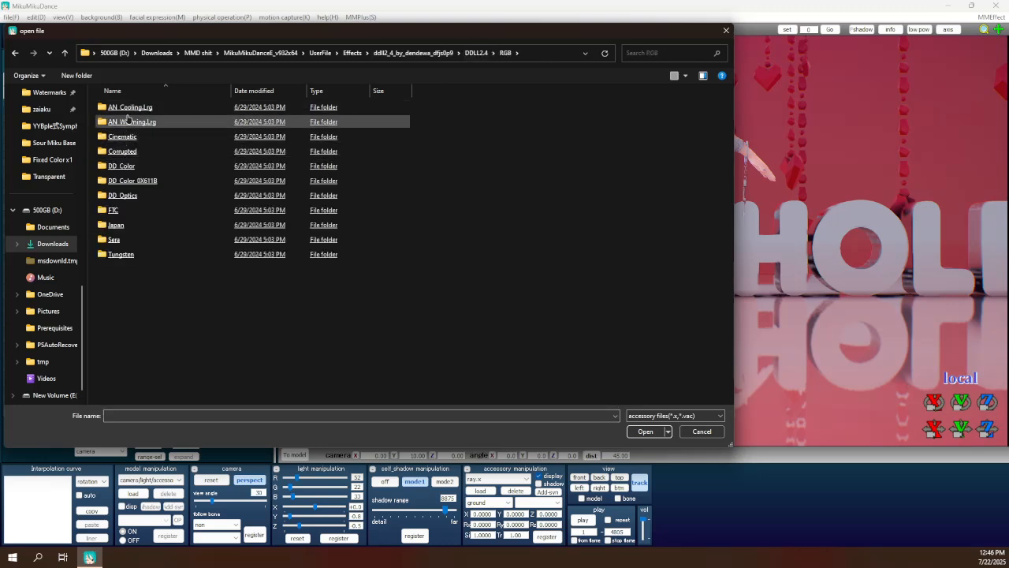
double_click(126, 107)
double_click(122, 107)
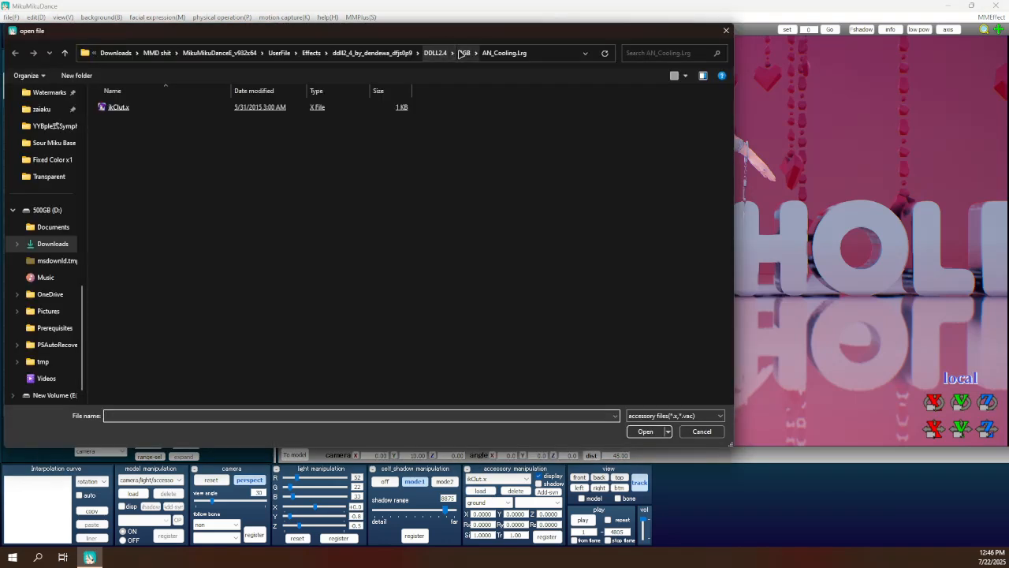
click(465, 53)
double_click(130, 119)
double_click(126, 108)
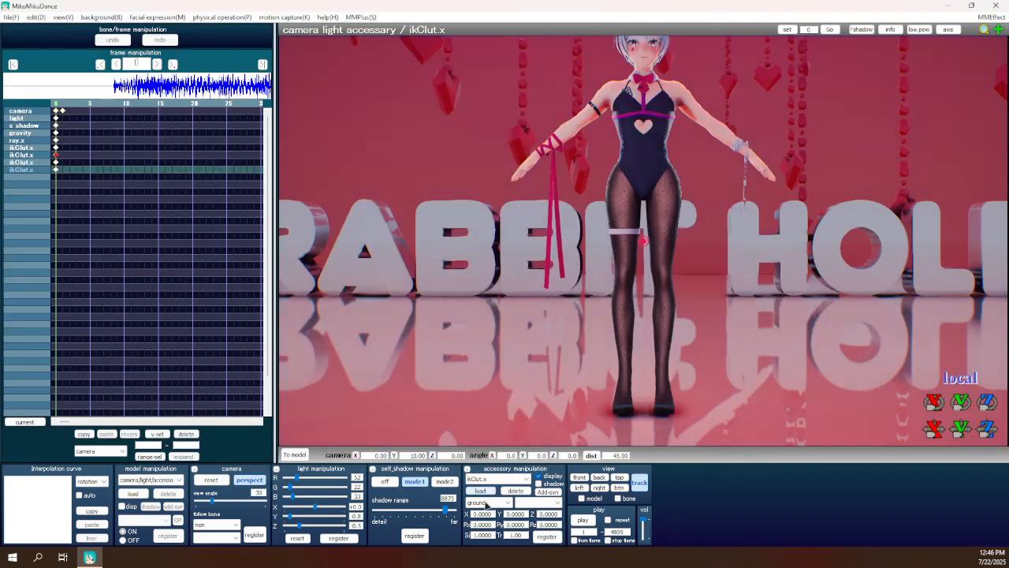
Load the DD_Color_0X611B ikClut.x from the RGB folder and inspect the color grading on the character's face.
click(481, 491)
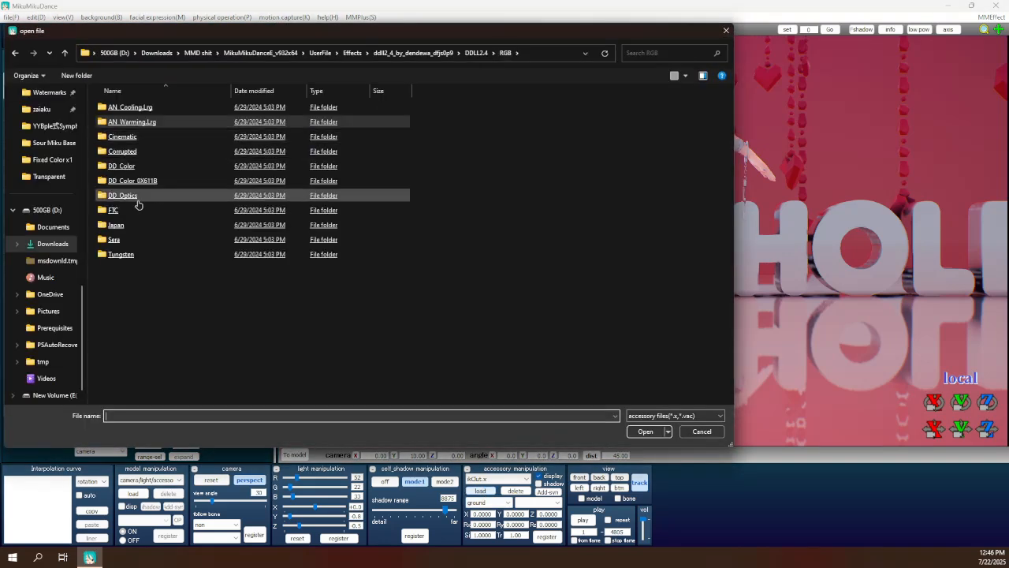
double_click(142, 163)
double_click(137, 115)
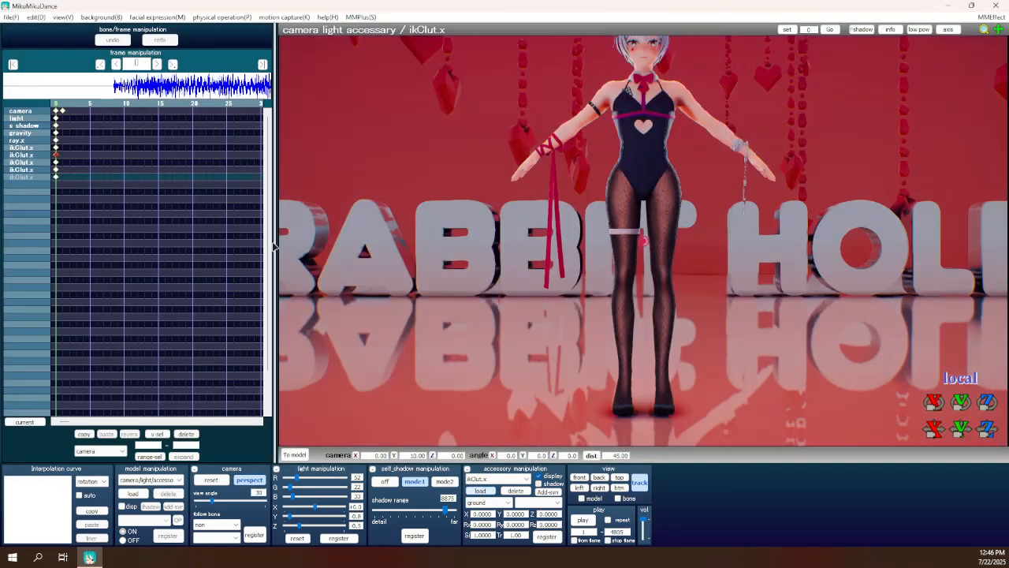
middle_drag(618, 416, 621, 465)
scroll(621, 386, up, 5)
scroll(621, 388, up, 2)
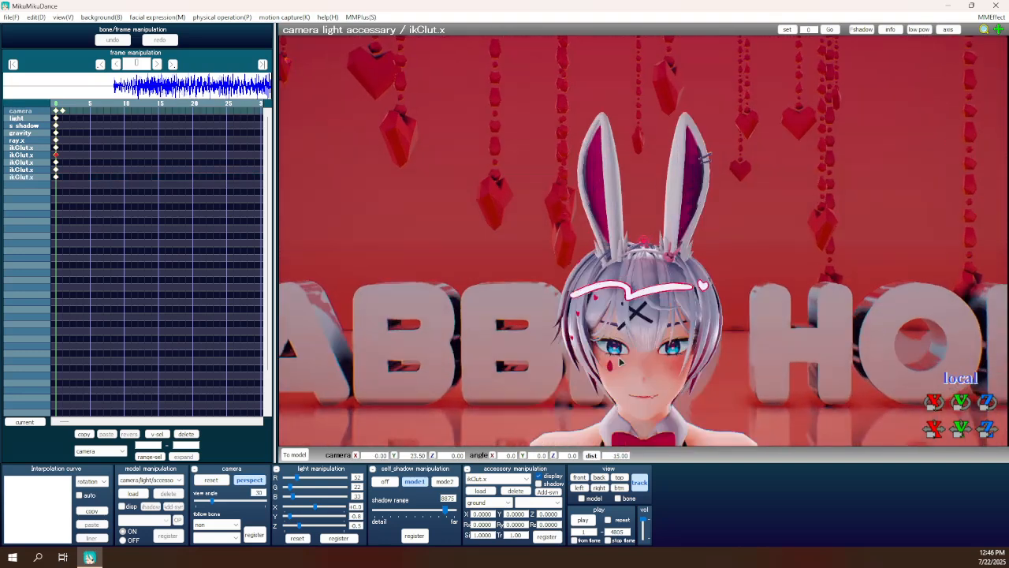
middle_drag(621, 387, 618, 265)
scroll(585, 394, up, 1)
Load the Cinematic ikClut.x from the RGB folder and set its Tr to 0.5.
click(481, 491)
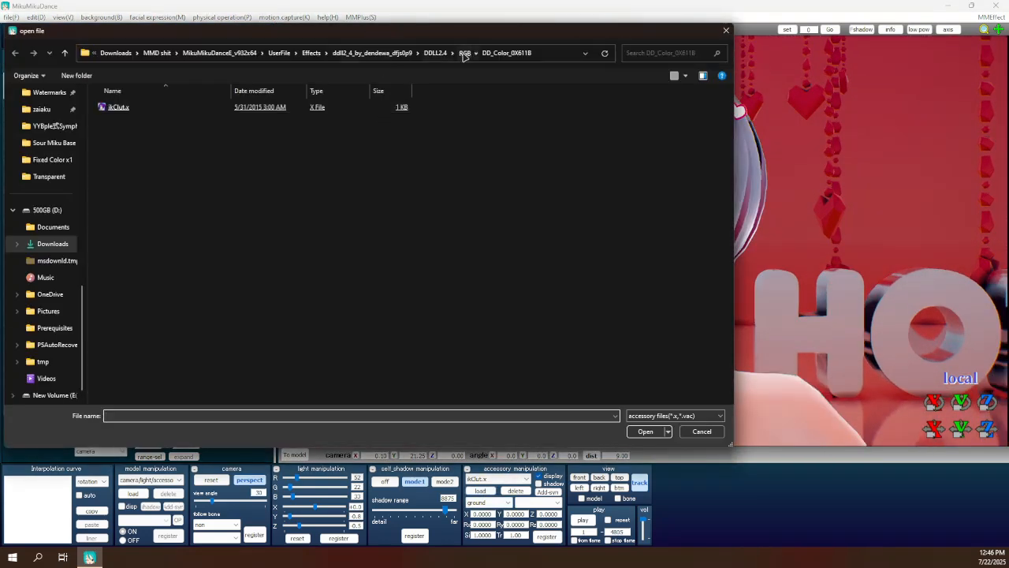
click(464, 53)
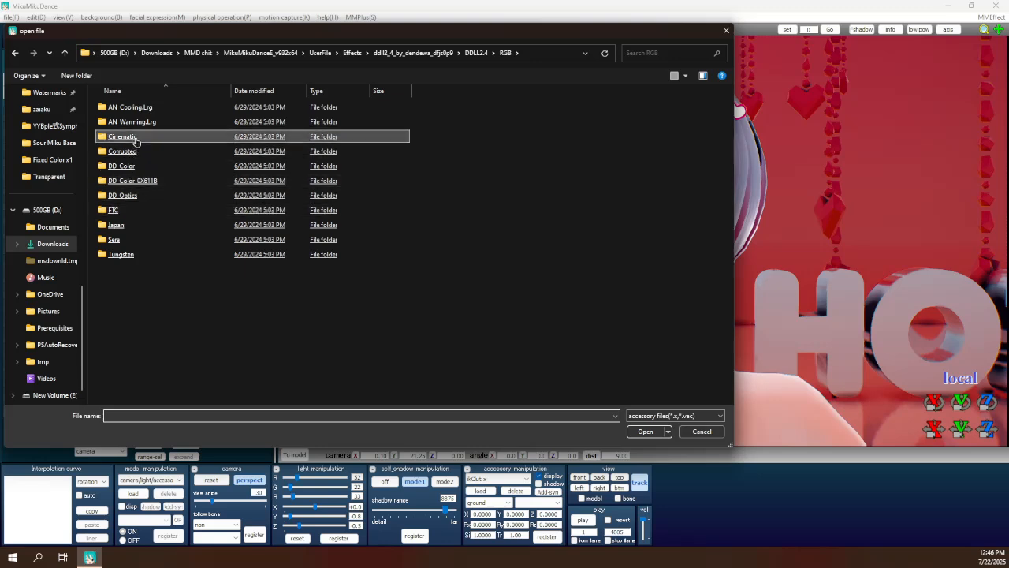
double_click(135, 139)
double_click(122, 107)
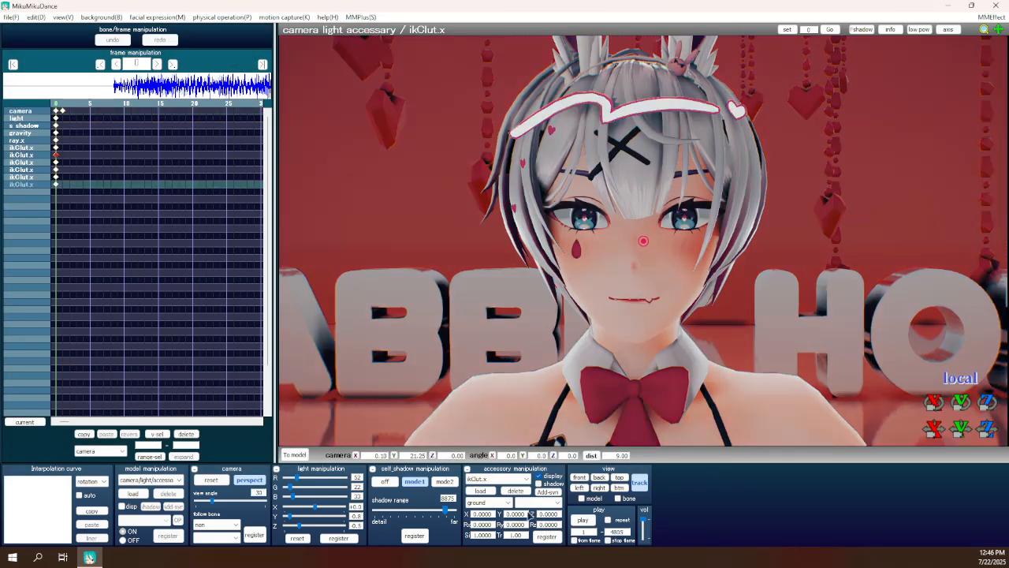
scroll(545, 356, down, 5)
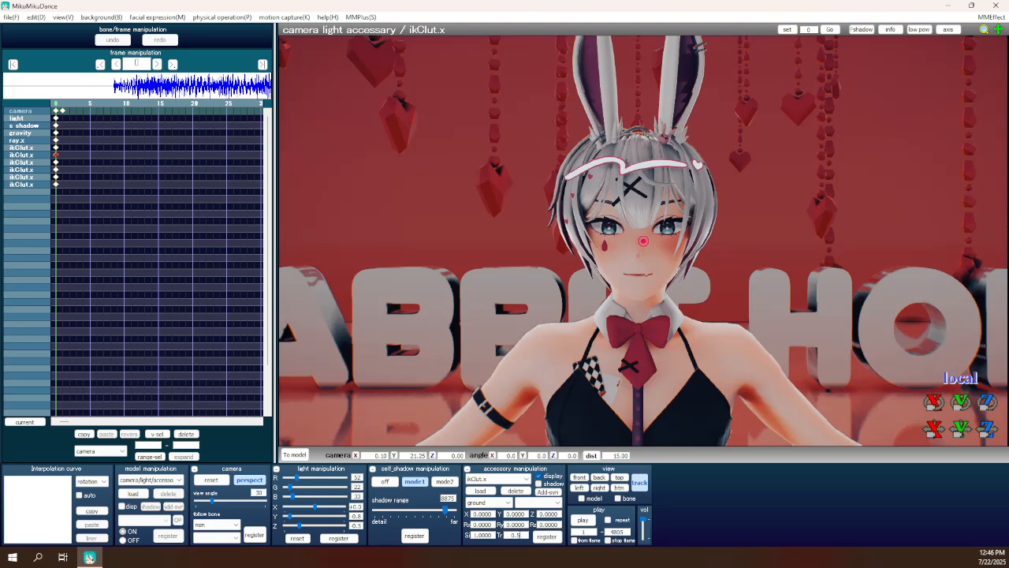
key(Return)
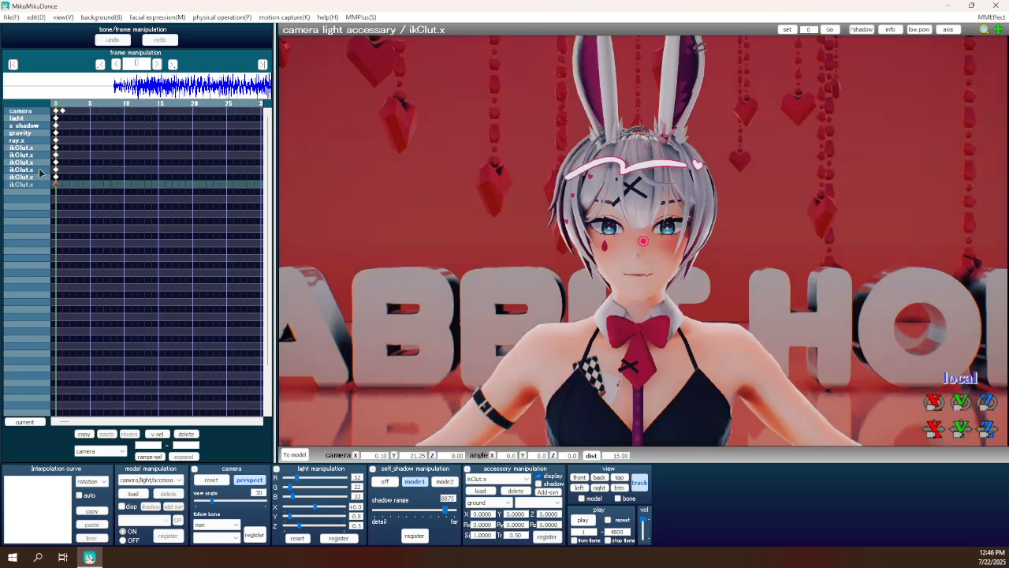
Set and register Tr at 0.50 for the DD_Color_0X611B ikClut.x and the first-loaded ikClut RC accessory.
click(30, 178)
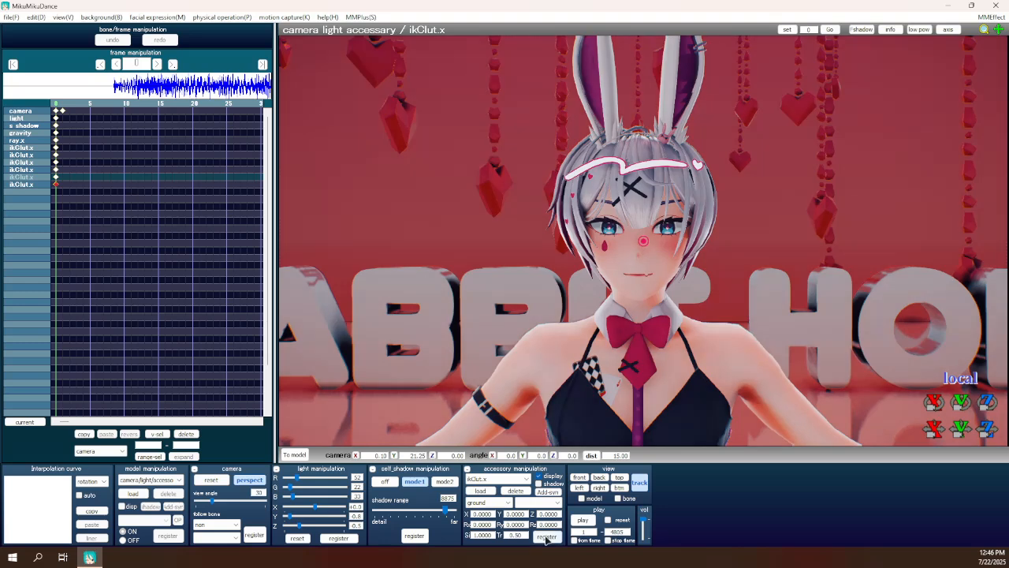
click(30, 155)
click(24, 148)
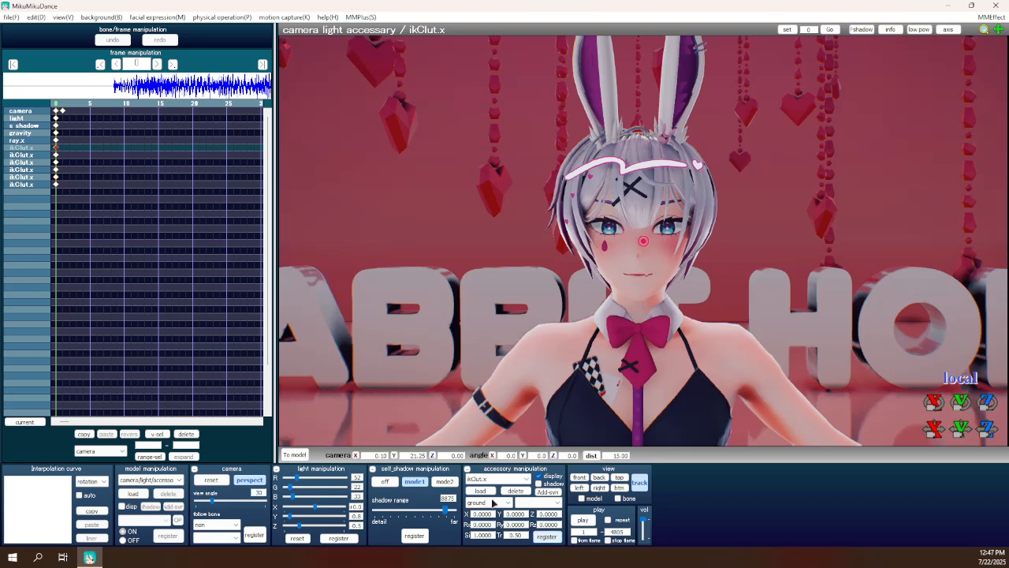
Try the ikClut.x from the RGB set's Japan folder on the character's close-up and delete that accessory.
click(480, 490)
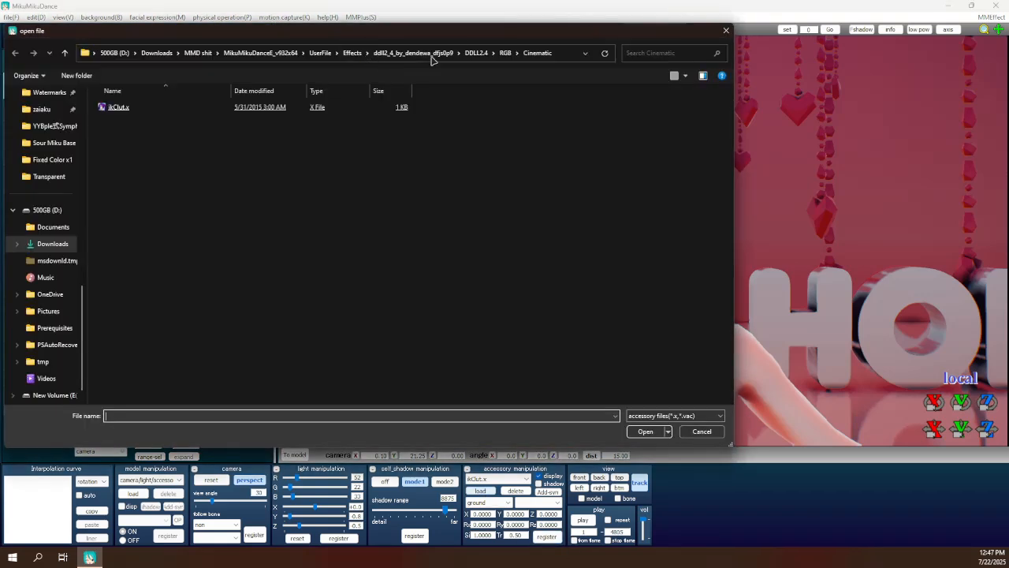
click(506, 52)
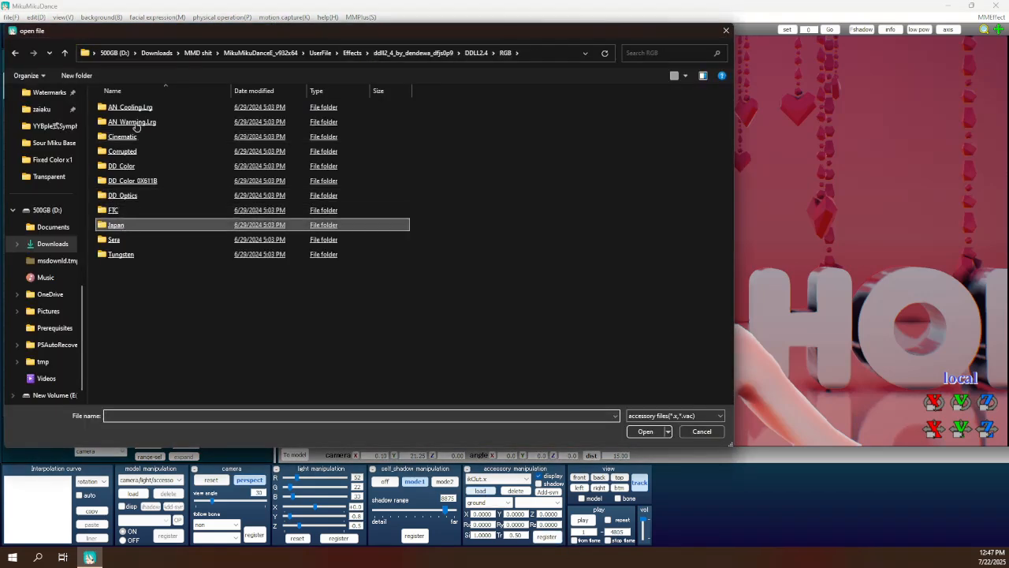
double_click(136, 110)
double_click(136, 108)
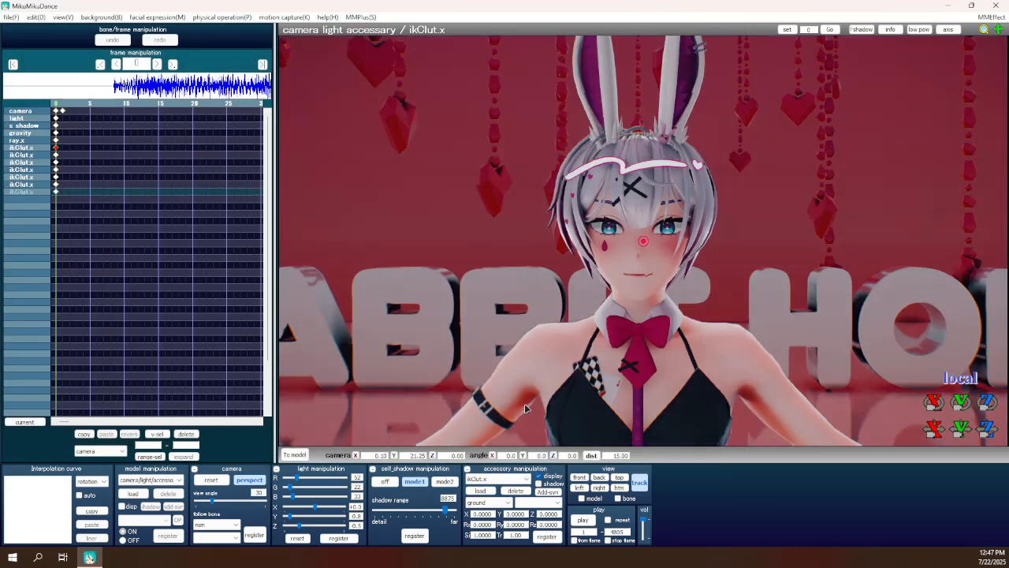
middle_drag(526, 408, 518, 427)
click(520, 491)
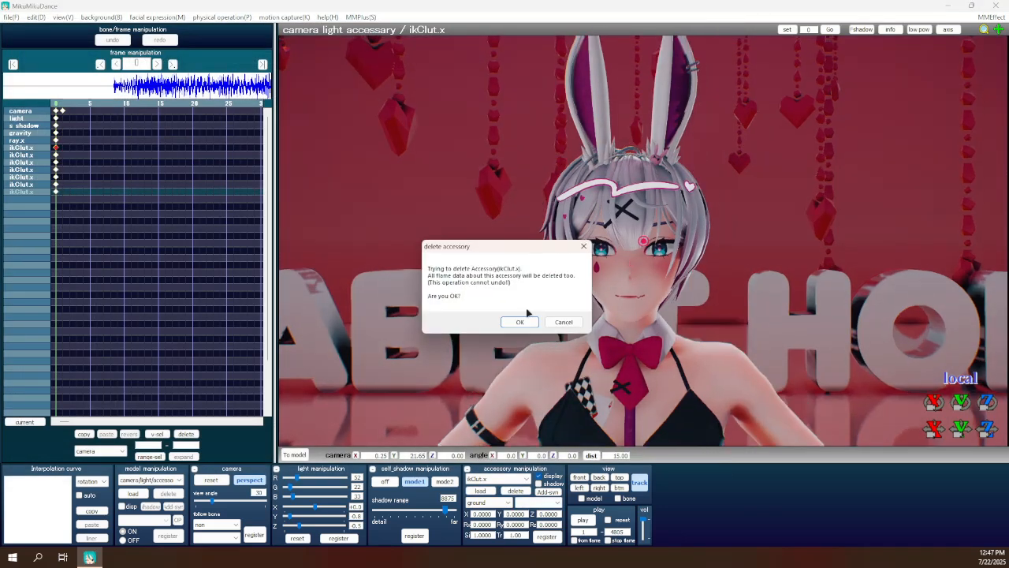
click(509, 323)
Load the Clarity ikClut.x accessory from the Luminance folder of the DDLL2.4 set.
click(480, 492)
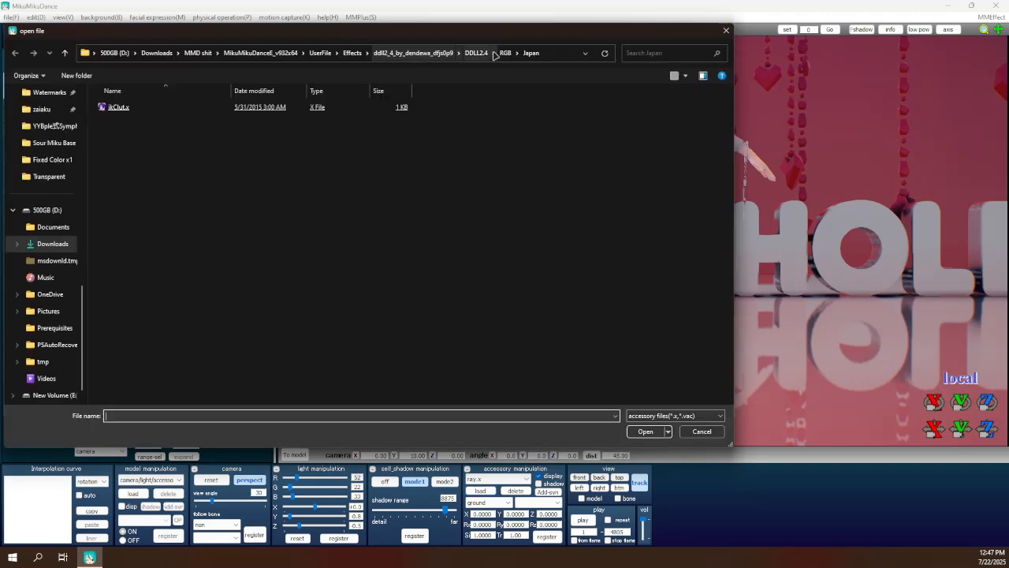
click(505, 53)
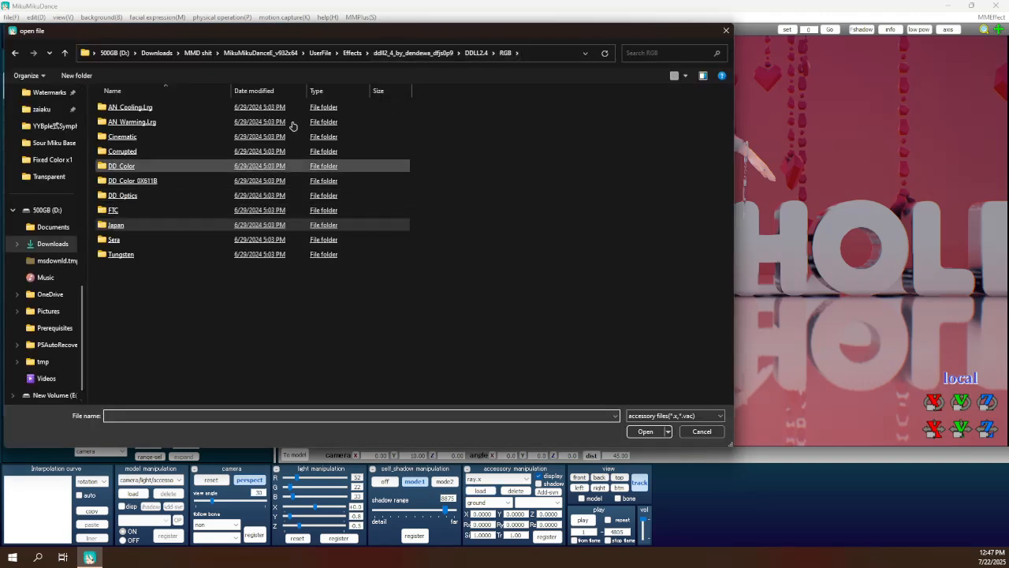
click(476, 52)
double_click(126, 107)
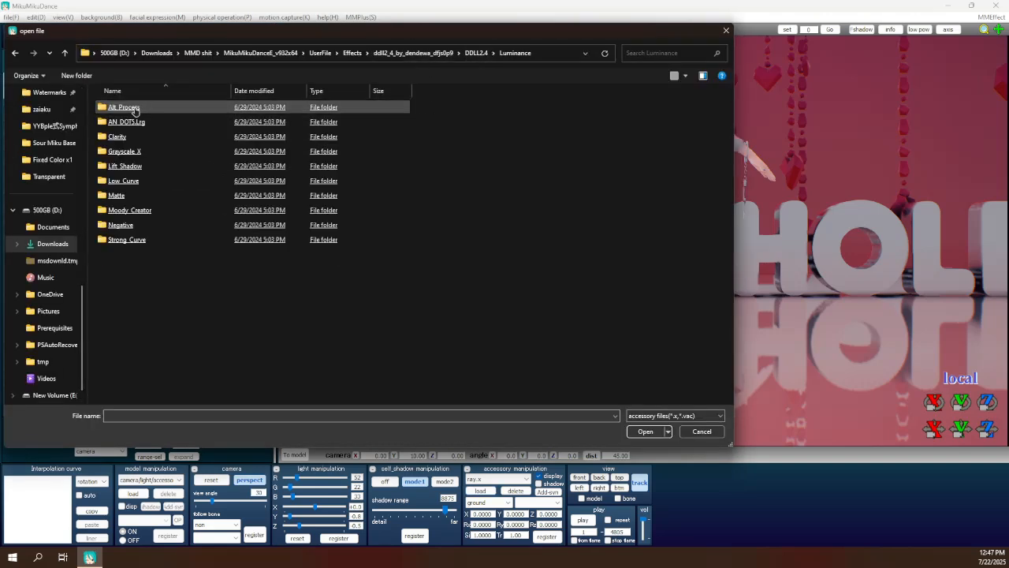
double_click(133, 137)
double_click(142, 108)
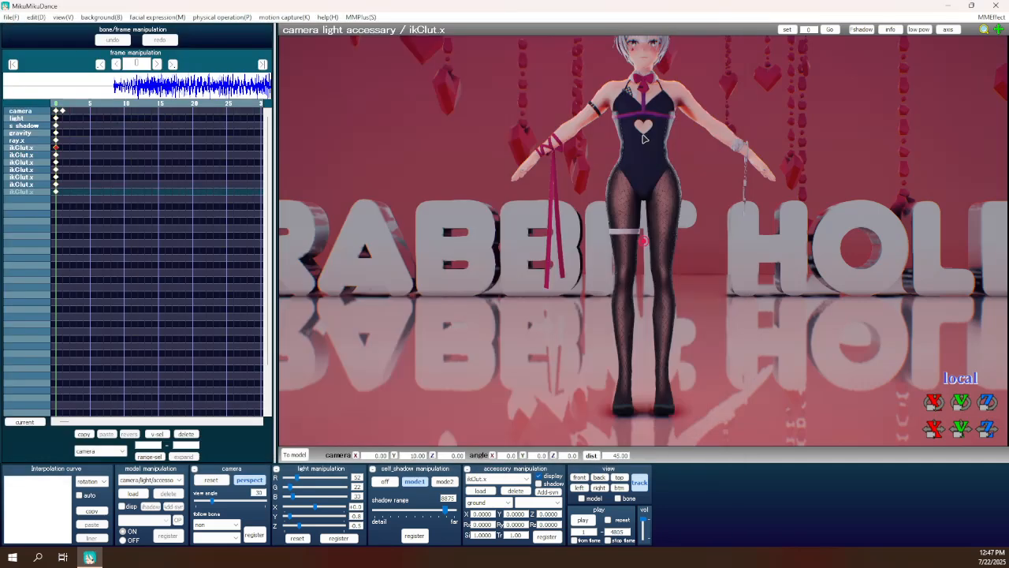
Set and register Tr at 0.50 for the Clarity ikClut.x and inspect the grading on the character and stage.
middle_drag(640, 296, 641, 352)
scroll(676, 314, up, 6)
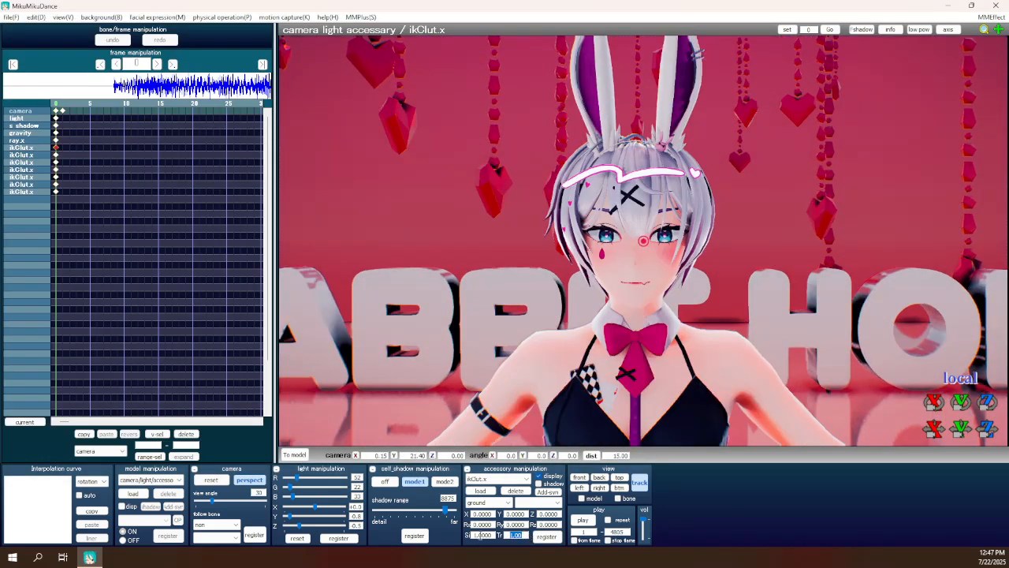
key(Return)
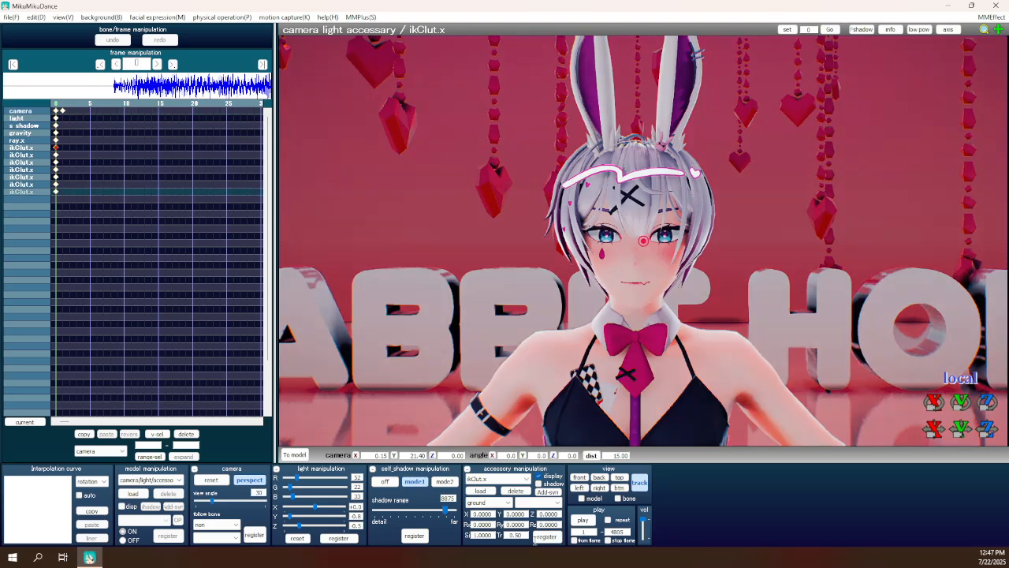
scroll(595, 366, down, 6)
right_drag(572, 317, 694, 308)
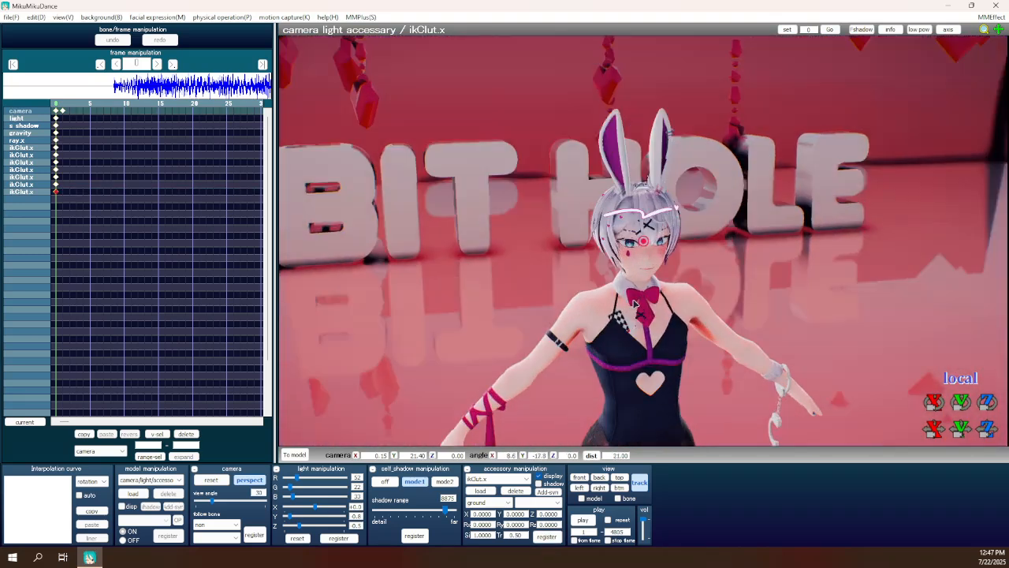
scroll(630, 306, up, 6)
scroll(618, 304, down, 2)
Load the ikBokeh.x accessory from the Astro_IkBokeh V1.1 effects folder and copy the folder's path.
click(480, 490)
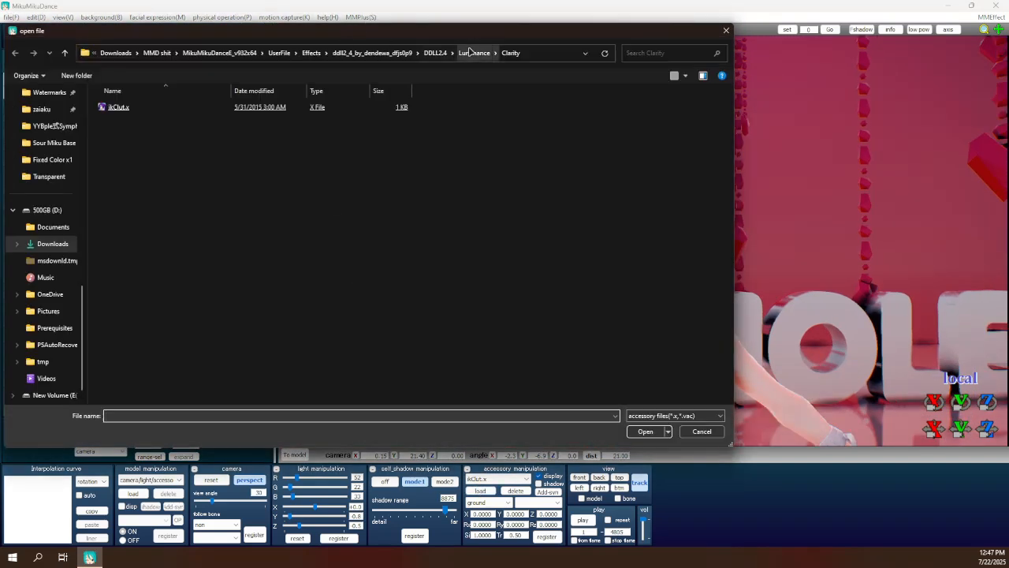
click(308, 52)
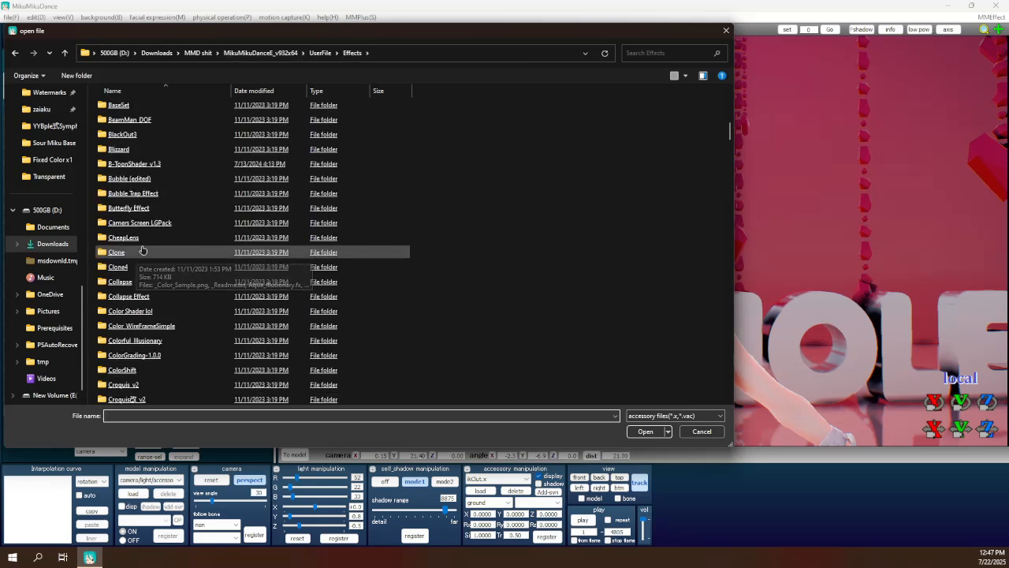
scroll(151, 242, up, 3)
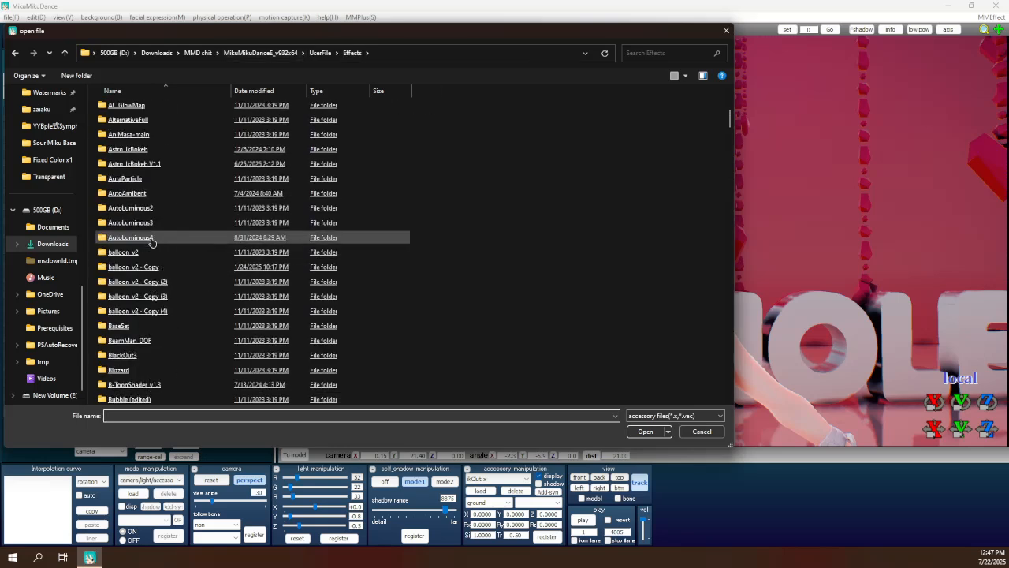
double_click(146, 166)
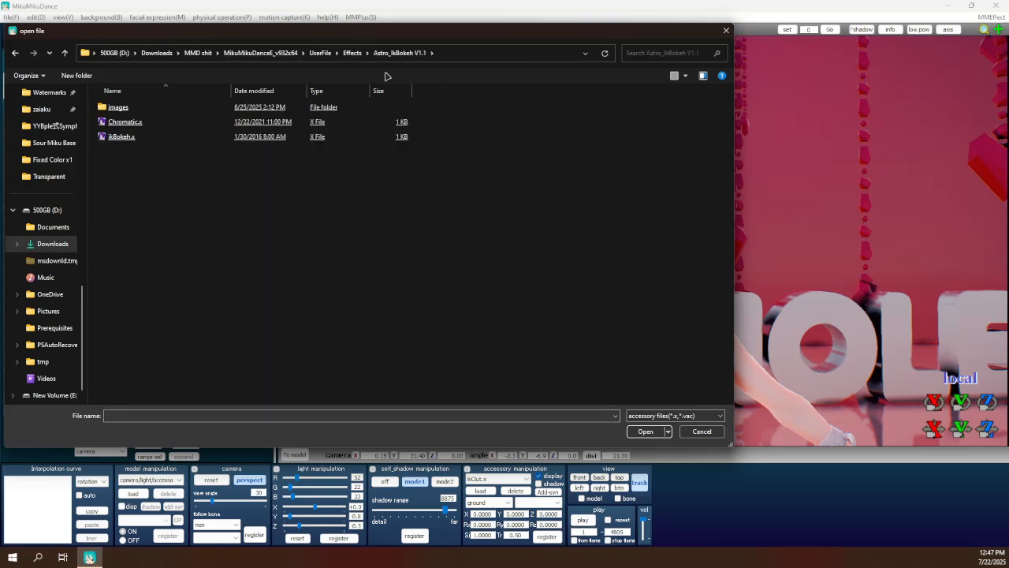
click(441, 52)
double_click(142, 138)
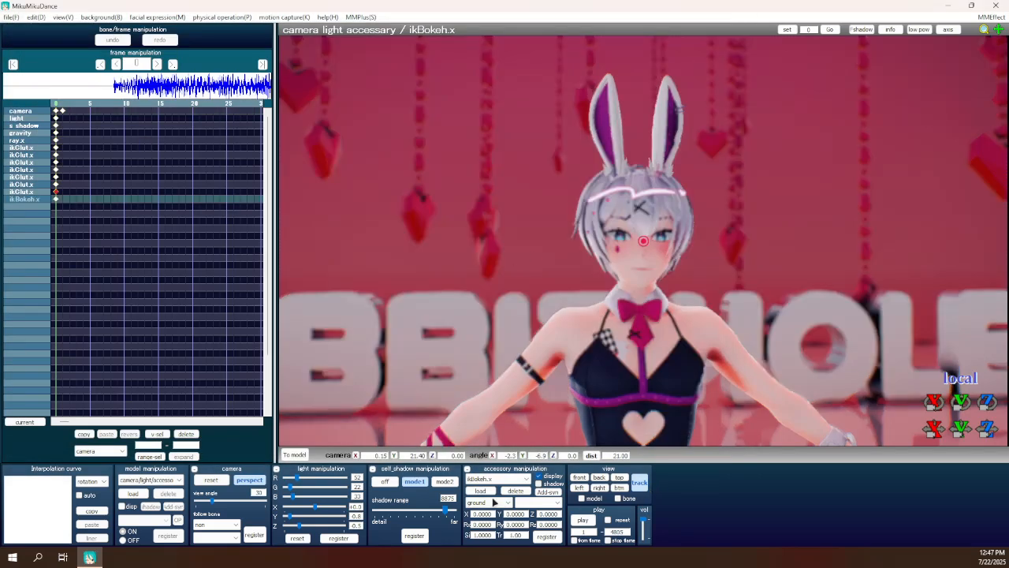
Attach ikBokeh.x to the head bone of the character model and register it at frame 0.
click(494, 502)
click(513, 416)
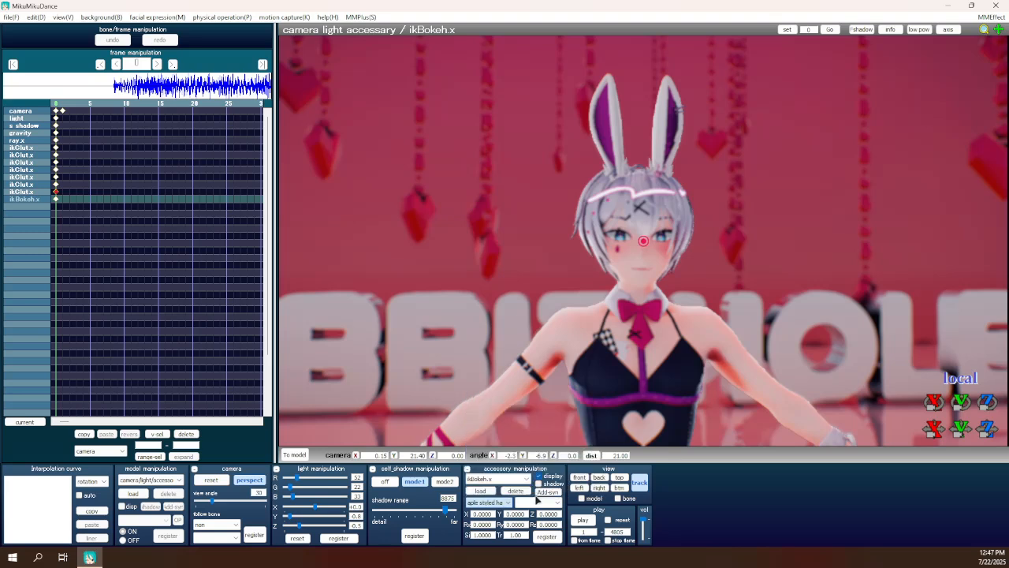
click(537, 502)
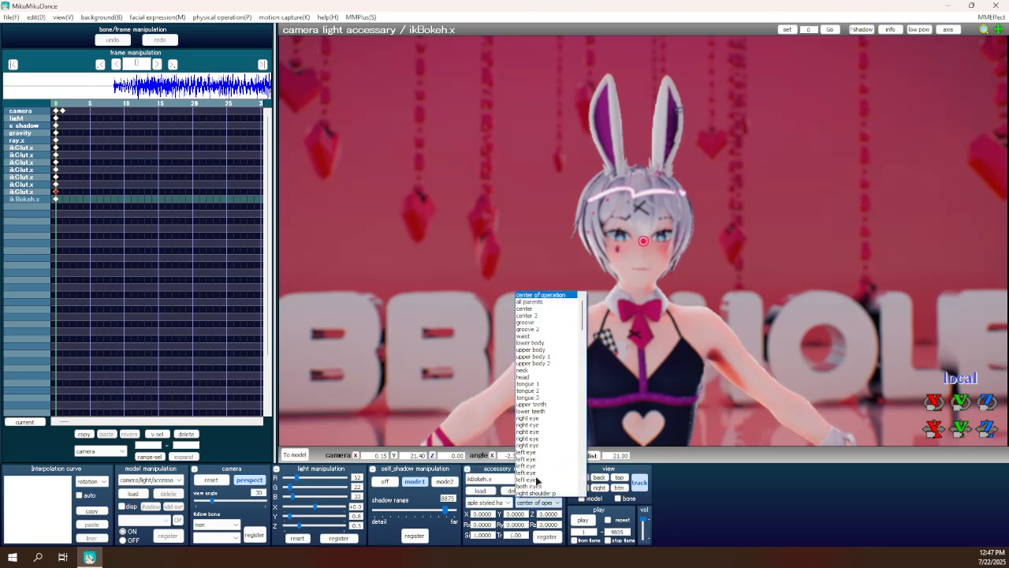
click(538, 380)
click(547, 536)
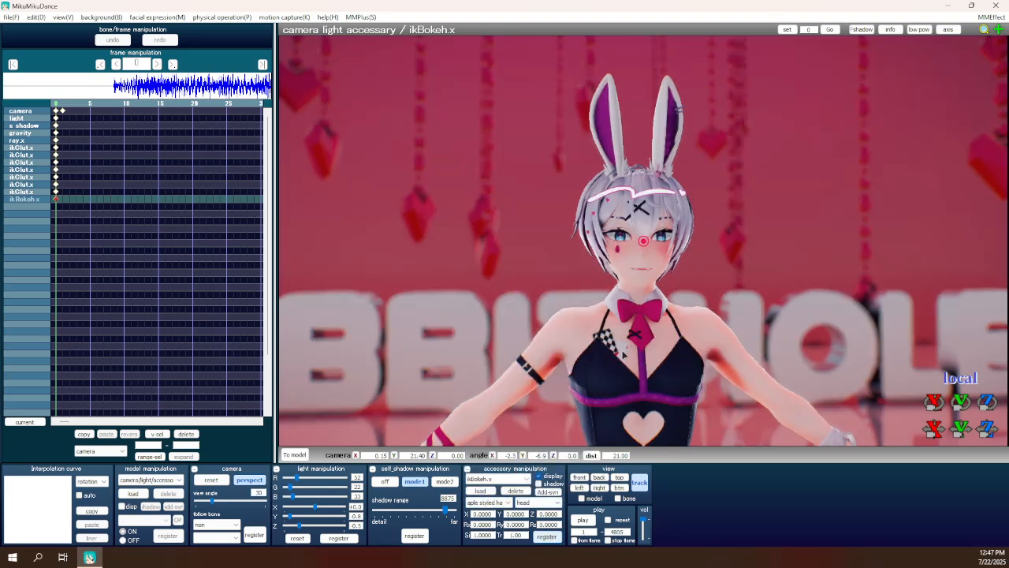
scroll(430, 423, up, 3)
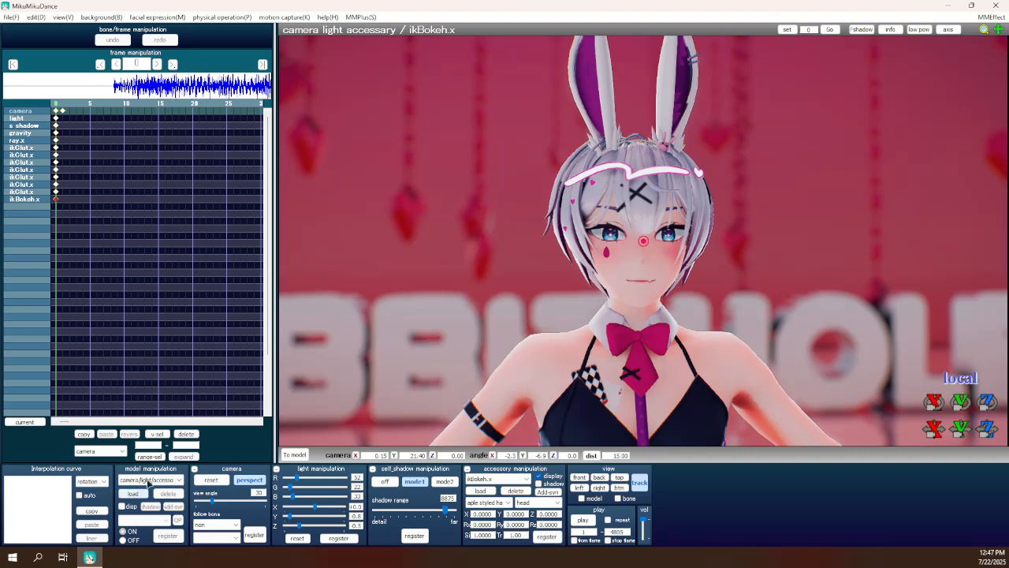
Load the ikBokehController.pmx model from the Astro_IkBokeh V1.1 folder.
click(133, 493)
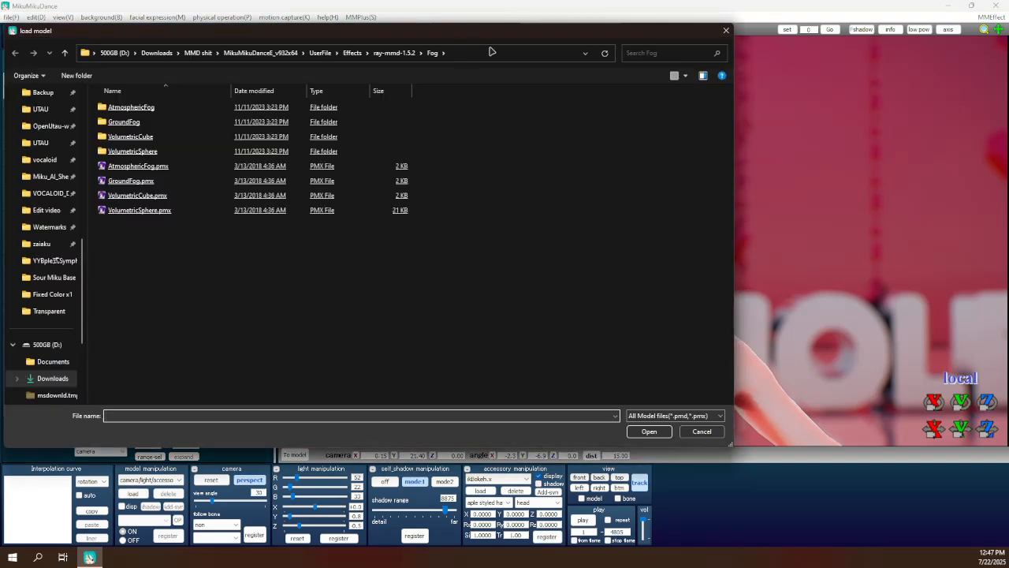
click(490, 52)
text(D:\Downloads\MMD shit\MikuMikuDanceE_v932x64\UserFile\Effects\Astro_IkBokeh V1.1)
key(Return)
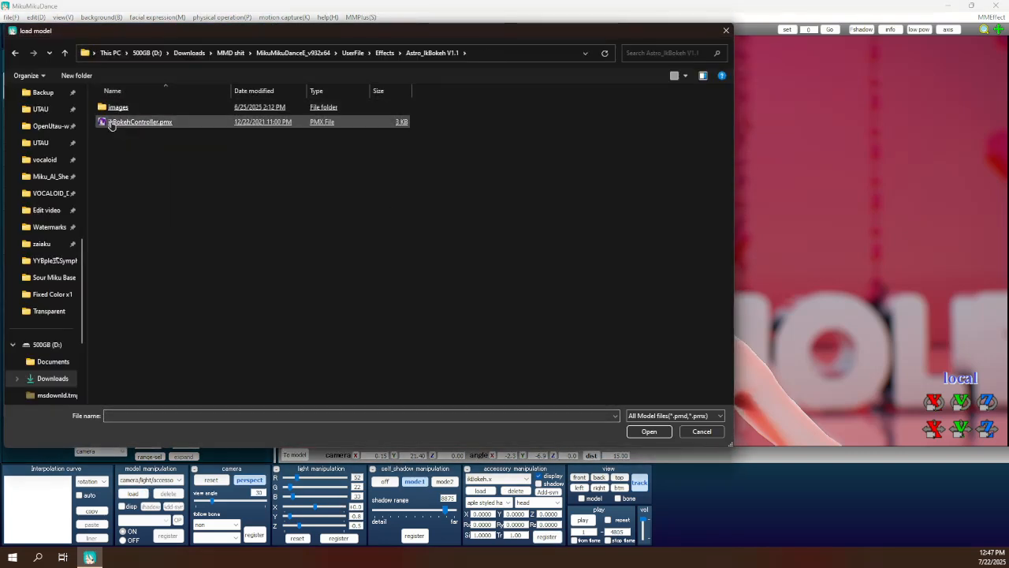
double_click(140, 122)
click(488, 309)
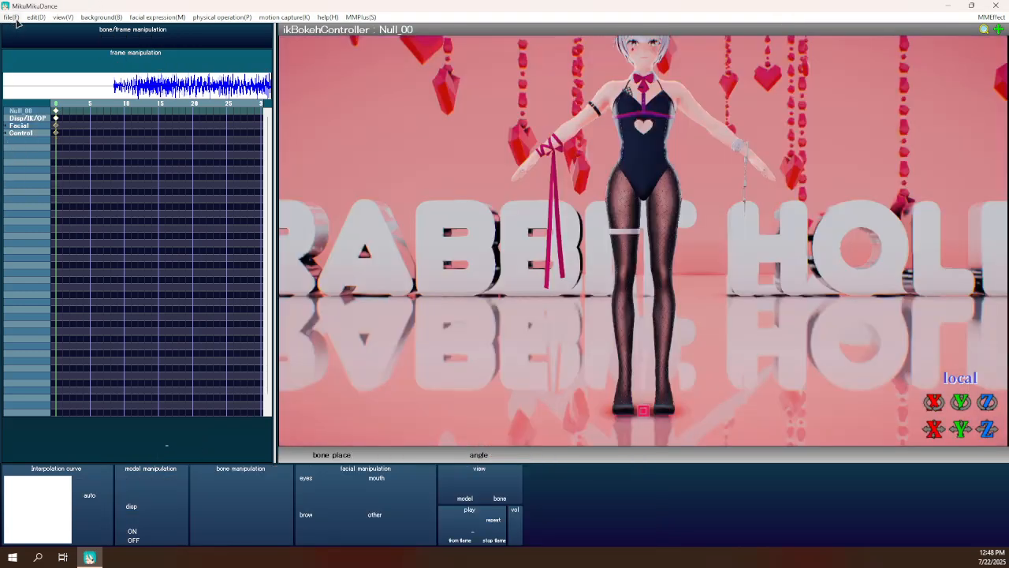
scroll(581, 348, up, 5)
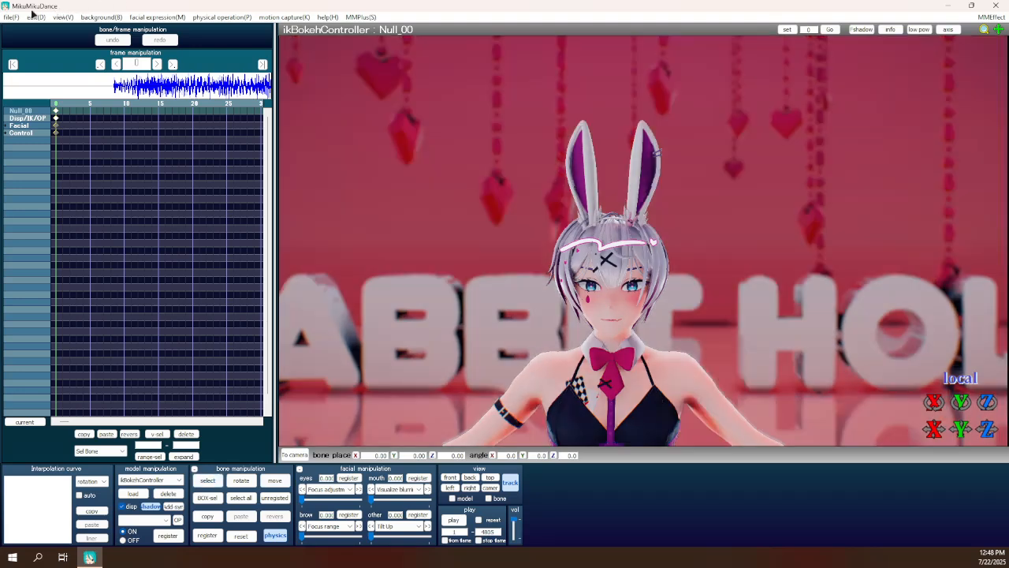
Load the ikobkehhh.vmd motion data from the ikBokeh_v020a_SJ effects folder onto the ikBokehController.
key(alt+f)
click(71, 137)
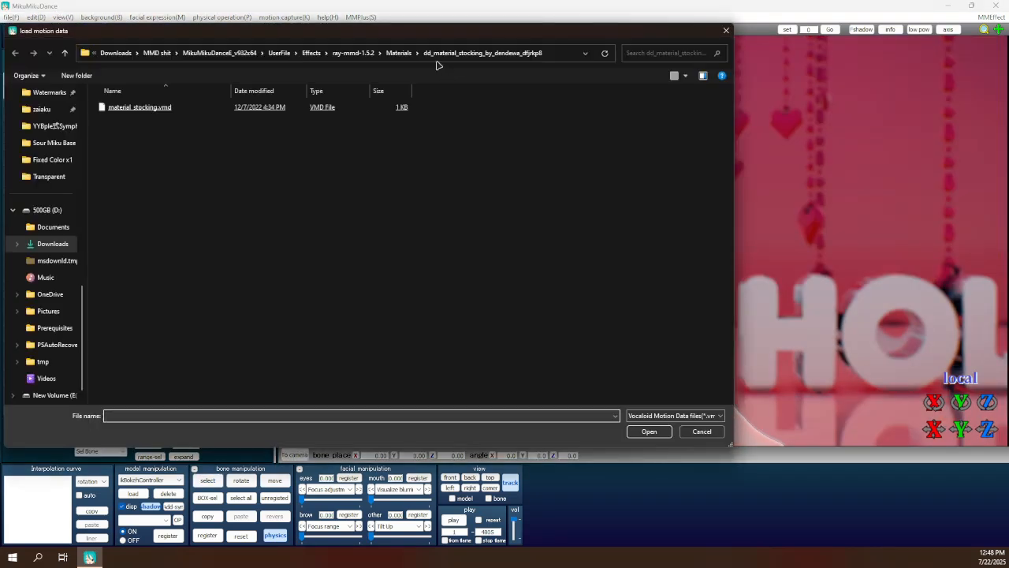
click(556, 54)
text(D:\Downloads\MMD shit\MikuMikuDanceE_v932x64\UserFile\Effects\Astro_IkBokeh V1.1)
key(Return)
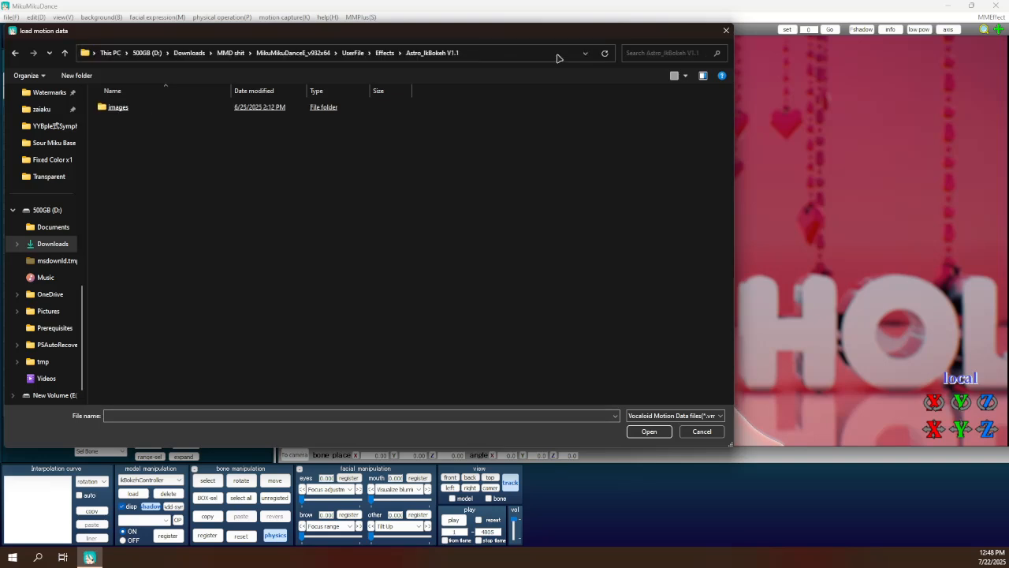
click(384, 53)
scroll(179, 316, down, 10)
scroll(180, 311, down, 8)
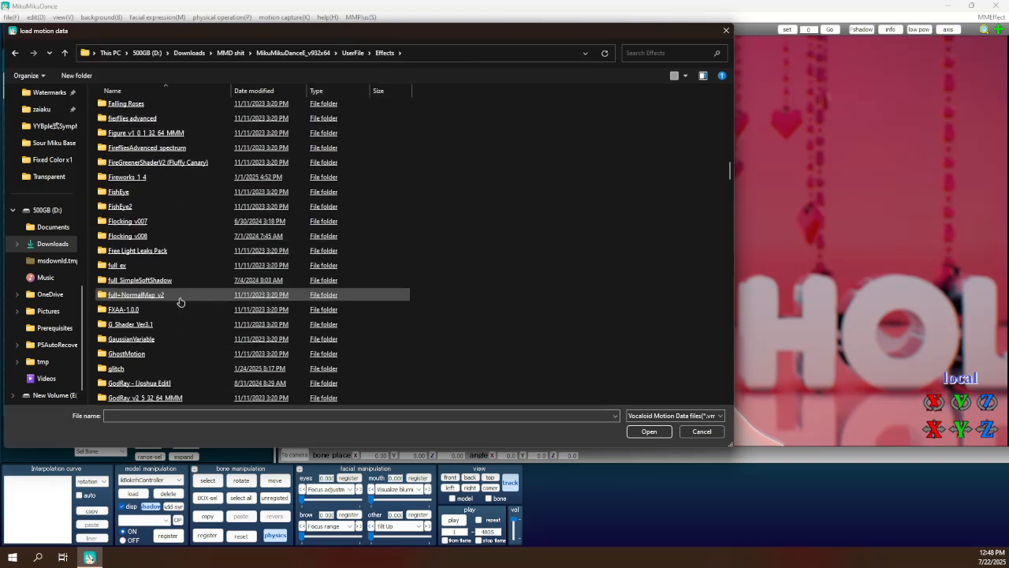
scroll(180, 302, down, 4)
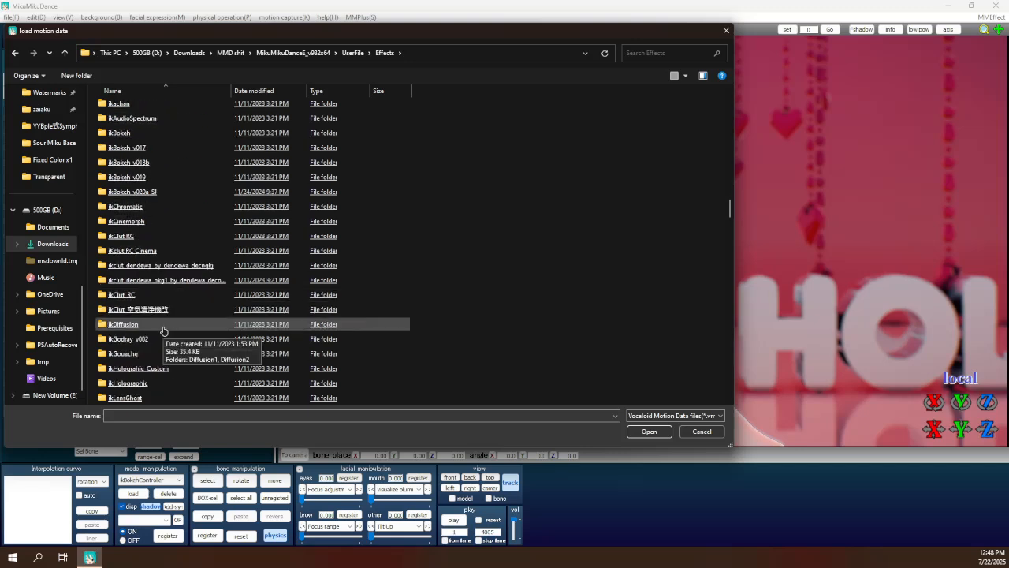
scroll(167, 221, up, 3)
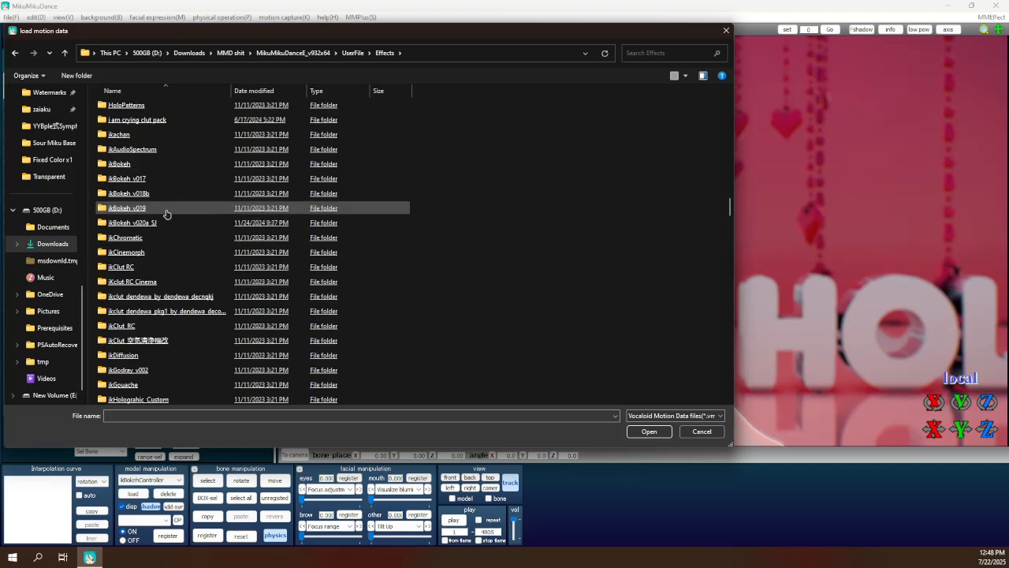
double_click(163, 221)
double_click(149, 151)
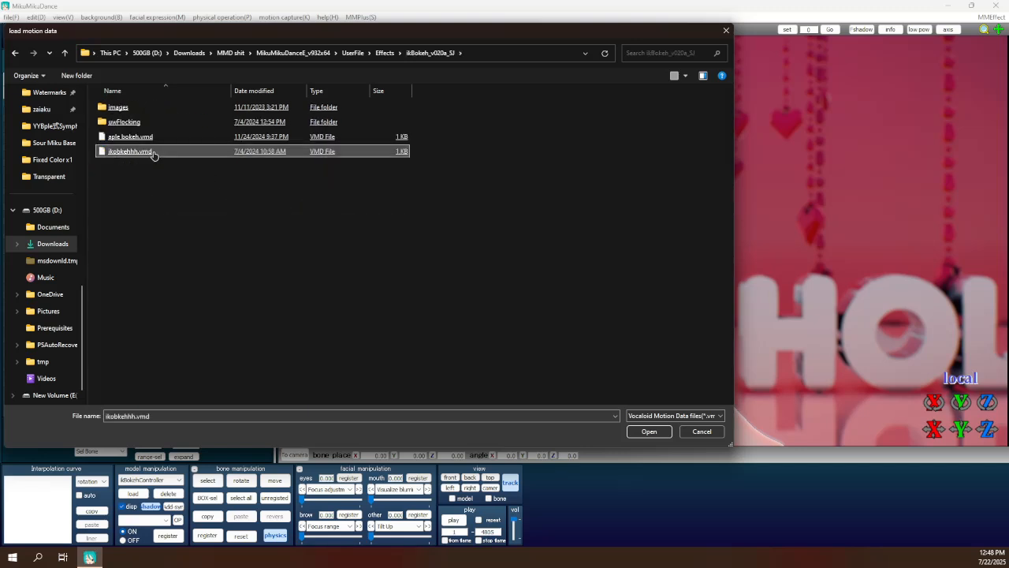
click(254, 315)
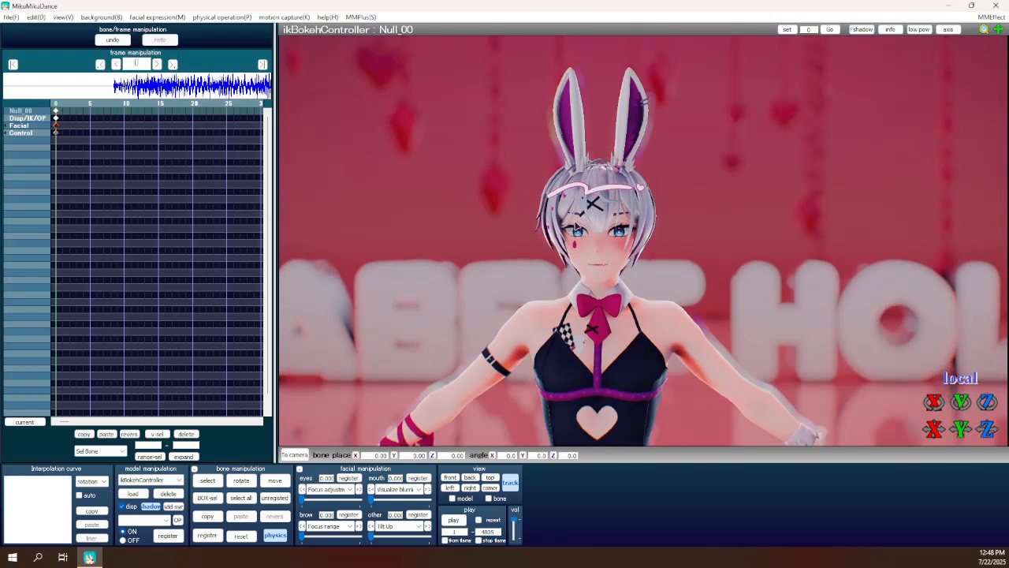
Return to camera mode and inspect the background blur around the character up close.
click(294, 455)
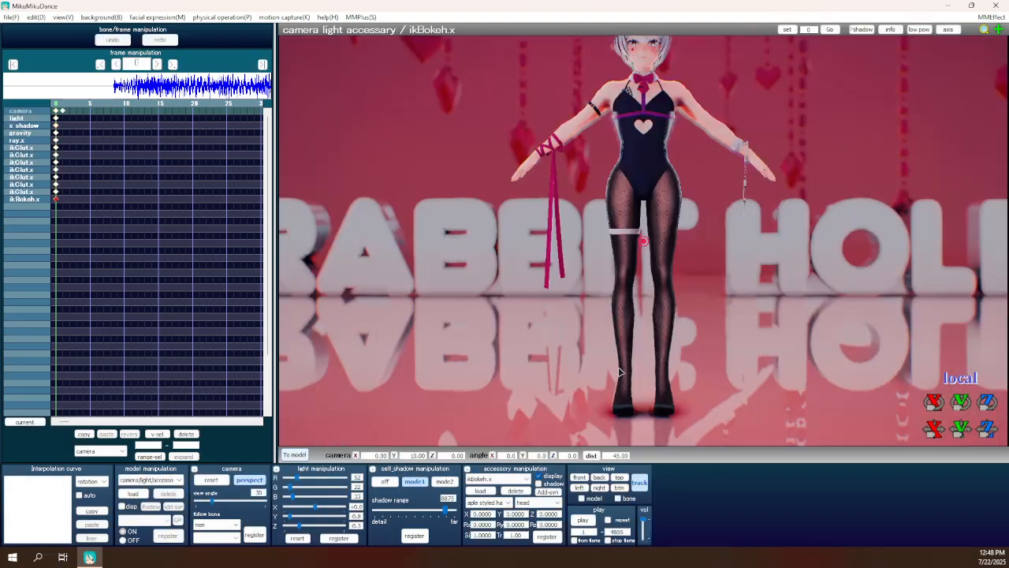
middle_drag(621, 372, 631, 350)
scroll(619, 371, up, 6)
scroll(630, 352, down, 3)
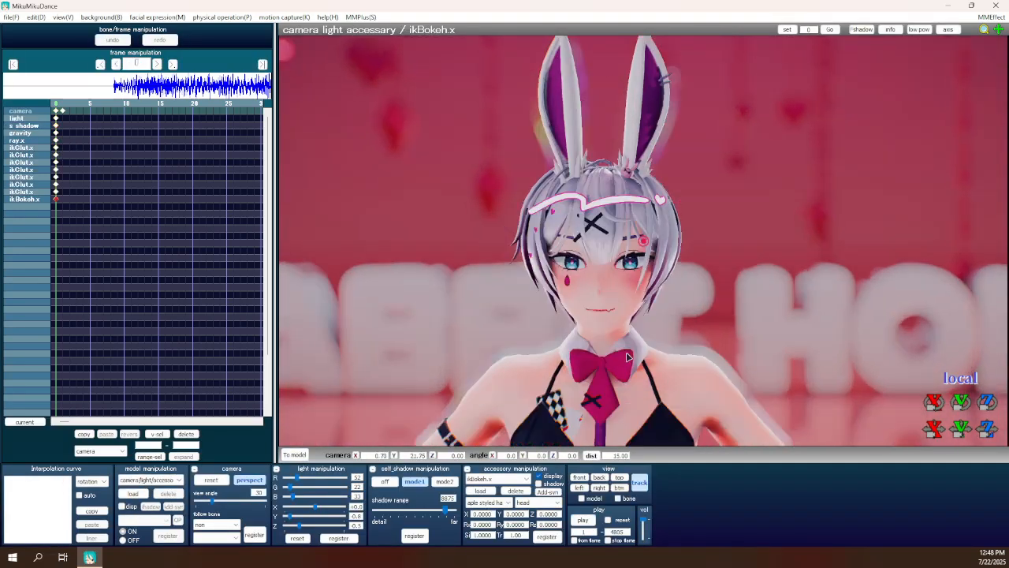
scroll(631, 355, down, 2)
Load the MotionBlurL.x accessory from the MotionBlur3L_v005 effects folder.
click(480, 490)
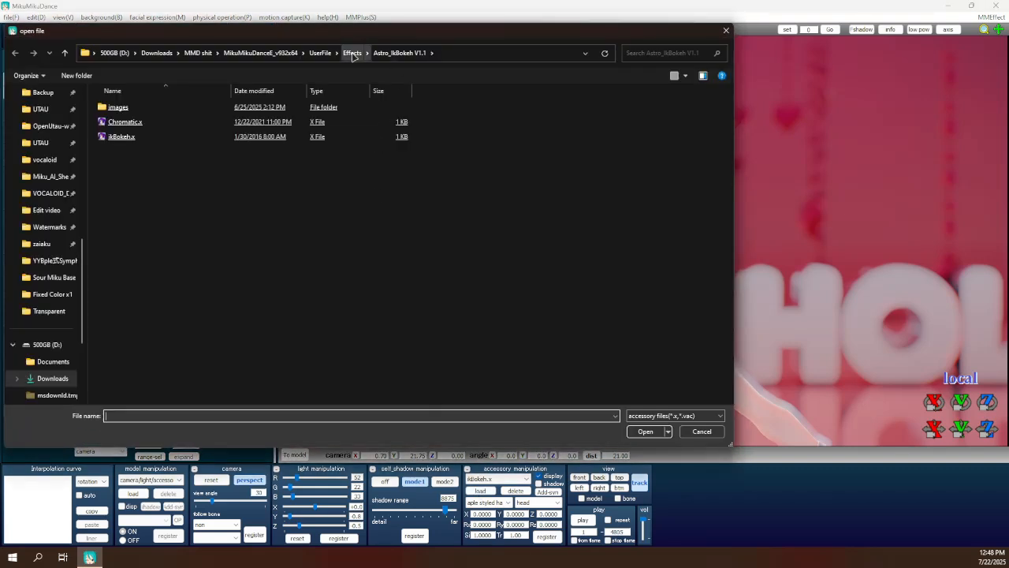
click(352, 54)
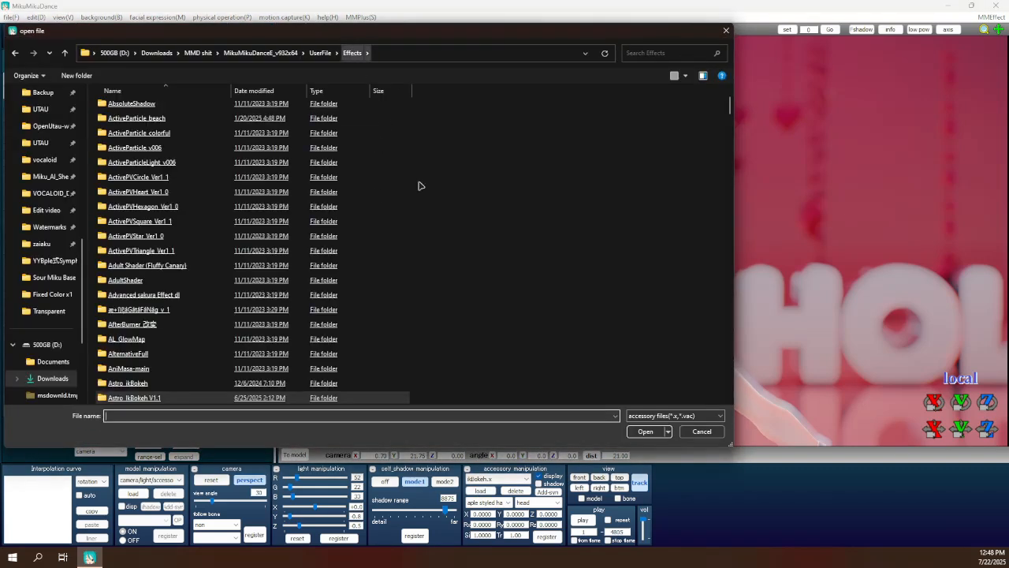
scroll(428, 265, down, 20)
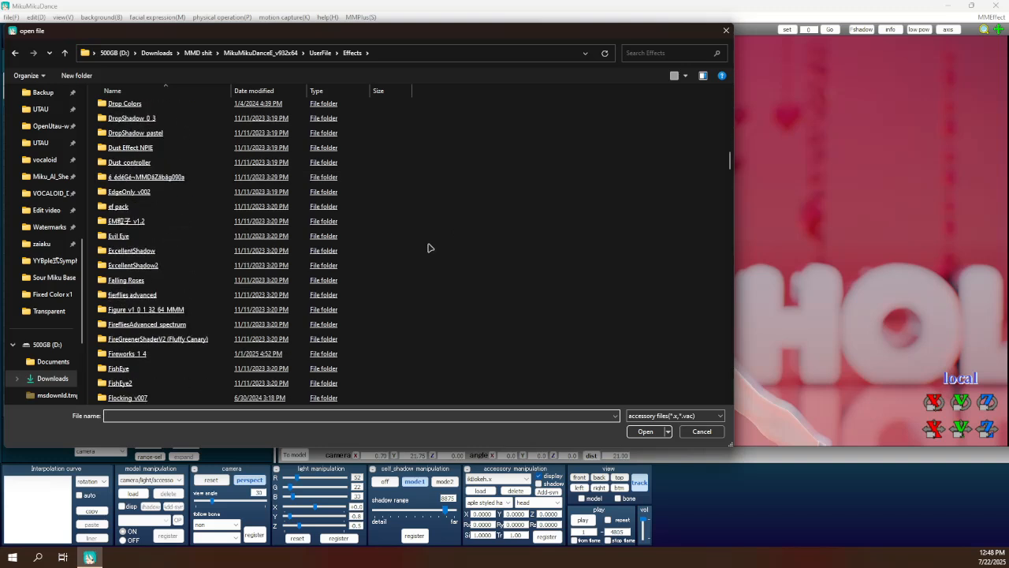
scroll(315, 250, down, 20)
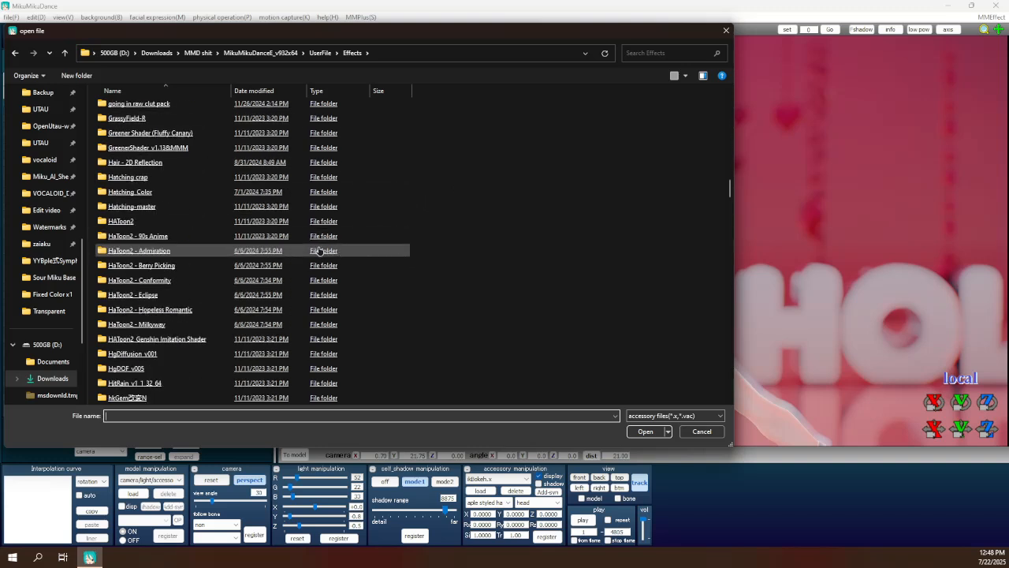
scroll(315, 250, down, 15)
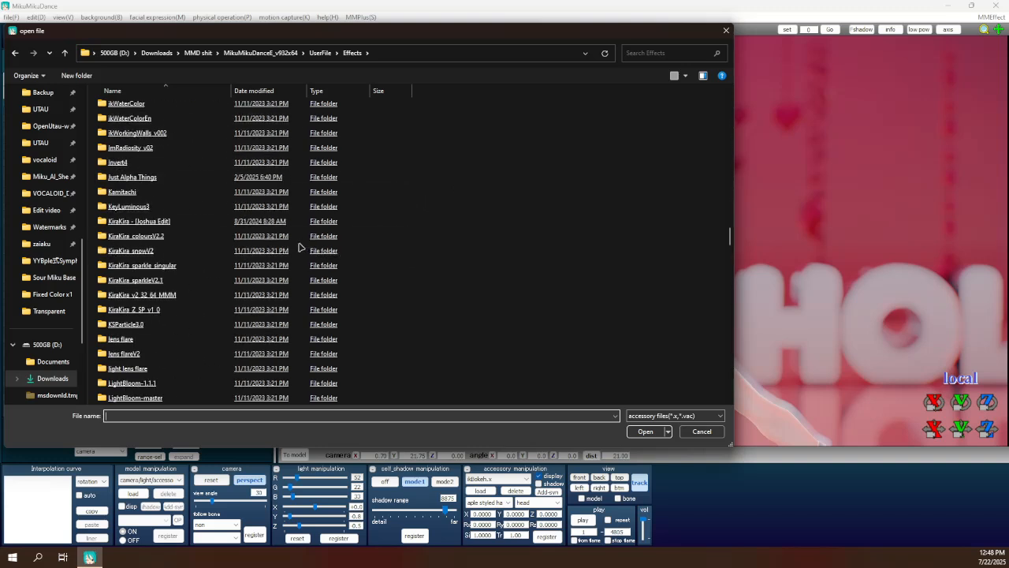
scroll(287, 241, down, 8)
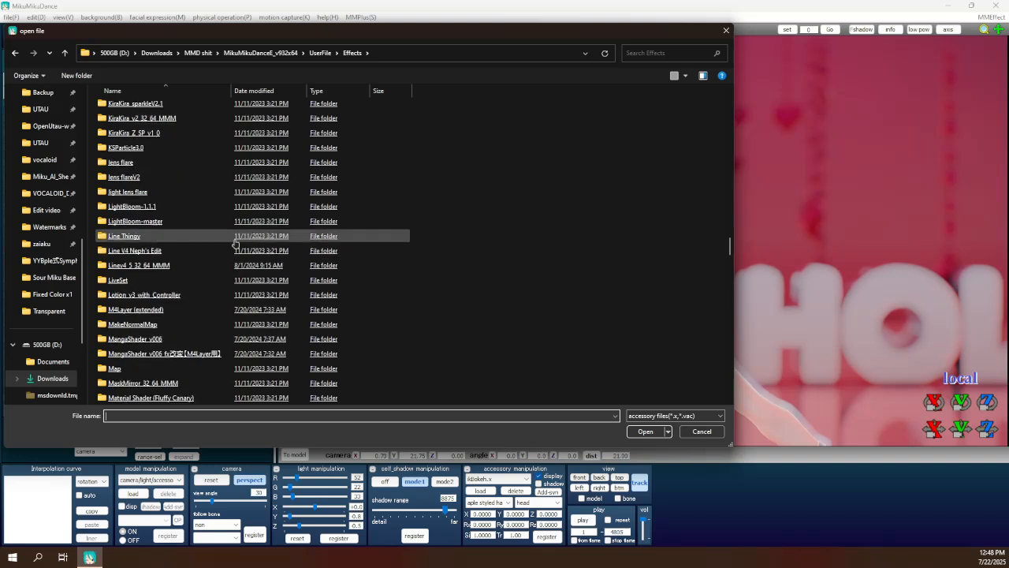
scroll(220, 228, down, 10)
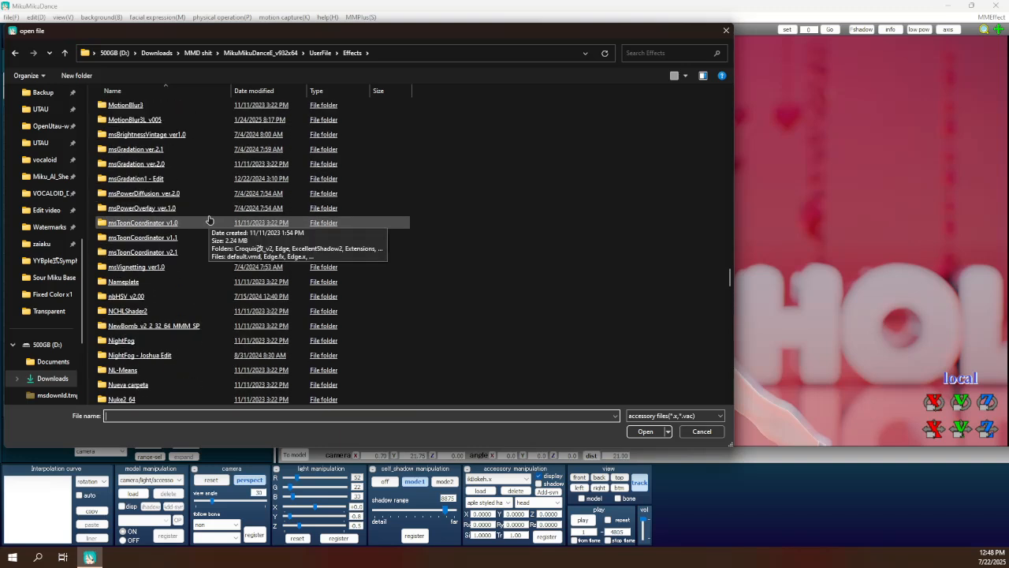
scroll(208, 227, down, 10)
scroll(205, 237, down, 3)
scroll(194, 234, up, 8)
scroll(192, 244, up, 10)
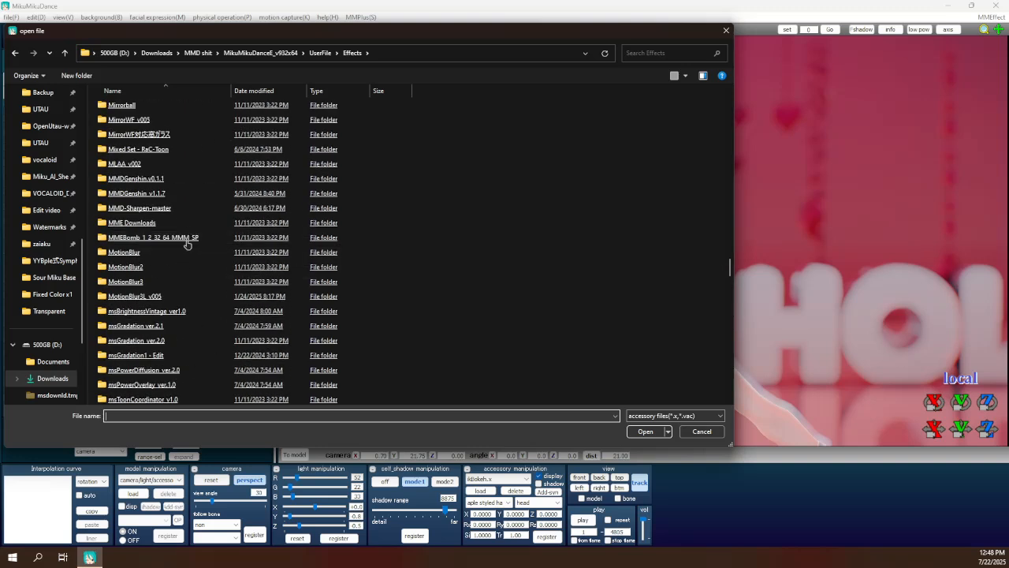
double_click(182, 295)
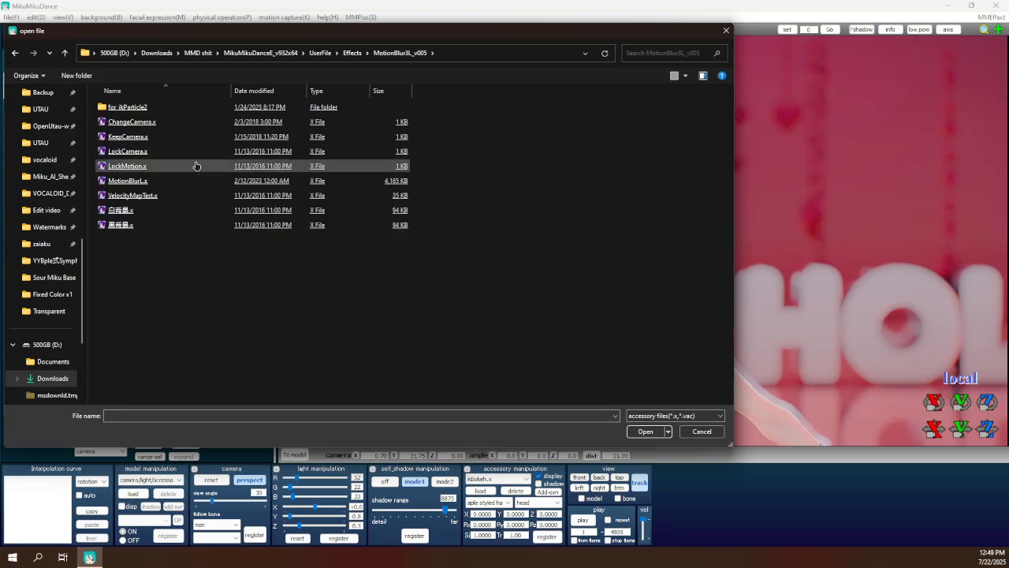
double_click(154, 182)
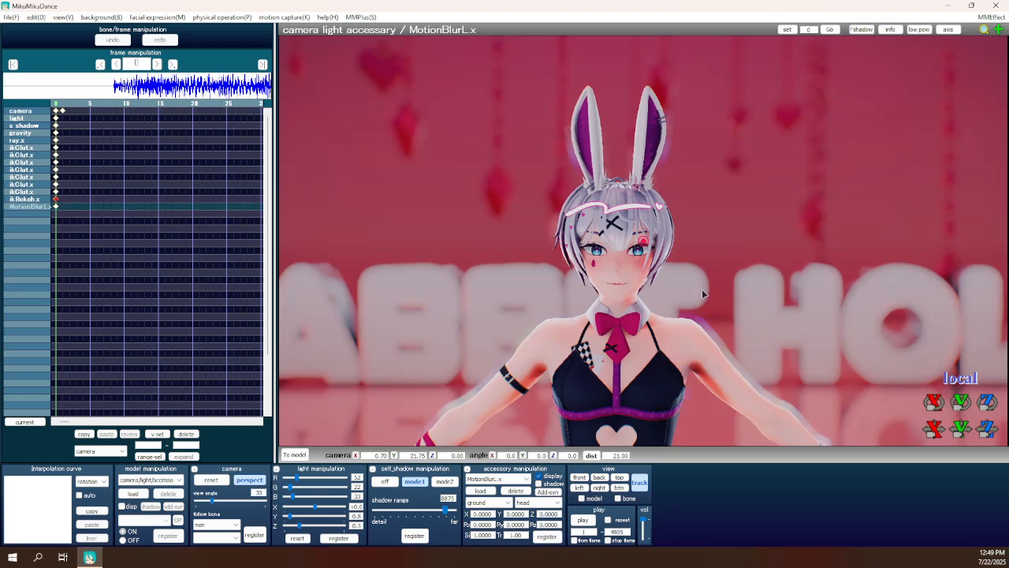
Delete the MotionBlurL.x accessory from the scene.
middle_drag(741, 285, 662, 266)
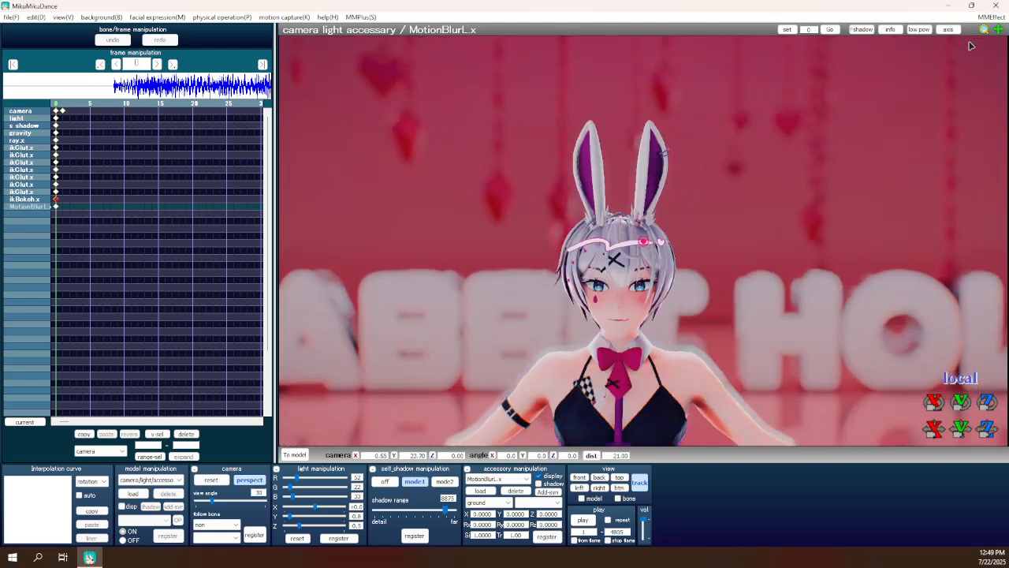
click(515, 490)
click(515, 323)
Load the LightBloom.x accessory from the LightBloom-1.1.1 effects folder, copying the folder's path on the way.
click(481, 492)
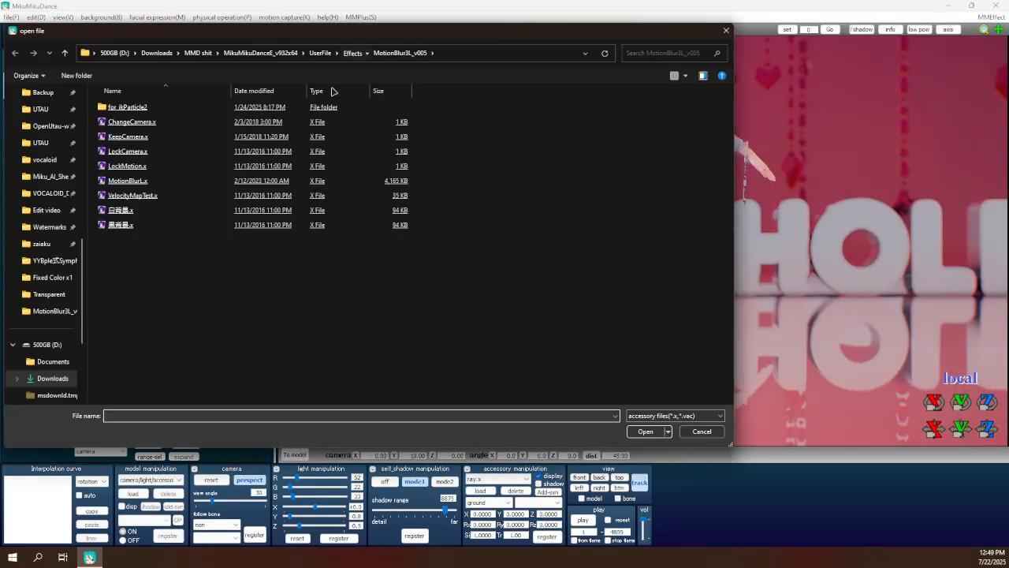
scroll(243, 201, up, 12)
scroll(229, 237, down, 3)
double_click(132, 295)
click(457, 53)
click(161, 145)
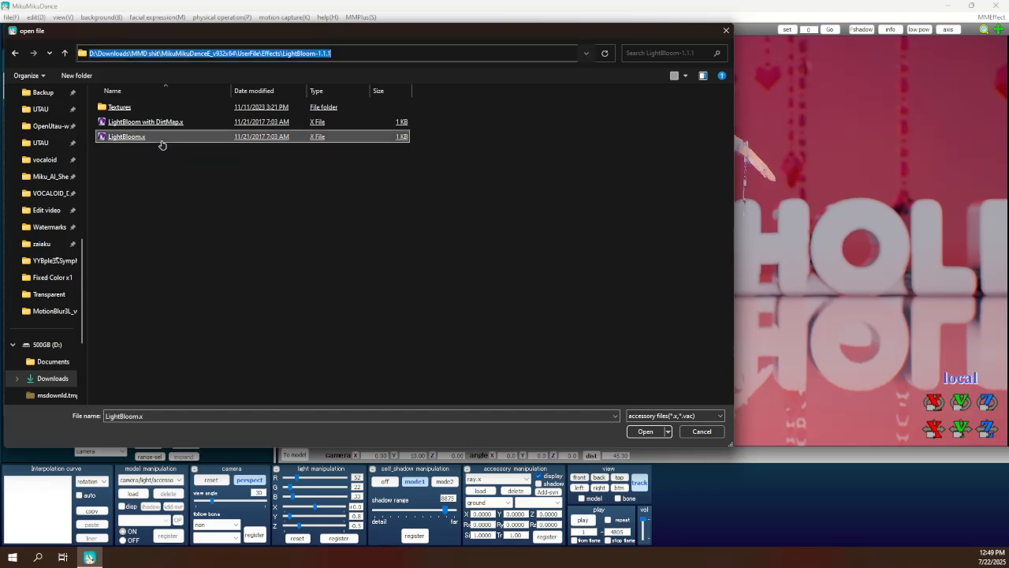
double_click(161, 144)
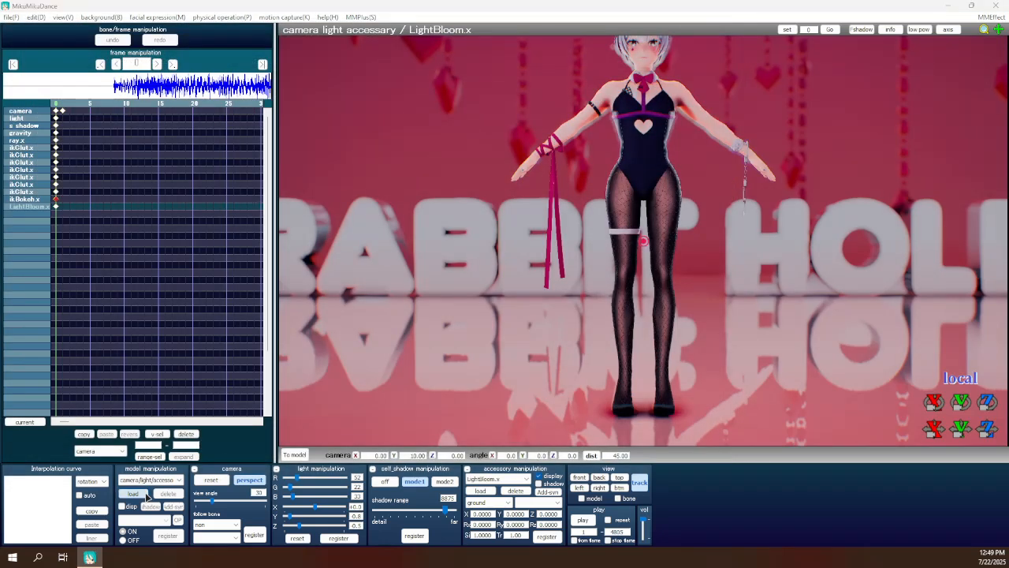
Load the LightBloomController.pmx model from the copied LightBloom-1.1.1 folder path and accept its model information.
click(146, 495)
click(479, 54)
click(479, 54)
key(Return)
double_click(298, 125)
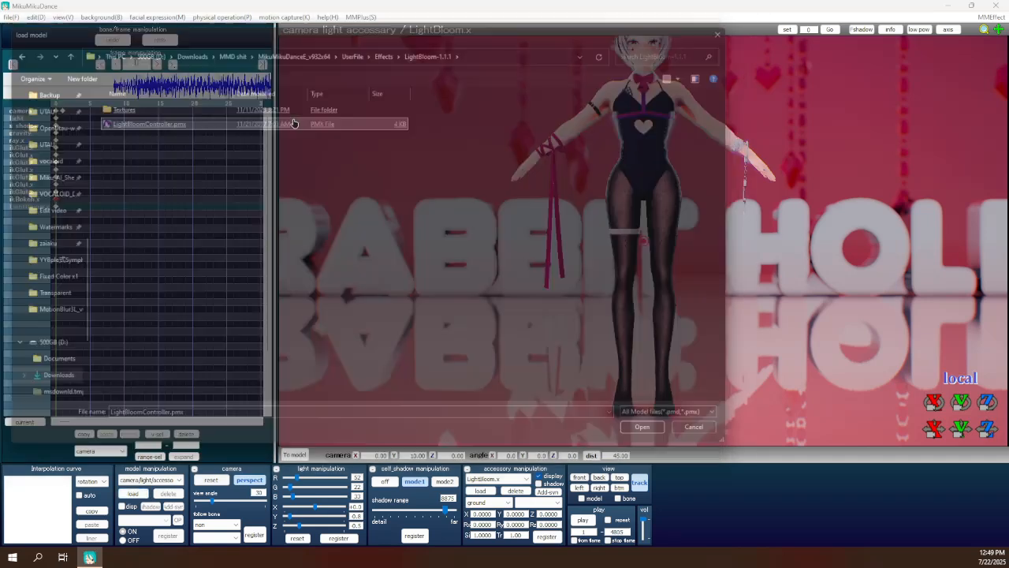
click(490, 308)
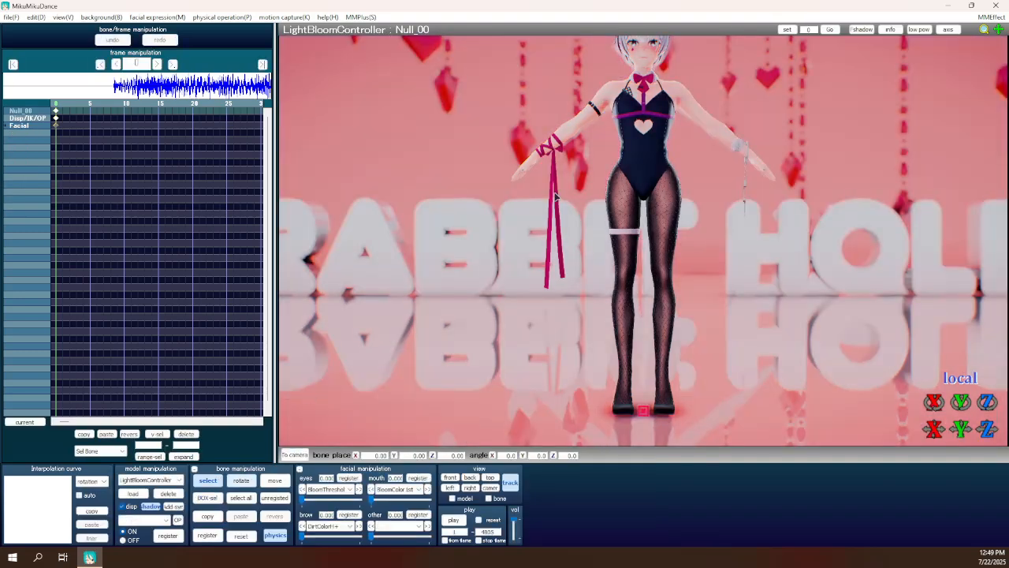
Set the LightBloomController's BloomThreshold morph to about 0.49 and register it at frame 0.
scroll(550, 309, up, 5)
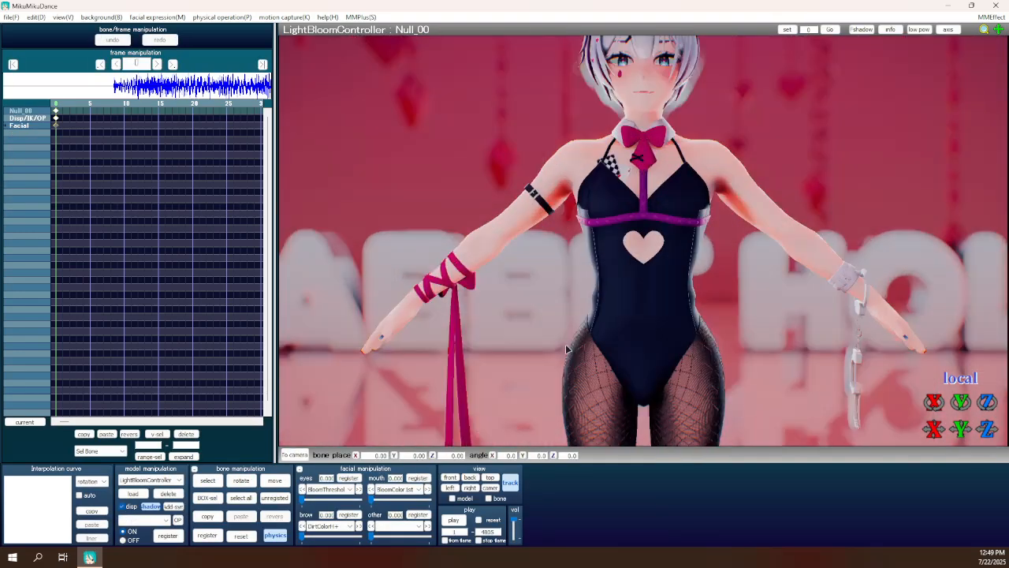
middle_drag(566, 351, 565, 368)
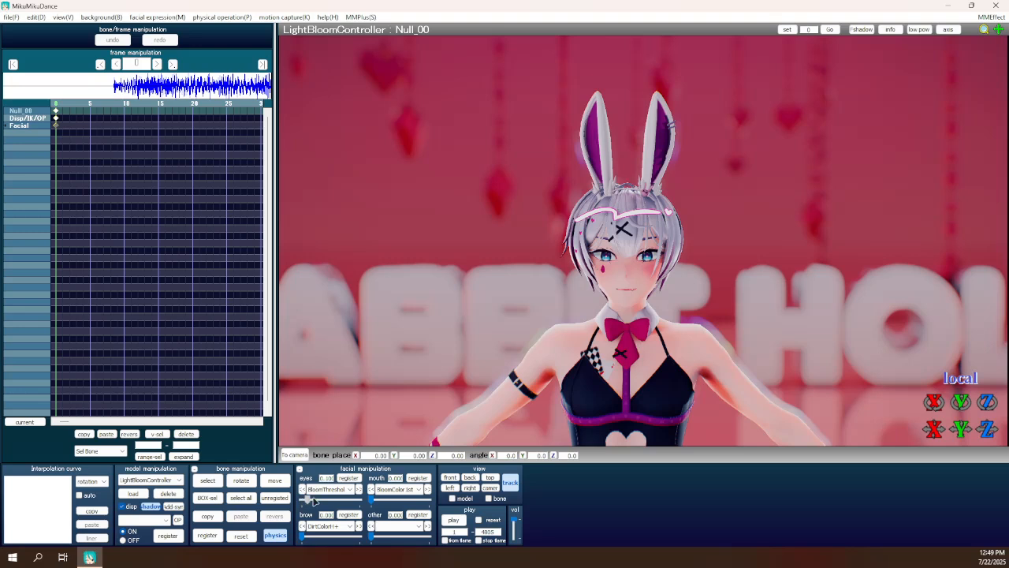
mouse_move(332, 499)
mouse_down()
mouse_move(341, 500)
mouse_move(330, 498)
mouse_up()
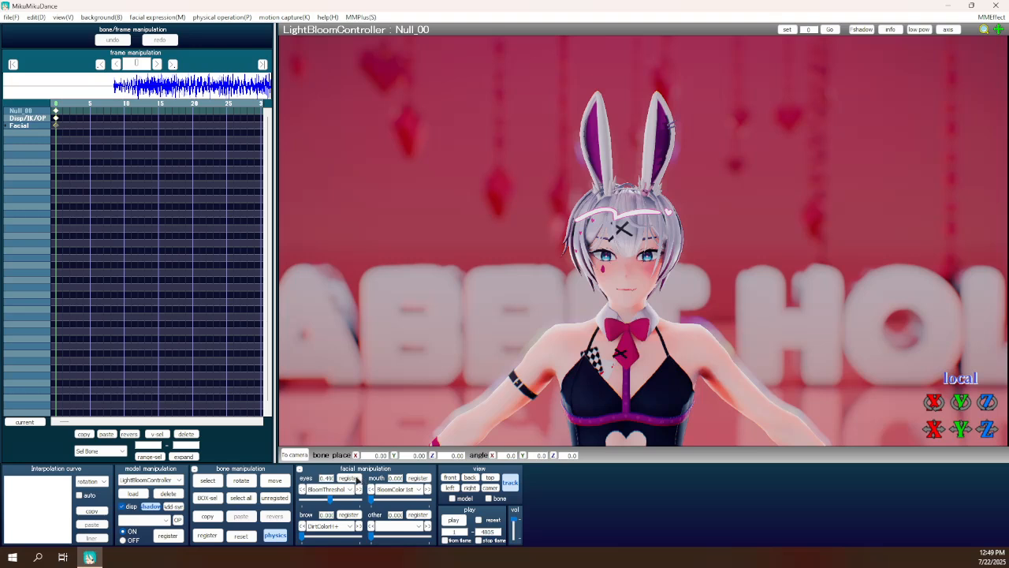
scroll(501, 318, down, 2)
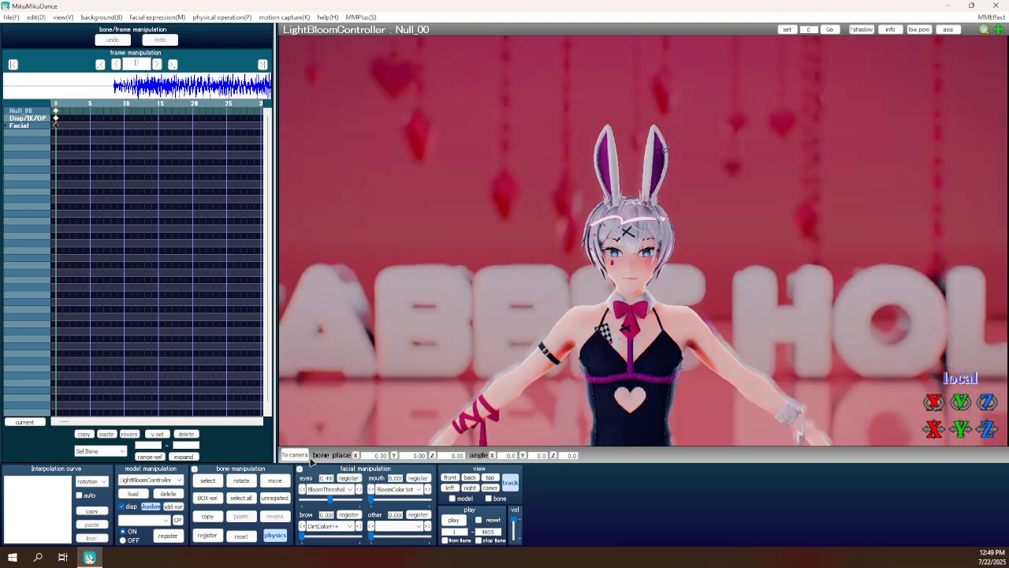
Return to camera mode and examine the bloom around the character's upper body up close.
click(295, 456)
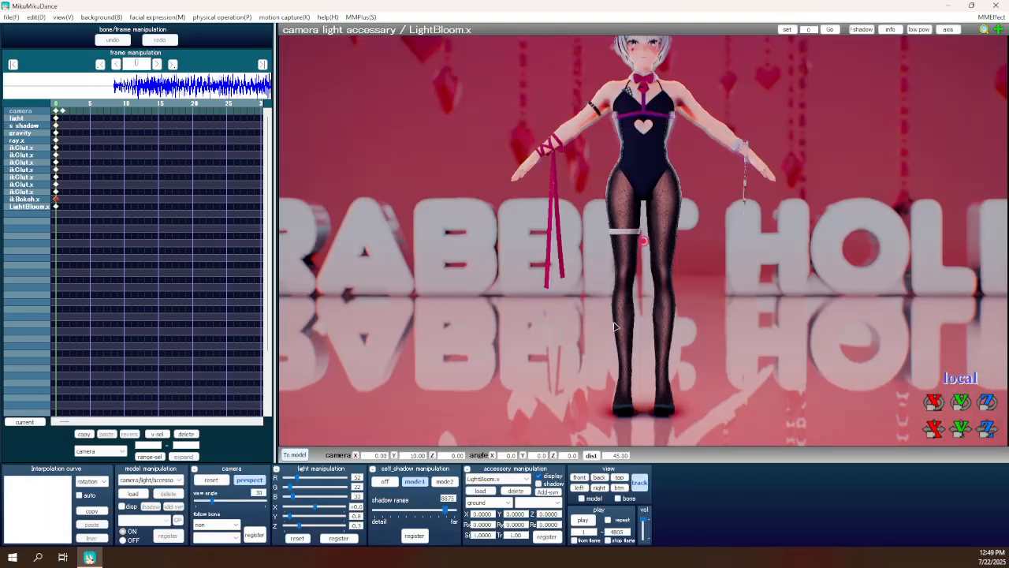
middle_drag(616, 303, 607, 361)
scroll(608, 361, up, 6)
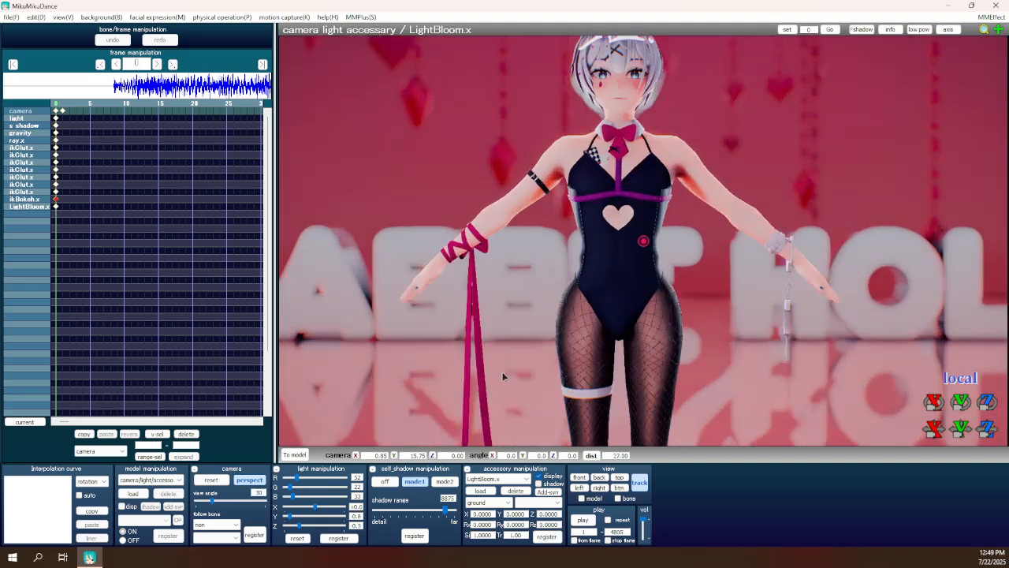
scroll(502, 376, up, 2)
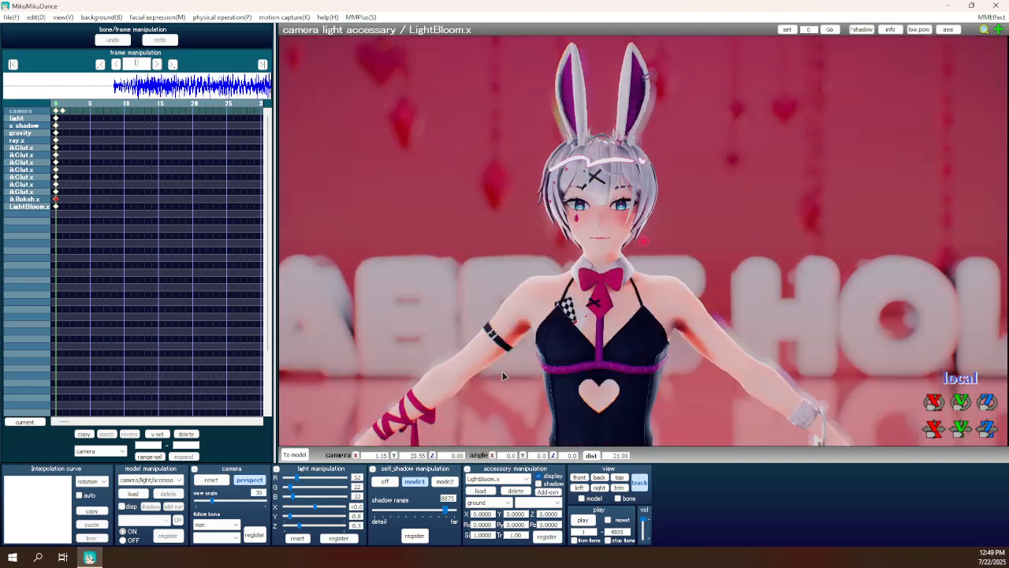
Load the msGradation1.x accessory from the msGradation ver.2.1 effects folder, copying that folder's path on the way.
click(476, 491)
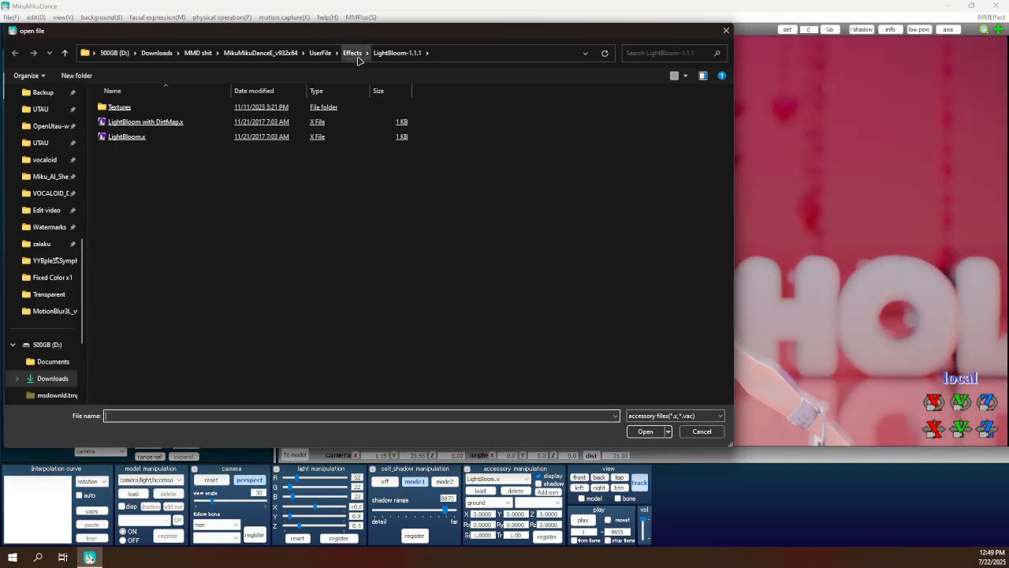
click(351, 53)
scroll(386, 213, down, 15)
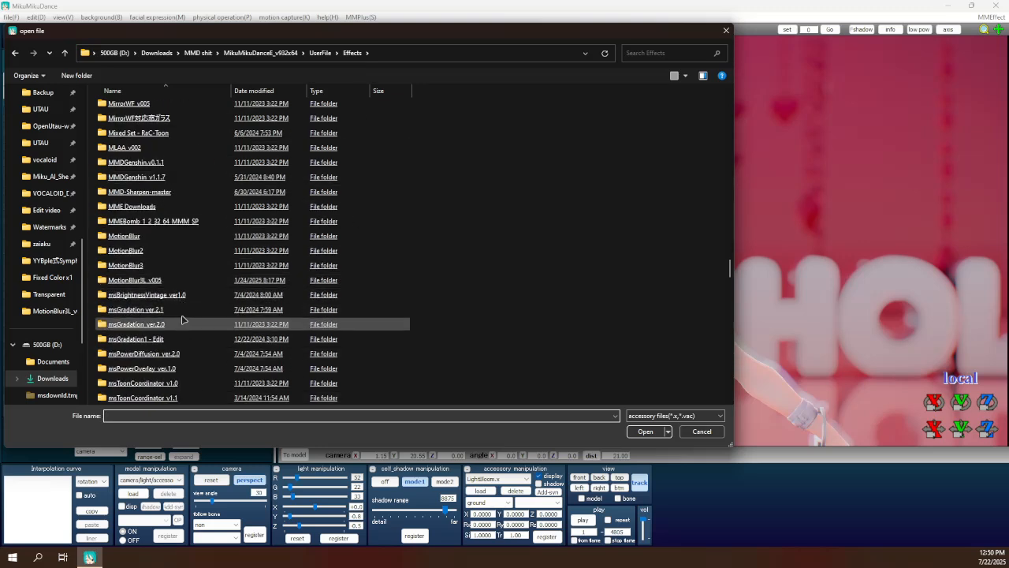
double_click(198, 307)
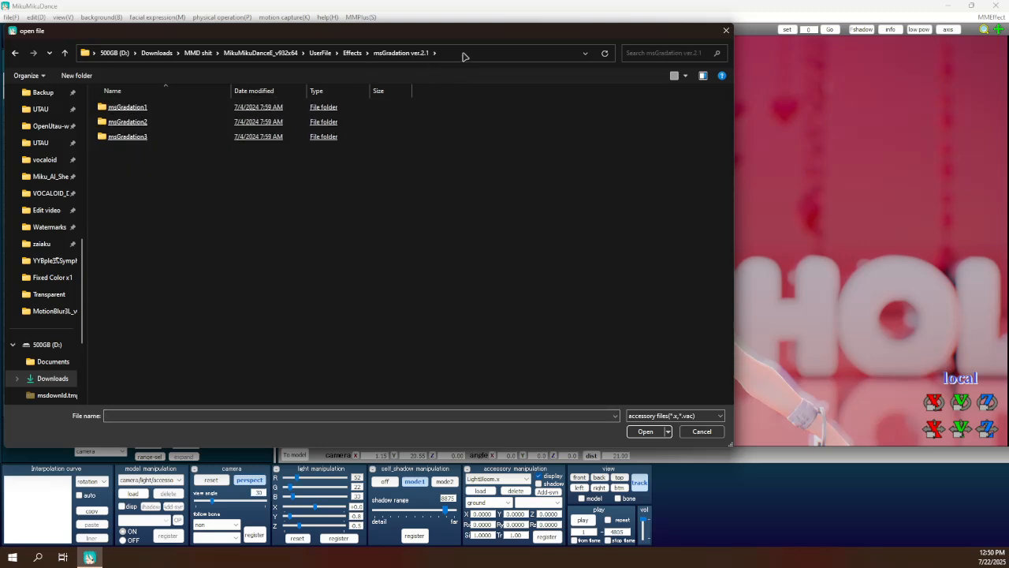
key(alt+d)
key(ctrl+c)
key(End)
double_click(168, 107)
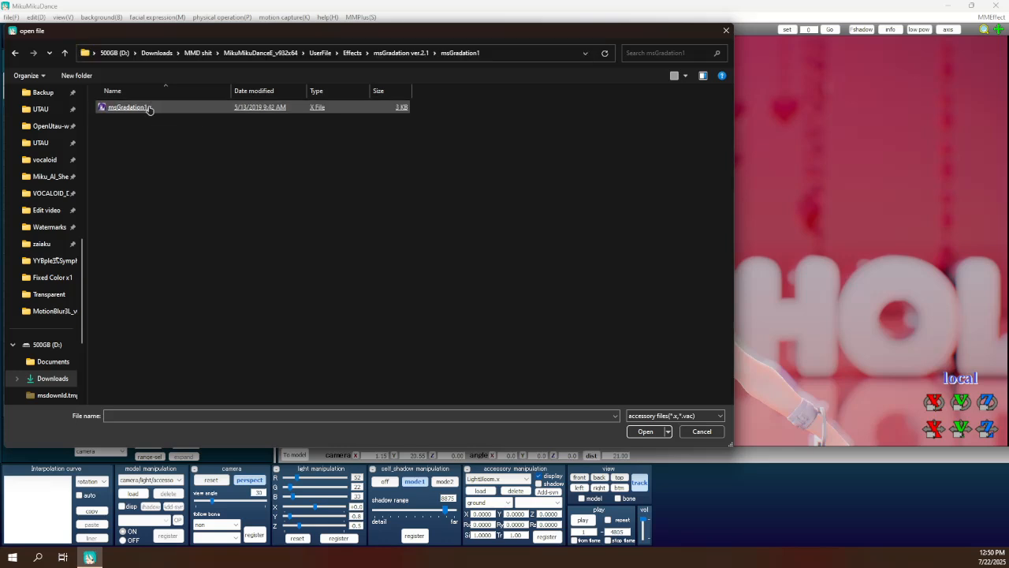
double_click(147, 107)
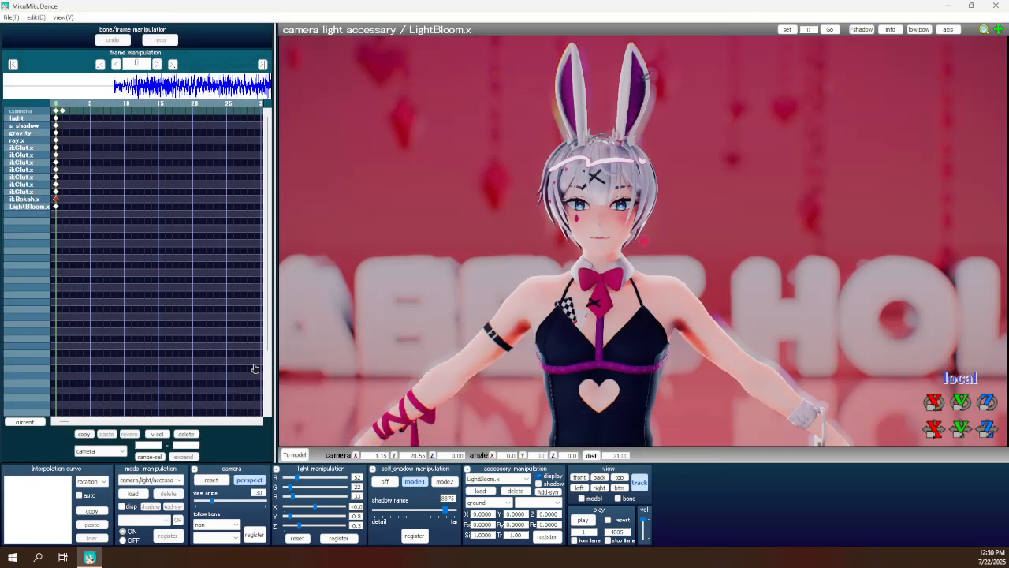
click(141, 495)
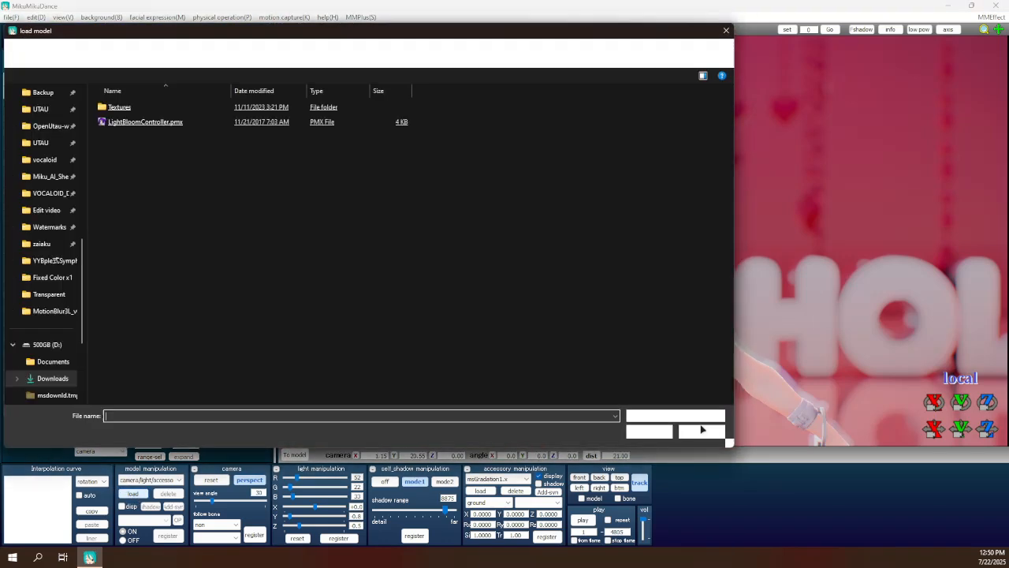
click(702, 430)
Load the msGradation2.x accessory from the msGradation2 subfolder of msGradation ver.2.1.
click(480, 491)
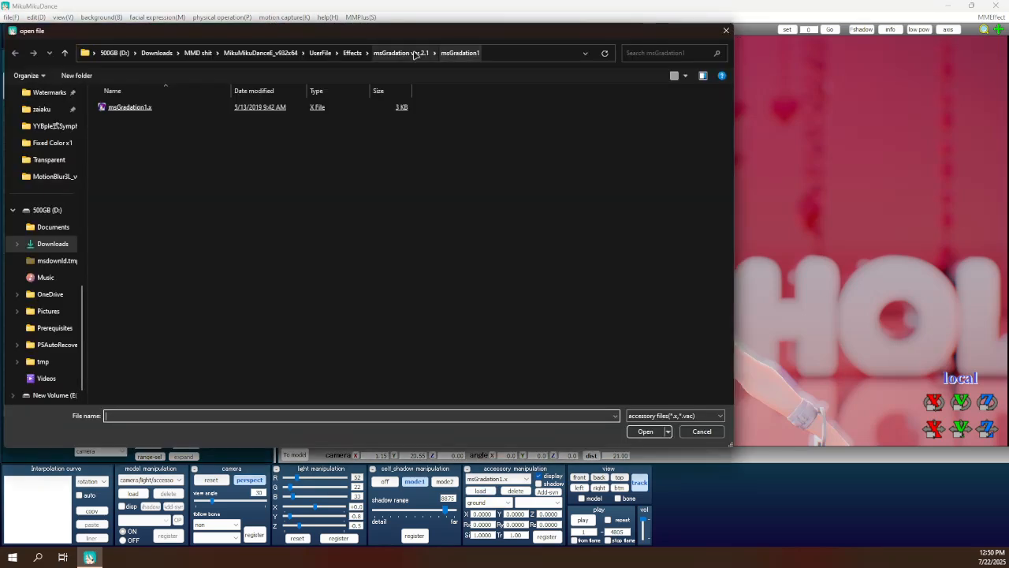
click(414, 53)
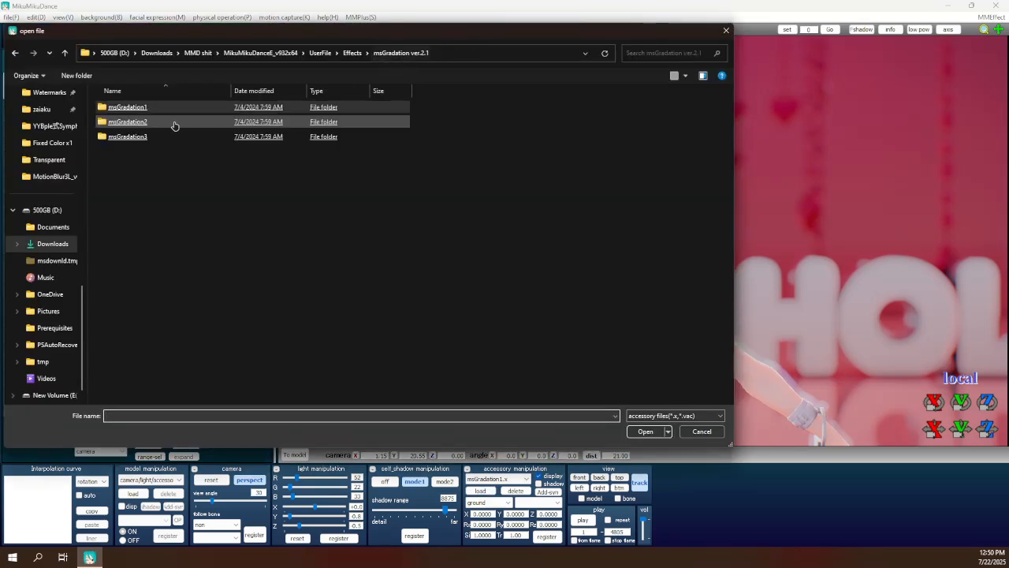
double_click(155, 124)
double_click(156, 108)
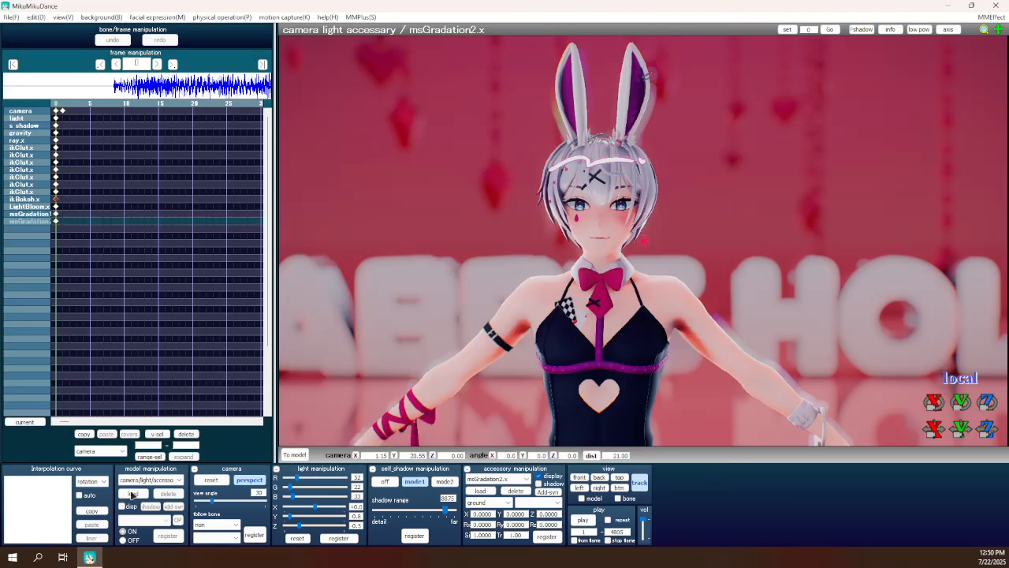
Load the msGradation1Controller.pmx model from the msGradation1 subfolder of msGradation ver.2.1.
click(133, 493)
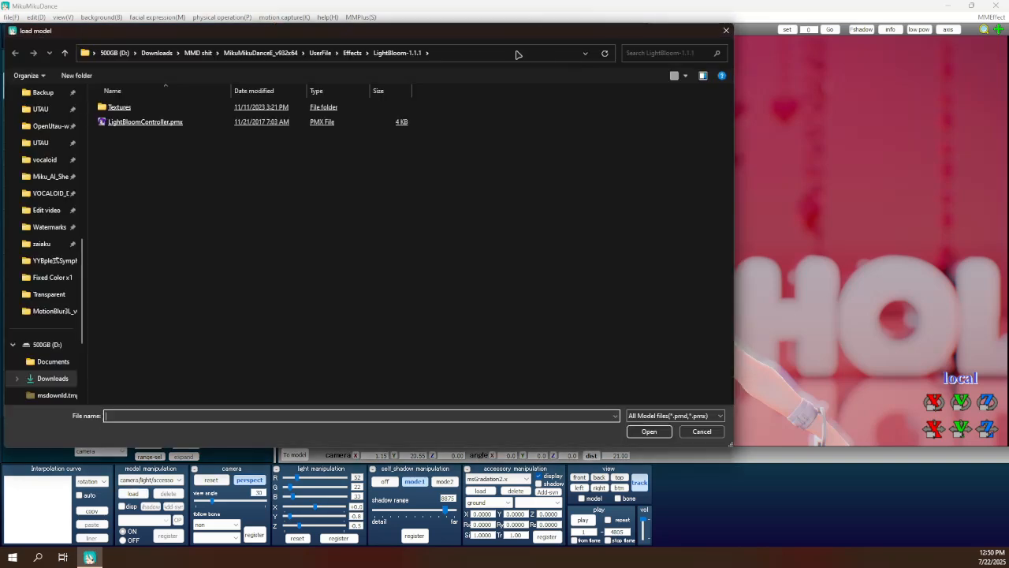
click(517, 54)
key(ctrl+v)
key(Return)
double_click(127, 106)
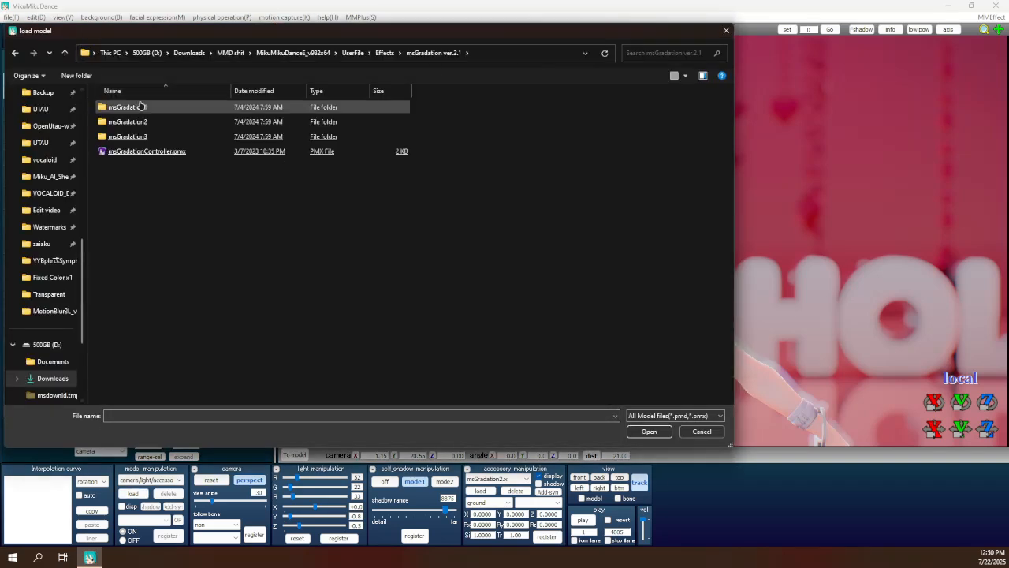
click(143, 106)
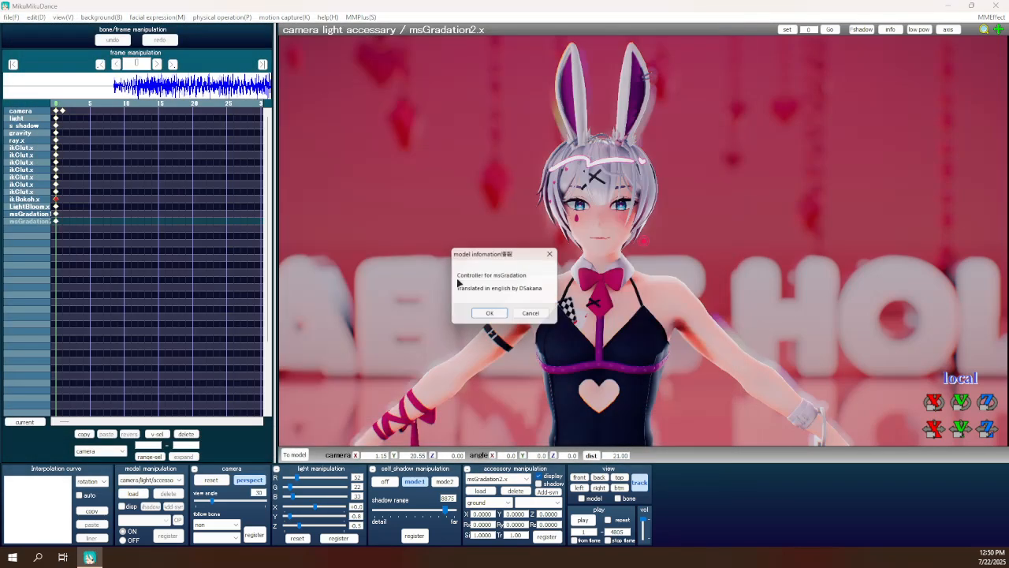
click(486, 317)
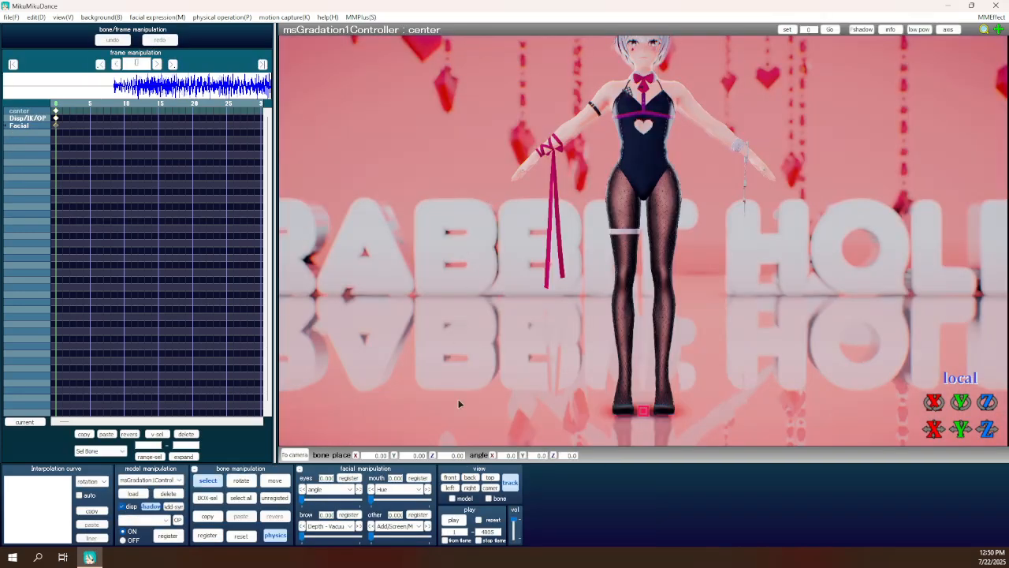
Frame the character's upper body and set the msGradation1Controller's Luminance morph to about 0.6.
middle_drag(460, 403, 459, 395)
scroll(460, 395, up, 5)
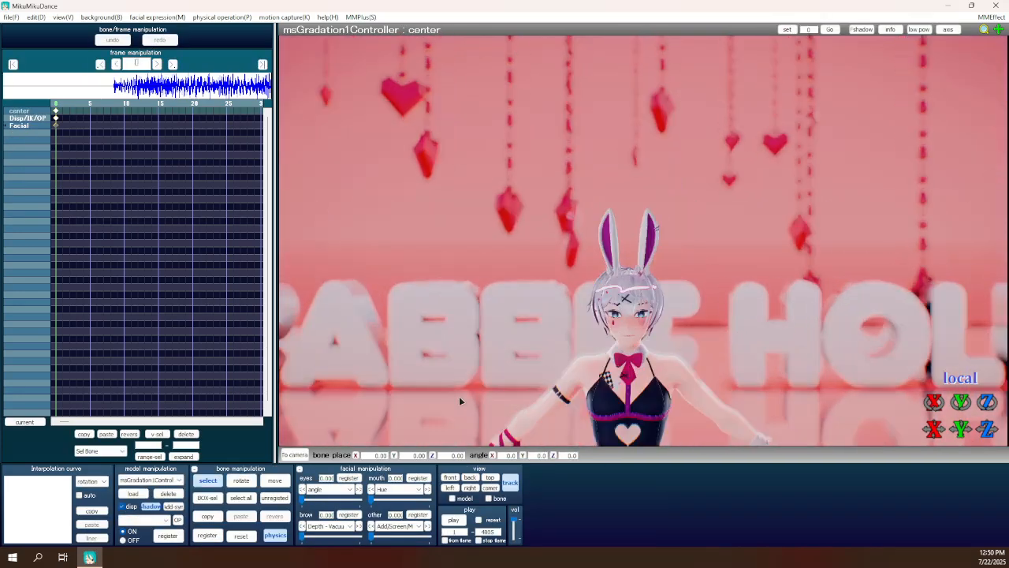
middle_drag(463, 353, 462, 323)
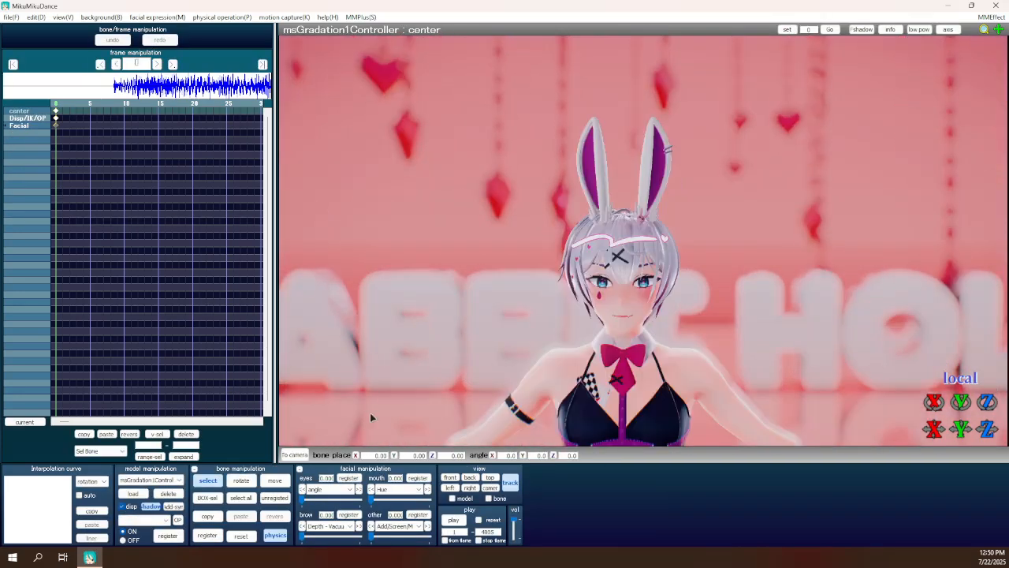
click(211, 481)
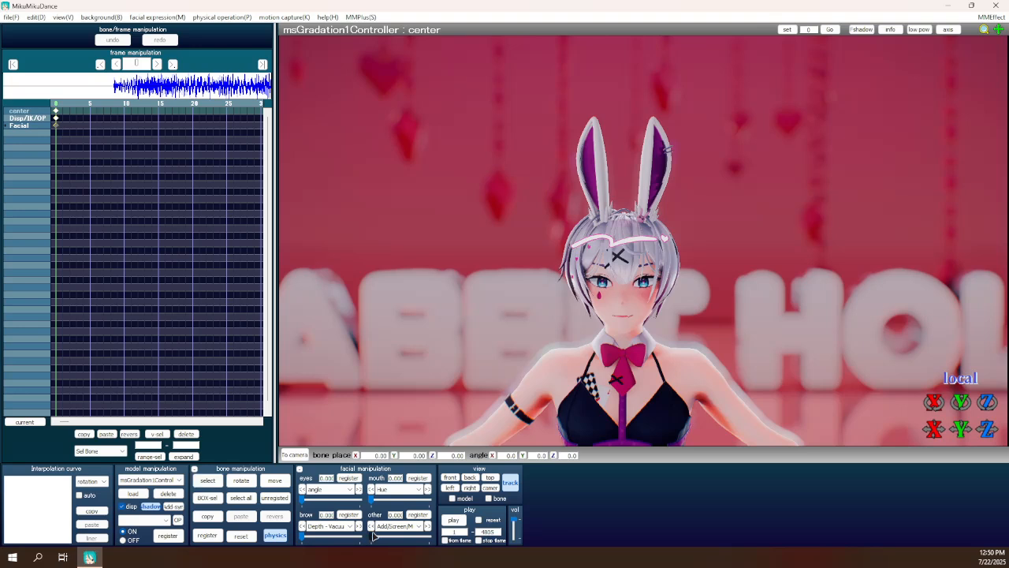
click(386, 490)
click(381, 505)
drag(381, 503, 410, 499)
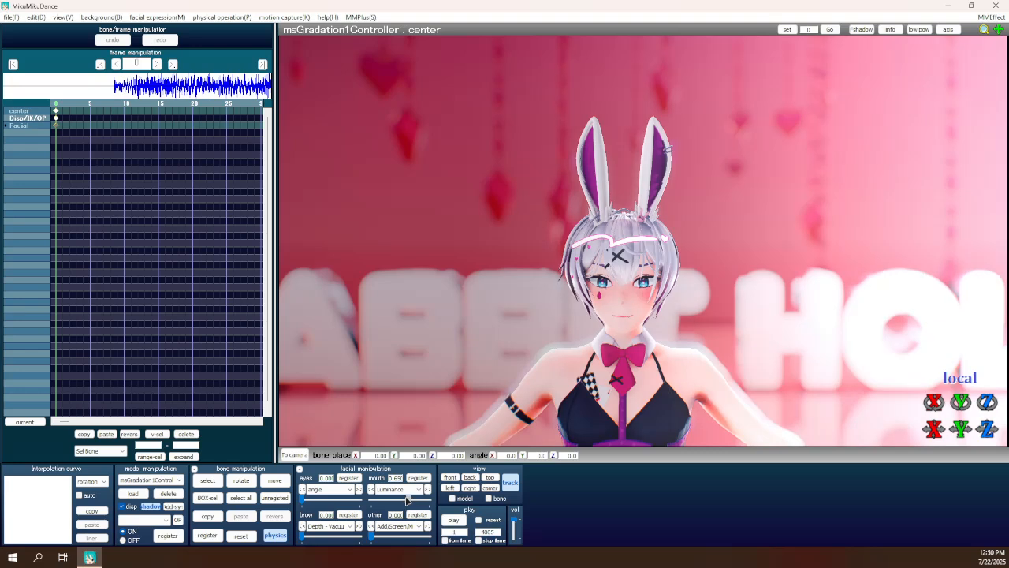
Adjust the msGradation1Controller's angle and Linear/circular morphs and set its width morph to about 0.25.
drag(306, 501, 317, 501)
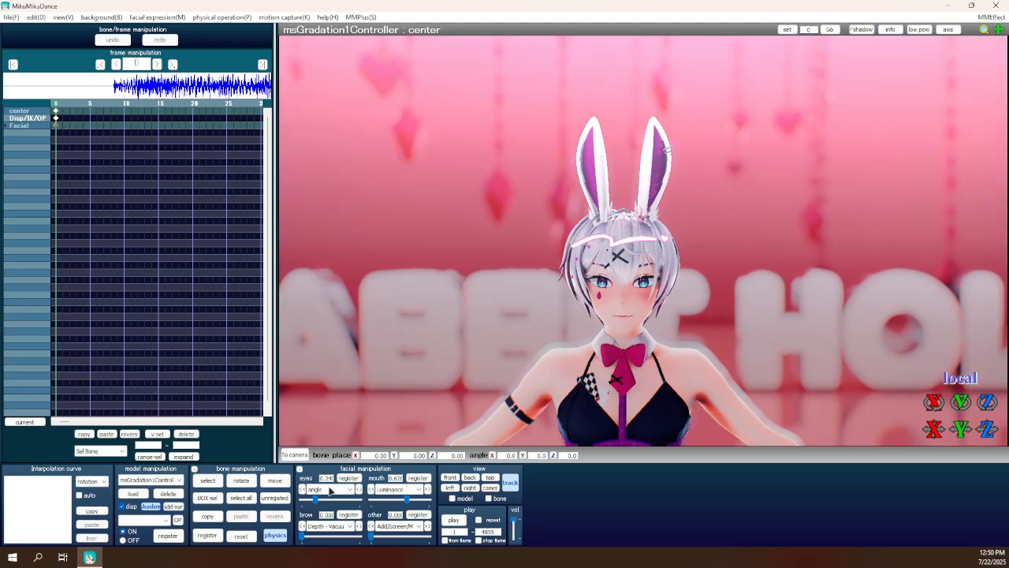
click(330, 491)
click(307, 502)
drag(307, 502, 323, 504)
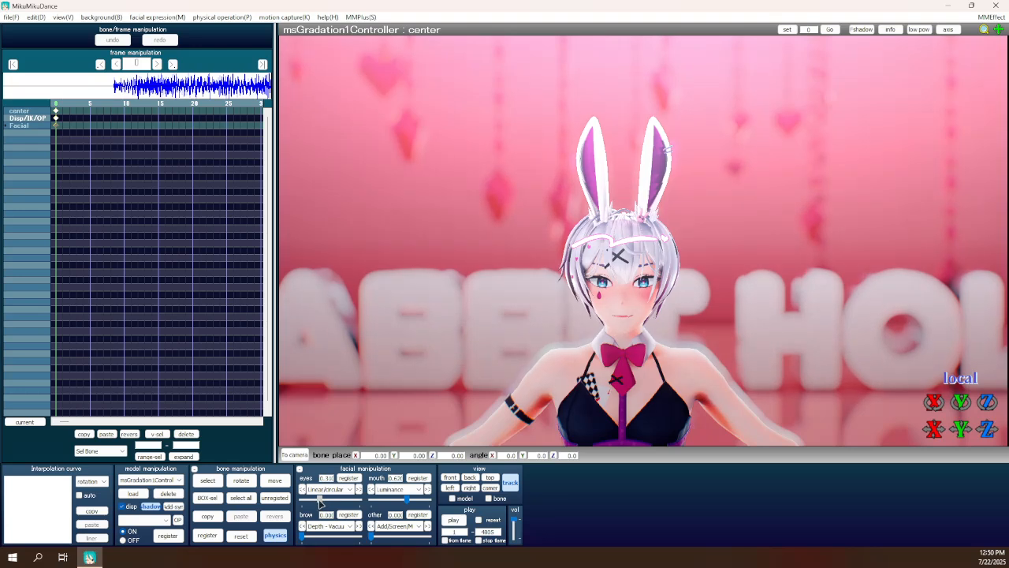
click(329, 490)
click(313, 502)
drag(303, 502, 316, 503)
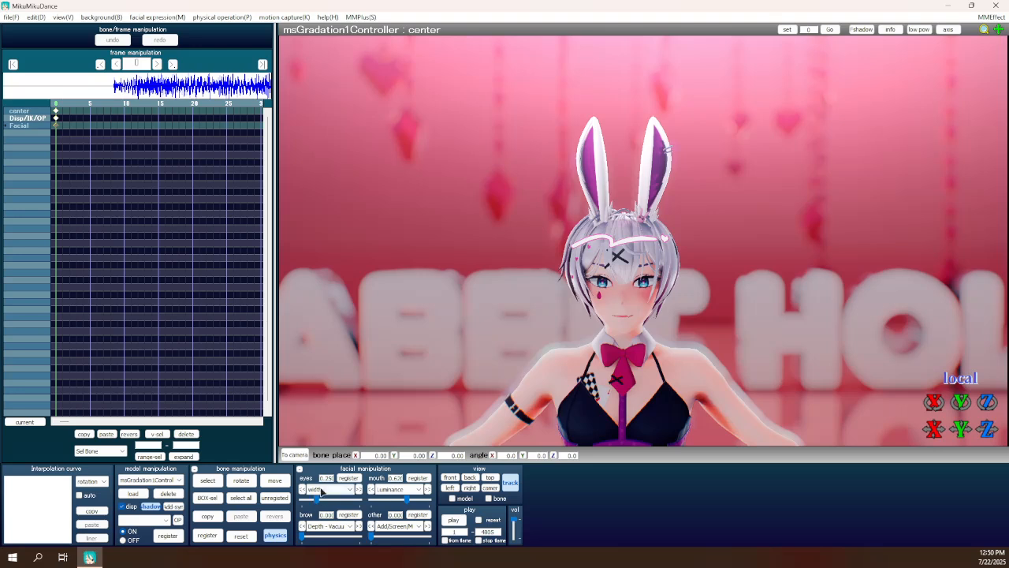
Set the msGradation1Controller's angle morph to about 0.25 and register all its facial morphs at frame 0.
click(330, 490)
click(311, 502)
drag(319, 502, 317, 502)
drag(319, 503, 318, 503)
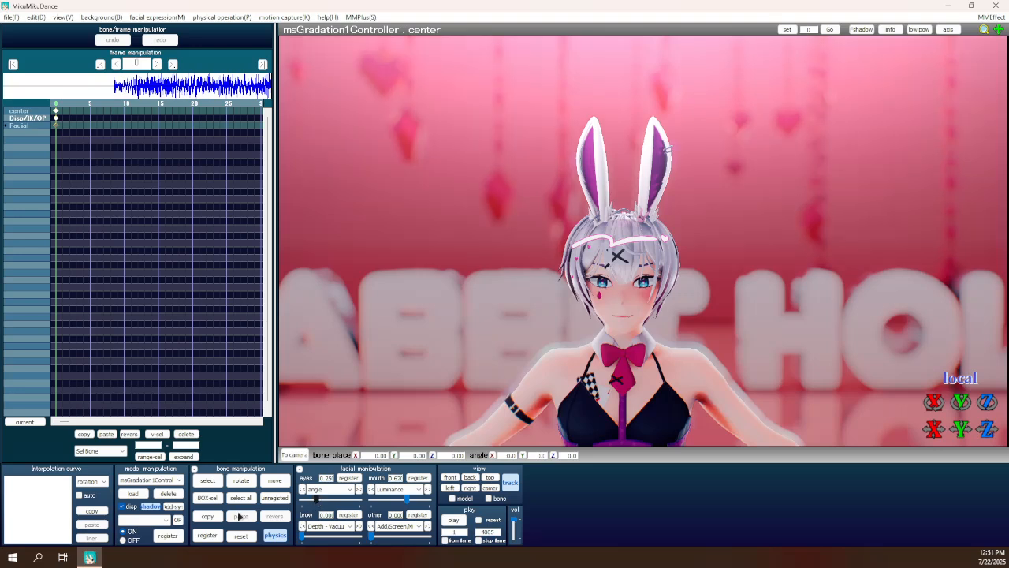
click(162, 16)
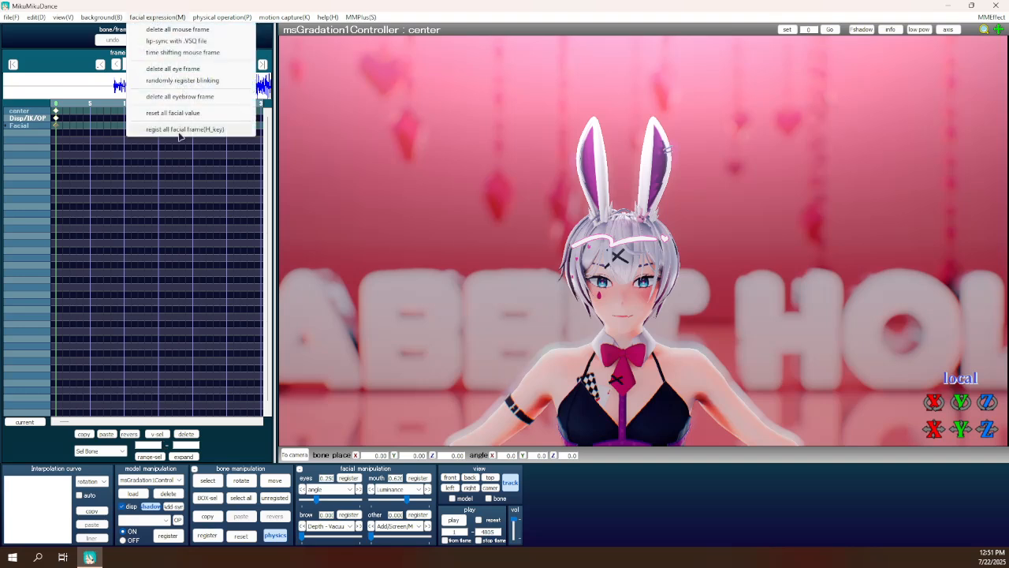
click(177, 130)
Return to camera mode and load the msGradation2Controller model from the msGradation2 subfolder of msGradation ver.2.1.
scroll(431, 323, down, 10)
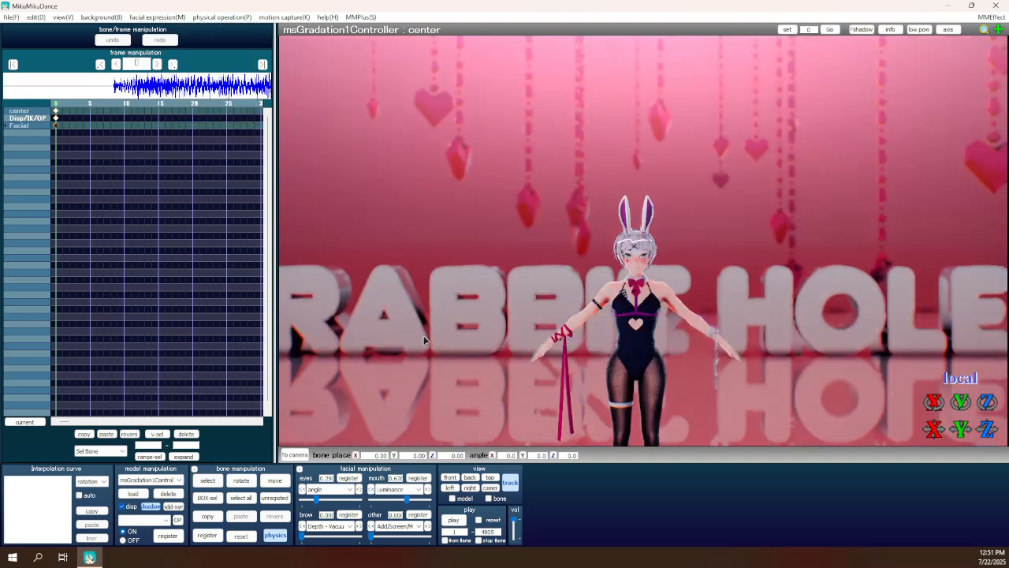
scroll(409, 370, up, 5)
click(294, 454)
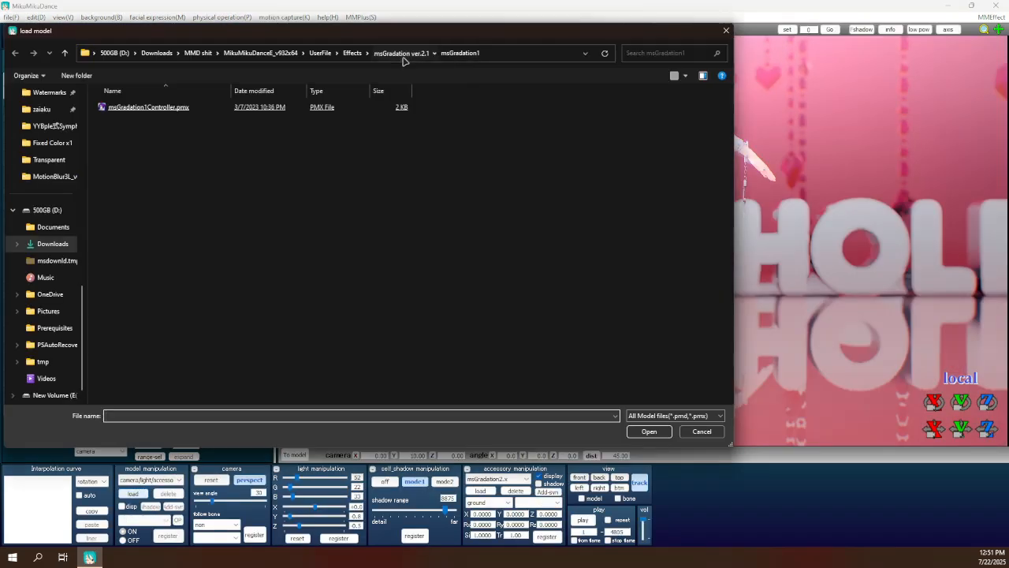
click(400, 54)
double_click(156, 119)
double_click(153, 109)
click(486, 315)
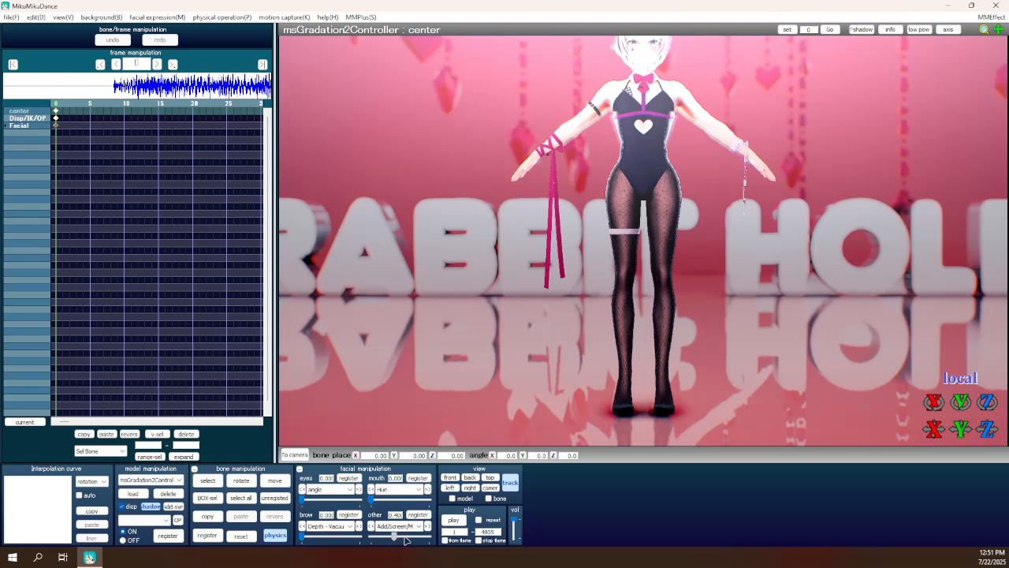
Raise the msGradation2Controller's Add/Screen blend morph to 1 and its saturation morph to about 0.55.
drag(405, 539, 446, 540)
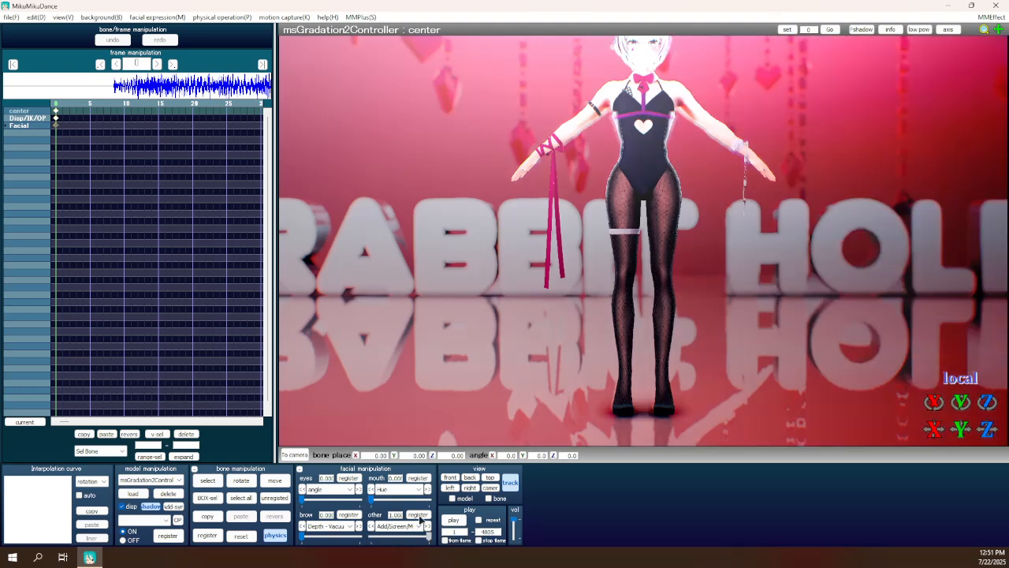
click(386, 489)
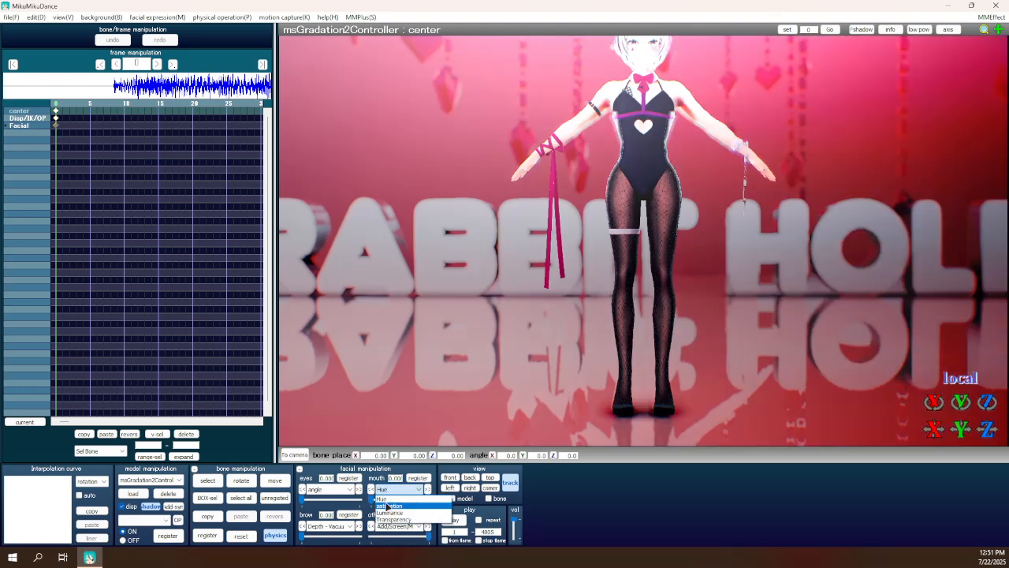
click(386, 505)
drag(400, 503, 403, 503)
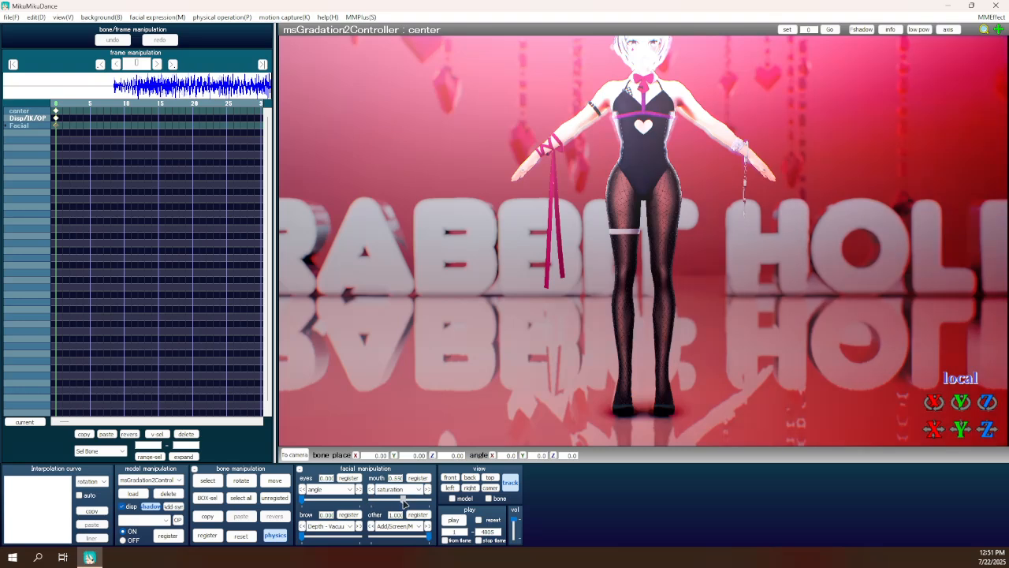
Shift the second gradation's colour to pink by setting its Hue morph to about 0.55.
click(387, 490)
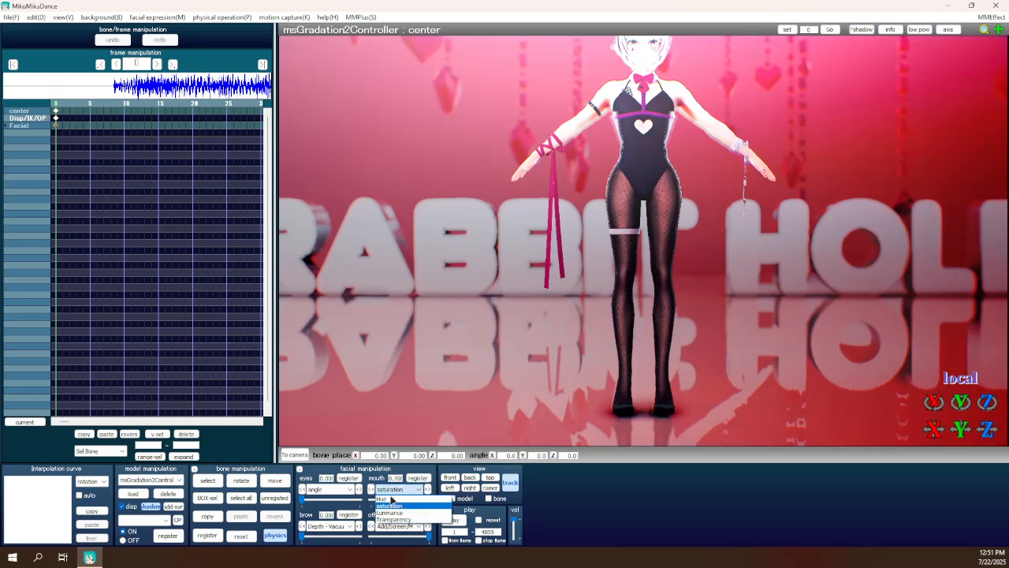
click(375, 499)
drag(377, 503, 400, 507)
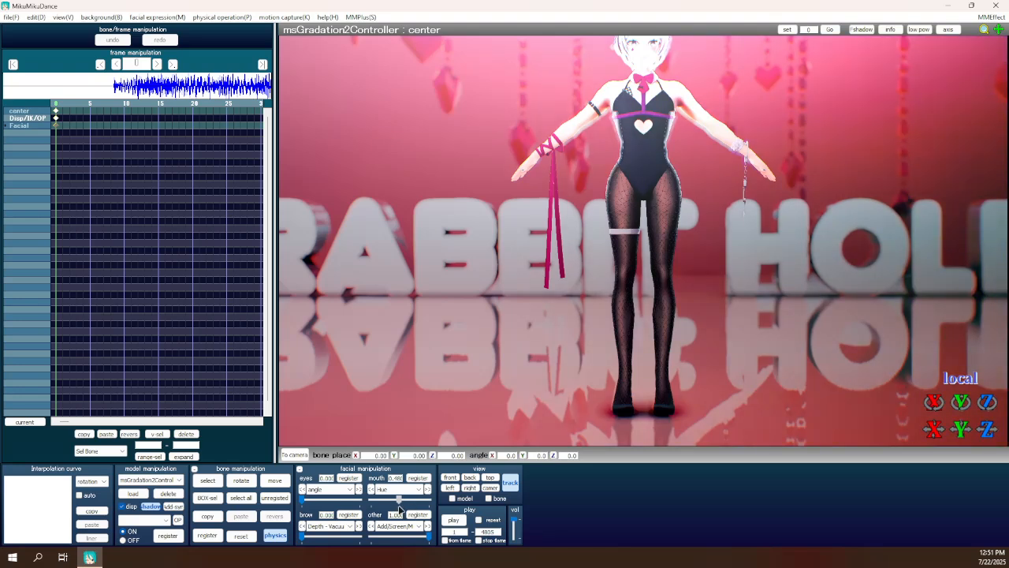
drag(402, 509, 405, 511)
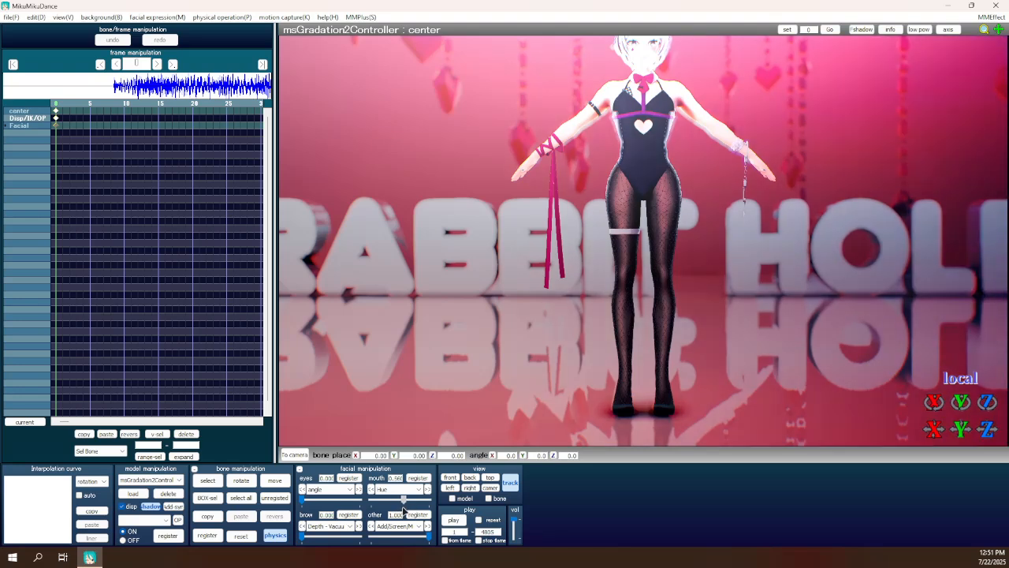
Set the msGradation2Controller's angle morph to about 0.78 and register all its facial morphs at frame 0.
mouse_move(317, 502)
mouse_down()
mouse_move(343, 500)
mouse_move(344, 513)
mouse_up()
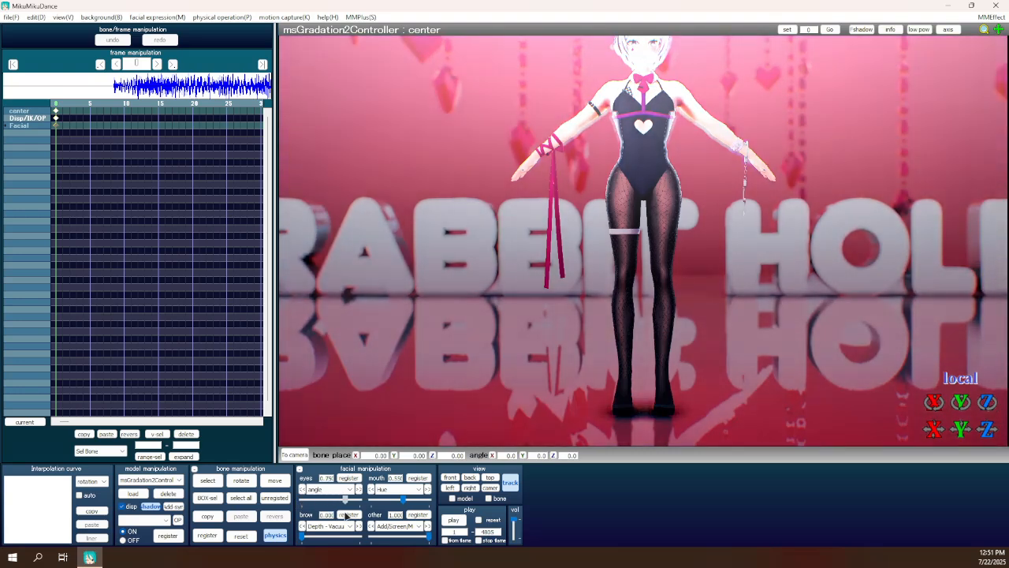
click(330, 489)
click(304, 505)
drag(306, 505, 322, 506)
click(320, 491)
click(318, 501)
drag(346, 502, 346, 504)
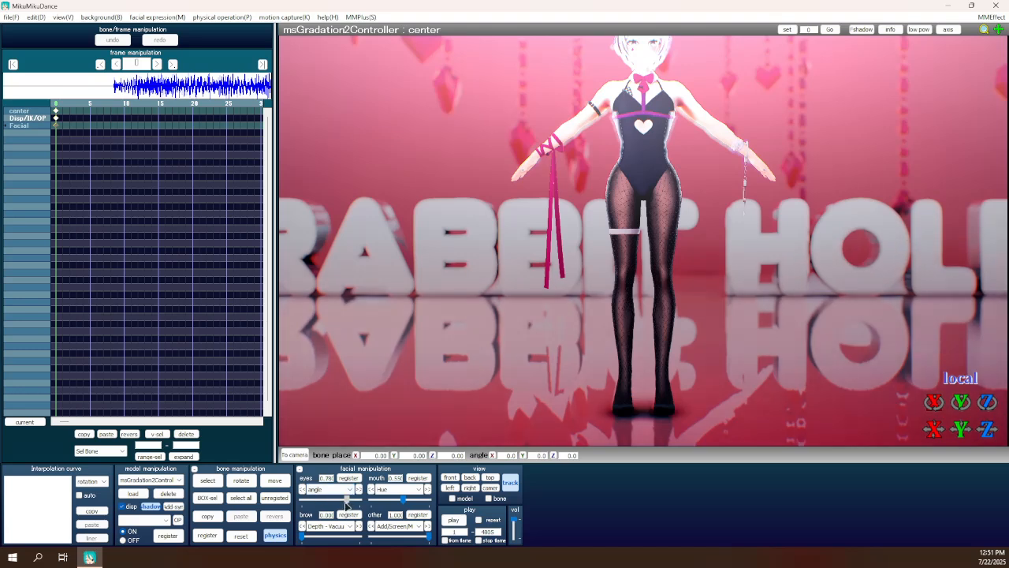
click(157, 17)
click(181, 129)
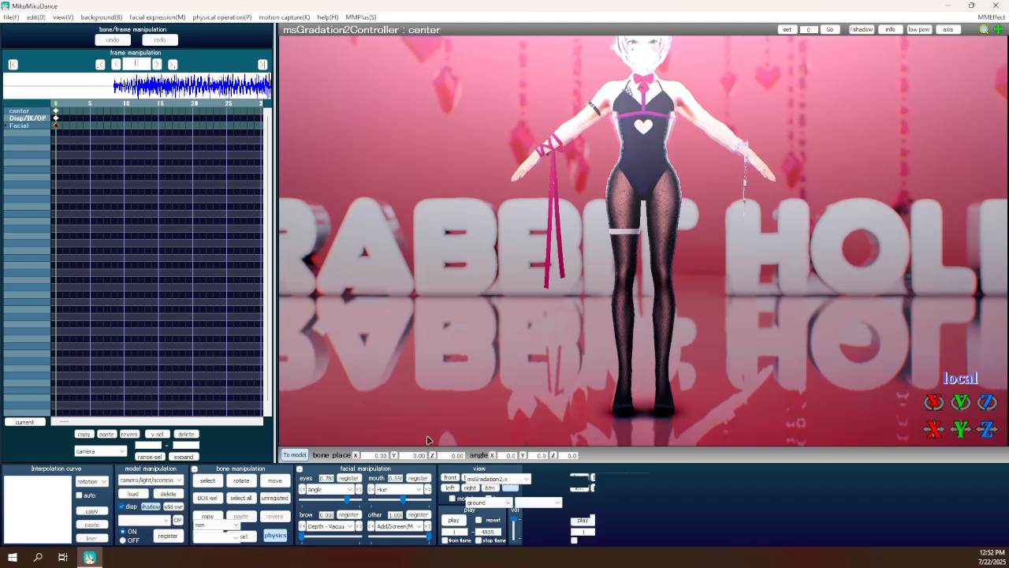
Return to camera mode and load the sdFXAA.x accessory from the FXAA folder in sdPBR480's posteffect folder.
click(294, 454)
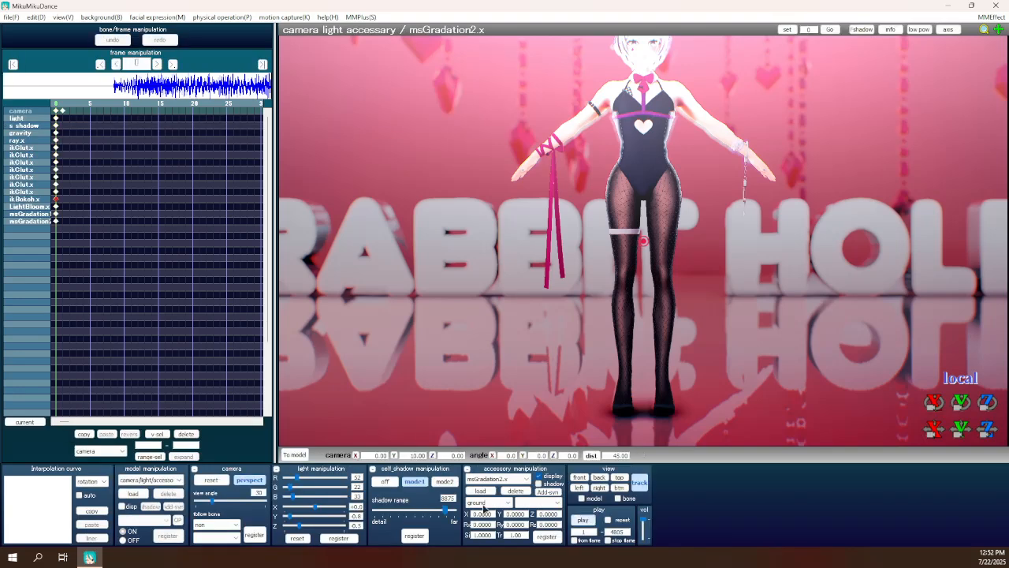
click(480, 490)
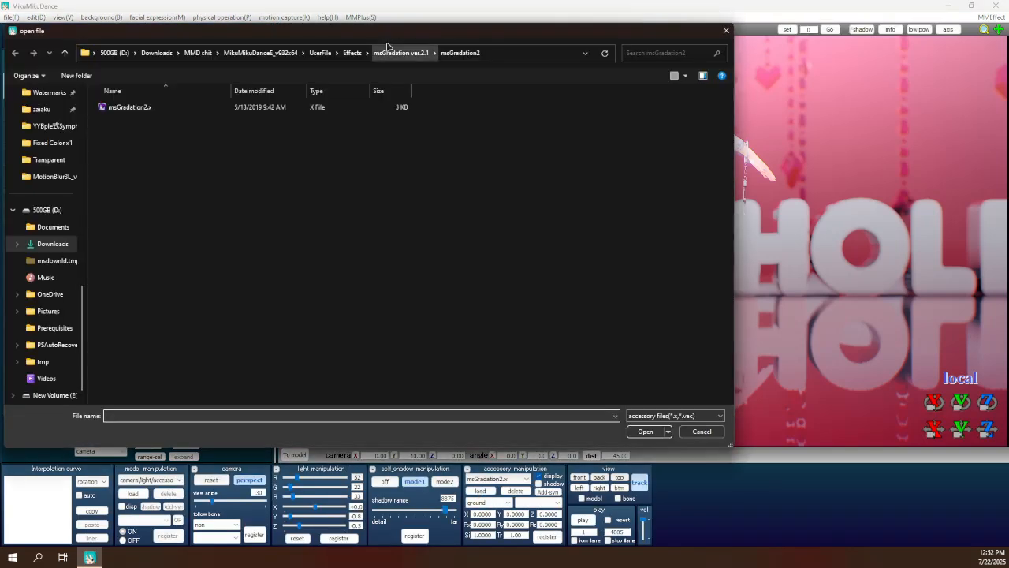
click(353, 52)
scroll(306, 260, down, 15)
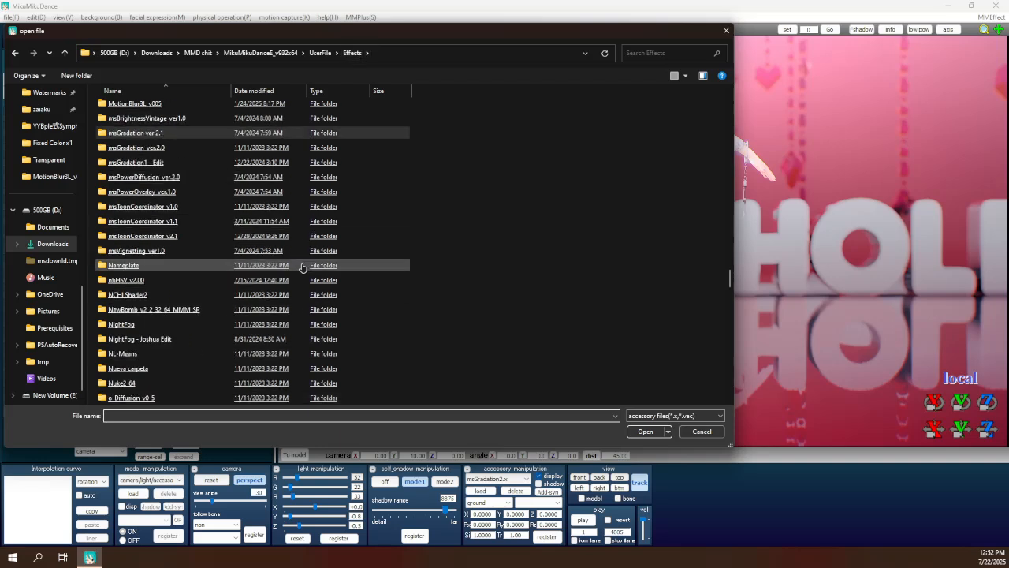
scroll(264, 287, down, 15)
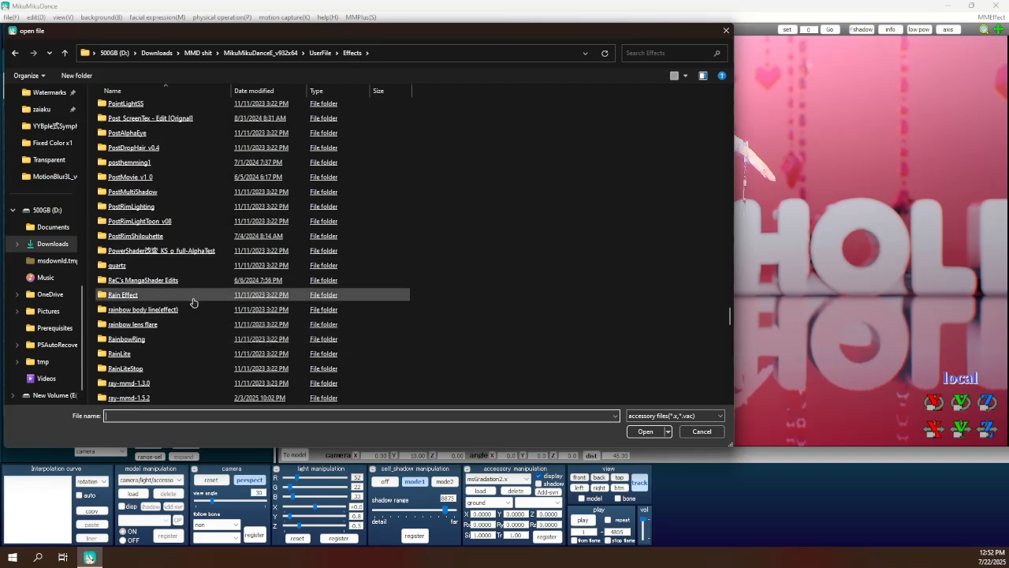
scroll(142, 278, down, 5)
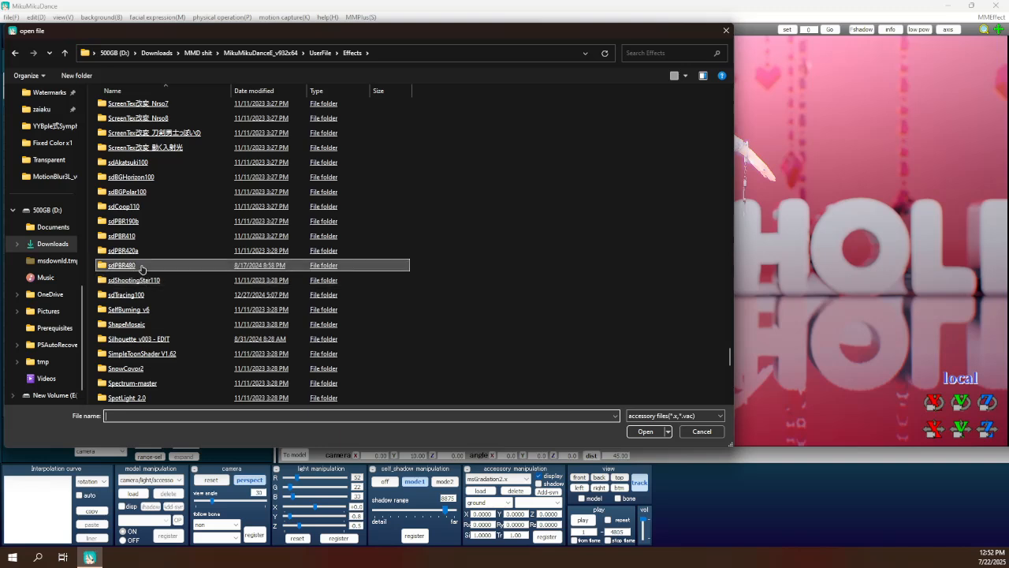
scroll(148, 178, down, 5)
double_click(126, 196)
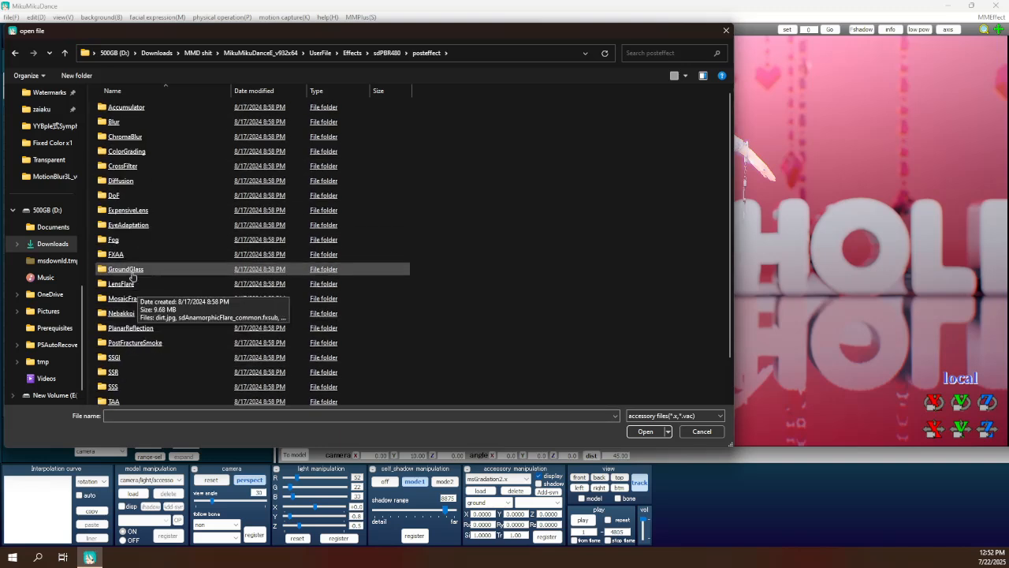
double_click(123, 257)
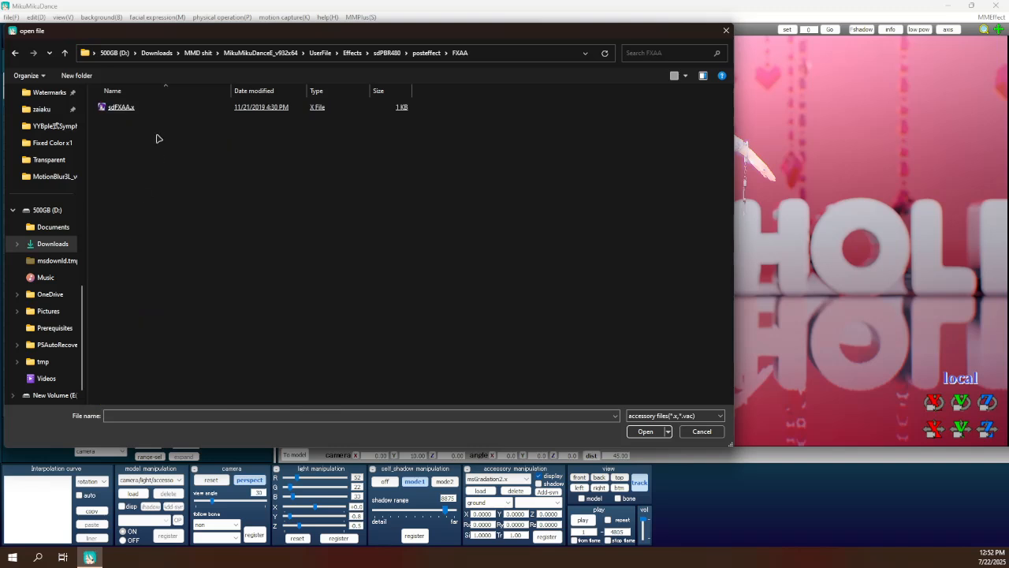
double_click(153, 109)
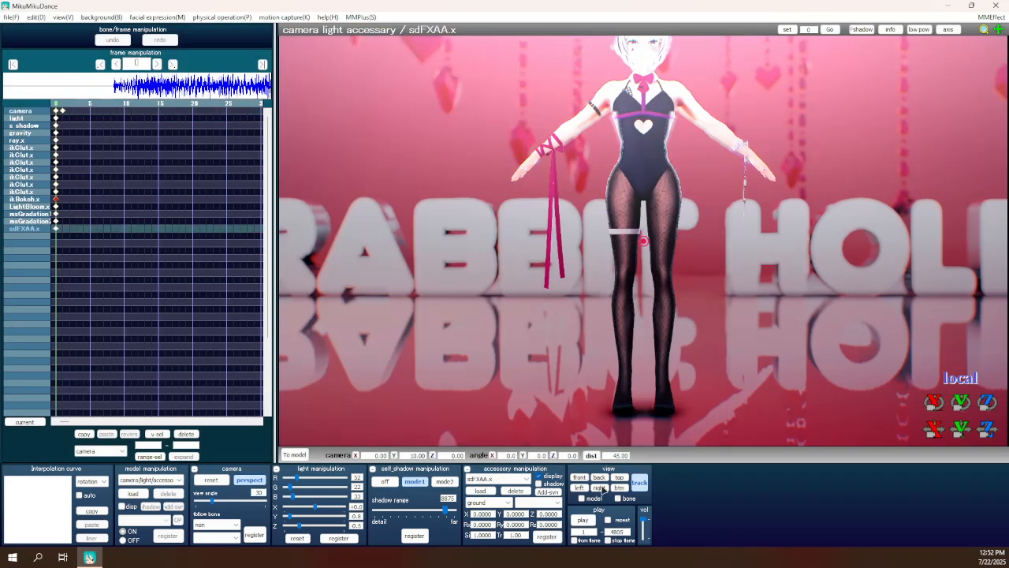
Play the animation through to frame 4805 and examine the finished look on the character up close.
click(584, 520)
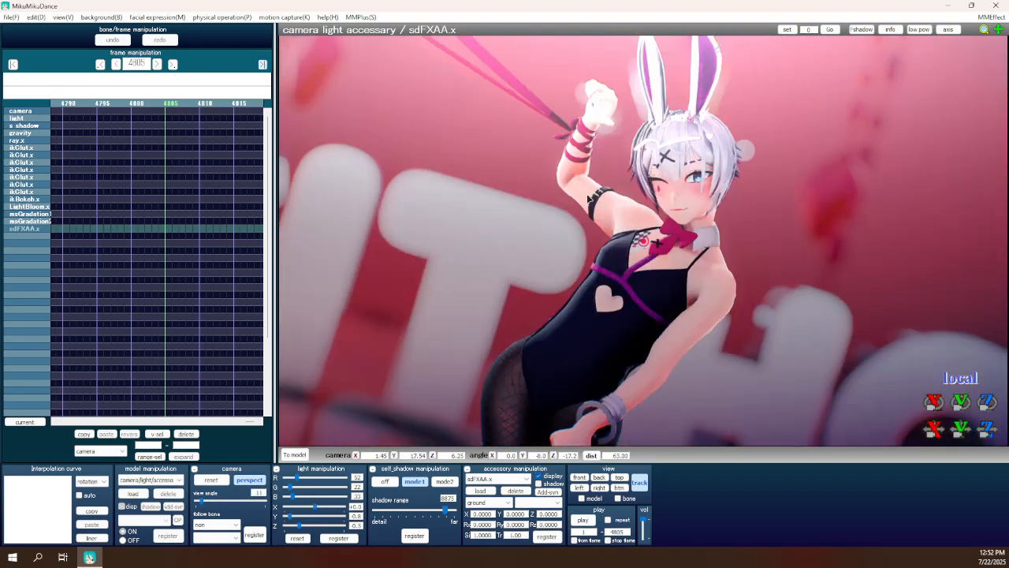
middle_drag(588, 196, 576, 237)
scroll(576, 237, up, 4)
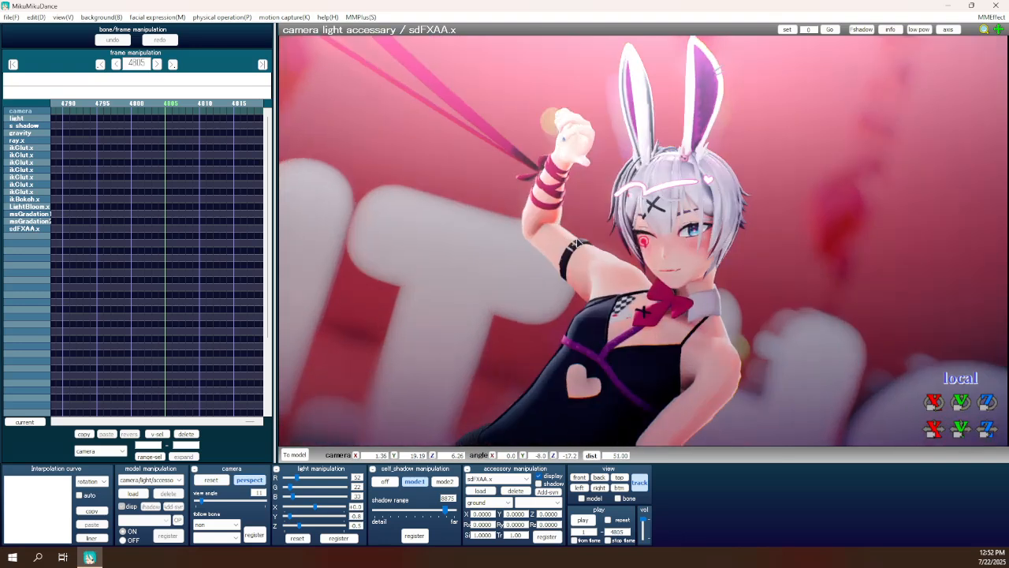
Move the camera closer to the character at distance 45 and confirm the existing output screen size.
scroll(577, 243, up, 2)
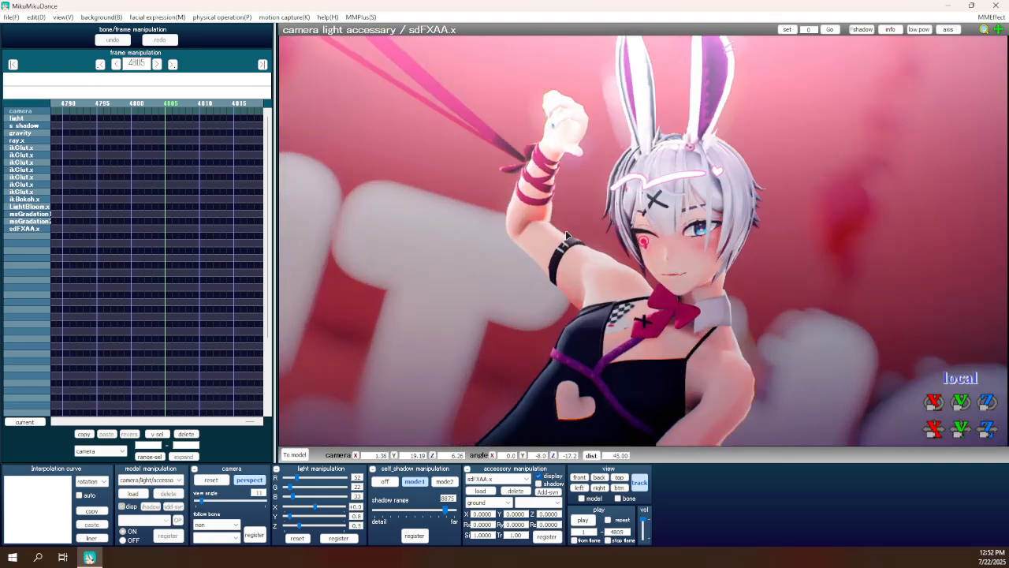
click(63, 16)
click(83, 30)
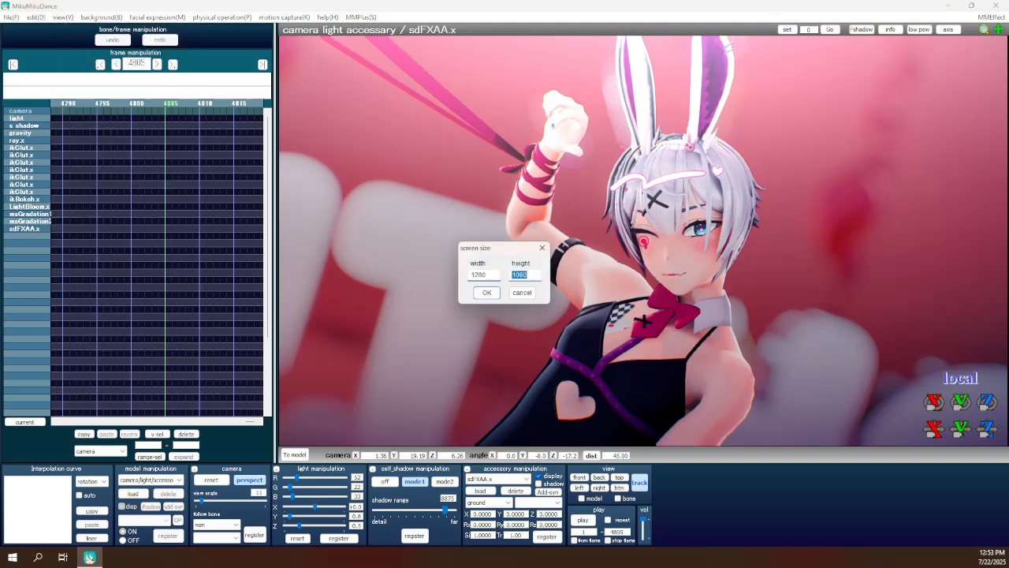
key(Return)
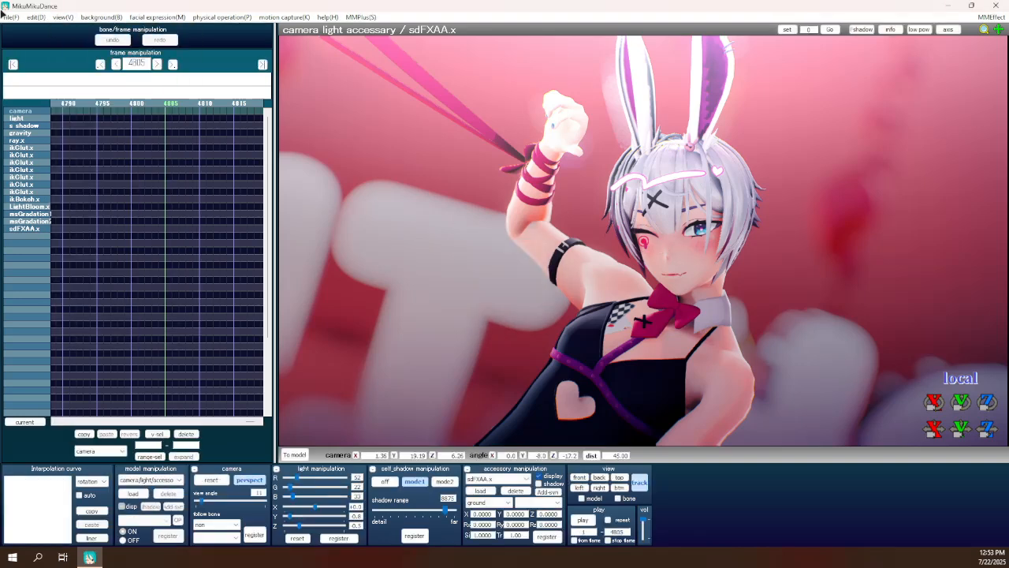
Render the current frame as a picture named "rabbit hole fuck you penis pussy period blood.png" in the MMD Pictures folder.
click(11, 17)
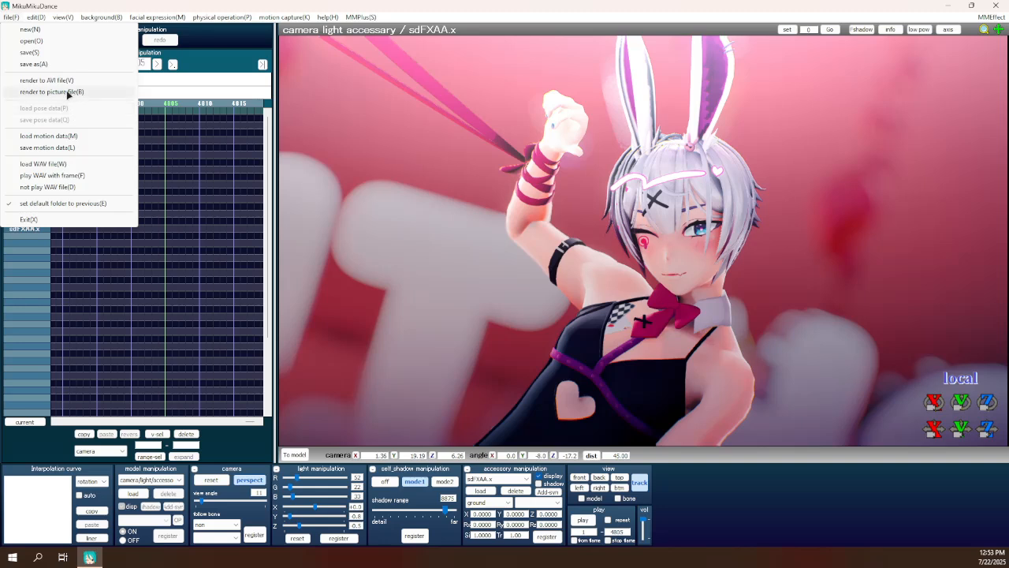
click(69, 92)
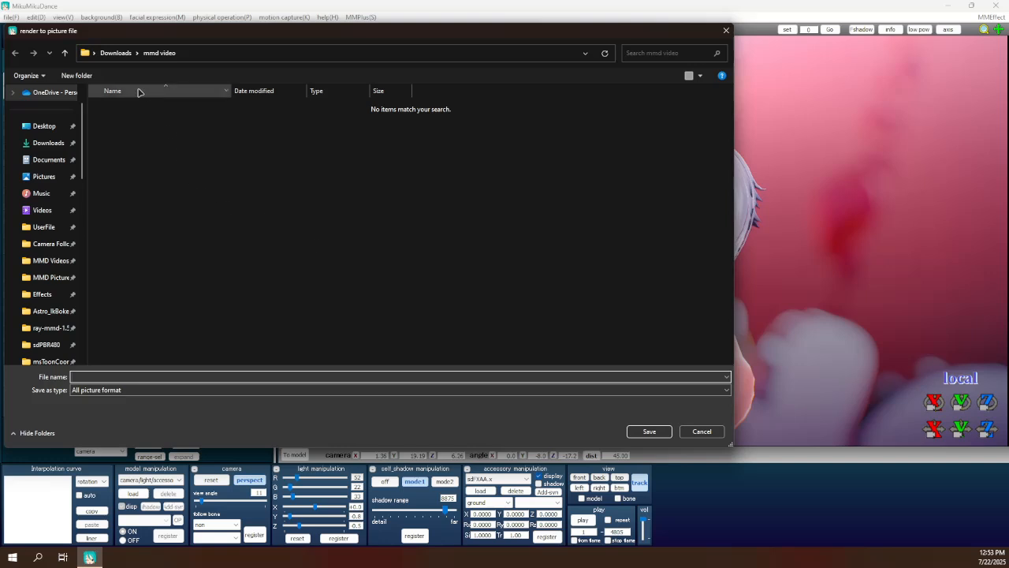
scroll(43, 294, down, 2)
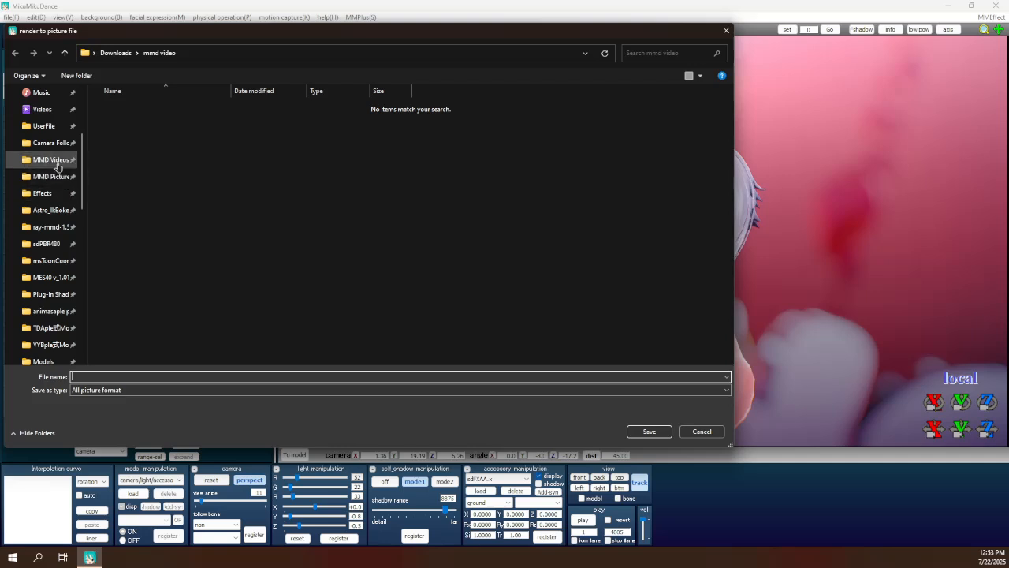
scroll(61, 275, down, 1)
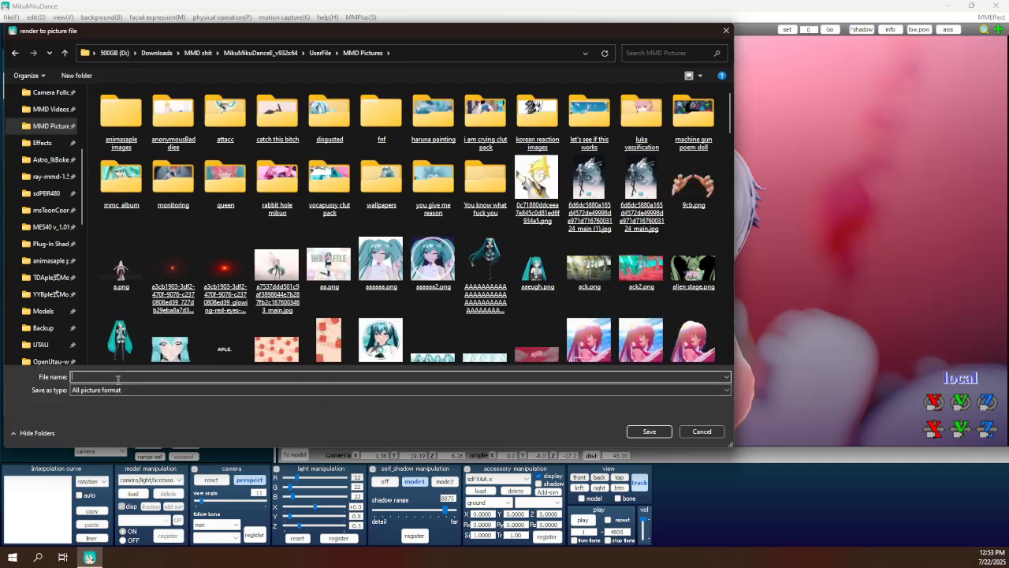
text(rabbit hol)
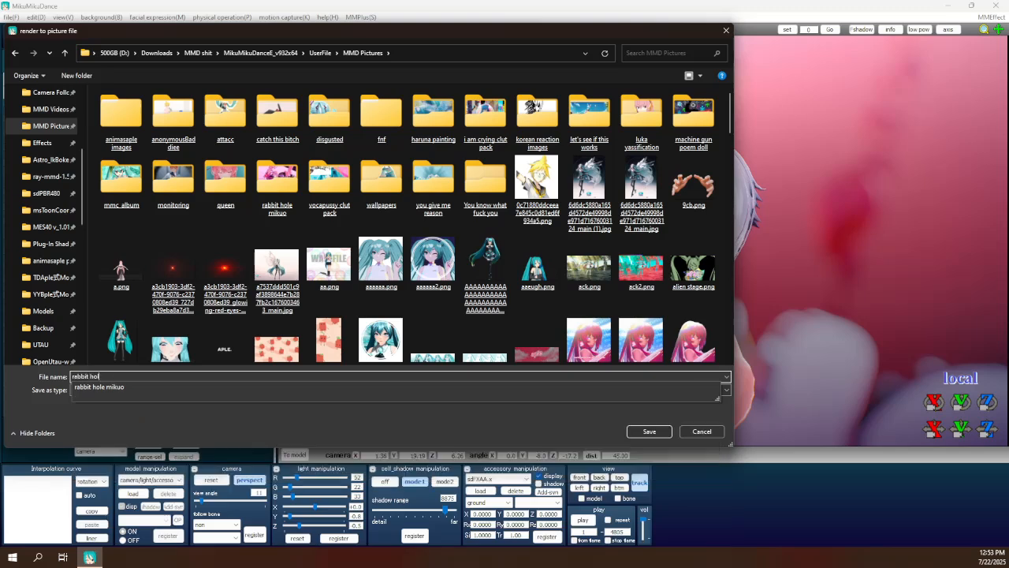
text(e fuck you penis pussy period blood.png)
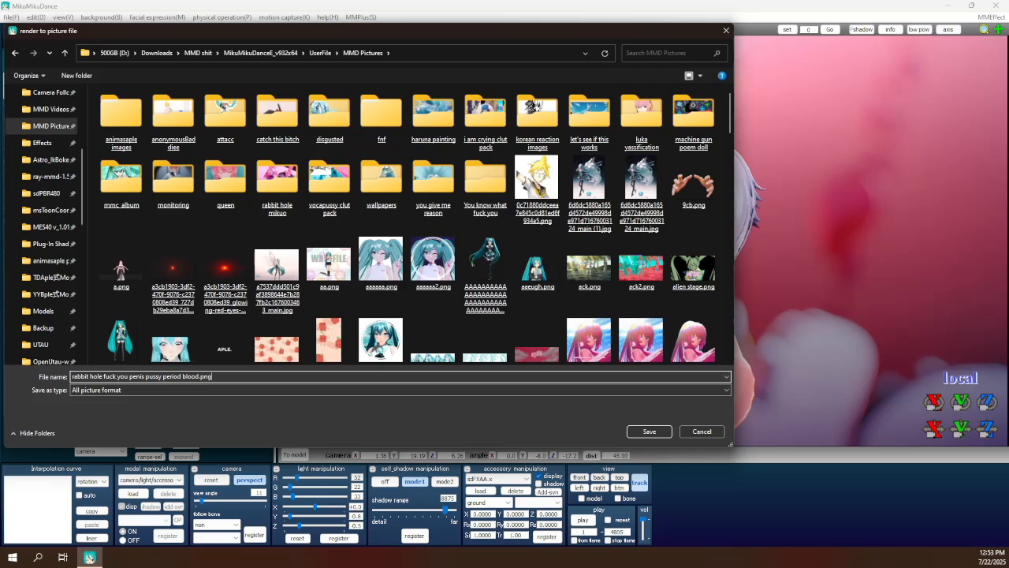
key(Return)
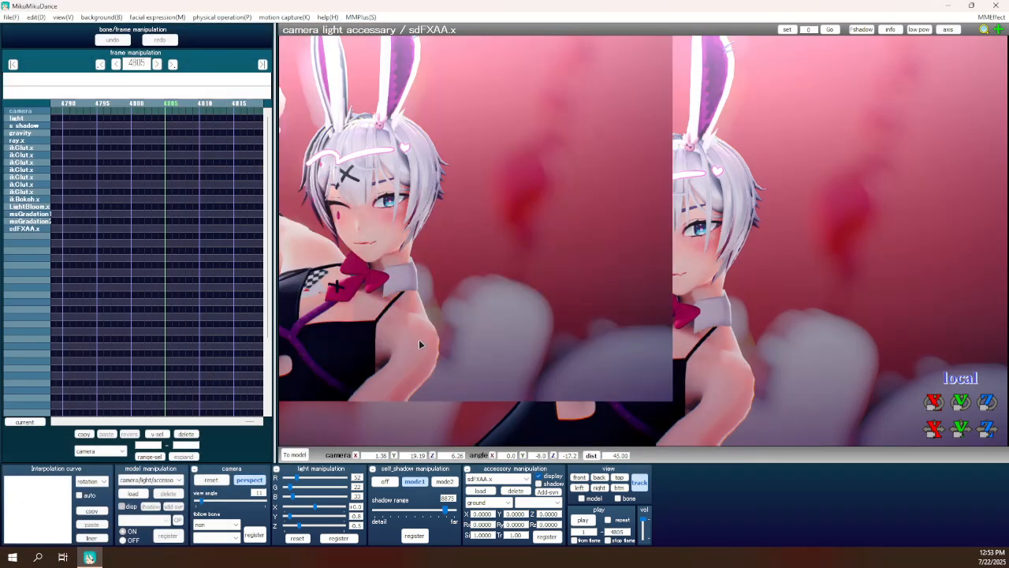
Return to frame 0 and frame the character's head and torso from the front at camera distance 21.
click(12, 64)
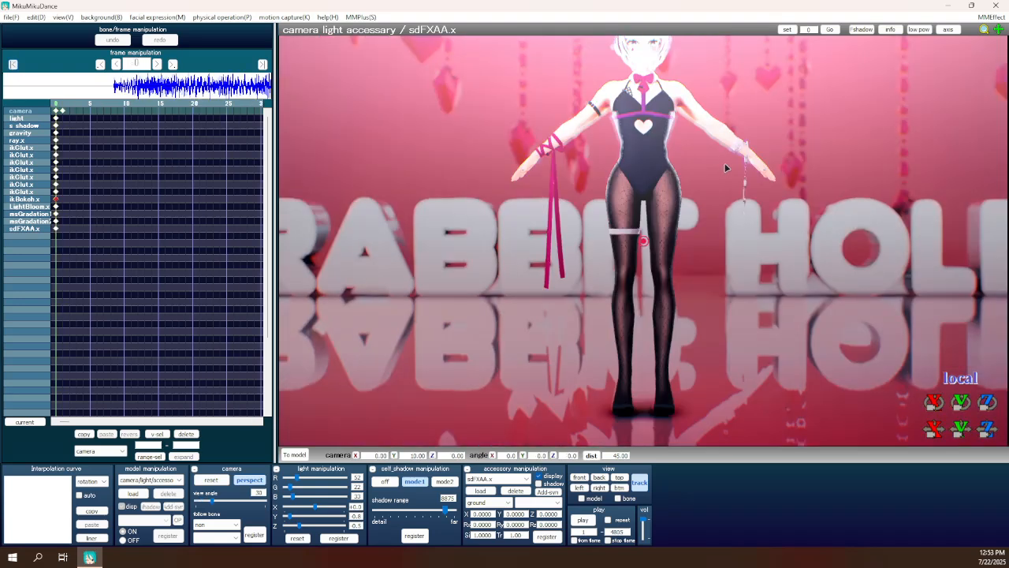
middle_drag(719, 263, 712, 286)
scroll(710, 219, up, 4)
scroll(712, 292, up, 4)
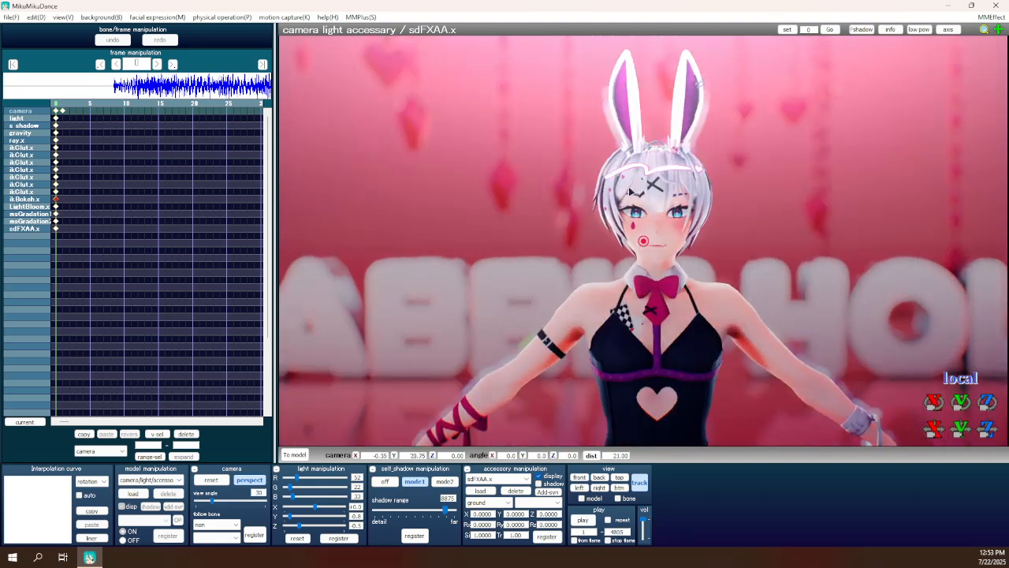